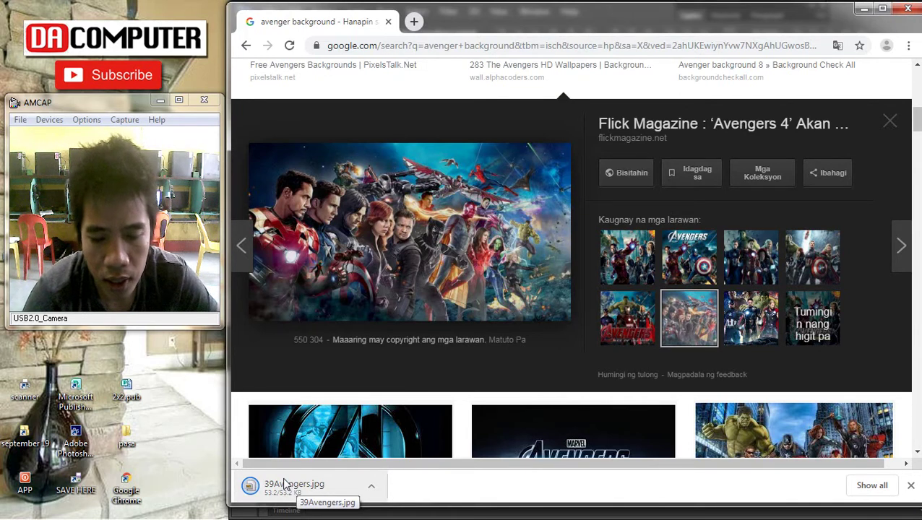
# Place the downloaded 39Avengers.jpg in the open Photoshop document and enlarge it in the canvas's upper-left corner
pyautogui.moveTo(283, 484); pyautogui.dragTo(894, 478)
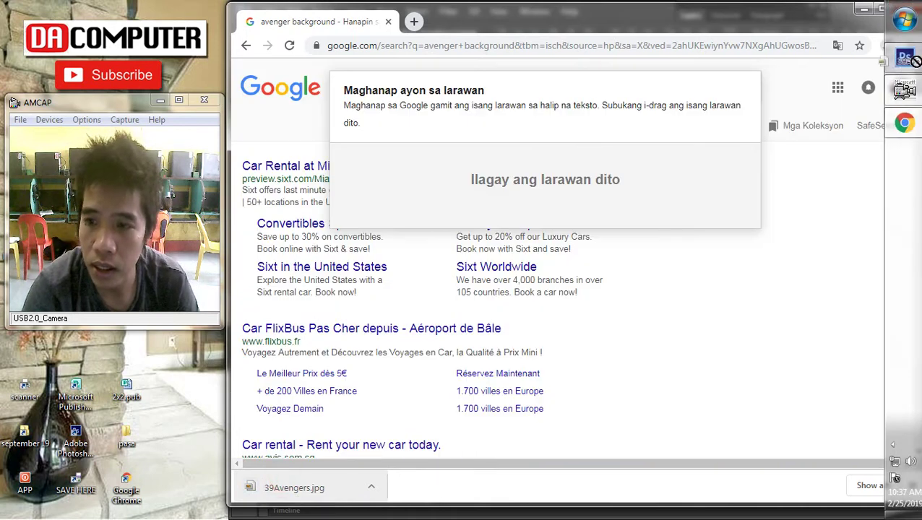
pyautogui.moveTo(913, 61); pyautogui.dragTo(677, 136)
pyautogui.moveTo(498, 221); pyautogui.dragTo(499, 220)
pyautogui.moveTo(593, 289); pyautogui.dragTo(391, 150)
pyautogui.moveTo(447, 167); pyautogui.dragTo(601, 250)
pyautogui.moveTo(503, 212); pyautogui.dragTo(485, 200)
pyautogui.moveTo(583, 239); pyautogui.dragTo(607, 255)
pyautogui.moveTo(562, 225); pyautogui.dragTo(564, 221)
pyautogui.press('Return')
pyautogui.scroll(-3, 587, 257)
pyautogui.scroll(4, 583, 261)
# Switch to Chrome and save the 7x5FT Superhero Avengers backdrop picture from the avenger background image results
pyautogui.moveTo(909, 66)
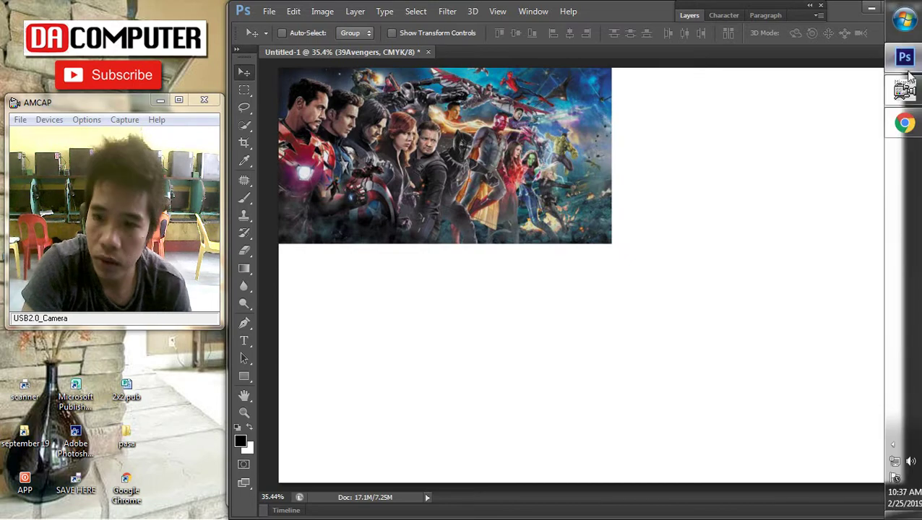
pyautogui.click(904, 123)
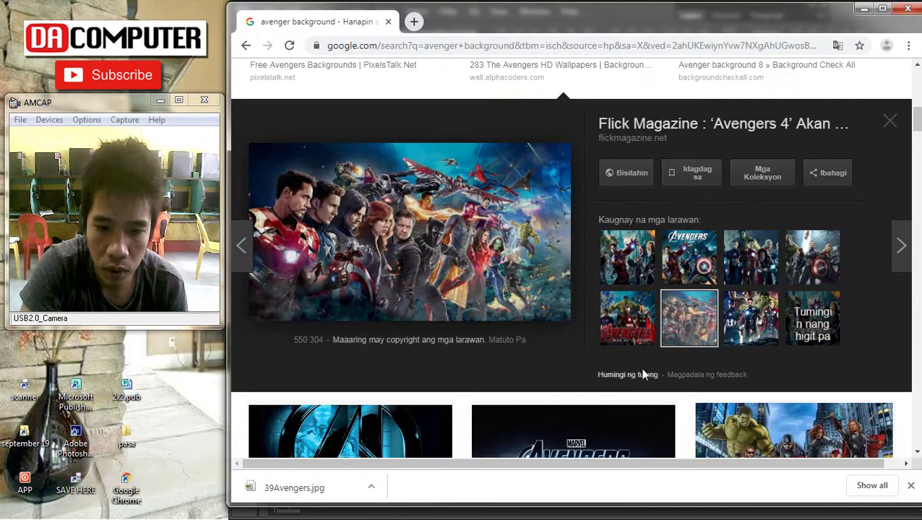
pyautogui.click(751, 326)
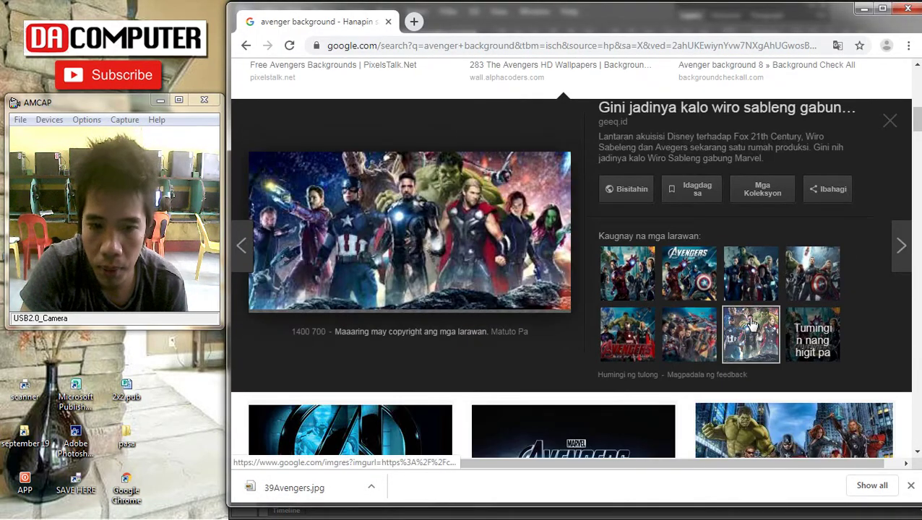
pyautogui.scroll(-3, 730, 325)
pyautogui.click(797, 269)
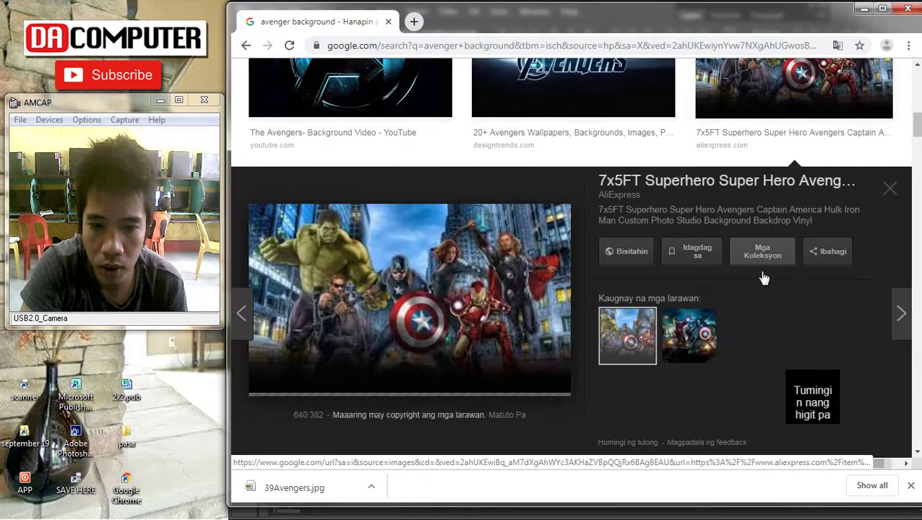
pyautogui.rightClick(346, 269)
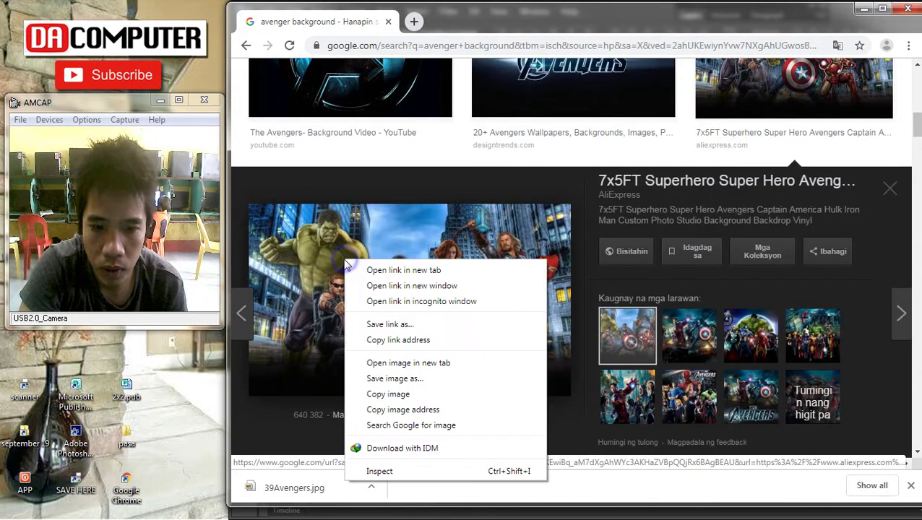
pyautogui.click(396, 394)
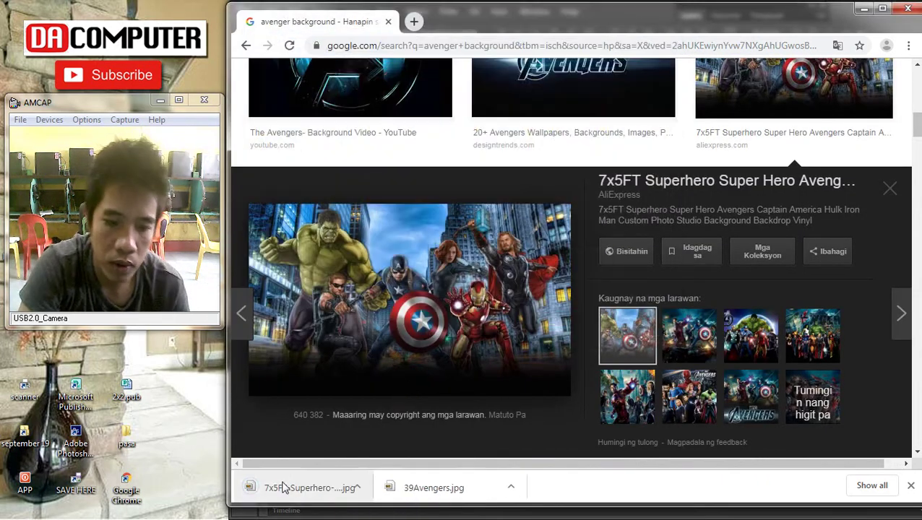
# Place the 7x5FT Superhero image in the Photoshop document, enlarged across most of the canvas's lower part
pyautogui.moveTo(282, 494); pyautogui.dragTo(590, 276)
pyautogui.scroll(-3, 627, 289)
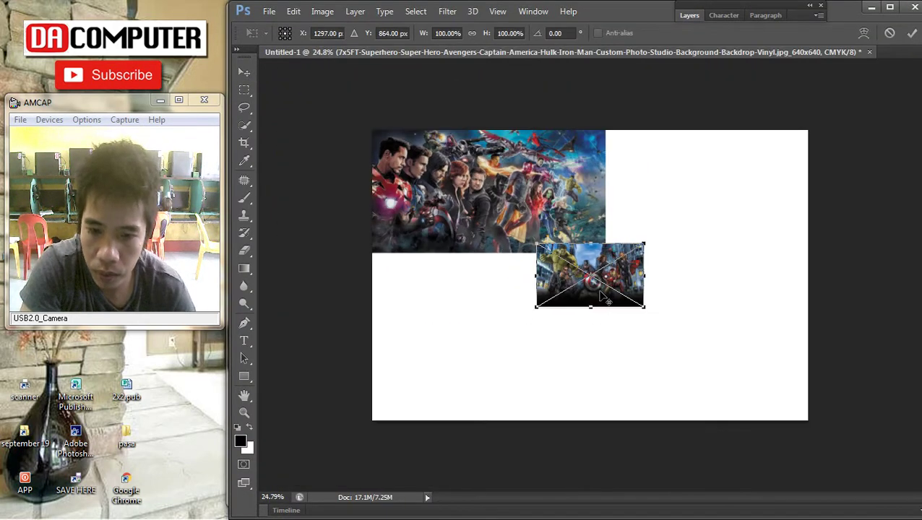
pyautogui.moveTo(641, 305); pyautogui.dragTo(794, 396)
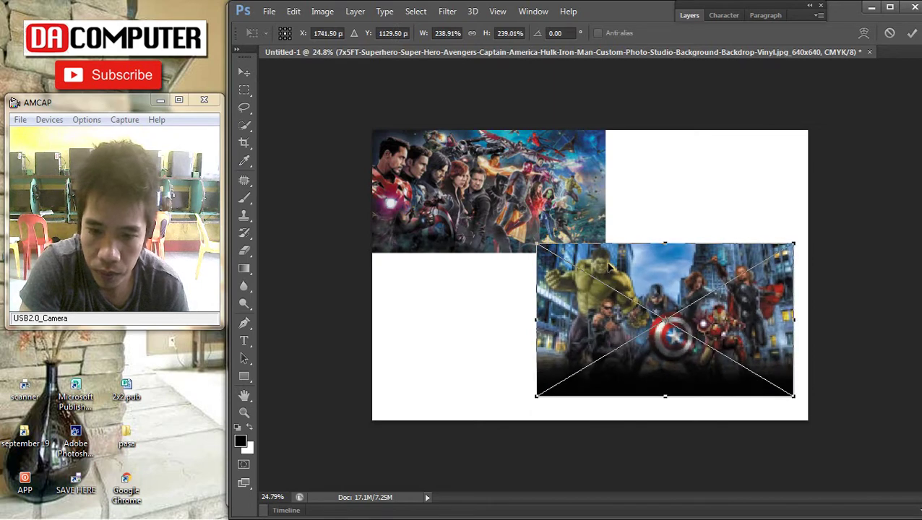
pyautogui.moveTo(538, 247); pyautogui.dragTo(373, 149)
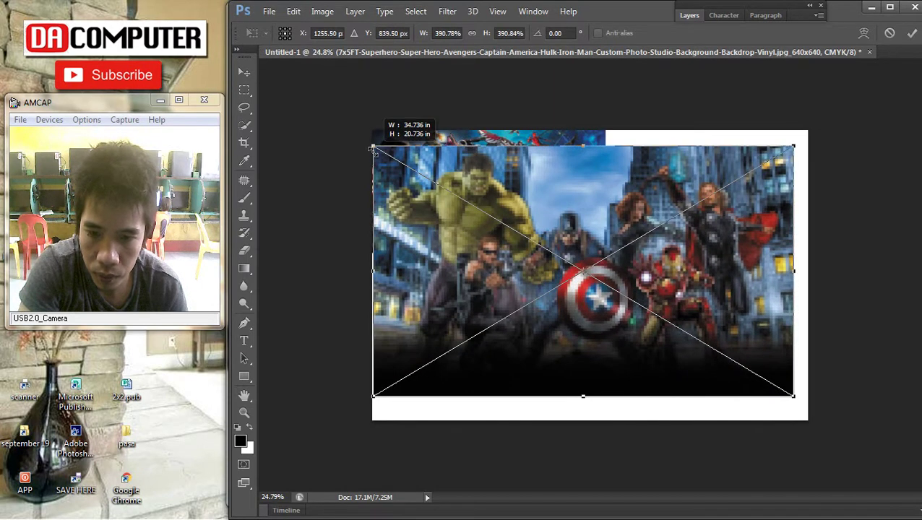
pyautogui.moveTo(511, 212); pyautogui.dragTo(577, 295)
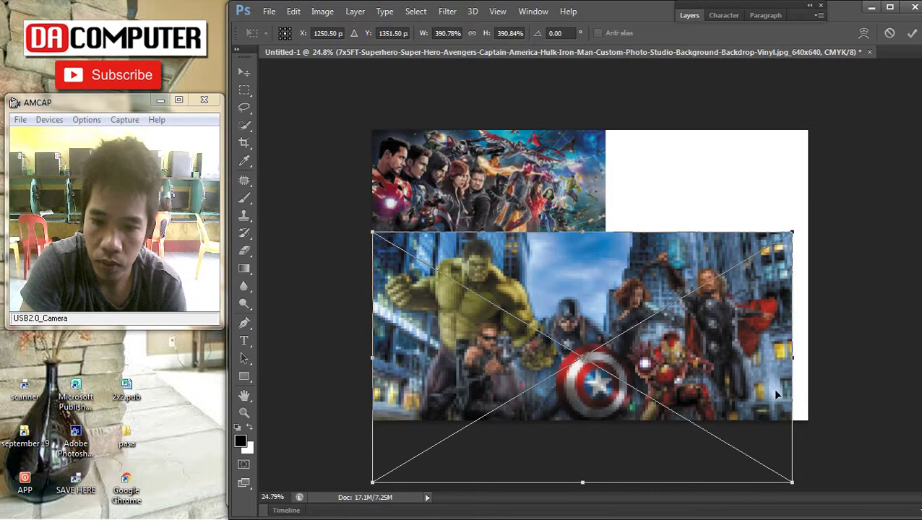
pyautogui.moveTo(792, 481); pyautogui.dragTo(780, 468)
pyautogui.press('Return')
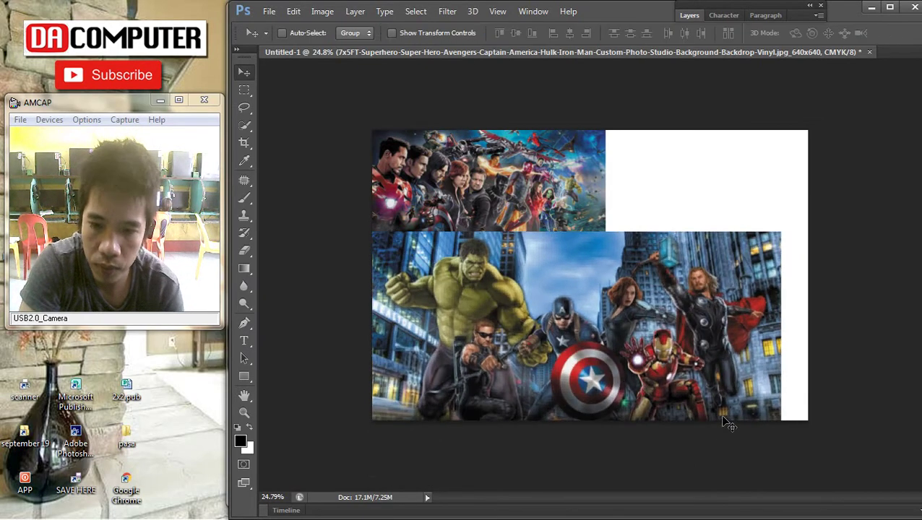
# Bring the 39Avengers layer to the front of the layer stack
pyautogui.scroll(-5, 674, 322)
pyautogui.scroll(5, 619, 318)
pyautogui.rightClick(509, 183)
pyautogui.click(533, 191)
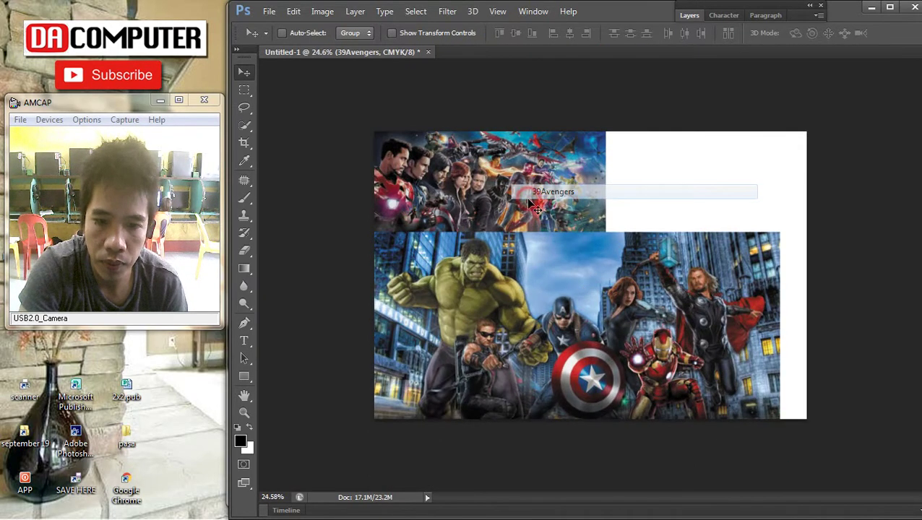
pyautogui.click(354, 10)
pyautogui.moveTo(375, 313)
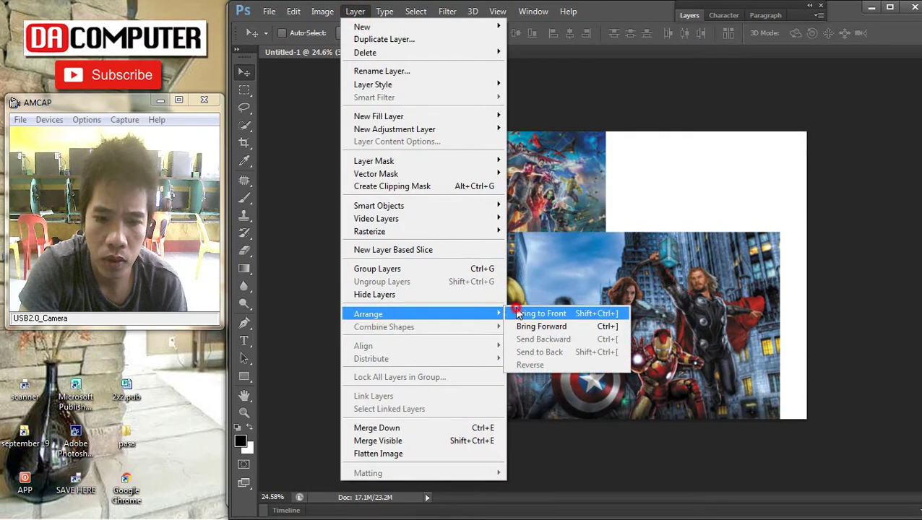
pyautogui.click(525, 306)
# Rasterize the 39Avengers smart object so that the Eraser tool can work on it
pyautogui.scroll(-3, 524, 306)
pyautogui.scroll(2, 523, 306)
pyautogui.rightClick(516, 205)
pyautogui.click(532, 214)
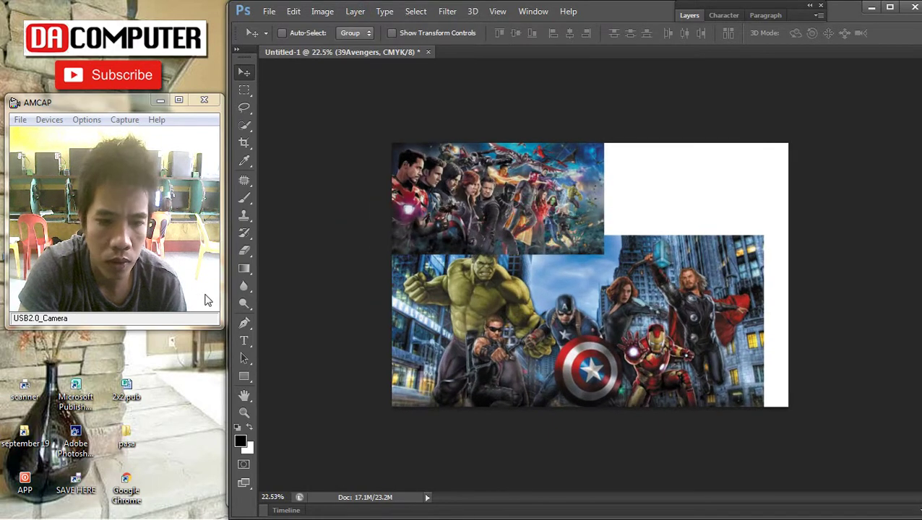
pyautogui.rightClick(248, 248)
pyautogui.click(297, 246)
pyautogui.click(544, 236)
pyautogui.click(482, 213)
# Give the Eraser a soft round brush with 0% hardness and a size of 3608 px
pyautogui.rightClick(466, 269)
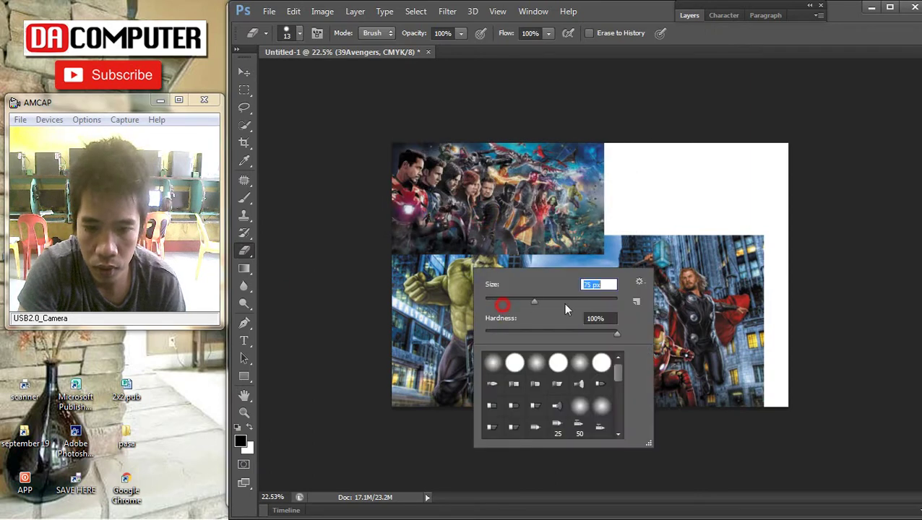
pyautogui.moveTo(566, 300); pyautogui.dragTo(613, 302)
pyautogui.write('[[[[[[[[[[[')
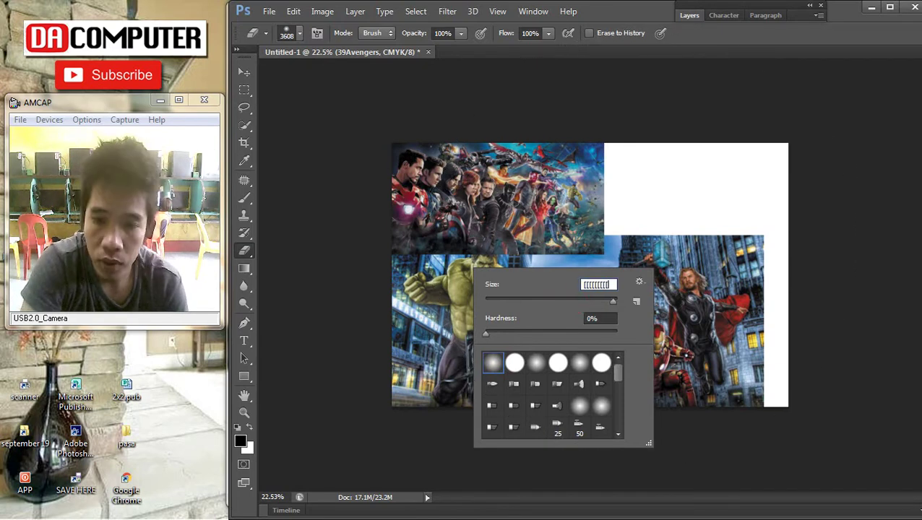
pyautogui.press('BackSpace')
pyautogui.press('BackSpace')
pyautogui.press('BackSpace')
pyautogui.press('BackSpace')
pyautogui.press('BackSpace')
pyautogui.press('BackSpace')
pyautogui.press('BackSpace')
pyautogui.press('BackSpace')
pyautogui.press('BackSpace')
pyautogui.press('BackSpace')
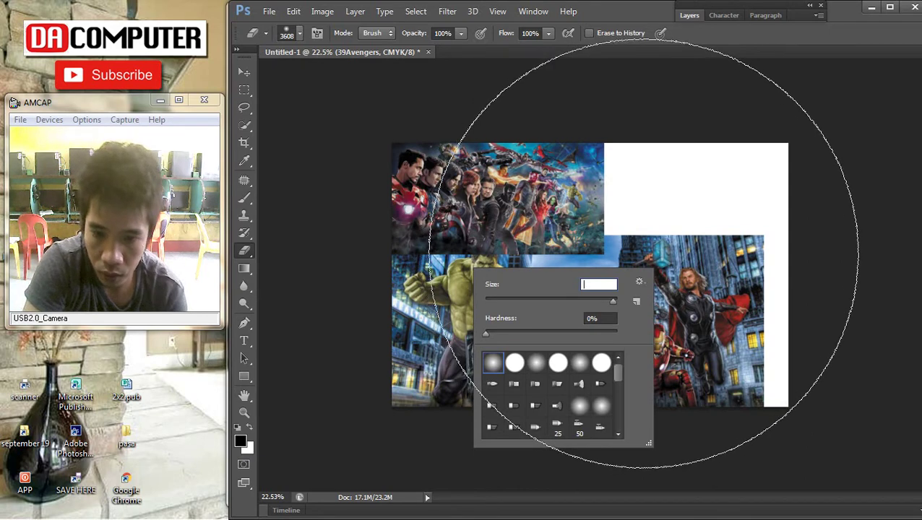
pyautogui.press('Return')
pyautogui.press('Return')
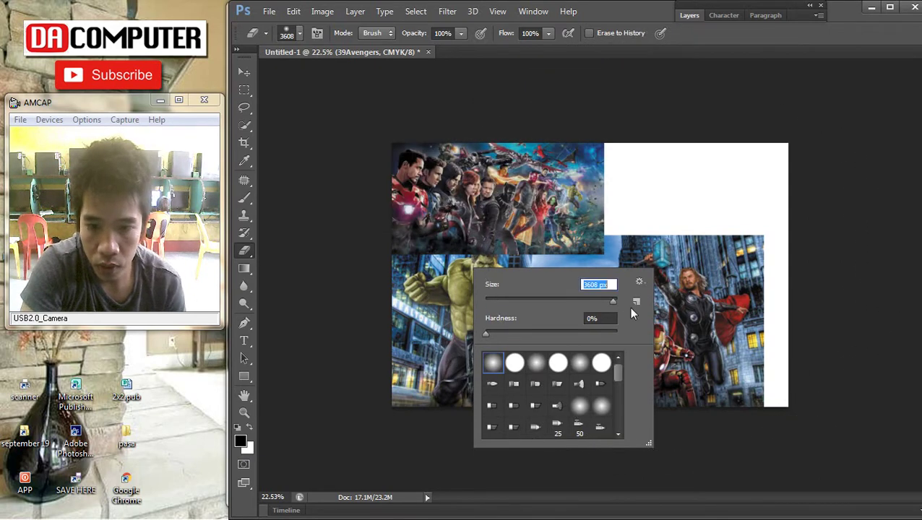
# Try to erase the lower edge of the 39Avengers image with the 3608 px brush
pyautogui.click(660, 298)
pyautogui.click(485, 202)
pyautogui.click(613, 249)
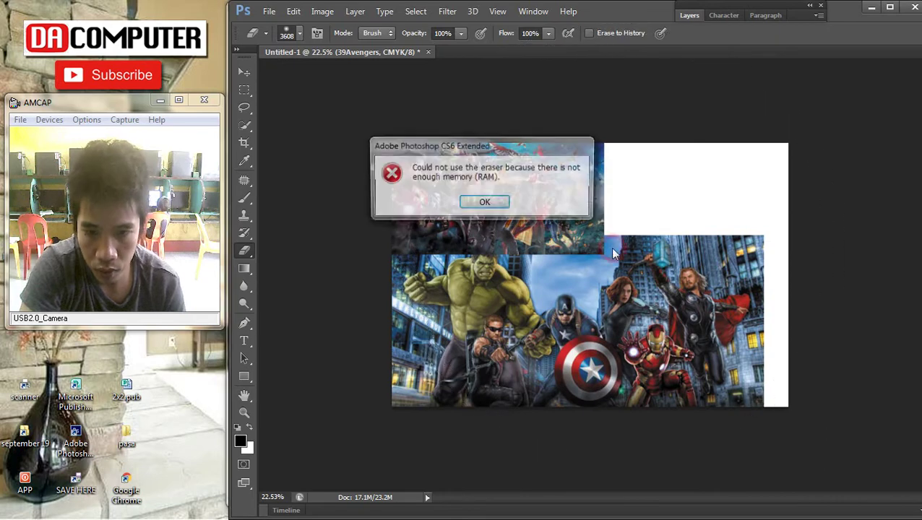
pyautogui.click(483, 202)
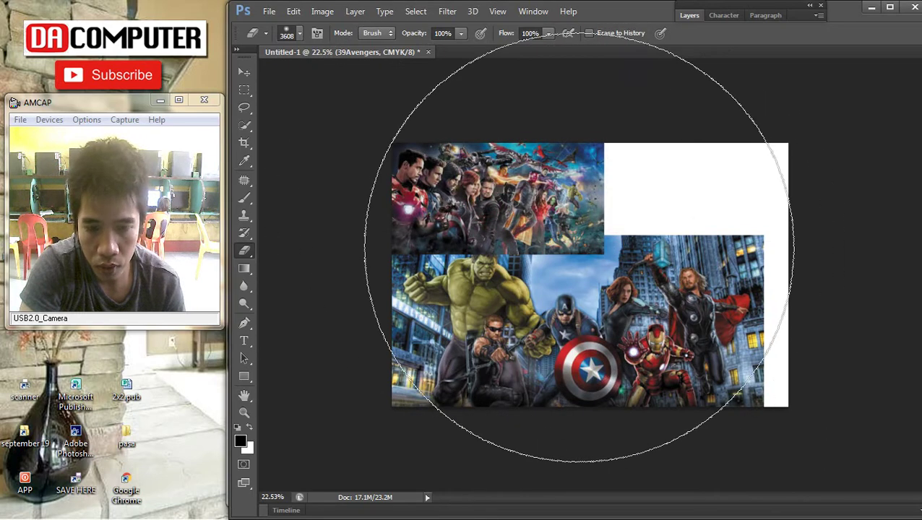
# Reduce the eraser brush to 600 px and fade out the lower and right edges of the 39Avengers image
pyautogui.press('[')
pyautogui.press('[')
pyautogui.press('[')
pyautogui.press('[')
pyautogui.press('[')
pyautogui.press('[')
pyautogui.press('[')
pyautogui.press('[')
pyautogui.press('[')
pyautogui.press('[')
pyautogui.press('[')
pyautogui.press('[')
pyautogui.press('[')
pyautogui.press('[')
pyautogui.press('[')
pyautogui.press('[')
pyautogui.press('[')
pyautogui.press('[')
pyautogui.press('[')
pyautogui.press('[')
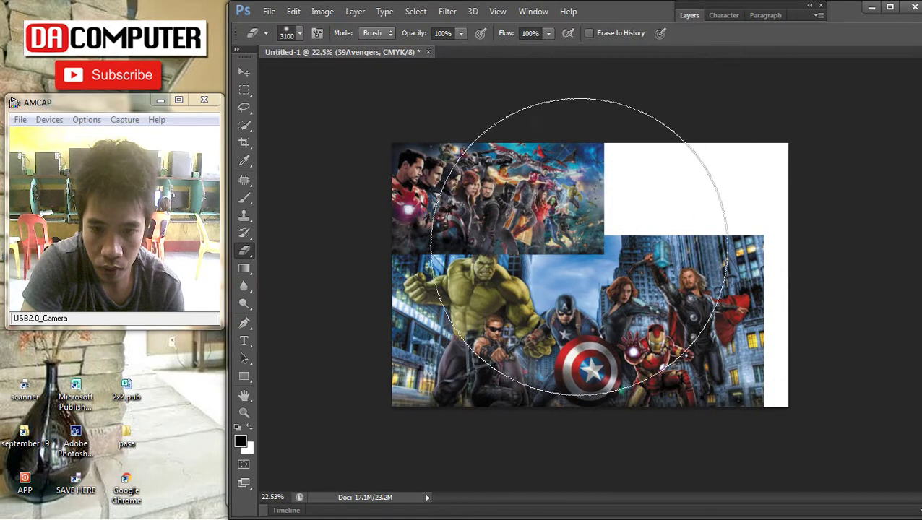
pyautogui.moveTo(510, 269); pyautogui.dragTo(380, 280)
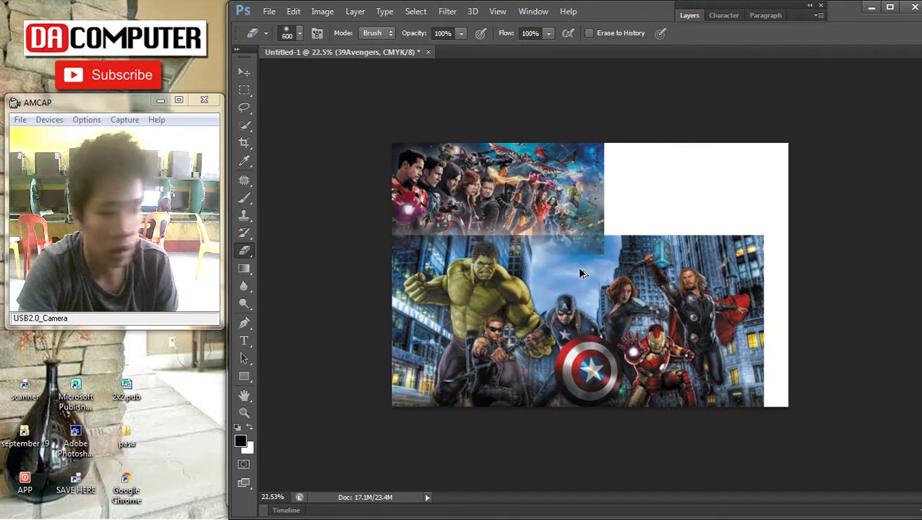
pyautogui.moveTo(613, 192)
pyautogui.mouseDown()
pyautogui.moveTo(621, 163)
pyautogui.moveTo(607, 245)
pyautogui.moveTo(581, 287)
pyautogui.moveTo(630, 166)
pyautogui.moveTo(627, 139)
pyautogui.mouseUp()
pyautogui.hotkey('ctrl', '-')
pyautogui.hotkey('ctrl', '0')
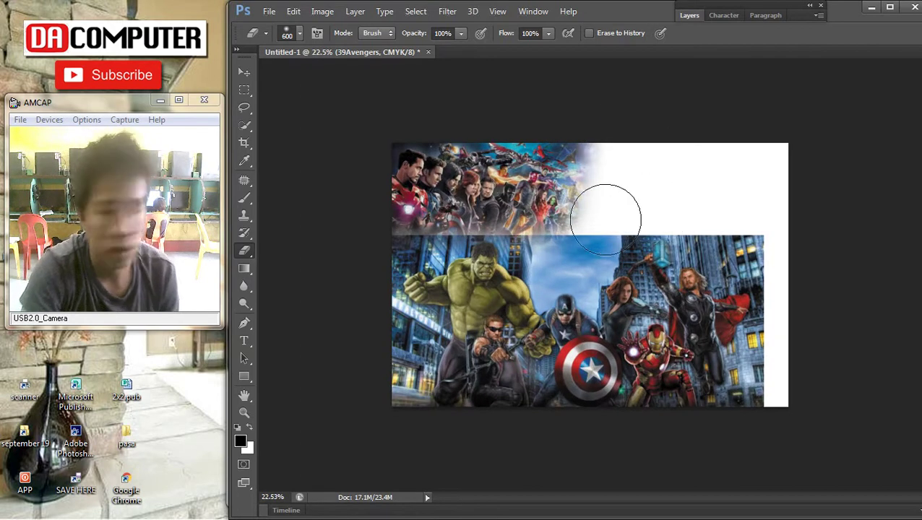
# Rasterize the 7x5FT Superhero layer and softly erase its upper edge
pyautogui.click(244, 75)
pyautogui.click(535, 277)
pyautogui.click(244, 250)
pyautogui.click(518, 240)
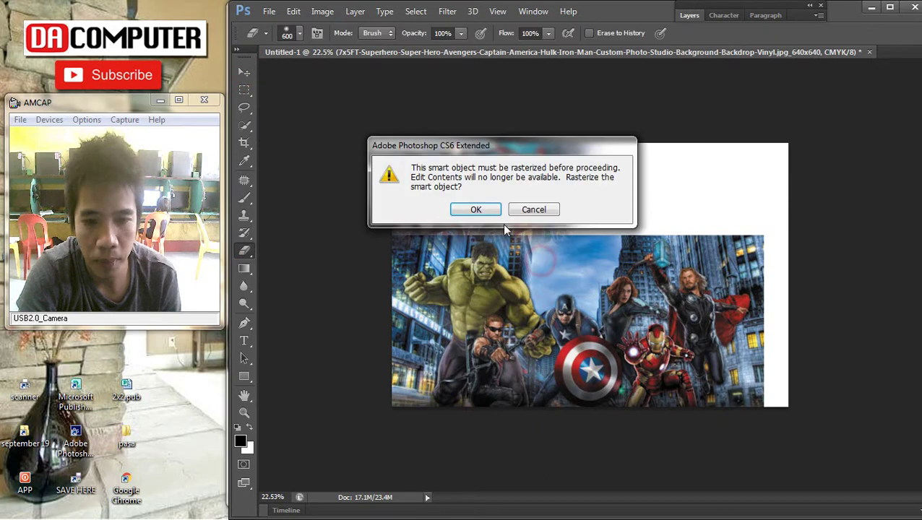
pyautogui.click(494, 214)
pyautogui.moveTo(482, 227)
pyautogui.mouseDown()
pyautogui.moveTo(767, 214)
pyautogui.moveTo(543, 214)
pyautogui.moveTo(476, 250)
pyautogui.mouseUp()
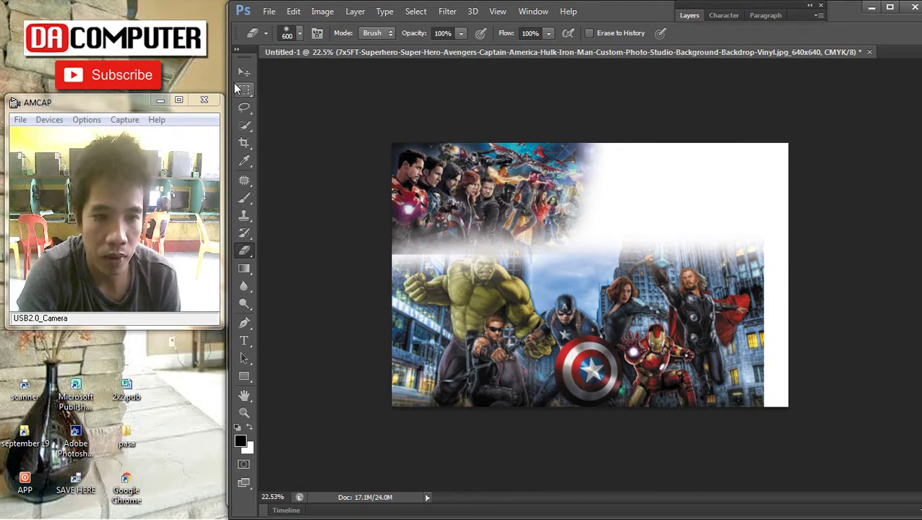
# Reselect the 39Avengers layer and erase more of its lower-left edge
pyautogui.click(243, 73)
pyautogui.rightClick(479, 195)
pyautogui.click(484, 199)
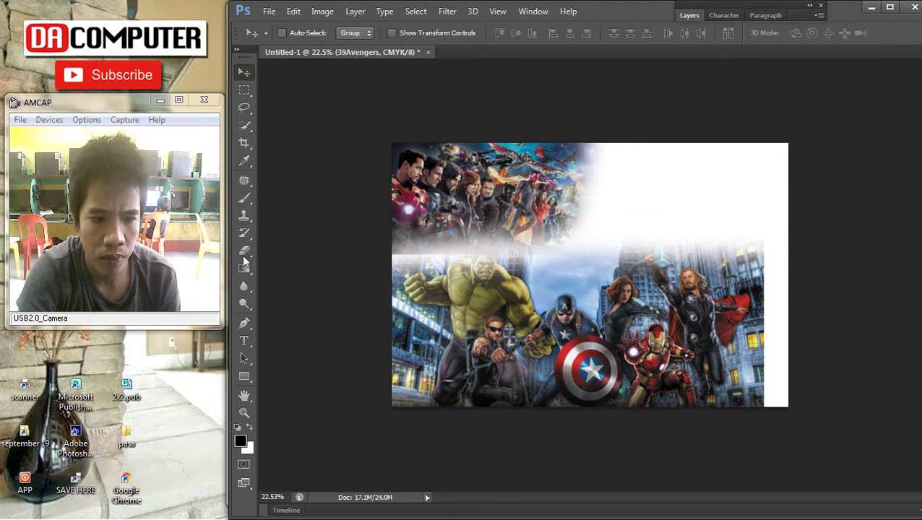
pyautogui.click(244, 250)
pyautogui.moveTo(441, 257); pyautogui.dragTo(343, 274)
pyautogui.click(244, 72)
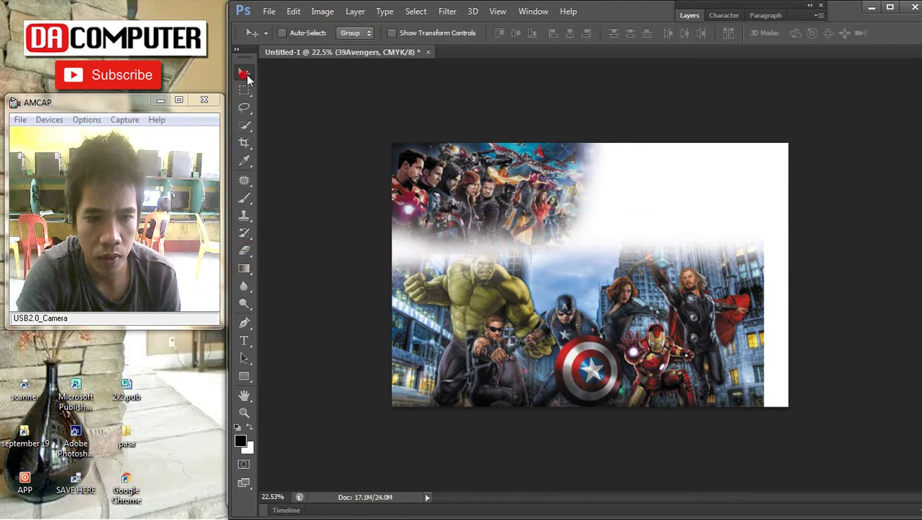
# Switch to Chrome and copy The Avengers Background Video logo picture from the image results
pyautogui.scroll(3, 671, 212)
pyautogui.click(905, 125)
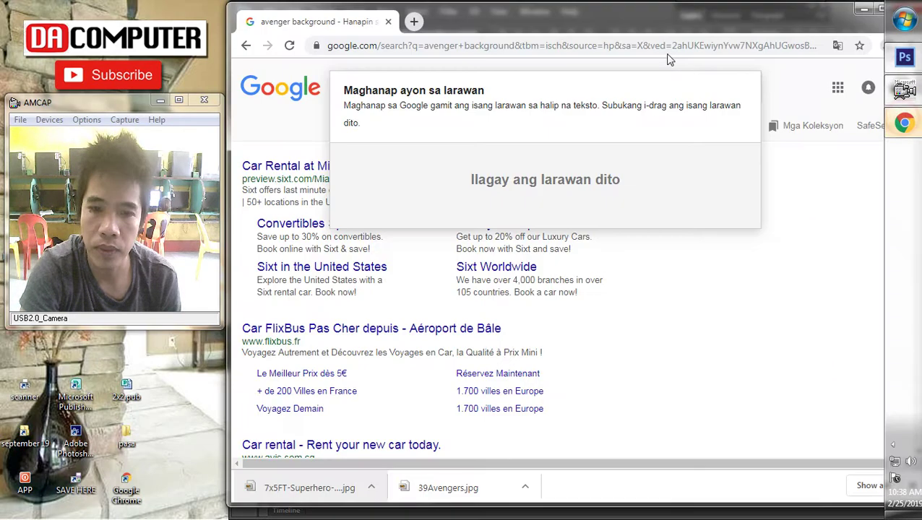
pyautogui.click(413, 21)
pyautogui.click(319, 24)
pyautogui.scroll(4, 462, 175)
pyautogui.click(431, 331)
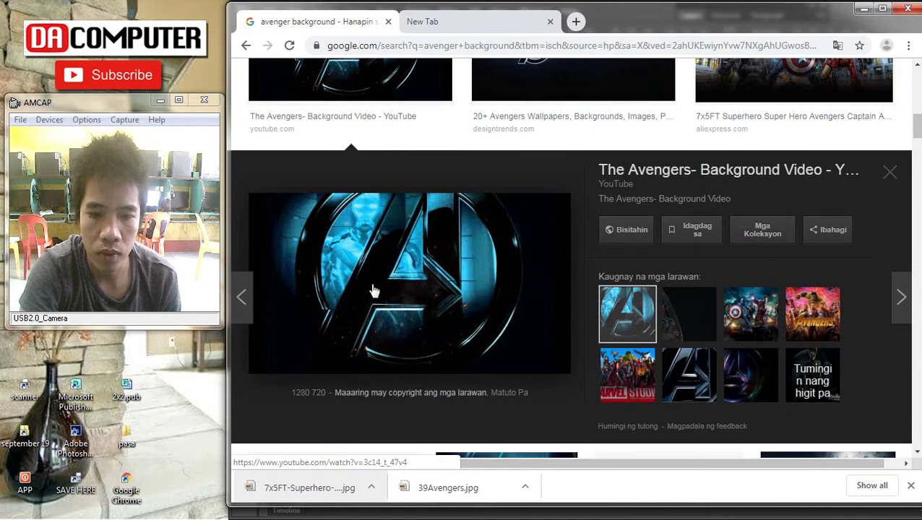
pyautogui.rightClick(365, 269)
pyautogui.click(399, 403)
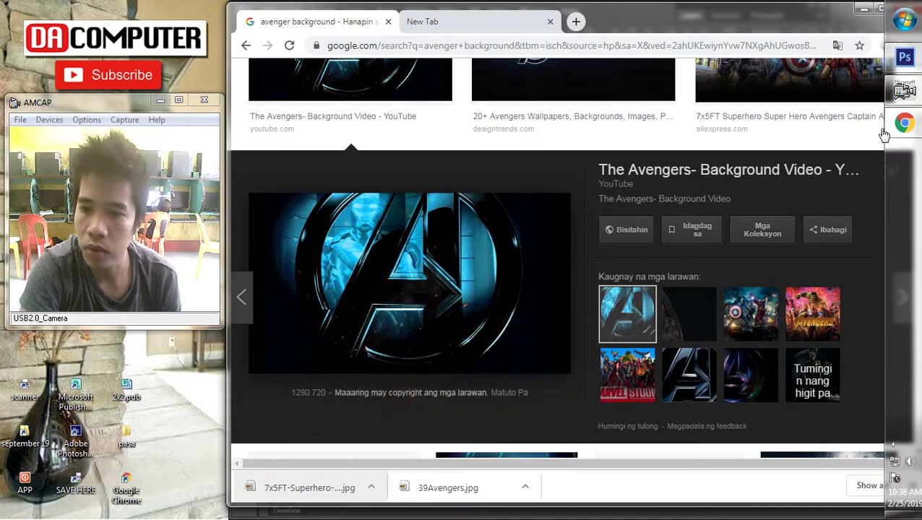
# Paste the Avengers logo picture into the Photoshop document and enlarge it to about 296% to cover the whole canvas
pyautogui.click(901, 63)
pyautogui.hotkey('ctrl', 'v')
pyautogui.hotkey('ctrl', '-')
pyautogui.hotkey('ctrl', 't')
pyautogui.moveTo(679, 223); pyautogui.dragTo(808, 174)
pyautogui.moveTo(728, 205); pyautogui.dragTo(573, 200)
pyautogui.moveTo(669, 325); pyautogui.dragTo(847, 452)
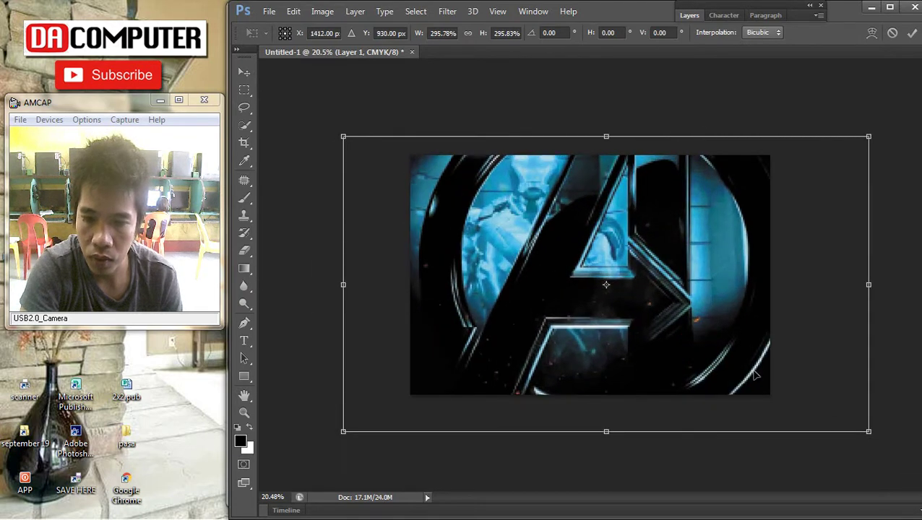
pyautogui.moveTo(709, 357); pyautogui.dragTo(712, 366)
pyautogui.press('Return')
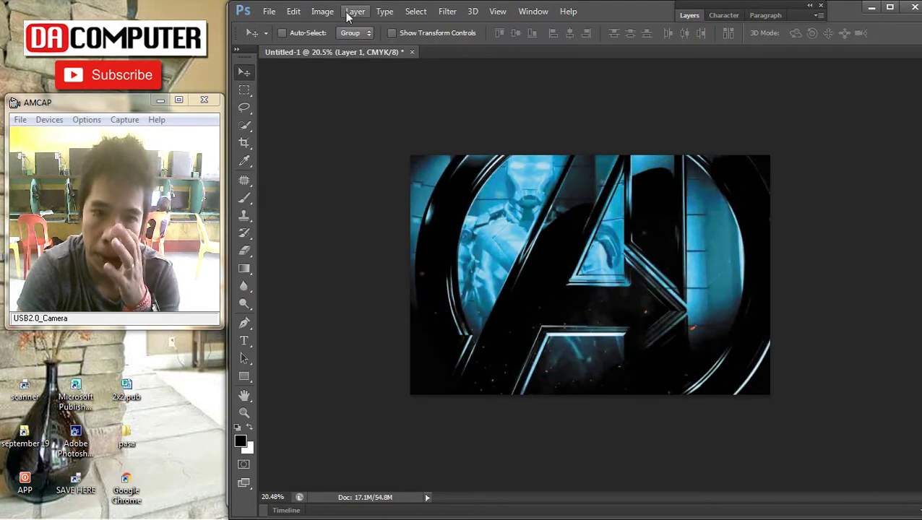
# Send the pasted Avengers logo layer to the back, behind the other pictures
pyautogui.click(353, 12)
pyautogui.moveTo(401, 312)
pyautogui.click(540, 353)
pyautogui.scroll(-4, 578, 285)
pyautogui.scroll(5, 585, 274)
# Nudge the 7x5FT Superhero layer upward and delete that layer from the document
pyautogui.rightClick(485, 288)
pyautogui.click(496, 299)
pyautogui.moveTo(496, 299); pyautogui.dragTo(499, 281)
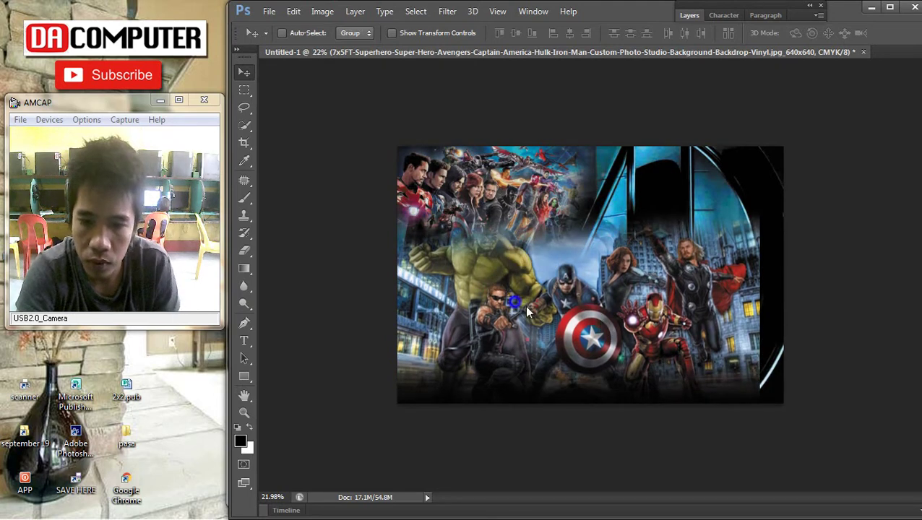
pyautogui.rightClick(514, 304)
pyautogui.click(535, 312)
pyautogui.press('Delete')
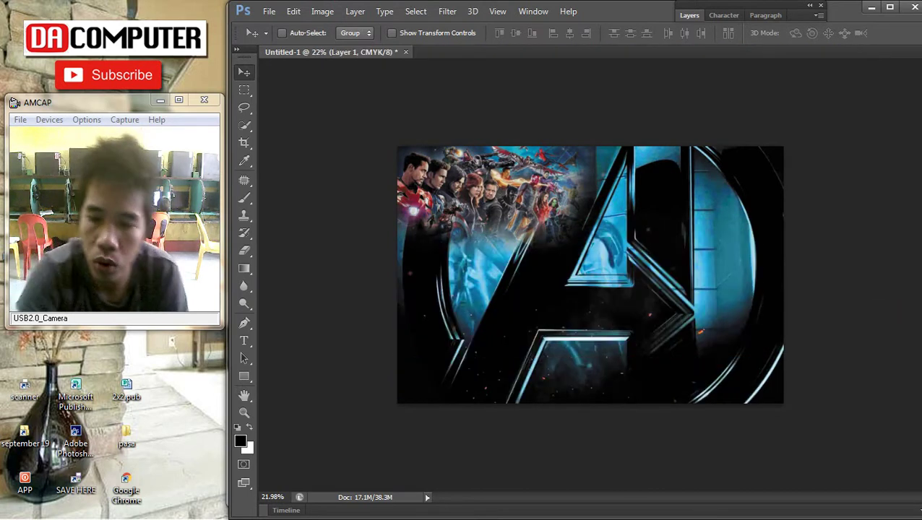
pyautogui.rightClick(519, 165)
pyautogui.click(527, 190)
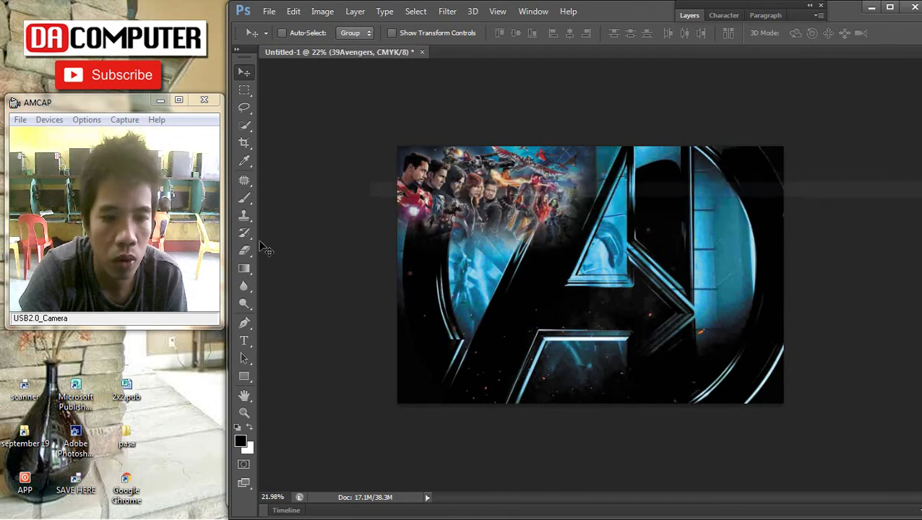
pyautogui.click(244, 250)
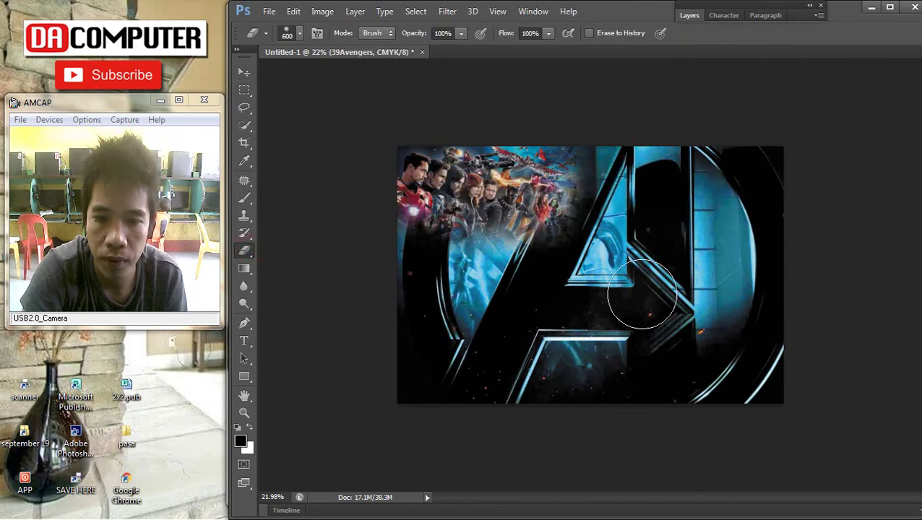
pyautogui.click(245, 72)
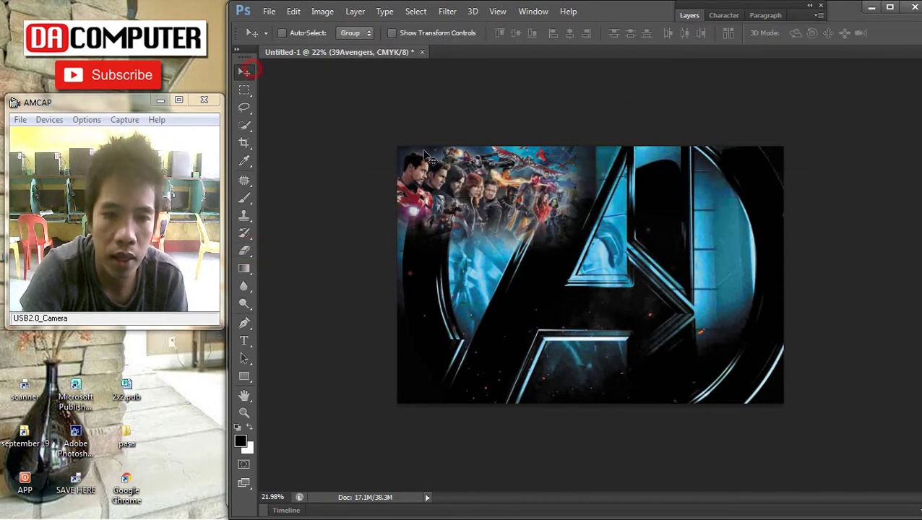
# Select the large Avengers logo layer (Layer 1) and lock it completely
pyautogui.rightClick(650, 226)
pyautogui.click(673, 235)
pyautogui.click(686, 15)
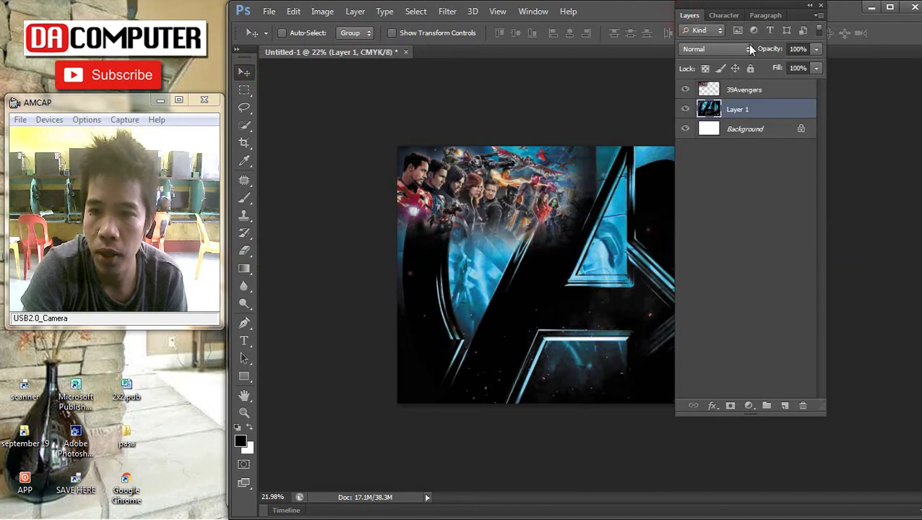
pyautogui.click(751, 68)
pyautogui.doubleClick(695, 19)
# Switch to Chrome and place the downloaded 7x5FT Superhero picture into the Photoshop document again
pyautogui.scroll(-2, 604, 72)
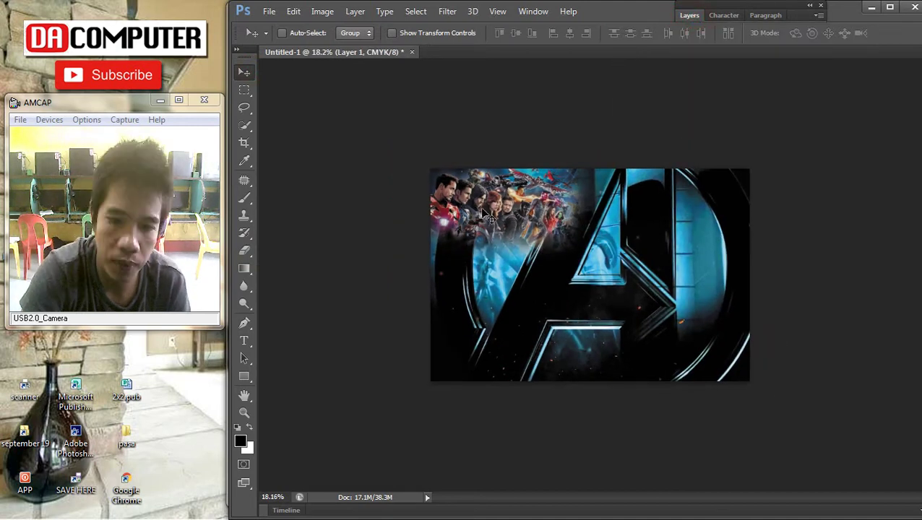
pyautogui.rightClick(485, 216)
pyautogui.click(490, 222)
pyautogui.moveTo(894, 103)
pyautogui.click(903, 121)
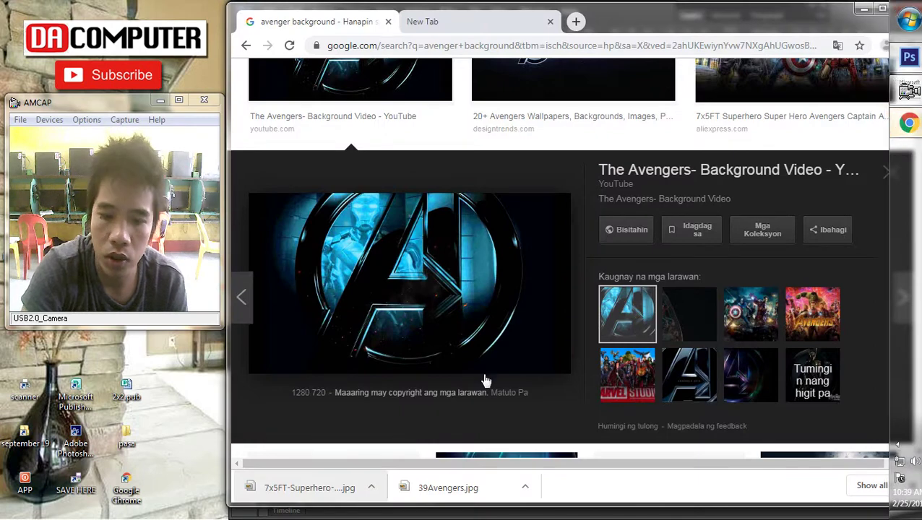
pyautogui.moveTo(301, 489); pyautogui.dragTo(424, 379)
# Position the 7x5FT Superhero picture in the canvas's lower-left corner and enlarge it to span about three quarters of the canvas width
pyautogui.moveTo(515, 313); pyautogui.dragTo(512, 331)
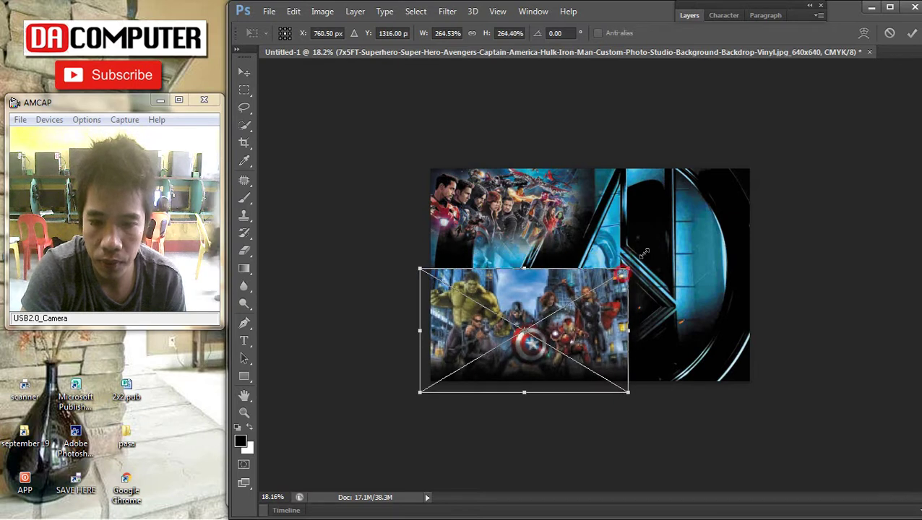
pyautogui.moveTo(626, 268); pyautogui.dragTo(648, 254)
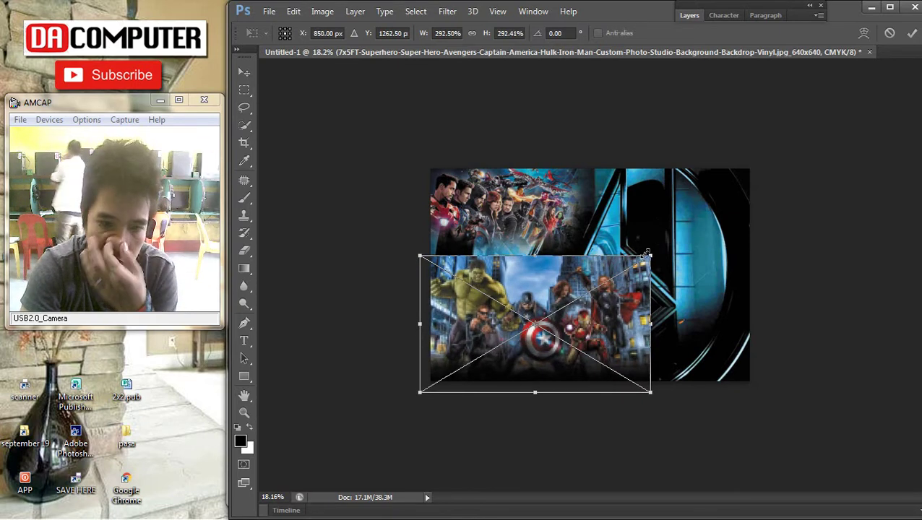
pyautogui.moveTo(648, 254); pyautogui.dragTo(677, 240)
pyautogui.press('Return')
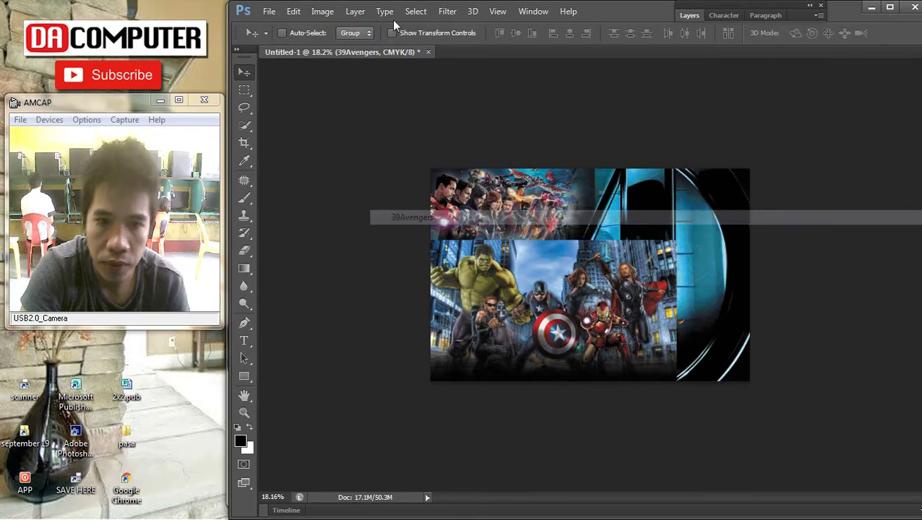
# Bring the 39Avengers layer to the front, above the 7x5FT Superhero picture
pyautogui.click(355, 11)
pyautogui.click(381, 313)
pyautogui.click(527, 313)
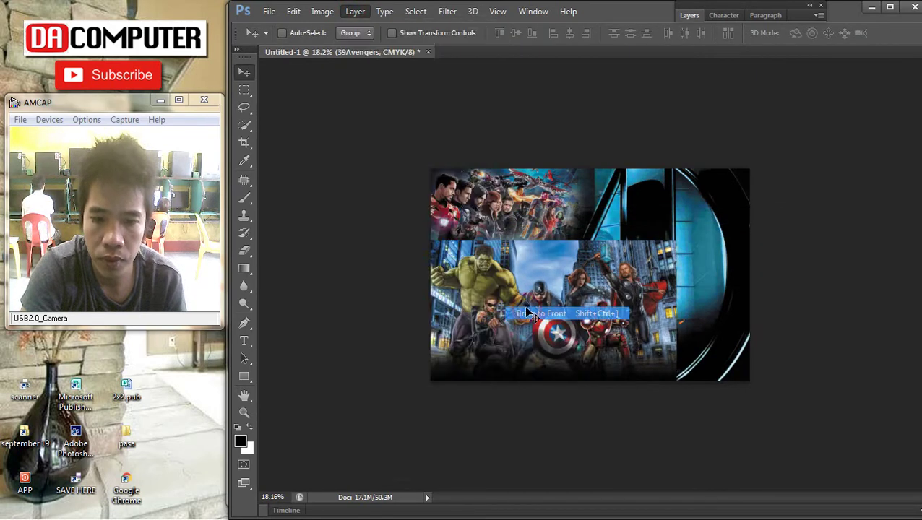
pyautogui.scroll(1, 527, 262)
pyautogui.rightClick(526, 262)
pyautogui.click(534, 265)
pyautogui.rightClick(426, 190)
pyautogui.click(430, 195)
pyautogui.moveTo(430, 184); pyautogui.dragTo(430, 199)
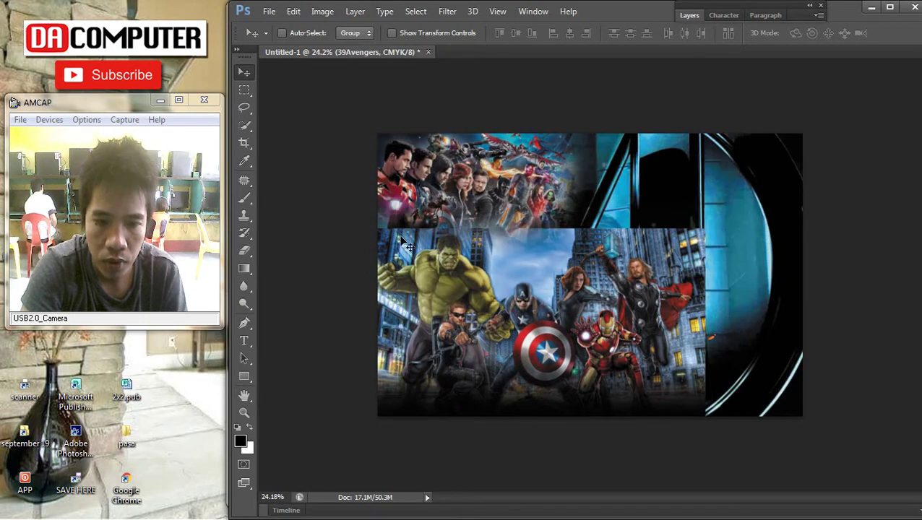
# Rasterize the 7x5FT Superhero layer and fade its top edge with a soft 300 px eraser
pyautogui.rightClick(410, 239)
pyautogui.click(542, 247)
pyautogui.click(244, 250)
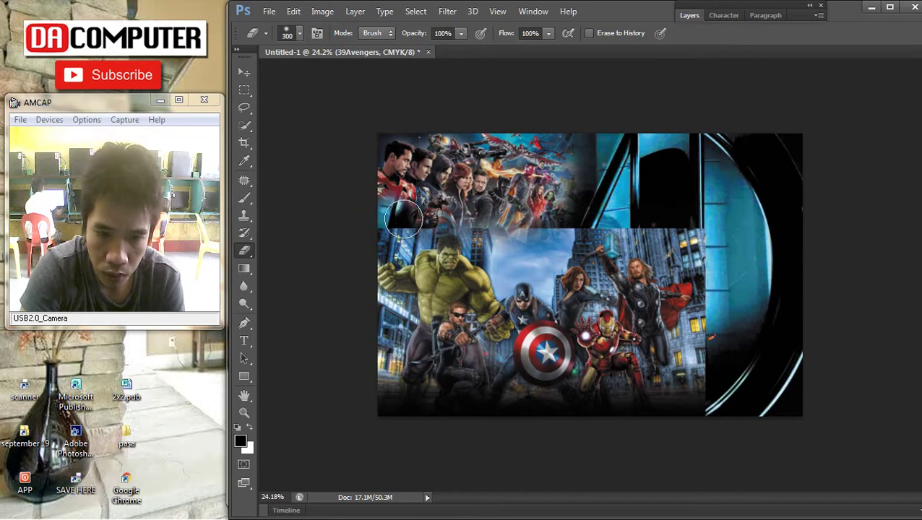
pyautogui.click(244, 73)
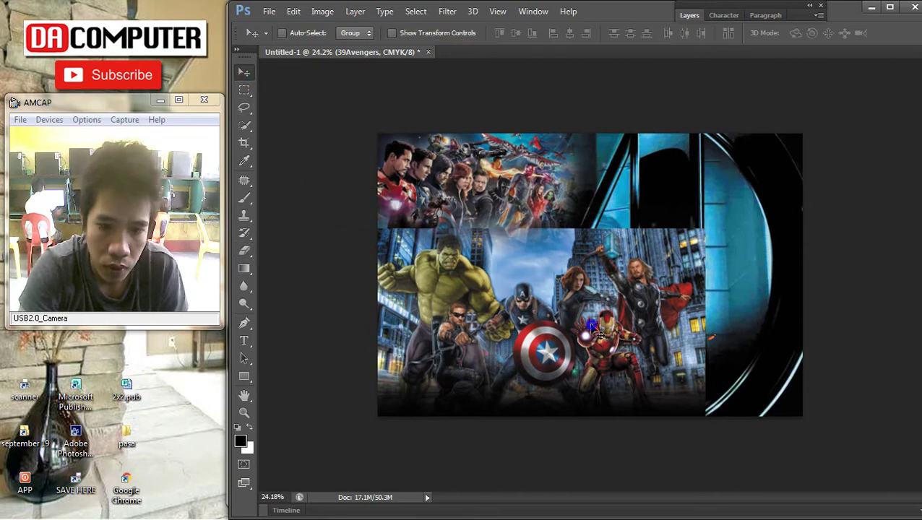
pyautogui.rightClick(589, 323)
pyautogui.click(594, 332)
pyautogui.click(242, 250)
pyautogui.click(362, 232)
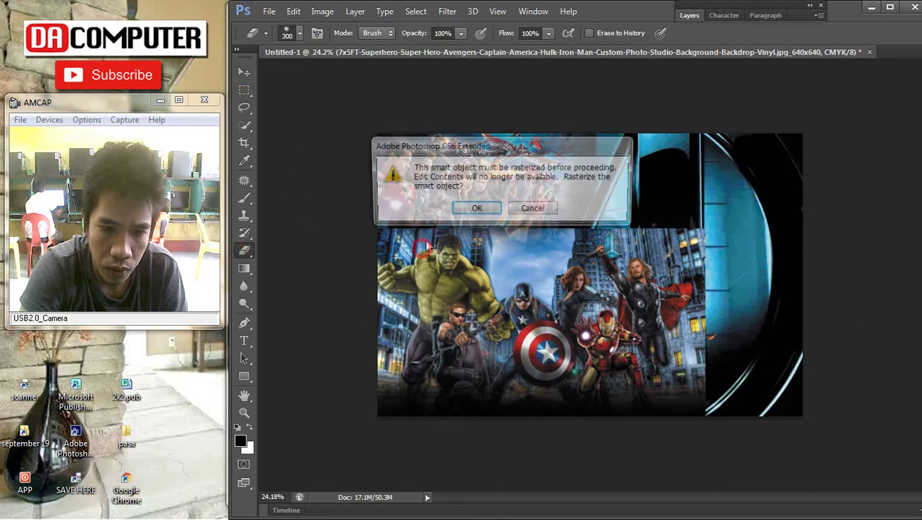
pyautogui.click(476, 211)
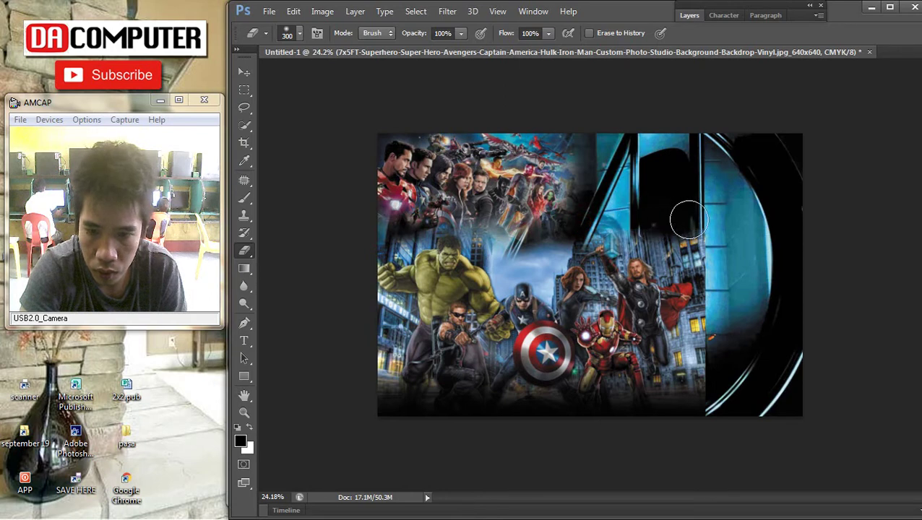
# Enlarge the eraser to 432 px at 0% hardness and fade the right edge of the 7x5FT Superhero picture into the logo
pyautogui.rightClick(685, 226)
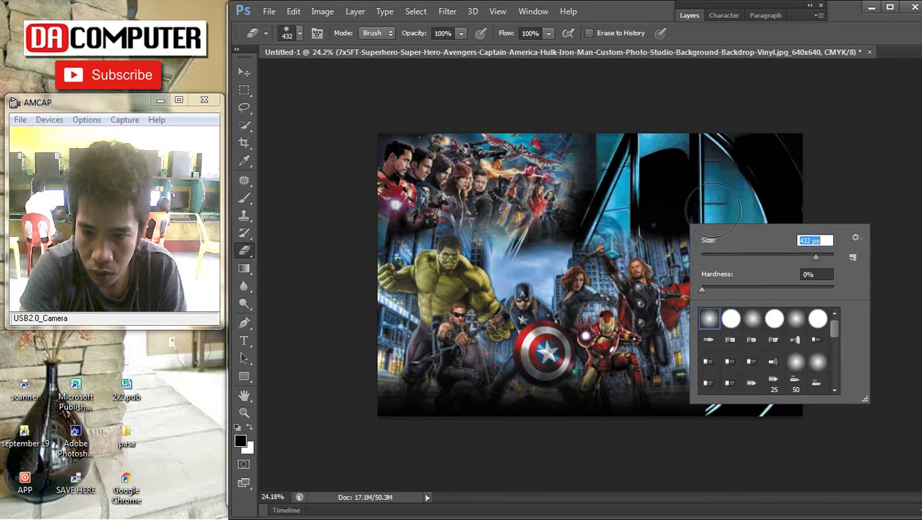
pyautogui.press('Return')
pyautogui.moveTo(728, 273)
pyautogui.mouseDown()
pyautogui.moveTo(720, 351)
pyautogui.moveTo(716, 319)
pyautogui.moveTo(717, 423)
pyautogui.mouseUp()
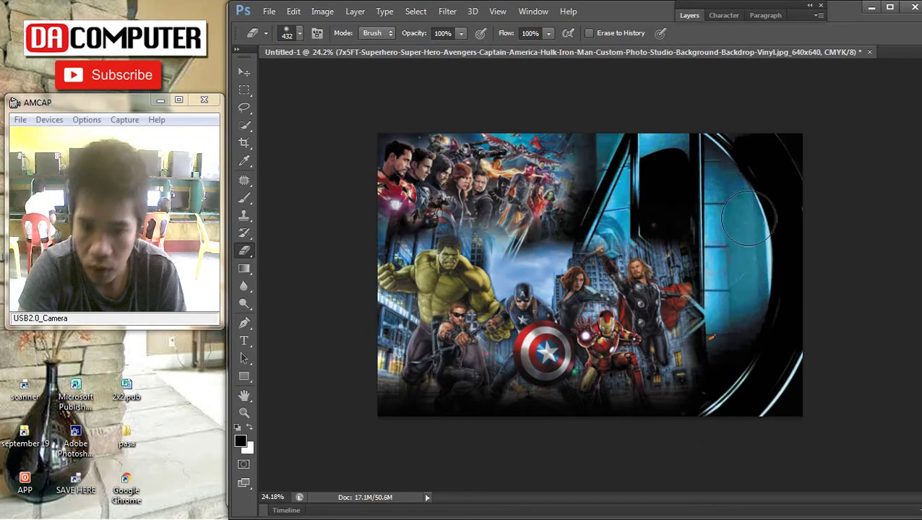
pyautogui.scroll(-2, 738, 280)
pyautogui.scroll(5, 626, 272)
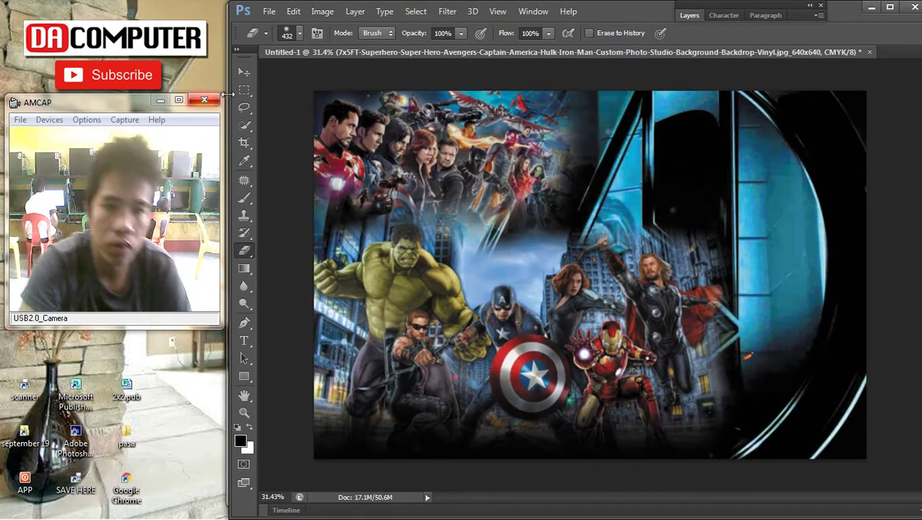
# Switch to Chrome and copy the pink Avengers Suite (Theme) picture from the related images
pyautogui.click(245, 73)
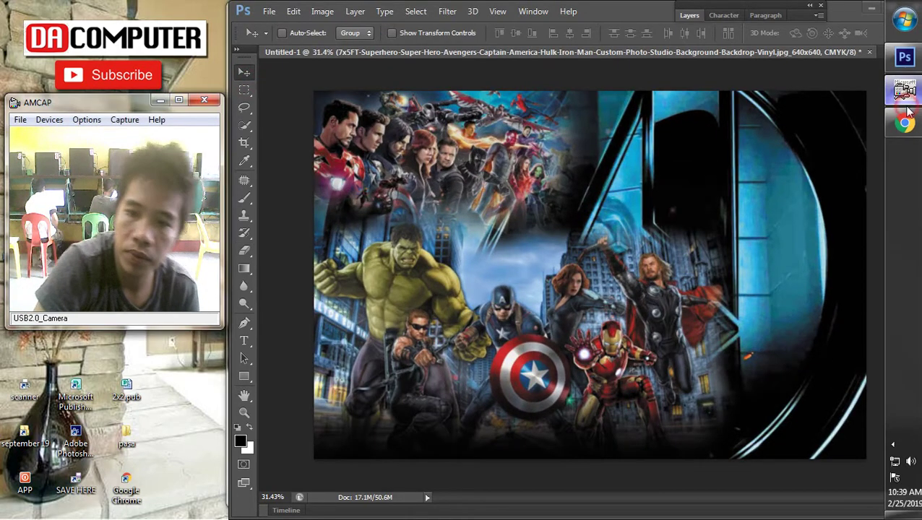
pyautogui.click(904, 123)
pyautogui.scroll(-8, 692, 347)
pyautogui.click(350, 407)
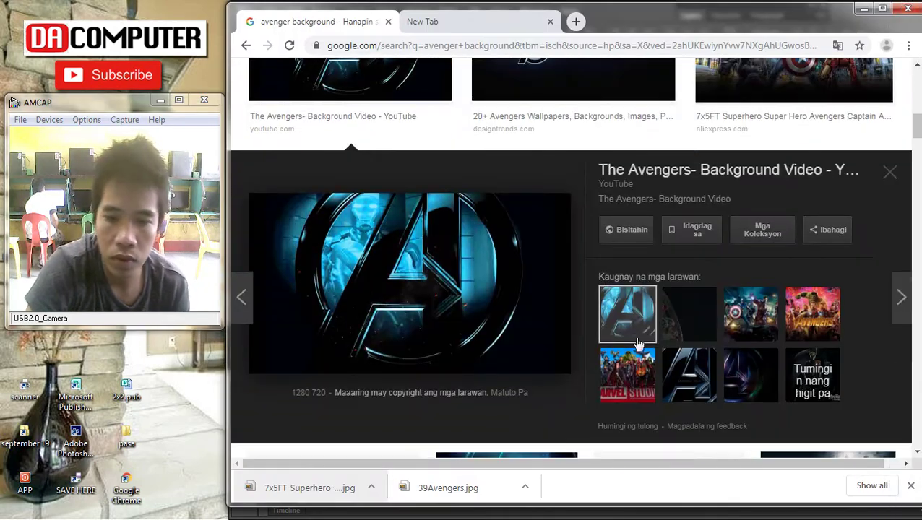
pyautogui.scroll(-5, 692, 347)
pyautogui.scroll(3, 737, 318)
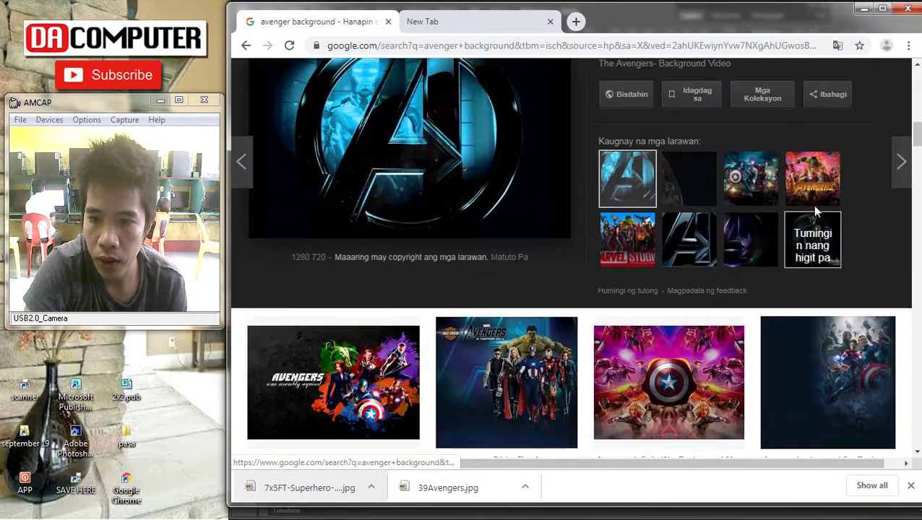
pyautogui.click(808, 180)
pyautogui.scroll(3, 598, 300)
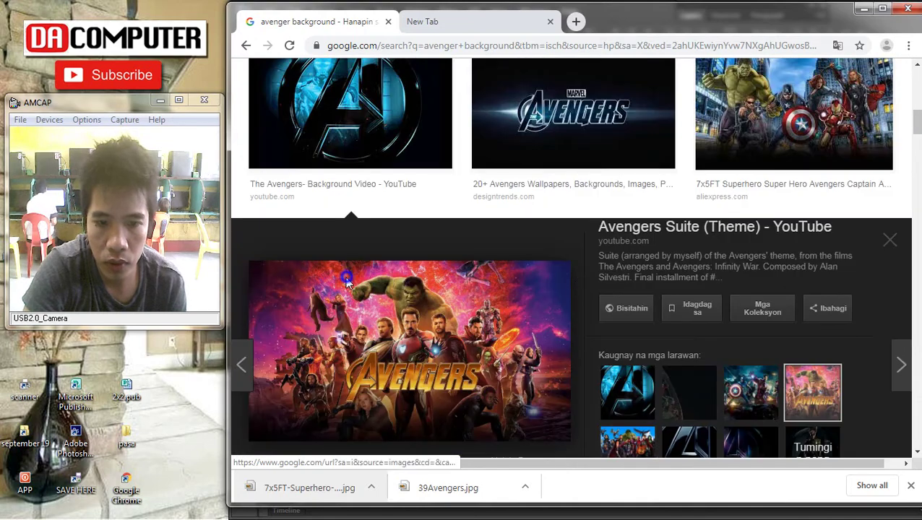
pyautogui.rightClick(346, 278)
pyautogui.click(373, 413)
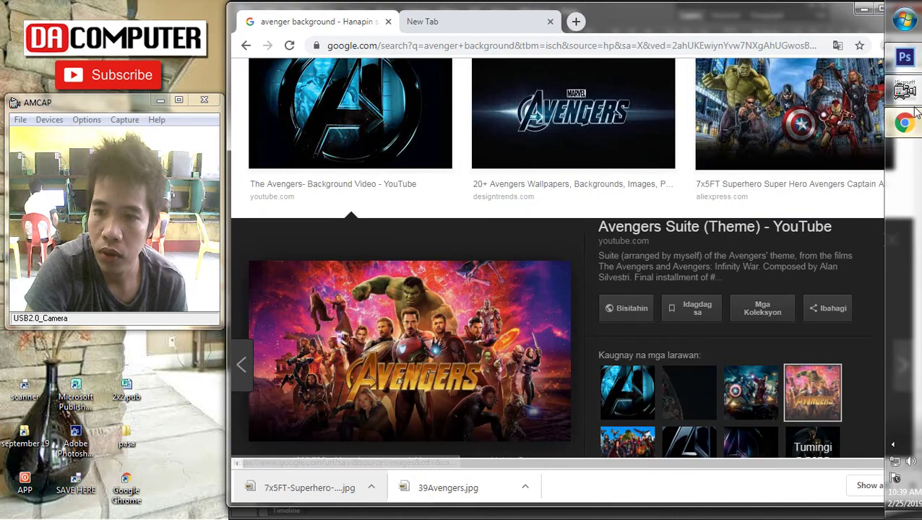
# Paste the pink Avengers picture into the Photoshop document, then enlarge and position it over the canvas's upper-right area
pyautogui.click(912, 57)
pyautogui.hotkey('ctrl', 'v')
pyautogui.hotkey('ctrl', '-')
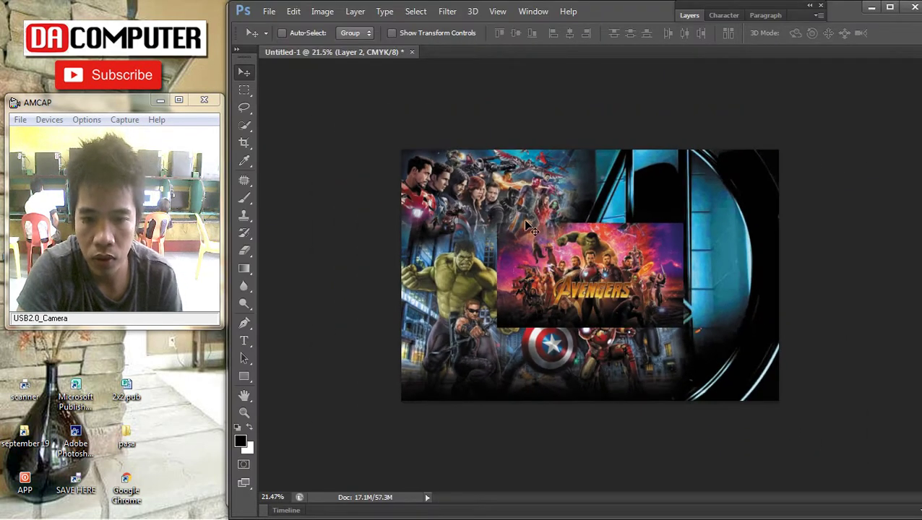
pyautogui.hotkey('ctrl', 't')
pyautogui.moveTo(854, 155); pyautogui.dragTo(867, 121)
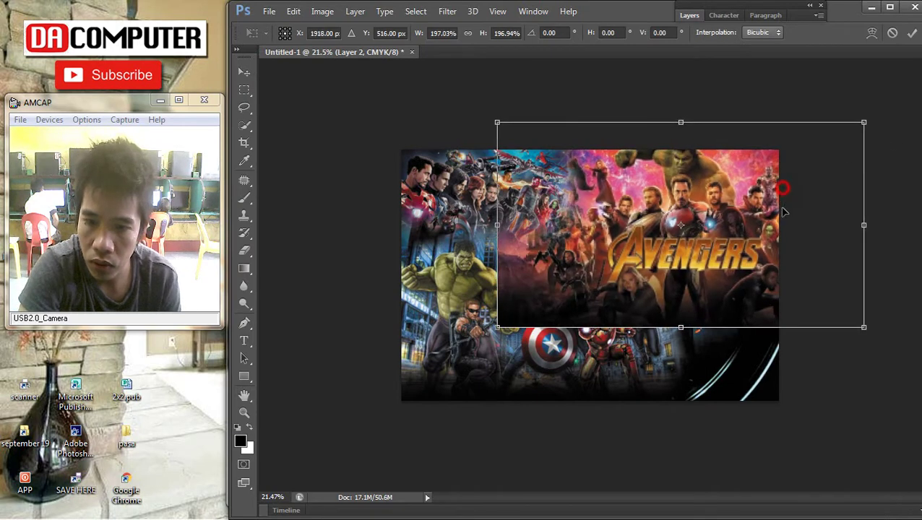
pyautogui.moveTo(782, 190); pyautogui.dragTo(784, 209)
pyautogui.moveTo(860, 345); pyautogui.dragTo(841, 332)
pyautogui.moveTo(731, 257); pyautogui.dragTo(762, 258)
pyautogui.press('Return')
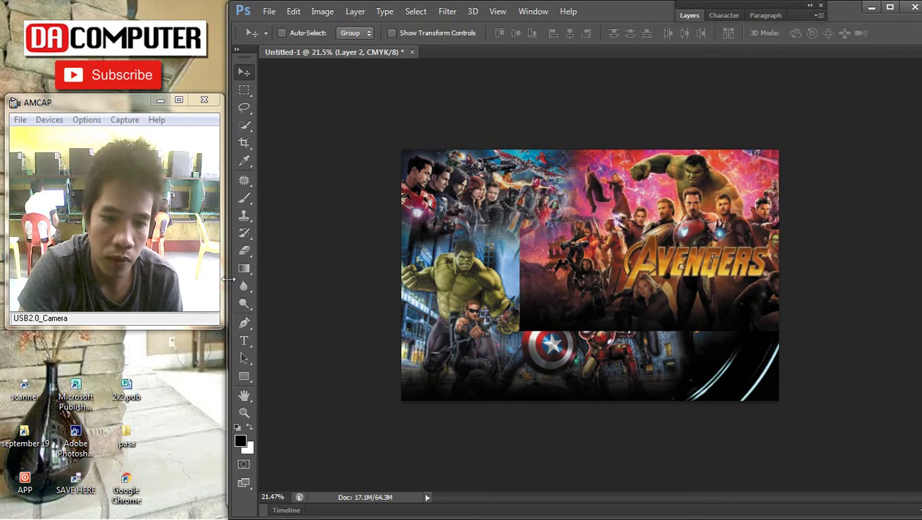
# Fade the left and lower edges of the pink Avengers picture with a soft eraser, enlarging the brush to 900 px
pyautogui.click(245, 251)
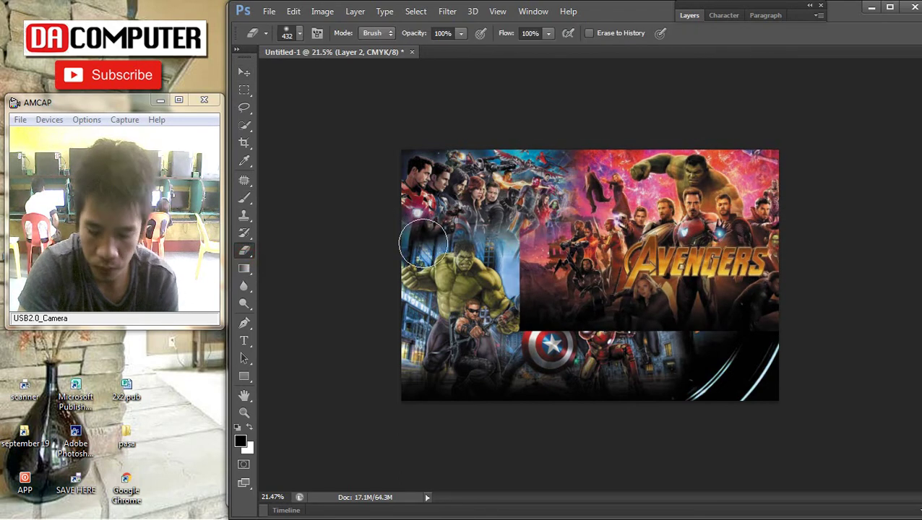
pyautogui.moveTo(515, 245)
pyautogui.mouseDown()
pyautogui.moveTo(549, 296)
pyautogui.moveTo(659, 360)
pyautogui.moveTo(757, 353)
pyautogui.mouseUp()
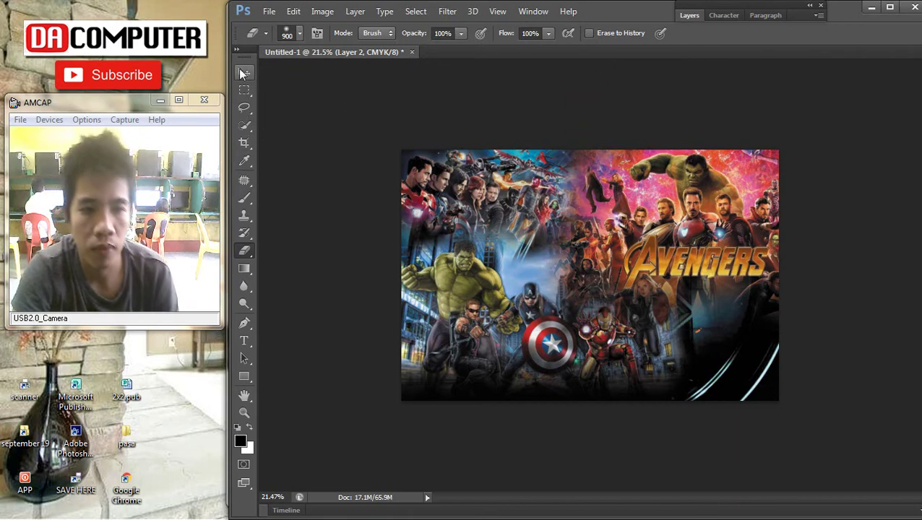
pyautogui.click(243, 75)
pyautogui.scroll(-5, 571, 258)
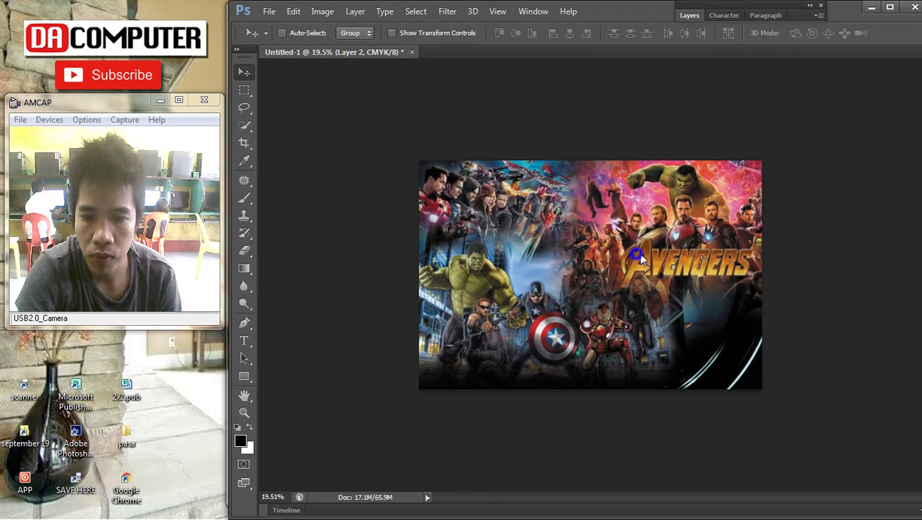
pyautogui.scroll(2, 638, 255)
pyautogui.rightClick(638, 255)
pyautogui.click(643, 264)
pyautogui.rightClick(697, 225)
pyautogui.click(700, 232)
# Open the photo 20190120_170004.jpg from its subfolder of SAVE HERE on Local Disk (D:) in Photoshop
pyautogui.click(904, 95)
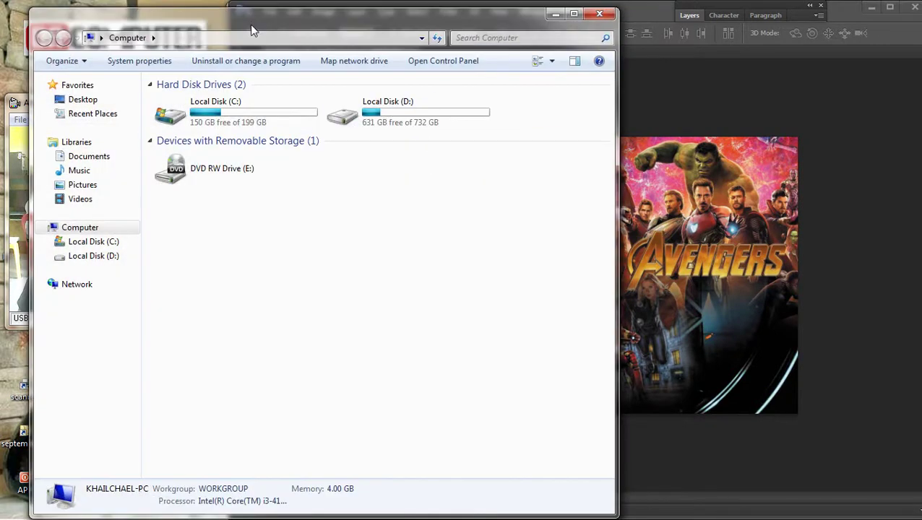
pyautogui.moveTo(253, 17); pyautogui.dragTo(501, 42)
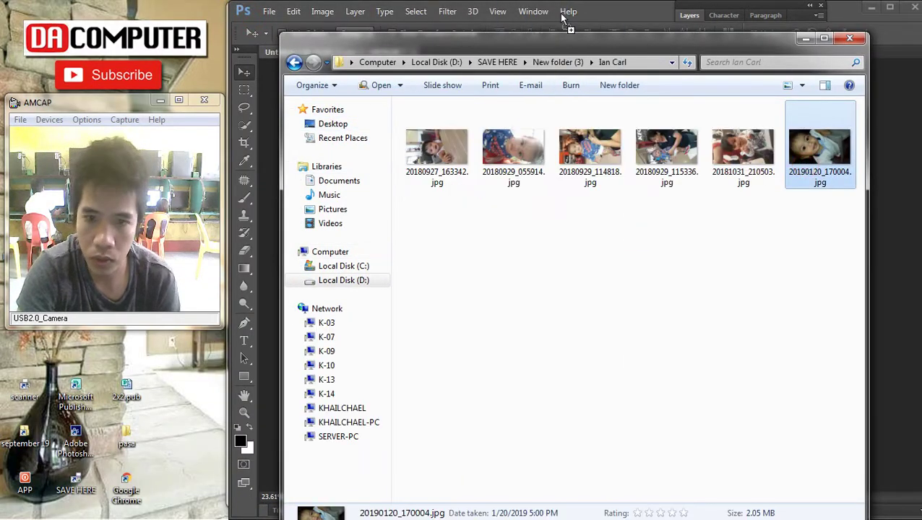
pyautogui.press('Return')
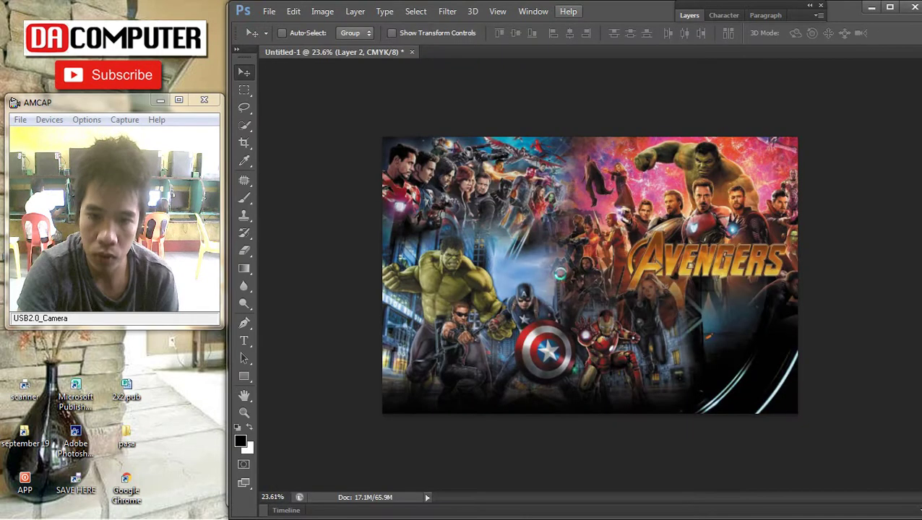
# Cut the entire photo, paste it into Untitled-1 and bring its layer to the front
pyautogui.hotkey('ctrl', 'a')
pyautogui.hotkey('ctrl', 'x')
pyautogui.click(359, 58)
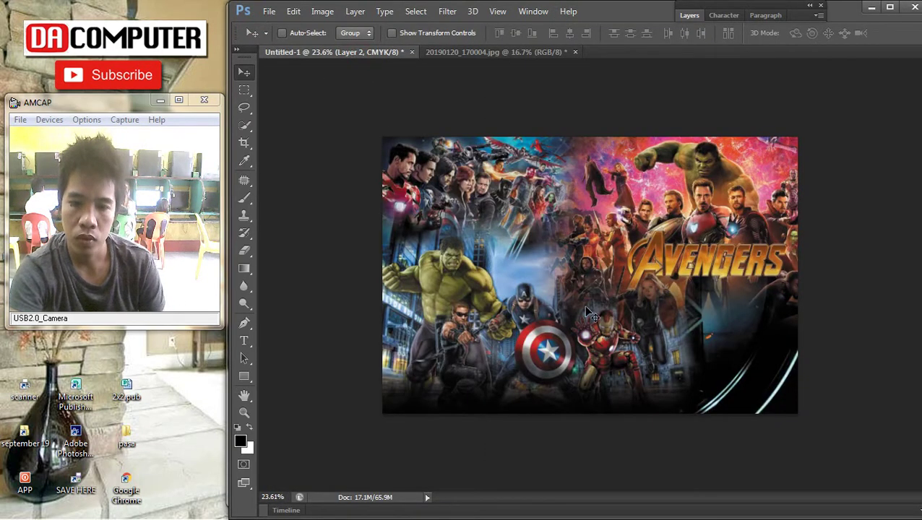
pyautogui.hotkey('ctrl', 'v')
pyautogui.click(354, 11)
pyautogui.click(425, 314)
pyautogui.click(530, 318)
pyautogui.moveTo(560, 328)
pyautogui.mouseDown()
pyautogui.moveTo(540, 318)
pyautogui.moveTo(549, 314)
pyautogui.mouseUp()
# Scale the baby photo down to about 47% and place it at the lower-left of the canvas
pyautogui.hotkey('ctrl', 't')
pyautogui.hotkey('ctrl', '-')
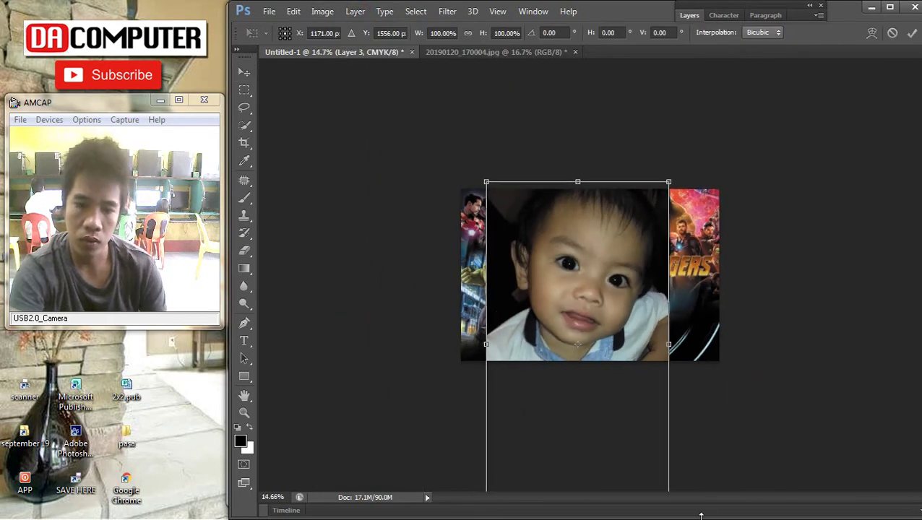
pyautogui.scroll(-3, 635, 431)
pyautogui.moveTo(642, 420); pyautogui.dragTo(579, 312)
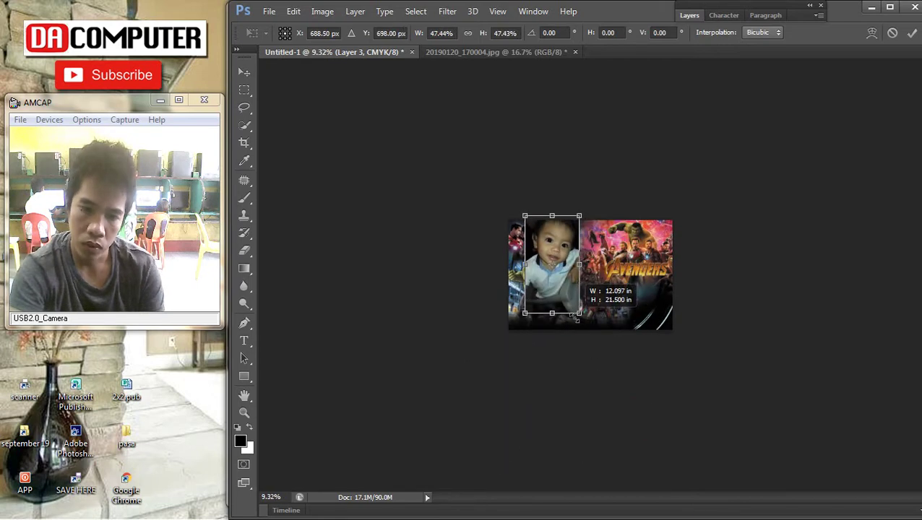
pyautogui.hotkey('ctrl', '+')
pyautogui.moveTo(510, 269); pyautogui.dragTo(484, 326)
pyautogui.press('Return')
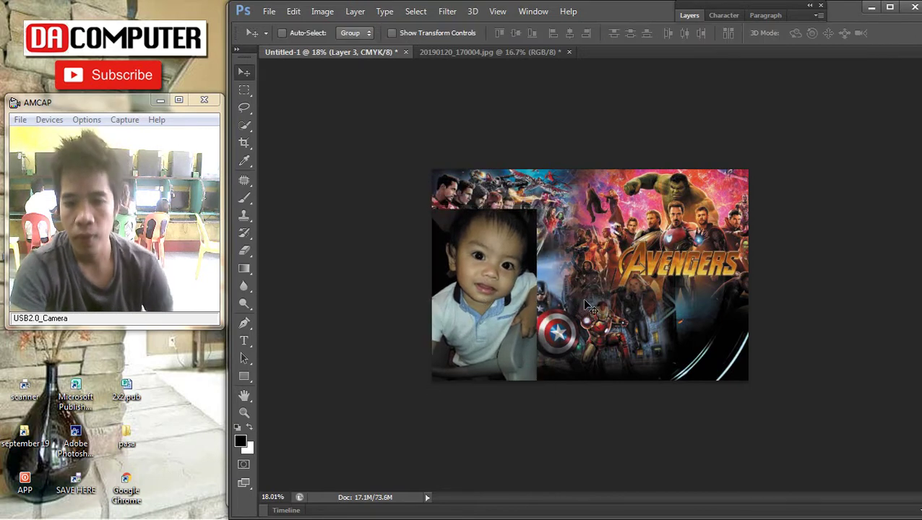
# Move the baby photo into the canvas's upper-left corner and shrink it a little more
pyautogui.moveTo(490, 283); pyautogui.dragTo(475, 245)
pyautogui.hotkey('ctrl', 't')
pyautogui.moveTo(536, 351); pyautogui.dragTo(516, 323)
pyautogui.press('Return')
# Bring the 7x5FT-Superhero picture layer to the front and move it slightly down the canvas
pyautogui.rightClick(458, 325)
pyautogui.click(458, 325)
pyautogui.rightClick(479, 342)
pyautogui.click(484, 345)
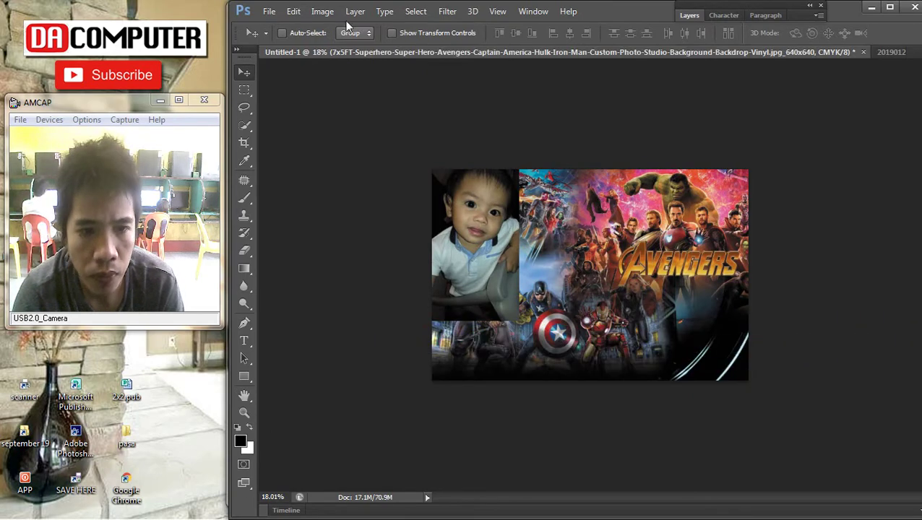
pyautogui.click(355, 11)
pyautogui.moveTo(371, 314)
pyautogui.click(533, 314)
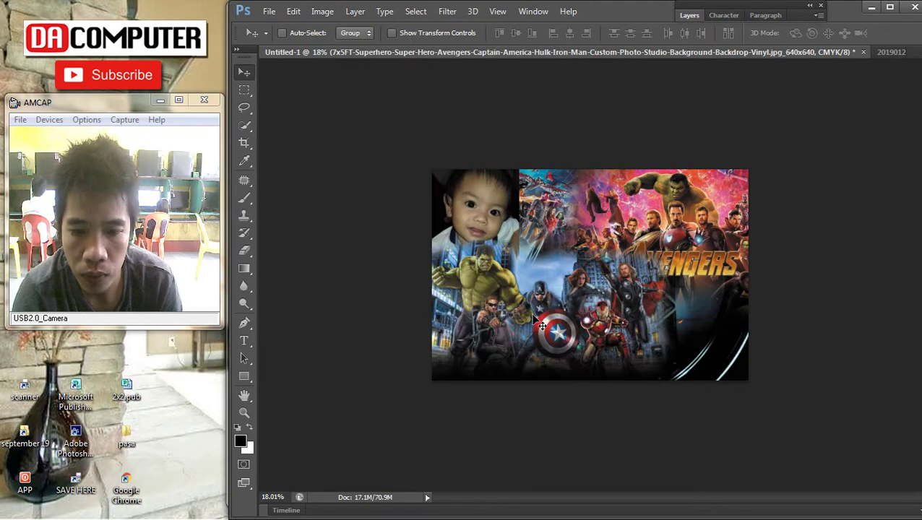
pyautogui.scroll(6, 485, 312)
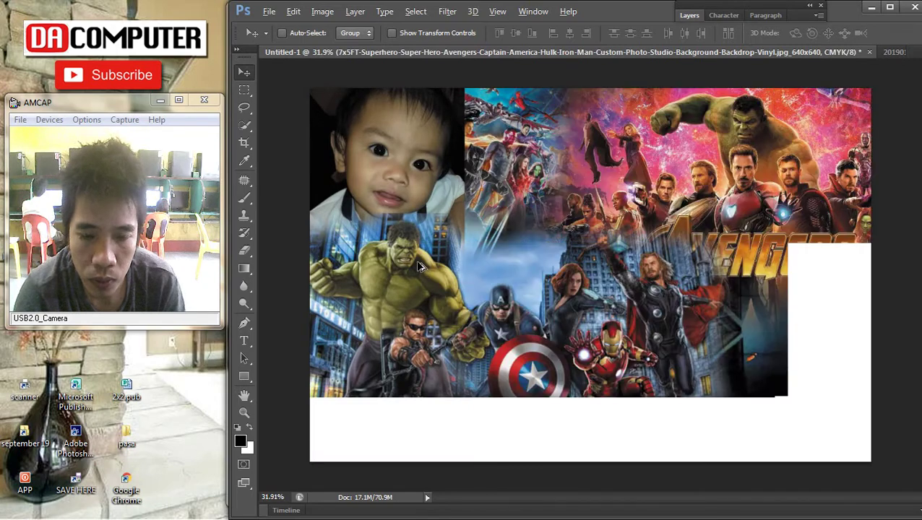
pyautogui.scroll(-3, 424, 266)
pyautogui.moveTo(467, 286); pyautogui.dragTo(467, 310)
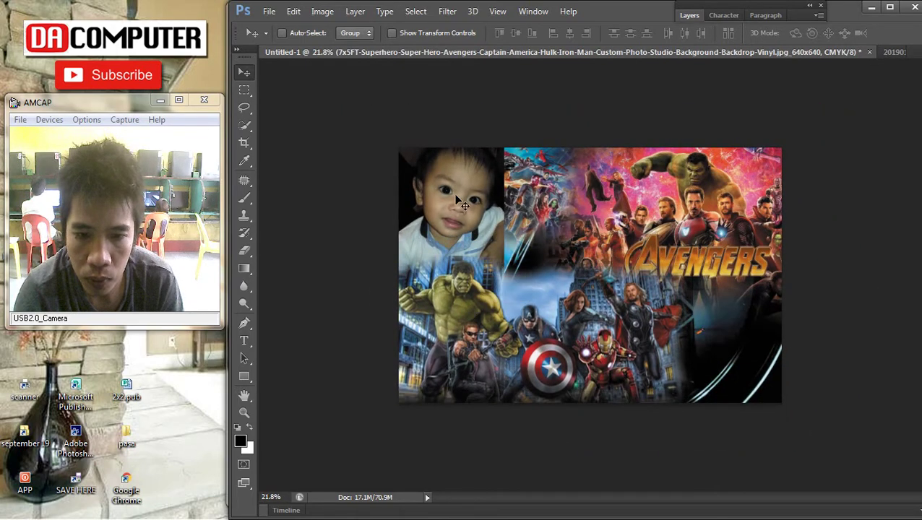
pyautogui.rightClick(453, 194)
pyautogui.click(471, 209)
pyautogui.scroll(3, 458, 256)
pyautogui.rightClick(414, 295)
pyautogui.click(432, 317)
pyautogui.scroll(-4, 432, 317)
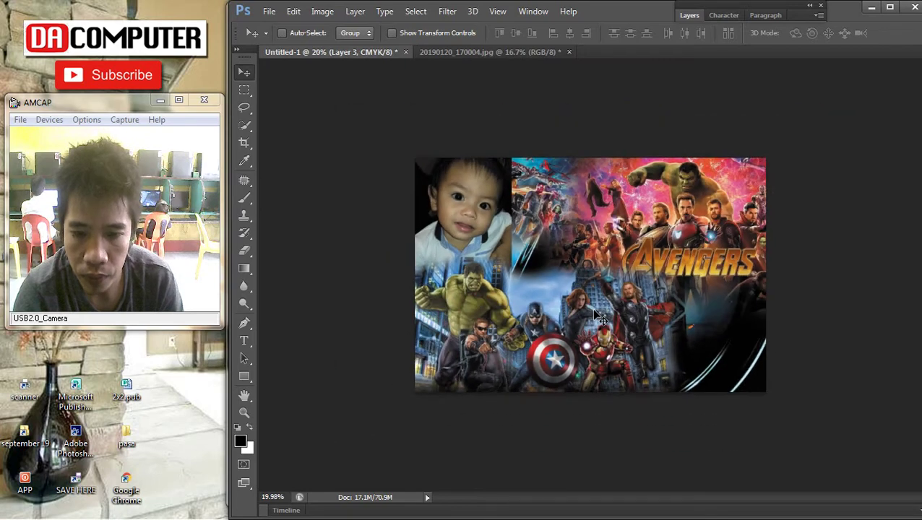
pyautogui.hotkey('ctrl', 't')
pyautogui.press('Return')
# Enlarge the 7x5FT-Superhero picture to about 128% and position it across the lower half of the canvas
pyautogui.rightClick(609, 323)
pyautogui.click(609, 331)
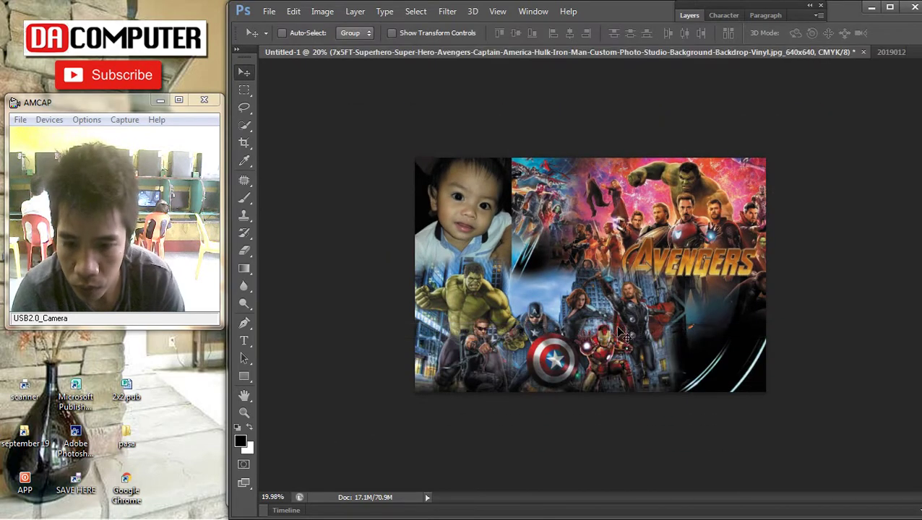
pyautogui.hotkey('ctrl', 't')
pyautogui.scroll(-3, 663, 406)
pyautogui.moveTo(703, 395); pyautogui.dragTo(711, 413)
pyautogui.moveTo(658, 338); pyautogui.dragTo(648, 352)
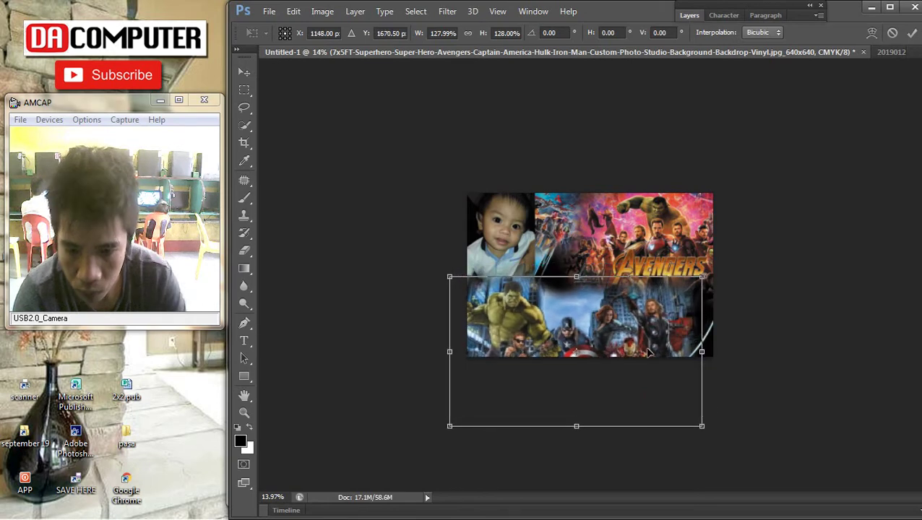
pyautogui.press('Return')
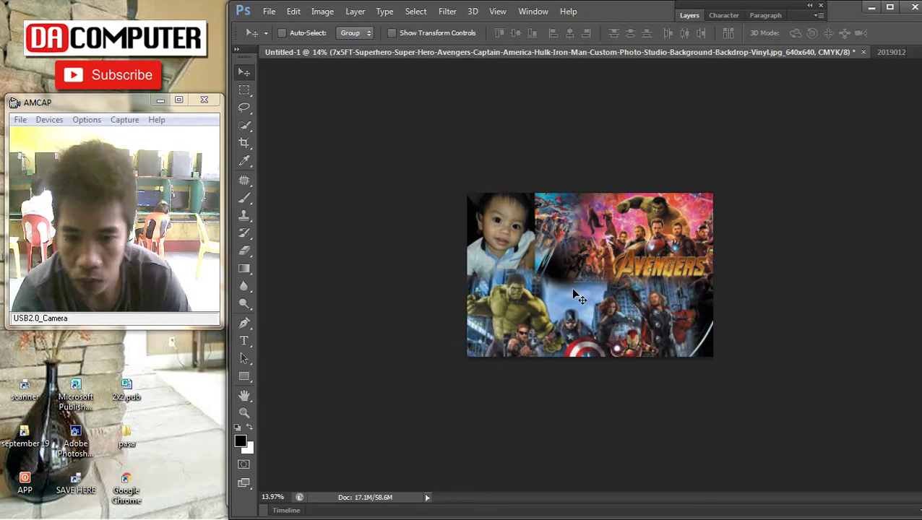
# Fade the upper edge of the 7x5FT-Superhero picture below the baby with the soft eraser reduced to 500 px
pyautogui.scroll(3, 550, 333)
pyautogui.rightClick(426, 191)
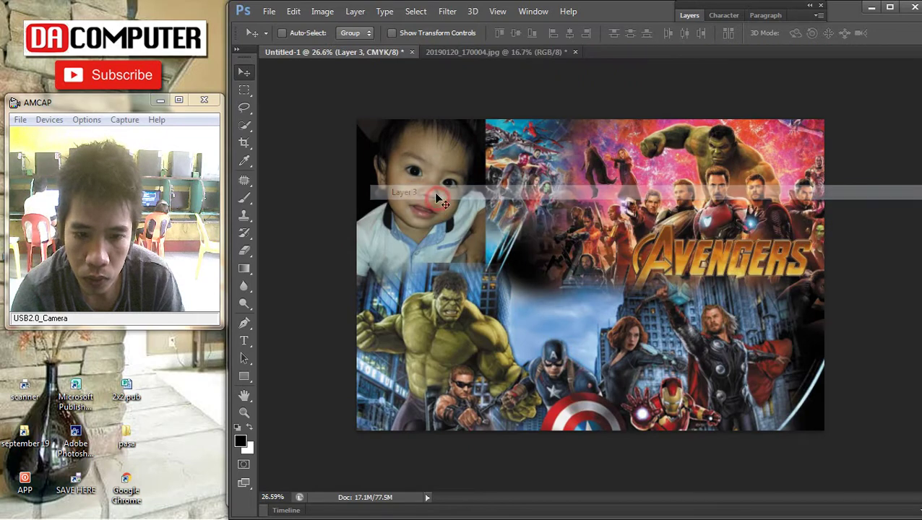
pyautogui.click(443, 295)
pyautogui.press('e')
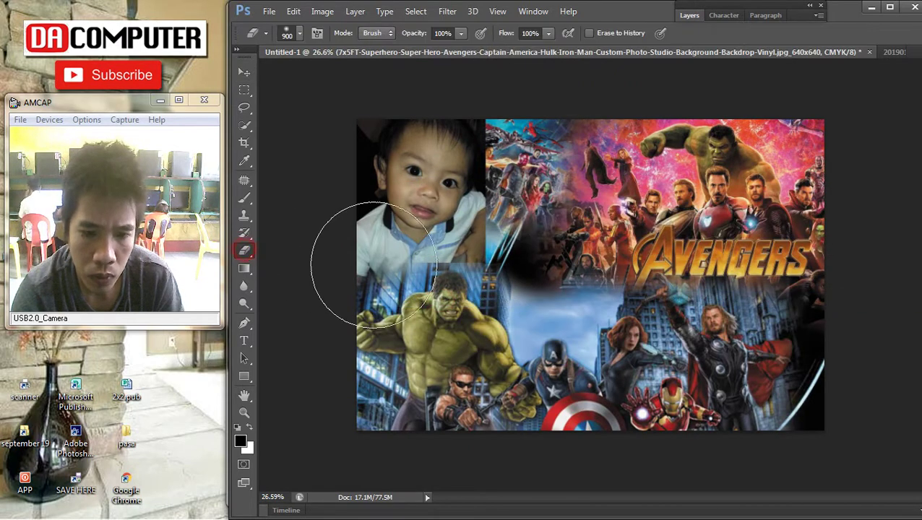
pyautogui.press('[')
pyautogui.press('[')
pyautogui.moveTo(340, 261); pyautogui.dragTo(500, 237)
pyautogui.press('[')
pyautogui.moveTo(368, 249)
pyautogui.mouseDown()
pyautogui.moveTo(450, 218)
pyautogui.moveTo(517, 270)
pyautogui.mouseUp()
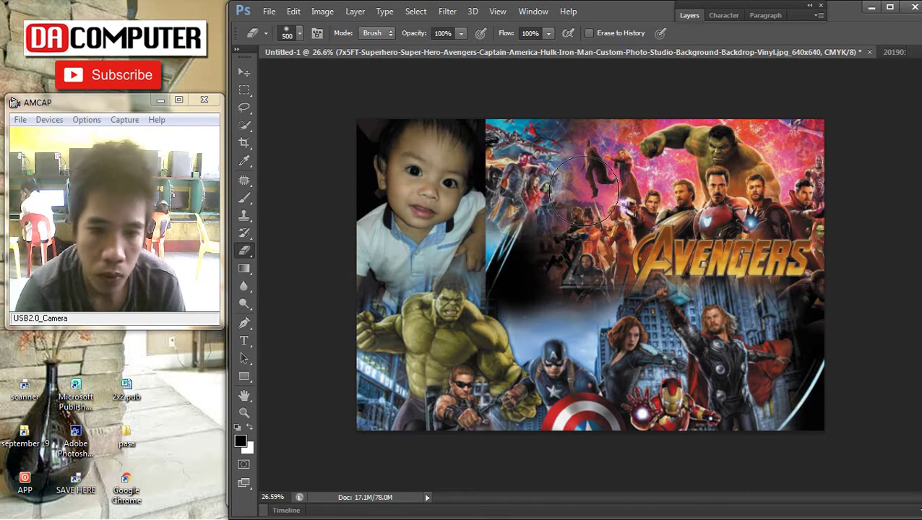
# Erase the dark background on both sides of the baby in Layer 3 with a 150 px soft eraser
pyautogui.moveTo(229, 85)
pyautogui.mouseDown()
pyautogui.moveTo(274, 85)
pyautogui.moveTo(219, 86)
pyautogui.mouseUp()
pyautogui.click(273, 86)
pyautogui.rightClick(402, 163)
pyautogui.click(231, 85)
pyautogui.rightClick(378, 149)
pyautogui.click(391, 159)
pyautogui.click(232, 246)
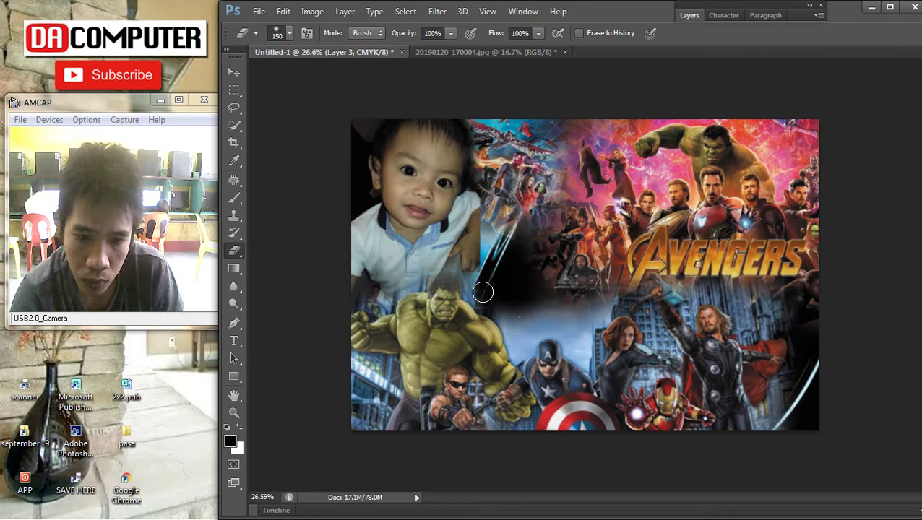
pyautogui.moveTo(351, 171); pyautogui.dragTo(348, 203)
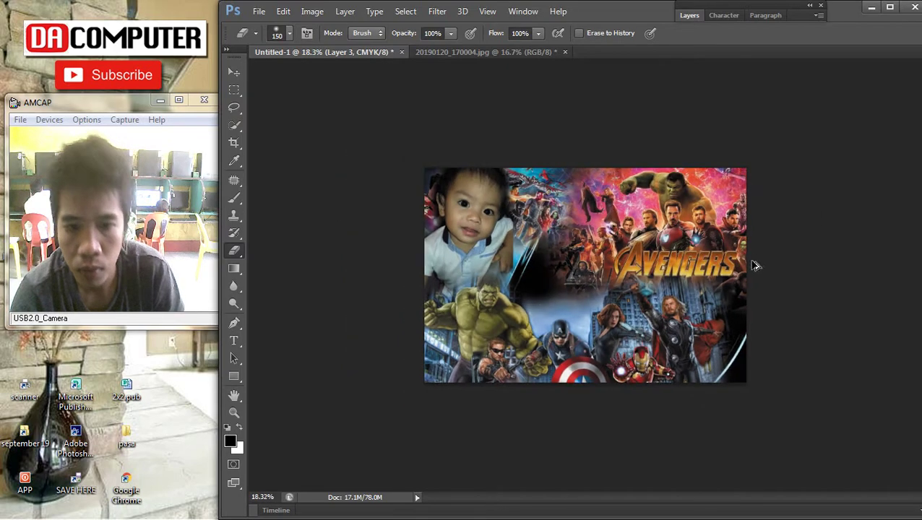
# Lighten the baby photo layer by pulling the middle of its CMYK curve down in Curves
pyautogui.click(236, 71)
pyautogui.rightClick(447, 185)
pyautogui.click(449, 192)
pyautogui.scroll(-3, 583, 227)
pyautogui.hotkey('ctrl', 'm')
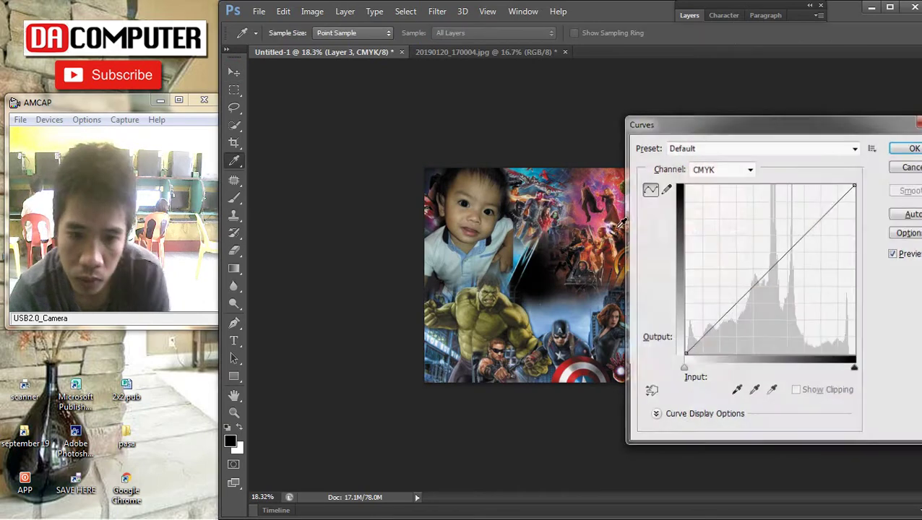
pyautogui.moveTo(759, 260); pyautogui.dragTo(769, 275)
pyautogui.click(909, 147)
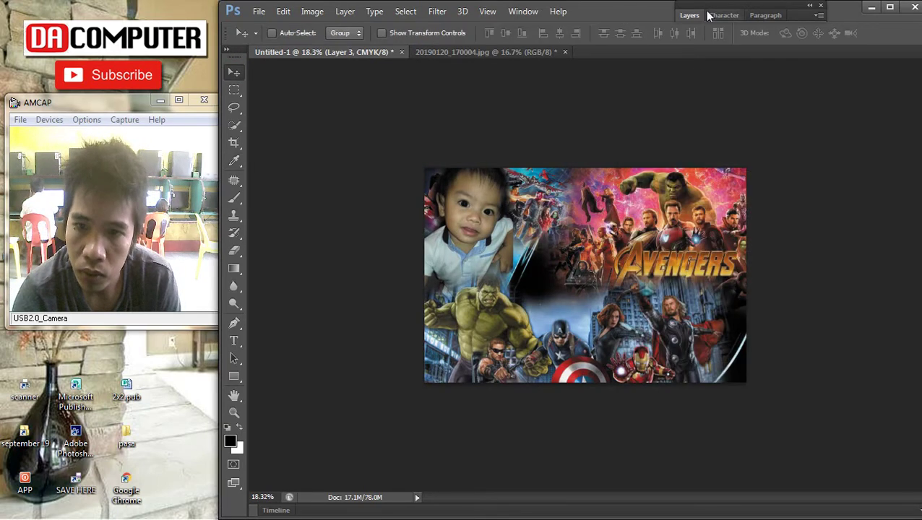
pyautogui.click(690, 14)
pyautogui.doubleClick(788, 110)
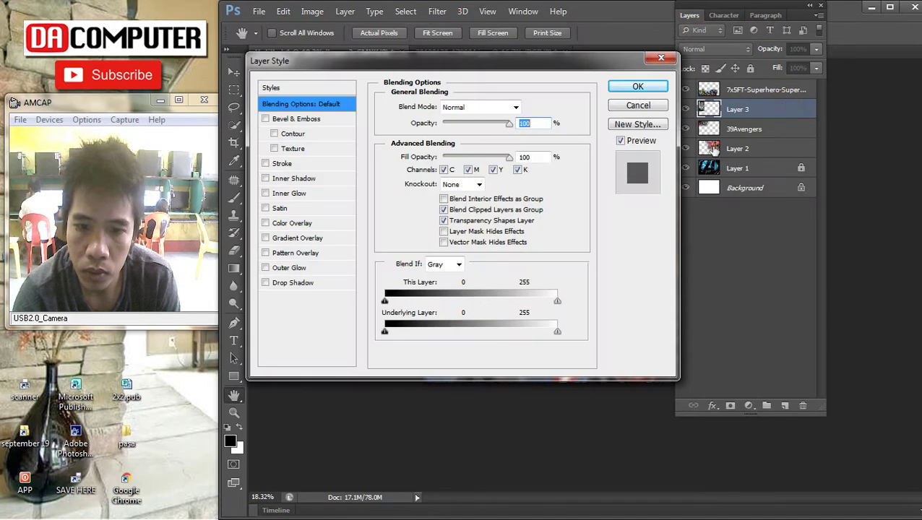
pyautogui.press('Escape')
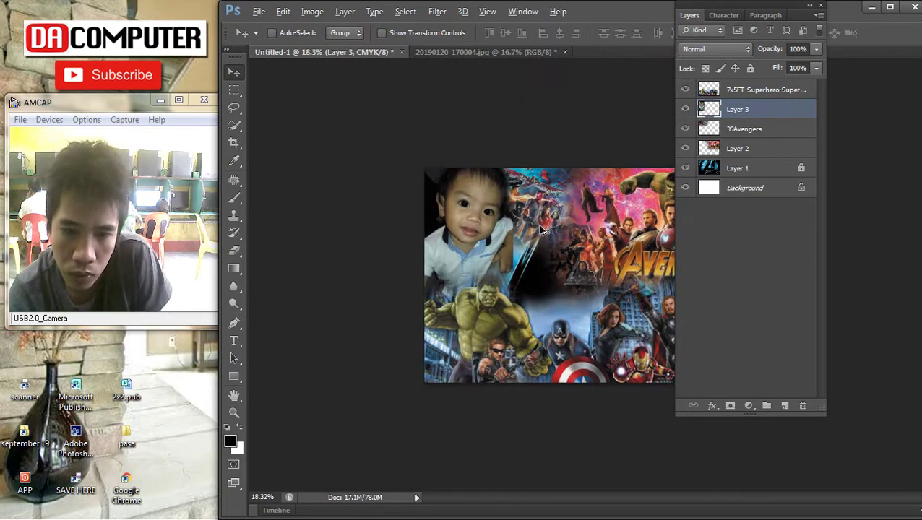
# Undo the Curves adjustment and the erasing around the baby, and reselect Layer 3
pyautogui.hotkey('alt', ']')
pyautogui.scroll(6, 505, 174)
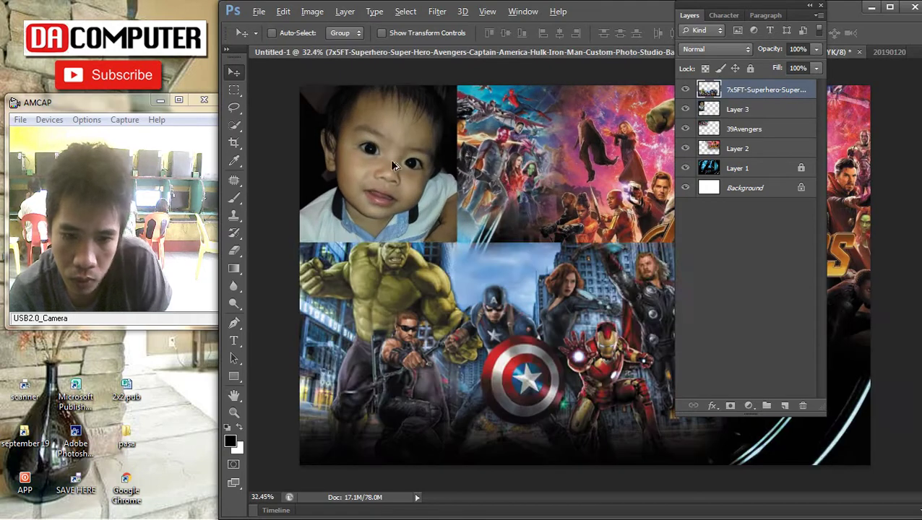
pyautogui.rightClick(409, 189)
pyautogui.click(416, 208)
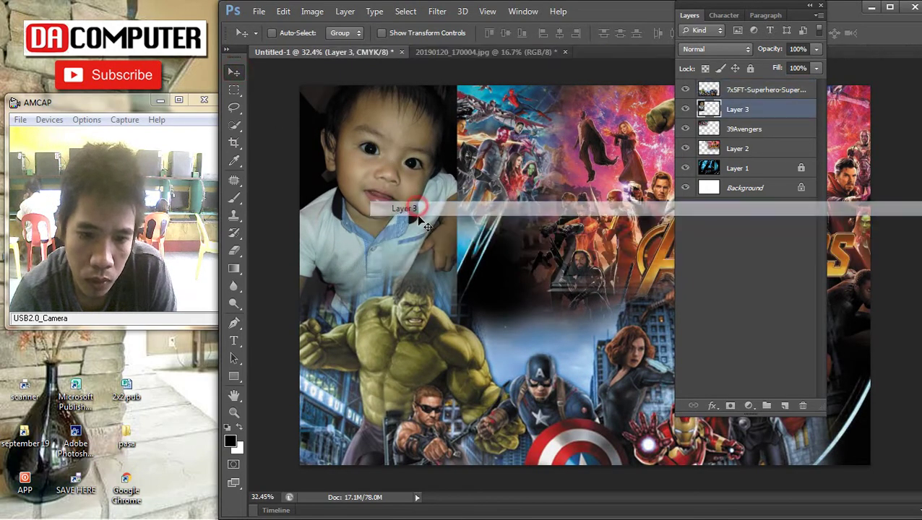
# Erase the dark background on both sides of the baby's head in Layer 3 with a small soft eraser, ending at 106 px
pyautogui.rightClick(390, 132)
pyautogui.click(385, 151)
pyautogui.click(233, 250)
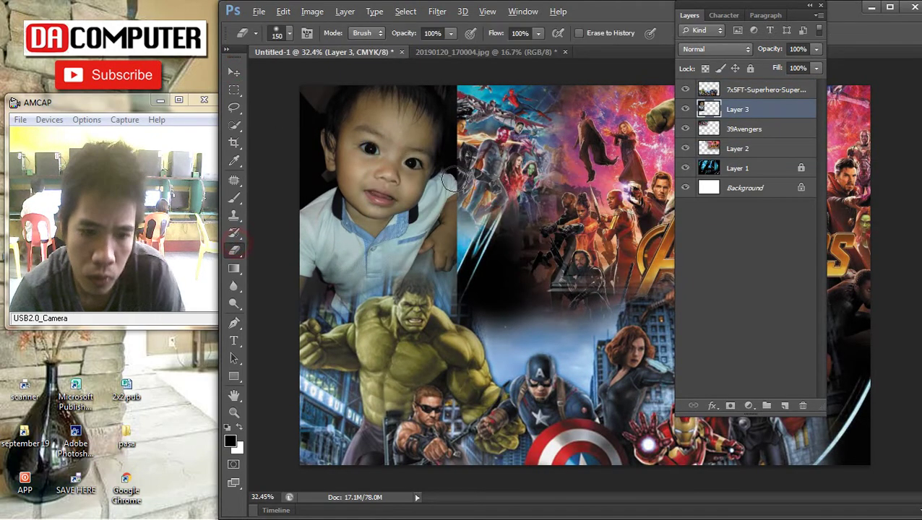
pyautogui.scroll(-1, 524, 202)
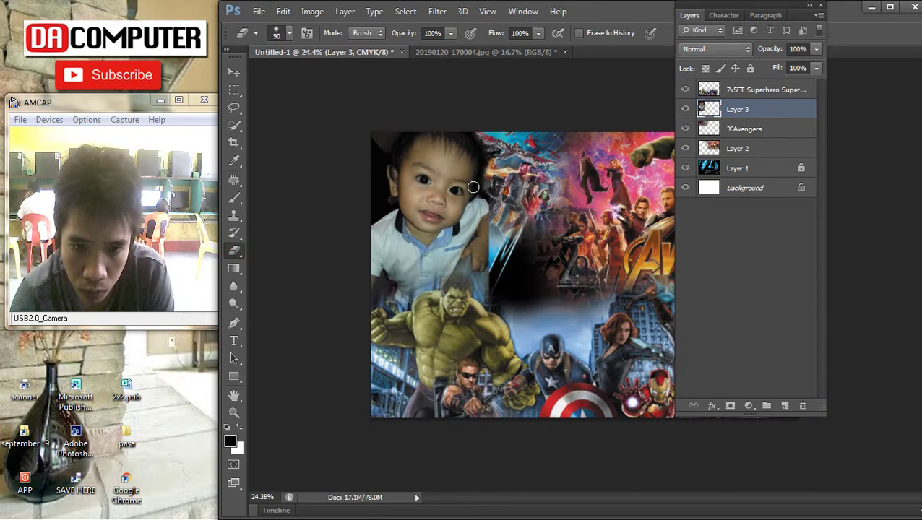
pyautogui.rightClick(357, 144)
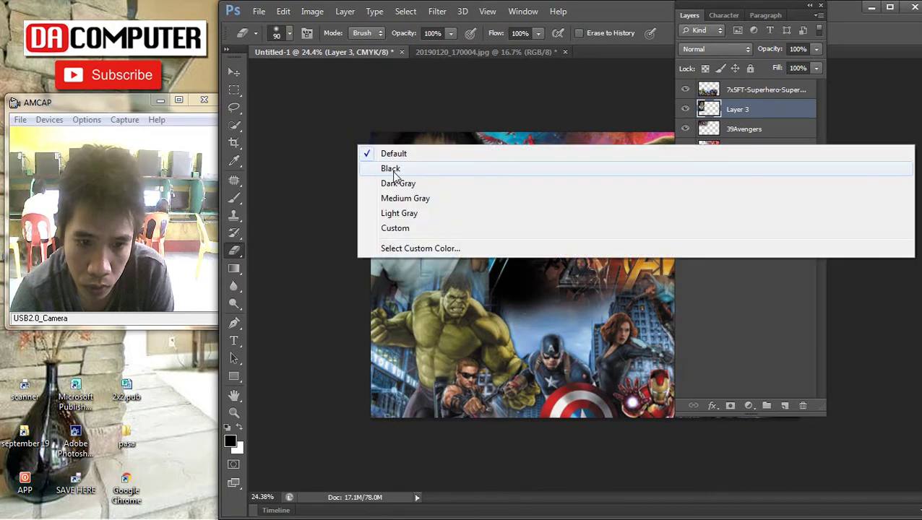
pyautogui.rightClick(432, 317)
pyautogui.click(371, 144)
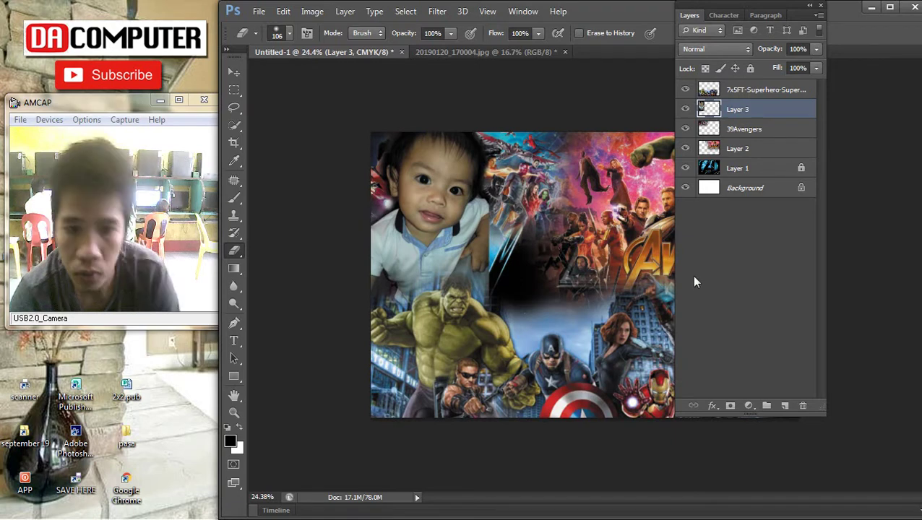
# Try moving the 39Avengers picture down and toward the canvas's centre, and undo the move
pyautogui.scroll(-2, 697, 290)
pyautogui.click(233, 72)
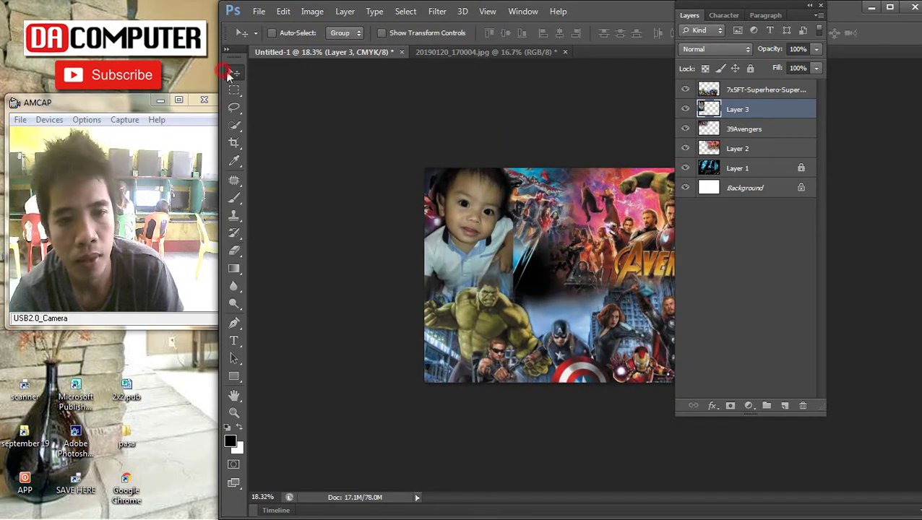
pyautogui.rightClick(536, 202)
pyautogui.click(539, 206)
pyautogui.moveTo(587, 200); pyautogui.dragTo(600, 220)
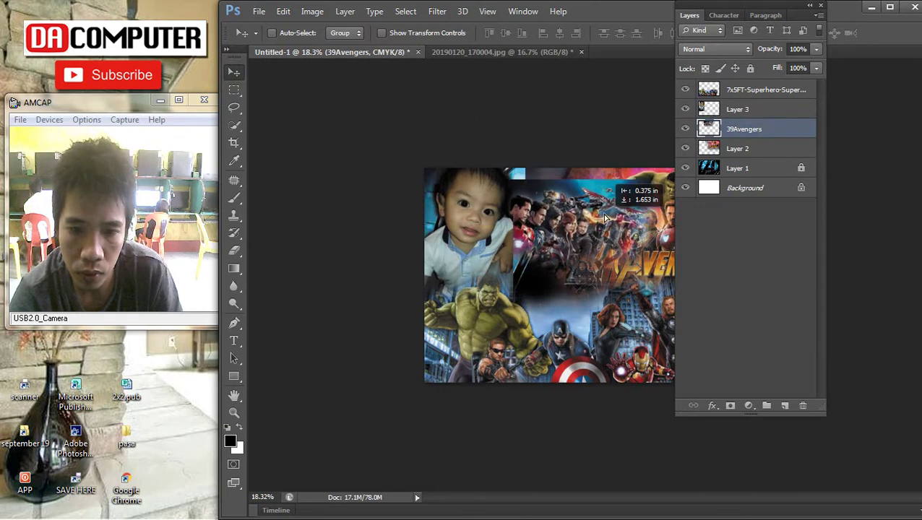
pyautogui.hotkey('ctrl', 'alt', 'z')
pyautogui.hotkey('ctrl', 'alt', 'z')
pyautogui.scroll(-2, 640, 261)
pyautogui.scroll(2, 640, 262)
pyautogui.scroll(2, 640, 264)
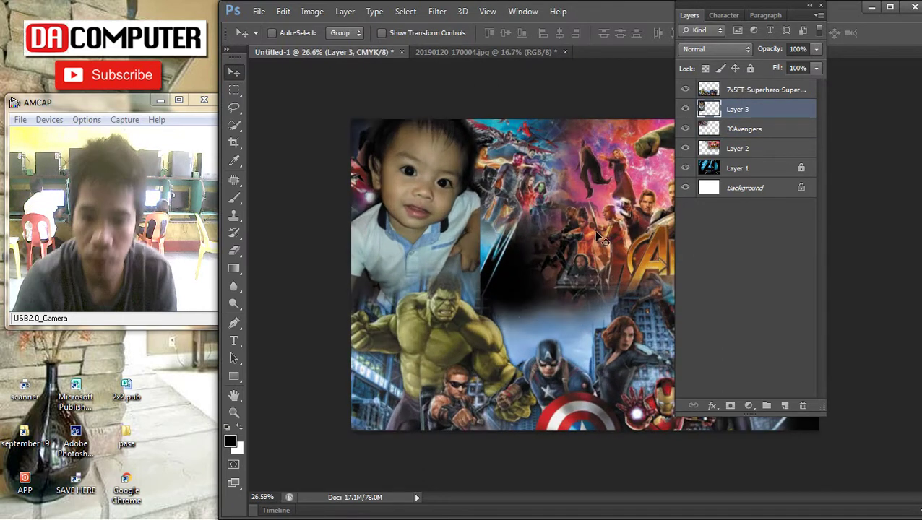
# Select the 39Avengers layer and enlarge its picture so it fills the area between the baby and the AVENGERS title
pyautogui.rightClick(506, 206)
pyautogui.click(506, 214)
pyautogui.rightClick(507, 211)
pyautogui.click(506, 215)
pyautogui.rightClick(523, 208)
pyautogui.click(525, 211)
pyautogui.scroll(-1, 523, 210)
pyautogui.rightClick(527, 208)
pyautogui.click(528, 211)
pyautogui.hotkey('ctrl', 't')
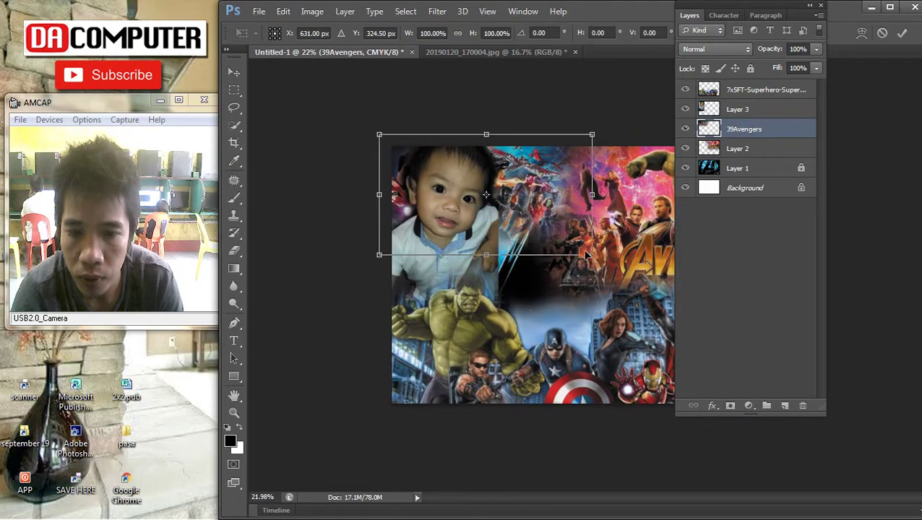
pyautogui.moveTo(593, 255); pyautogui.dragTo(680, 305)
pyautogui.moveTo(573, 238); pyautogui.dragTo(575, 239)
pyautogui.press('Return')
pyautogui.scroll(-4, 553, 241)
pyautogui.scroll(4, 556, 244)
# Lighten the baby photo in Layer 3 with a CMYK curve point at input 43 and output 38
pyautogui.keyDown('ctrl'); pyautogui.click(486, 207); pyautogui.keyUp('ctrl')
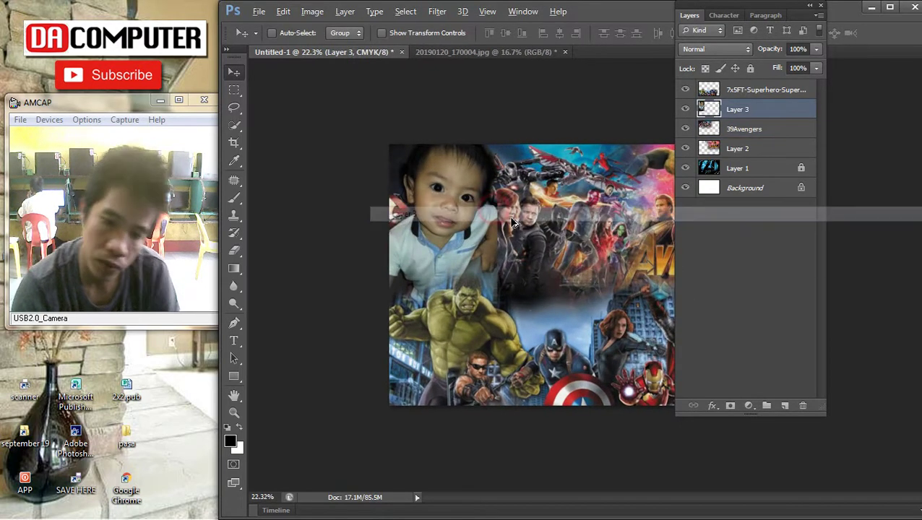
pyautogui.hotkey('ctrl', 'm')
pyautogui.moveTo(747, 290); pyautogui.dragTo(758, 290)
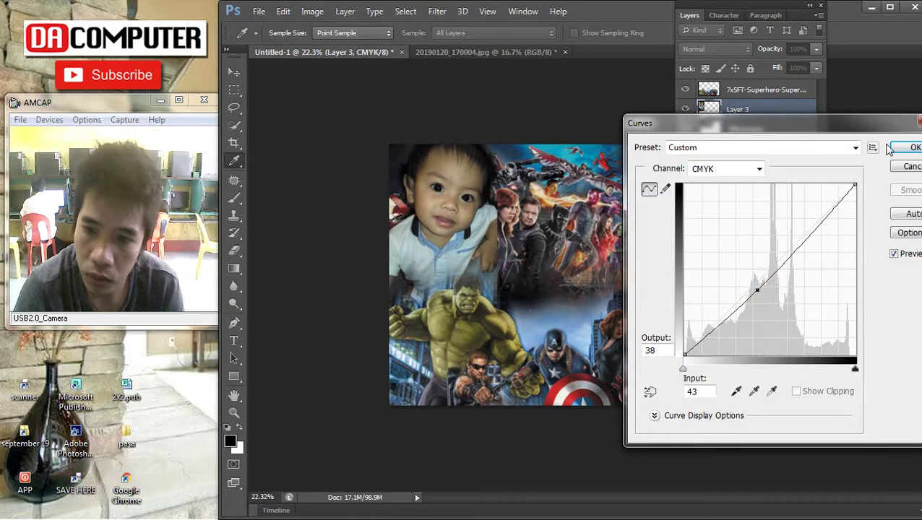
pyautogui.press('Return')
# Try an Outer Glow with an adjusted setting on the baby photo's Layer 3, and collapse the layer list
pyautogui.doubleClick(798, 114)
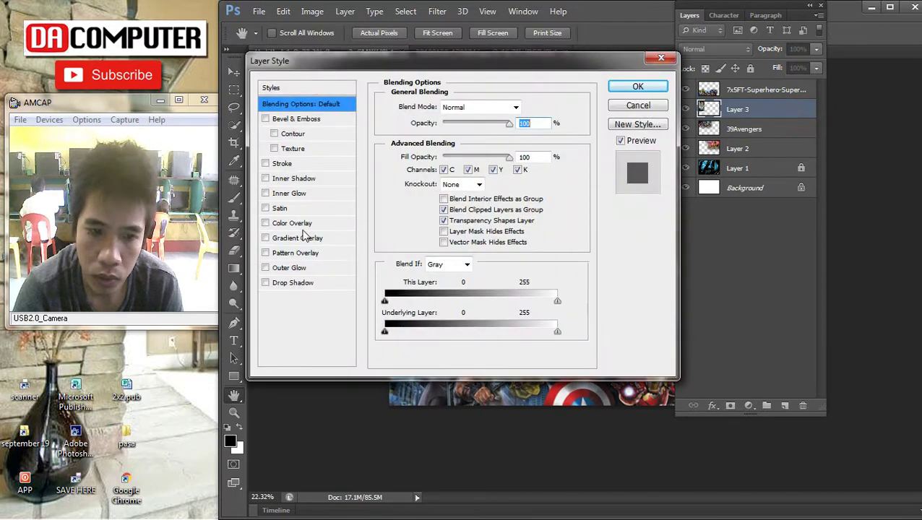
pyautogui.click(281, 268)
pyautogui.moveTo(509, 61); pyautogui.dragTo(801, 107)
pyautogui.moveTo(729, 268); pyautogui.dragTo(751, 273)
pyautogui.press('Return')
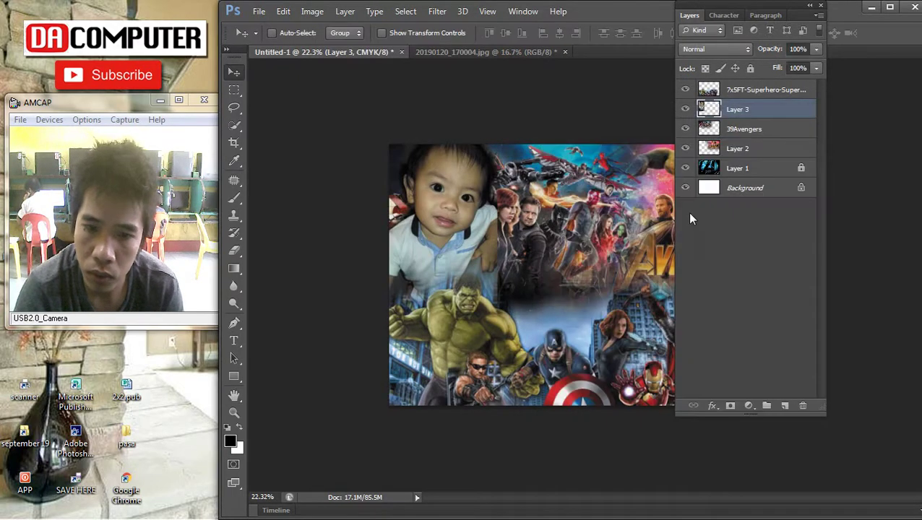
pyautogui.click(699, 20)
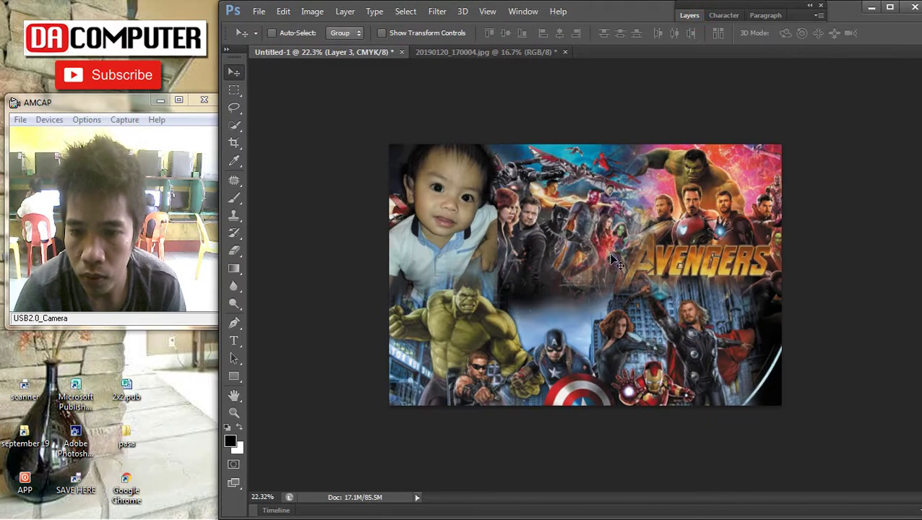
# Erase the 39Avengers layer's edge covering the red Infinity War heroes and the start of the AVENGERS title with a 250 px eraser
pyautogui.rightClick(569, 242)
pyautogui.click(569, 240)
pyautogui.moveTo(567, 236); pyautogui.dragTo(566, 234)
pyautogui.rightClick(715, 189)
pyautogui.click(716, 200)
pyautogui.rightClick(574, 188)
pyautogui.click(588, 199)
pyautogui.click(233, 250)
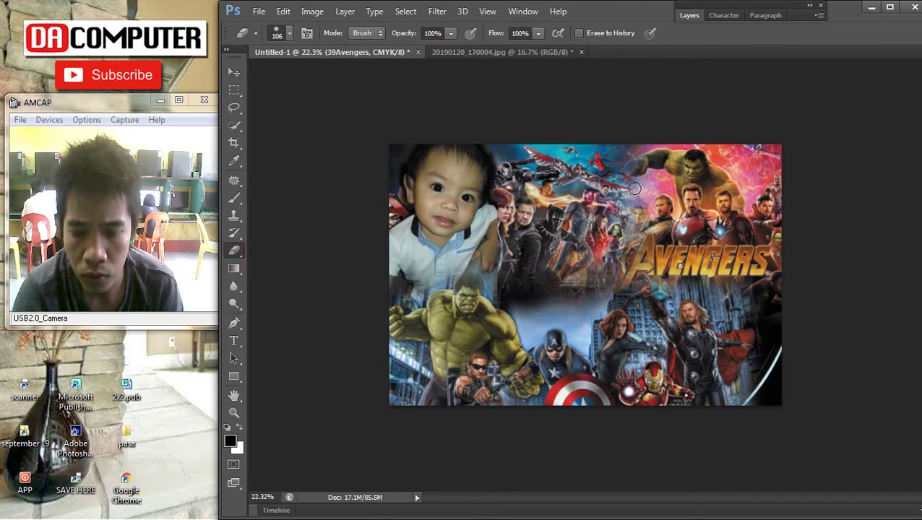
pyautogui.moveTo(630, 195)
pyautogui.mouseDown()
pyautogui.moveTo(622, 250)
pyautogui.moveTo(634, 268)
pyautogui.mouseUp()
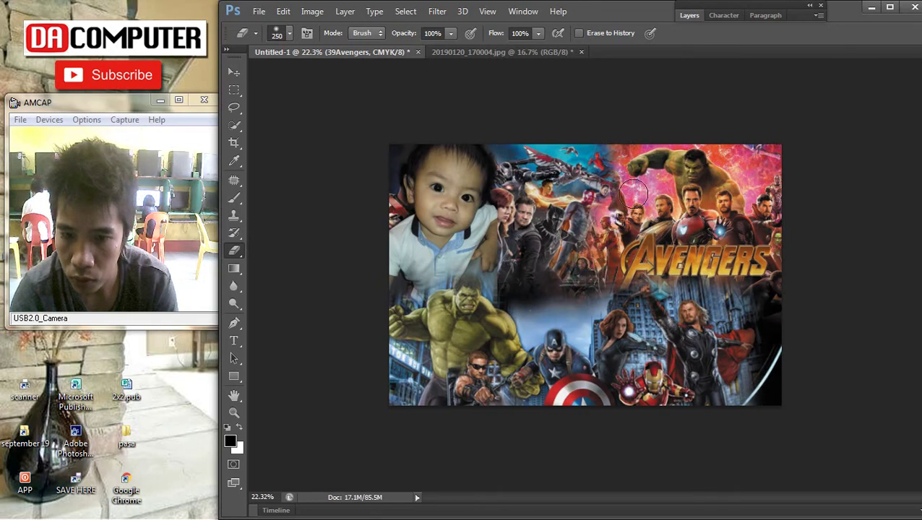
pyautogui.scroll(-3, 666, 260)
pyautogui.scroll(2, 667, 260)
# Examine the blended composite up close, checking which layers lie around the baby and the Avengers pictures
pyautogui.click(237, 76)
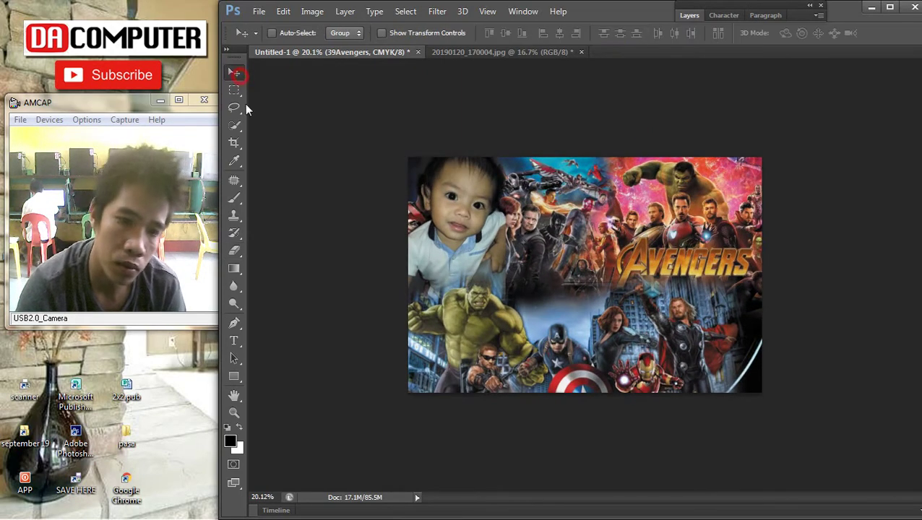
pyautogui.rightClick(459, 215)
pyautogui.click(469, 224)
pyautogui.scroll(4, 508, 274)
pyautogui.rightClick(419, 322)
pyautogui.rightClick(414, 207)
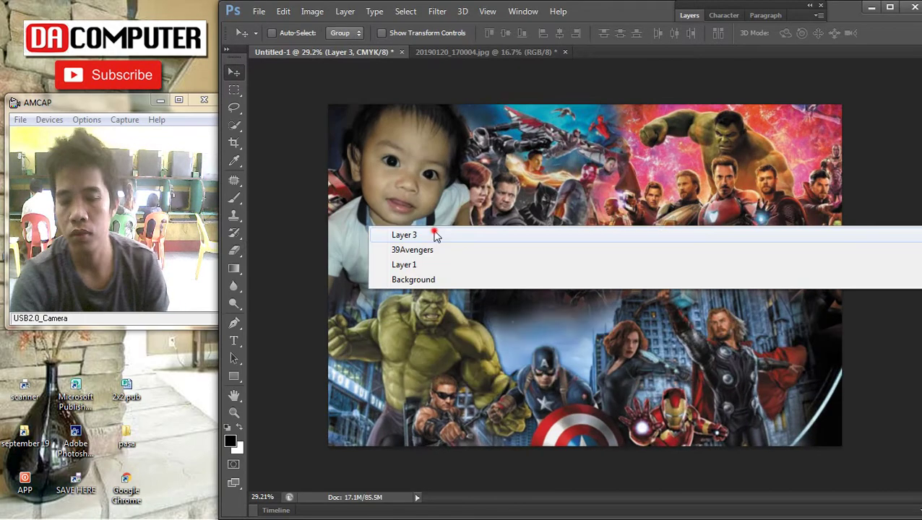
pyautogui.click(434, 236)
pyautogui.scroll(-2, 600, 274)
pyautogui.scroll(2, 600, 275)
pyautogui.rightClick(562, 245)
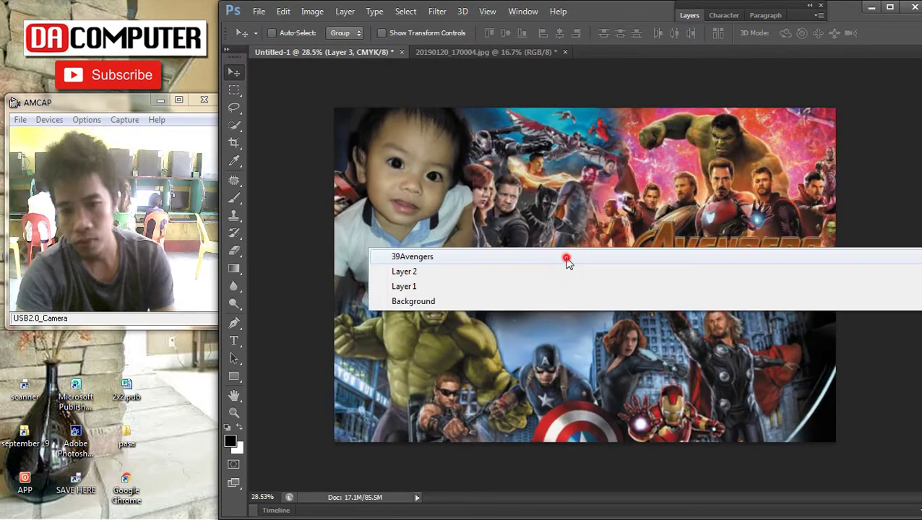
pyautogui.click(566, 262)
pyautogui.rightClick(441, 168)
pyautogui.click(442, 179)
pyautogui.scroll(1, 619, 238)
pyautogui.rightClick(743, 191)
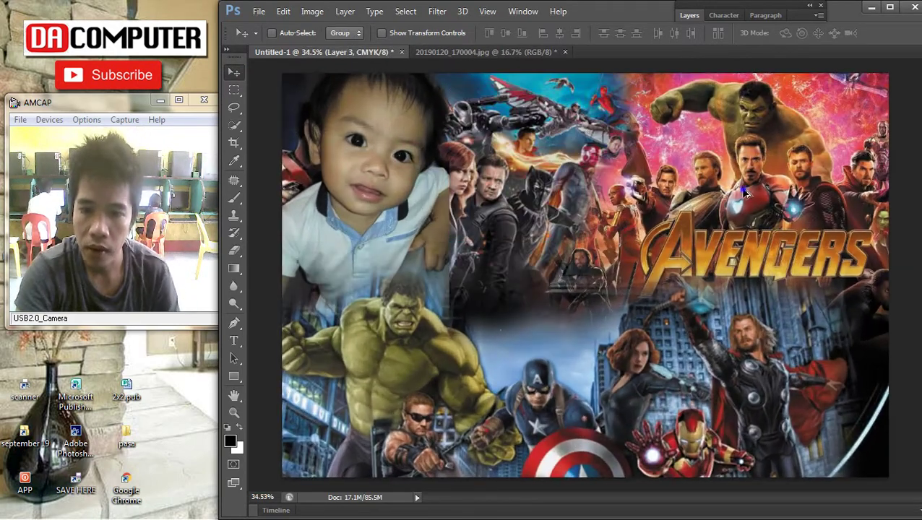
pyautogui.scroll(-2, 562, 222)
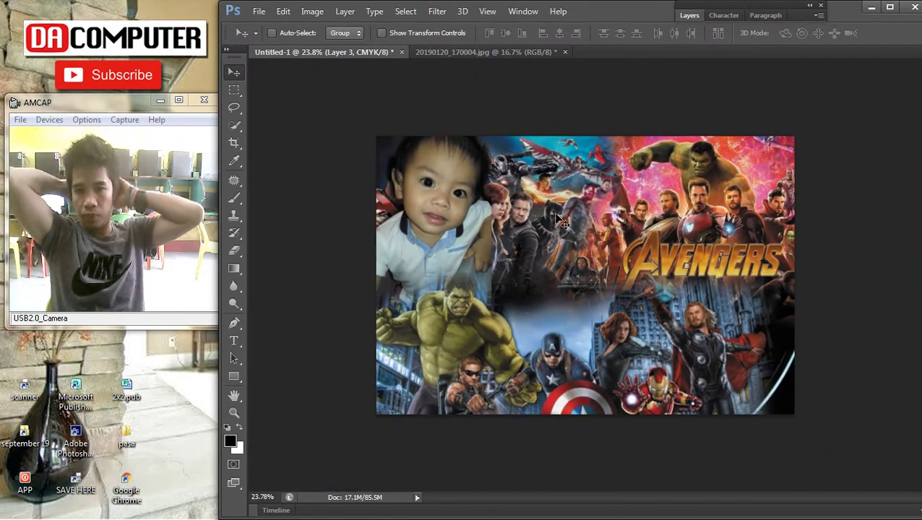
pyautogui.scroll(1, 521, 235)
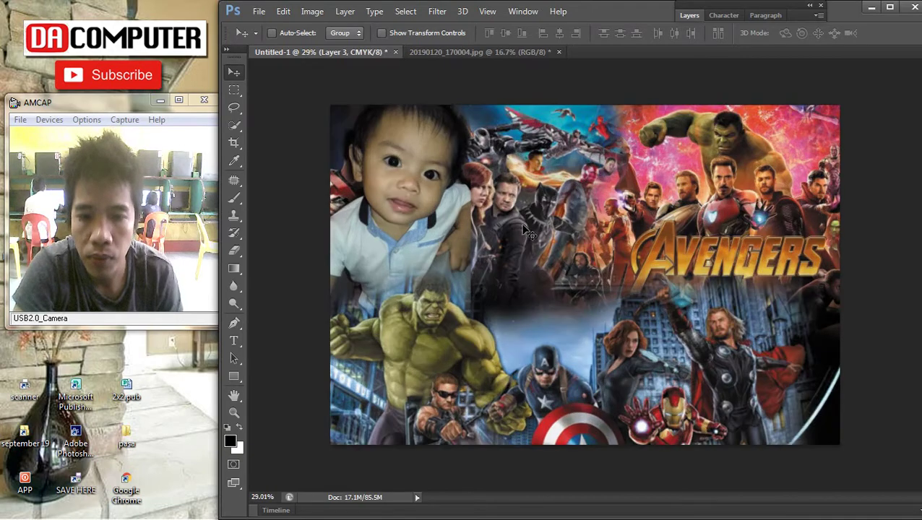
# Try moving the 39Avengers picture sideways over the AVENGERS title, and undo the move
pyautogui.rightClick(485, 206)
pyautogui.click(492, 215)
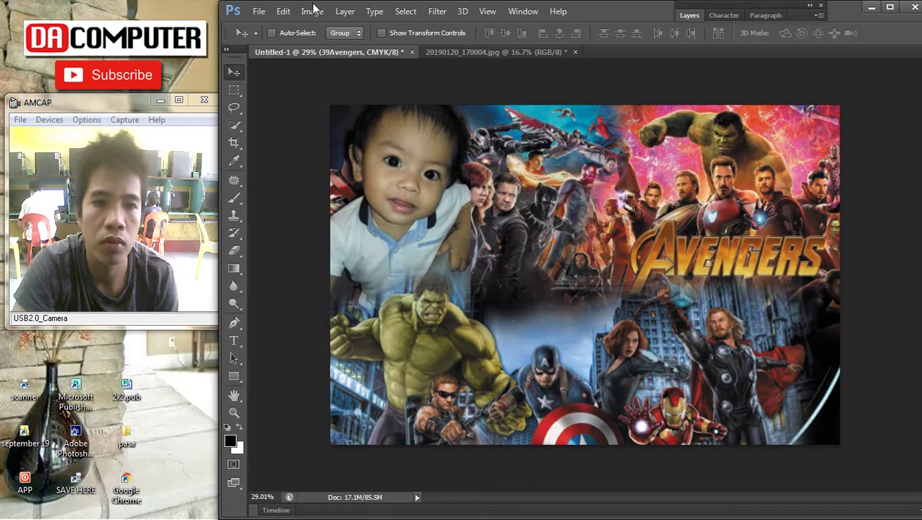
pyautogui.click(348, 16)
pyautogui.click(348, 16)
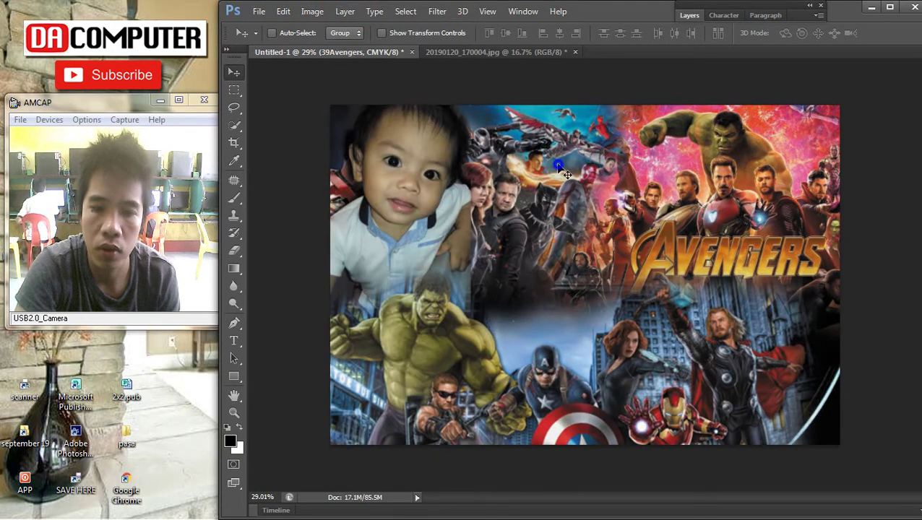
pyautogui.moveTo(564, 173); pyautogui.dragTo(650, 198)
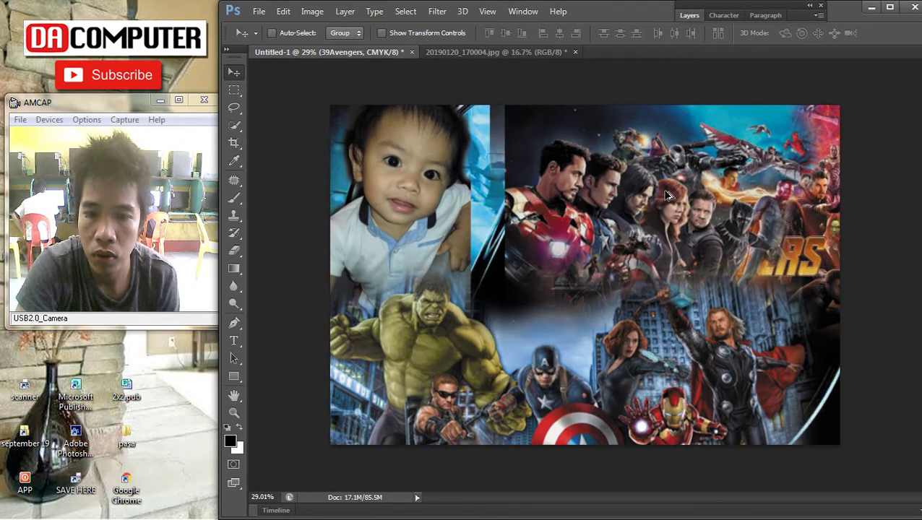
pyautogui.rightClick(560, 166)
pyautogui.click(578, 176)
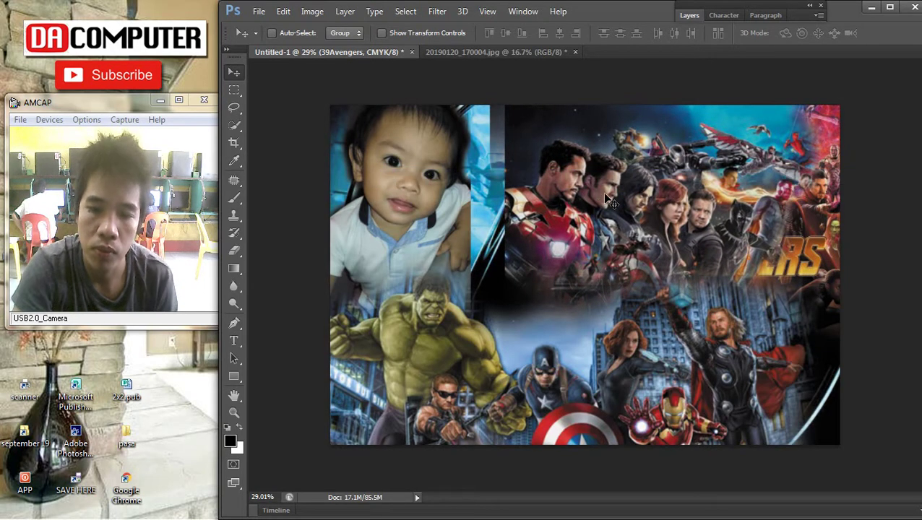
pyautogui.hotkey('ctrl', 'z')
pyautogui.scroll(-4, 604, 187)
pyautogui.scroll(2, 605, 190)
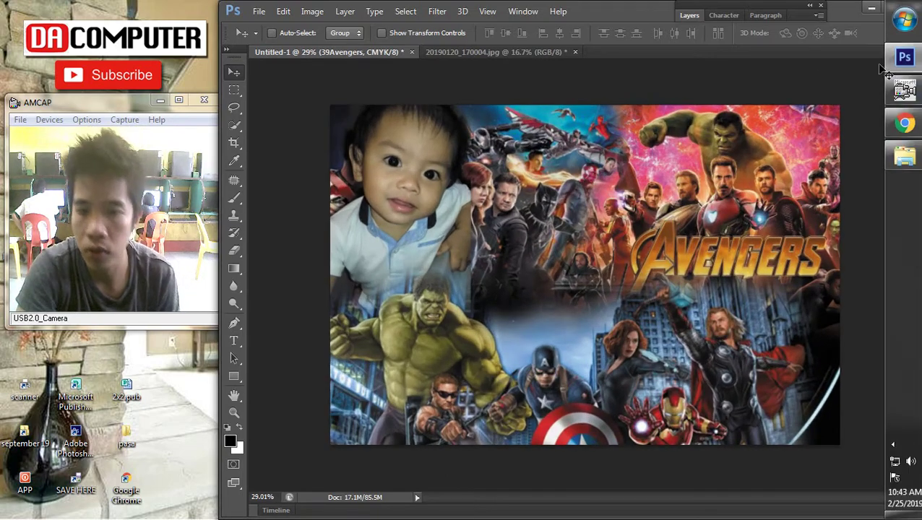
# Switch to Chrome and search Google Images for "avenger png"
pyautogui.click(904, 124)
pyautogui.scroll(10, 484, 168)
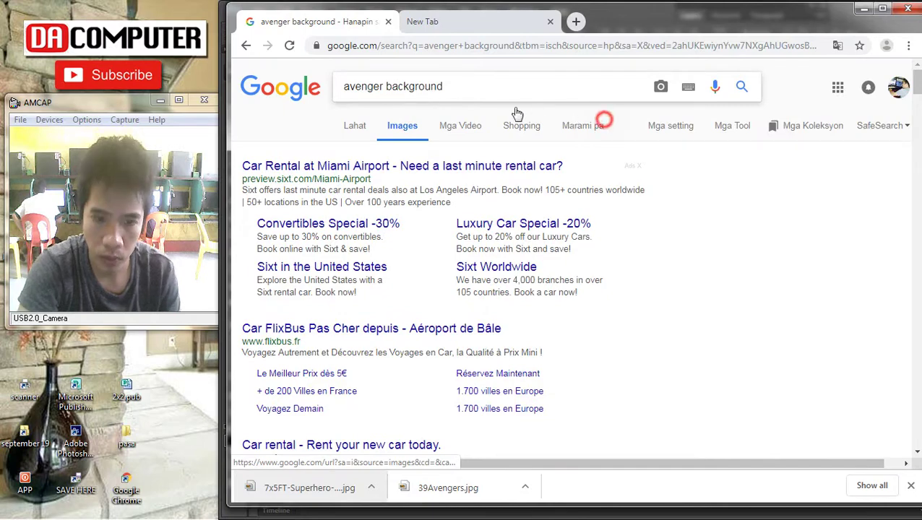
pyautogui.doubleClick(403, 85)
pyautogui.doubleClick(386, 86)
pyautogui.write('png')
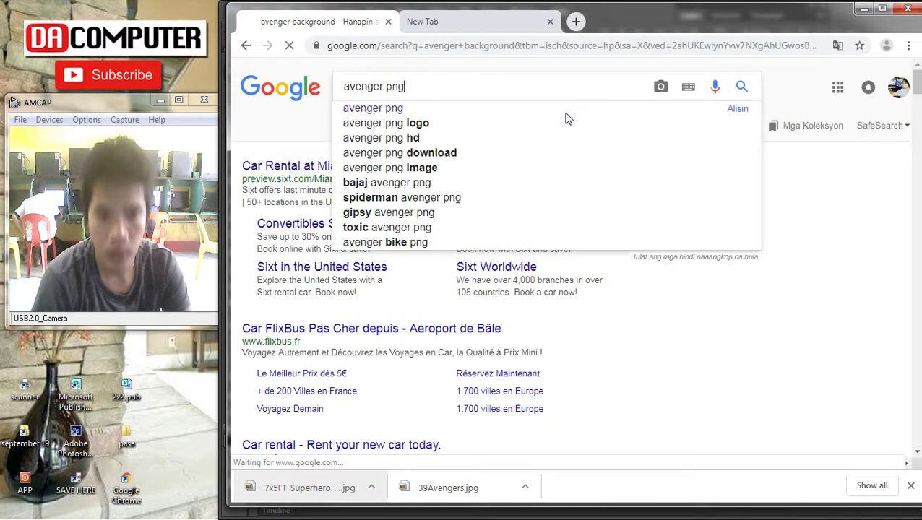
pyautogui.press('Return')
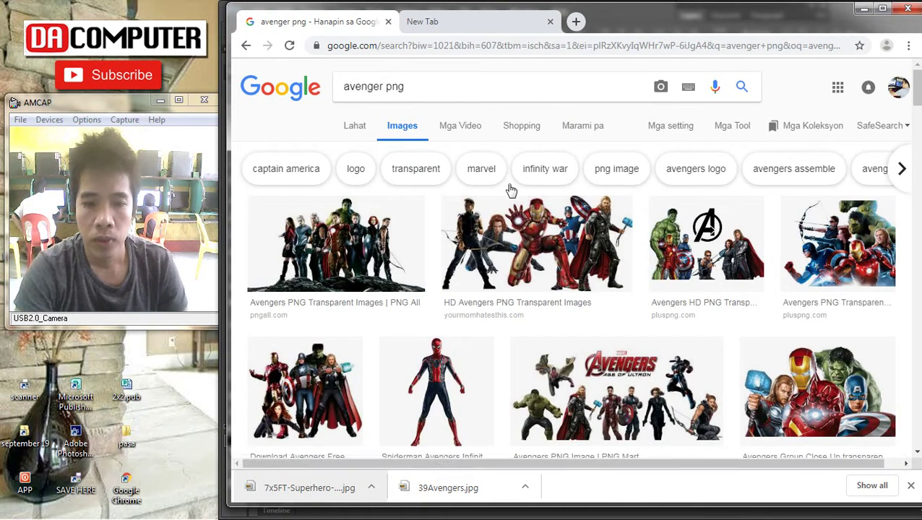
# Open the running Captain America image from kisscc0.com and save it as download.jpg
pyautogui.scroll(-4, 591, 261)
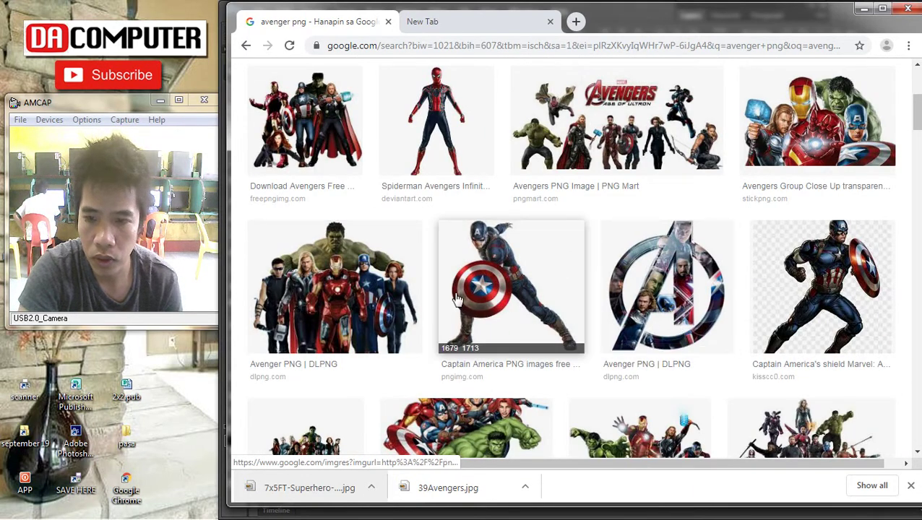
pyautogui.click(808, 271)
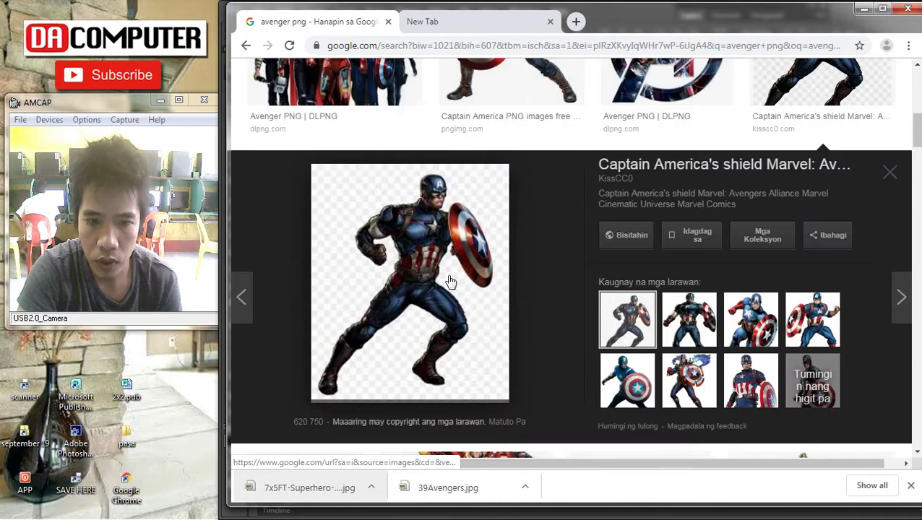
pyautogui.rightClick(422, 237)
pyautogui.click(494, 356)
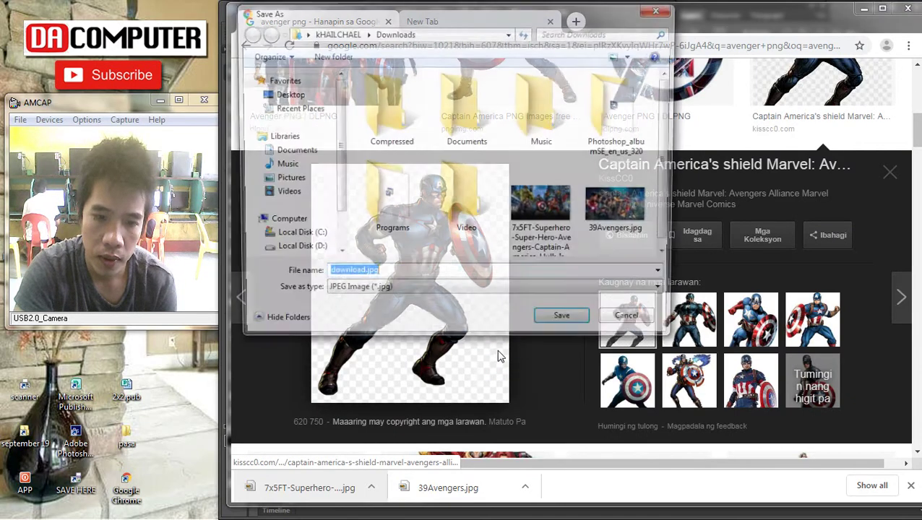
pyautogui.press('Return')
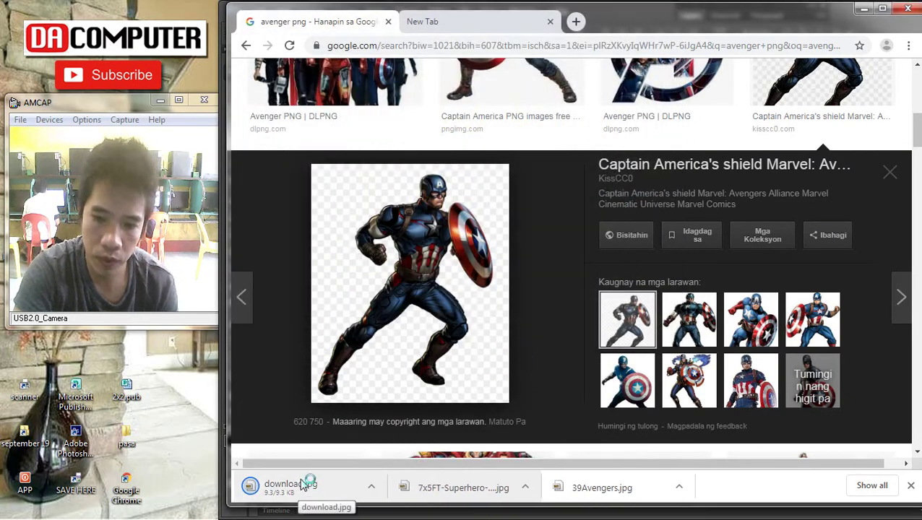
# Place download.jpg into the Untitled-1 composite in Photoshop, enlarge it and position it beside the baby
pyautogui.moveTo(293, 490); pyautogui.dragTo(527, 246)
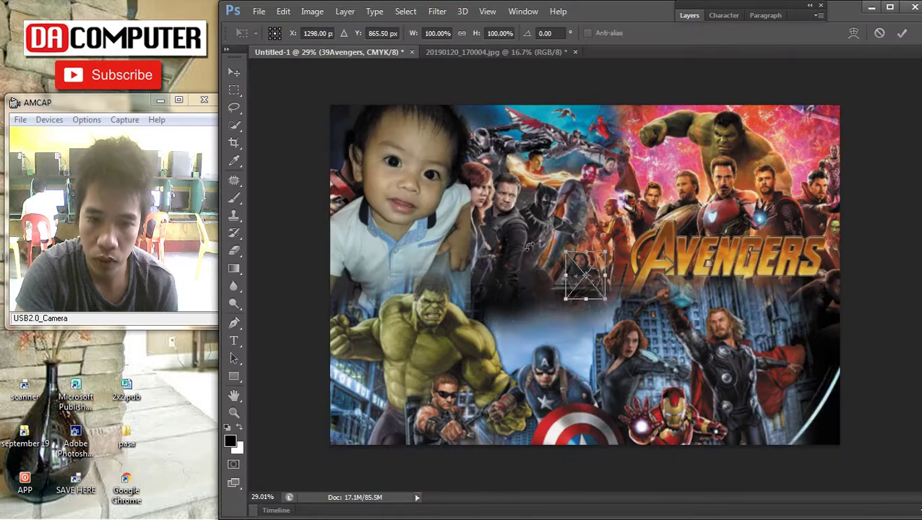
pyautogui.moveTo(606, 251); pyautogui.dragTo(716, 114)
pyautogui.moveTo(700, 187); pyautogui.dragTo(566, 231)
pyautogui.press('Return')
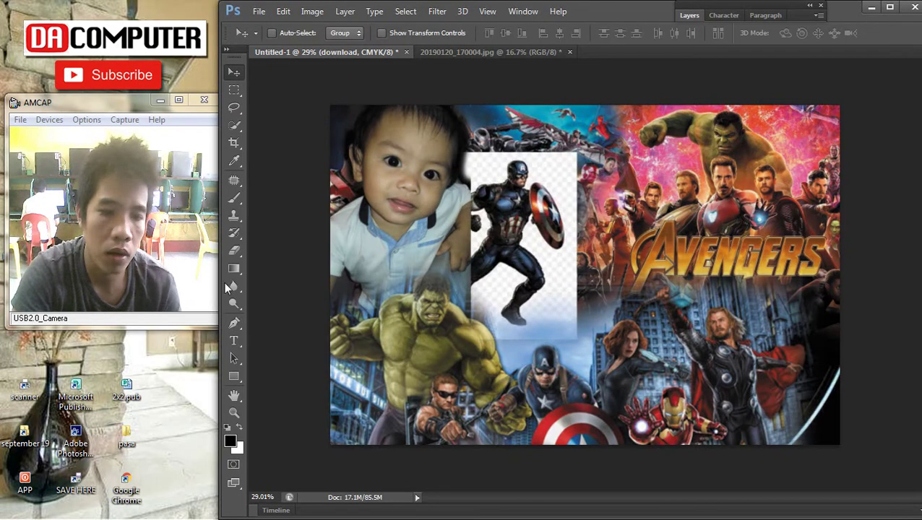
# Rasterize the placed Captain America picture and remove its light background with the Magic Eraser at tolerance 32
pyautogui.rightClick(235, 250)
pyautogui.click(282, 275)
pyautogui.click(552, 308)
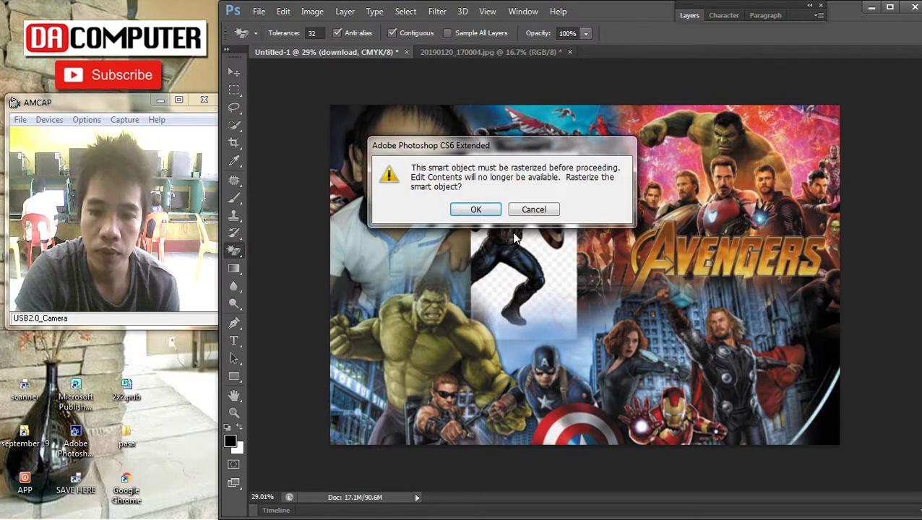
pyautogui.click(475, 210)
pyautogui.click(556, 289)
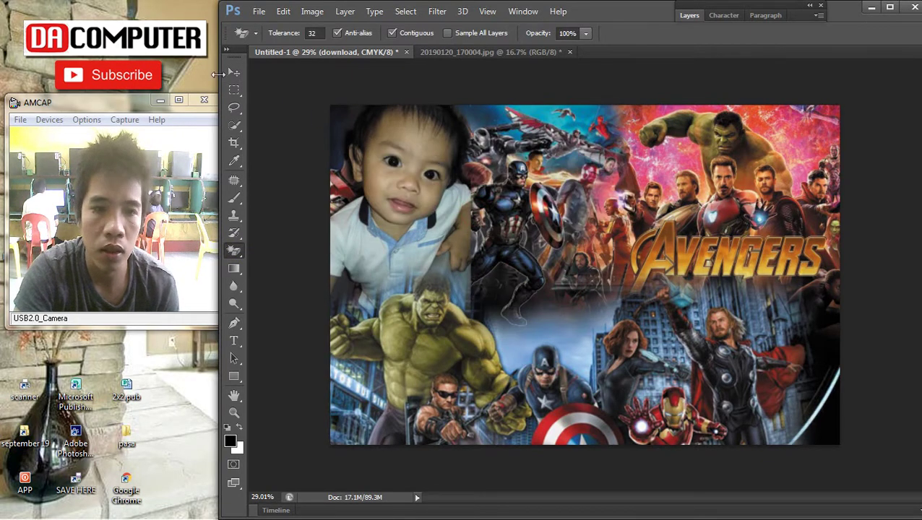
# Select the Captain America picture's layer and move it slightly down beside the baby
pyautogui.press('v')
pyautogui.rightClick(527, 211)
pyautogui.click(529, 211)
pyautogui.click(345, 11)
pyautogui.click(420, 316)
pyautogui.click(543, 316)
pyautogui.moveTo(523, 208); pyautogui.dragTo(518, 237)
# Switch back to Chrome and look through the Captain America and Hulk images for another cut-out hero
pyautogui.click(912, 122)
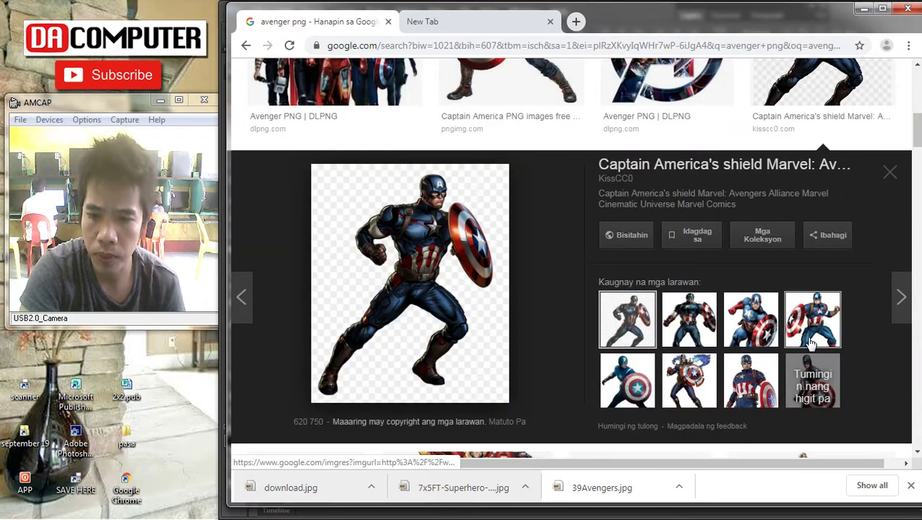
pyautogui.click(802, 329)
pyautogui.click(760, 361)
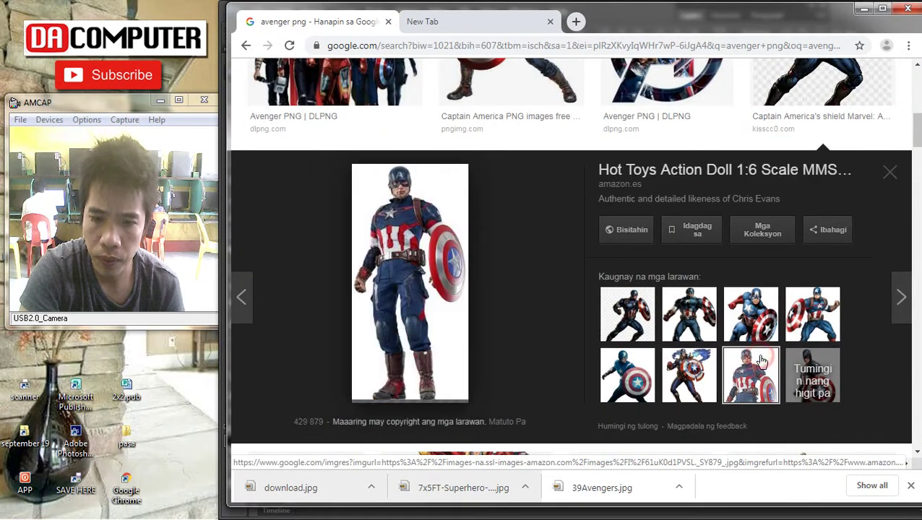
pyautogui.click(817, 325)
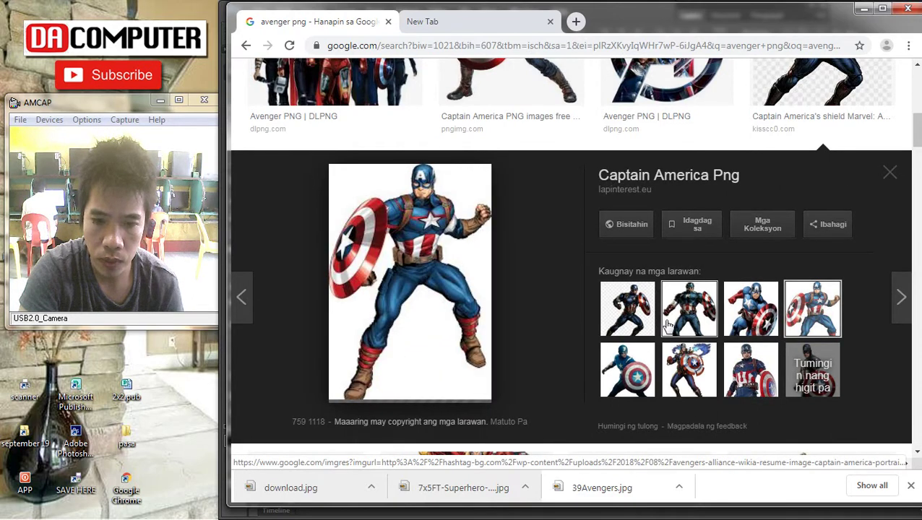
pyautogui.click(758, 388)
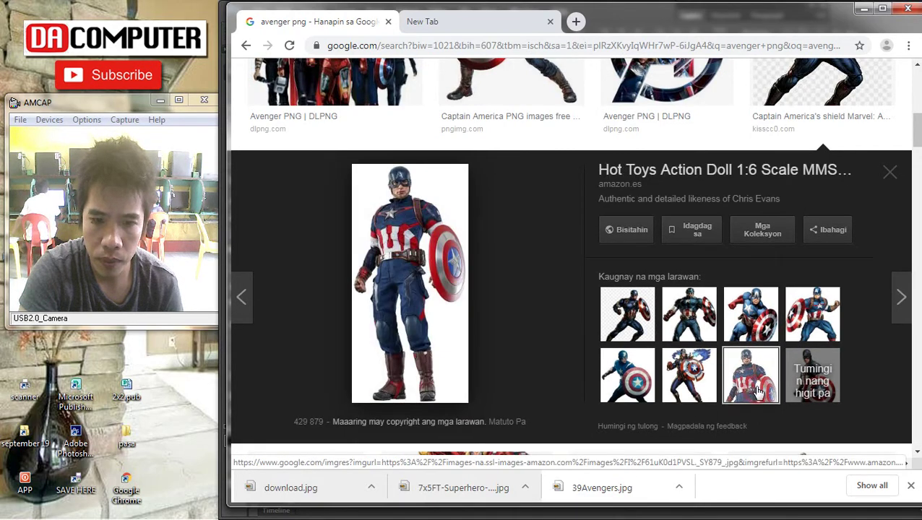
pyautogui.scroll(-4, 477, 385)
pyautogui.scroll(-3, 479, 380)
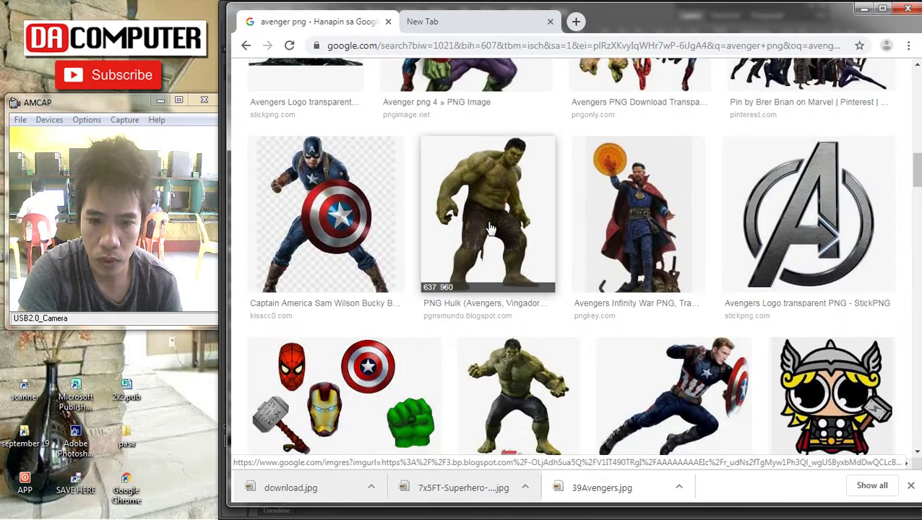
pyautogui.click(468, 172)
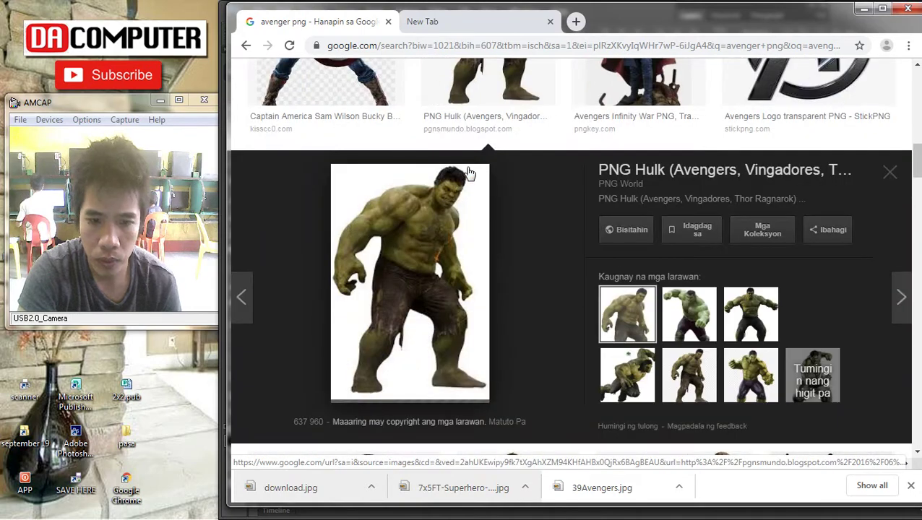
pyautogui.scroll(3, 468, 172)
pyautogui.scroll(-5, 491, 234)
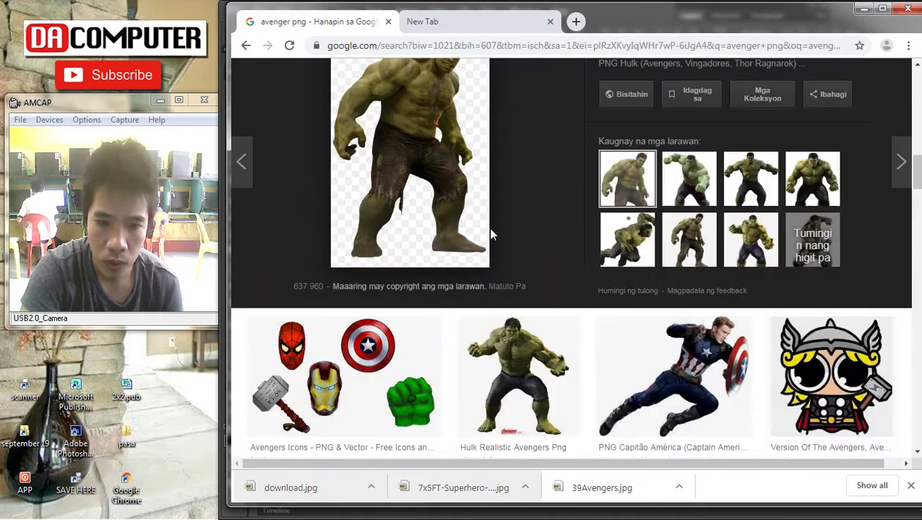
pyautogui.scroll(8, 602, 326)
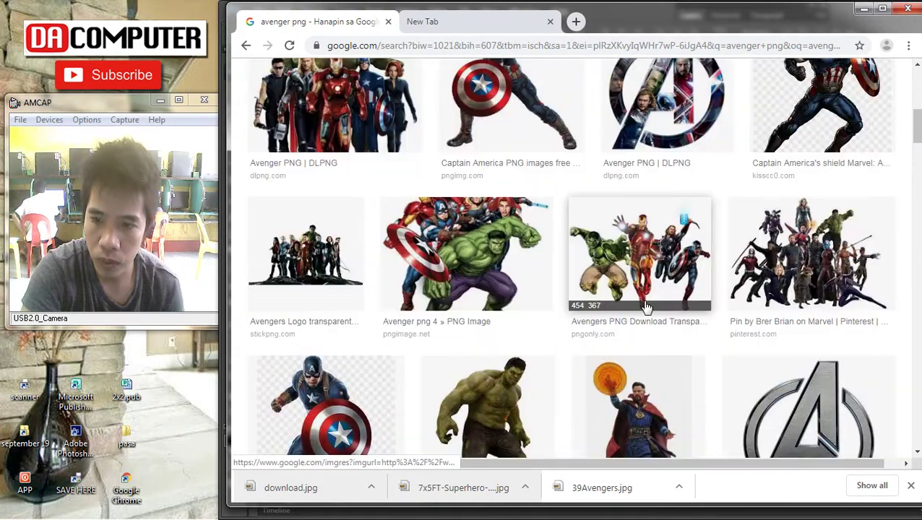
pyautogui.scroll(2, 647, 307)
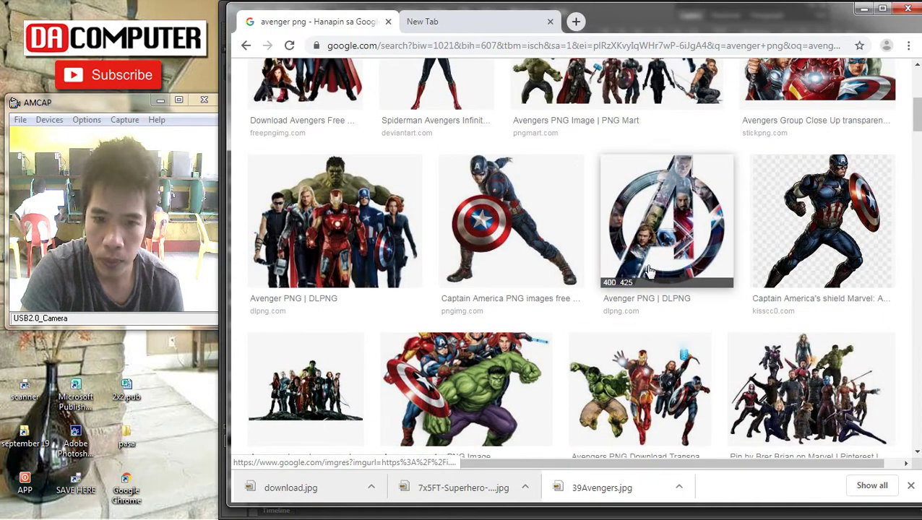
# Open the Captain America PNG with the round shield from the image results and download it
pyautogui.click(511, 211)
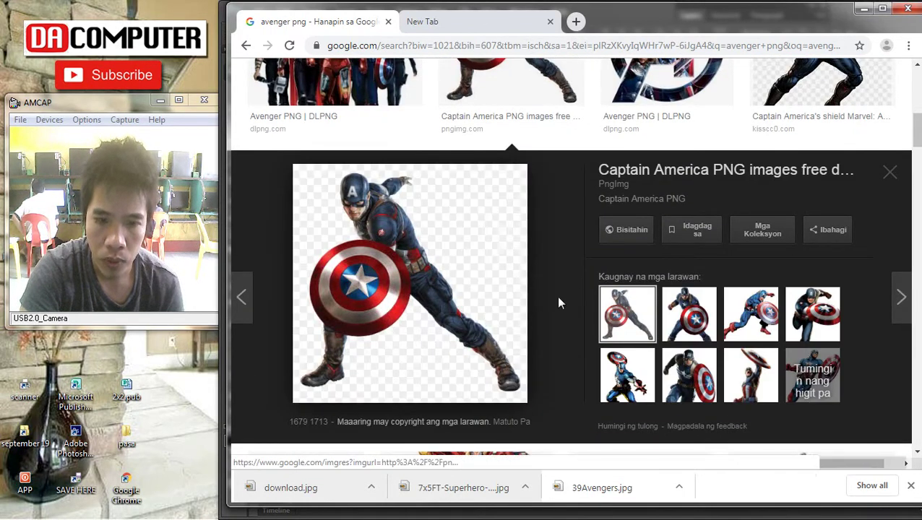
pyautogui.rightClick(342, 239)
pyautogui.click(401, 355)
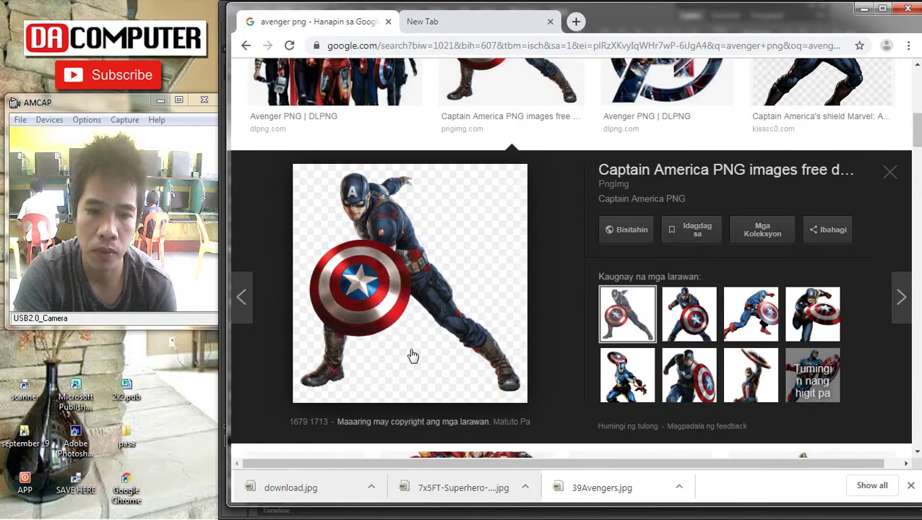
pyautogui.press('Return')
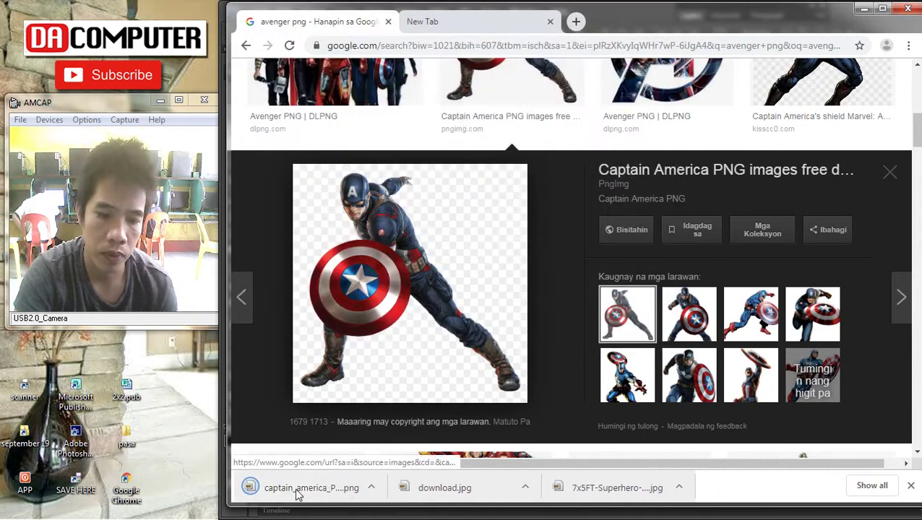
# Place the downloaded Captain America PNG into the Untitled-1 composite in Photoshop, beside the baby
pyautogui.moveTo(298, 494); pyautogui.dragTo(514, 256)
pyautogui.moveTo(569, 258); pyautogui.dragTo(568, 259)
pyautogui.press('Return')
# Select the lower 7x5FT-Superhero backdrop layer and arrange it in front of the placed Captain America picture
pyautogui.rightClick(419, 329)
pyautogui.click(456, 351)
pyautogui.rightClick(419, 330)
pyautogui.click(421, 338)
pyautogui.rightClick(414, 313)
pyautogui.click(345, 11)
pyautogui.click(387, 317)
pyautogui.click(526, 316)
pyautogui.scroll(-3, 568, 297)
pyautogui.scroll(2, 567, 302)
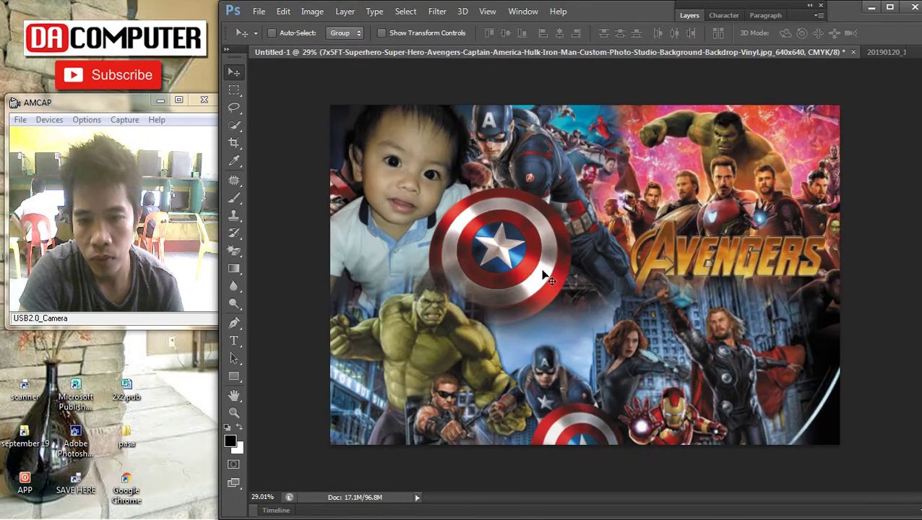
# Select the 39Avengers layer behind Captain America and delete it
pyautogui.rightClick(539, 169)
pyautogui.click(546, 177)
pyautogui.rightClick(584, 124)
pyautogui.click(591, 135)
pyautogui.moveTo(591, 134); pyautogui.dragTo(831, 95)
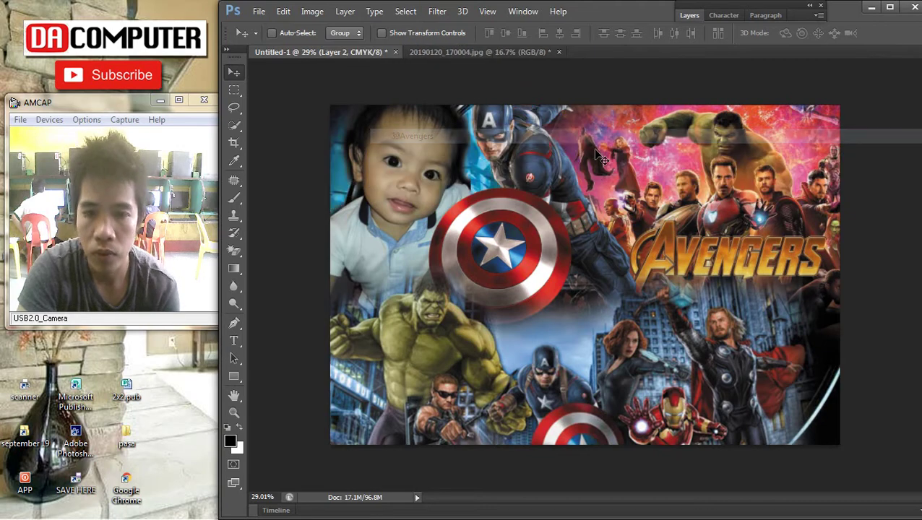
# Switch to Chrome, open google.com in the other tab and search for avenger background images
pyautogui.click(900, 123)
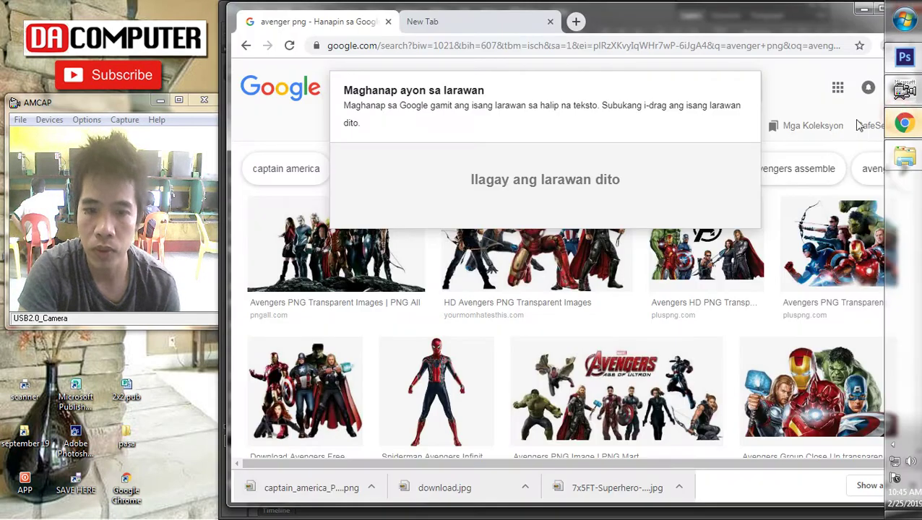
pyautogui.scroll(-3, 519, 87)
pyautogui.scroll(-4, 519, 87)
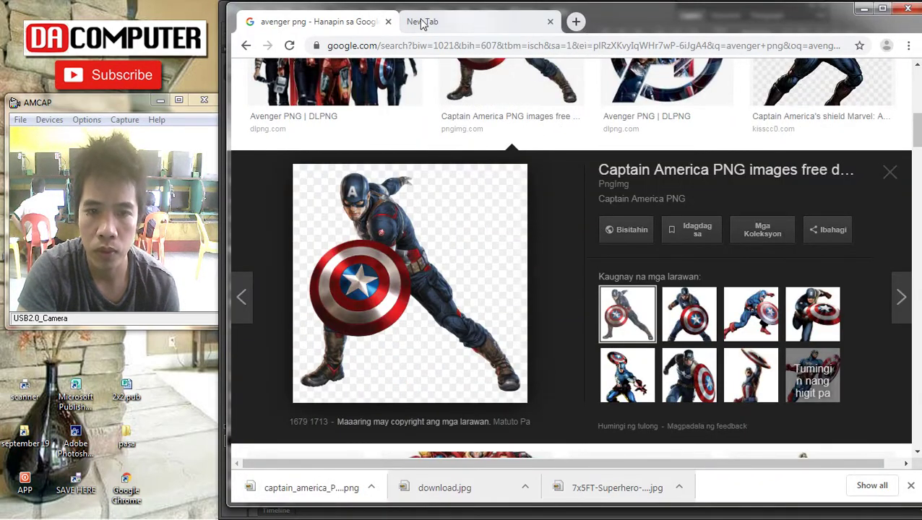
pyautogui.click(484, 29)
pyautogui.write('google.com')
pyautogui.press('Return')
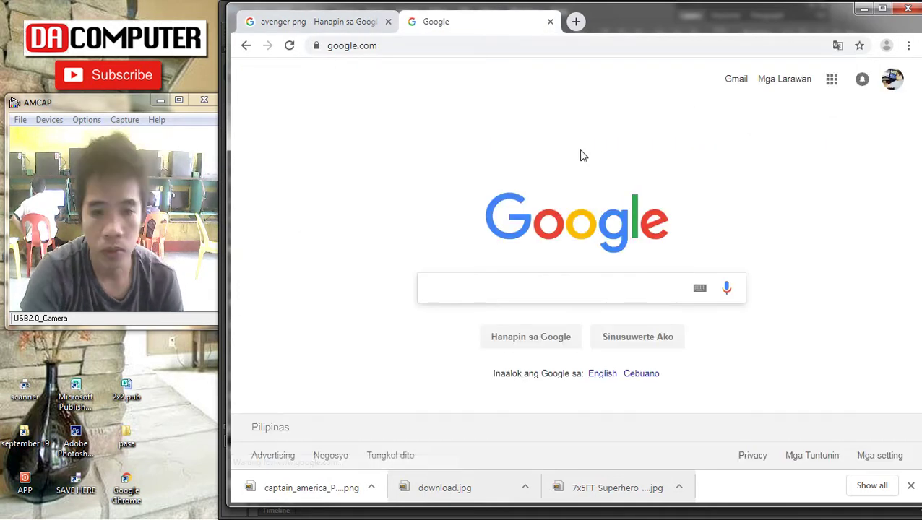
pyautogui.write('avemnger')
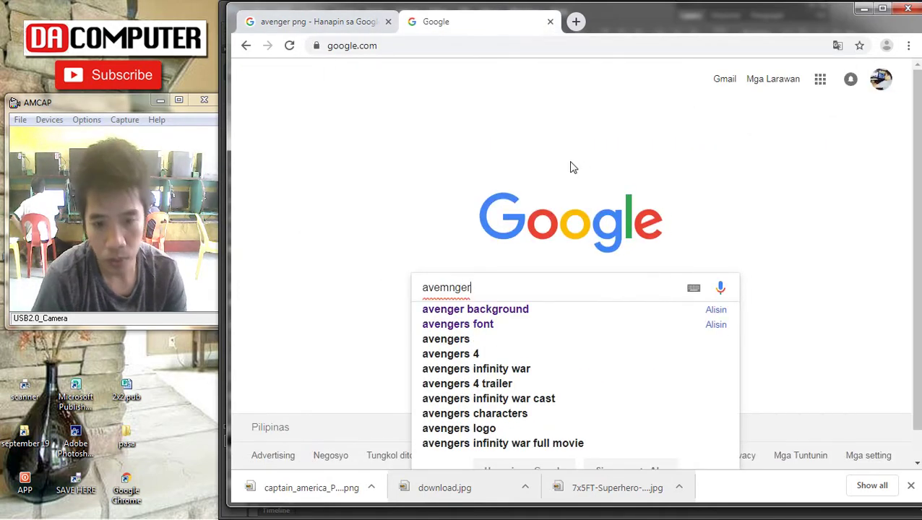
pyautogui.press('Down')
pyautogui.press('Return')
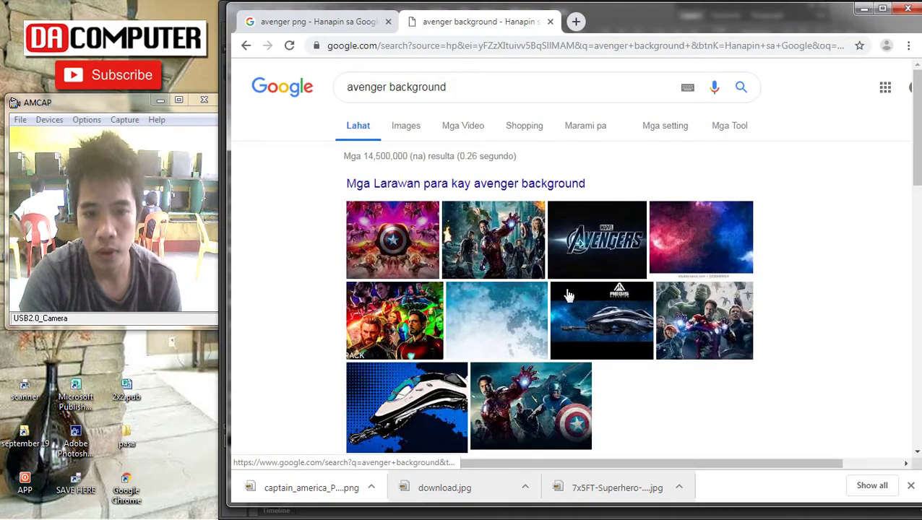
pyautogui.click(462, 185)
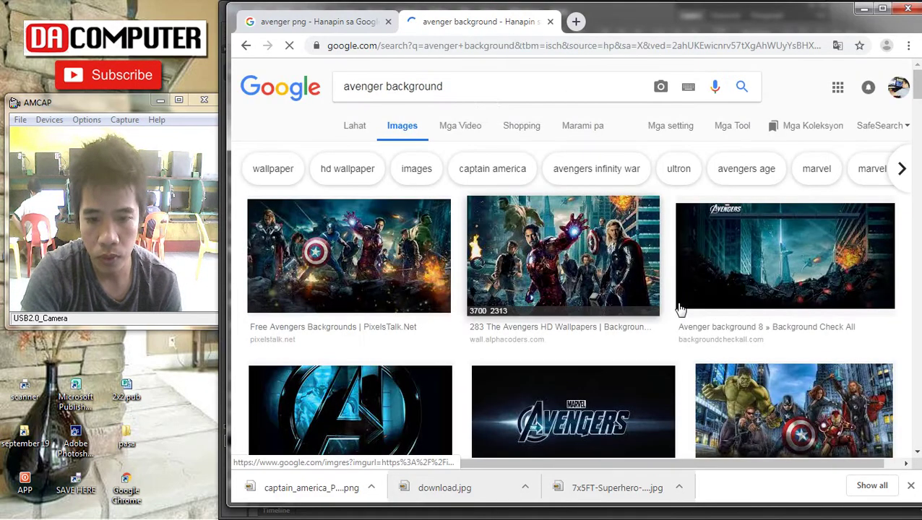
# Copy the Avenger background 8 picture from the results and paste it into the Photoshop composite
pyautogui.click(813, 269)
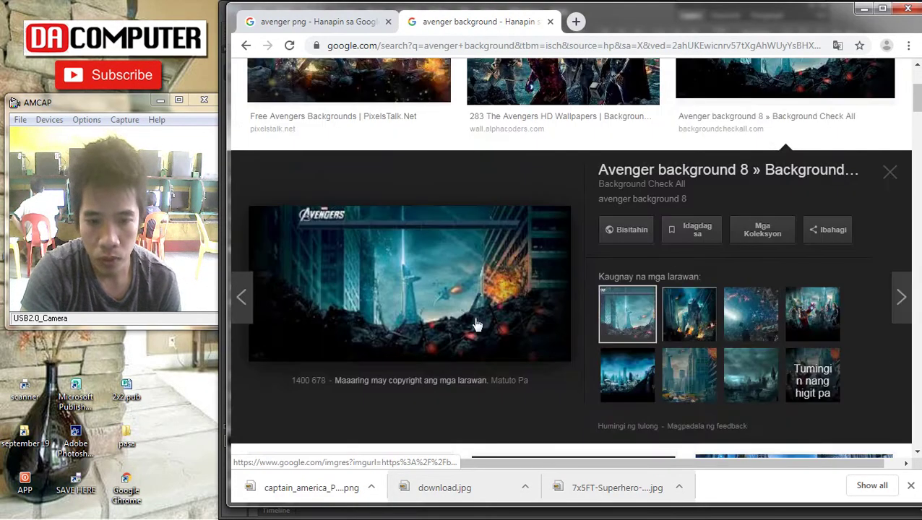
pyautogui.rightClick(396, 266)
pyautogui.click(453, 407)
pyautogui.click(902, 59)
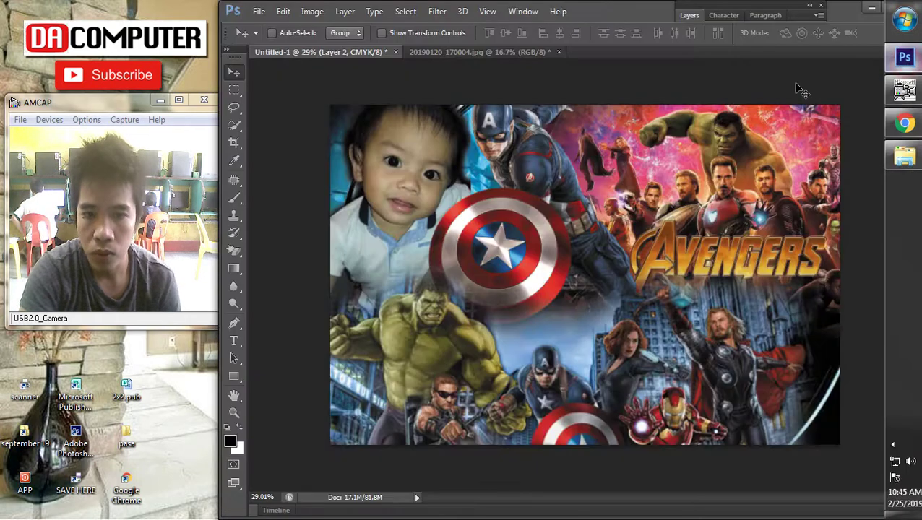
pyautogui.hotkey('ctrl', 'v')
# Move the pasted city background to the canvas's upper-left corner behind the baby and scale it to about 140%
pyautogui.moveTo(612, 199); pyautogui.dragTo(515, 140)
pyautogui.hotkey('ctrl', 't')
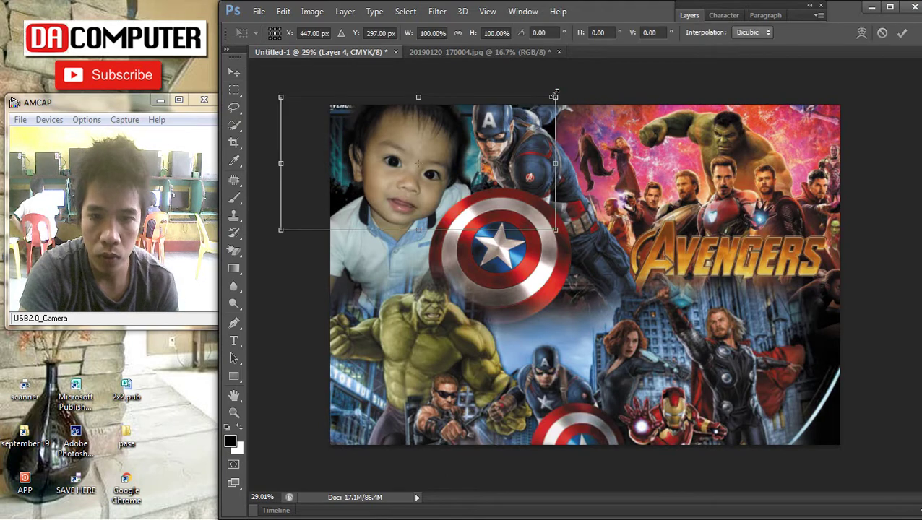
pyautogui.moveTo(554, 96); pyautogui.dragTo(567, 89)
pyautogui.moveTo(564, 230); pyautogui.dragTo(665, 278)
pyautogui.moveTo(611, 202); pyautogui.dragTo(609, 201)
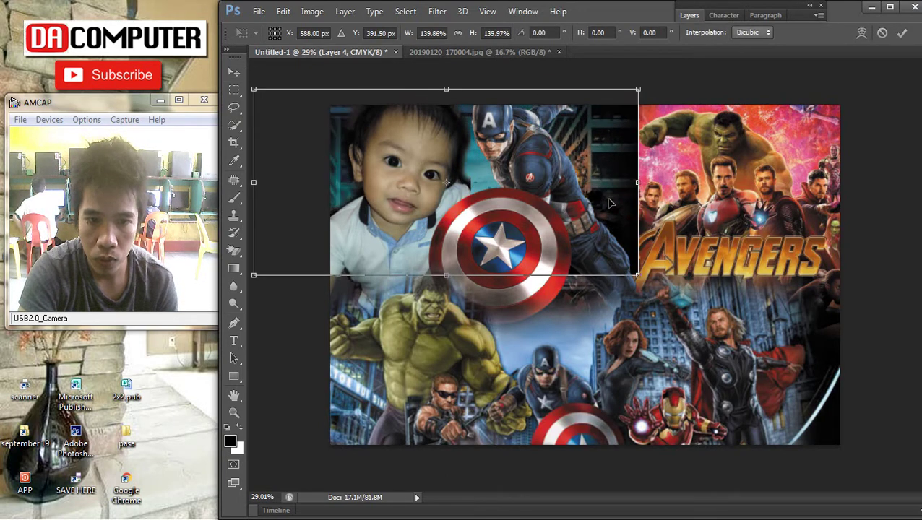
pyautogui.press('Return')
# Select the baby photo's layer, Layer 3, and clean up its edges with the Eraser
pyautogui.rightClick(370, 154)
pyautogui.click(381, 160)
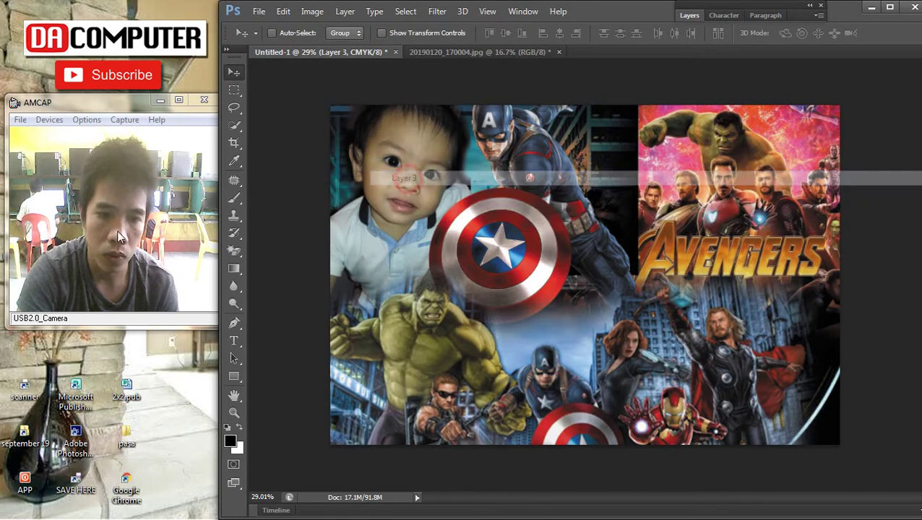
pyautogui.click(234, 250)
pyautogui.click(292, 248)
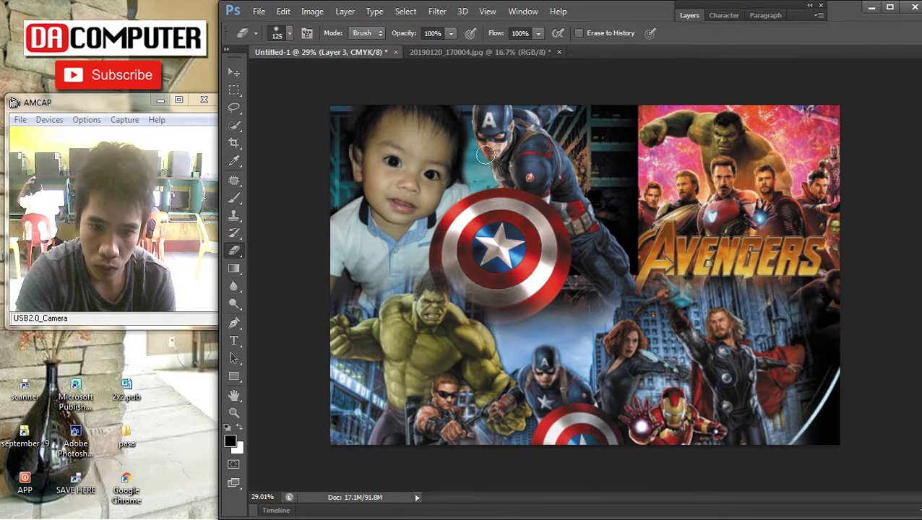
pyautogui.scroll(-1, 565, 274)
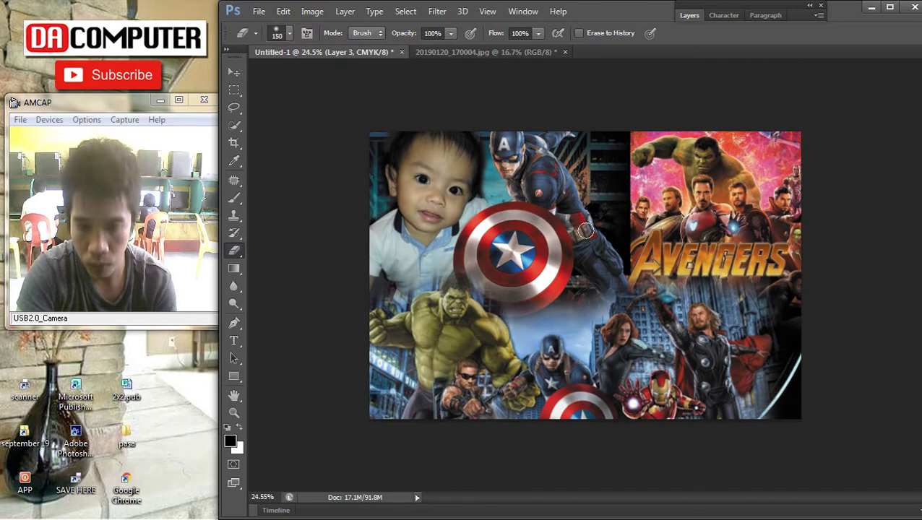
# Select Layer 4 and erase the city background's right edge with a 600 px Eraser to blend it into the pink Avengers picture
pyautogui.click(235, 73)
pyautogui.rightClick(597, 169)
pyautogui.click(596, 169)
pyautogui.click(233, 250)
pyautogui.press(']')
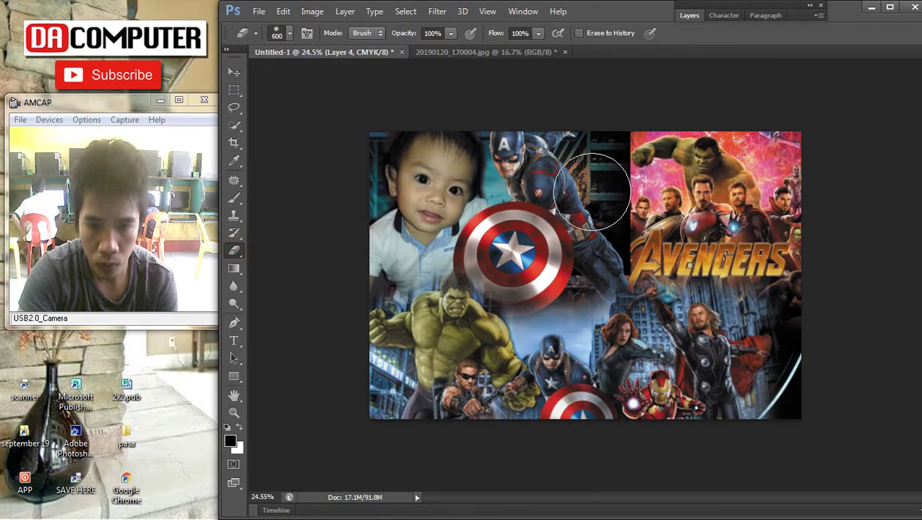
pyautogui.moveTo(623, 132)
pyautogui.mouseDown()
pyautogui.moveTo(611, 119)
pyautogui.moveTo(636, 238)
pyautogui.moveTo(599, 137)
pyautogui.mouseUp()
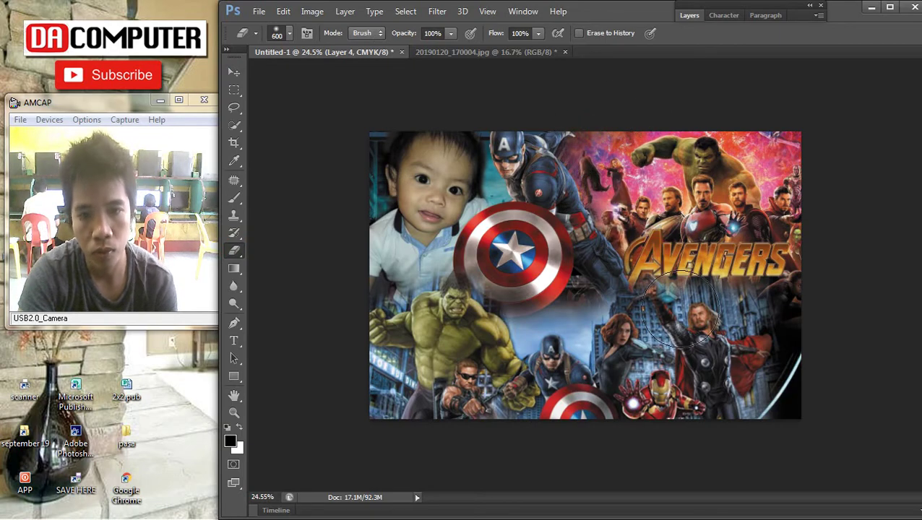
pyautogui.scroll(-4, 692, 272)
pyautogui.scroll(3, 666, 296)
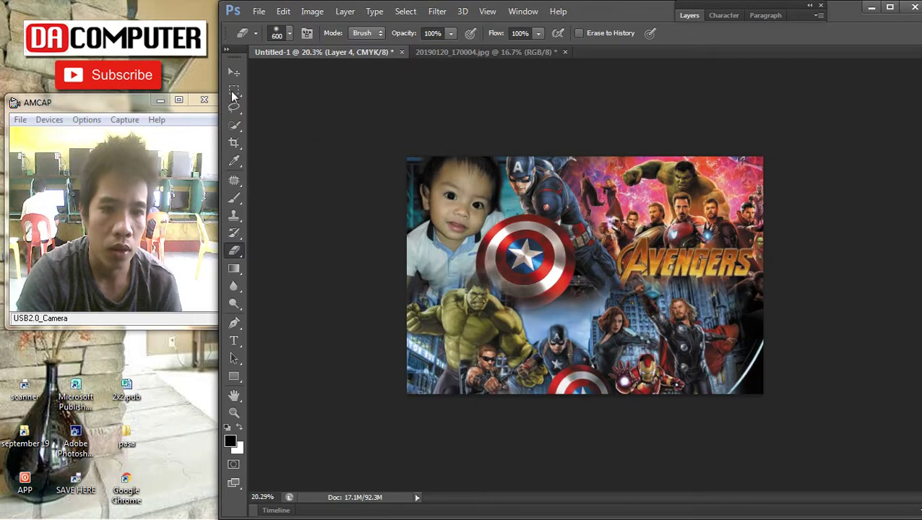
pyautogui.click(235, 75)
pyautogui.scroll(-2, 545, 290)
pyautogui.scroll(5, 545, 290)
pyautogui.rightClick(409, 185)
pyautogui.click(414, 196)
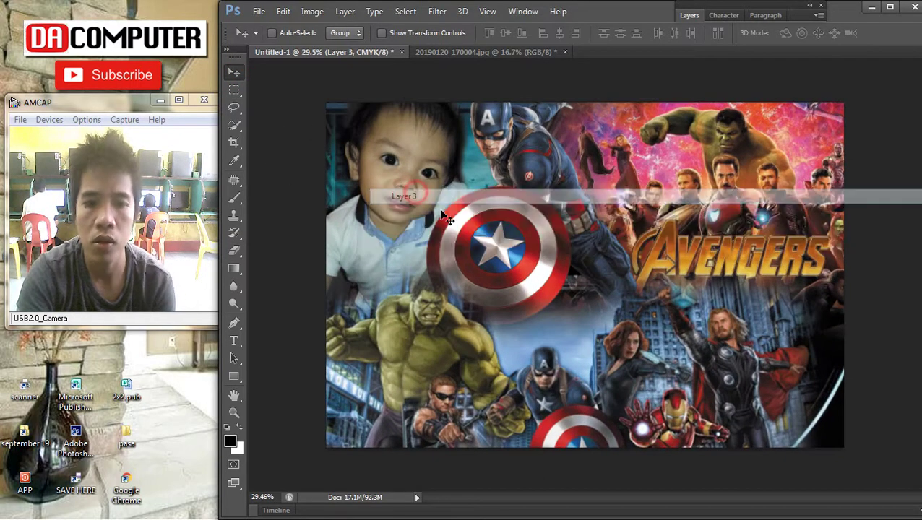
pyautogui.scroll(1, 475, 218)
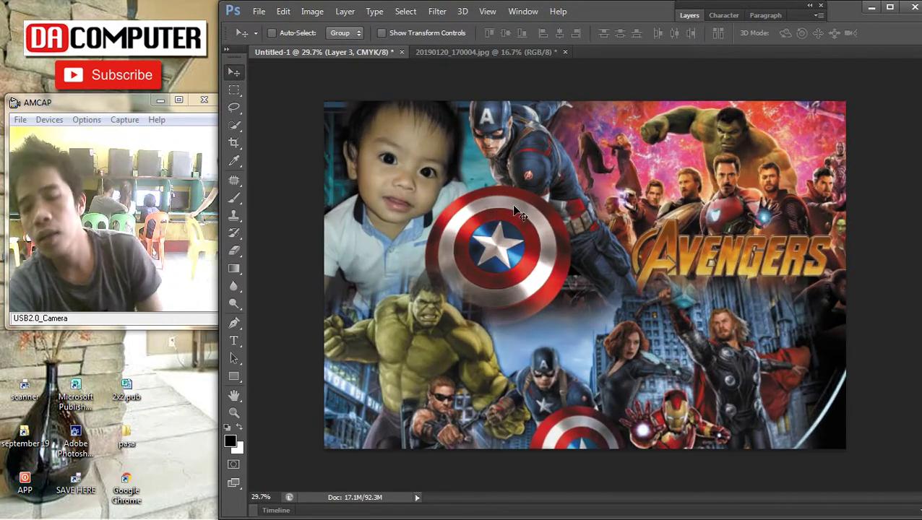
# Select Layer 2, the pink Avengers picture, and scale it to about 111% from its lower-left corner
pyautogui.rightClick(679, 233)
pyautogui.click(701, 243)
pyautogui.rightClick(676, 248)
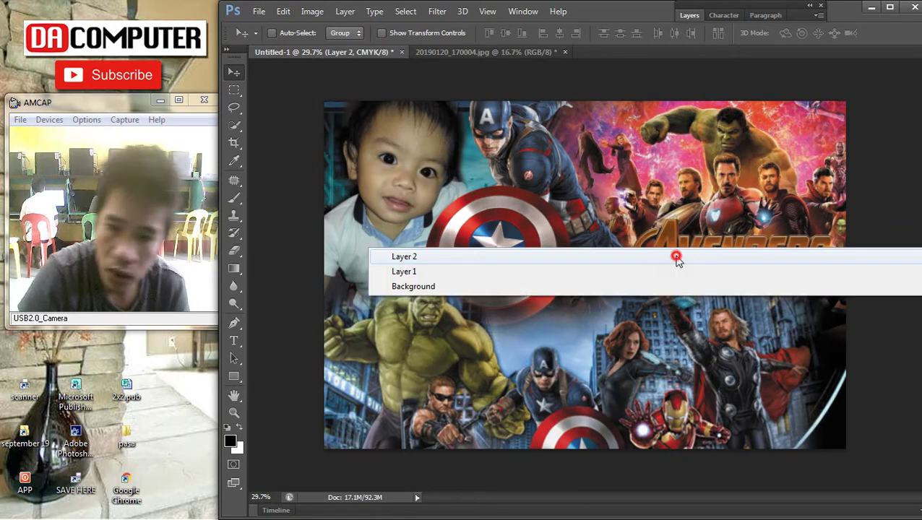
pyautogui.click(676, 256)
pyautogui.rightClick(676, 239)
pyautogui.click(685, 250)
pyautogui.scroll(-3, 685, 250)
pyautogui.hotkey('ctrl', 't')
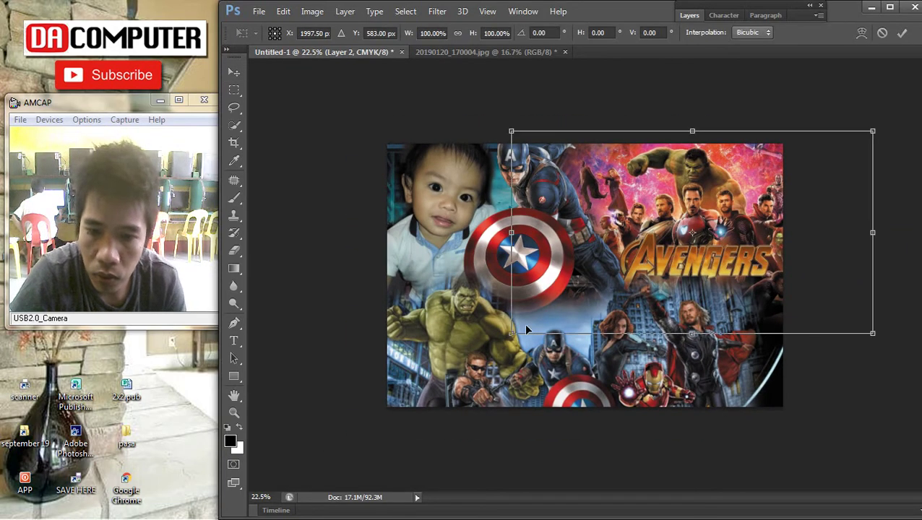
pyautogui.moveTo(505, 342); pyautogui.dragTo(498, 358)
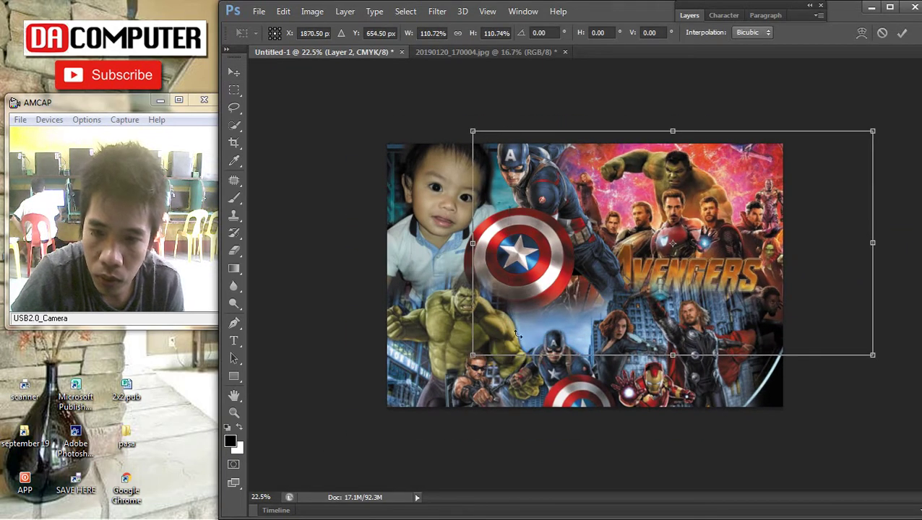
# Enlarge the pink Avengers picture further to about 132% and position it over the upper-right part of the composite
pyautogui.scroll(-2, 700, 187)
pyautogui.moveTo(776, 185); pyautogui.dragTo(829, 170)
pyautogui.moveTo(722, 205); pyautogui.dragTo(694, 208)
pyautogui.moveTo(796, 348); pyautogui.dragTo(815, 360)
pyautogui.moveTo(745, 295); pyautogui.dragTo(735, 295)
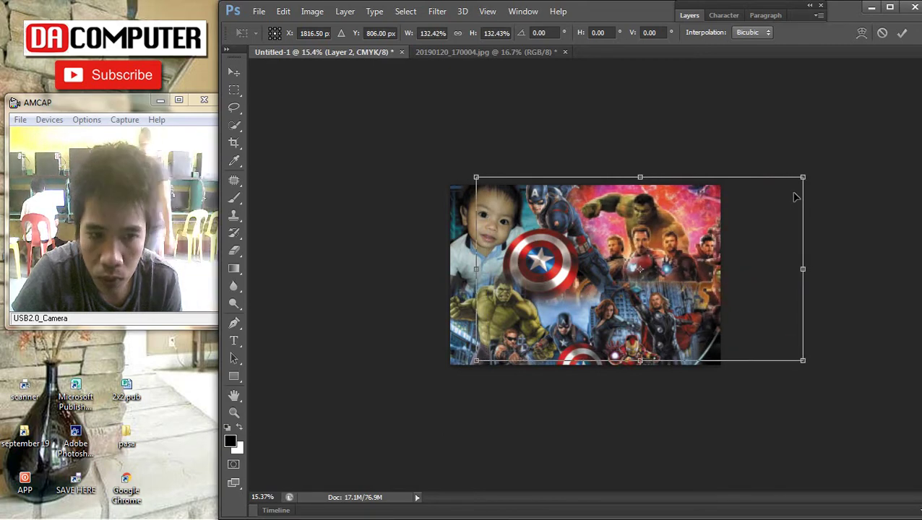
pyautogui.moveTo(707, 200); pyautogui.dragTo(708, 199)
pyautogui.press('Return')
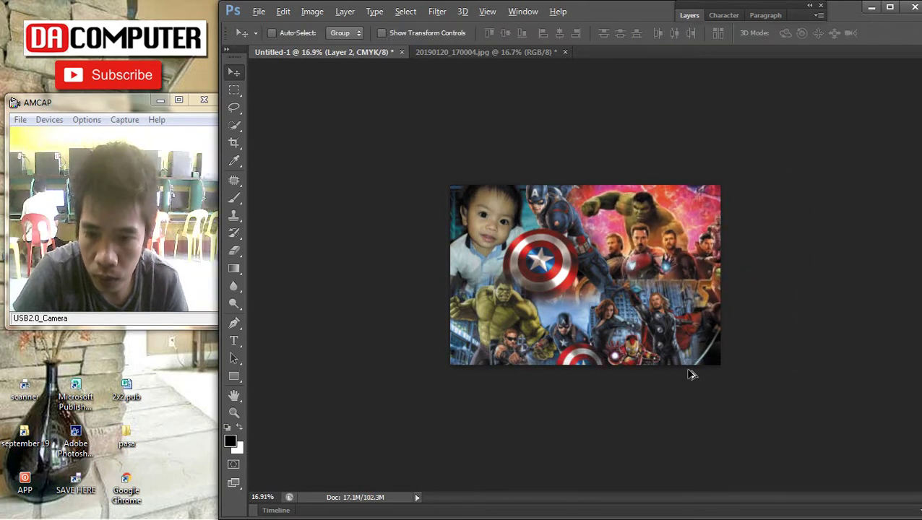
pyautogui.scroll(1, 647, 316)
pyautogui.rightClick(654, 324)
pyautogui.click(663, 331)
pyautogui.hotkey('ctrl', 't')
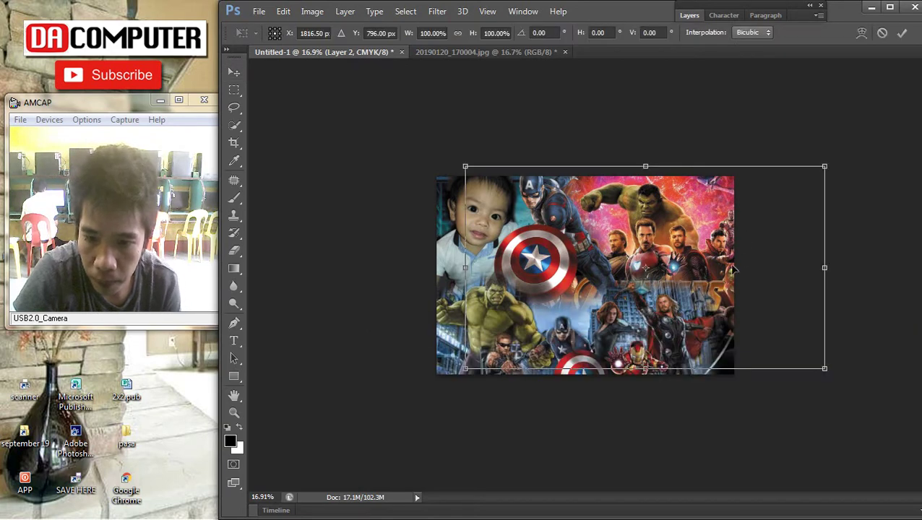
pyautogui.press('Return')
# Select the lower 7x5FT-Superhero backdrop layer and scale it to about 107% from its upper-right corner
pyautogui.rightClick(664, 315)
pyautogui.click(650, 322)
pyautogui.hotkey('ctrl', 't')
pyautogui.moveTo(725, 268); pyautogui.dragTo(747, 253)
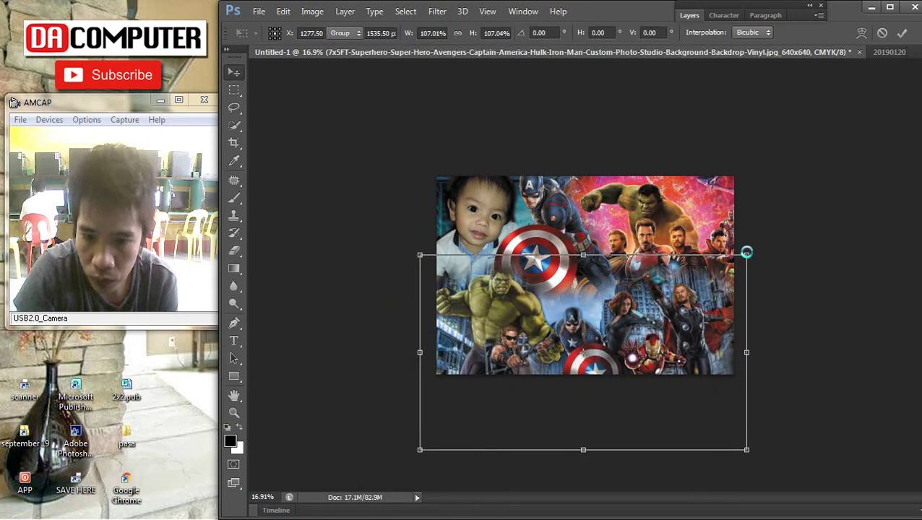
pyautogui.press('Escape')
pyautogui.scroll(-2, 711, 302)
pyautogui.scroll(3, 693, 289)
# Select Layer 2 and erase leftover parts of the pink Avengers picture with the 600 px Eraser to blend it into the backdrop
pyautogui.rightClick(676, 202)
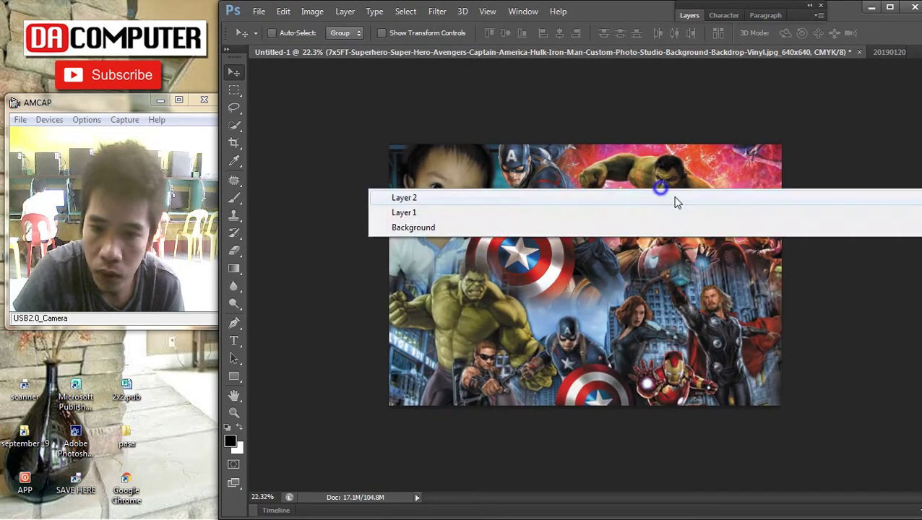
pyautogui.click(674, 200)
pyautogui.click(234, 252)
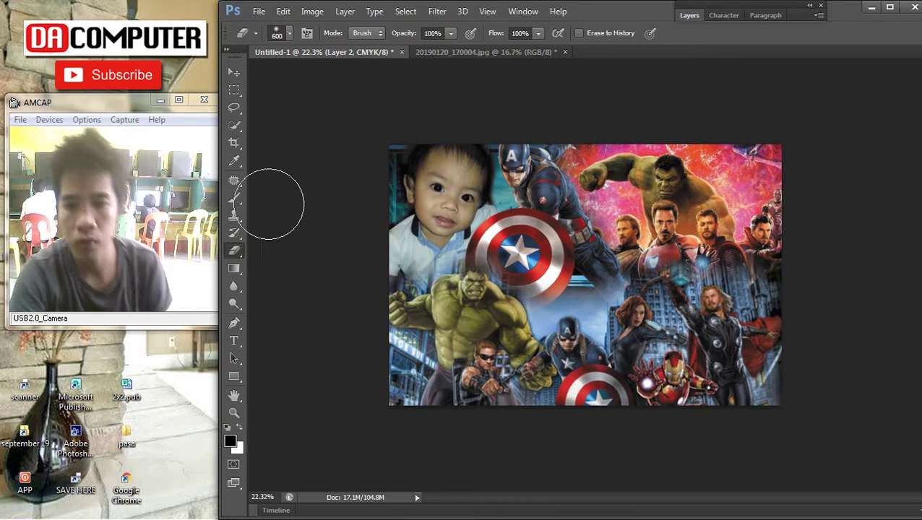
pyautogui.click(234, 73)
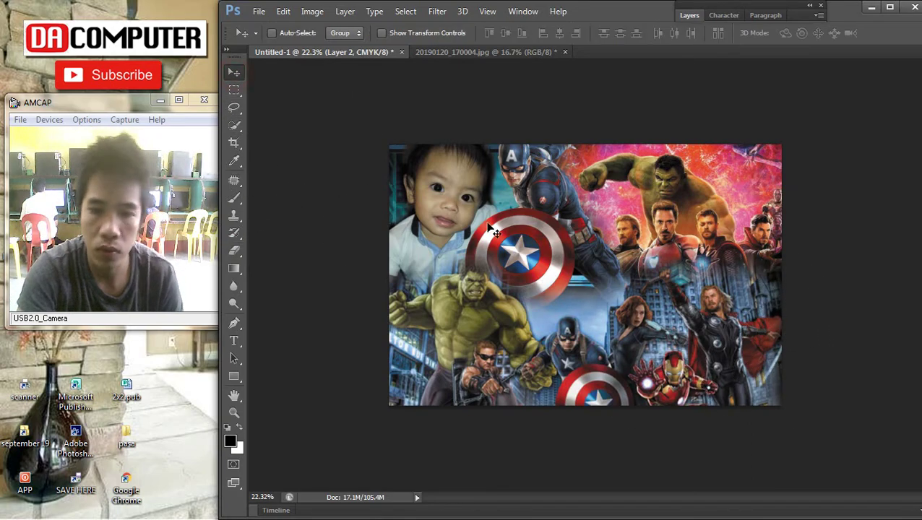
pyautogui.scroll(2, 552, 170)
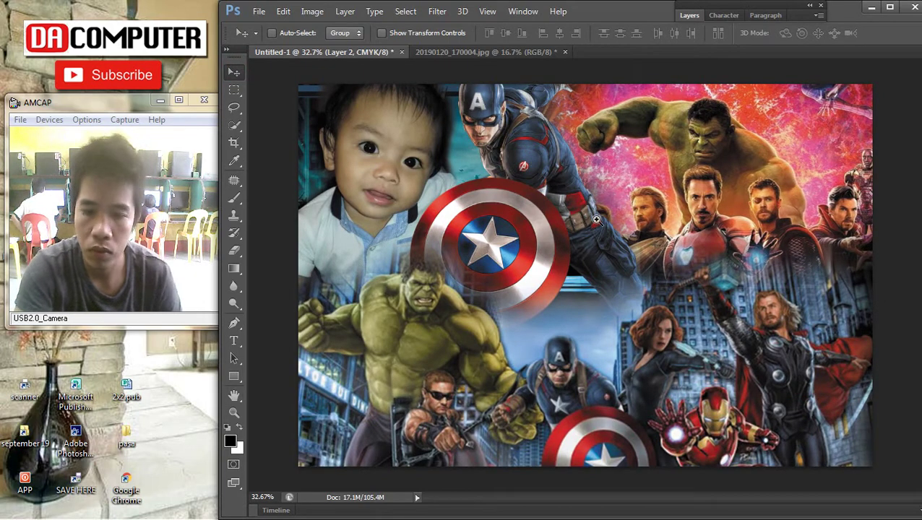
pyautogui.scroll(-3, 599, 230)
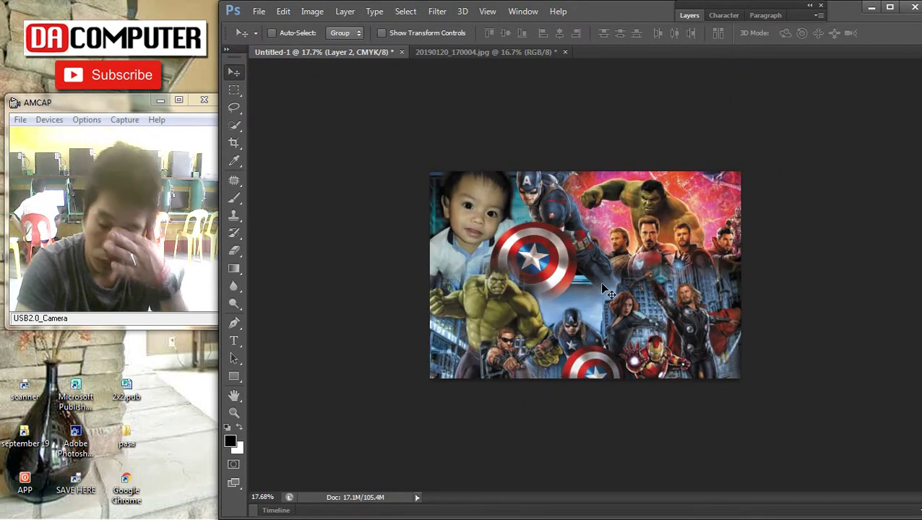
# Select the 7x5FT-Superhero backdrop layer, add the text "Happy" in black 12 pt Tahoma above it, and enlarge it across the picture's centre
pyautogui.rightClick(489, 322)
pyautogui.click(535, 333)
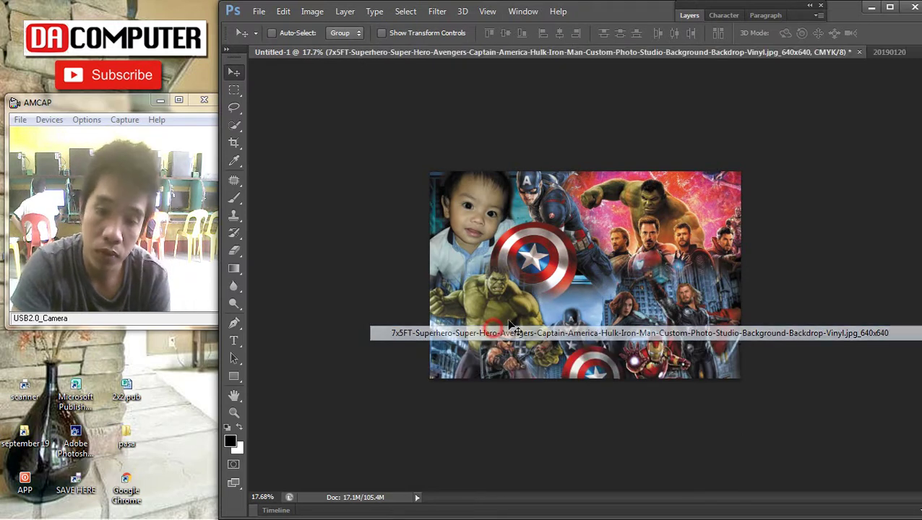
pyautogui.scroll(2, 510, 303)
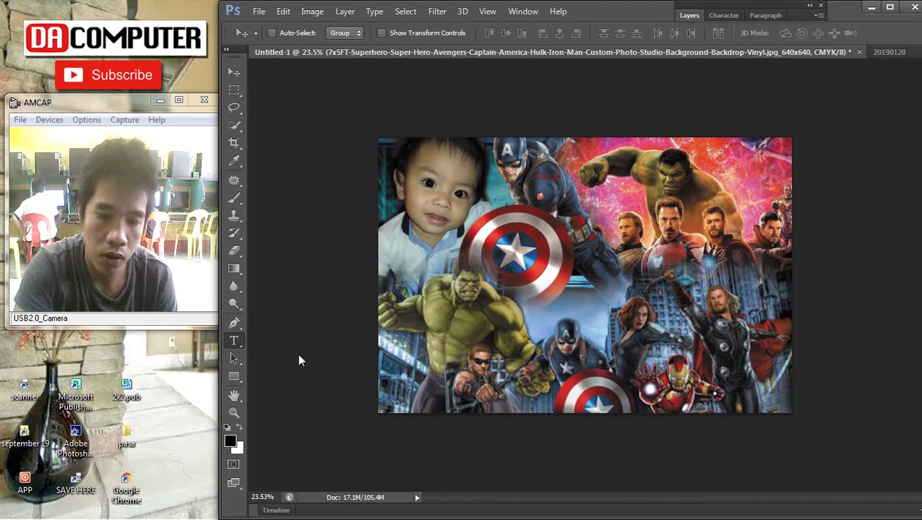
pyautogui.press('t')
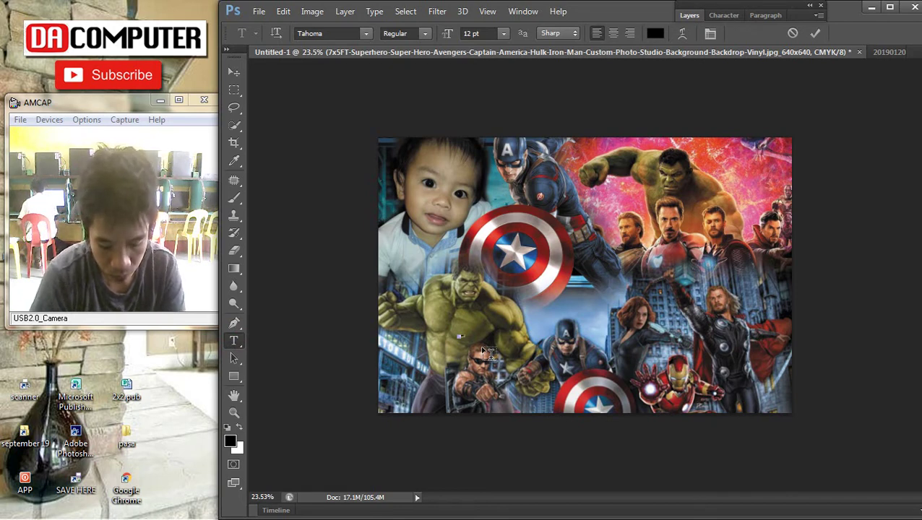
pyautogui.click(233, 72)
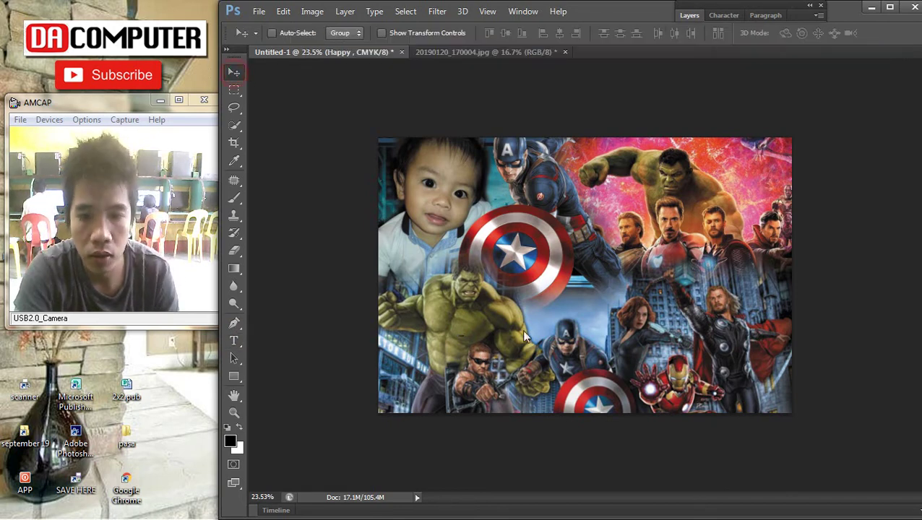
pyautogui.hotkey('ctrl', 't')
pyautogui.moveTo(466, 341); pyautogui.dragTo(594, 221)
pyautogui.press('Return')
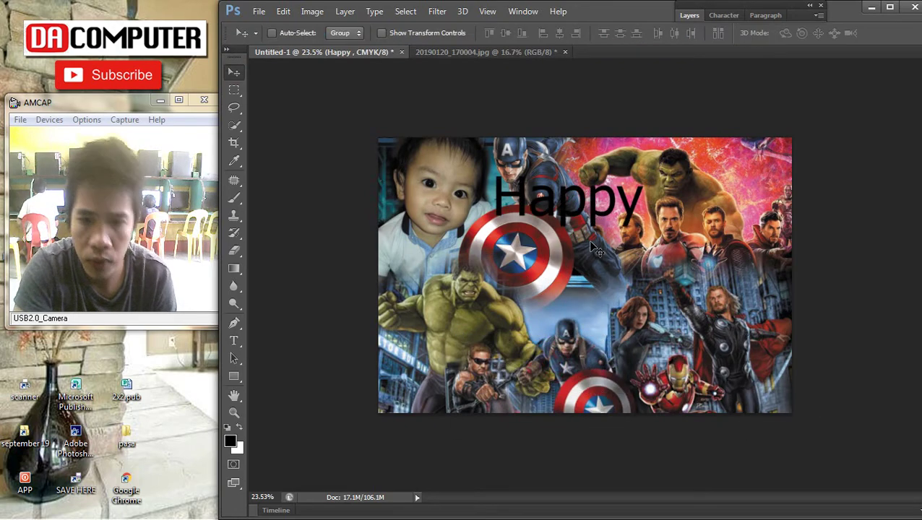
# Extend the "Happy" text layer to read "Happy 1st Birthday"
pyautogui.scroll(1, 616, 203)
pyautogui.press('t')
pyautogui.click(654, 174)
pyautogui.write('1')
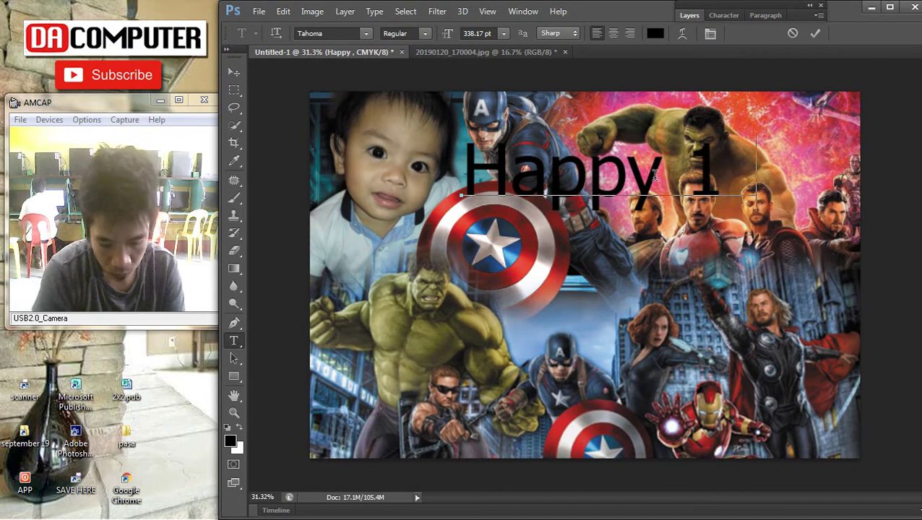
pyautogui.write('st Bi')
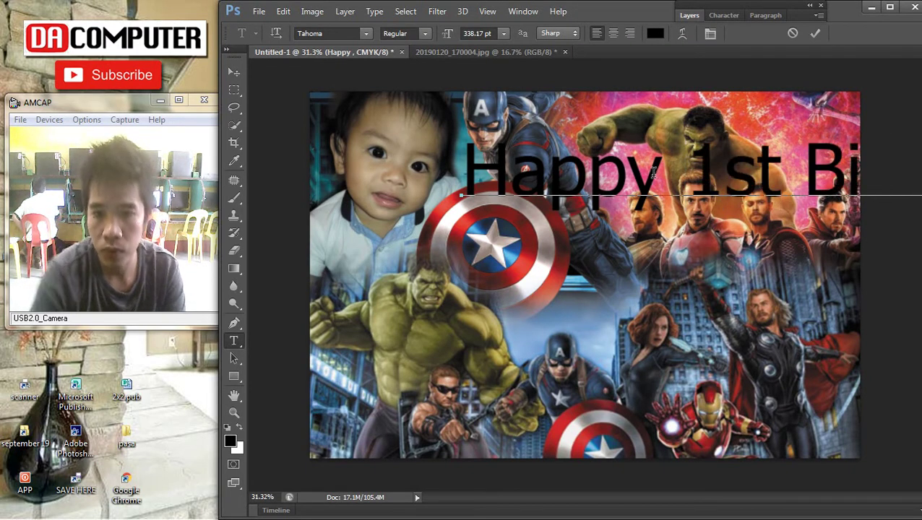
# Scale the "Happy 1st Birthday" text to about 67% and move it over the right edge of the picture
pyautogui.click(234, 72)
pyautogui.moveTo(584, 195); pyautogui.dragTo(468, 302)
pyautogui.hotkey('ctrl', 't')
pyautogui.scroll(-1, 829, 325)
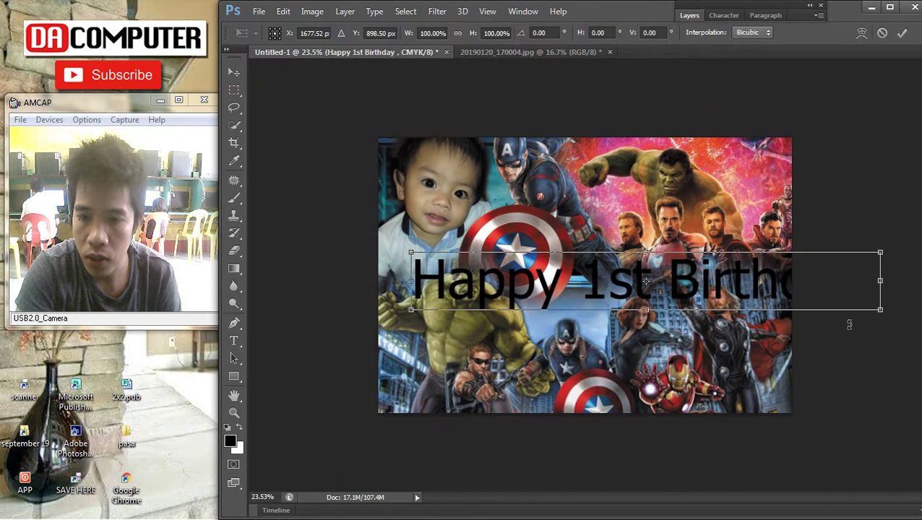
pyautogui.moveTo(882, 315); pyautogui.dragTo(726, 292)
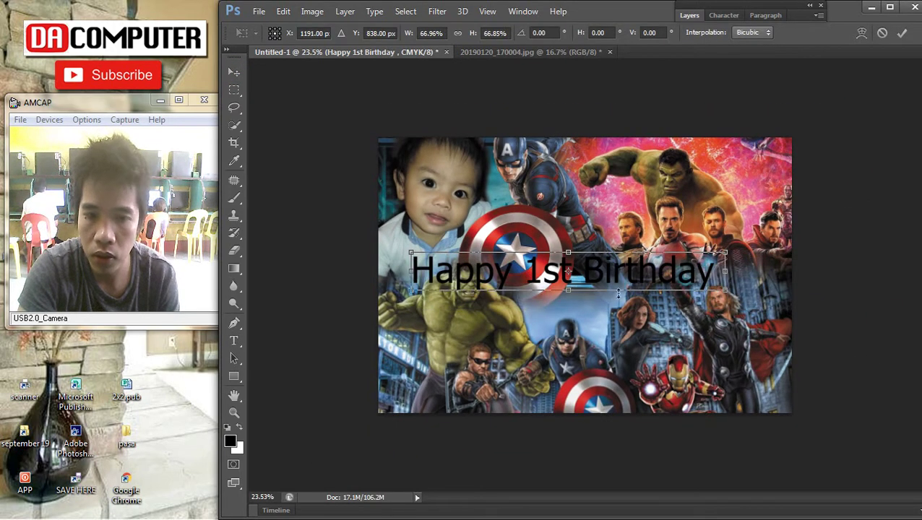
pyautogui.press('Return')
pyautogui.moveTo(444, 266); pyautogui.dragTo(693, 229)
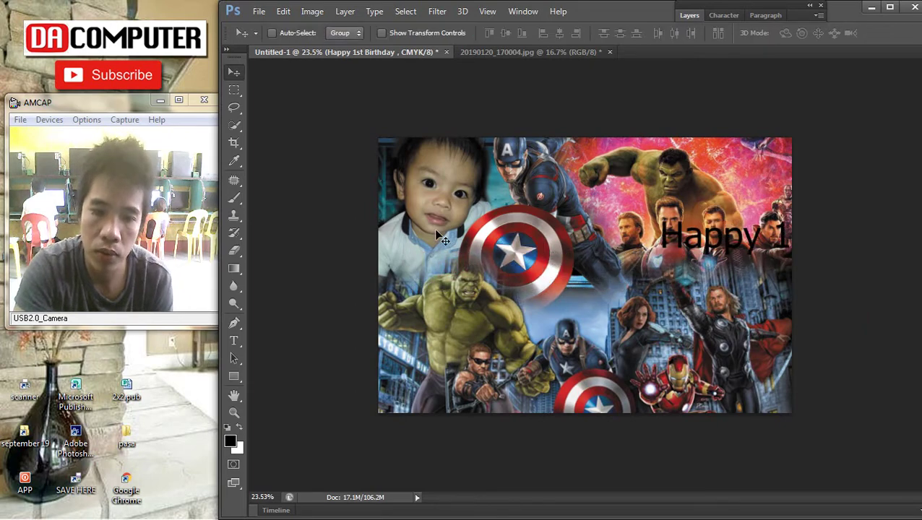
# Select the captain_america_PNG27 layer and scale Captain America proportionally to about 121% from his upper-left corner
pyautogui.rightClick(446, 213)
pyautogui.click(448, 210)
pyautogui.rightClick(535, 250)
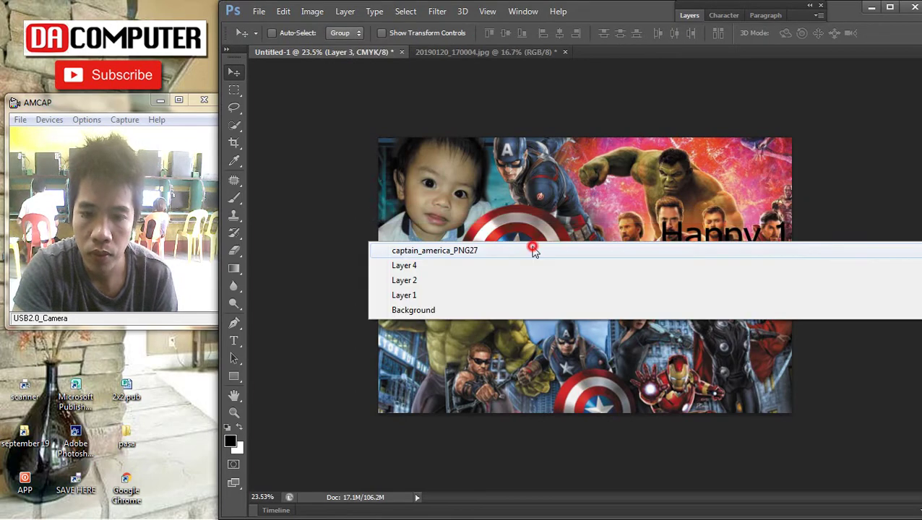
pyautogui.click(534, 249)
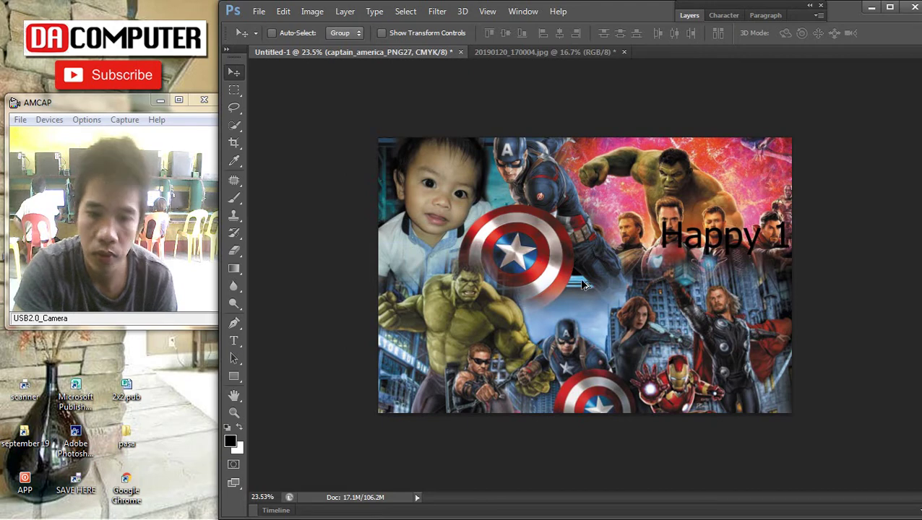
pyautogui.scroll(1, 586, 285)
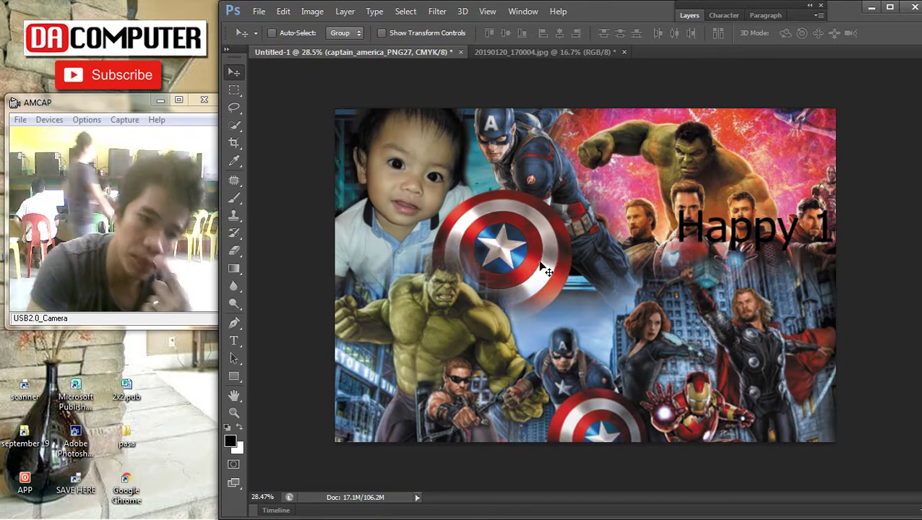
pyautogui.moveTo(788, 225); pyautogui.dragTo(483, 269)
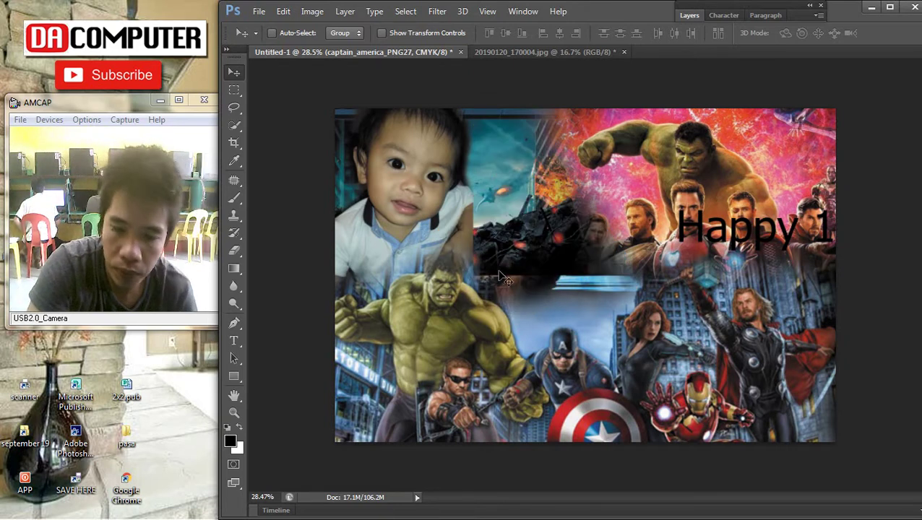
pyautogui.hotkey('ctrl', 'z')
pyautogui.hotkey('ctrl', 't')
pyautogui.moveTo(728, 413); pyautogui.dragTo(811, 474)
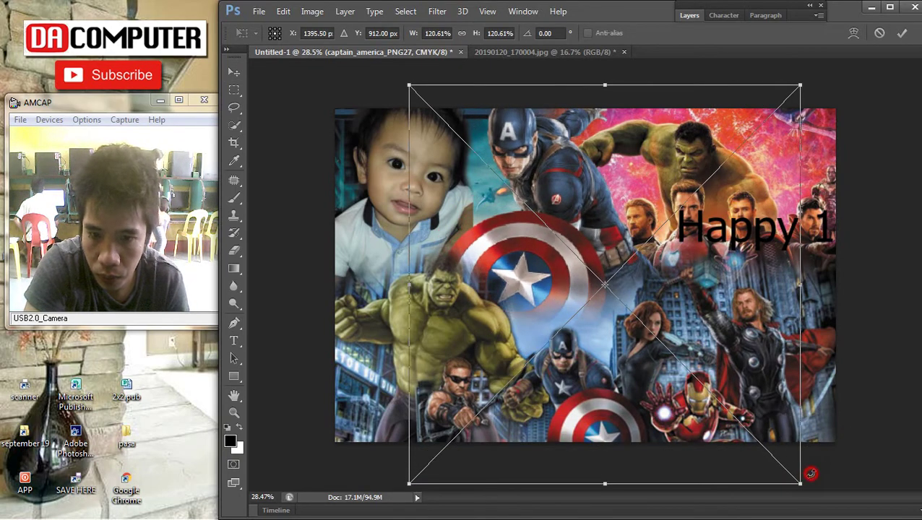
pyautogui.press('Return')
# Select the baby photo layer and enlarge it from its upper-left corner
pyautogui.rightClick(367, 178)
pyautogui.click(391, 183)
pyautogui.hotkey('ctrl', 't')
pyautogui.moveTo(475, 337); pyautogui.dragTo(518, 392)
pyautogui.press('Return')
# Select the captain_america_PNG27 layer and move Captain America down and to the right, away from the enlarged baby photo
pyautogui.rightClick(552, 246)
pyautogui.click(556, 250)
pyautogui.moveTo(556, 250)
pyautogui.mouseDown()
pyautogui.moveTo(566, 282)
pyautogui.moveTo(557, 268)
pyautogui.mouseUp()
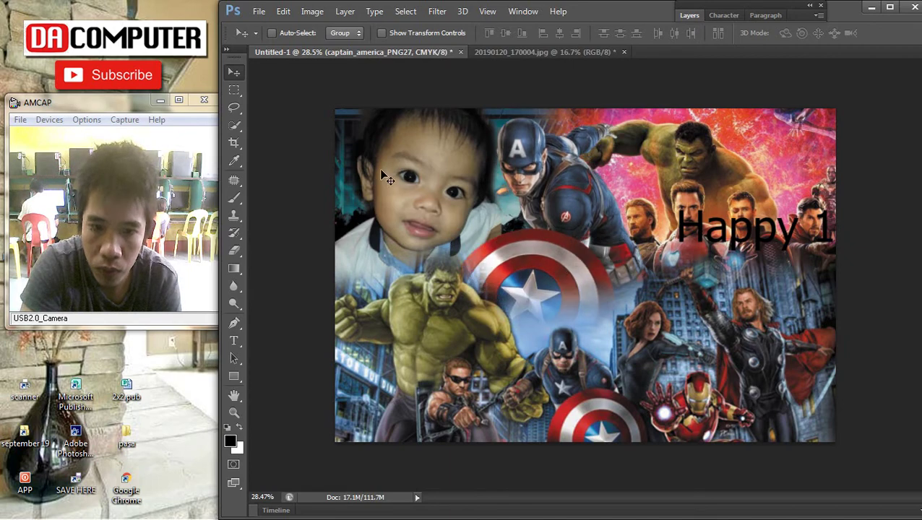
pyautogui.rightClick(372, 171)
pyautogui.click(538, 155)
pyautogui.rightClick(543, 169)
pyautogui.click(569, 188)
pyautogui.click(570, 190)
pyautogui.moveTo(570, 190); pyautogui.dragTo(582, 208)
pyautogui.hotkey('ctrl', 't')
# Select Layer 3, the baby photo, and scale it to about 112% in height with a similar increase in width
pyautogui.rightClick(432, 184)
pyautogui.click(427, 192)
pyautogui.rightClick(417, 176)
pyautogui.click(404, 186)
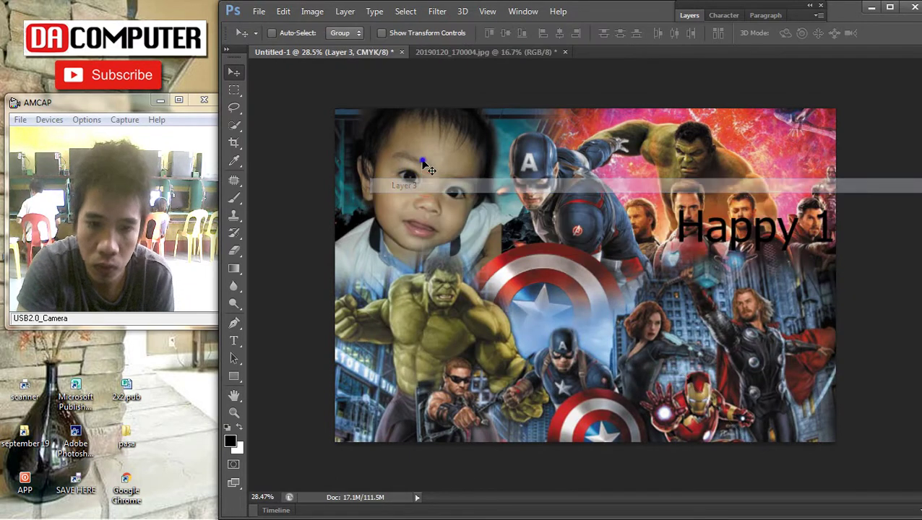
pyautogui.hotkey('ctrl', 't')
pyautogui.moveTo(504, 400); pyautogui.dragTo(539, 431)
pyautogui.moveTo(512, 365); pyautogui.dragTo(530, 366)
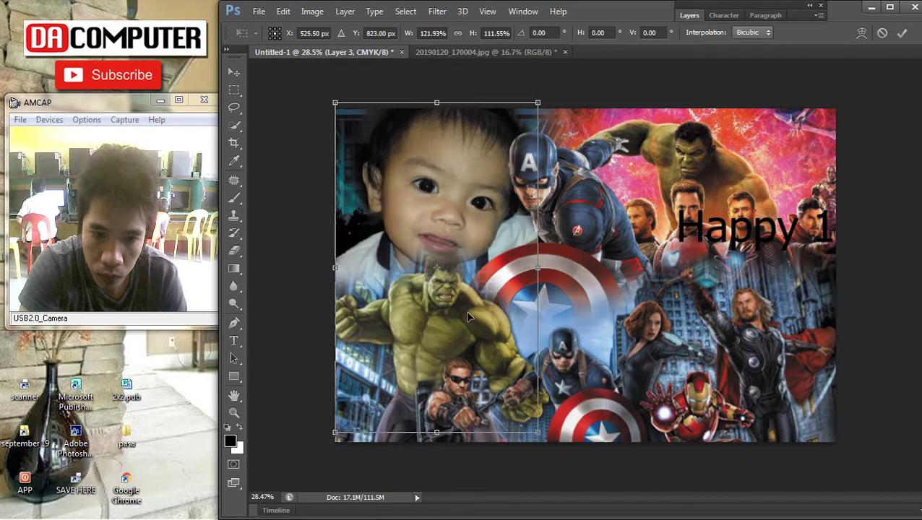
pyautogui.moveTo(539, 270); pyautogui.dragTo(521, 266)
pyautogui.press('Return')
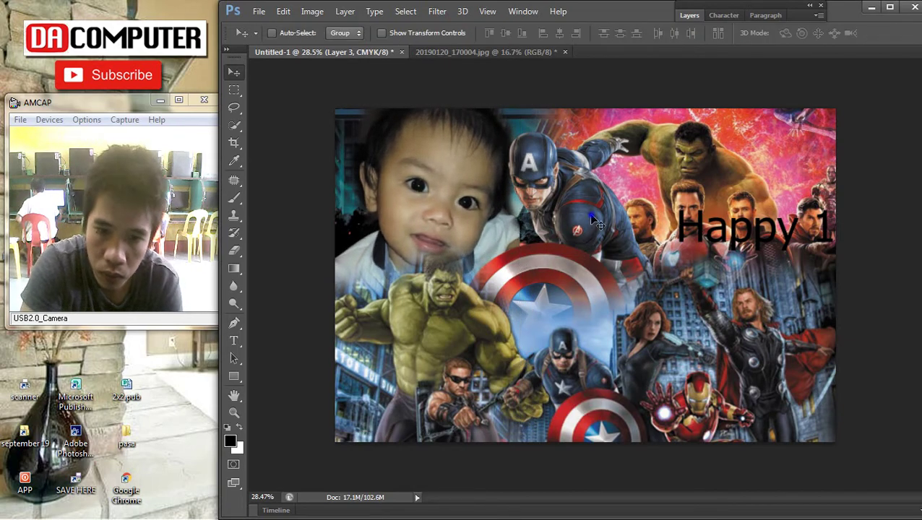
# Select the Captain America layer and nudge it slightly up and to the right beside the baby photo
pyautogui.rightClick(589, 212)
pyautogui.click(599, 223)
pyautogui.moveTo(600, 223)
pyautogui.mouseDown()
pyautogui.moveTo(592, 225)
pyautogui.moveTo(602, 215)
pyautogui.mouseUp()
# Select the 7x5FT-Superhero backdrop layer, scale it down to about 68%, and fit it into the composite's lower-left area
pyautogui.rightClick(445, 181)
pyautogui.rightClick(456, 315)
pyautogui.click(460, 317)
pyautogui.hotkey('ctrl', 't')
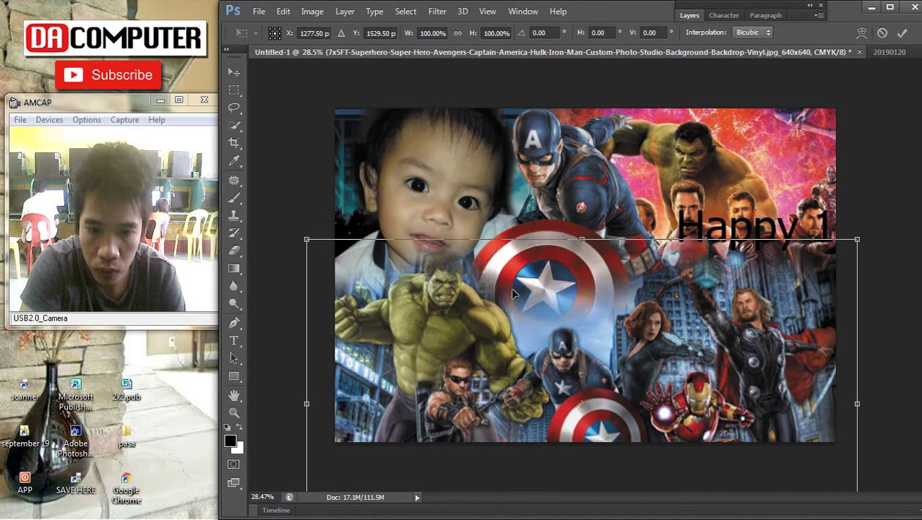
pyautogui.scroll(-1, 678, 282)
pyautogui.moveTo(769, 257); pyautogui.dragTo(689, 301)
pyautogui.moveTo(589, 361); pyautogui.dragTo(588, 335)
pyautogui.moveTo(696, 448); pyautogui.dragTo(614, 388)
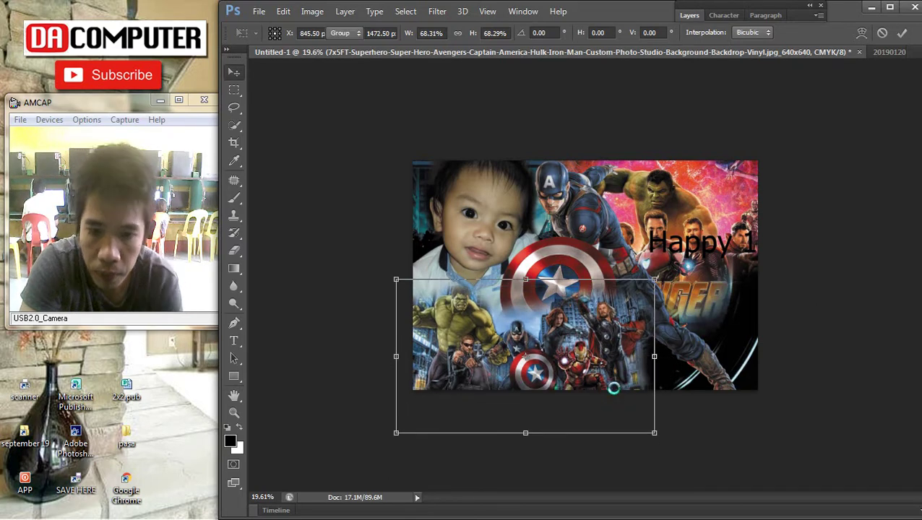
pyautogui.press('Return')
# Select the Captain America layer and move it further right to make room for the baby photo
pyautogui.rightClick(483, 250)
pyautogui.click(498, 261)
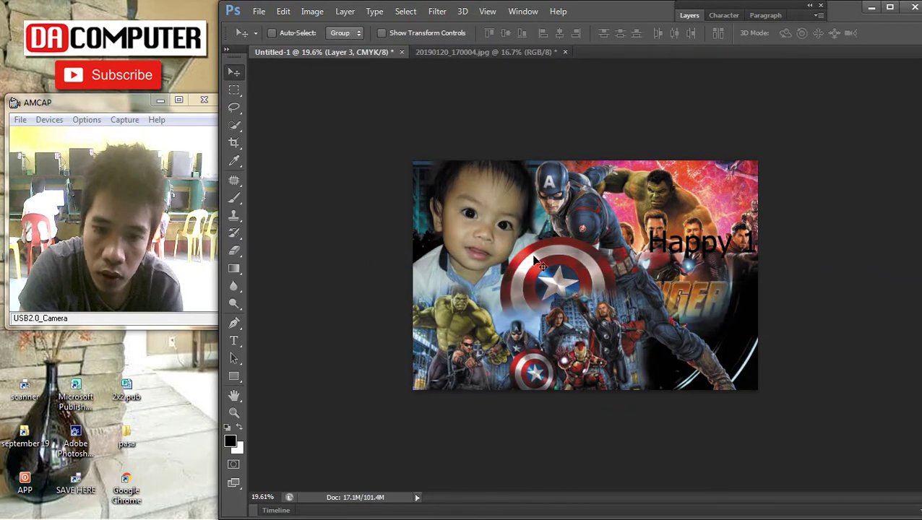
pyautogui.rightClick(556, 248)
pyautogui.click(571, 265)
pyautogui.rightClick(574, 244)
pyautogui.click(583, 255)
pyautogui.moveTo(576, 255); pyautogui.dragTo(601, 259)
# Select Layer 3, the baby photo, and scale it to about 109% from its upper-left corner
pyautogui.rightClick(464, 242)
pyautogui.click(480, 249)
pyautogui.hotkey('ctrl', 't')
pyautogui.moveTo(540, 384); pyautogui.dragTo(563, 393)
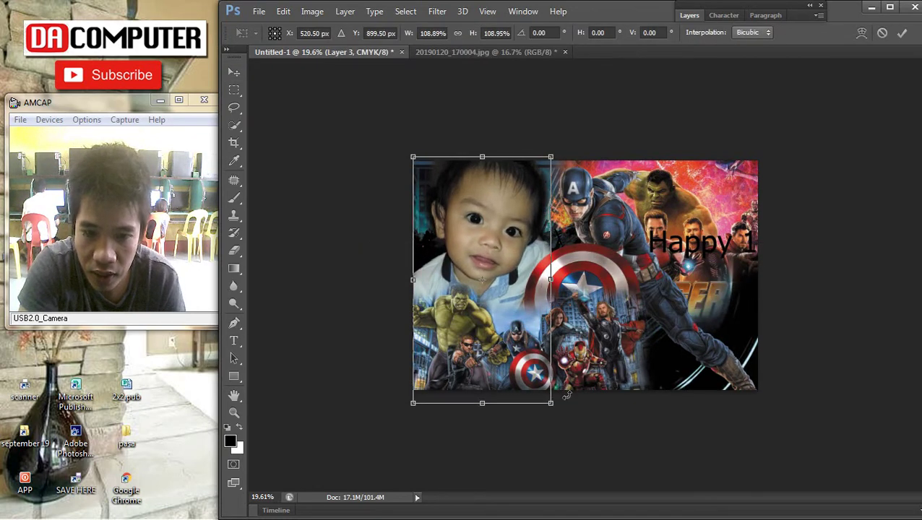
pyautogui.press('Return')
# Select the 7x5FT-Superhero backdrop layer, nudge it down slightly, and scale it to about 91% from its upper-right corner
pyautogui.rightClick(469, 326)
pyautogui.click(469, 323)
pyautogui.moveTo(469, 325); pyautogui.dragTo(468, 335)
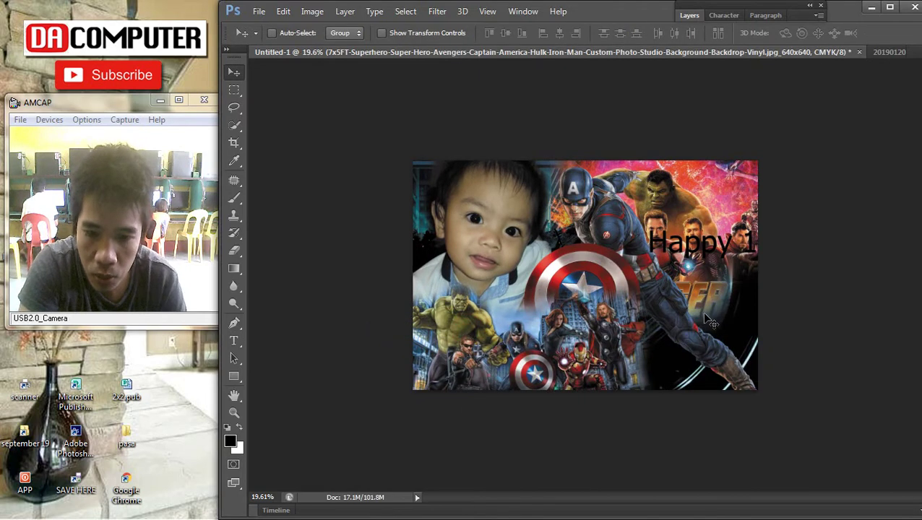
pyautogui.hotkey('ctrl', 't')
pyautogui.moveTo(655, 279); pyautogui.dragTo(631, 294)
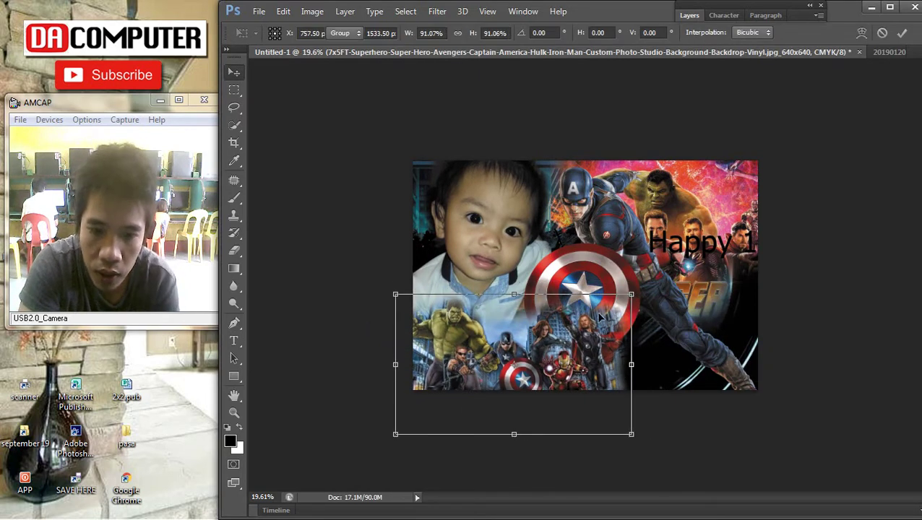
pyautogui.press('Return')
# Select Layer 3, the baby photo, and nudge it slightly to the left
pyautogui.rightClick(514, 254)
pyautogui.click(515, 248)
pyautogui.rightClick(527, 221)
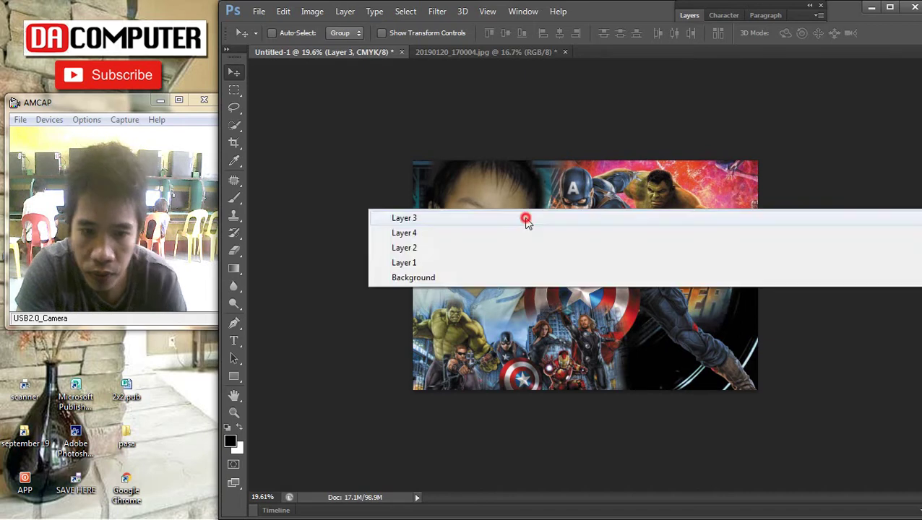
pyautogui.click(527, 219)
# Select Layer 4, the background picture behind the baby, and enlarge it slightly from its lower-right corner
pyautogui.rightClick(401, 196)
pyautogui.click(402, 195)
pyautogui.hotkey('ctrl', 't')
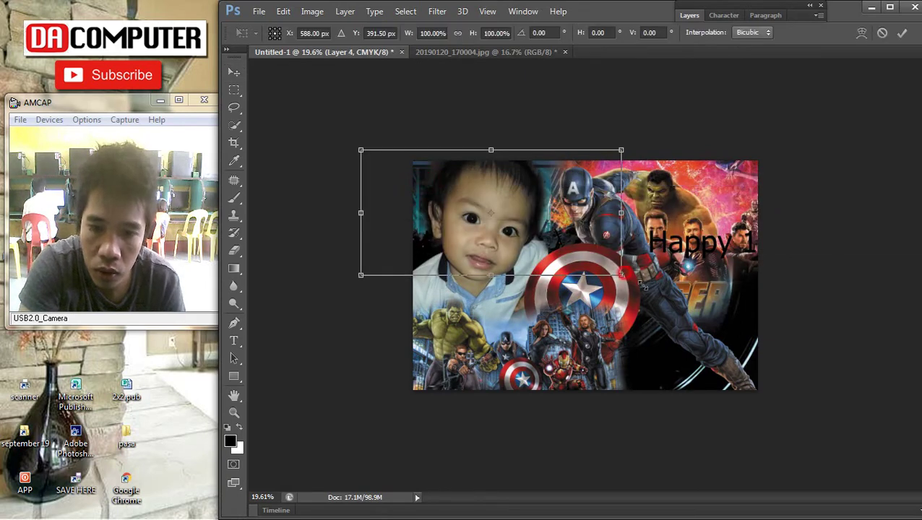
pyautogui.moveTo(622, 275); pyautogui.dragTo(643, 285)
pyautogui.press('Return')
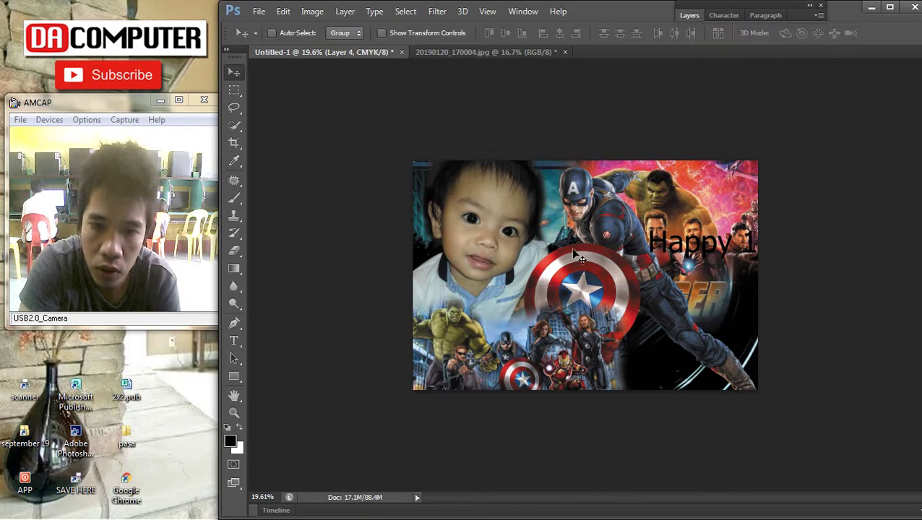
pyautogui.scroll(3, 536, 266)
pyautogui.rightClick(460, 178)
pyautogui.click(444, 186)
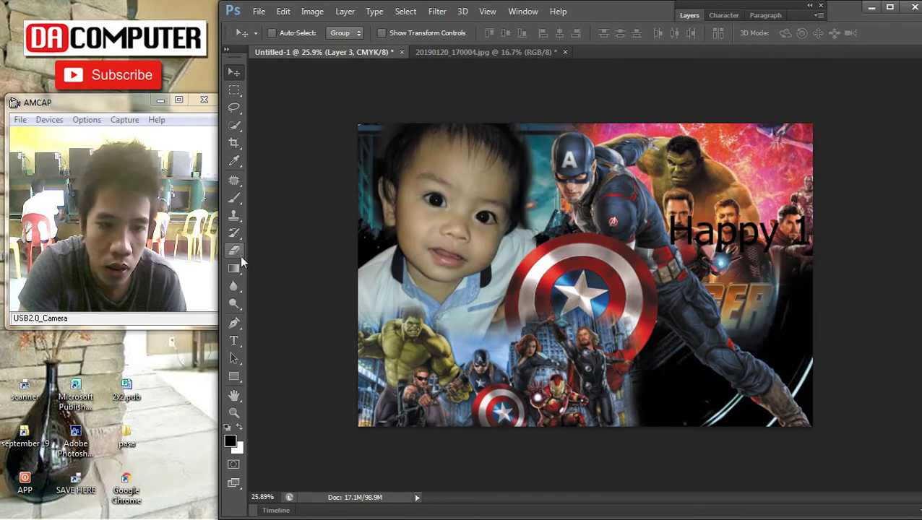
pyautogui.click(236, 252)
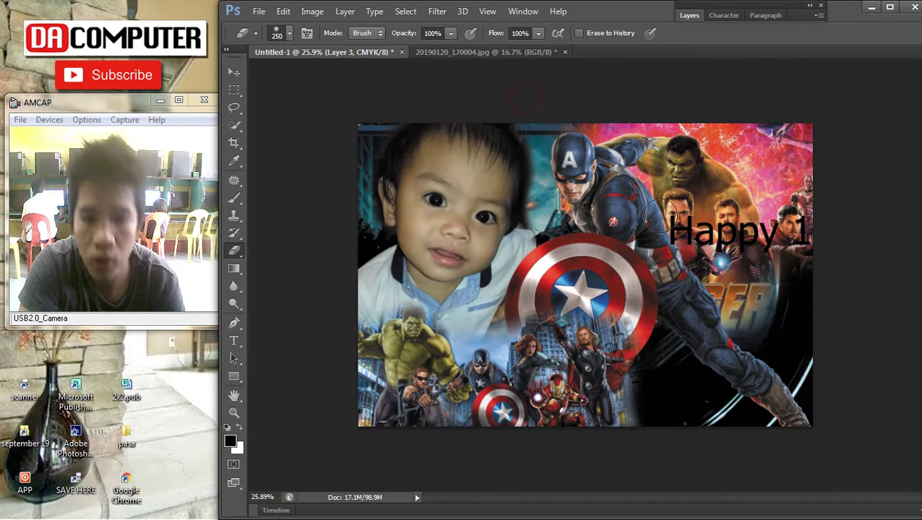
pyautogui.click(238, 72)
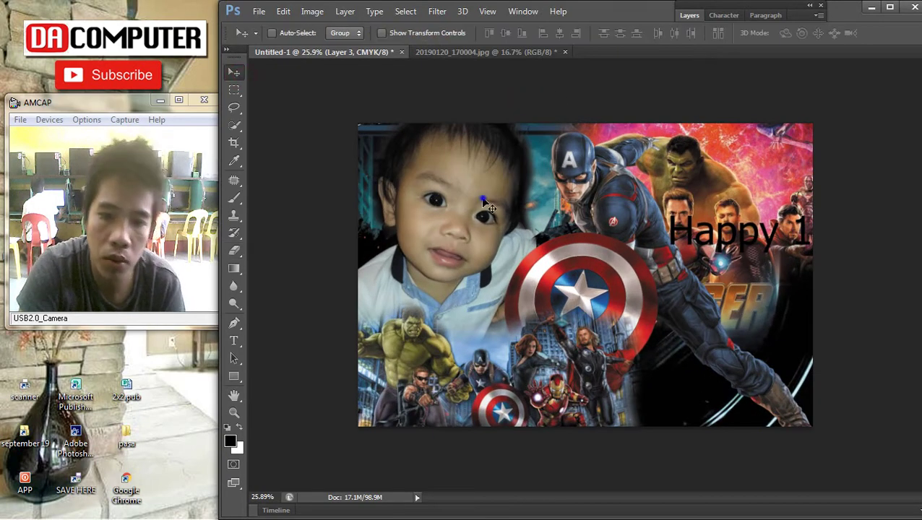
# Adjust the baby photo on Layer 3 with a CMYK Curves point at input 44 and output 42
pyautogui.rightClick(479, 198)
pyautogui.click(488, 207)
pyautogui.scroll(-2, 540, 243)
pyautogui.hotkey('ctrl', 'm')
pyautogui.moveTo(754, 279); pyautogui.dragTo(758, 284)
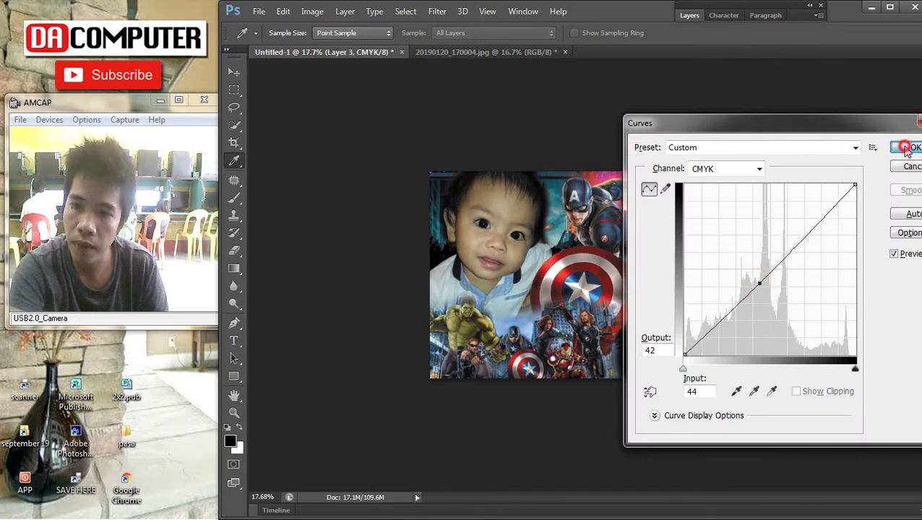
pyautogui.click(905, 147)
# Select the 7x5FT-Superhero backdrop layer and switch to the Chrome window with the "avenger background" image search
pyautogui.scroll(-2, 862, 355)
pyautogui.scroll(5, 737, 427)
pyautogui.rightClick(560, 359)
pyautogui.click(604, 366)
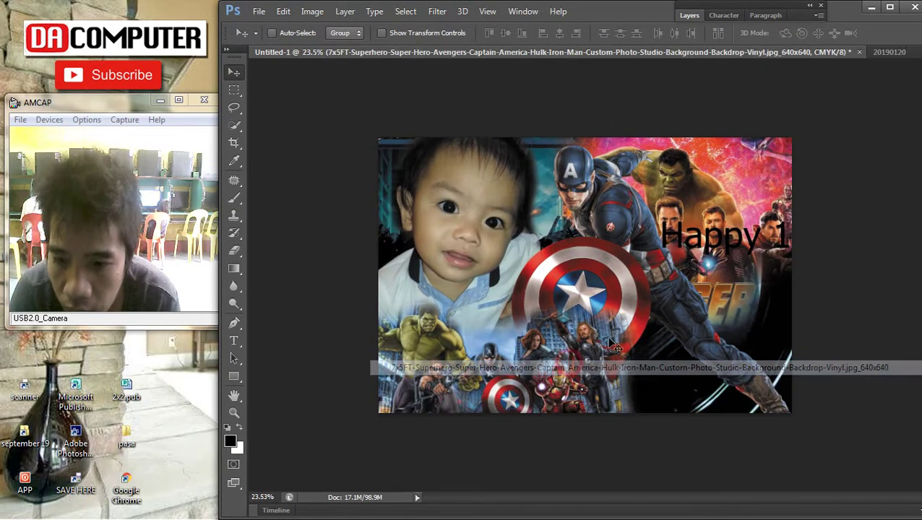
pyautogui.scroll(-3, 582, 369)
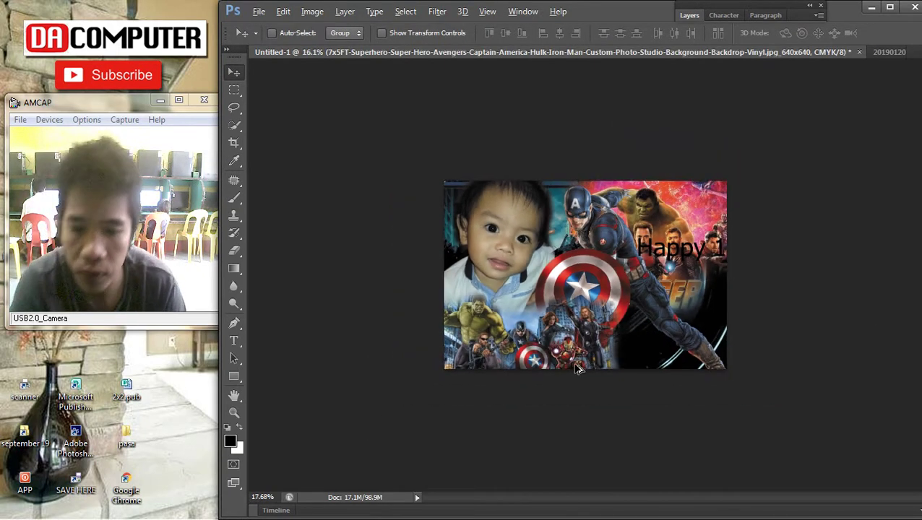
pyautogui.scroll(1, 582, 368)
pyautogui.click(907, 122)
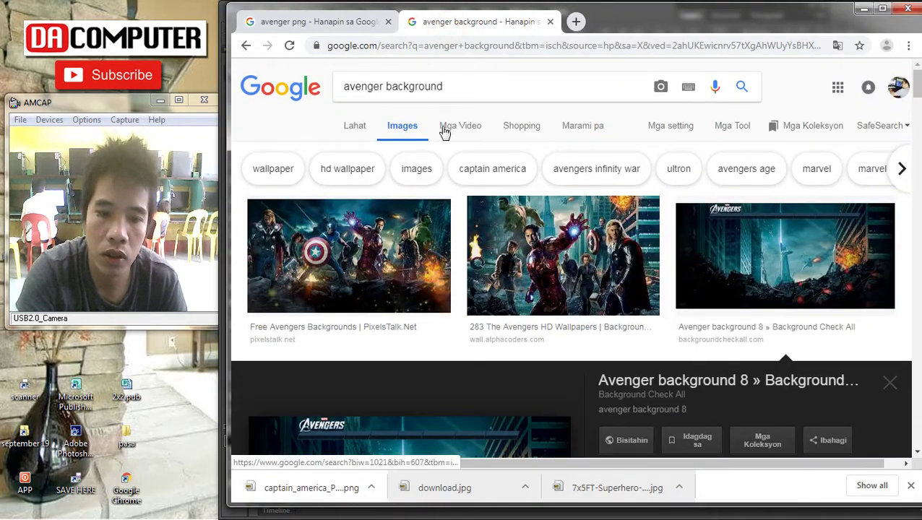
# Replace the image search query with "avenger shield" and run the search
pyautogui.tripleClick(477, 83)
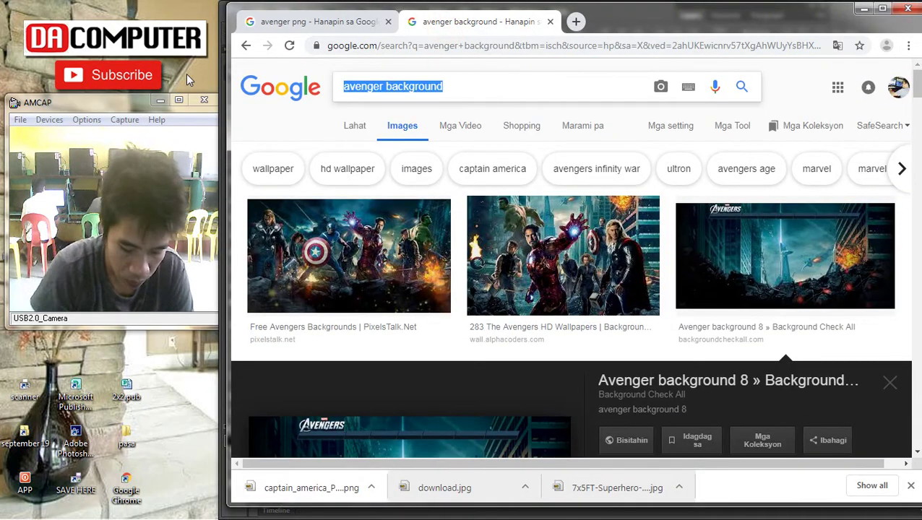
pyautogui.write('a')
pyautogui.press('Down')
pyautogui.press('BackSpace')
pyautogui.press('BackSpace')
pyautogui.press('BackSpace')
pyautogui.write('sh')
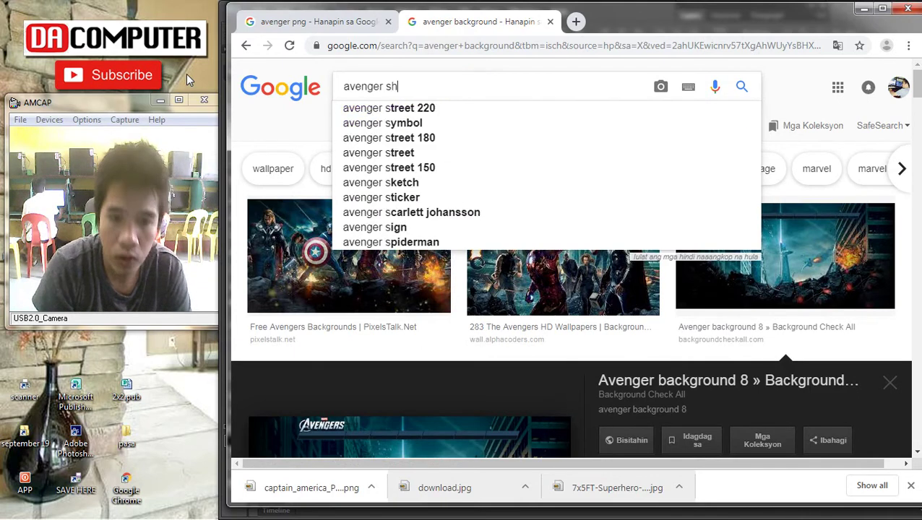
pyautogui.write('ield')
pyautogui.press('Return')
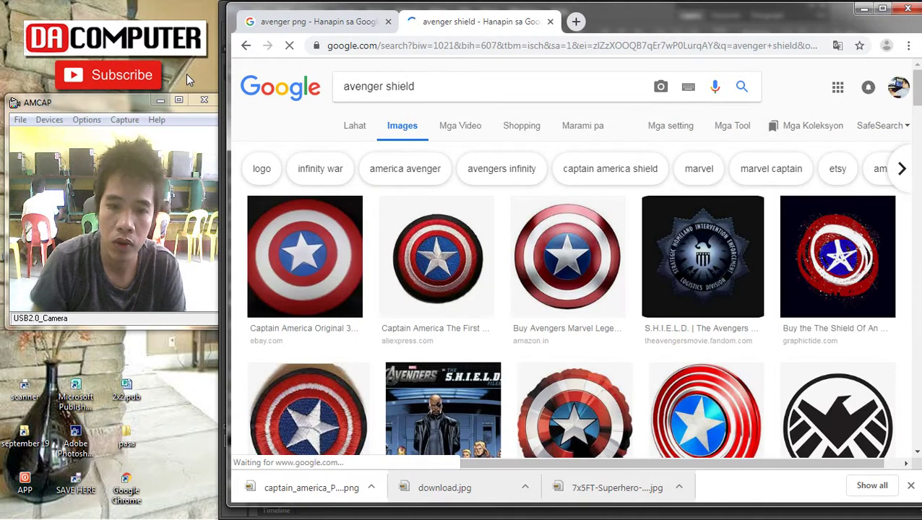
# Preview the 500 x 500 Marvel Legends Captain America shield among the related images and copy it
pyautogui.scroll(-3, 778, 337)
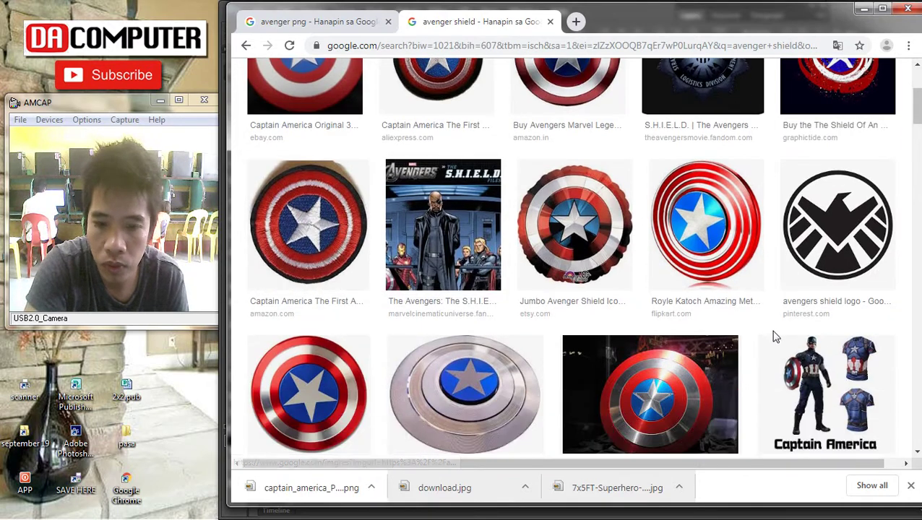
pyautogui.scroll(3, 759, 332)
pyautogui.click(589, 249)
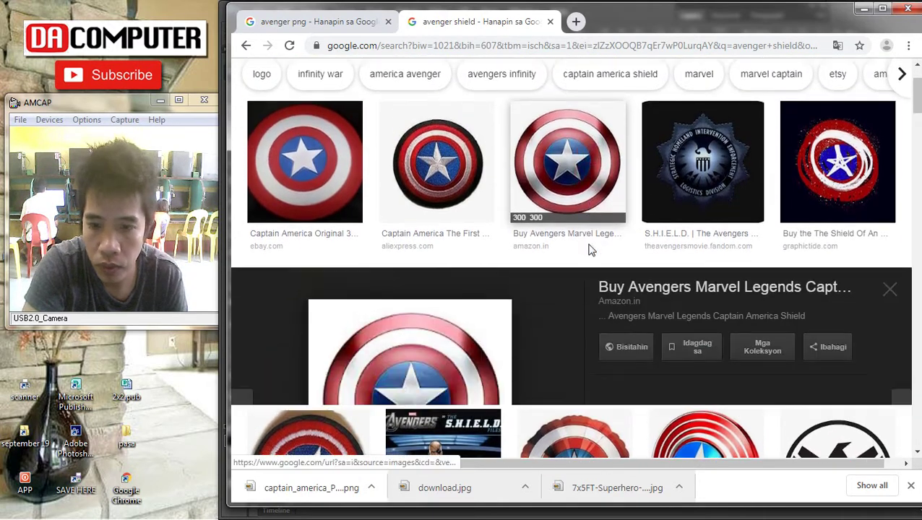
pyautogui.click(690, 310)
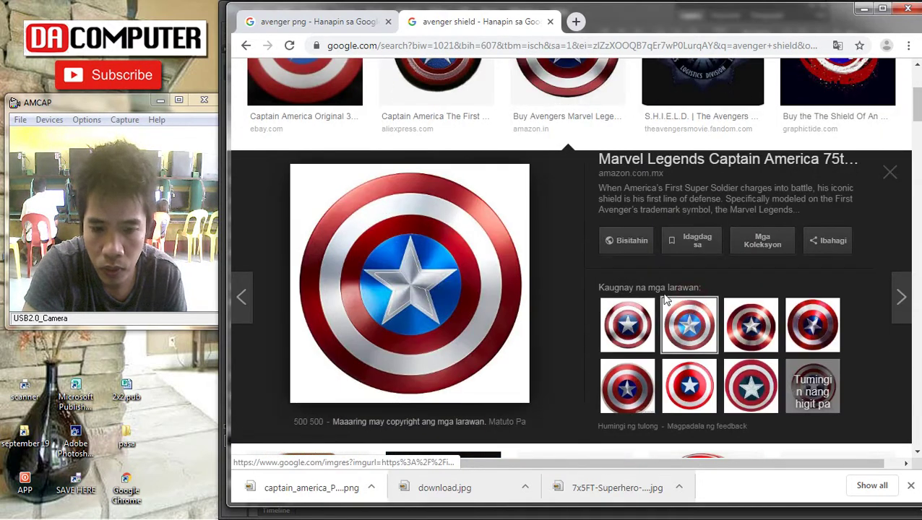
pyautogui.rightClick(418, 246)
pyautogui.click(455, 380)
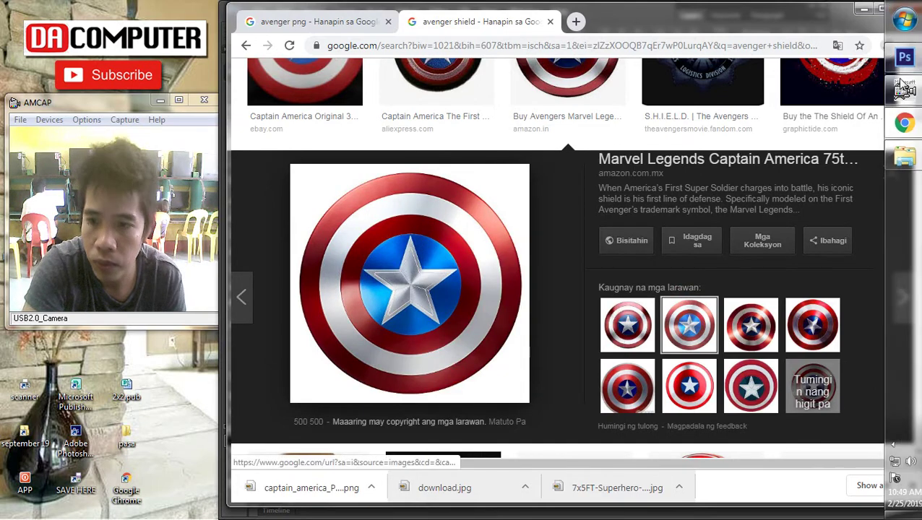
# Switch to Photoshop and paste the copied shield into the Untitled-1 layout
pyautogui.click(901, 61)
pyautogui.hotkey('ctrl', 'v')
pyautogui.hotkey('ctrl', '0')
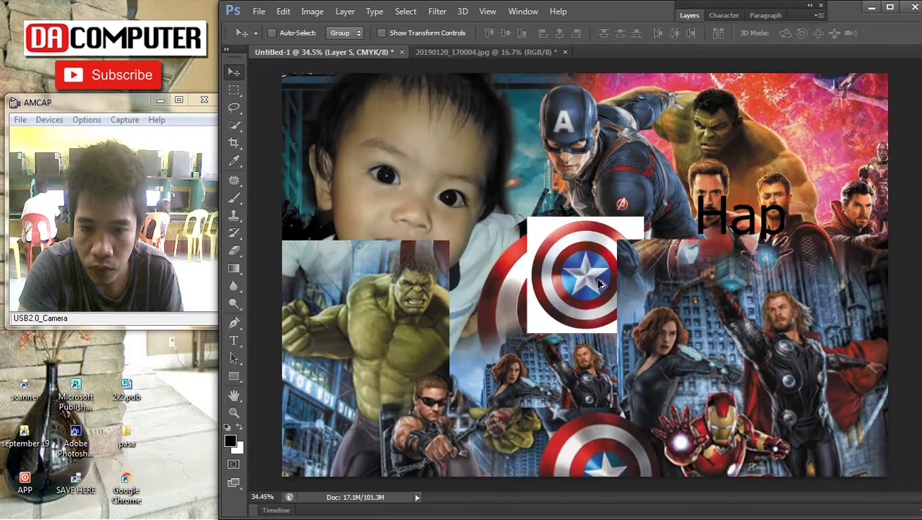
pyautogui.rightClick(750, 223)
pyautogui.click(756, 239)
pyautogui.moveTo(764, 245); pyautogui.dragTo(588, 133)
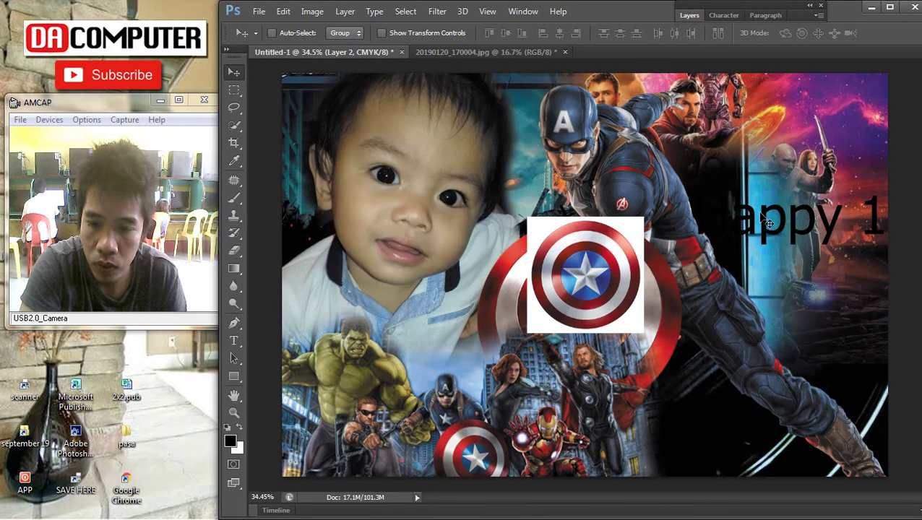
pyautogui.hotkey('ctrl', 'z')
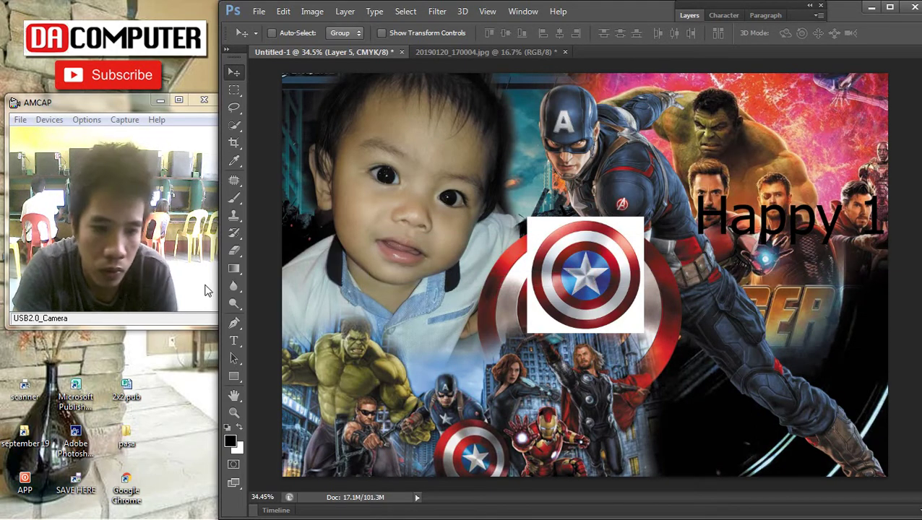
# Remove the white background around the pasted shield on Layer 5 with the Magic Eraser at tolerance 32
pyautogui.click(233, 251)
pyautogui.scroll(1, 654, 235)
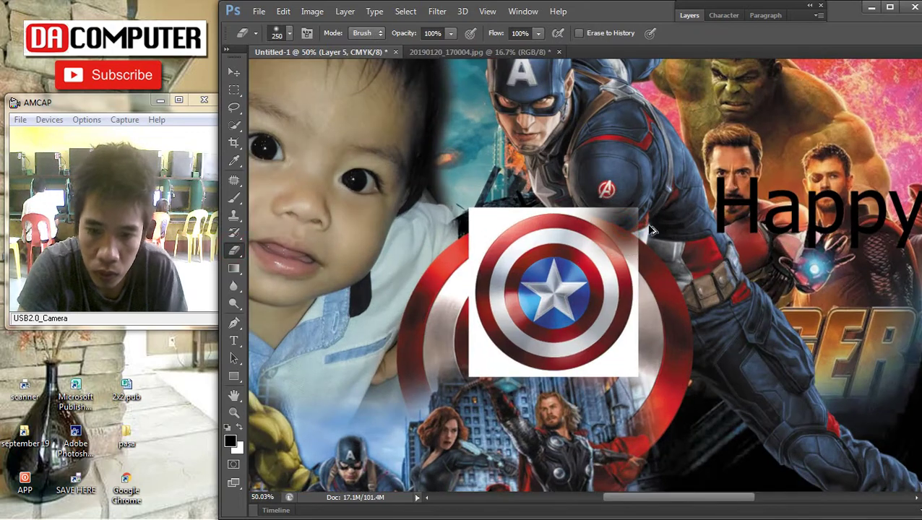
pyautogui.rightClick(230, 254)
pyautogui.click(273, 276)
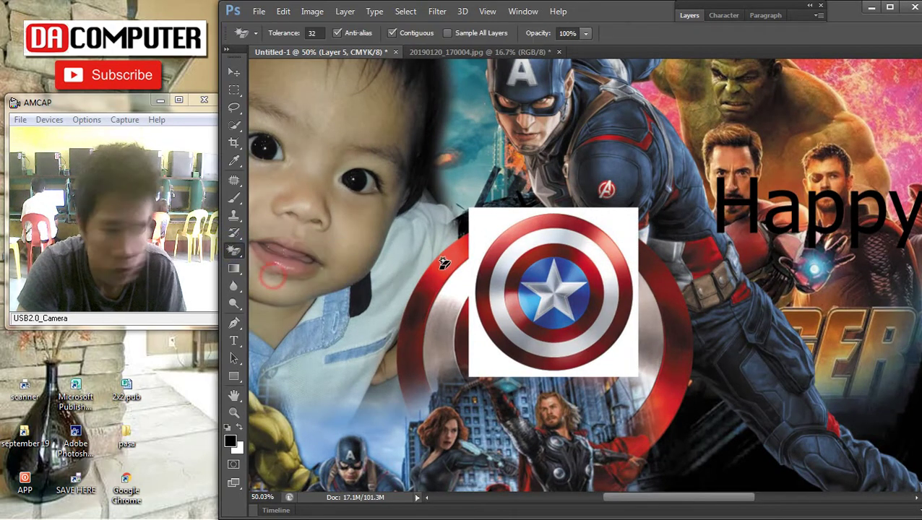
pyautogui.click(623, 227)
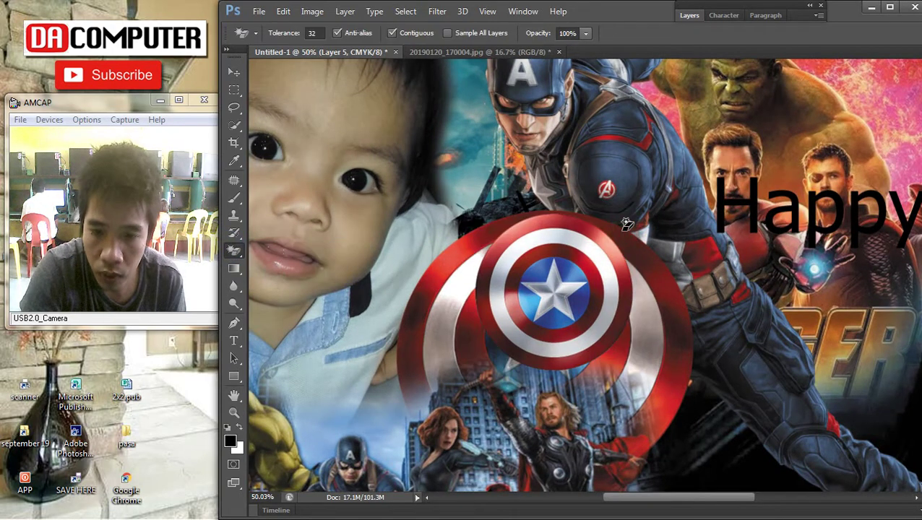
# Enlarge the Layer 5 shield slightly and place it at the layout's lower edge, below Captain America's outstretched leg
pyautogui.press('v')
pyautogui.hotkey('ctrl', '0')
pyautogui.moveTo(610, 279); pyautogui.dragTo(811, 280)
pyautogui.hotkey('ctrl', 't')
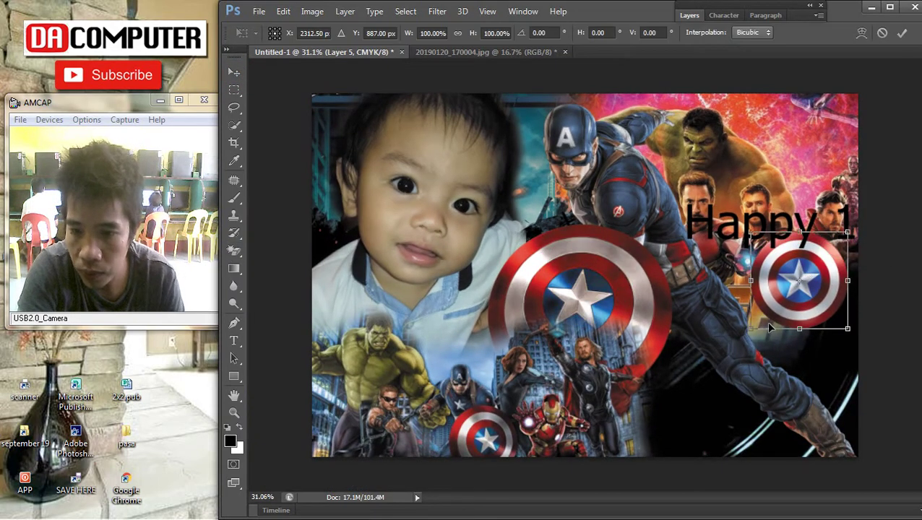
pyautogui.moveTo(751, 326); pyautogui.dragTo(723, 351)
pyautogui.press('Return')
pyautogui.rightClick(802, 295)
pyautogui.click(801, 293)
pyautogui.moveTo(801, 295); pyautogui.dragTo(706, 397)
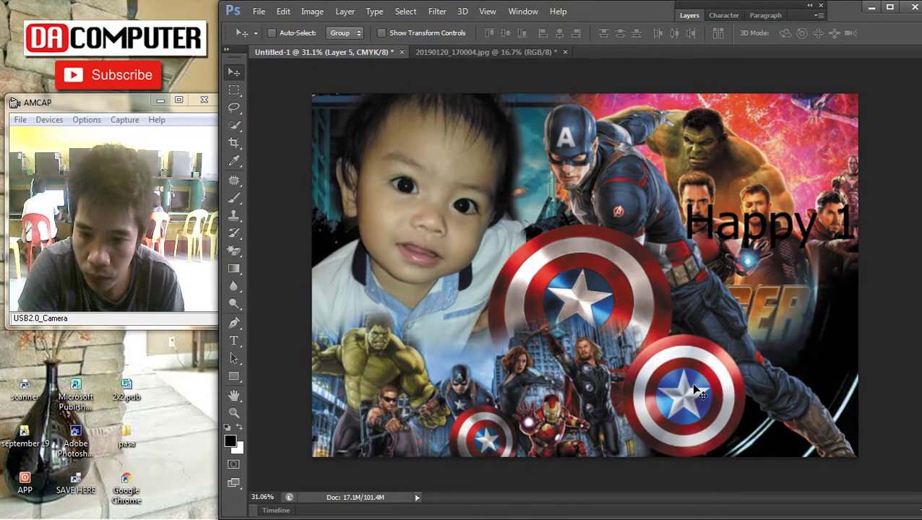
# Select the captain_america_PNG27 layer and bring it to the front of the stack
pyautogui.scroll(1, 693, 390)
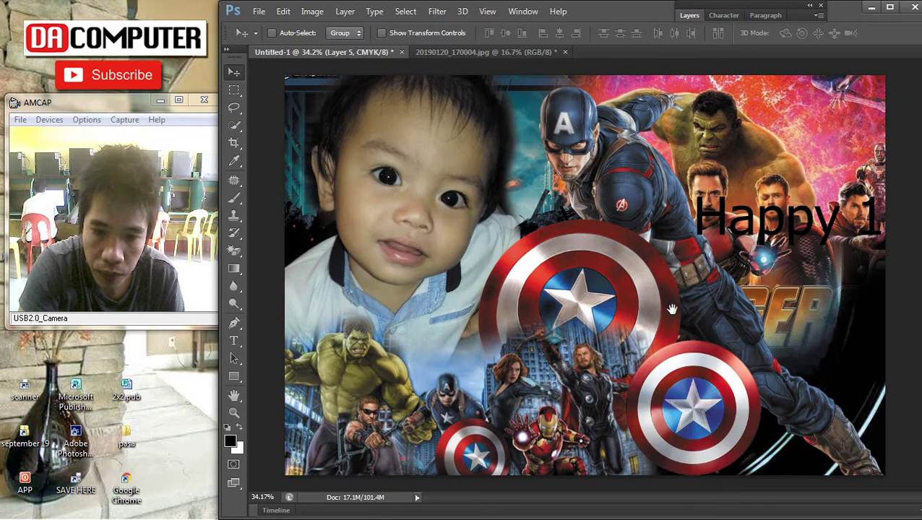
pyautogui.rightClick(604, 253)
pyautogui.click(609, 250)
pyautogui.click(345, 10)
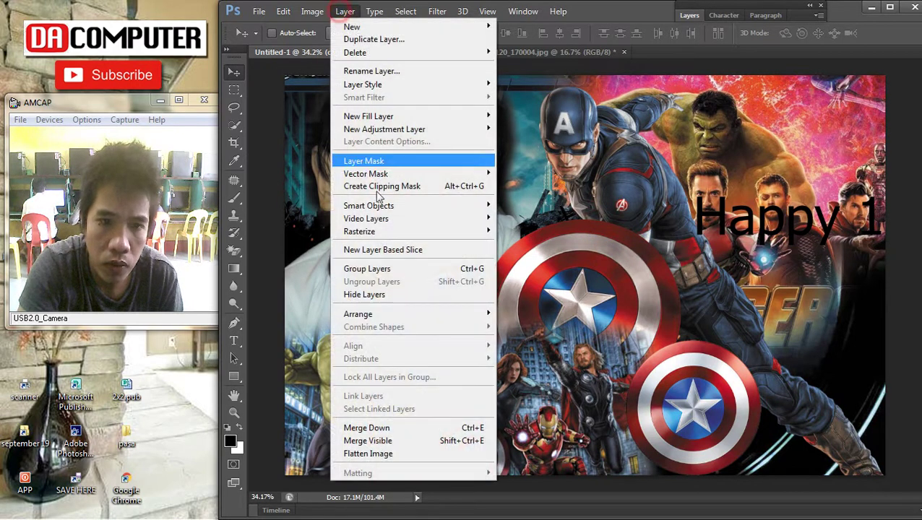
pyautogui.moveTo(371, 319)
pyautogui.click(517, 315)
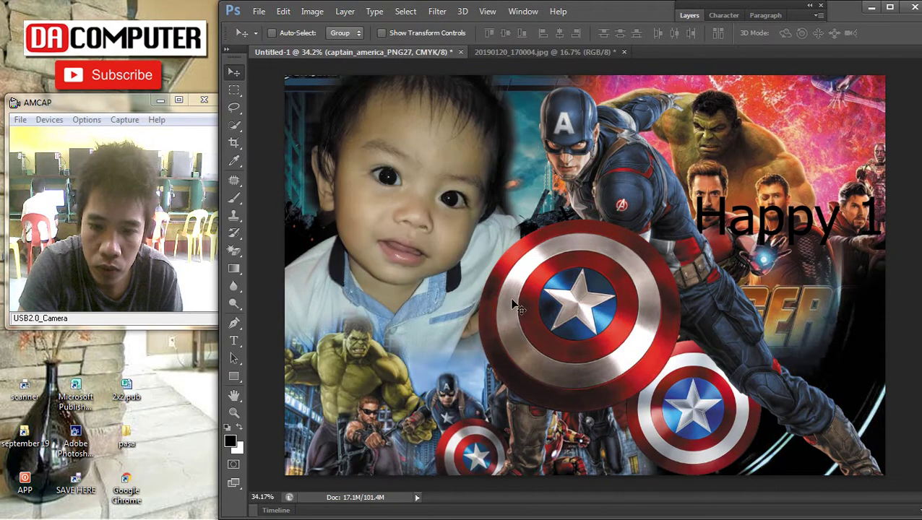
# Select the 7x5FT-Superhero group picture and scale it down to about 69% from its lower-right corner
pyautogui.rightClick(417, 417)
pyautogui.click(423, 420)
pyautogui.hotkey('ctrl', 'shift', ']')
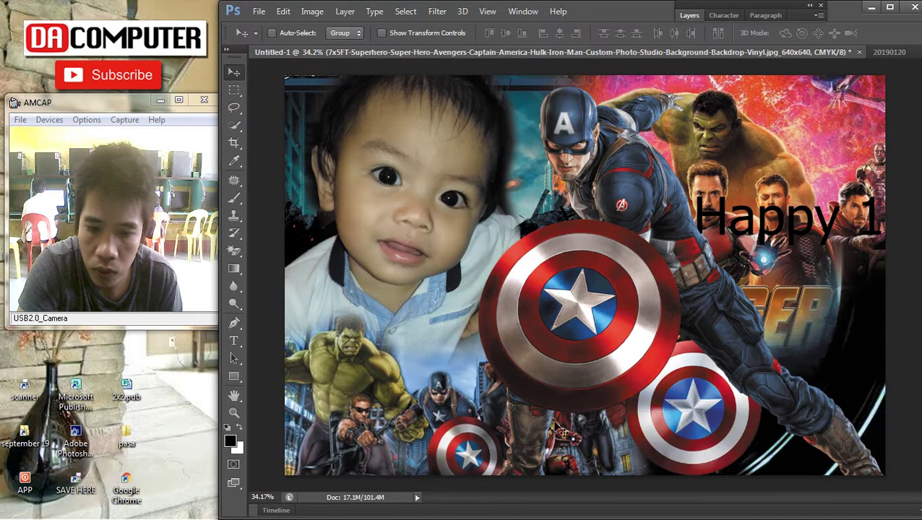
pyautogui.hotkey('ctrl', 't')
pyautogui.scroll(-3, 656, 460)
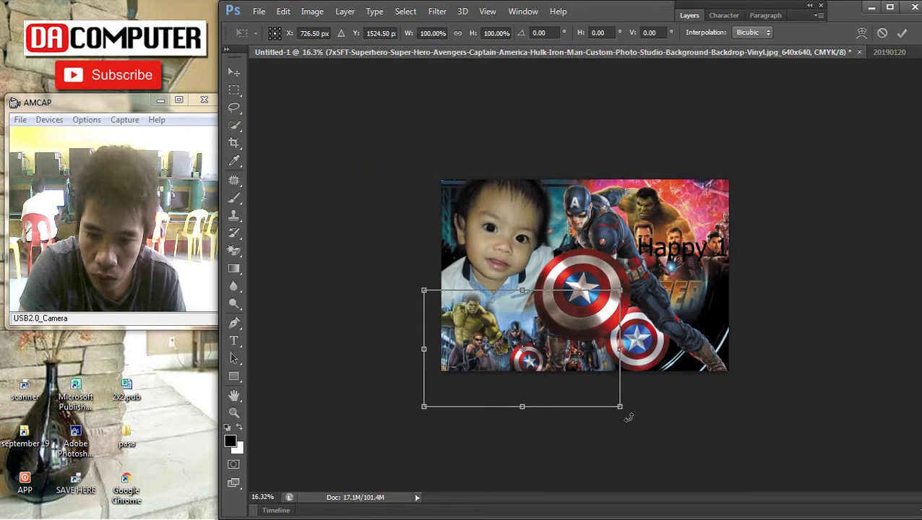
pyautogui.moveTo(582, 388); pyautogui.dragTo(555, 380)
pyautogui.hotkey('ctrl', 'z')
pyautogui.moveTo(620, 407); pyautogui.dragTo(558, 370)
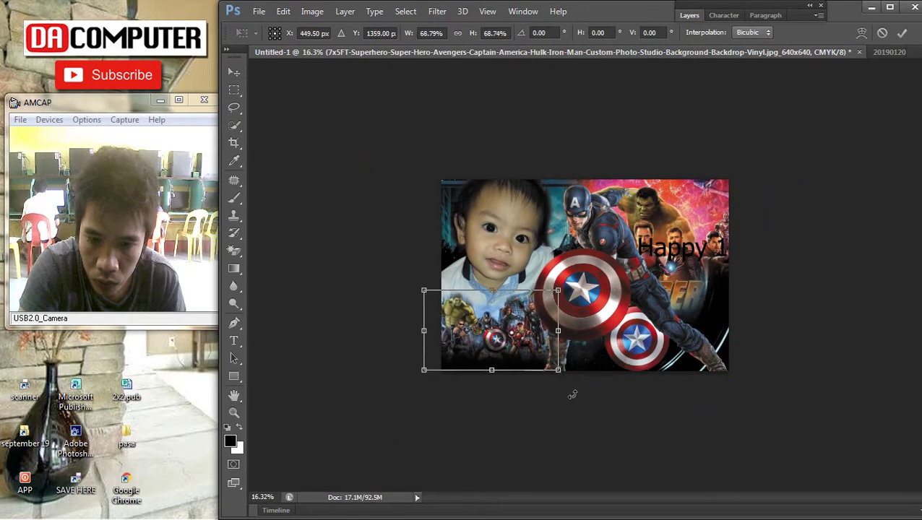
# Stretch the superhero group picture to about 75.6% height and narrow it to about 66.3% width
pyautogui.scroll(3, 578, 390)
pyautogui.scroll(-2, 514, 396)
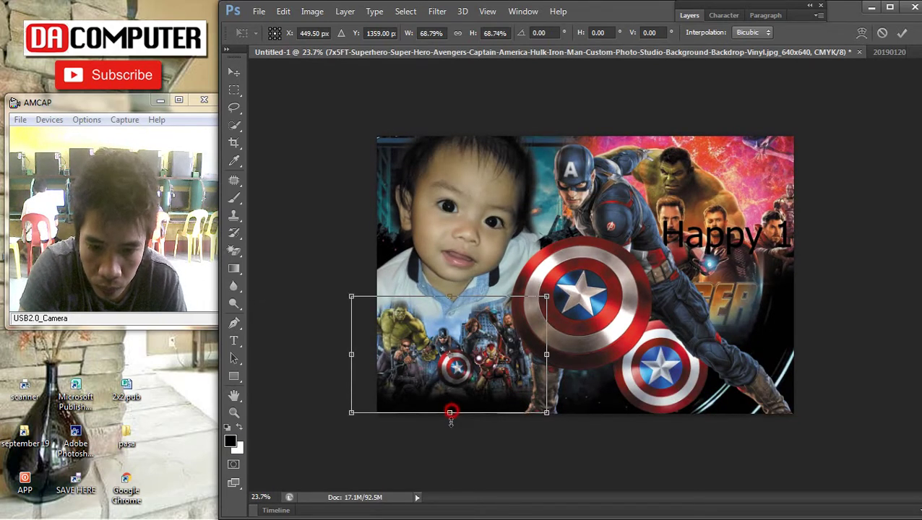
pyautogui.moveTo(450, 412); pyautogui.dragTo(451, 429)
pyautogui.moveTo(547, 297); pyautogui.dragTo(538, 302)
pyautogui.moveTo(538, 367); pyautogui.dragTo(541, 367)
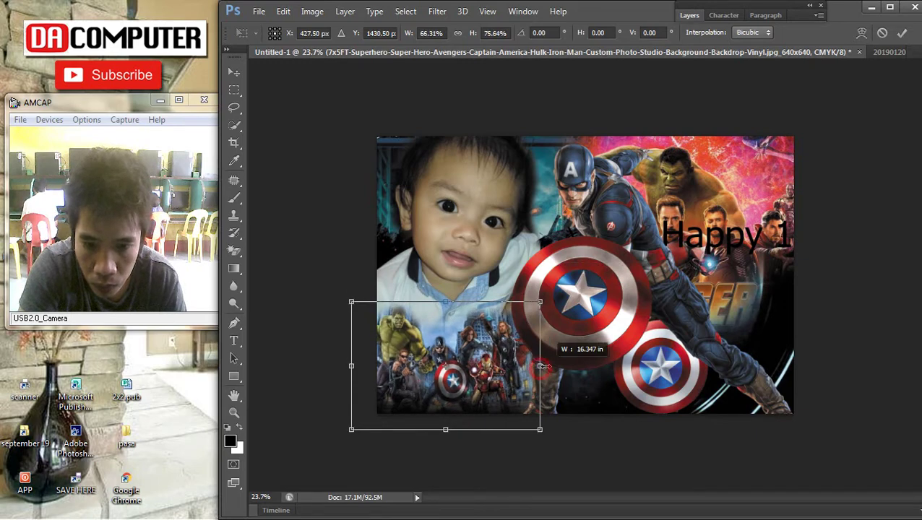
pyautogui.press('Return')
# Select Layer 5, the small shield, and bring it to the front of the stack
pyautogui.scroll(-3, 512, 333)
pyautogui.scroll(5, 699, 414)
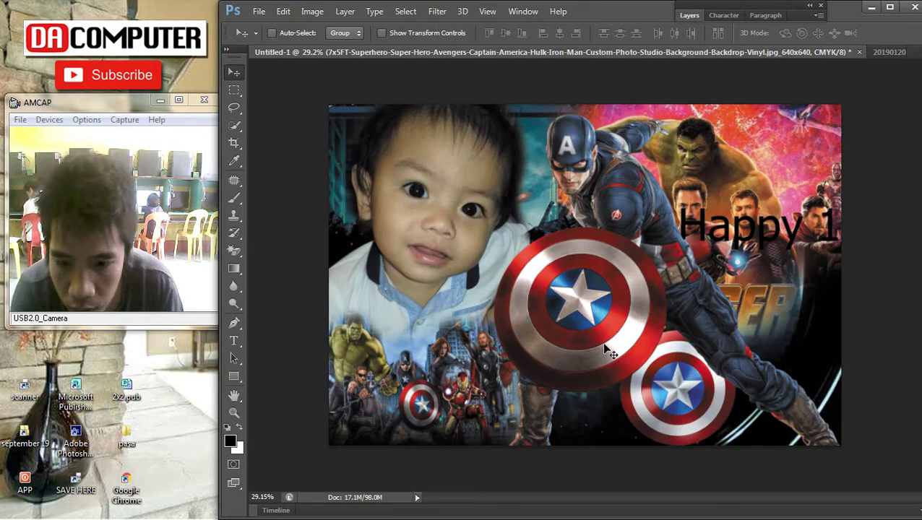
pyautogui.rightClick(672, 376)
pyautogui.click(674, 383)
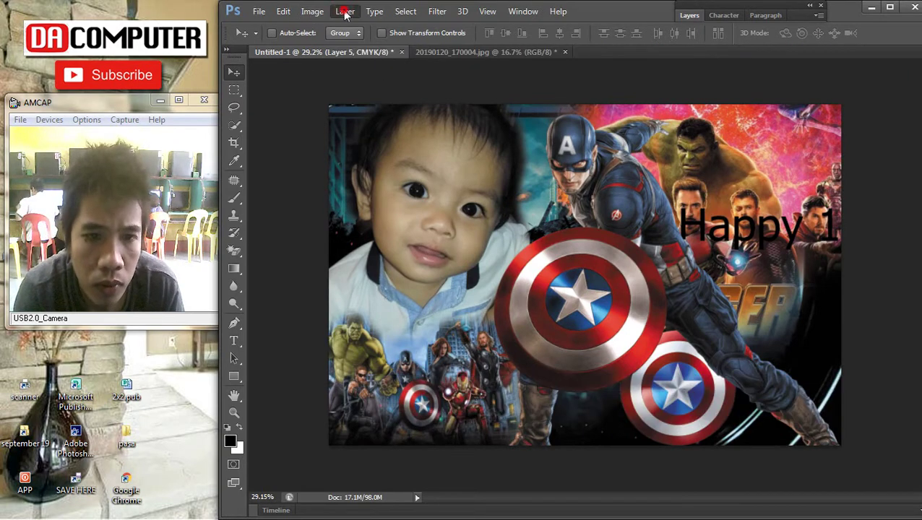
pyautogui.click(345, 11)
pyautogui.moveTo(399, 315)
pyautogui.click(516, 313)
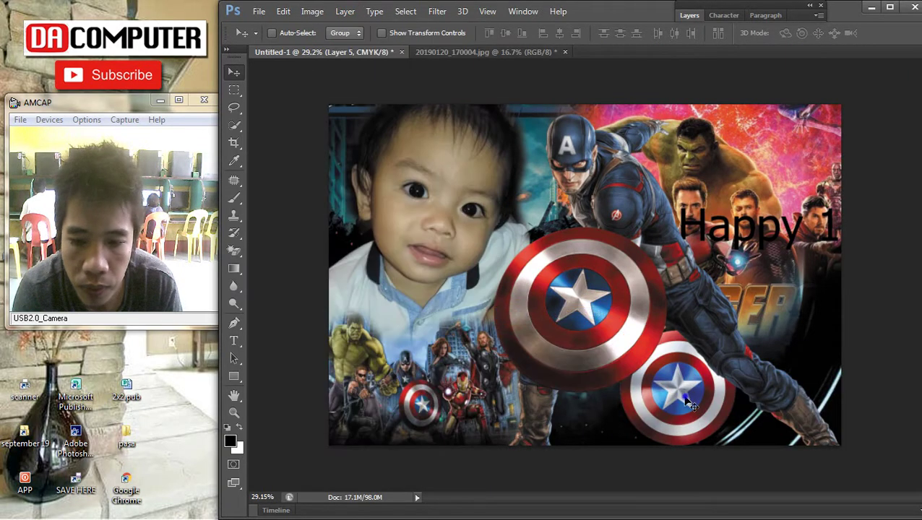
# Shrink the small shield slightly and duplicate it twice, over Captain America's lower leg and near the layout's right edge
pyautogui.rightClick(687, 403)
pyautogui.click(683, 377)
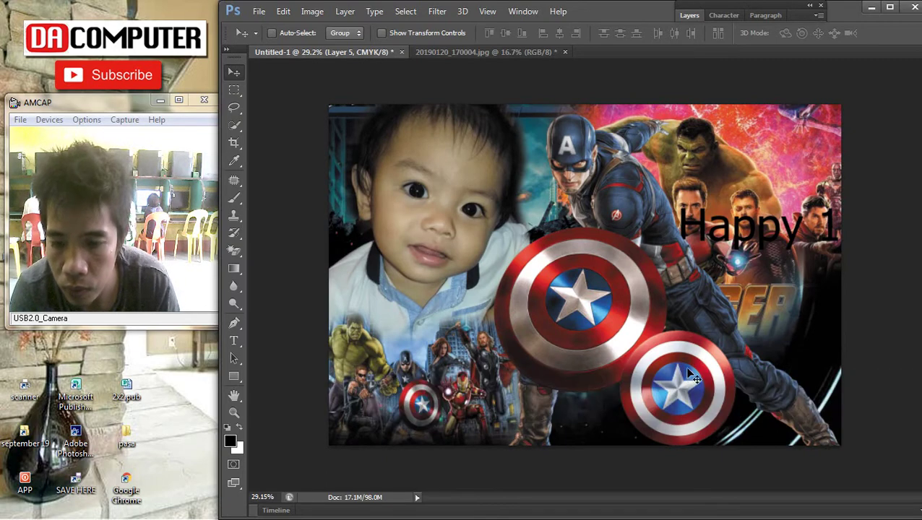
pyautogui.hotkey('ctrl', 't')
pyautogui.moveTo(733, 447); pyautogui.dragTo(716, 427)
pyautogui.moveTo(684, 380); pyautogui.dragTo(806, 264)
pyautogui.press('Return')
pyautogui.hotkey('ctrl', '-')
pyautogui.hotkey('ctrl', '+')
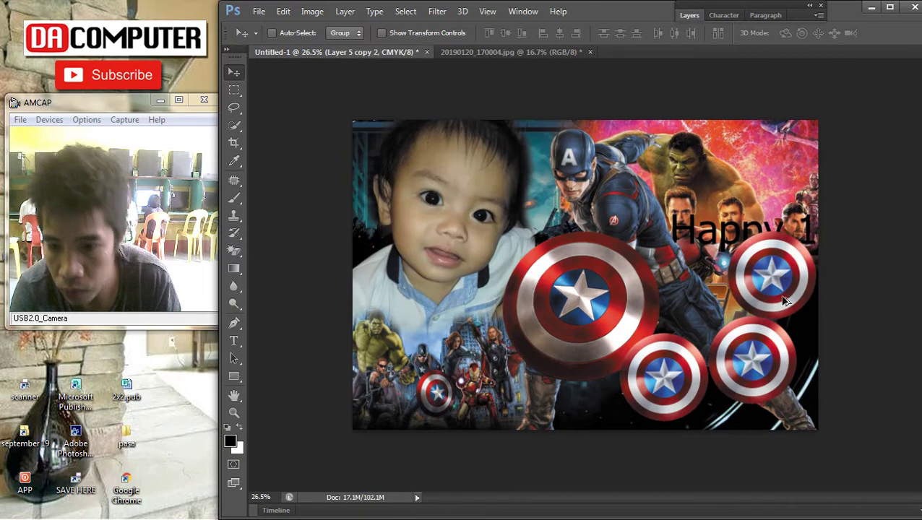
# Select the "Happy 1st Birthday" text layer and move it to the layout's upper edge, starting beside the baby's head
pyautogui.hotkey('ctrl', '+')
pyautogui.rightClick(810, 265)
pyautogui.click(809, 274)
pyautogui.rightClick(713, 211)
pyautogui.click(756, 200)
pyautogui.rightClick(728, 224)
pyautogui.click(746, 233)
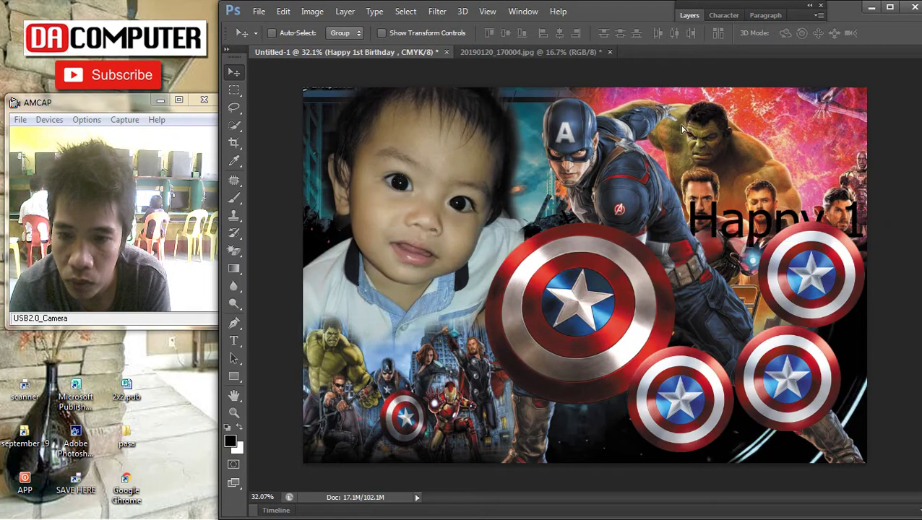
pyautogui.moveTo(750, 230); pyautogui.dragTo(686, 134)
pyautogui.moveTo(715, 194); pyautogui.dragTo(613, 185)
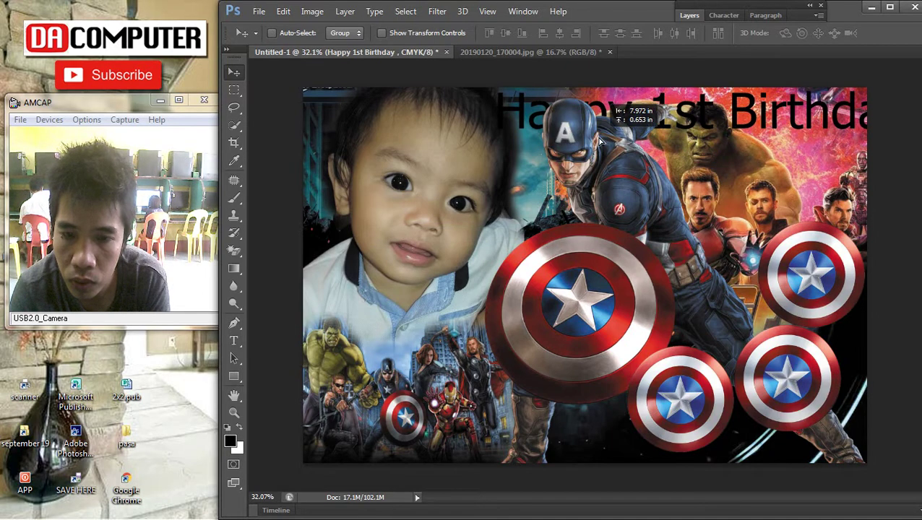
# Bring the "Happy 1st Birthday" text layer to the front, above Captain America
pyautogui.click(344, 11)
pyautogui.moveTo(434, 314)
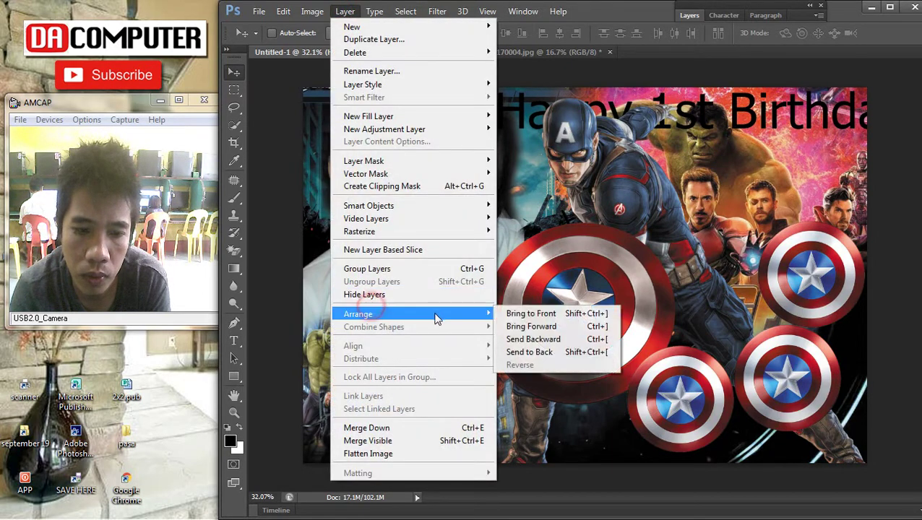
pyautogui.click(515, 313)
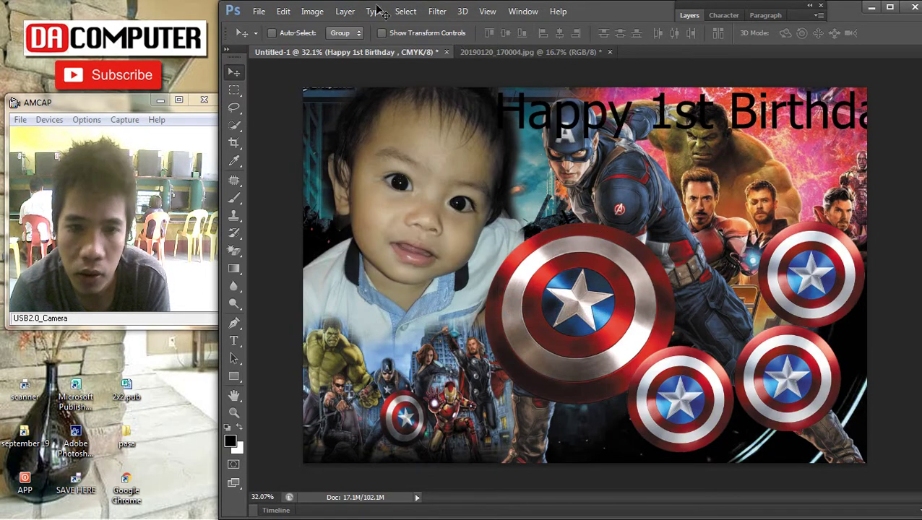
pyautogui.click(333, 11)
pyautogui.click(588, 205)
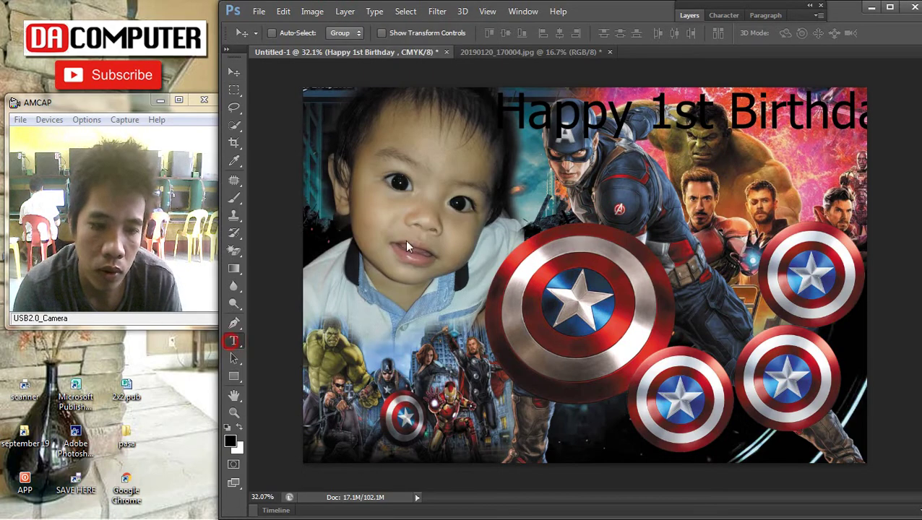
# Select all of the "Happy 1st Birthday" text and set its font to Eurostile
pyautogui.click(233, 340)
pyautogui.click(654, 109)
pyautogui.hotkey('ctrl', 'a')
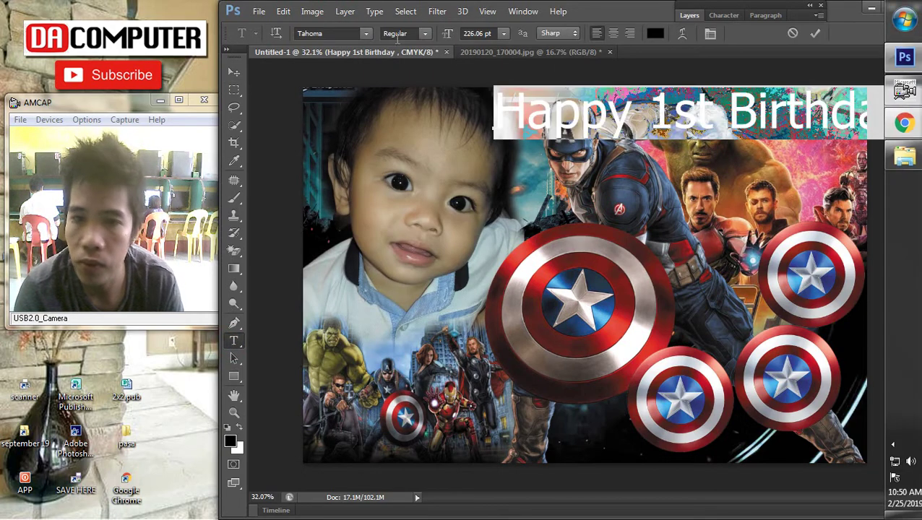
pyautogui.click(367, 34)
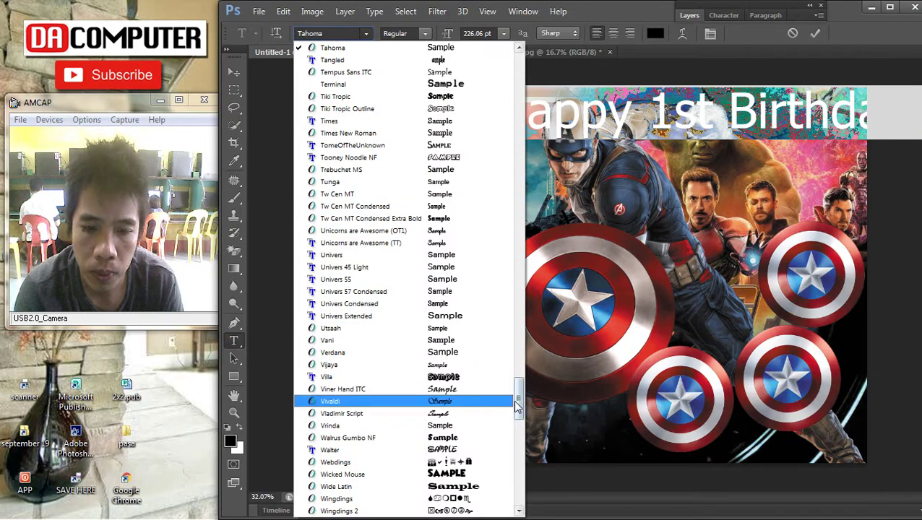
pyautogui.moveTo(516, 396); pyautogui.dragTo(530, 208)
pyautogui.scroll(1, 464, 119)
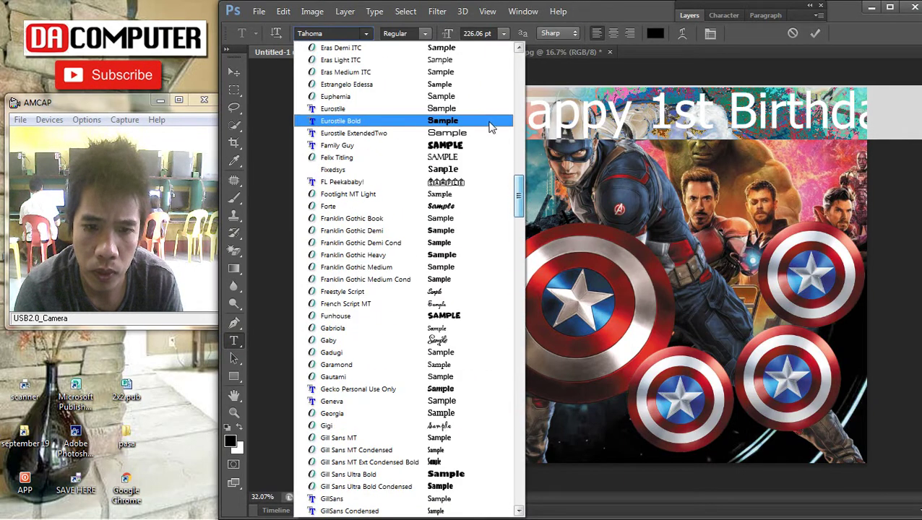
pyautogui.click(463, 114)
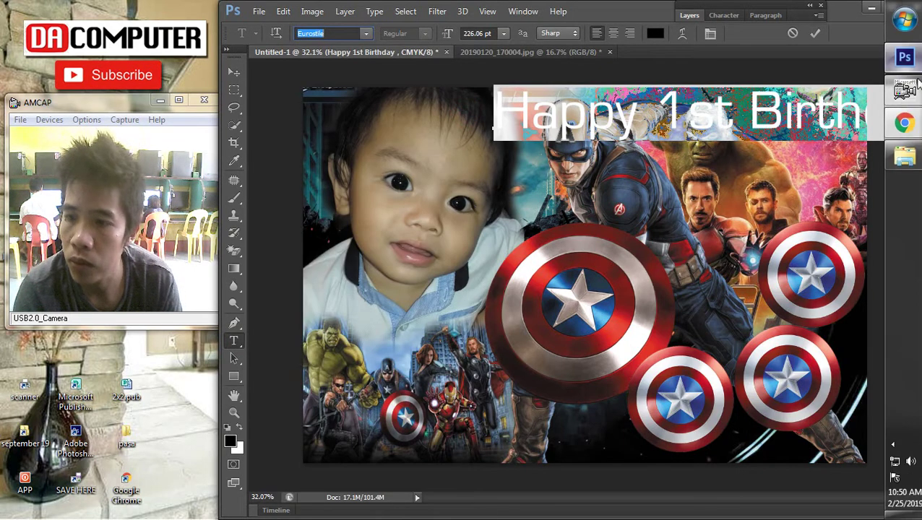
# Switch to Chrome and search Google for "avengers font" in a new browser tab
pyautogui.click(901, 123)
pyautogui.click(577, 22)
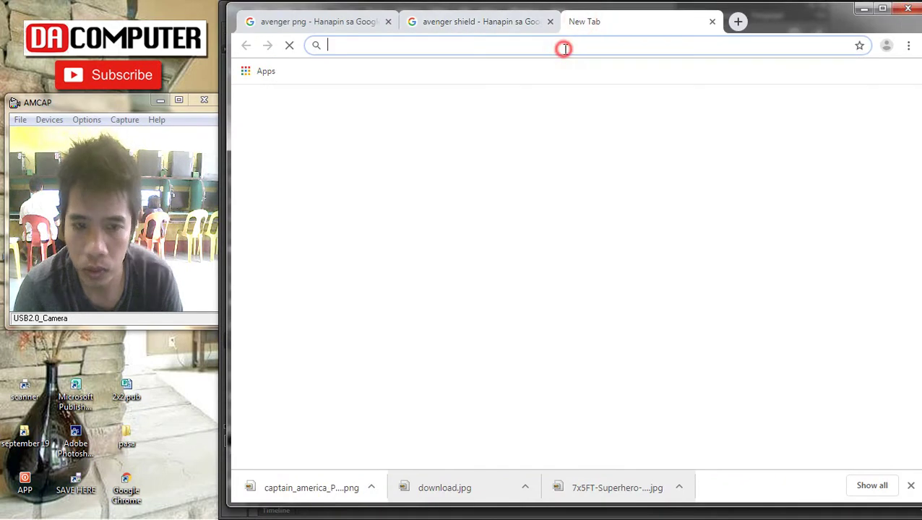
pyautogui.write('go')
pyautogui.press('Return')
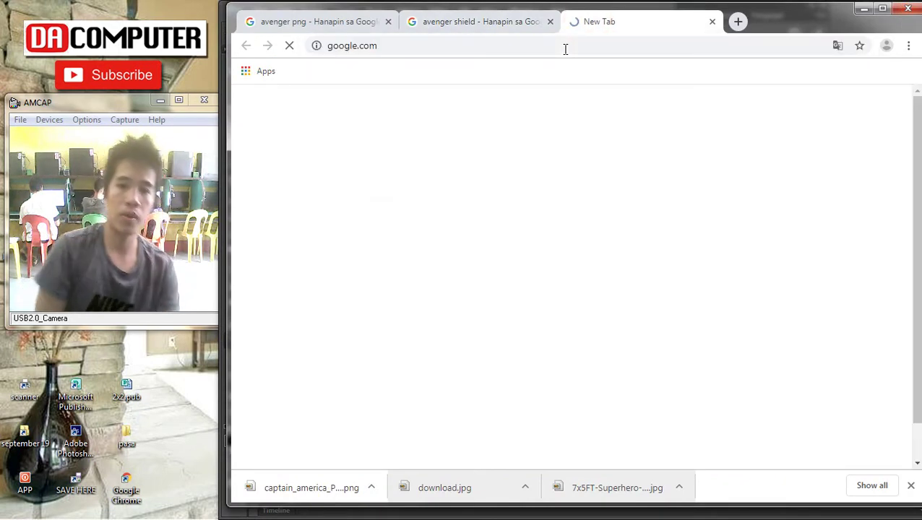
pyautogui.write('avenger')
pyautogui.press('Down')
pyautogui.press('Down')
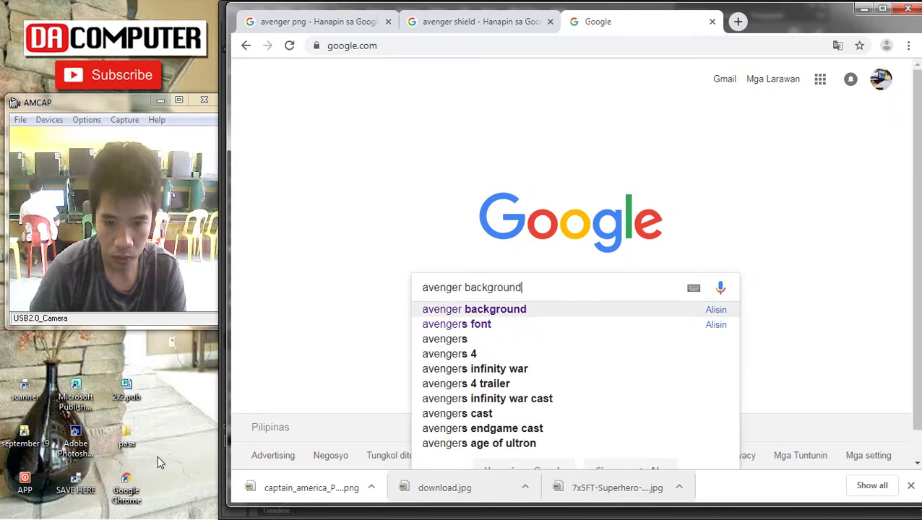
pyautogui.press('Return')
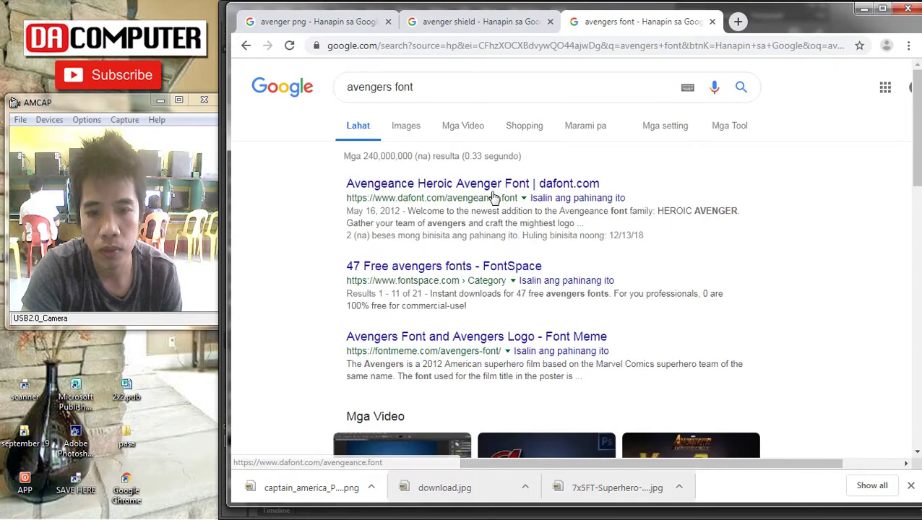
# Open the Avengeance Heroic Avenger page on dafont.com and download the font as avengeance.zip
pyautogui.click(499, 184)
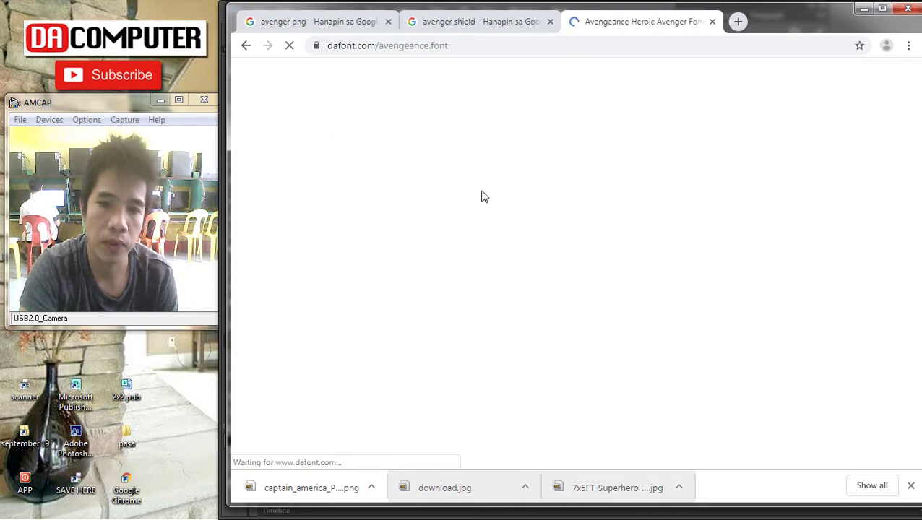
pyautogui.scroll(-2, 578, 253)
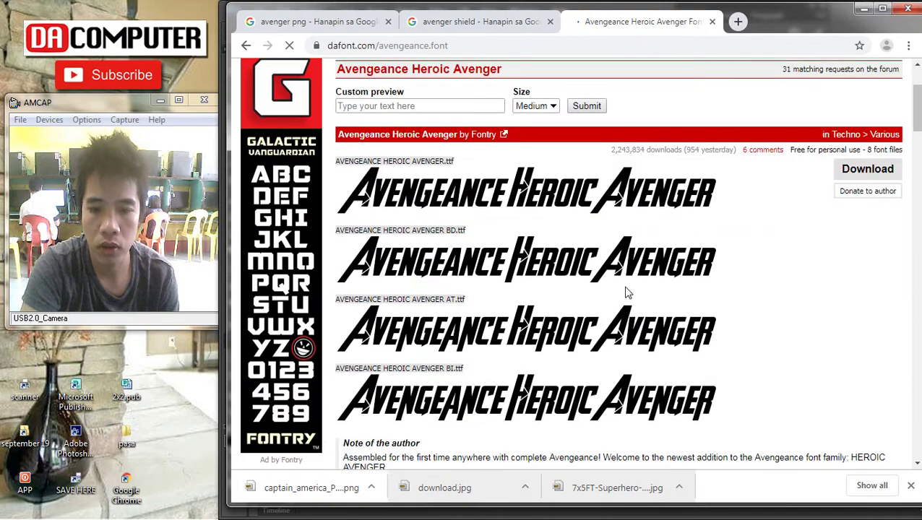
pyautogui.click(858, 169)
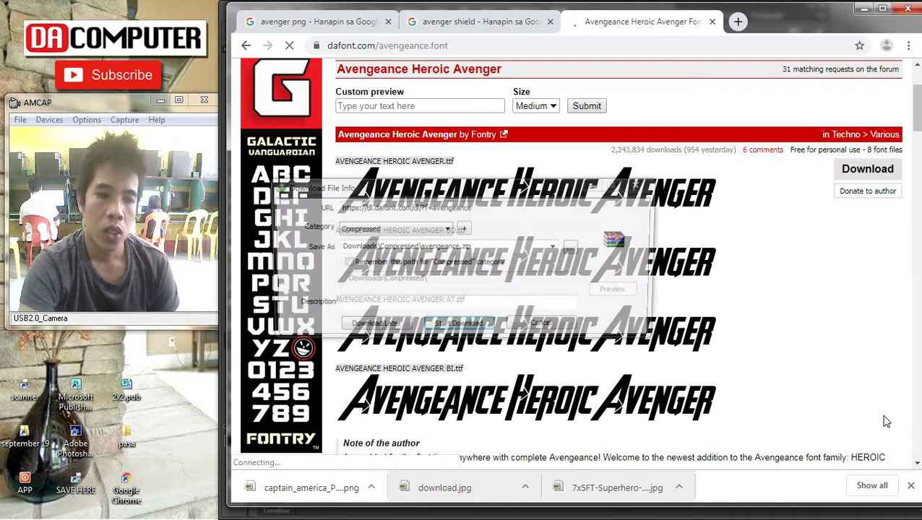
pyautogui.click(470, 331)
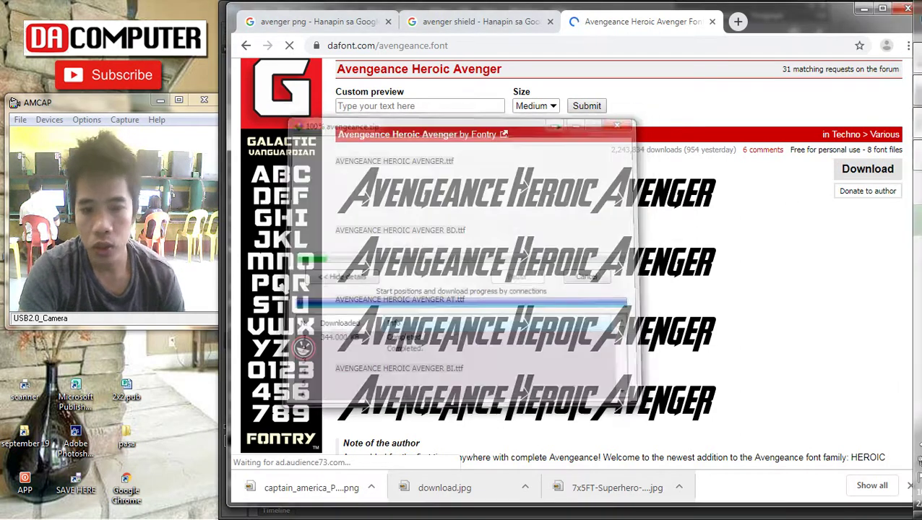
# Open the Compressed folder holding avengeance.zip via Internet Download Manager, and close the download manager
pyautogui.click(894, 444)
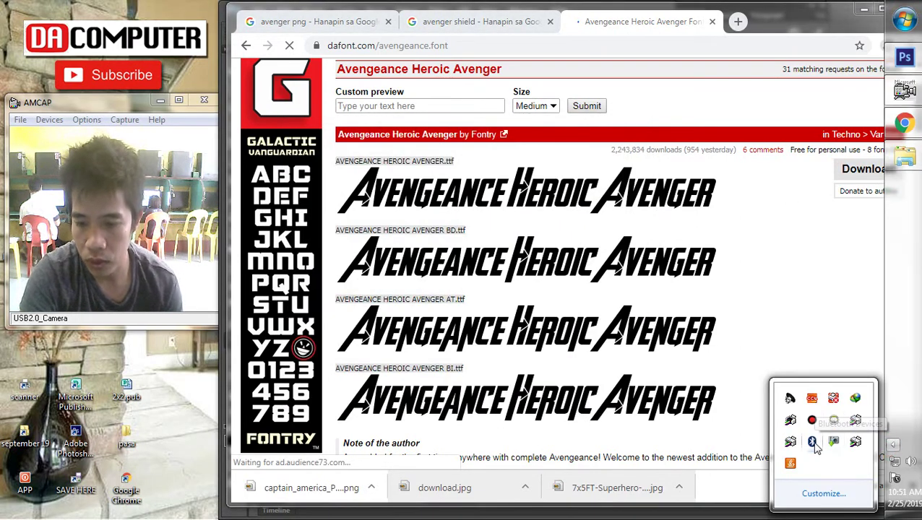
pyautogui.click(853, 400)
pyautogui.rightClick(449, 390)
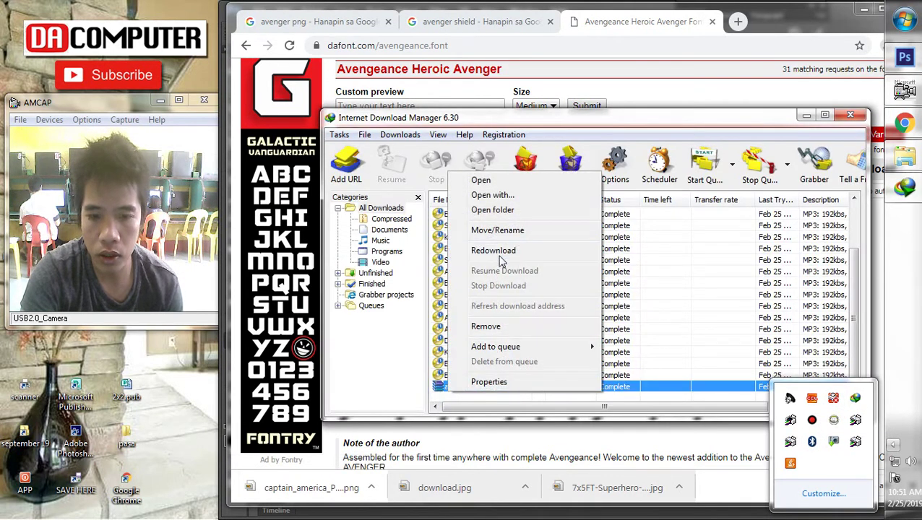
pyautogui.click(527, 154)
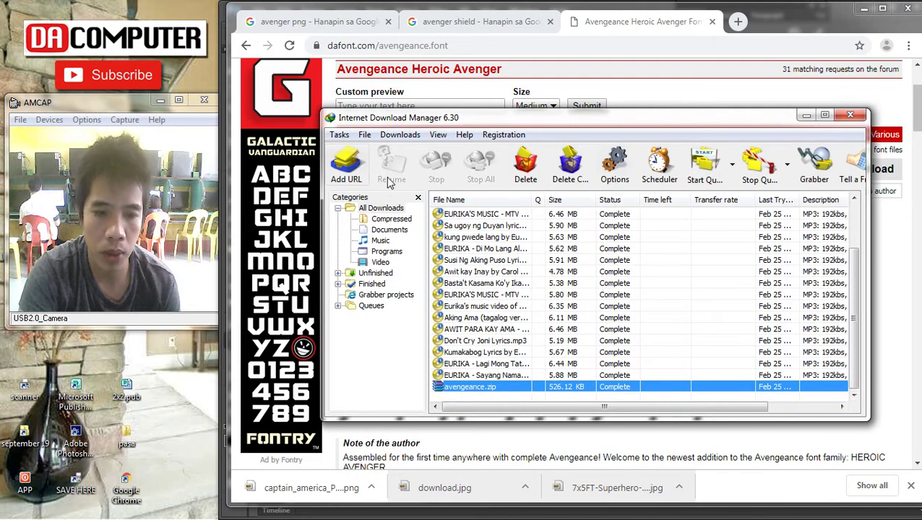
pyautogui.click(852, 117)
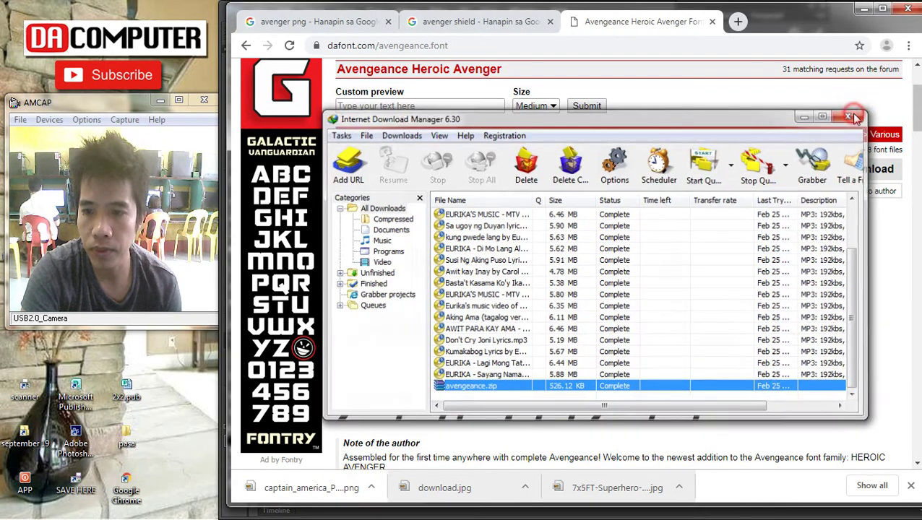
pyautogui.moveTo(903, 156)
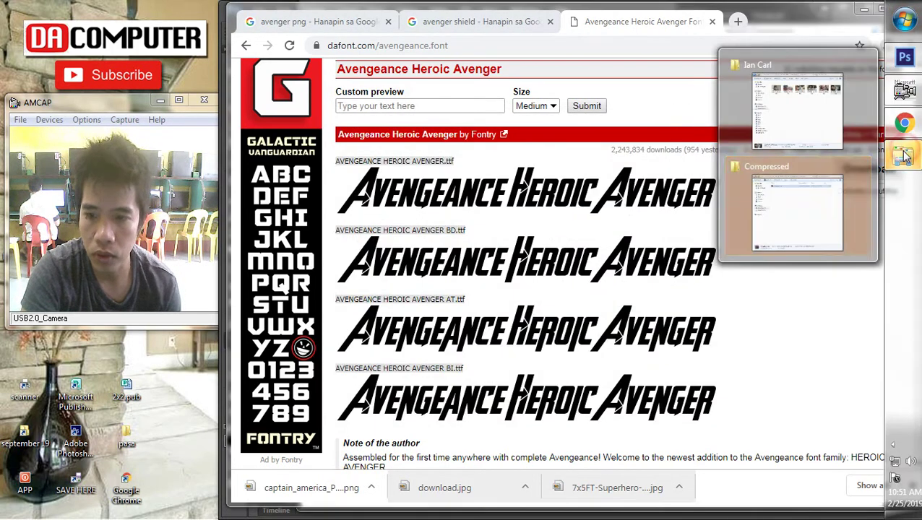
pyautogui.click(812, 217)
# Extract avengeance.zip into its own avengeance folder and open that folder
pyautogui.rightClick(450, 96)
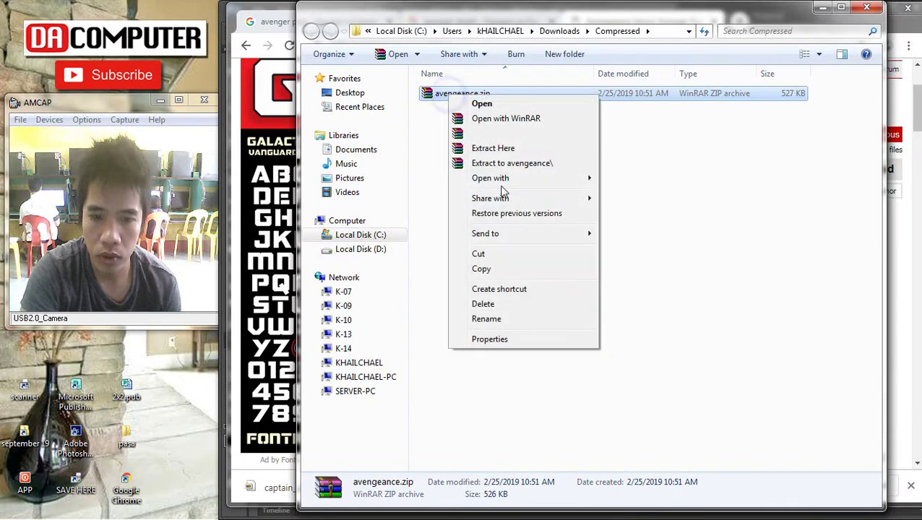
pyautogui.click(536, 163)
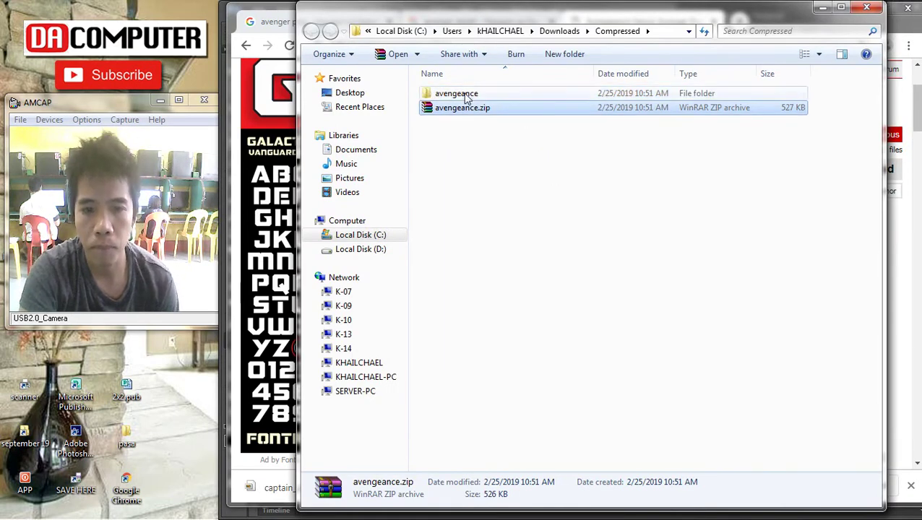
pyautogui.doubleClick(466, 93)
# Copy the eight Avengeance Heroic Avenger font files together with AVENGEANCE_HEROIC_720_001.png and PersonalUseEULA_AVENGEANCE.txt
pyautogui.click(556, 93)
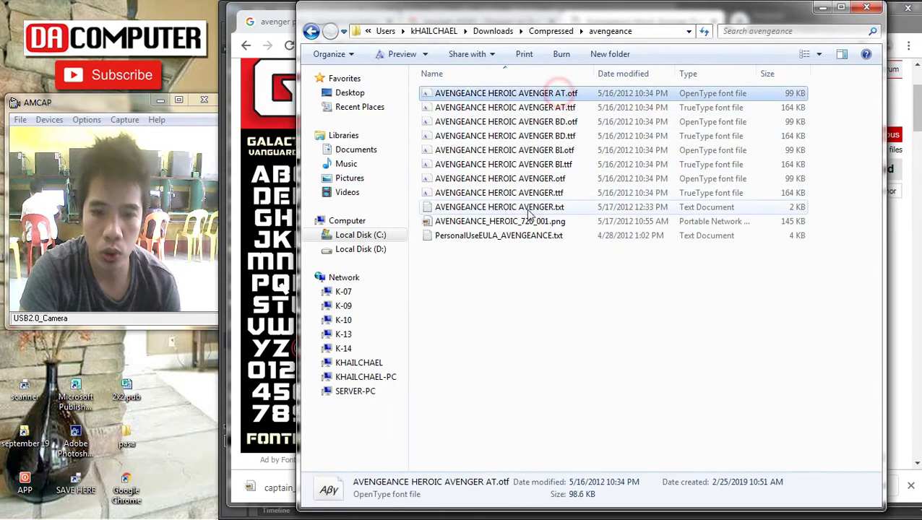
pyautogui.keyDown('shift'); pyautogui.click(526, 195); pyautogui.keyUp('shift')
pyautogui.keyDown('ctrl'); pyautogui.click(525, 222); pyautogui.keyUp('ctrl')
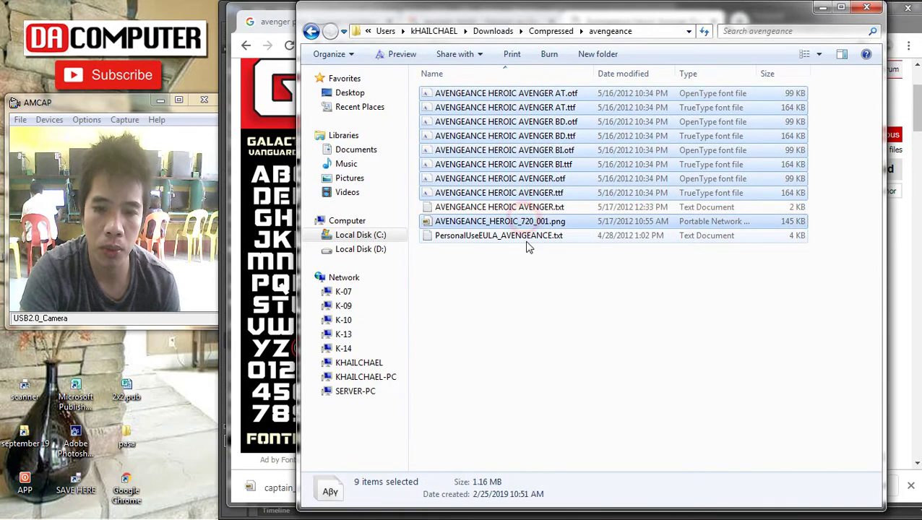
pyautogui.keyDown('ctrl'); pyautogui.click(529, 236); pyautogui.keyUp('ctrl')
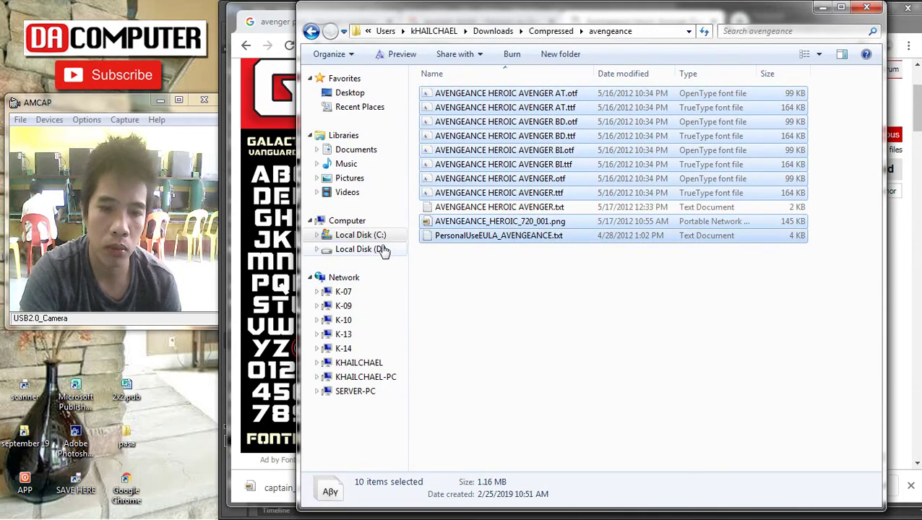
# Paste the copied Avengeance files into the Fonts folder inside Windows on Local Disk (C:)
pyautogui.click(365, 234)
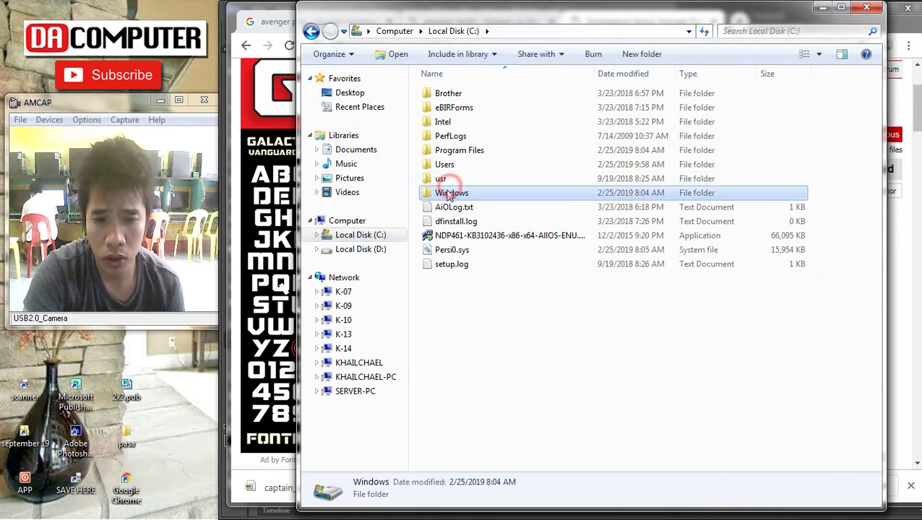
pyautogui.doubleClick(449, 193)
pyautogui.click(433, 321)
pyautogui.doubleClick(434, 321)
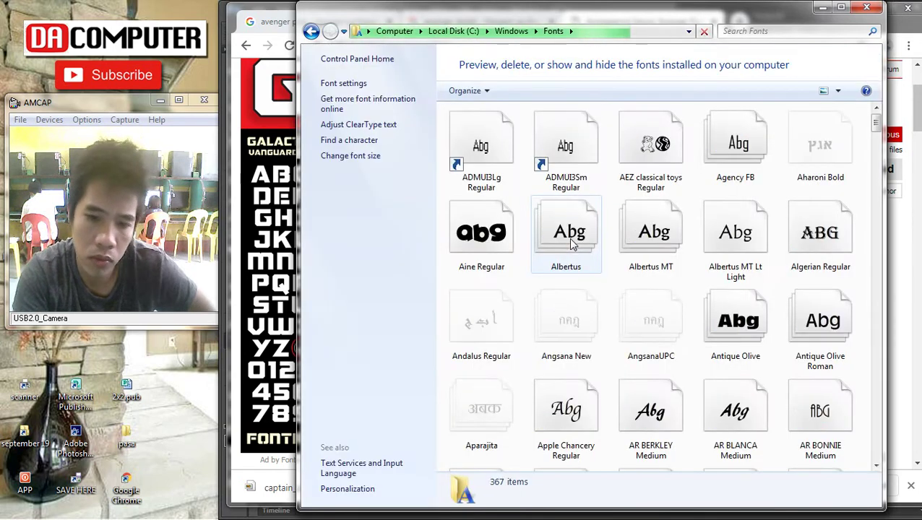
pyautogui.hotkey('ctrl', 'v')
# Answer the font installation prompts, replacing the existing Avengeance Heroic Avenger Italic and Bold fonts
pyautogui.click(436, 287)
pyautogui.click(543, 285)
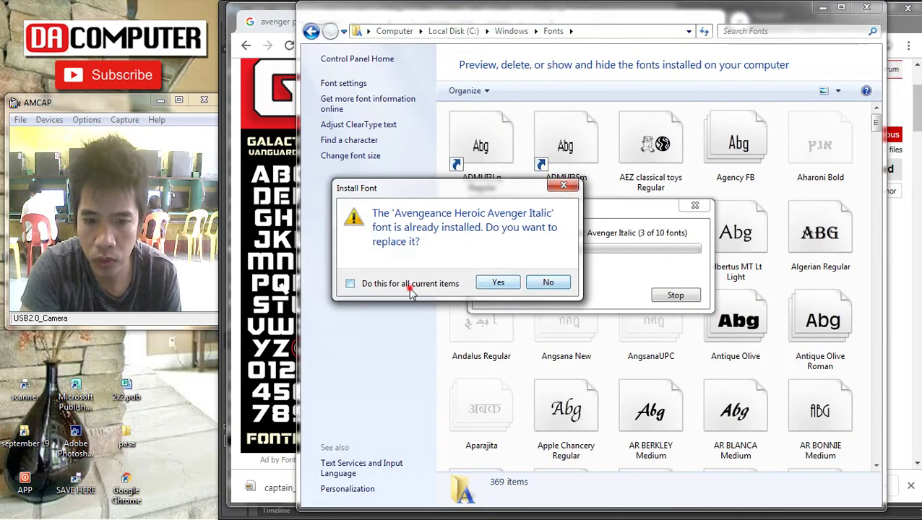
pyautogui.click(493, 284)
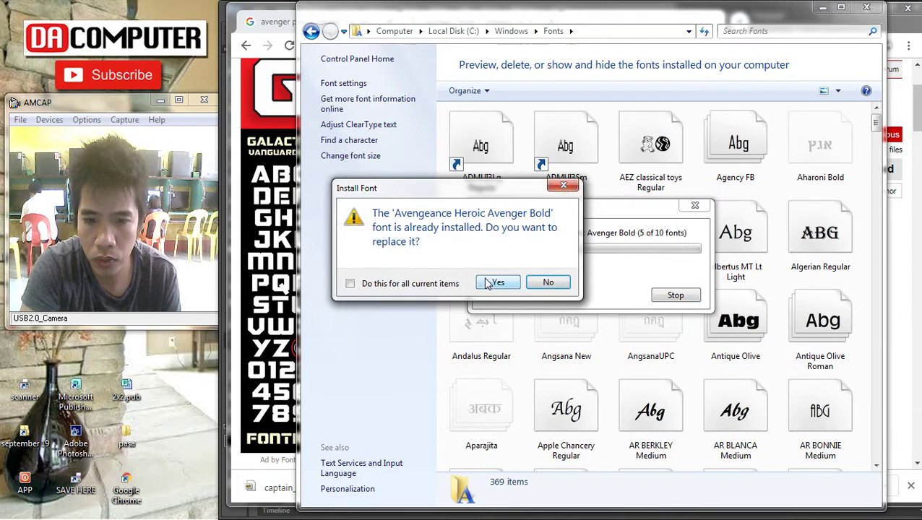
pyautogui.click(494, 285)
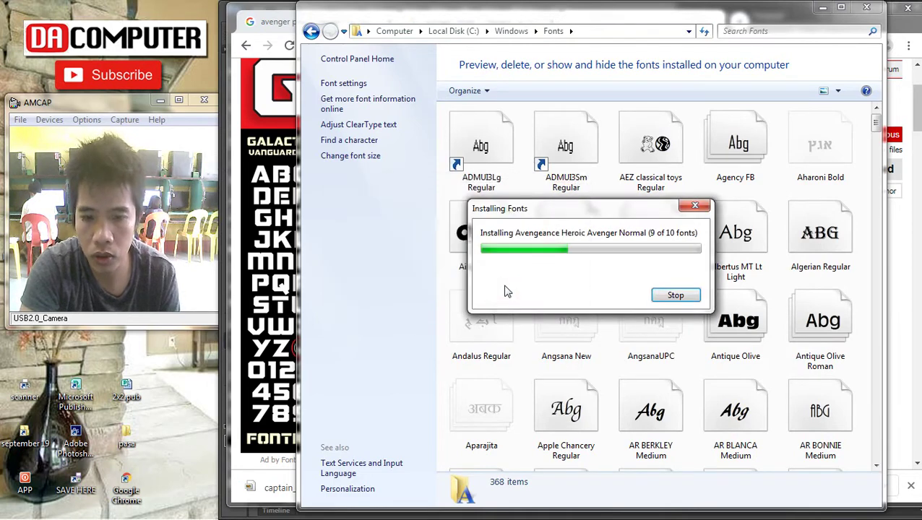
# Switch back to Photoshop and look through the font list for the Avengeance font, starting from "Ave"
pyautogui.moveTo(919, 144)
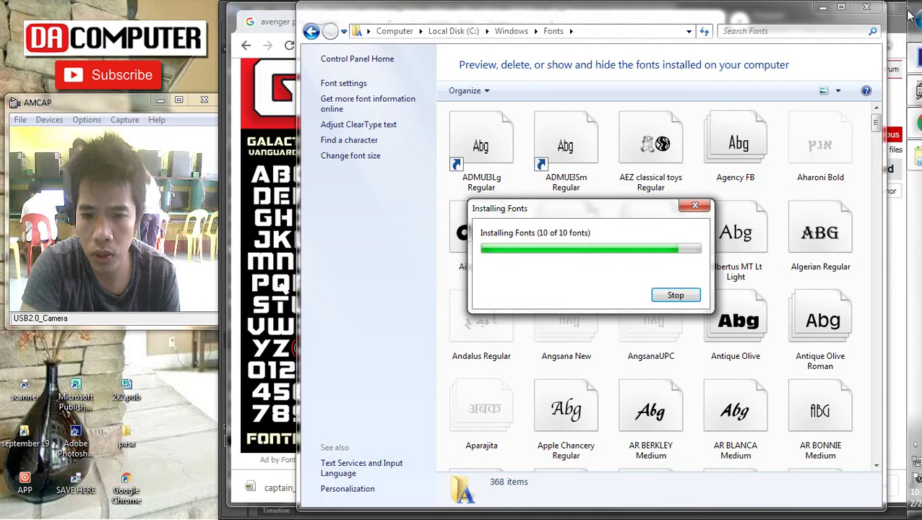
pyautogui.click(905, 60)
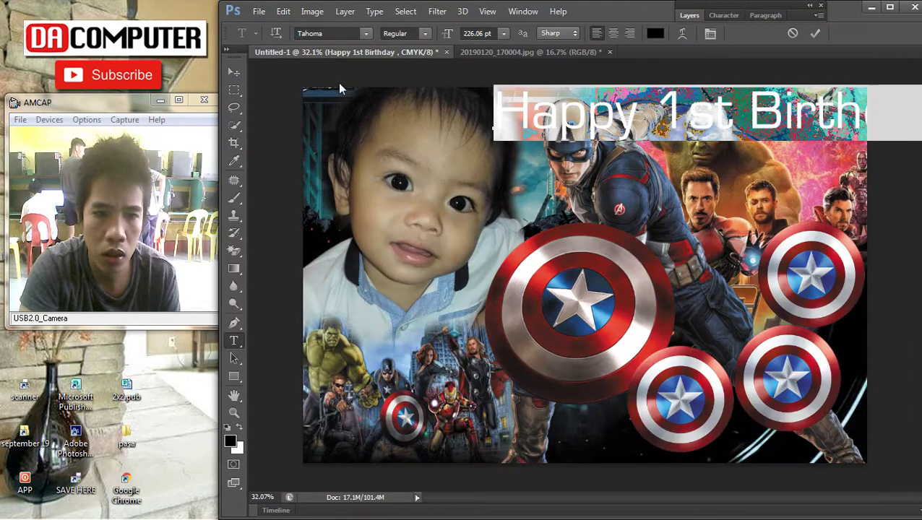
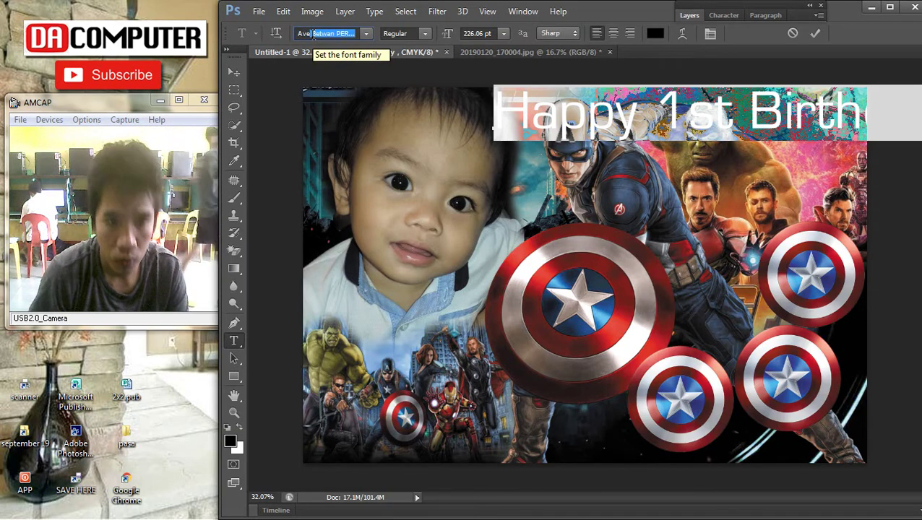
pyautogui.click(366, 34)
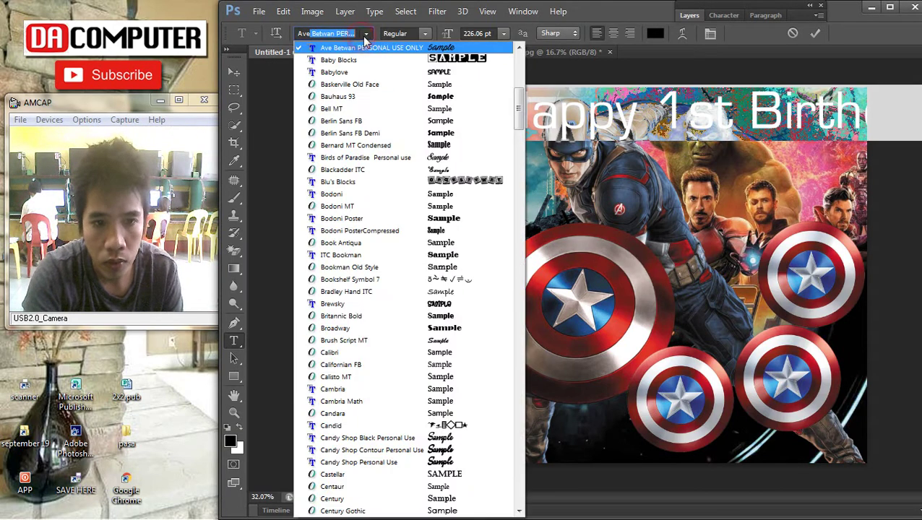
pyautogui.scroll(2, 430, 175)
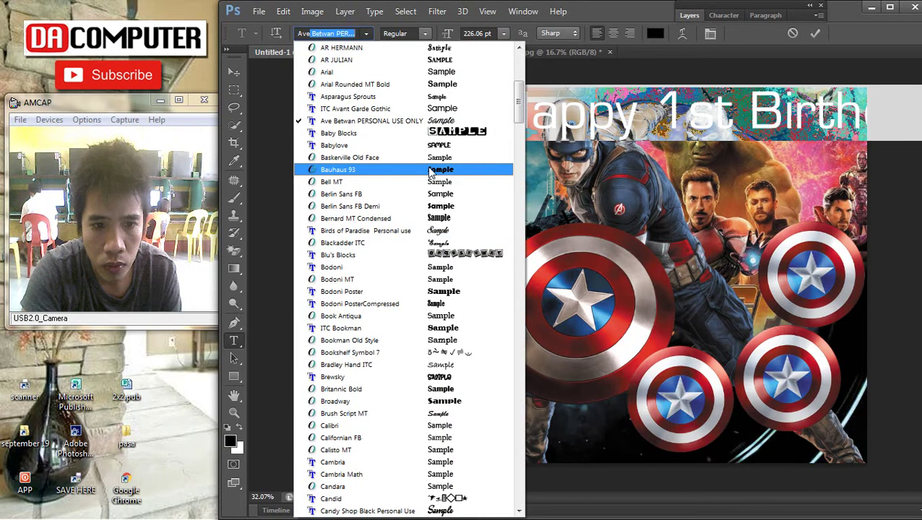
pyautogui.scroll(6, 430, 175)
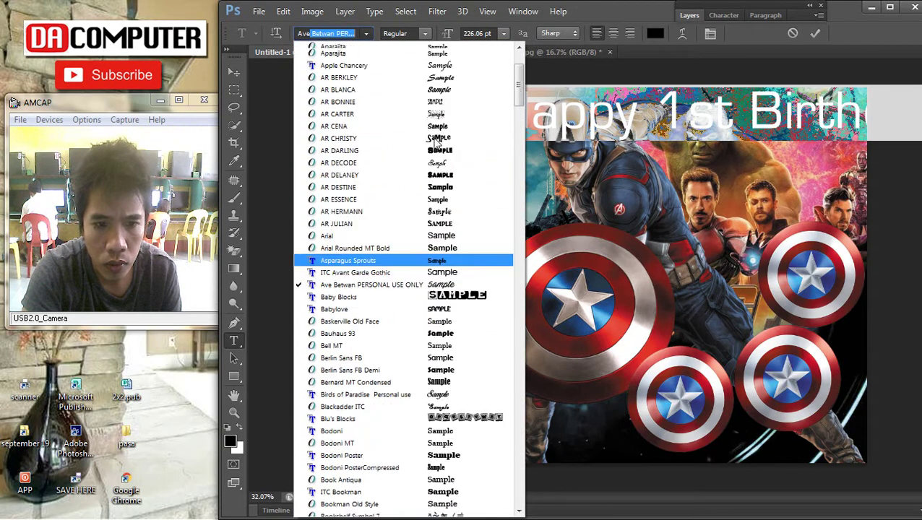
pyautogui.moveTo(518, 85); pyautogui.dragTo(515, 428)
# Look through the Windows Fonts folder for the installed Avengeance font and close the folder
pyautogui.moveTo(900, 70)
pyautogui.click(903, 155)
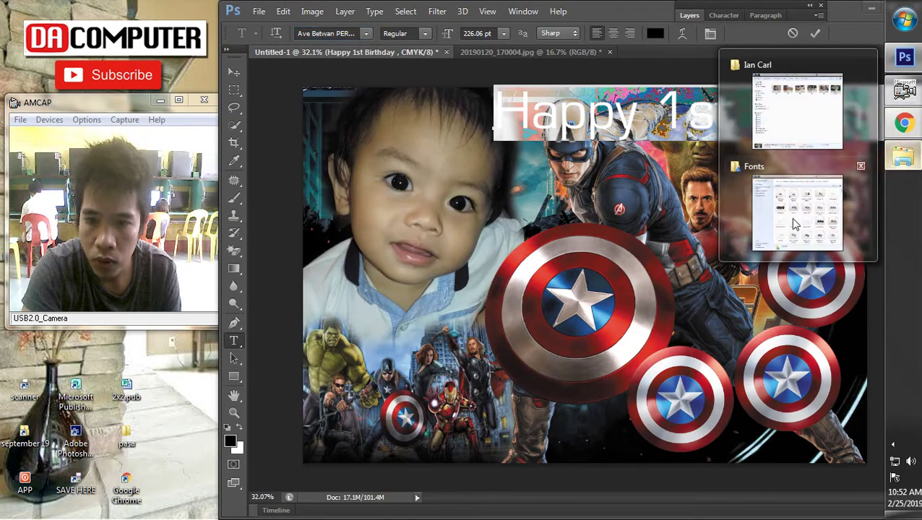
pyautogui.click(787, 221)
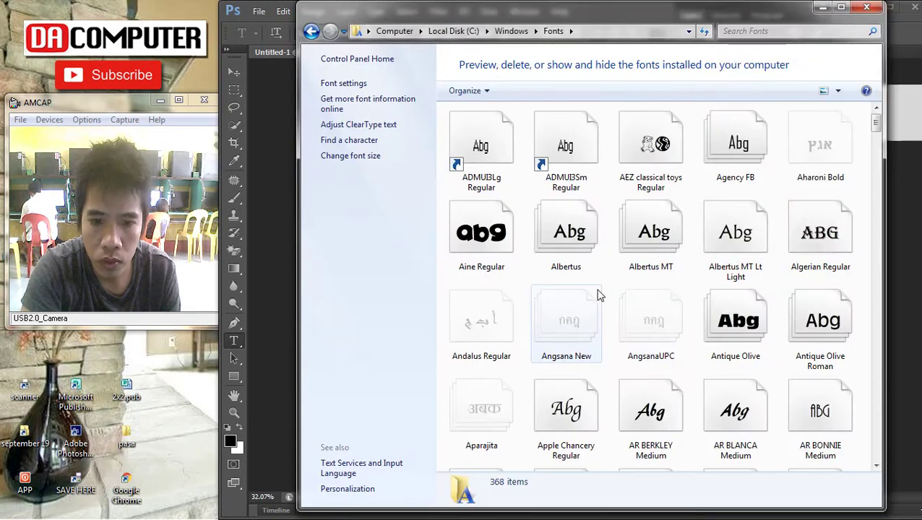
pyautogui.scroll(-5, 601, 295)
pyautogui.click(865, 7)
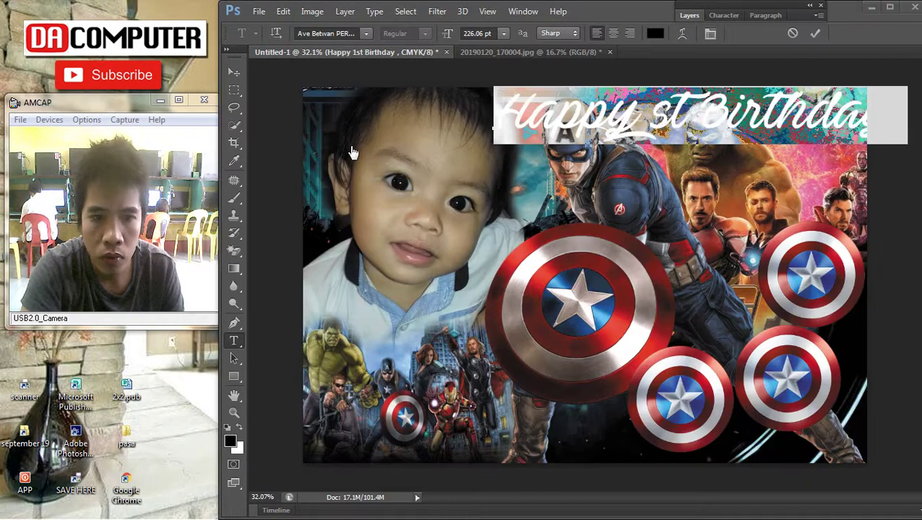
# Open the download location of avengeance.zip from Internet Download Manager and view the font files in the extracted avengeance folder
pyautogui.press('super+e')
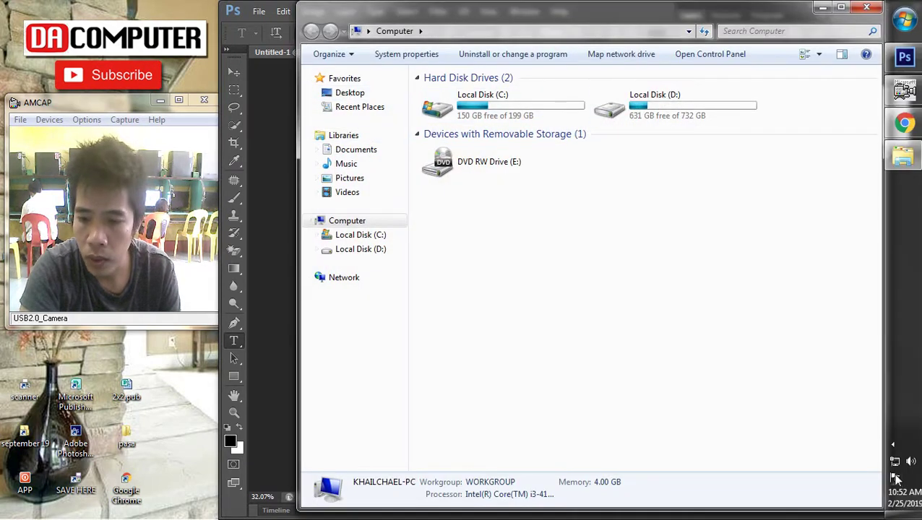
pyautogui.click(893, 444)
pyautogui.click(857, 399)
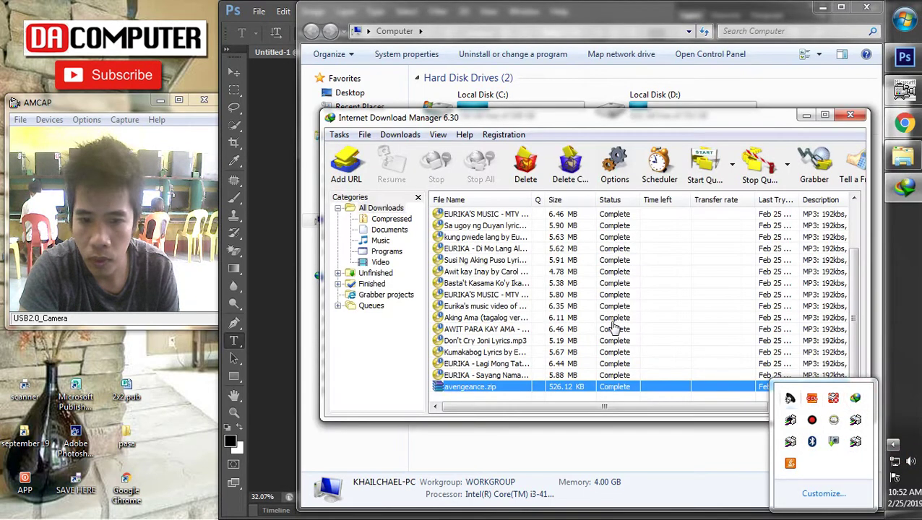
pyautogui.click(477, 386)
pyautogui.rightClick(491, 386)
pyautogui.click(556, 204)
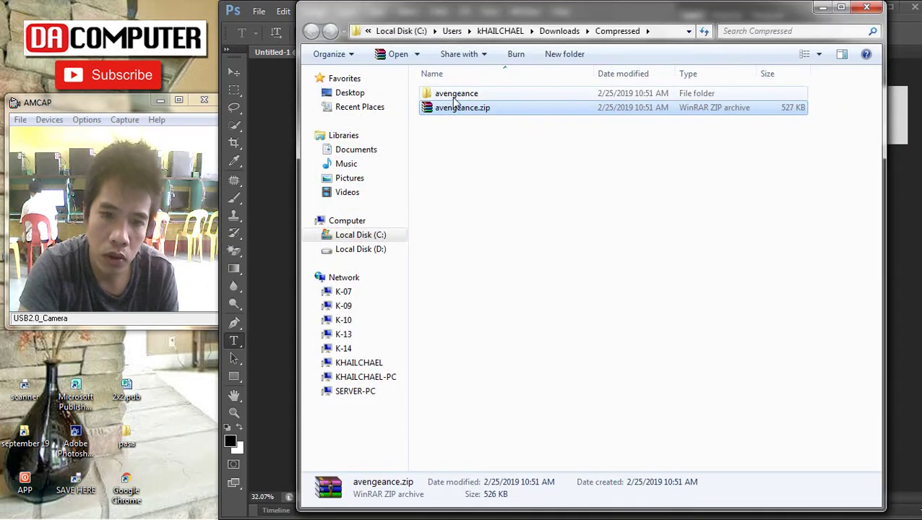
pyautogui.doubleClick(454, 97)
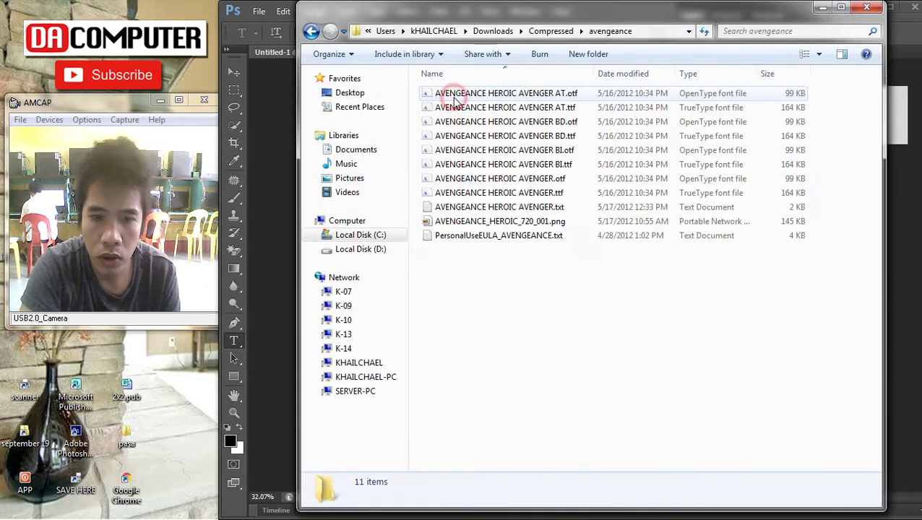
# Switch back to Photoshop and set the font of the "Happy 1st Birthday" text to Avengeance Heroic Avenger
pyautogui.click(286, 118)
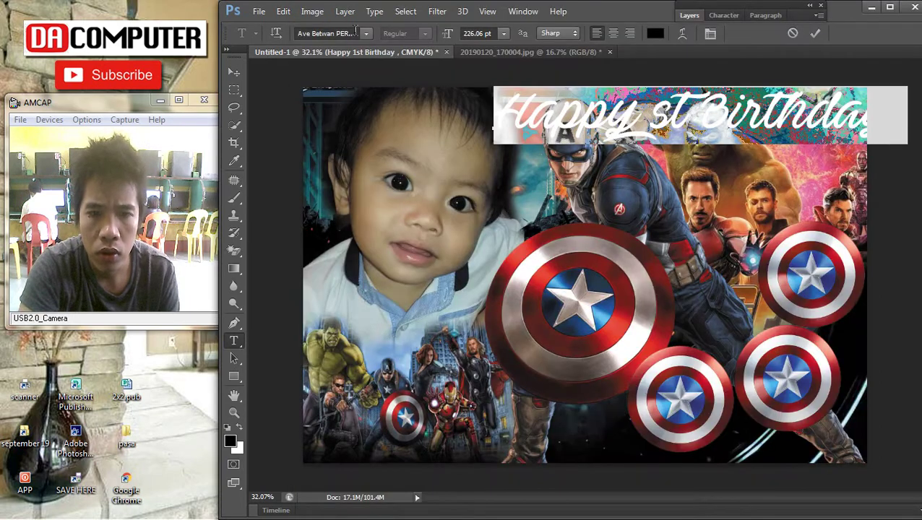
pyautogui.click(366, 33)
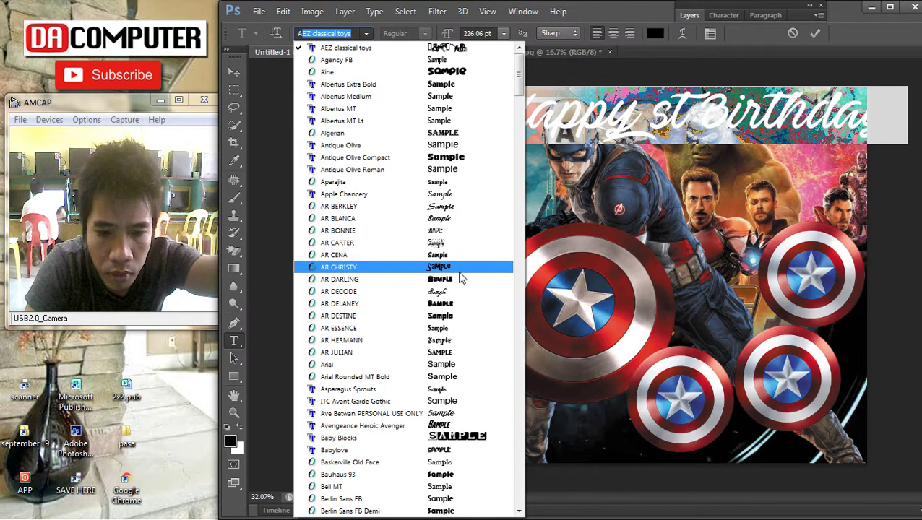
pyautogui.scroll(-3, 372, 366)
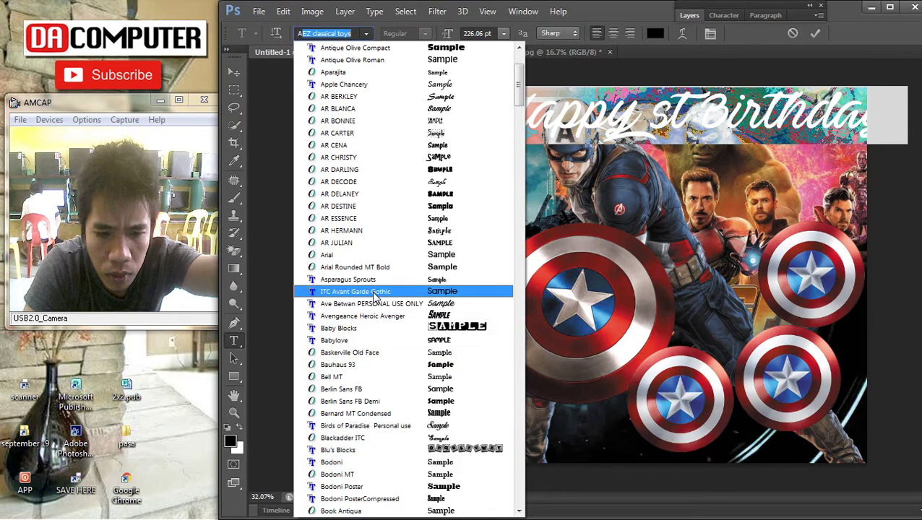
pyautogui.scroll(2, 366, 320)
pyautogui.press('Return')
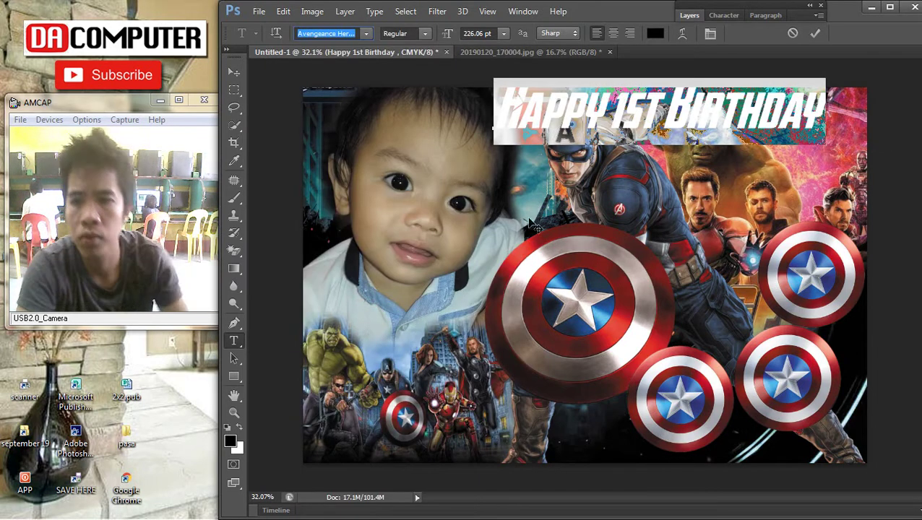
# Move the "Happy 1st Birthday" text to the upper area beside the child's photo and scale it up to about 246 pt
pyautogui.click(234, 72)
pyautogui.scroll(3, 654, 135)
pyautogui.moveTo(625, 105); pyautogui.dragTo(487, 207)
pyautogui.click(345, 10)
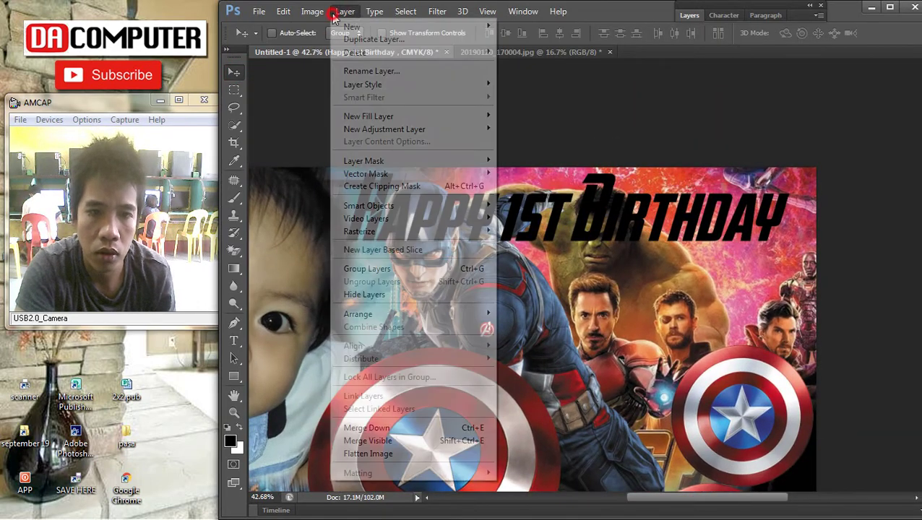
pyautogui.click(370, 310)
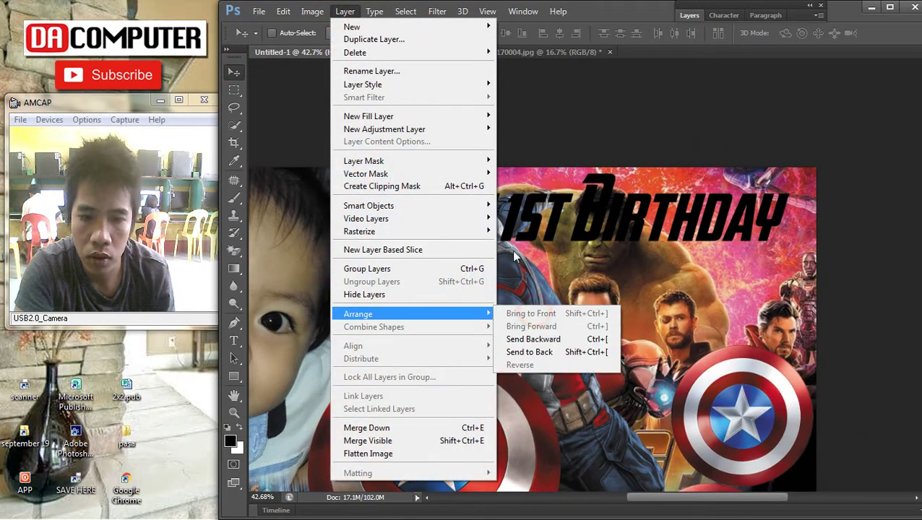
pyautogui.click(600, 215)
pyautogui.moveTo(394, 217); pyautogui.dragTo(381, 228)
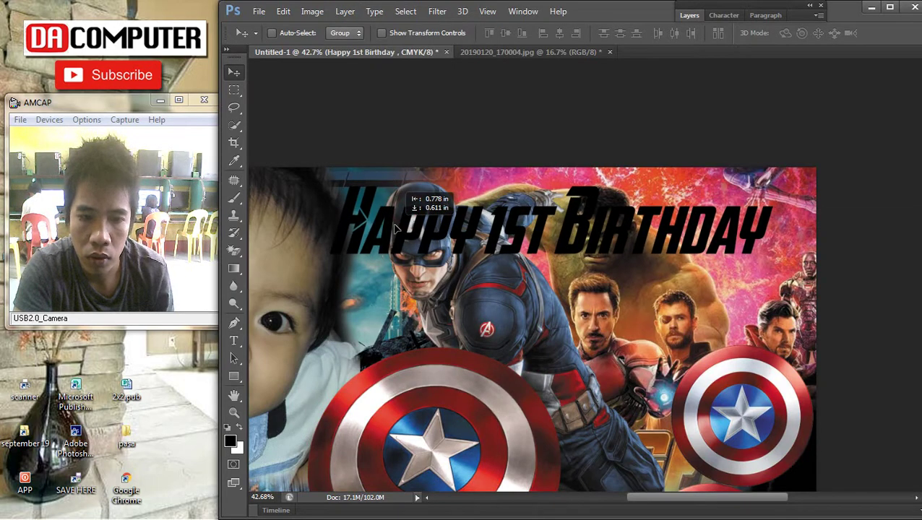
pyautogui.hotkey('ctrl', 't')
pyautogui.moveTo(770, 192); pyautogui.dragTo(810, 181)
pyautogui.press('Return')
# Try to enlarge the characters "1s" in the birthday text to 261.78 pt
pyautogui.click(233, 340)
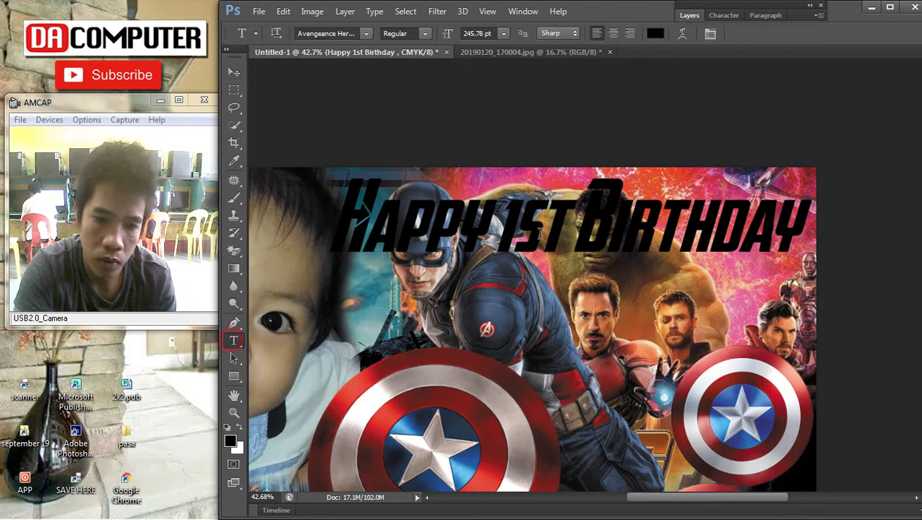
pyautogui.click(533, 216)
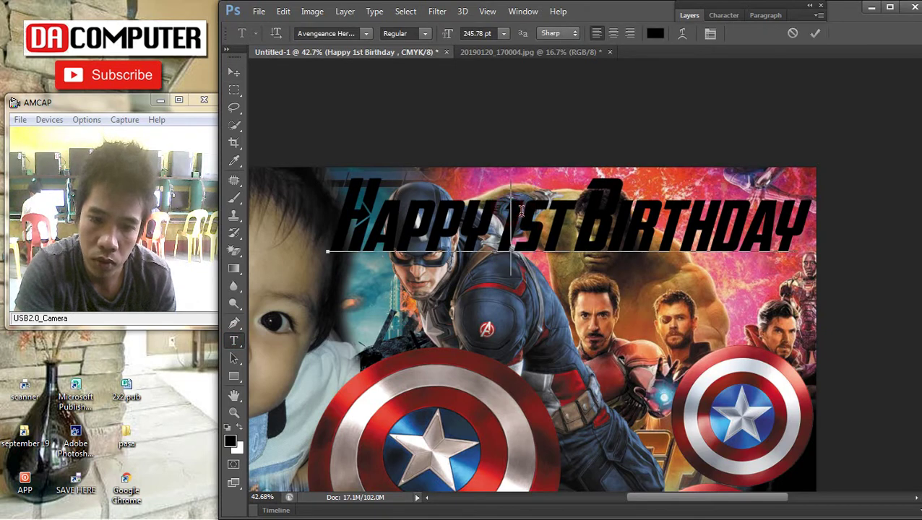
pyautogui.moveTo(519, 210); pyautogui.dragTo(530, 208)
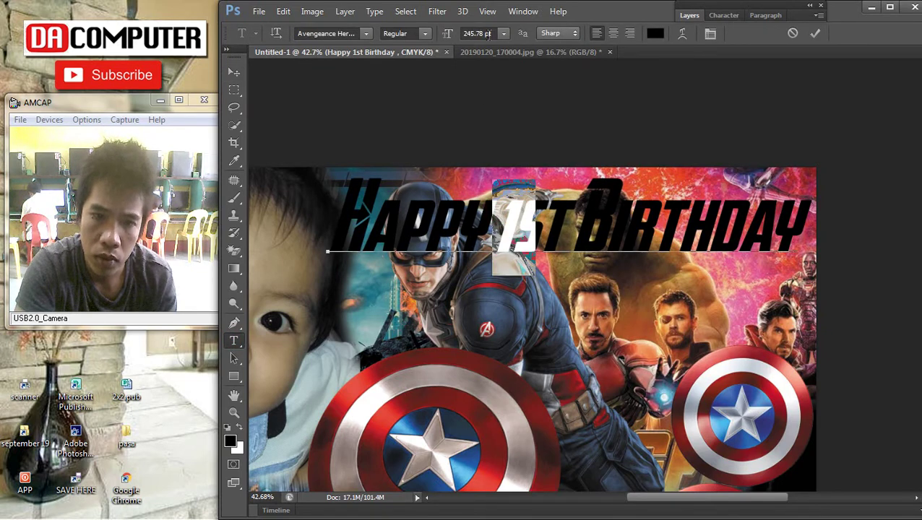
pyautogui.press('Up')
pyautogui.press('Up')
pyautogui.press('Up')
pyautogui.press('Up')
pyautogui.press('Up')
pyautogui.press('Up')
pyautogui.press('Up')
pyautogui.press('Up')
pyautogui.press('Up')
pyautogui.press('Up')
pyautogui.press('Up')
pyautogui.press('Up')
pyautogui.press('Up')
pyautogui.press('Up')
pyautogui.press('Up')
pyautogui.press('Up')
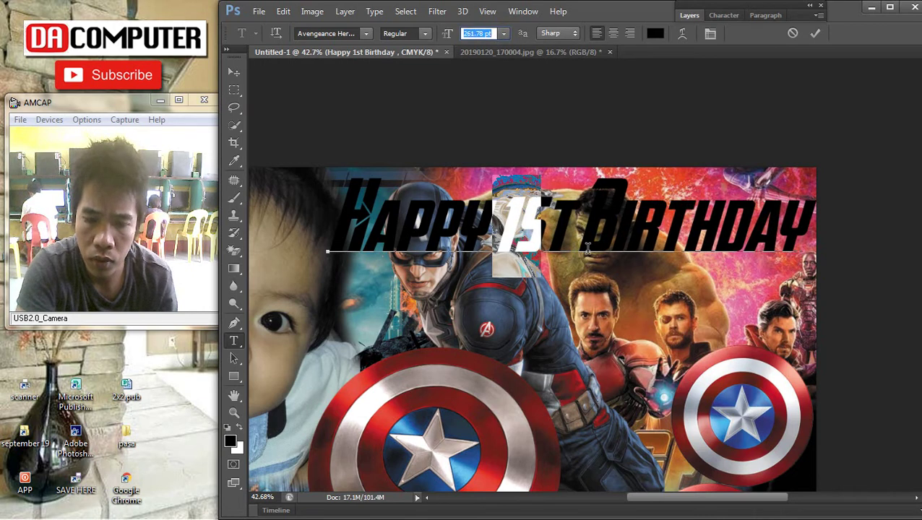
pyautogui.click(513, 228)
pyautogui.click(526, 225)
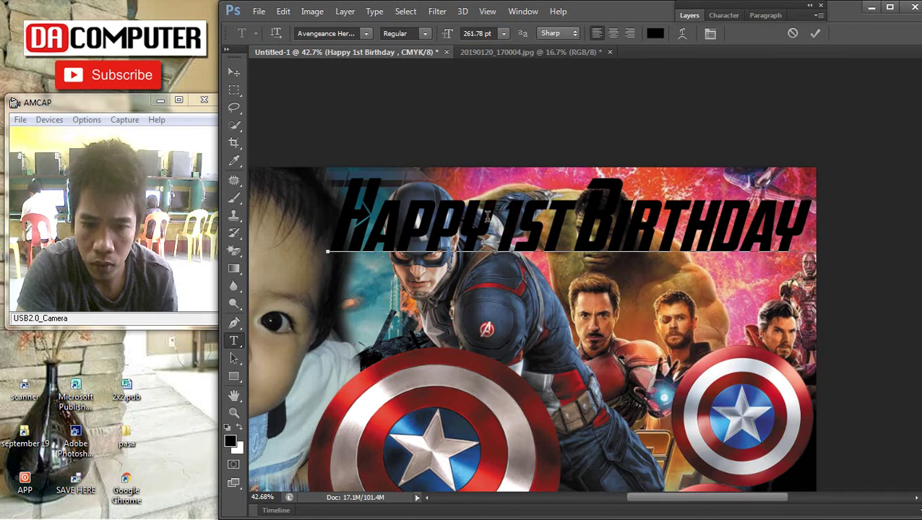
# Add a space after the numeral 1 in the birthday text and enlarge the numeral to 334.78 pt
pyautogui.moveTo(487, 215); pyautogui.dragTo(511, 215)
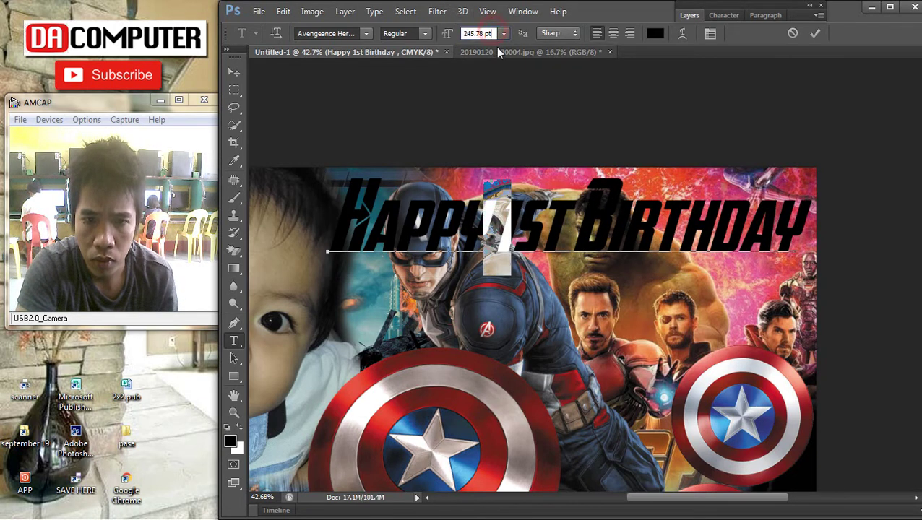
pyautogui.press('Up')
pyautogui.press('Up')
pyautogui.press('Up')
pyautogui.press('Up')
pyautogui.scroll(4, 513, 145)
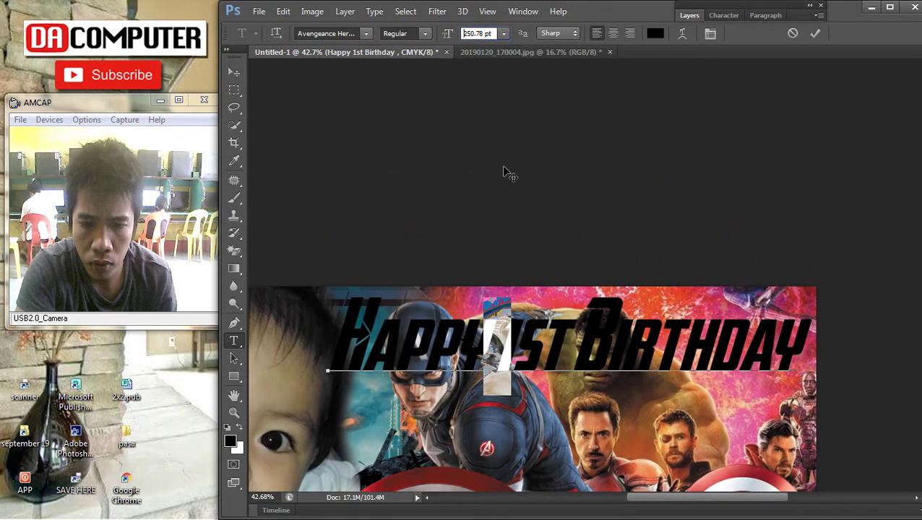
pyautogui.press('Up')
pyautogui.press('Up')
pyautogui.press('Up')
pyautogui.press('Up')
pyautogui.press('Up')
pyautogui.press('Up')
pyautogui.press('Up')
pyautogui.press('Up')
pyautogui.click(512, 324)
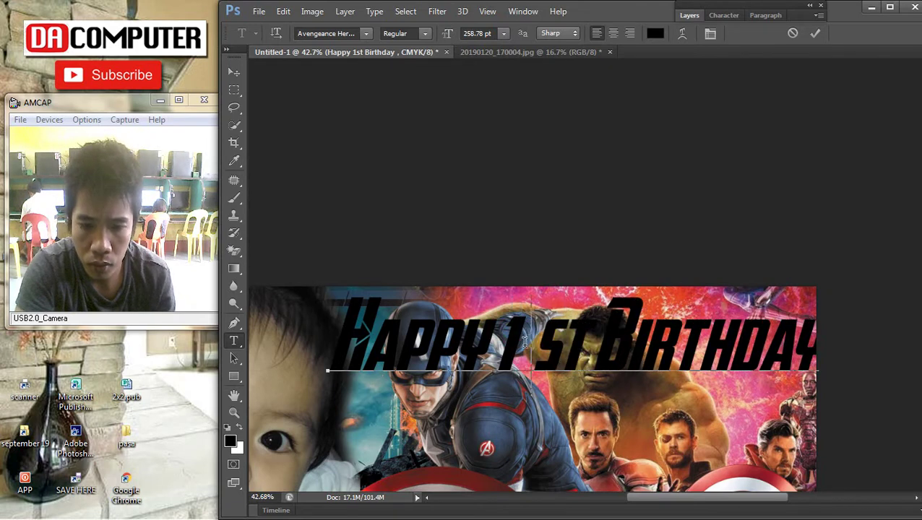
pyautogui.moveTo(526, 334); pyautogui.dragTo(498, 333)
pyautogui.scroll(1, 511, 43)
pyautogui.press('Up')
pyautogui.press('Up')
pyautogui.press('Up')
pyautogui.press('Up')
pyautogui.press('Up')
pyautogui.press('Up')
pyautogui.press('Up')
pyautogui.press('Up')
pyautogui.press('Up')
pyautogui.press('Up')
pyautogui.press('Up')
pyautogui.press('Up')
pyautogui.press('Up')
pyautogui.press('Up')
pyautogui.press('Up')
pyautogui.press('Up')
pyautogui.press('Up')
pyautogui.press('Up')
pyautogui.press('Up')
pyautogui.press('Up')
pyautogui.press('Up')
pyautogui.press('Up')
pyautogui.press('Up')
pyautogui.press('Up')
pyautogui.press('Up')
pyautogui.press('Up')
pyautogui.press('Up')
pyautogui.press('Up')
pyautogui.press('Up')
pyautogui.press('Up')
pyautogui.press('Up')
pyautogui.press('Up')
pyautogui.press('Up')
pyautogui.press('Up')
pyautogui.press('Up')
pyautogui.press('Up')
pyautogui.press('Up')
pyautogui.press('Up')
pyautogui.press('Up')
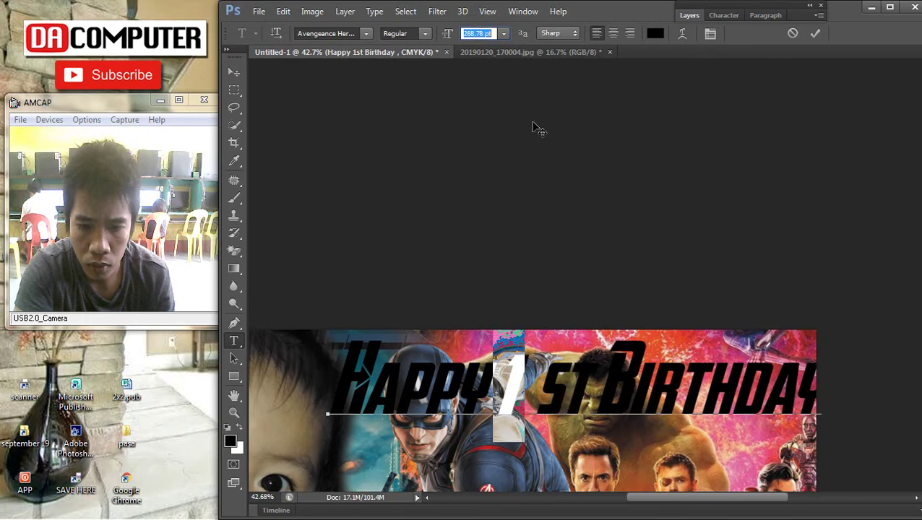
pyautogui.press('Up')
pyautogui.press('Up')
pyautogui.press('Up')
pyautogui.press('Up')
pyautogui.press('Up')
pyautogui.press('Up')
pyautogui.press('Up')
pyautogui.press('Up')
pyautogui.press('Up')
pyautogui.press('Up')
pyautogui.press('Up')
pyautogui.press('Up')
pyautogui.press('Up')
pyautogui.press('Up')
pyautogui.press('Up')
pyautogui.press('Up')
pyautogui.press('Up')
pyautogui.press('Up')
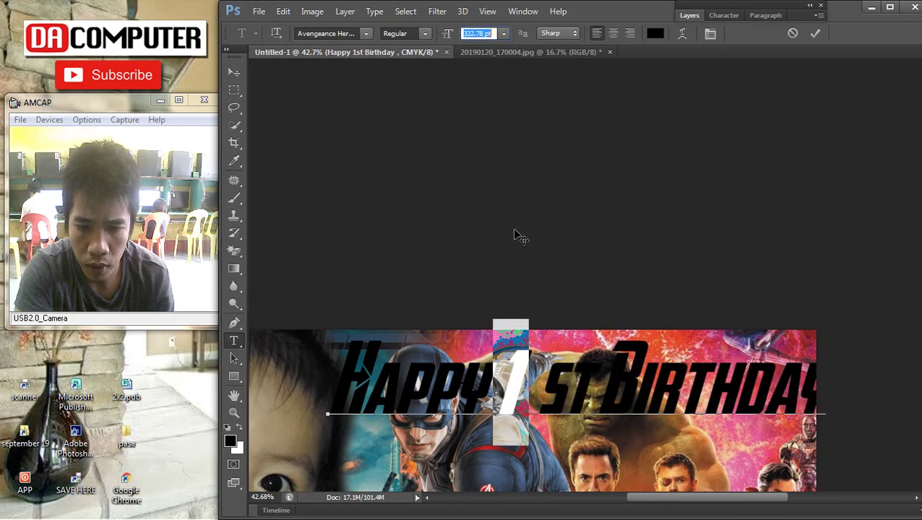
pyautogui.press('Up')
pyautogui.press('Up')
pyautogui.press('Up')
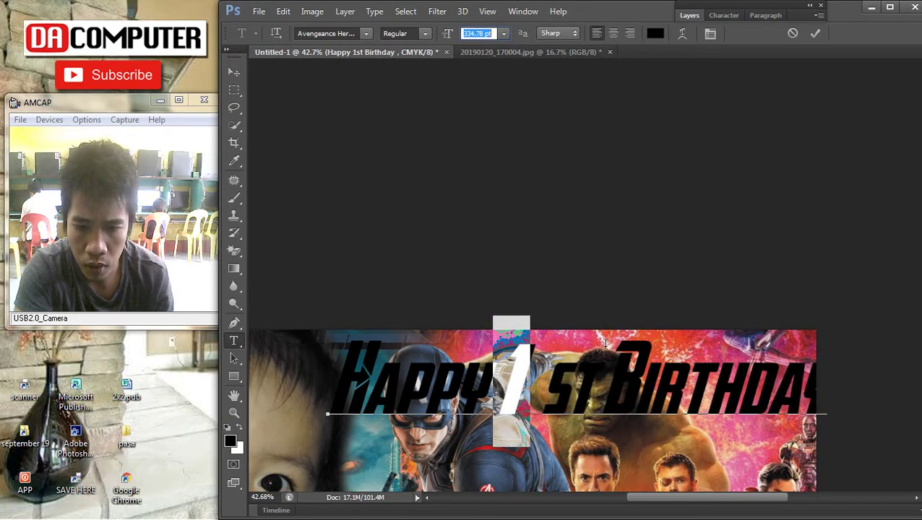
# Delete the space between the enlarged 1 and "st" in the birthday text and commit the text
pyautogui.click(553, 388)
pyautogui.moveTo(547, 382); pyautogui.dragTo(570, 380)
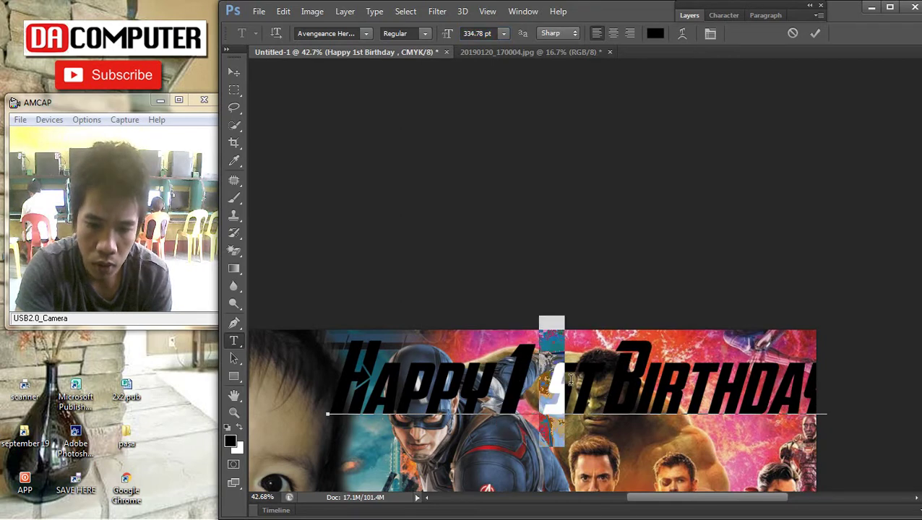
pyautogui.click(538, 381)
pyautogui.press('BackSpace')
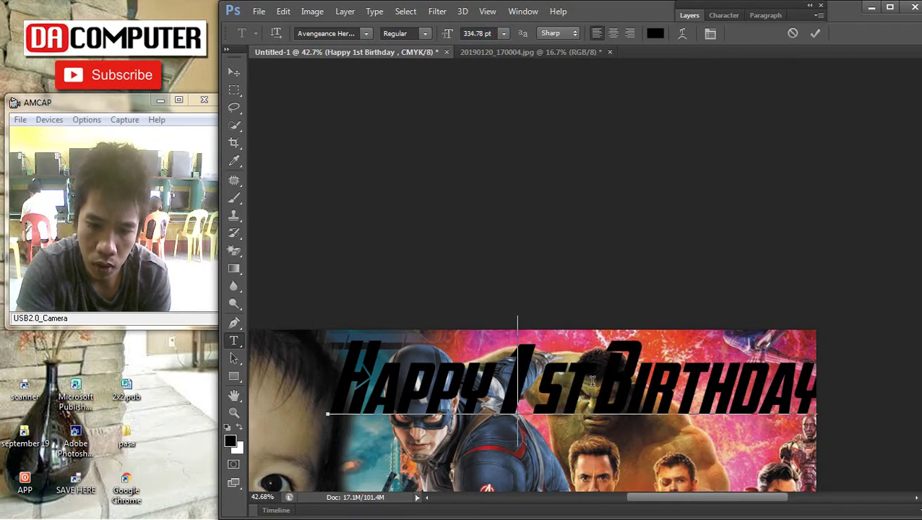
pyautogui.press('Delete')
pyautogui.click(234, 72)
pyautogui.hotkey('ctrl', '0')
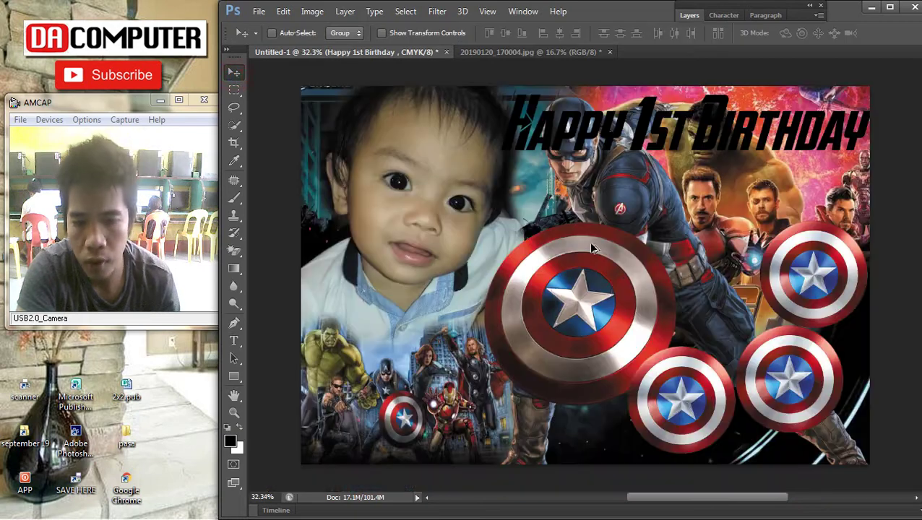
# Select the child's photo layer and shift the photo slightly to the left
pyautogui.scroll(-1, 591, 241)
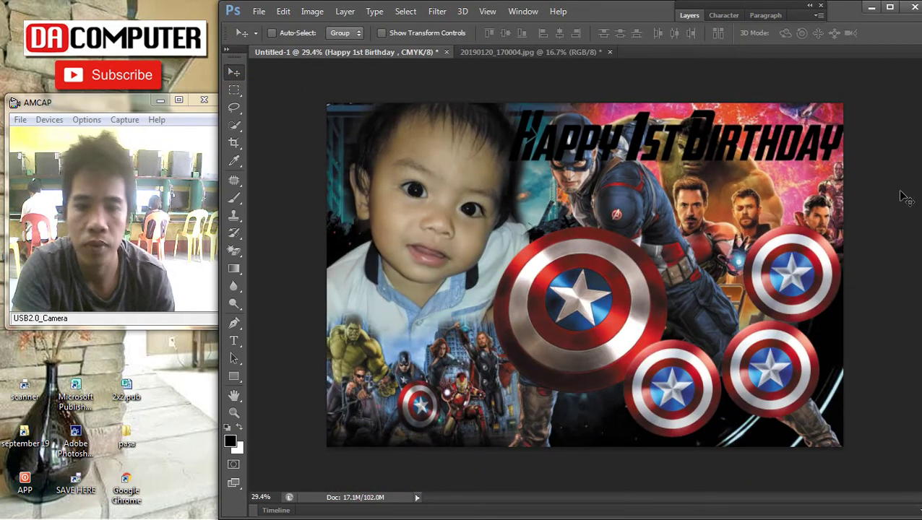
pyautogui.rightClick(408, 175)
pyautogui.click(444, 180)
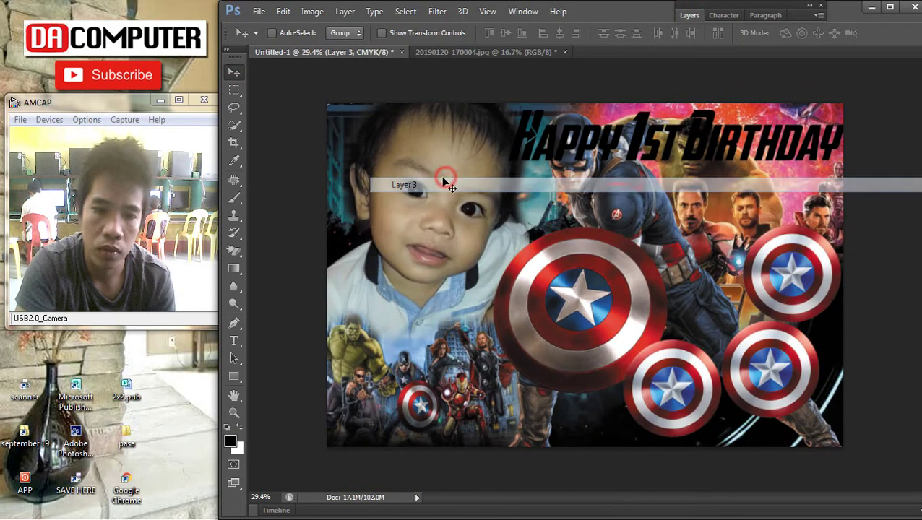
pyautogui.rightClick(446, 160)
pyautogui.click(450, 166)
pyautogui.moveTo(450, 166); pyautogui.dragTo(437, 165)
# Select the captain_america_PNG27 layer and shift Captain America with his large shield slightly to the left
pyautogui.rightClick(599, 279)
pyautogui.click(601, 290)
pyautogui.moveTo(601, 290); pyautogui.dragTo(566, 283)
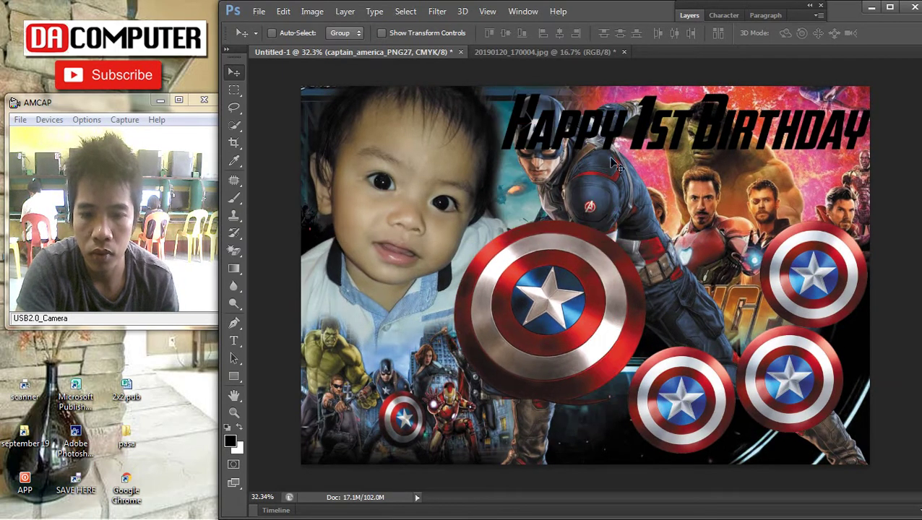
# Add a Color Overlay to the Happy 1st Birthday text layer, using the red #e54639
pyautogui.keyDown('ctrl'); pyautogui.click(557, 114); pyautogui.keyUp('ctrl')
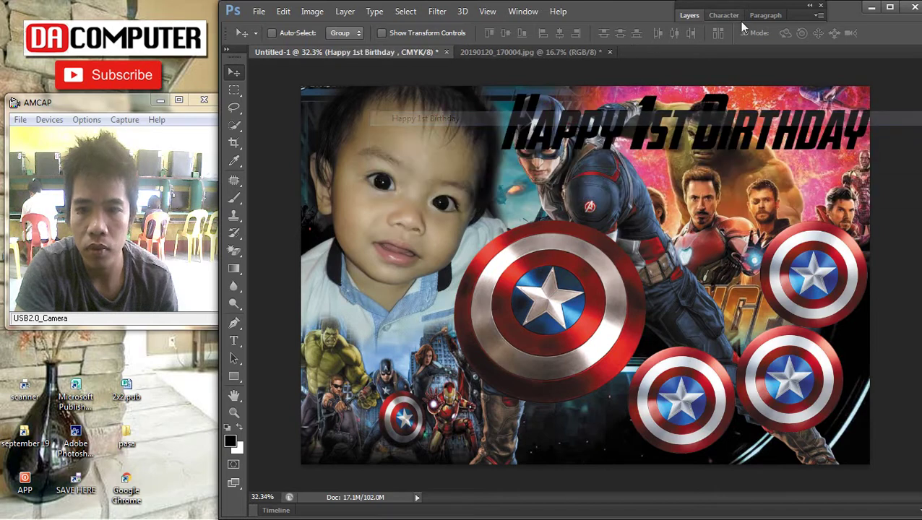
pyautogui.click(695, 17)
pyautogui.doubleClick(805, 99)
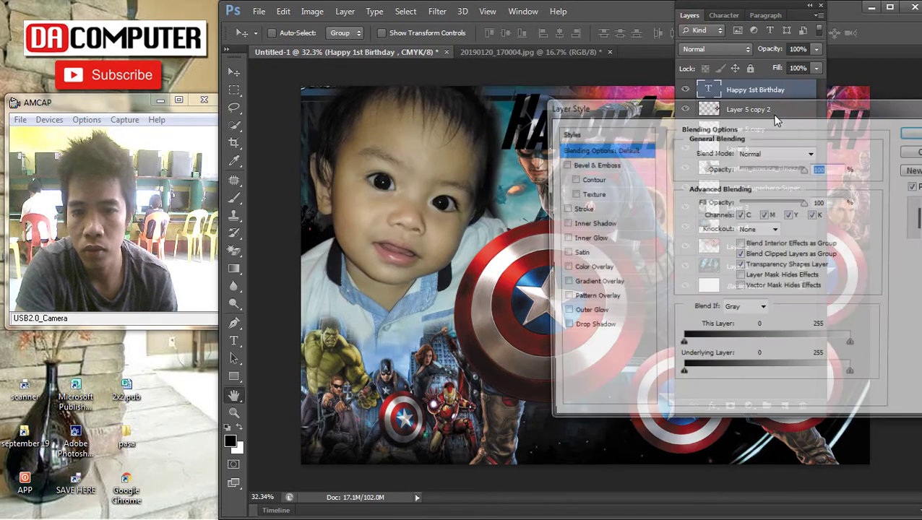
pyautogui.click(594, 268)
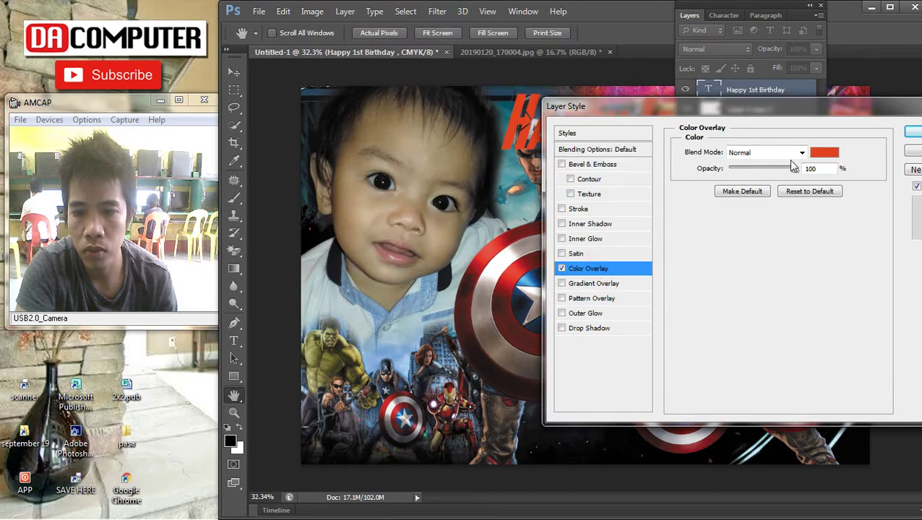
pyautogui.click(834, 154)
pyautogui.moveTo(434, 88); pyautogui.dragTo(160, 106)
pyautogui.click(535, 254)
pyautogui.moveTo(505, 265); pyautogui.dragTo(516, 269)
pyautogui.click(338, 131)
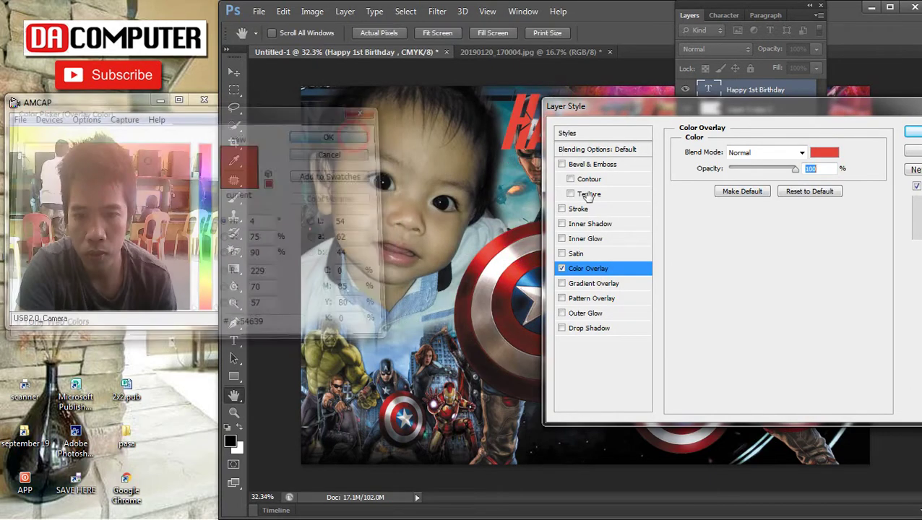
# Add a black outside stroke and an outer glow with 100% spread and 18 px size to the Happy 1st Birthday text, and apply the styles
pyautogui.click(579, 208)
pyautogui.moveTo(737, 153); pyautogui.dragTo(736, 156)
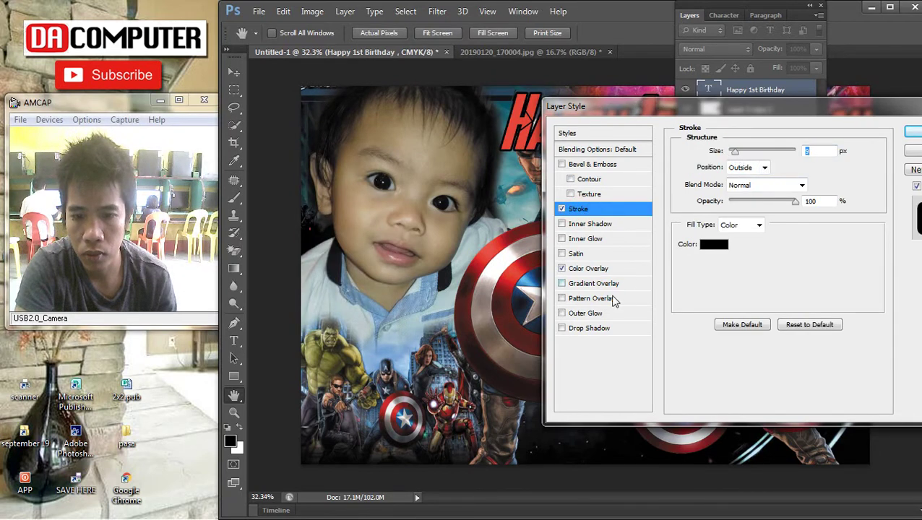
pyautogui.click(597, 316)
pyautogui.click(737, 254)
pyautogui.moveTo(735, 274); pyautogui.dragTo(738, 276)
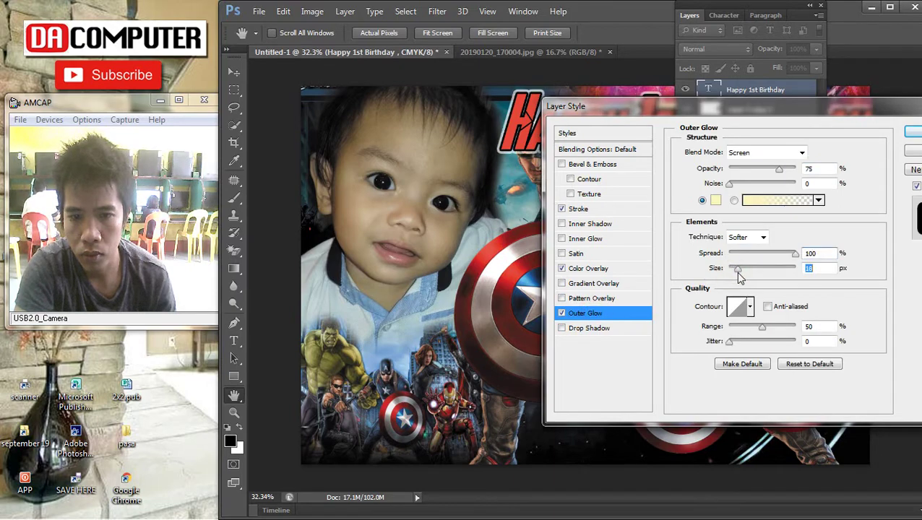
pyautogui.click(910, 130)
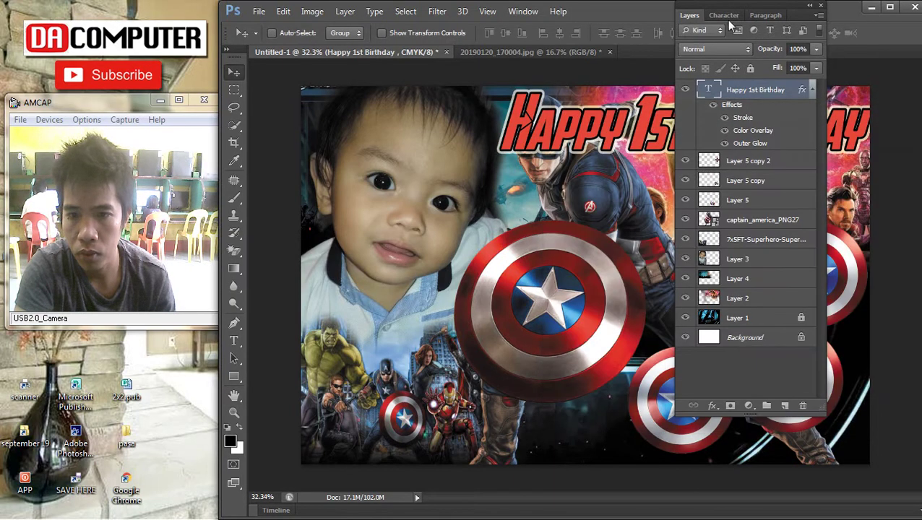
# Collapse the layer list and scale the Happy 1st Birthday text down slightly so it fits inside the canvas edge
pyautogui.doubleClick(691, 15)
pyautogui.hotkey('ctrl', '0')
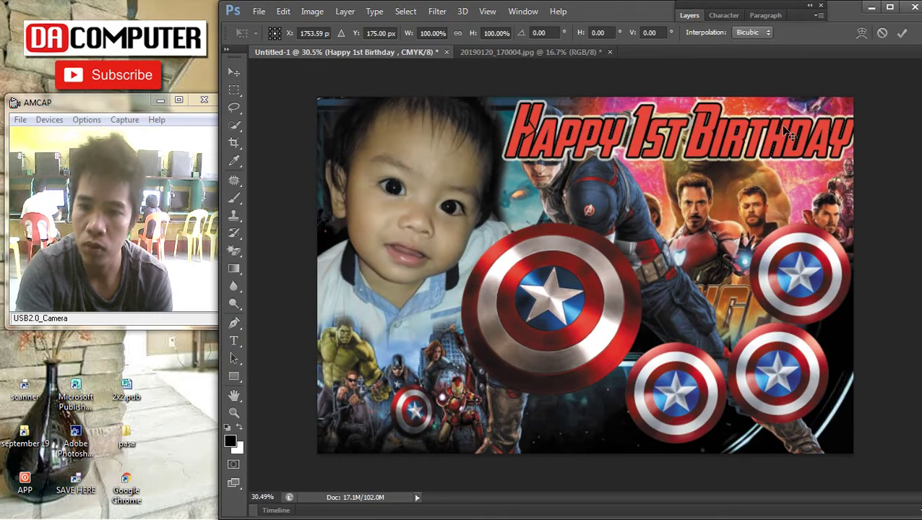
pyautogui.press('Return')
pyautogui.rightClick(733, 129)
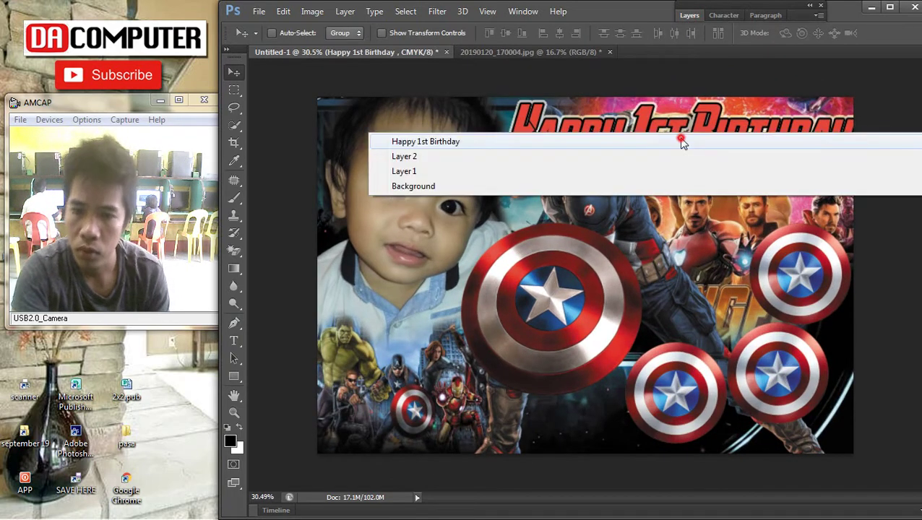
pyautogui.click(687, 139)
pyautogui.hotkey('ctrl', 't')
pyautogui.moveTo(832, 172); pyautogui.dragTo(852, 127)
pyautogui.press('Return')
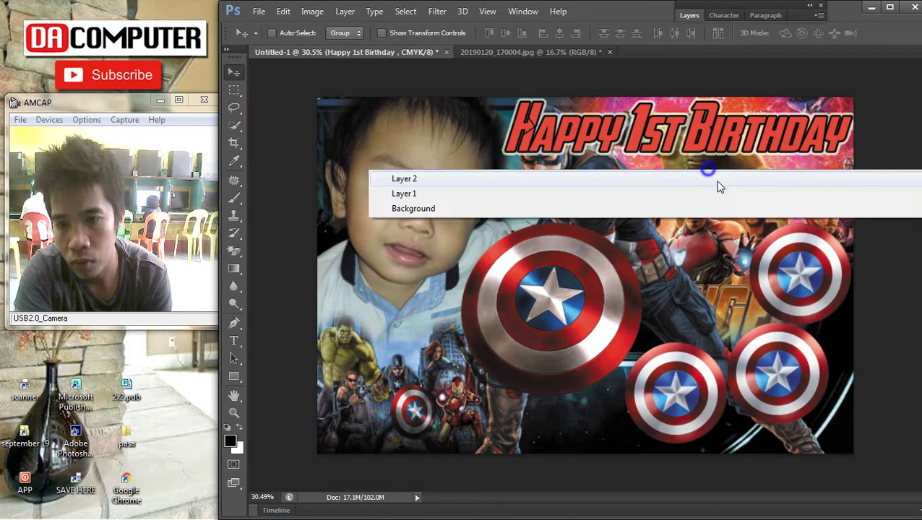
# Select Layer 2 with the Avengers group, scale it down and shift it to the right behind Captain America
pyautogui.moveTo(730, 187); pyautogui.dragTo(729, 201)
pyautogui.scroll(-2, 749, 189)
pyautogui.hotkey('ctrl', 't')
pyautogui.moveTo(667, 154); pyautogui.dragTo(666, 147)
pyautogui.moveTo(885, 405); pyautogui.dragTo(813, 342)
pyautogui.moveTo(678, 229); pyautogui.dragTo(725, 239)
pyautogui.press('Return')
pyautogui.scroll(4, 718, 190)
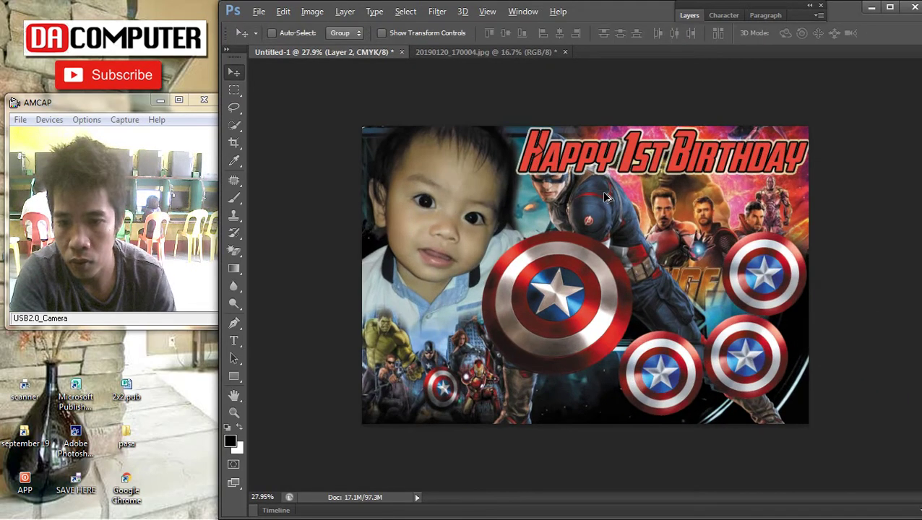
# Scale the Avengers group on Layer 2 to 83.38% and move it lower beneath the birthday text
pyautogui.hotkey('ctrl', '-')
pyautogui.hotkey('ctrl', 't')
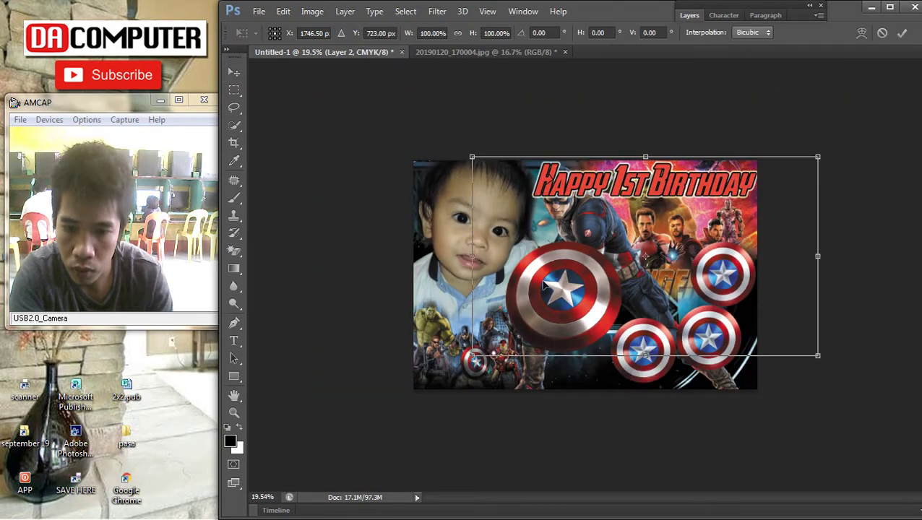
pyautogui.moveTo(475, 361); pyautogui.dragTo(539, 339)
pyautogui.hotkey('ctrl', '+')
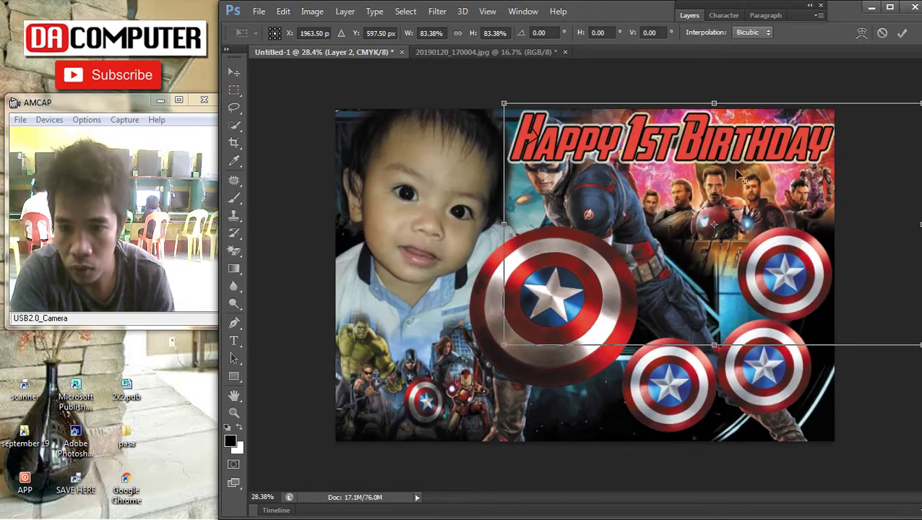
pyautogui.moveTo(740, 176); pyautogui.dragTo(756, 198)
pyautogui.press('Return')
# Marquee-select the upper strip of Layer 2, stretch it upward to cover the canvas's top edge, and deselect
pyautogui.rightClick(655, 189)
pyautogui.click(656, 195)
pyautogui.click(234, 89)
pyautogui.scroll(-2, 648, 160)
pyautogui.moveTo(490, 124); pyautogui.dragTo(874, 185)
pyautogui.hotkey('ctrl', 't')
pyautogui.moveTo(632, 119); pyautogui.dragTo(633, 109)
pyautogui.press('Return')
pyautogui.rightClick(663, 167)
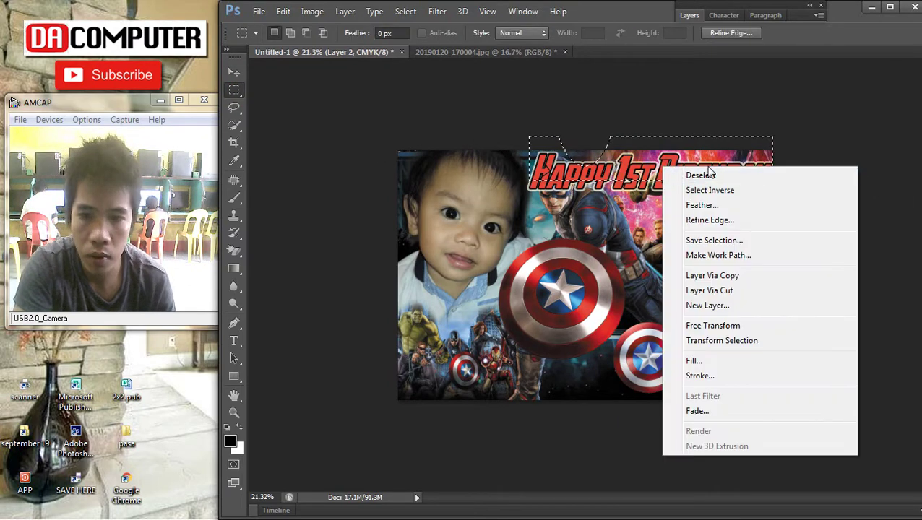
pyautogui.click(683, 176)
# Reduce the height of the Happy 1st Birthday text slightly and widen it to 102.75% toward the child's photo
pyautogui.scroll(-2, 805, 255)
pyautogui.scroll(3, 795, 246)
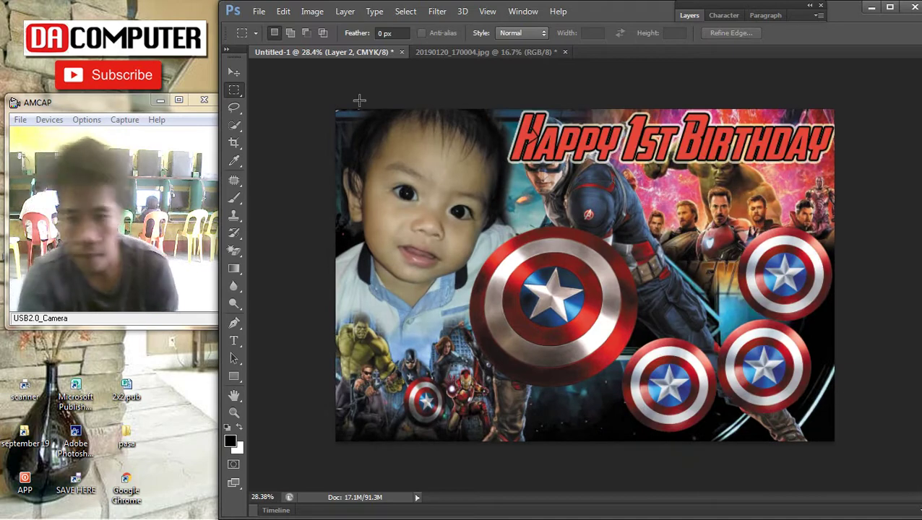
pyautogui.click(233, 72)
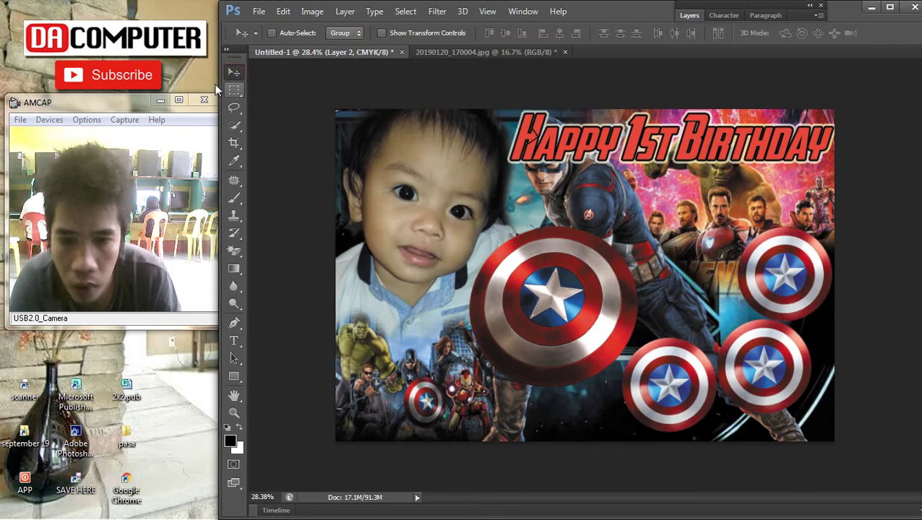
pyautogui.keyDown('ctrl'); pyautogui.click(751, 148); pyautogui.keyUp('ctrl')
pyautogui.hotkey('ctrl', 't')
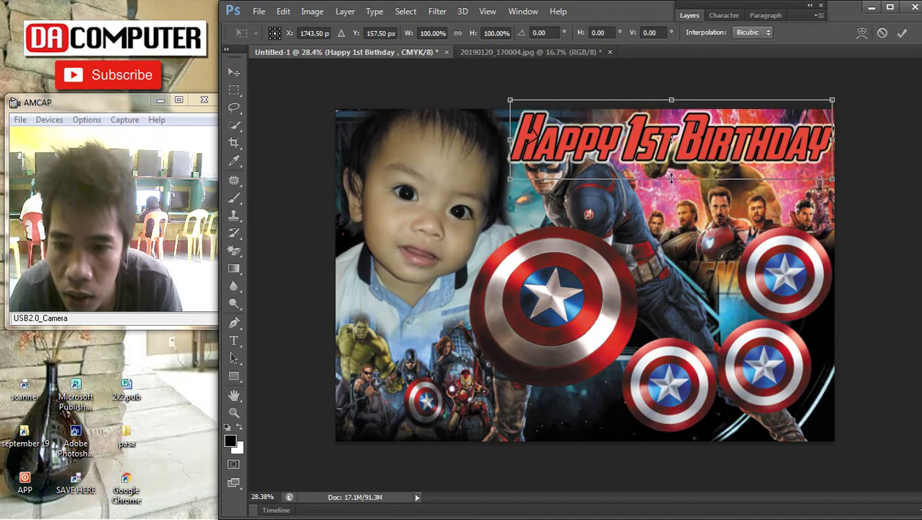
pyautogui.moveTo(672, 178); pyautogui.dragTo(671, 172)
pyautogui.press('Return')
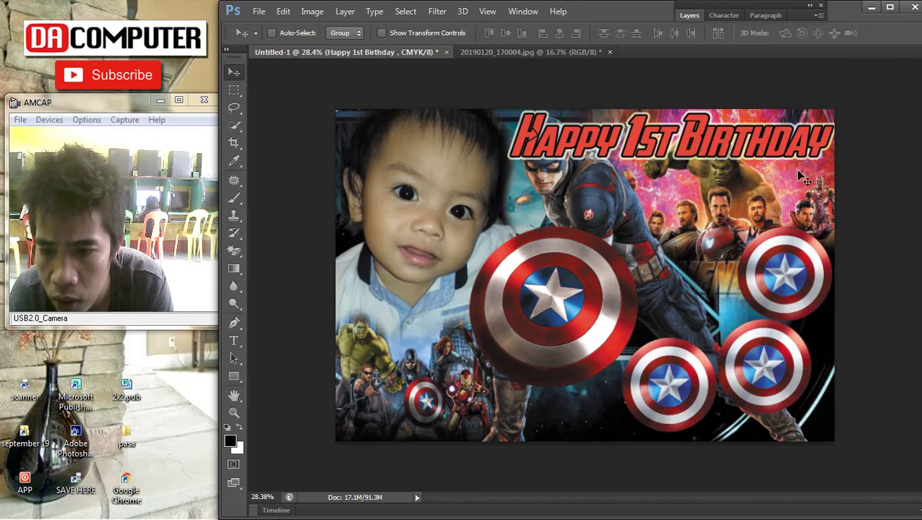
pyautogui.hotkey('ctrl', 't')
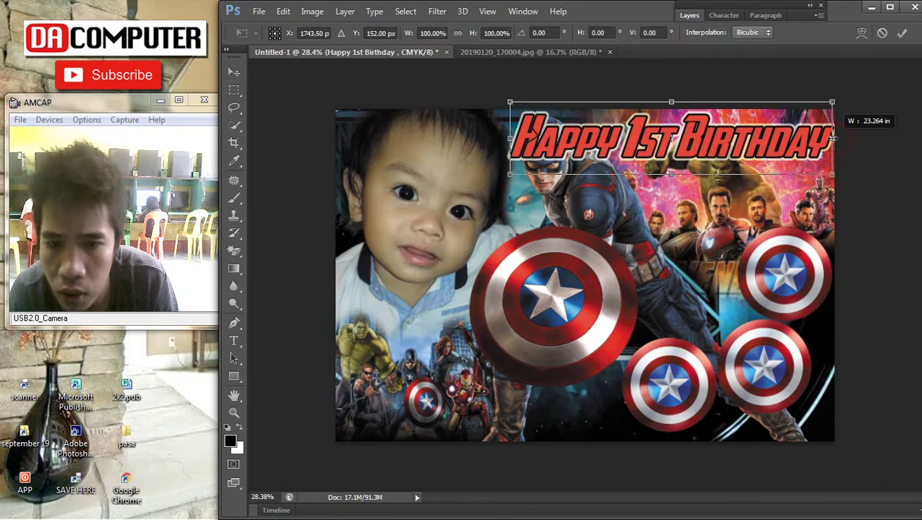
pyautogui.moveTo(510, 137); pyautogui.dragTo(498, 137)
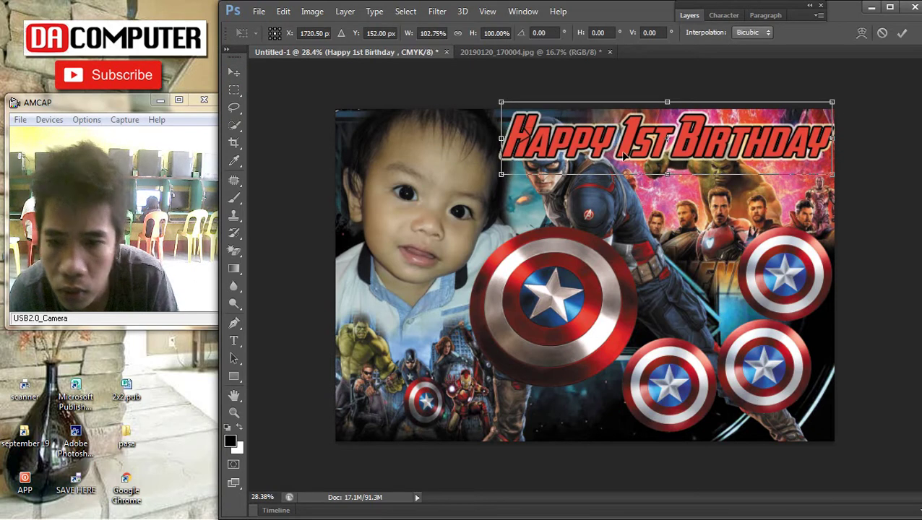
pyautogui.press('Return')
# Inspect the transform bounds of the Avengers group on Layer 2 and keep that layer selected
pyautogui.rightClick(698, 174)
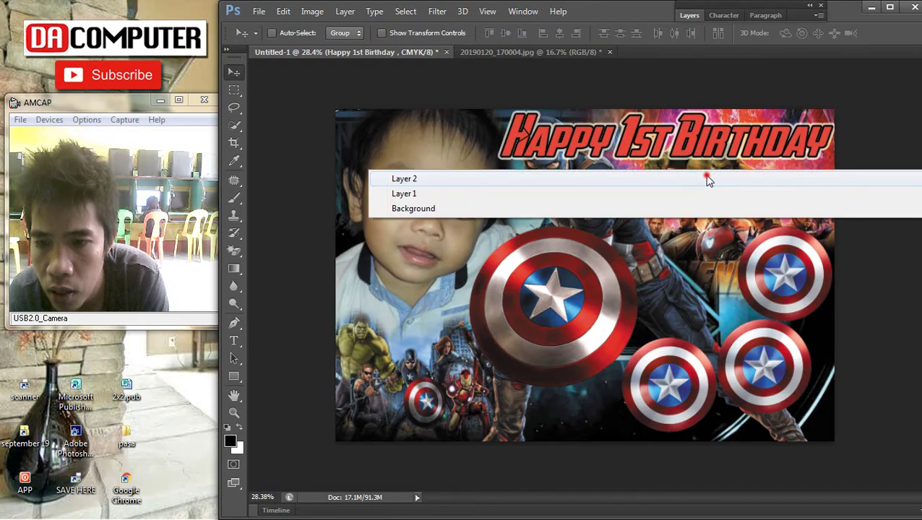
pyautogui.click(698, 171)
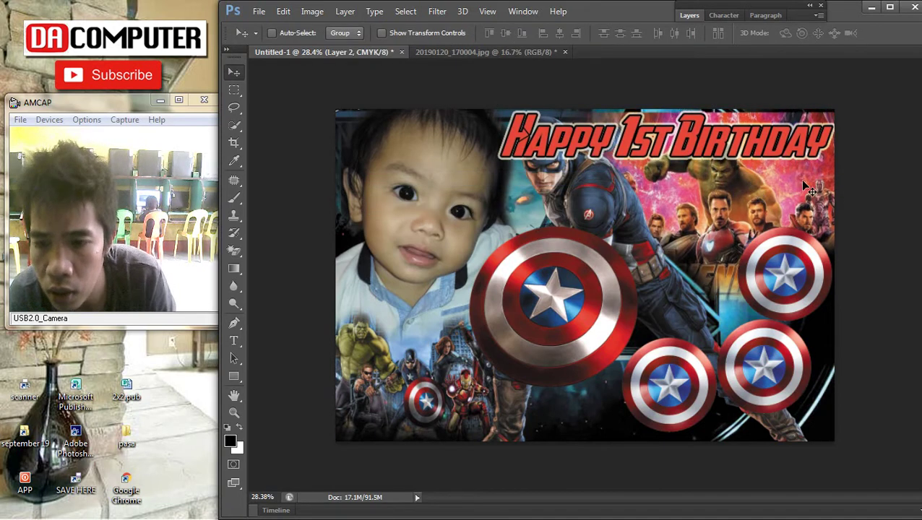
pyautogui.hotkey('ctrl', 't')
pyautogui.scroll(-2, 767, 182)
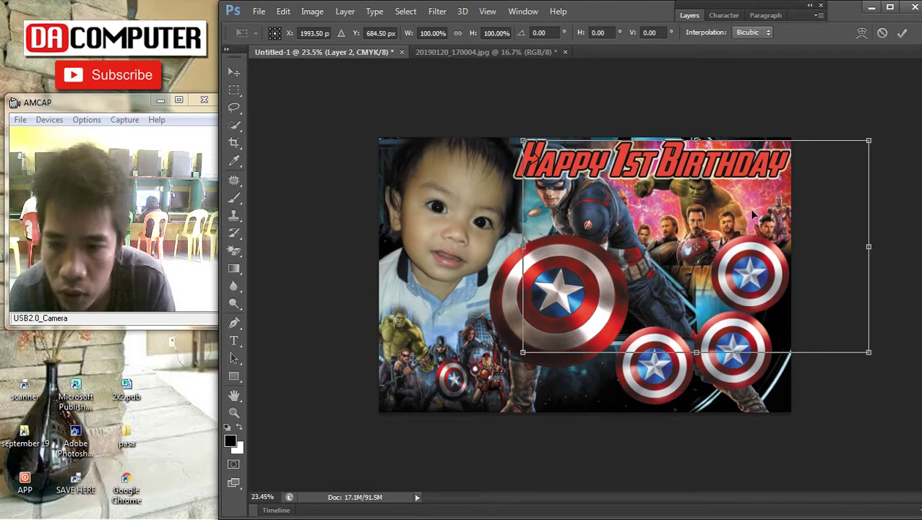
pyautogui.press('Return')
pyautogui.rightClick(778, 273)
pyautogui.click(777, 282)
pyautogui.scroll(-1, 786, 273)
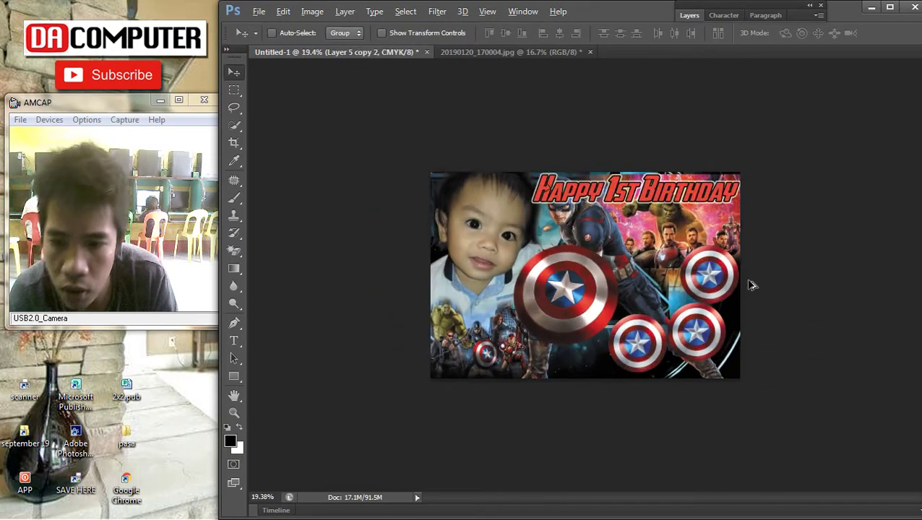
pyautogui.keyDown('ctrl'); pyautogui.click(778, 261); pyautogui.keyUp('ctrl')
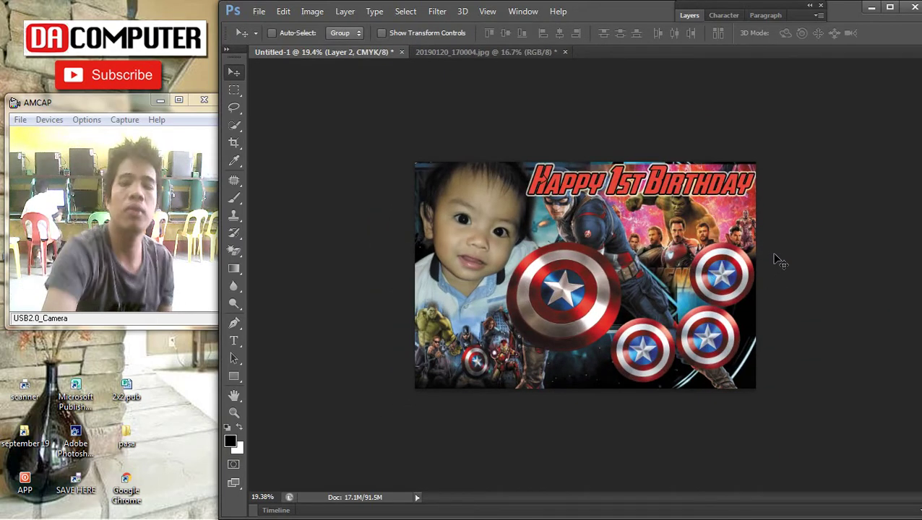
# Stretch the Avengers picture on Layer 2 slightly upward past the banner's top edge with Free Transform
pyautogui.rightClick(658, 235)
pyautogui.click(681, 238)
pyautogui.hotkey('ctrl', 't')
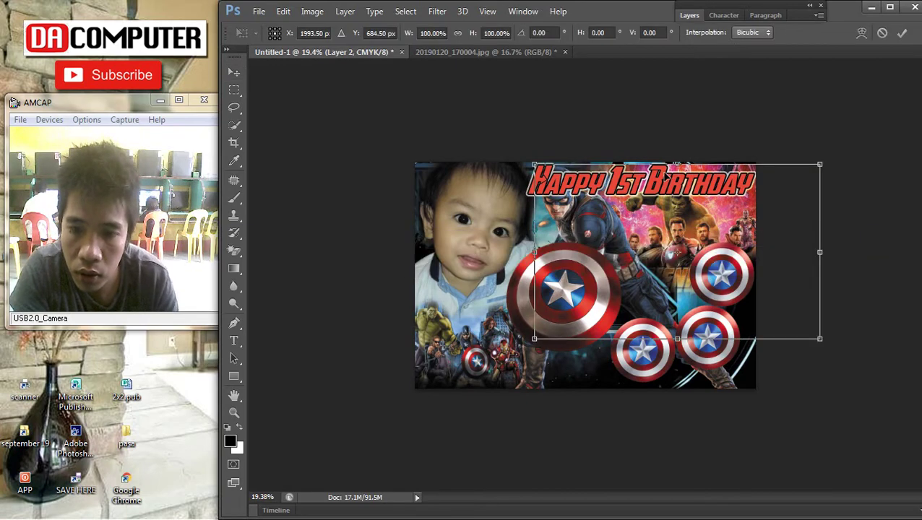
pyautogui.moveTo(683, 162); pyautogui.dragTo(684, 157)
pyautogui.press('Return')
# Move the Captain America figure with its large shield slightly down, further below the birthday title
pyautogui.rightClick(640, 185)
pyautogui.click(640, 193)
pyautogui.scroll(-2, 816, 232)
pyautogui.scroll(4, 802, 264)
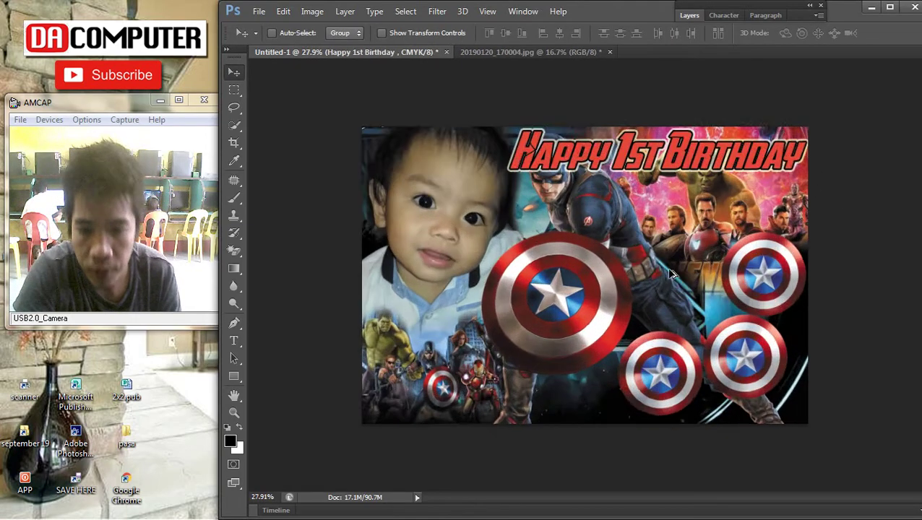
pyautogui.rightClick(579, 202)
pyautogui.click(586, 208)
pyautogui.moveTo(581, 211); pyautogui.dragTo(590, 230)
# Enlarge the baby portrait on Layer 3 to about 106% with Free Transform
pyautogui.rightClick(367, 206)
pyautogui.click(425, 211)
pyautogui.scroll(-1, 583, 276)
pyautogui.hotkey('ctrl', 't')
pyautogui.moveTo(531, 430); pyautogui.dragTo(549, 441)
pyautogui.press('Return')
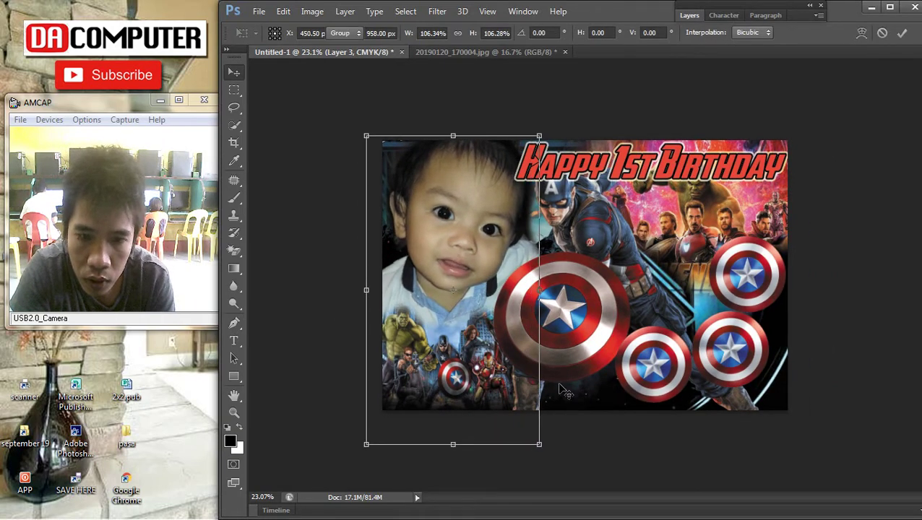
pyautogui.scroll(-5, 600, 279)
pyautogui.scroll(4, 600, 279)
pyautogui.rightClick(466, 194)
pyautogui.rightClick(485, 219)
pyautogui.scroll(1, 549, 242)
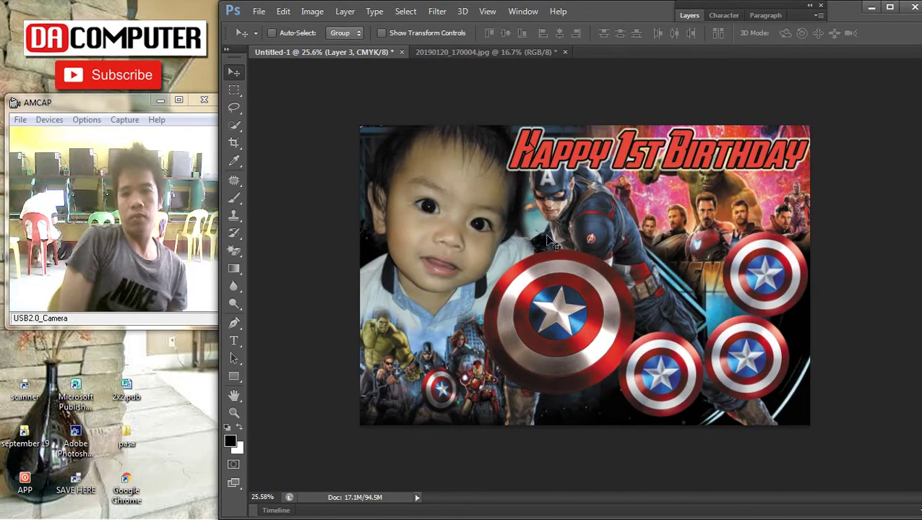
pyautogui.scroll(1, 552, 247)
# Widen the small Avengers team picture in the banner's lower-left corner slightly toward the right
pyautogui.rightClick(379, 363)
pyautogui.click(451, 381)
pyautogui.hotkey('ctrl', 't')
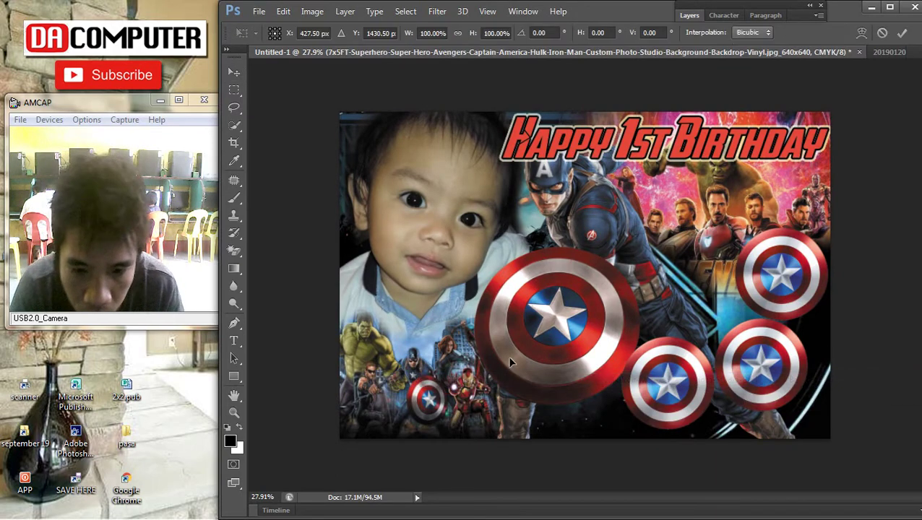
pyautogui.moveTo(531, 383); pyautogui.dragTo(560, 383)
pyautogui.moveTo(492, 379); pyautogui.dragTo(481, 379)
pyautogui.press('Return')
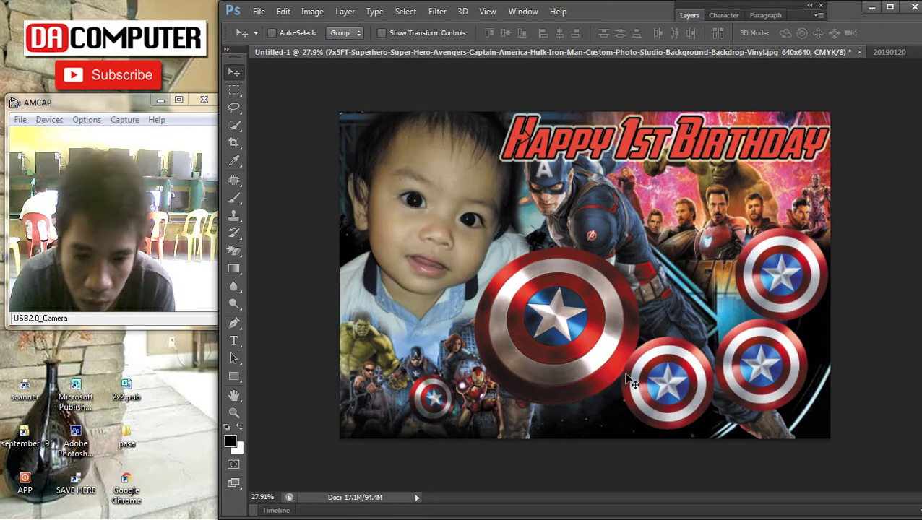
# Nudge the bottom small shield slightly right and the lower-right small shield slightly down and left
pyautogui.scroll(-4, 578, 347)
pyautogui.scroll(3, 550, 358)
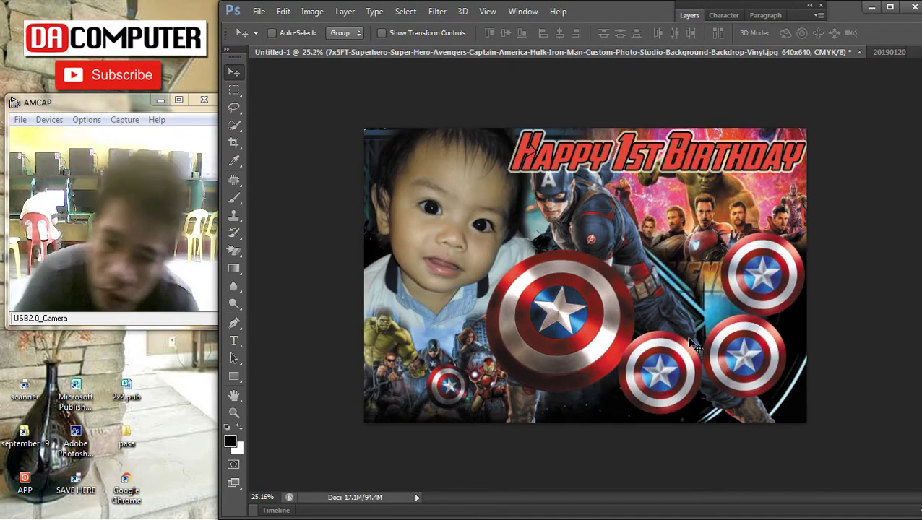
pyautogui.rightClick(672, 360)
pyautogui.click(669, 364)
pyautogui.moveTo(669, 365); pyautogui.dragTo(674, 364)
pyautogui.moveTo(769, 349)
pyautogui.mouseDown()
pyautogui.moveTo(753, 348)
pyautogui.moveTo(766, 354)
pyautogui.mouseUp()
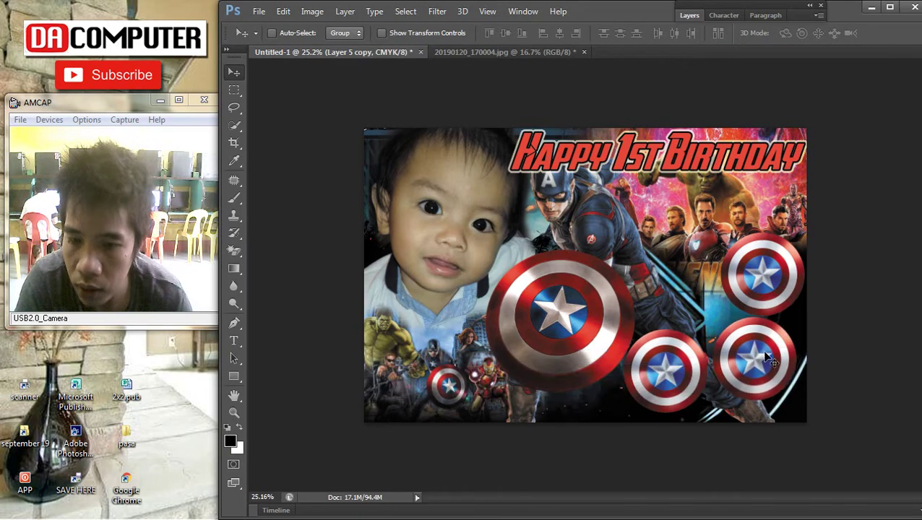
pyautogui.scroll(-2, 779, 354)
pyautogui.scroll(3, 757, 366)
pyautogui.rightClick(777, 362)
pyautogui.click(777, 359)
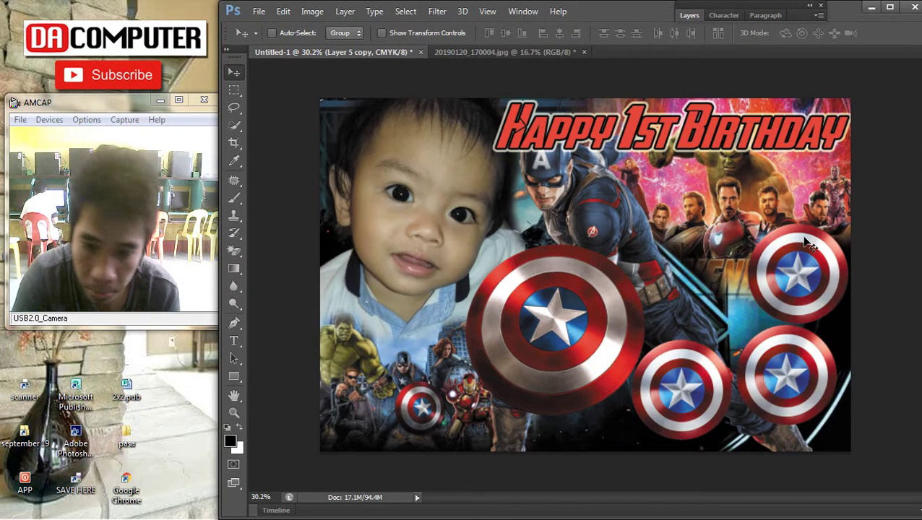
pyautogui.scroll(1, 800, 306)
pyautogui.scroll(-1, 815, 288)
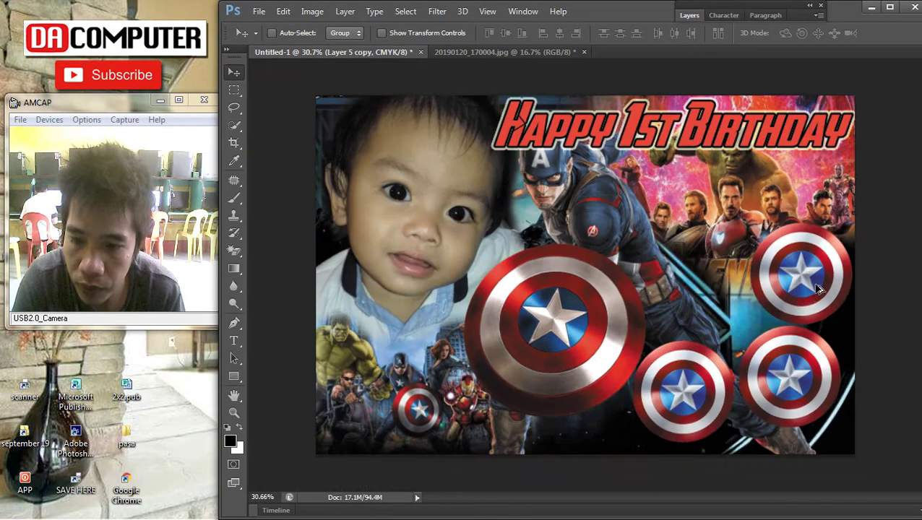
pyautogui.scroll(-1, 508, 282)
pyautogui.scroll(1, 507, 282)
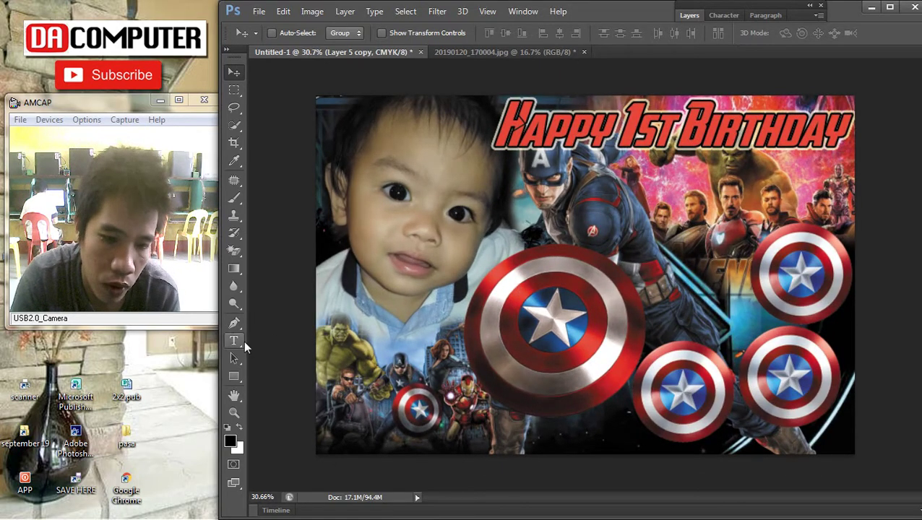
pyautogui.click(234, 251)
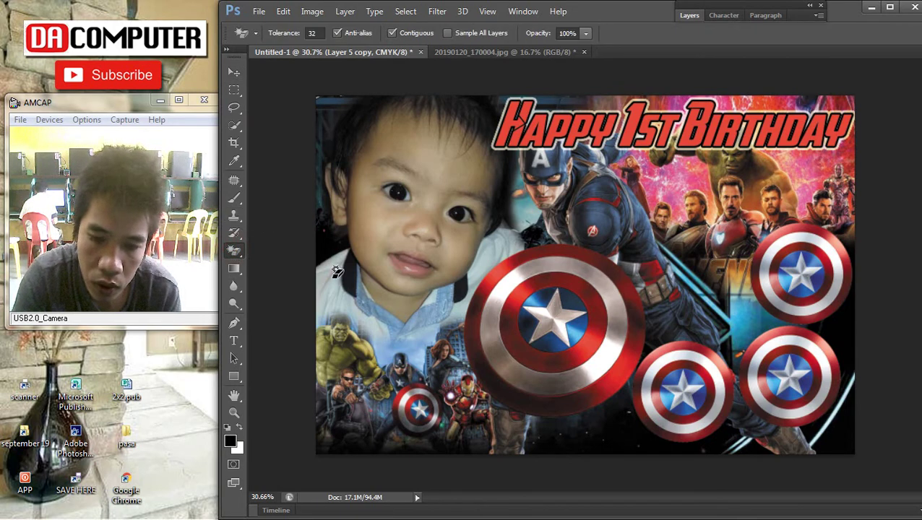
pyautogui.click(236, 91)
pyautogui.click(303, 113)
pyautogui.moveTo(520, 268); pyautogui.dragTo(589, 383)
pyautogui.rightClick(450, 153)
pyautogui.click(462, 165)
# Draw an elliptical selection around the inner disc of the large shield, just inside its red rim
pyautogui.click(234, 91)
pyautogui.click(262, 101)
pyautogui.moveTo(507, 260); pyautogui.dragTo(622, 380)
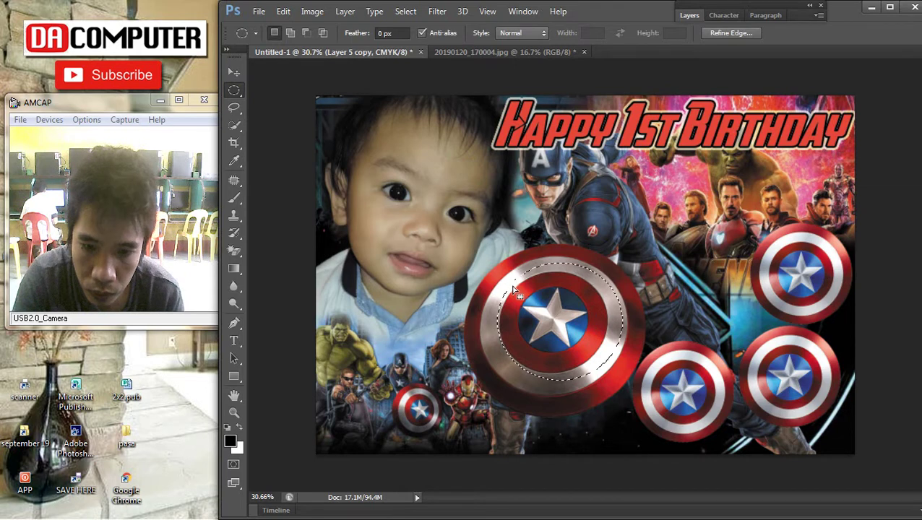
pyautogui.moveTo(493, 276); pyautogui.dragTo(593, 330)
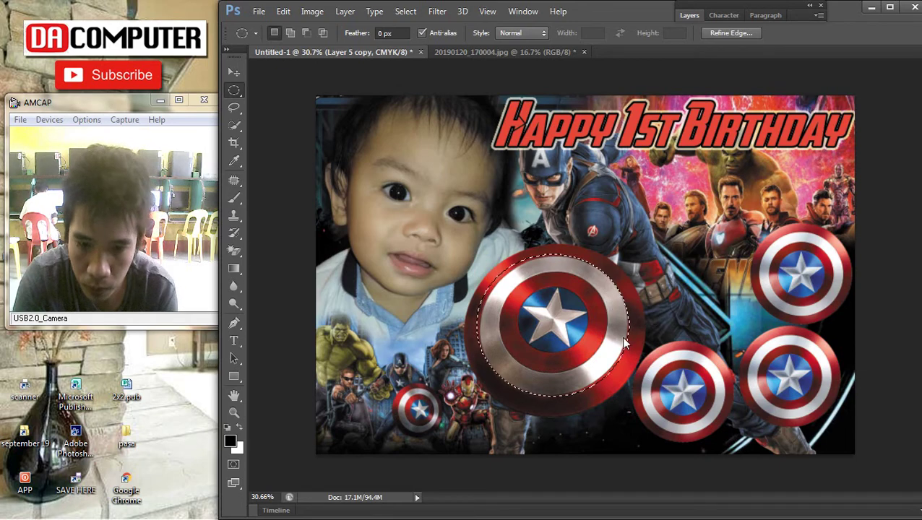
# Erase the selected inner disc of the large shield on the captain_america_PNG27 layer so only the red rim remains
pyautogui.click(232, 72)
pyautogui.keyDown('ctrl'); pyautogui.click(587, 210); pyautogui.keyUp('ctrl')
pyautogui.press('Return')
pyautogui.press('Return')
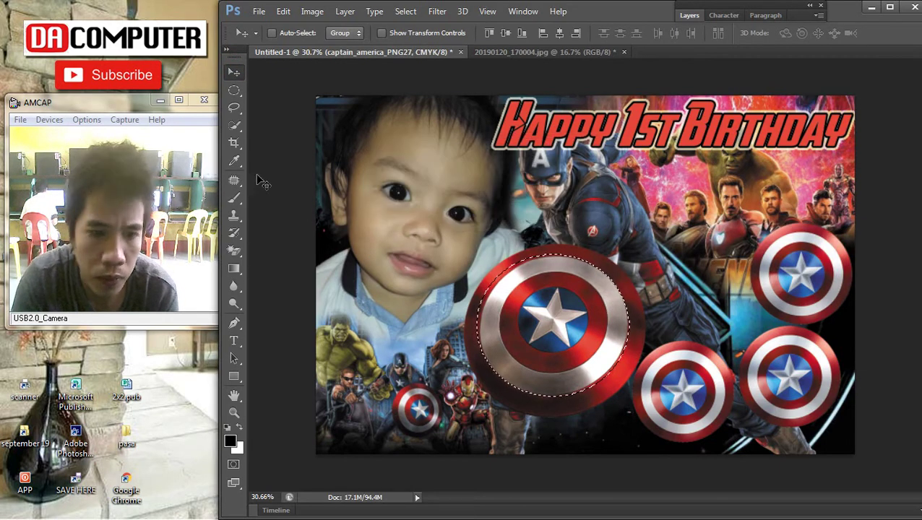
pyautogui.click(234, 217)
pyautogui.click(552, 245)
pyautogui.click(494, 211)
pyautogui.click(235, 250)
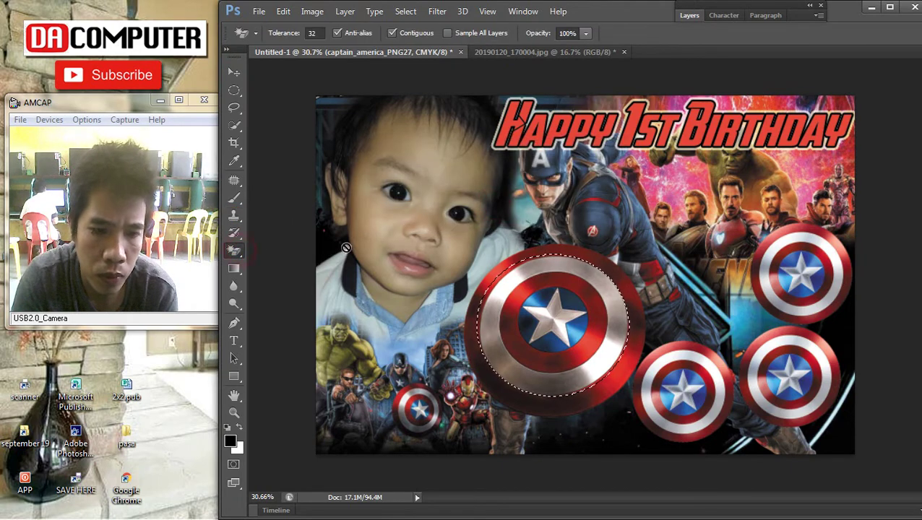
pyautogui.click(566, 263)
pyautogui.click(477, 205)
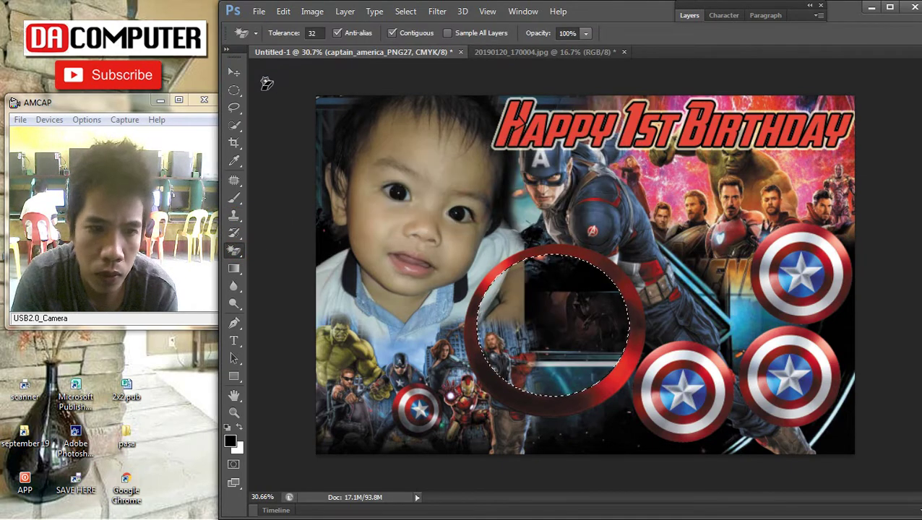
# Clear the elliptical selection inside the large shield's rim
pyautogui.click(234, 107)
pyautogui.rightClick(620, 204)
pyautogui.click(634, 213)
pyautogui.scroll(-1, 643, 253)
pyautogui.scroll(1, 643, 252)
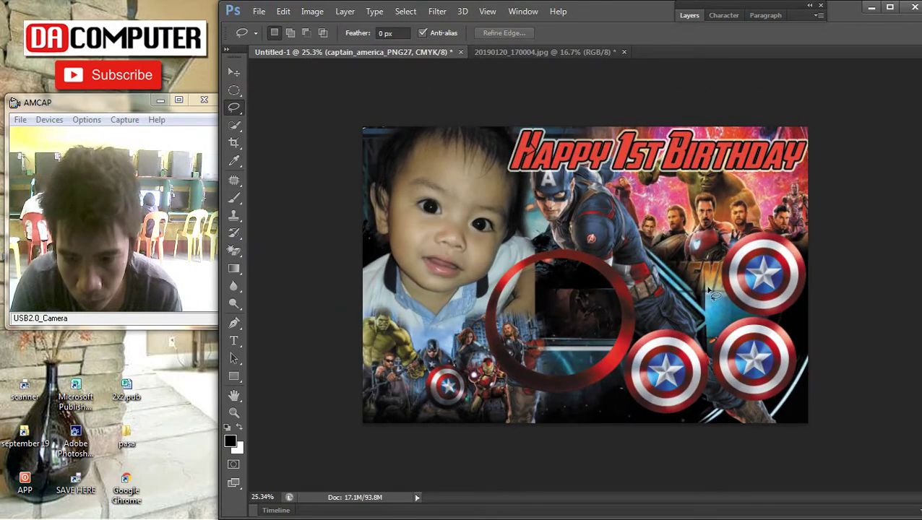
# Open the photo 20180927_163342.jpg from the child's photo folder in File Explorer as a separate Photoshop document
pyautogui.moveTo(921, 292)
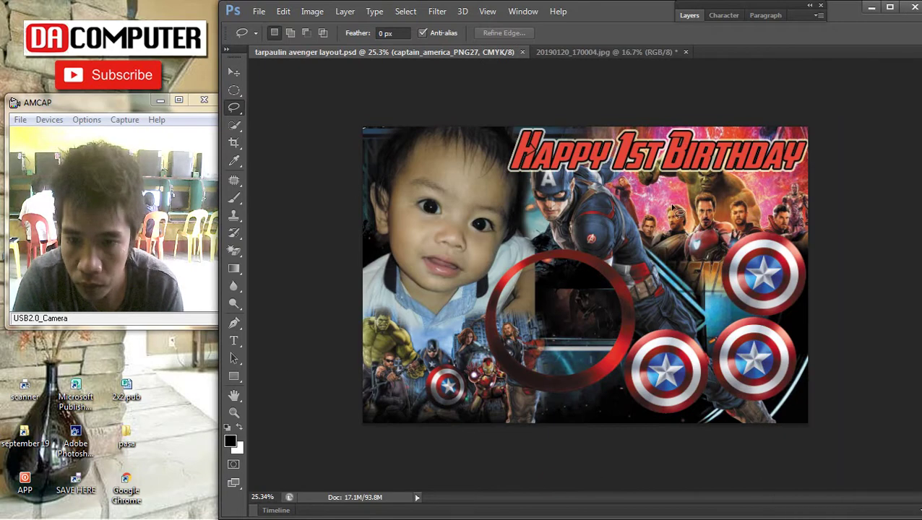
pyautogui.scroll(-2, 630, 275)
pyautogui.scroll(3, 630, 275)
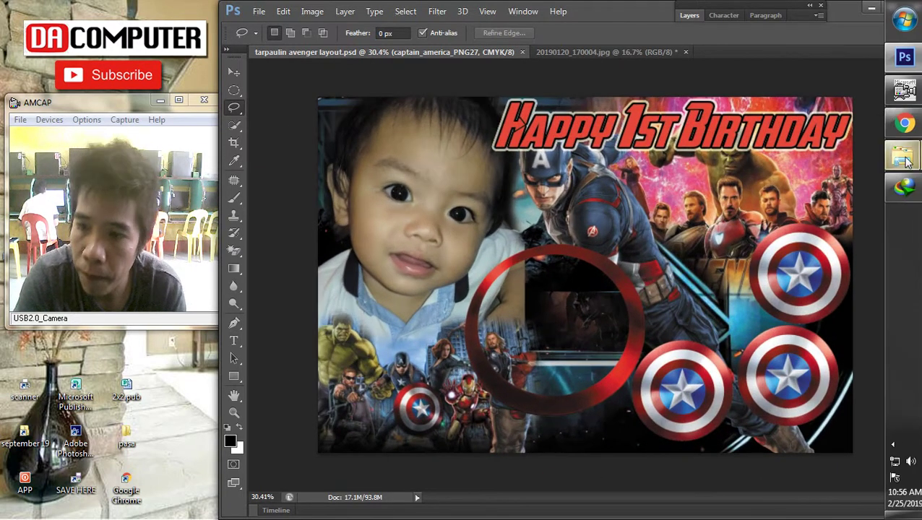
pyautogui.moveTo(895, 182)
pyautogui.click(817, 66)
pyautogui.click(436, 148)
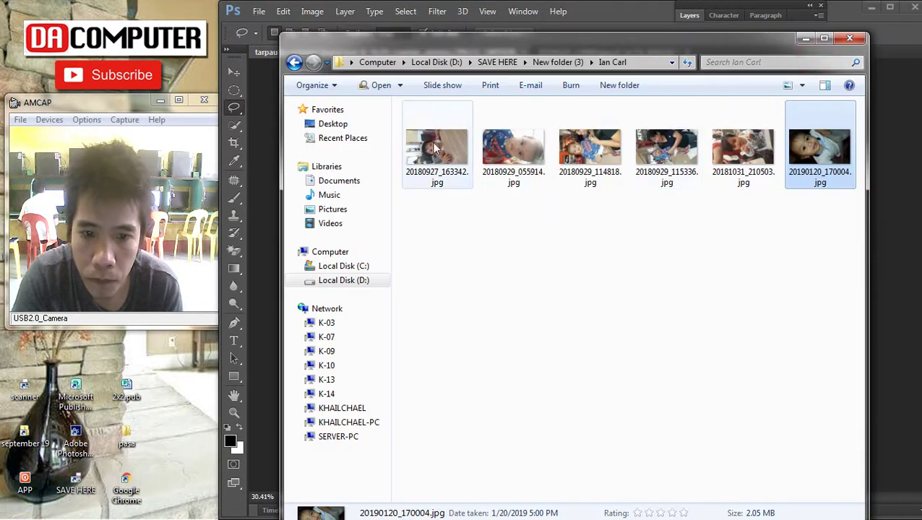
pyautogui.moveTo(470, 6); pyautogui.dragTo(483, 51)
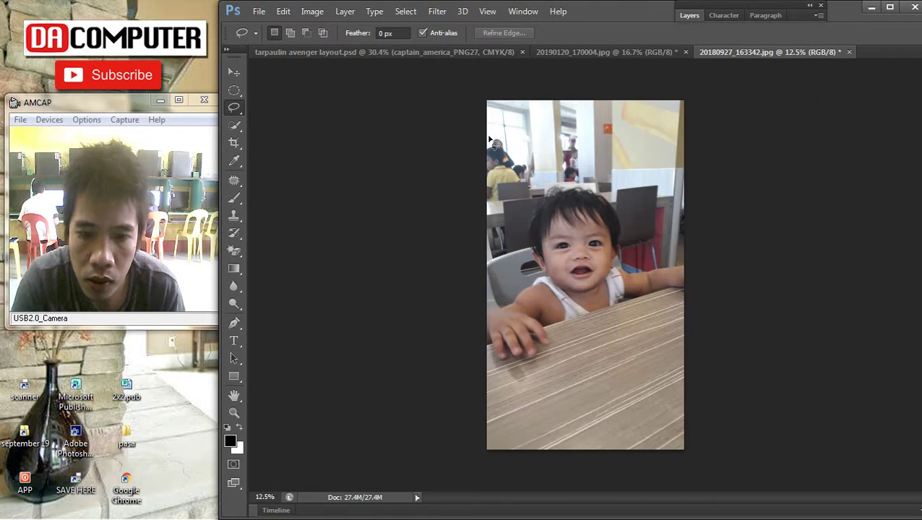
# Cut an elliptical area around the child's head and shoulders out of the restaurant photo
pyautogui.click(234, 89)
pyautogui.moveTo(488, 170); pyautogui.dragTo(667, 360)
pyautogui.hotkey('ctrl', 'x')
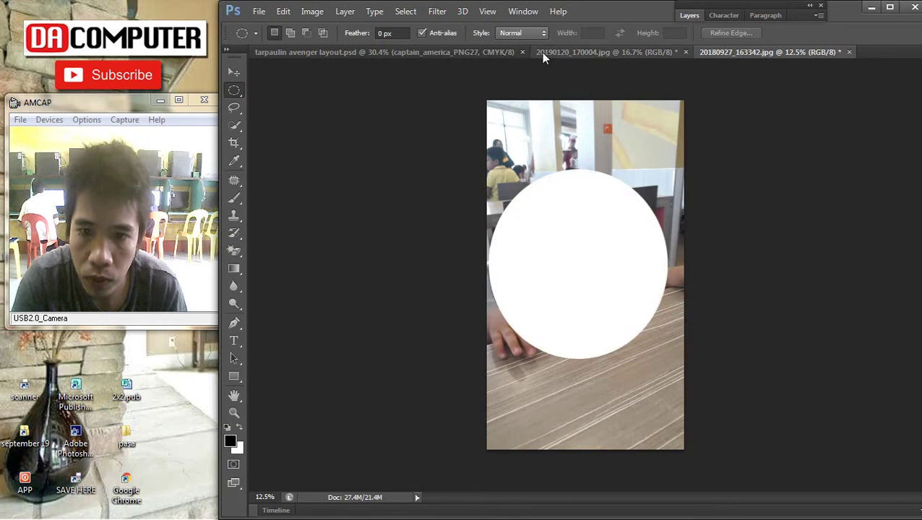
# Paste the oval cut-out into the tarpaulin layout and scale it to about 35% to fill the large red ring
pyautogui.click(430, 52)
pyautogui.hotkey('ctrl', 'v')
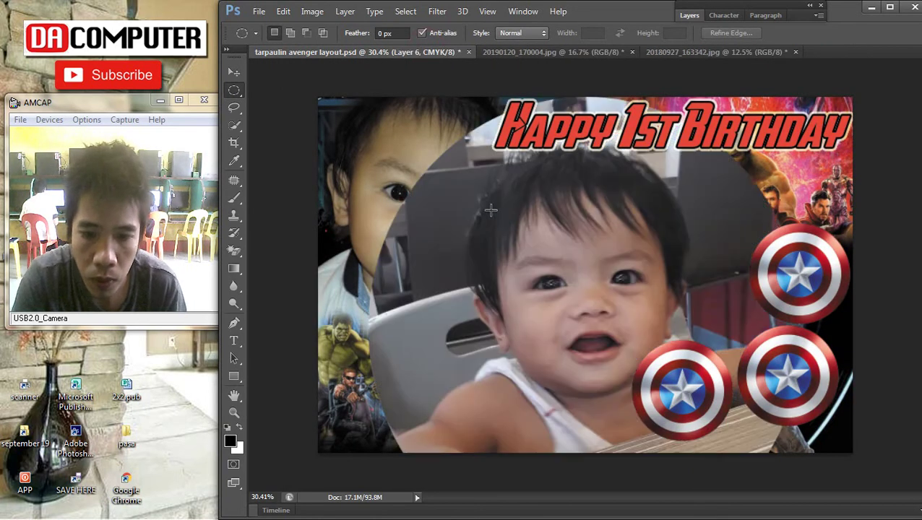
pyautogui.hotkey('ctrl', 't')
pyautogui.hotkey('ctrl', '0')
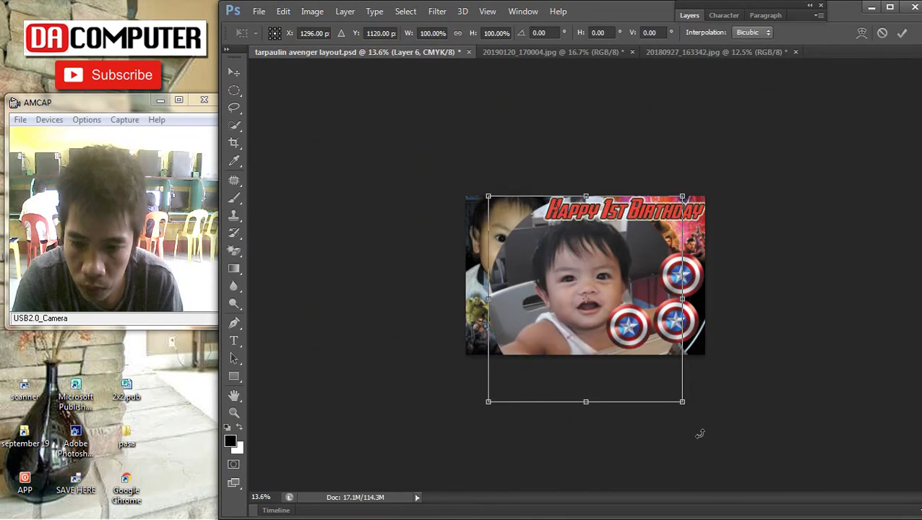
pyautogui.moveTo(684, 401); pyautogui.dragTo(544, 255)
pyautogui.hotkey('ctrl', '0')
pyautogui.moveTo(418, 150); pyautogui.dragTo(523, 289)
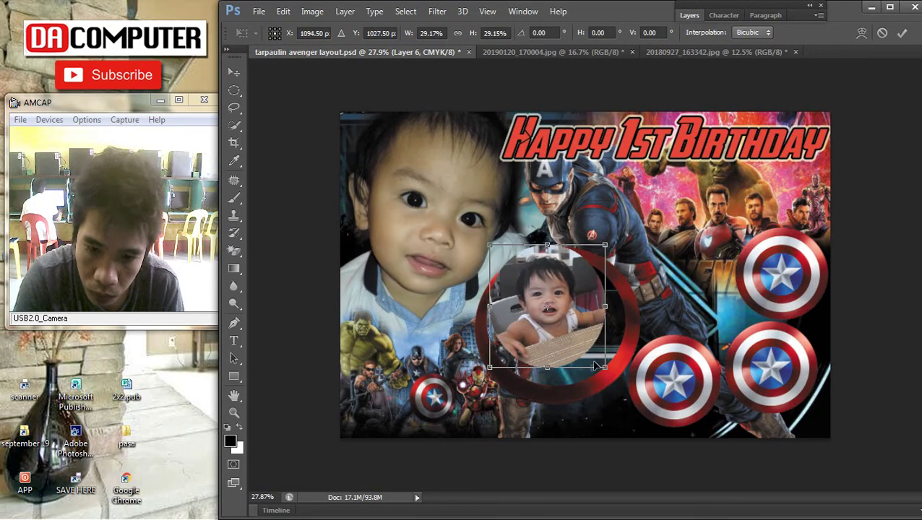
pyautogui.moveTo(604, 367); pyautogui.dragTo(628, 389)
pyautogui.moveTo(614, 307)
pyautogui.mouseDown()
pyautogui.moveTo(605, 313)
pyautogui.moveTo(616, 308)
pyautogui.mouseUp()
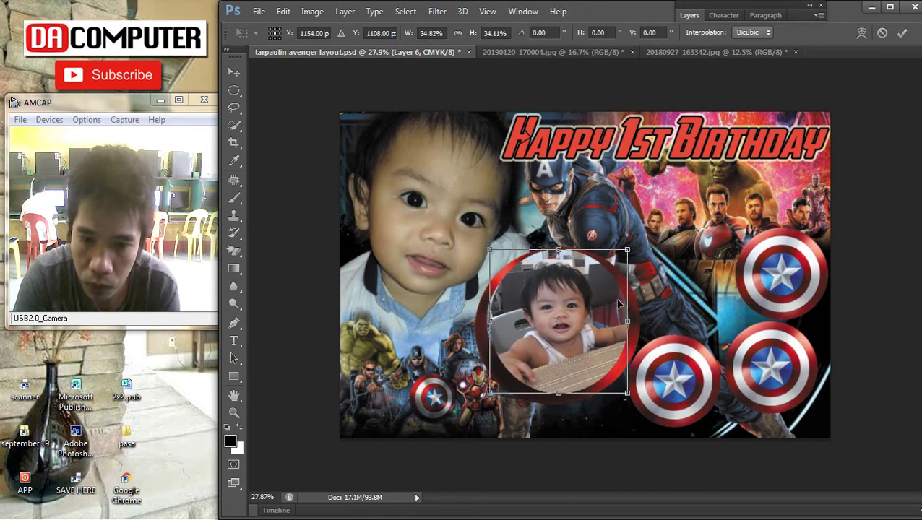
pyautogui.press('Return')
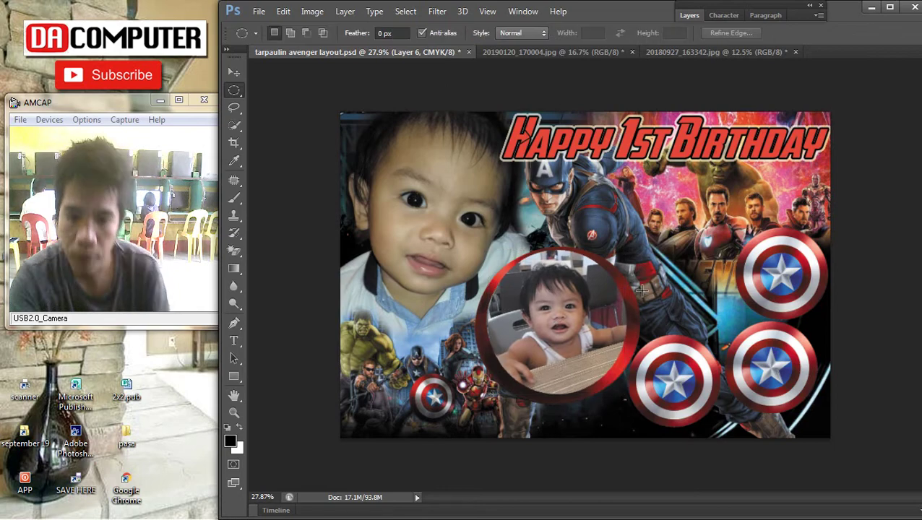
# Undo the pasted photo and the erasing of the large shield's centre, and clear the remaining selection
pyautogui.hotkey('ctrl', 'alt', 'z')
pyautogui.hotkey('ctrl', 'alt', 'z')
pyautogui.hotkey('ctrl', 'alt', 'z')
pyautogui.hotkey('ctrl', 'alt', 'z')
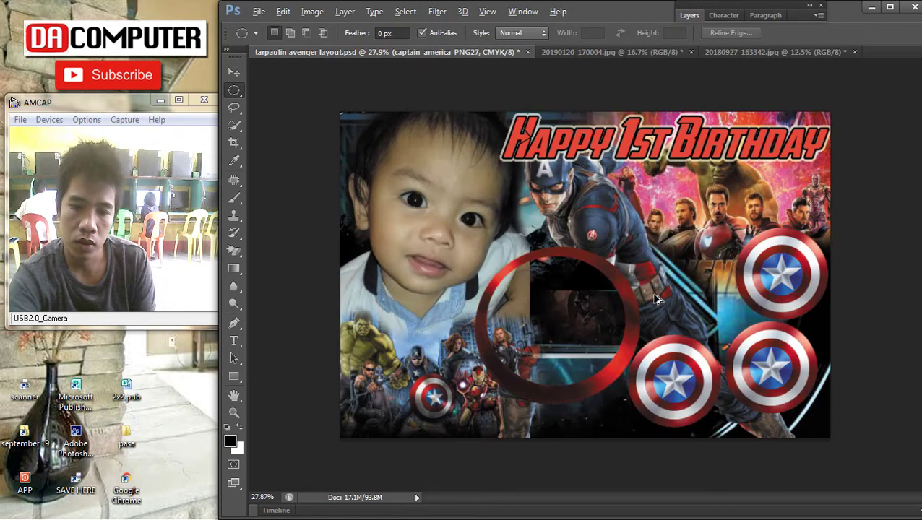
pyautogui.hotkey('ctrl', 'alt', 'z')
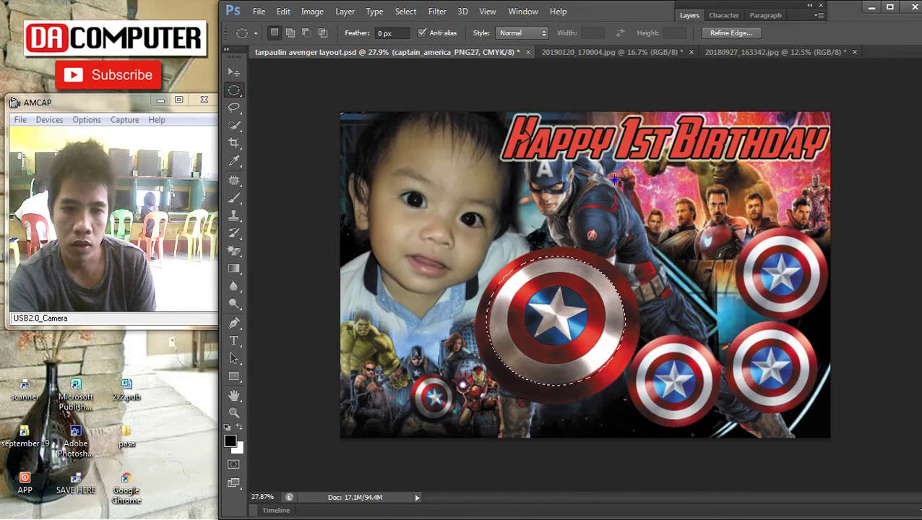
pyautogui.rightClick(614, 179)
pyautogui.click(634, 190)
# Paste the oval photo cut-out into the layout, scale it to about 25% and place it at the large shield's centre
pyautogui.hotkey('ctrl', 'v')
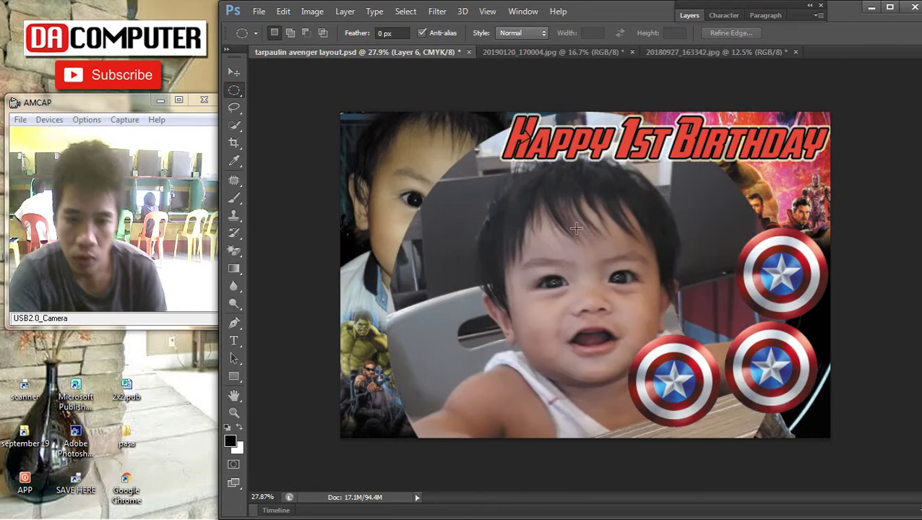
pyautogui.hotkey('ctrl', '-')
pyautogui.hotkey('ctrl', 't')
pyautogui.moveTo(702, 434); pyautogui.dragTo(585, 277)
pyautogui.moveTo(548, 244); pyautogui.dragTo(604, 318)
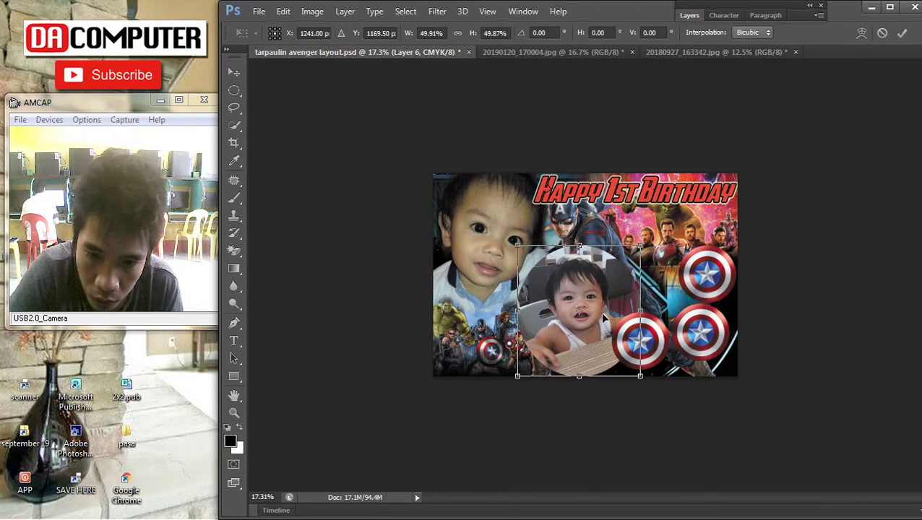
pyautogui.moveTo(640, 379); pyautogui.dragTo(611, 326)
pyautogui.press('m')
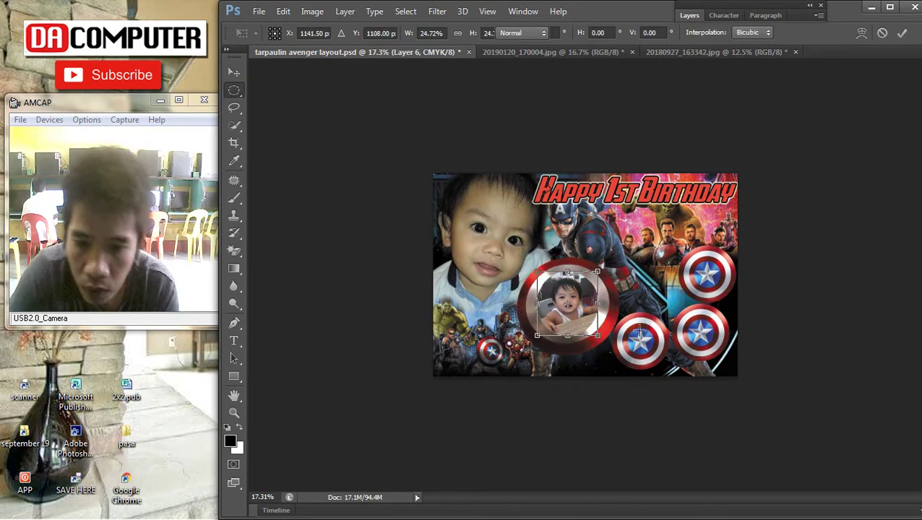
pyautogui.press('Return')
# Enlarge the oval photo cut-out and recentre it so that it fills the inside of the large shield's silver ring
pyautogui.scroll(3, 629, 331)
pyautogui.press('t')
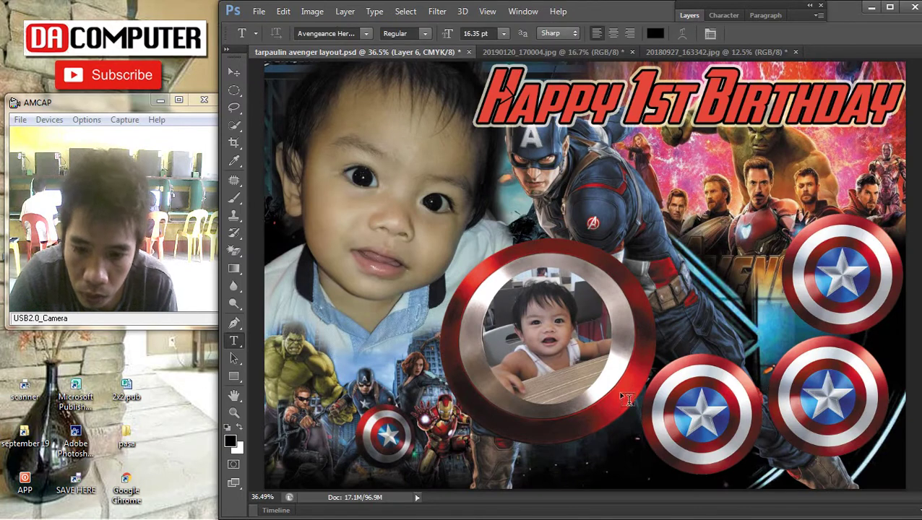
pyautogui.click(231, 72)
pyautogui.rightClick(514, 299)
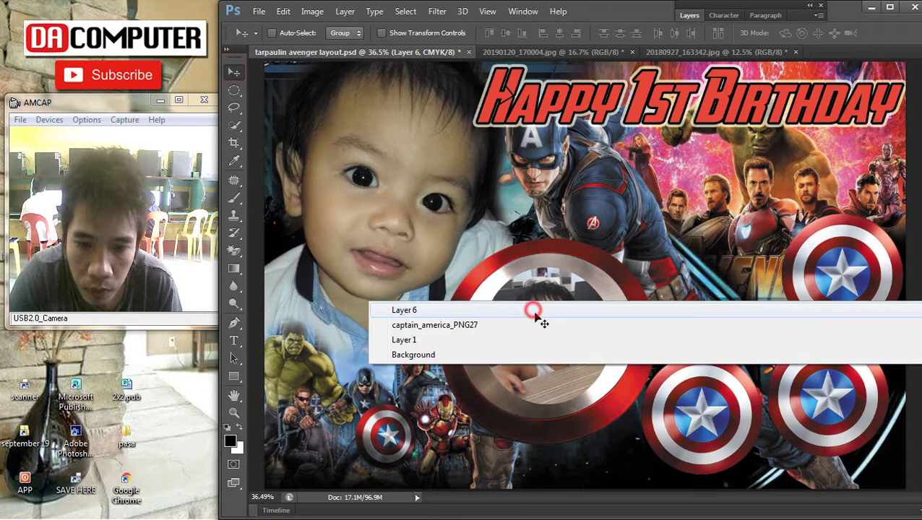
pyautogui.click(533, 312)
pyautogui.hotkey('ctrl', 't')
pyautogui.moveTo(619, 412); pyautogui.dragTo(638, 433)
pyautogui.moveTo(596, 366); pyautogui.dragTo(603, 327)
pyautogui.press('Right')
pyautogui.press('Right')
pyautogui.press('Right')
pyautogui.press('Return')
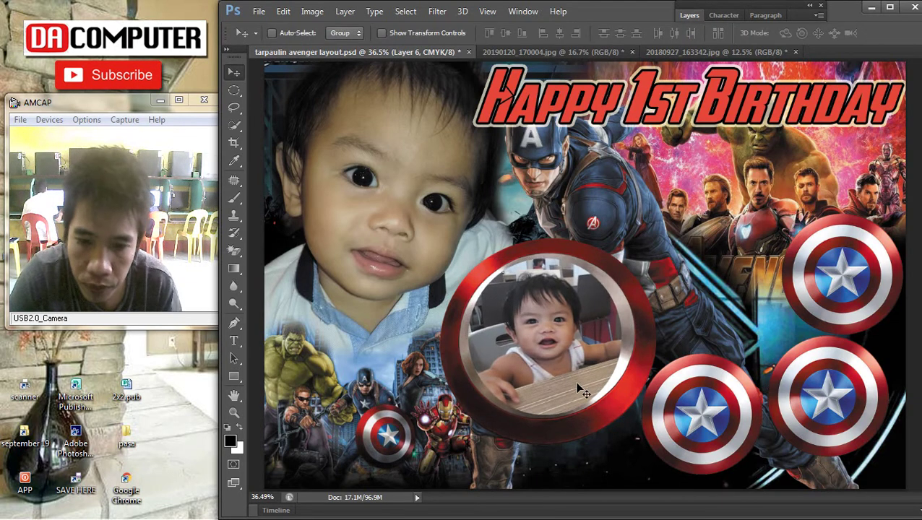
pyautogui.hotkey('ctrl', 't')
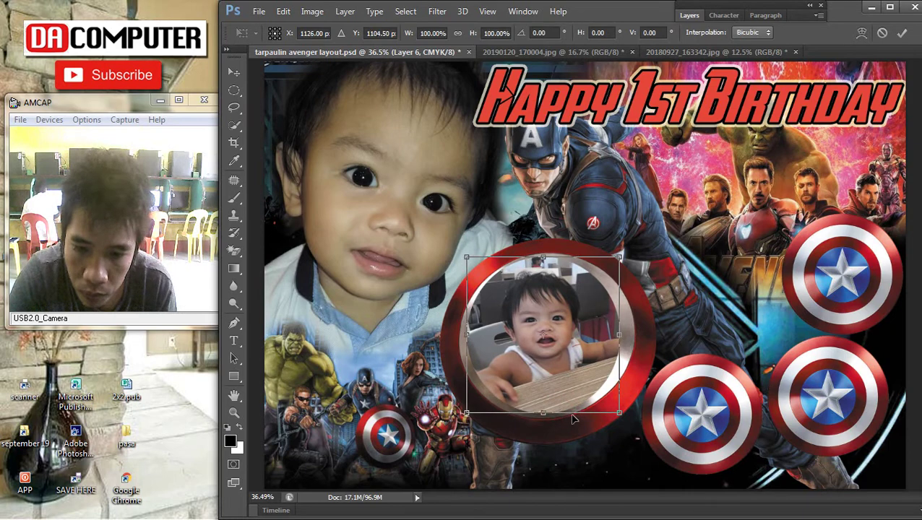
pyautogui.press('Return')
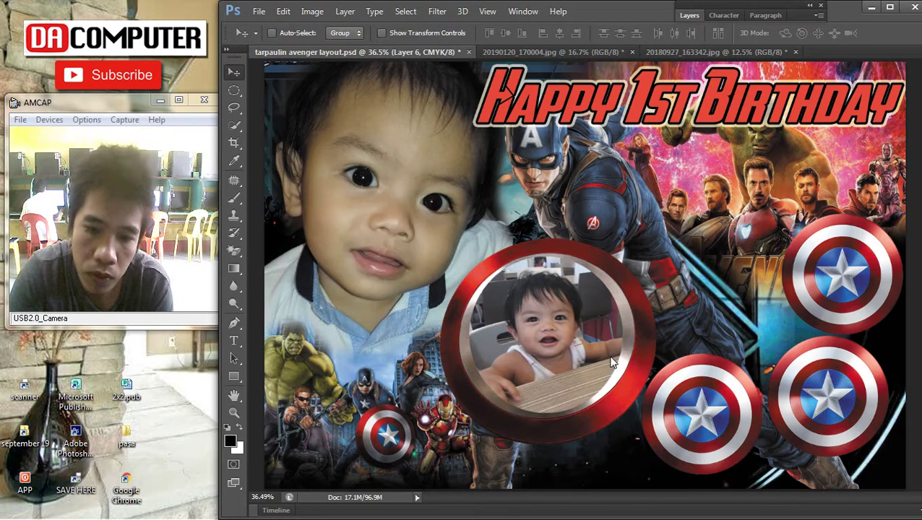
# Add a 21 px outside stroke in red #e33b2d to the oval photo's layer
pyautogui.click(690, 16)
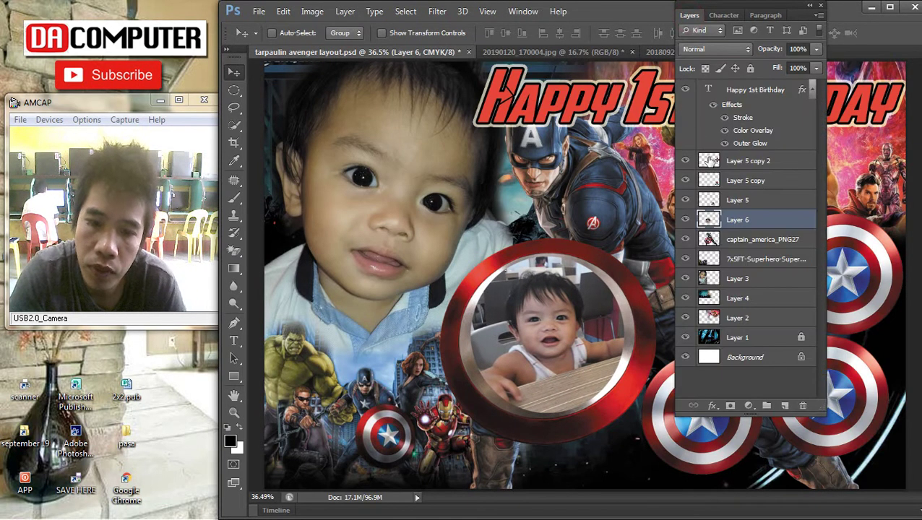
pyautogui.doubleClick(786, 220)
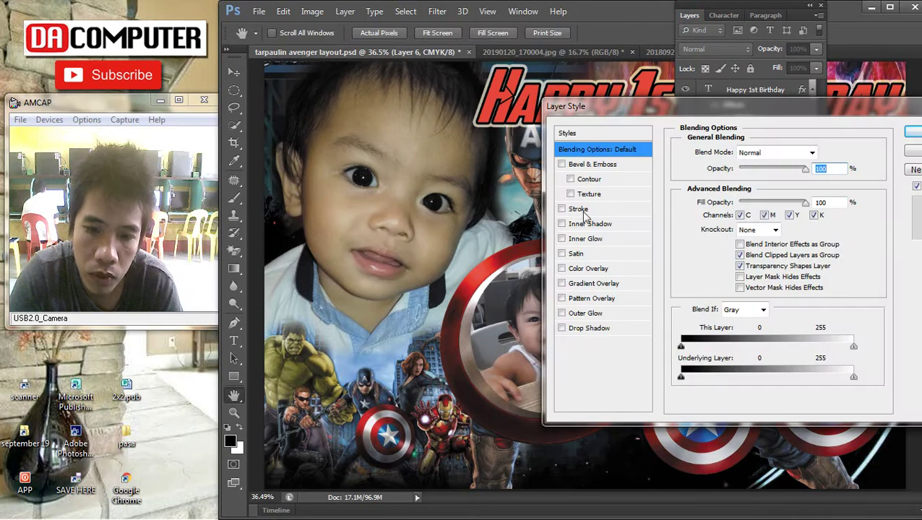
pyautogui.click(582, 211)
pyautogui.click(711, 246)
pyautogui.click(484, 262)
pyautogui.click(483, 253)
pyautogui.click(489, 266)
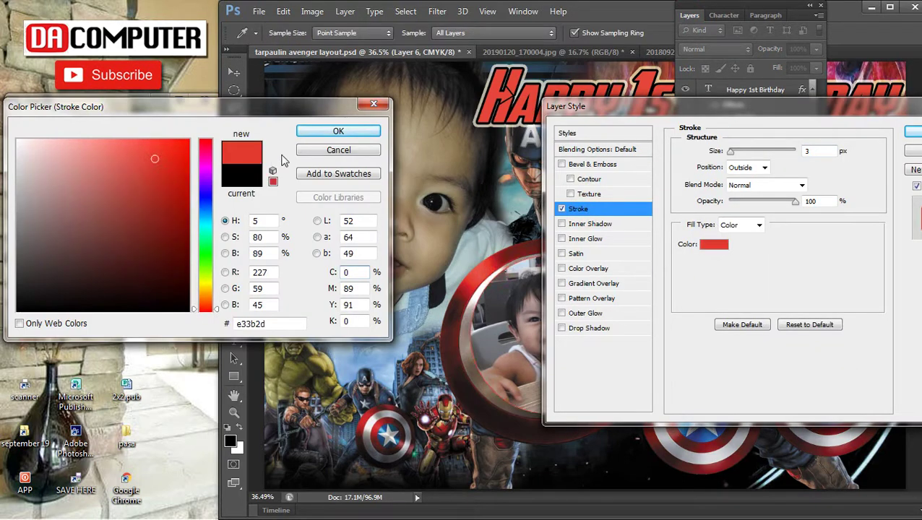
pyautogui.click(351, 133)
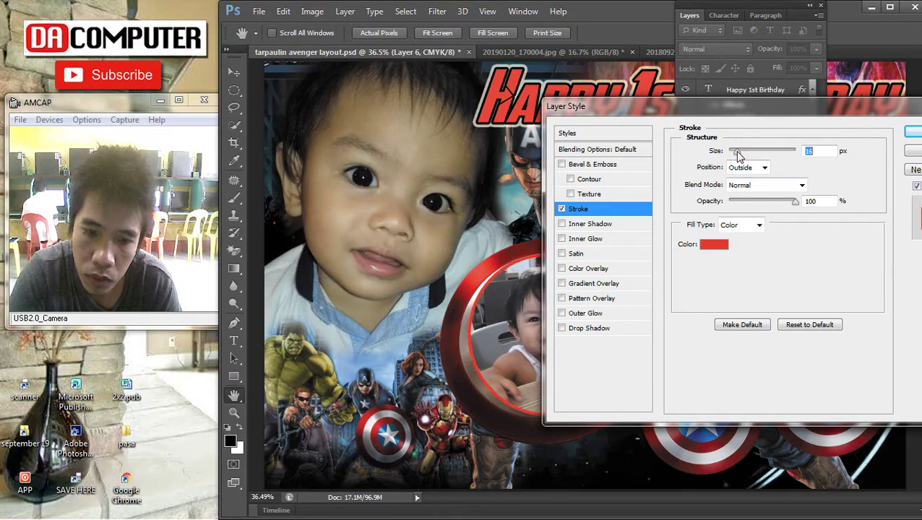
pyautogui.click(912, 132)
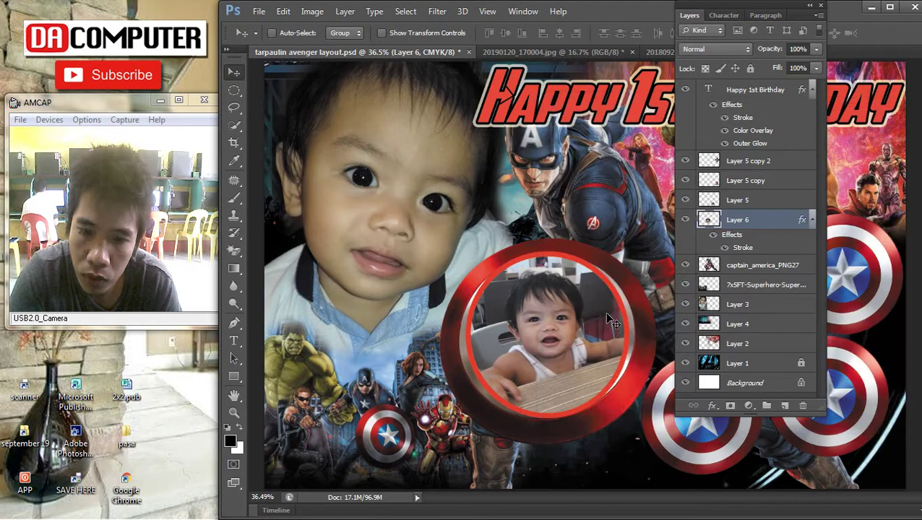
# Scale the outlined oval photo down slightly and centre it within the large shield's silver ring
pyautogui.moveTo(580, 316); pyautogui.dragTo(591, 325)
pyautogui.hotkey('ctrl', 't')
pyautogui.moveTo(614, 408); pyautogui.dragTo(604, 387)
pyautogui.press('Return')
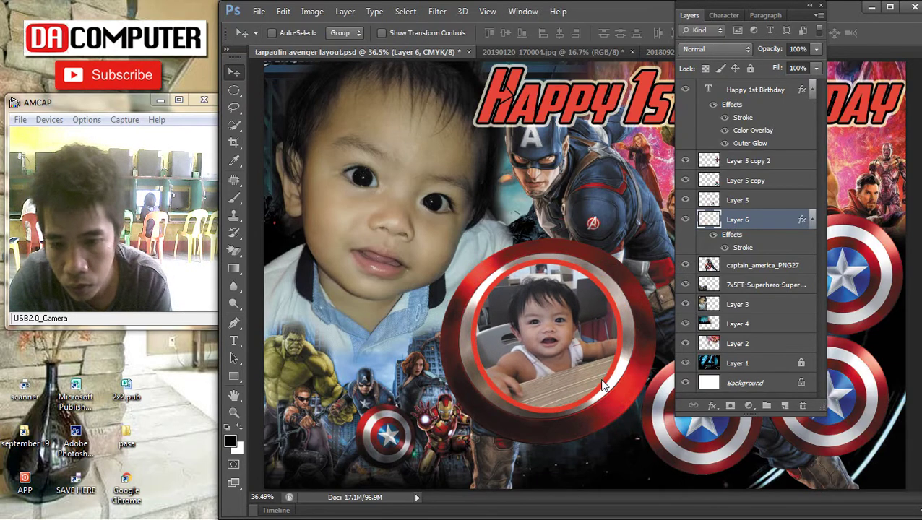
# Change the oval photo's stroke colour to dark brown #3b211f, sampled from the shield's rim
pyautogui.doubleClick(782, 220)
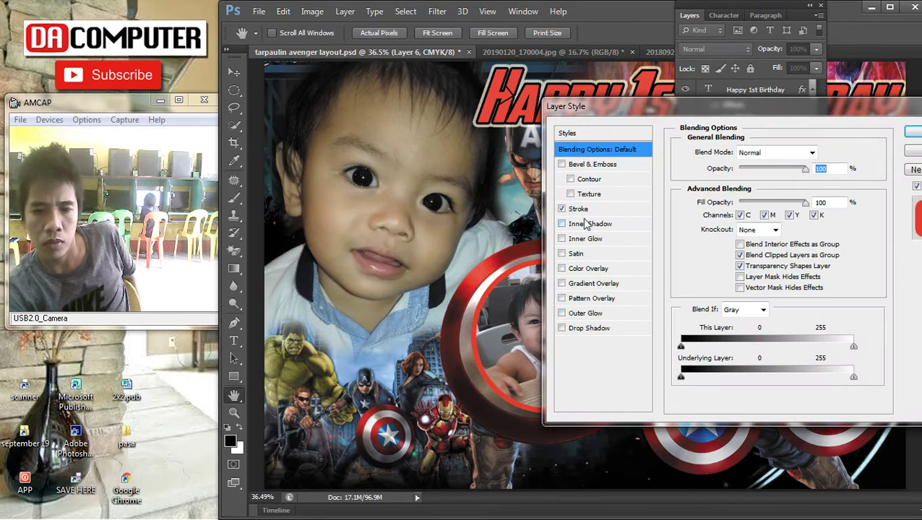
pyautogui.click(582, 209)
pyautogui.click(720, 248)
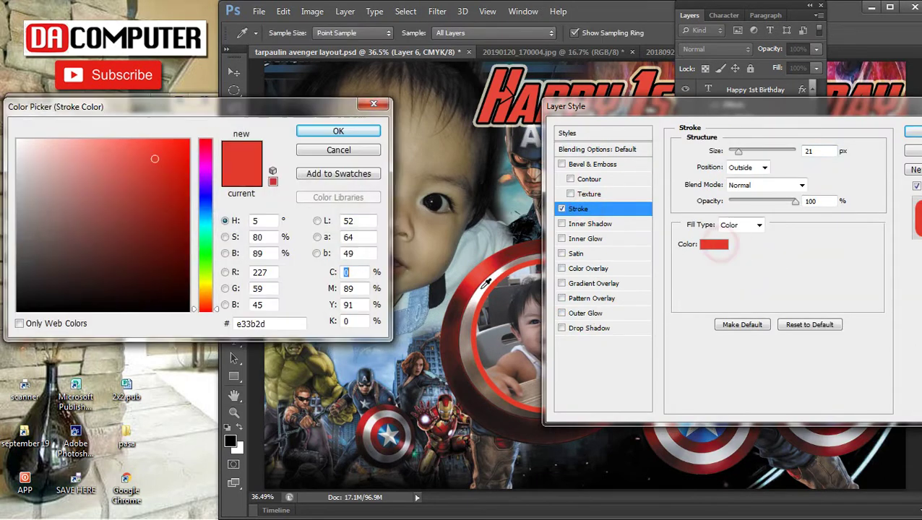
pyautogui.click(455, 304)
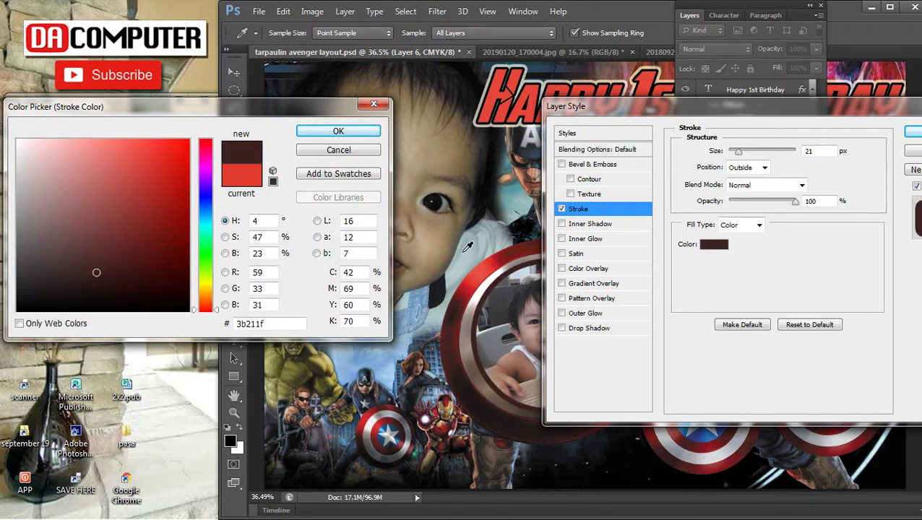
pyautogui.click(352, 134)
pyautogui.click(908, 136)
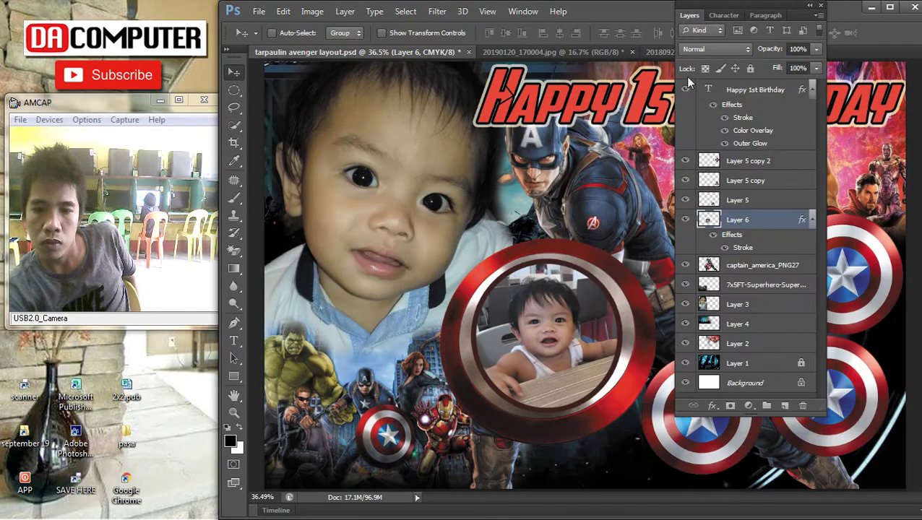
pyautogui.click(690, 15)
# Open the child's photo 20180929_055914.jpg from the file folder as a separate document
pyautogui.scroll(-3, 725, 280)
pyautogui.scroll(2, 695, 316)
pyautogui.moveTo(920, 210)
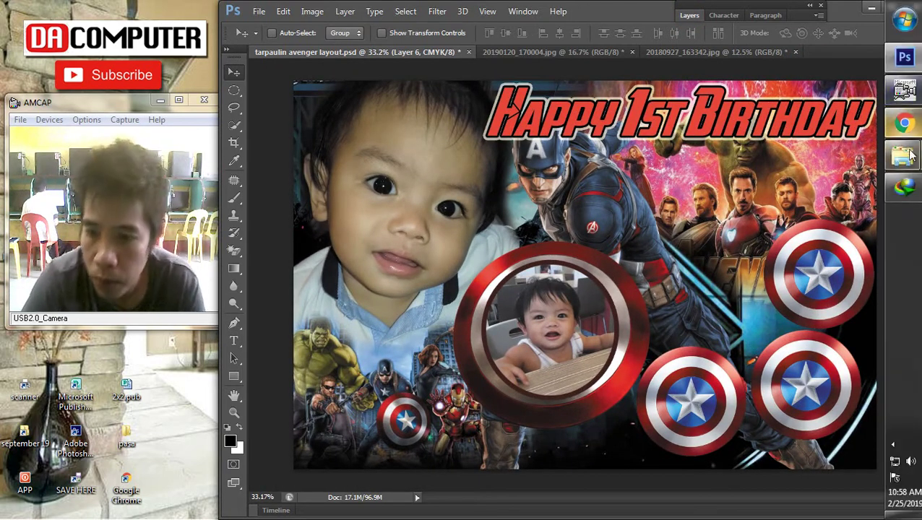
pyautogui.moveTo(905, 153)
pyautogui.click(789, 108)
pyautogui.moveTo(513, 152); pyautogui.dragTo(477, 256)
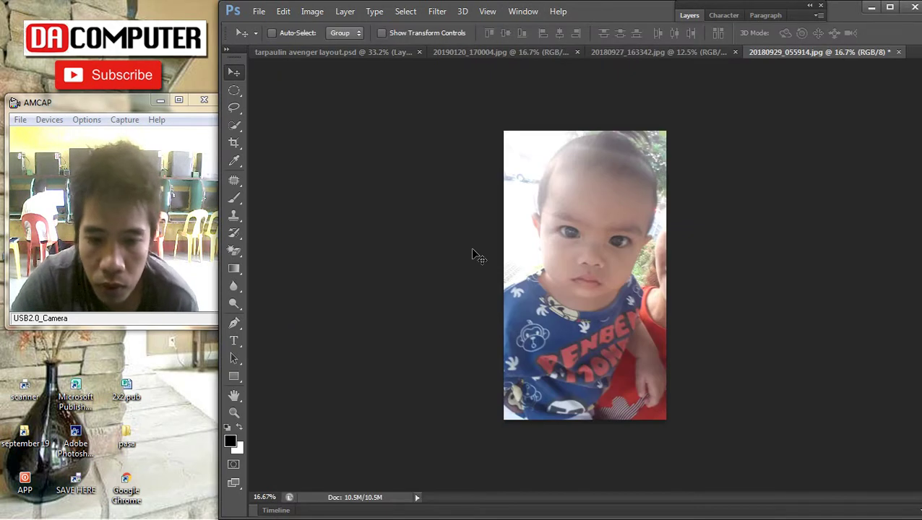
# Cut the whole picture out of the document and set the document width to 35 inches without constraining proportions
pyautogui.click(235, 91)
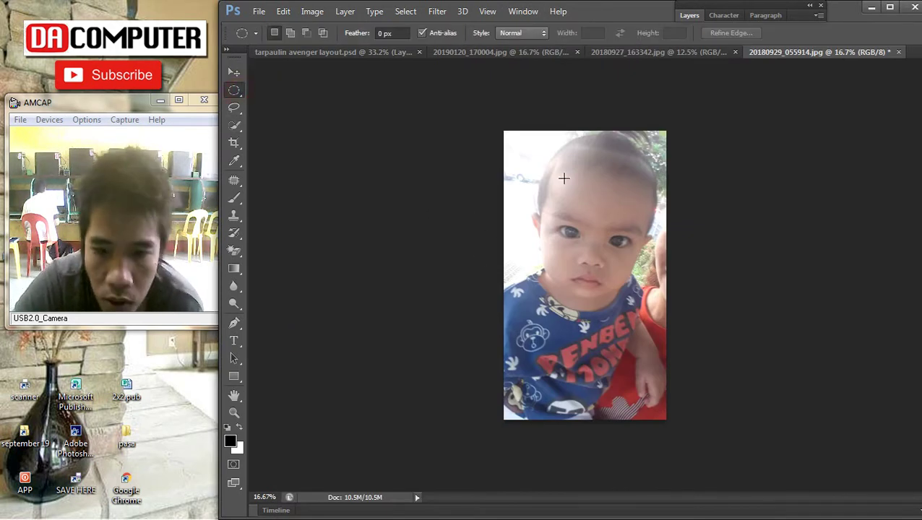
pyautogui.hotkey('ctrl', 'a')
pyautogui.press('Delete')
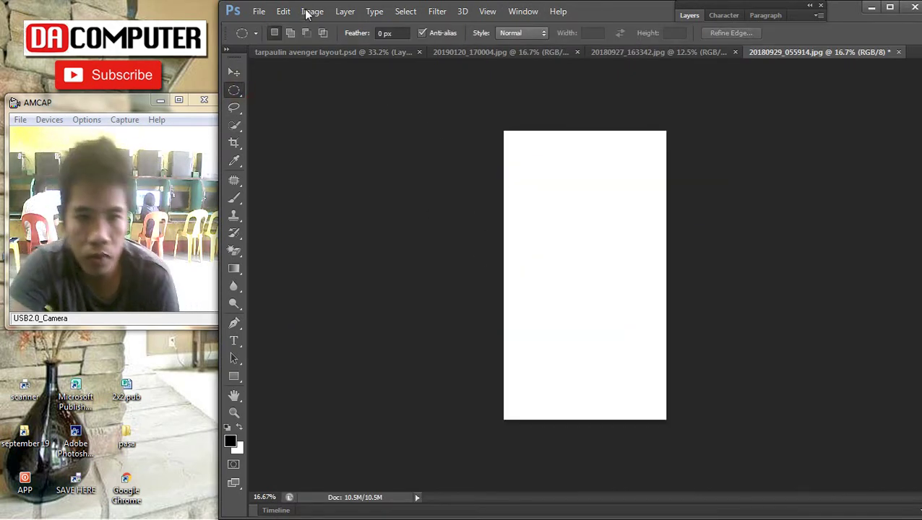
pyautogui.click(312, 11)
pyautogui.click(349, 110)
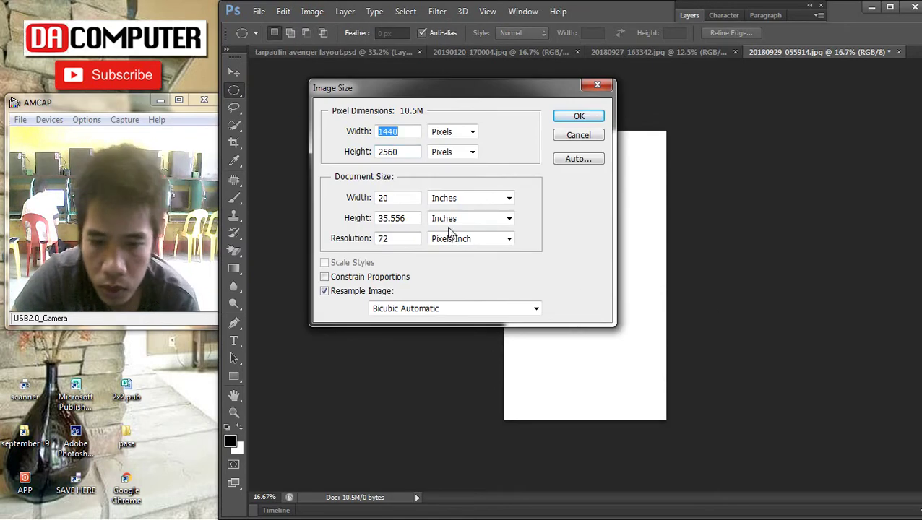
pyautogui.click(411, 217)
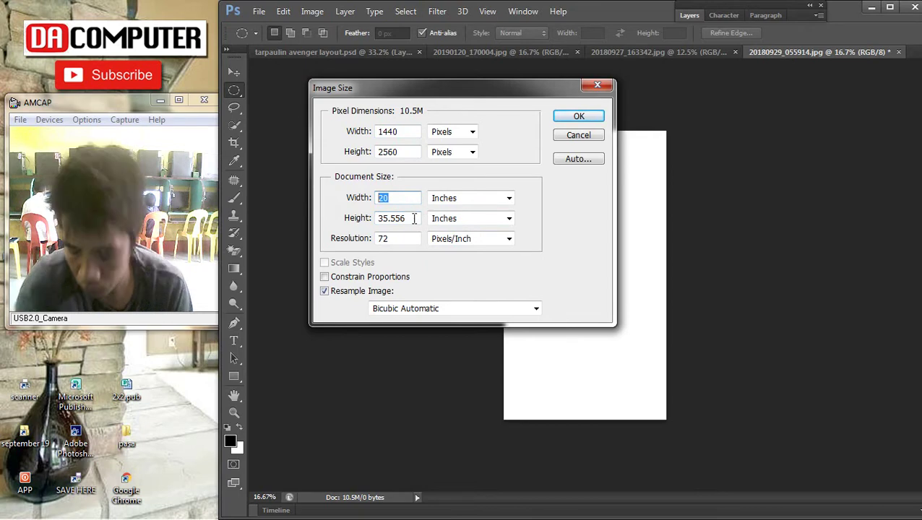
pyautogui.write('35')
pyautogui.press('Return')
# Paste the child's picture back onto the widened blank canvas and enlarge it so the head fills most of the height
pyautogui.hotkey('ctrl', 'v')
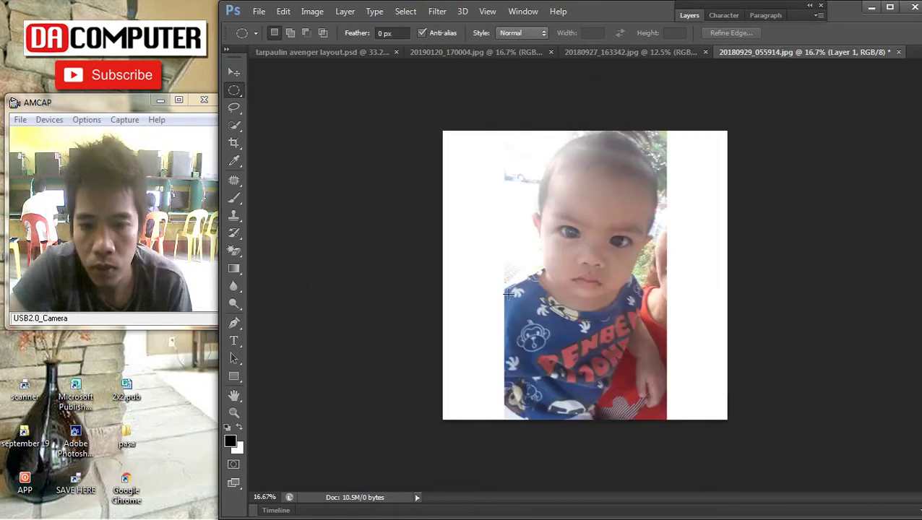
pyautogui.click(233, 72)
pyautogui.hotkey('ctrl', '-')
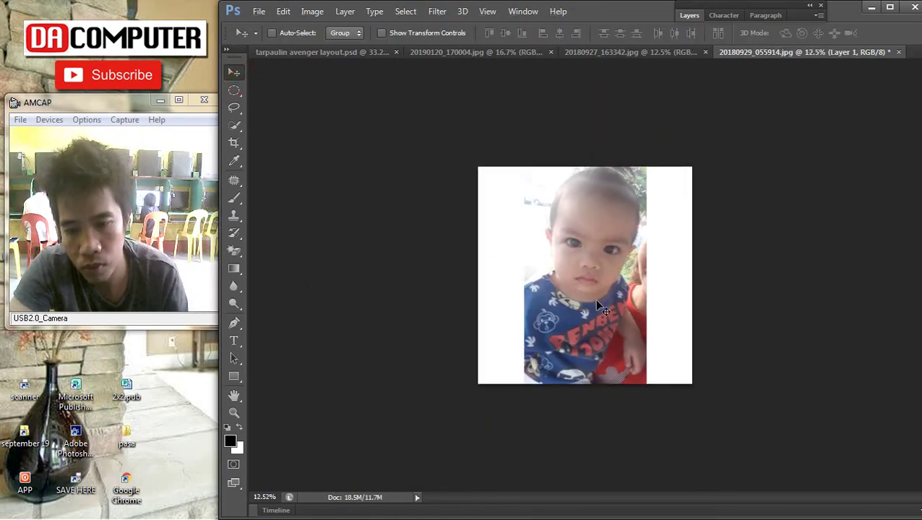
pyautogui.hotkey('ctrl', 't')
pyautogui.moveTo(649, 385); pyautogui.dragTo(715, 468)
pyautogui.moveTo(650, 336); pyautogui.dragTo(626, 329)
pyautogui.press('Return')
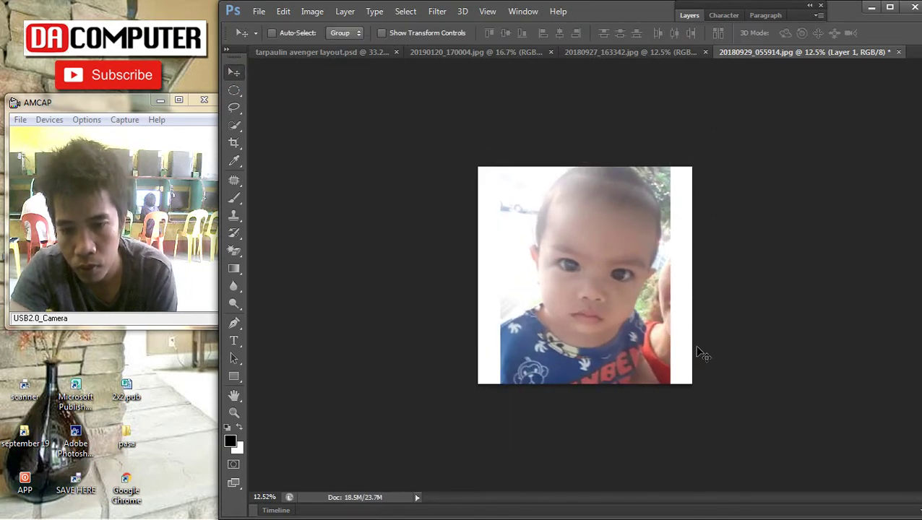
# Try shifting the enlarged picture against the left edge of the canvas and undo the move
pyautogui.rightClick(593, 265)
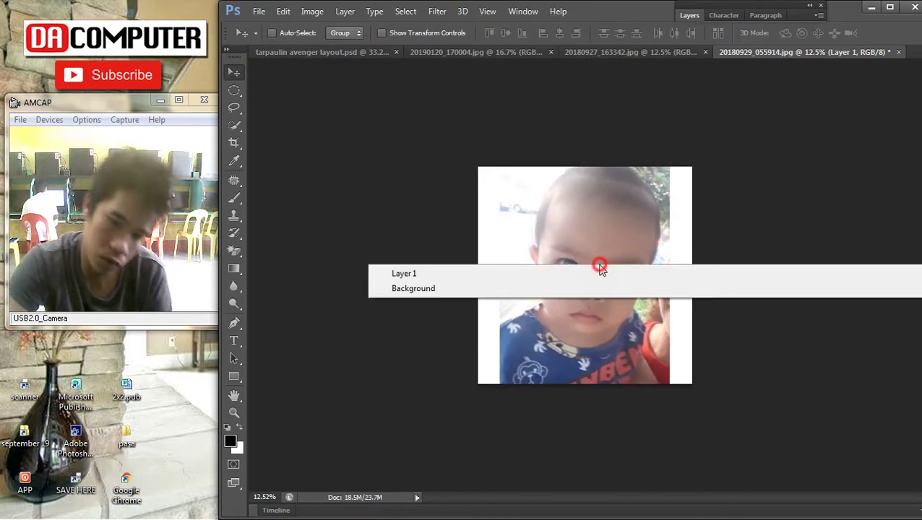
pyautogui.click(591, 289)
pyautogui.rightClick(594, 278)
pyautogui.click(595, 285)
pyautogui.moveTo(594, 281); pyautogui.dragTo(552, 277)
pyautogui.hotkey('ctrl', 't')
pyautogui.press('Return')
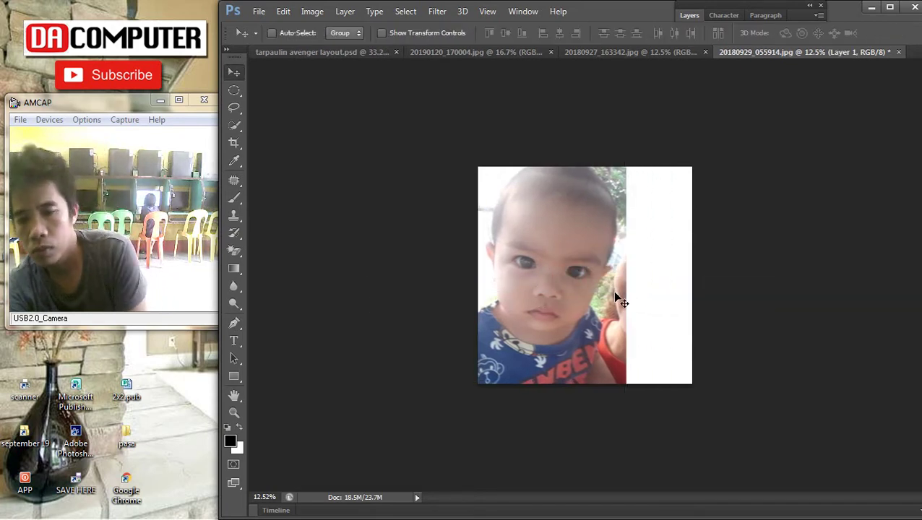
pyautogui.hotkey('ctrl', 'z')
# Duplicate the picture slightly to the left and stretch the copy's width to about 143% to cover the white margins
pyautogui.rightClick(604, 265)
pyautogui.click(610, 289)
pyautogui.keyDown('ctrl'); pyautogui.keyDown('alt'); pyautogui.moveTo(618, 283); pyautogui.dragTo(592, 279); pyautogui.keyUp('alt'); pyautogui.keyUp('ctrl')
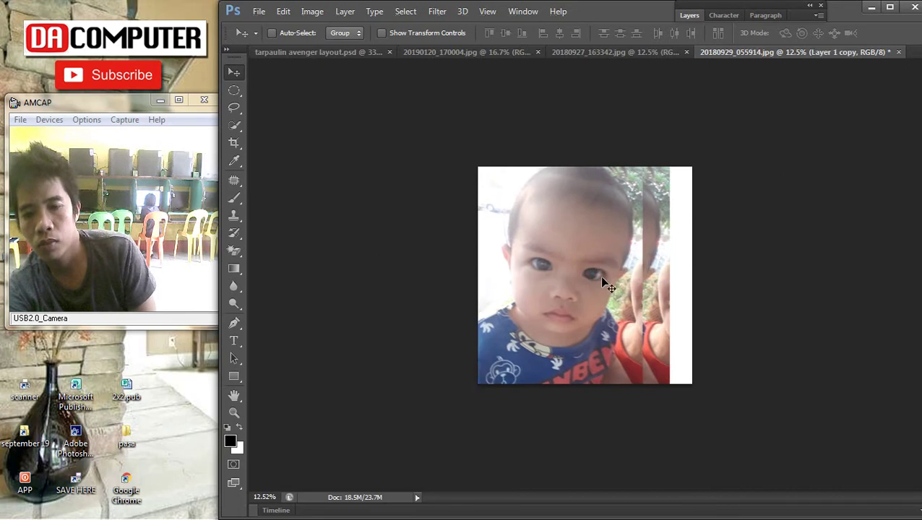
pyautogui.hotkey('ctrl', 't')
pyautogui.moveTo(642, 309); pyautogui.dragTo(716, 310)
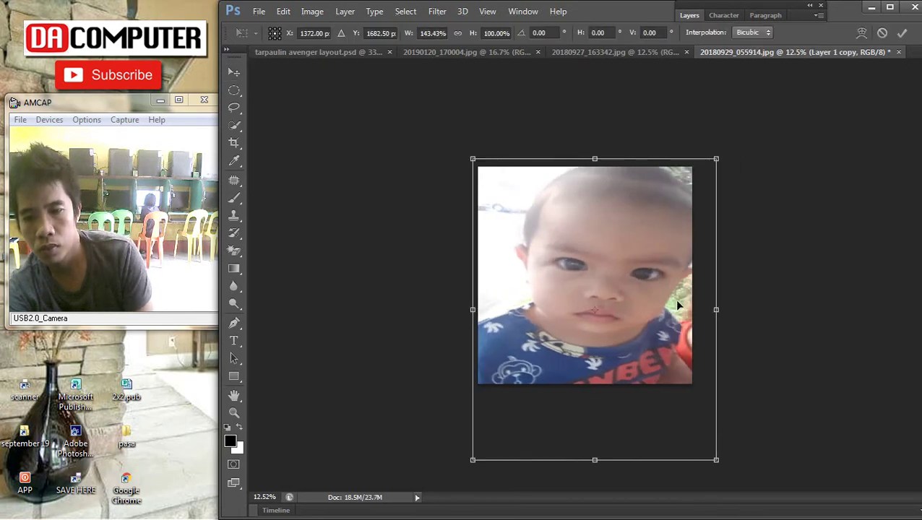
pyautogui.press('Return')
# Place the original picture layer above the stretched copy and flatten the image
pyautogui.click(689, 15)
pyautogui.click(764, 98)
pyautogui.moveTo(758, 118); pyautogui.dragTo(752, 89)
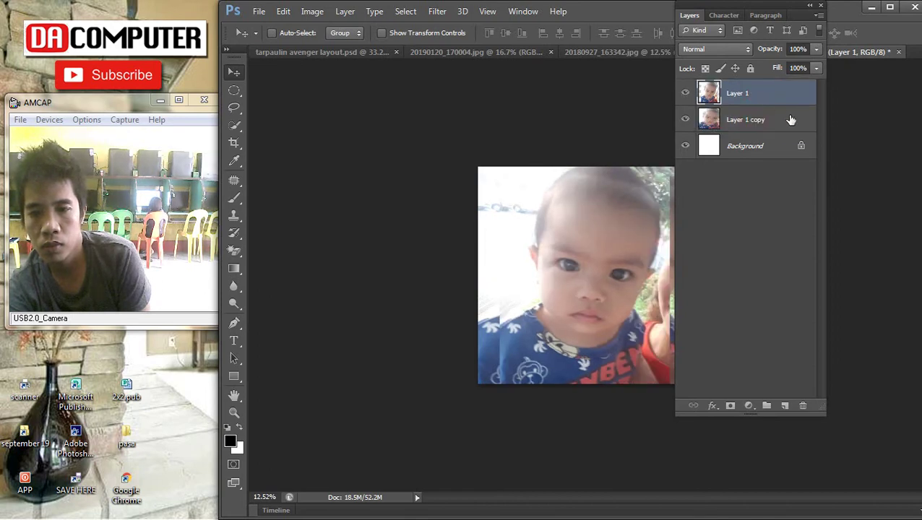
pyautogui.rightClick(758, 147)
pyautogui.click(766, 262)
pyautogui.click(688, 16)
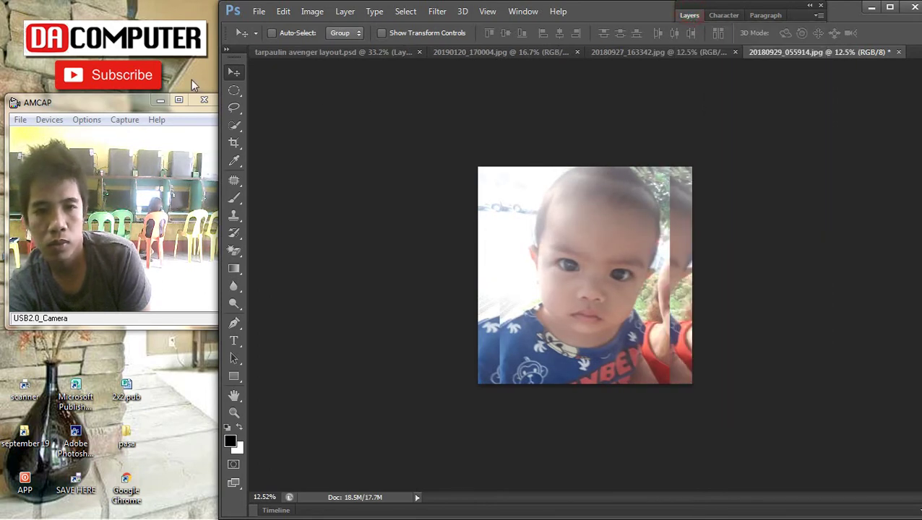
# Cut a nearly full-canvas elliptical area around the child's head and shoulders out of the flattened photo
pyautogui.click(235, 89)
pyautogui.moveTo(483, 171); pyautogui.dragTo(696, 389)
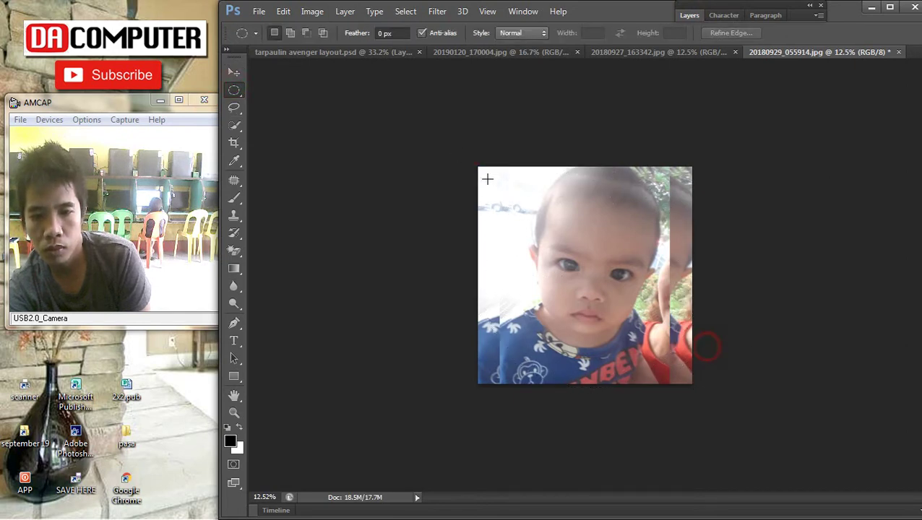
pyautogui.moveTo(490, 171); pyautogui.dragTo(687, 375)
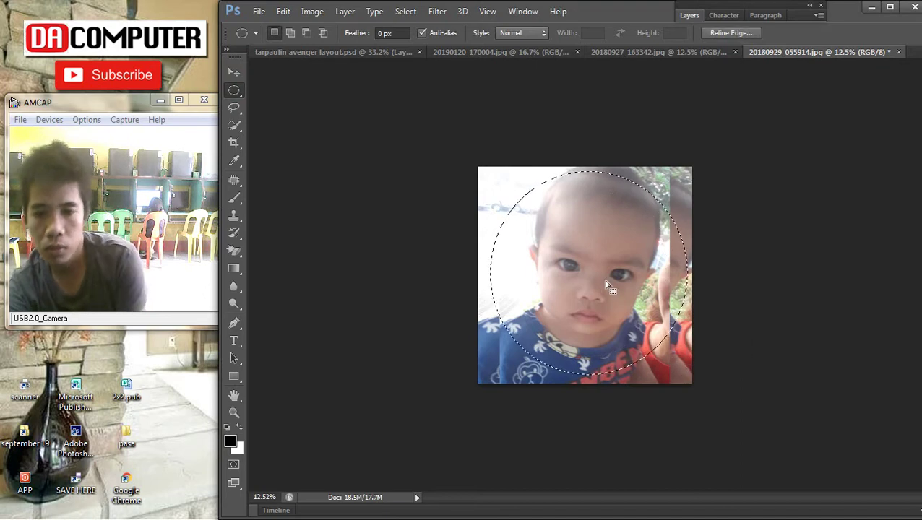
pyautogui.hotkey('ctrl', 'x')
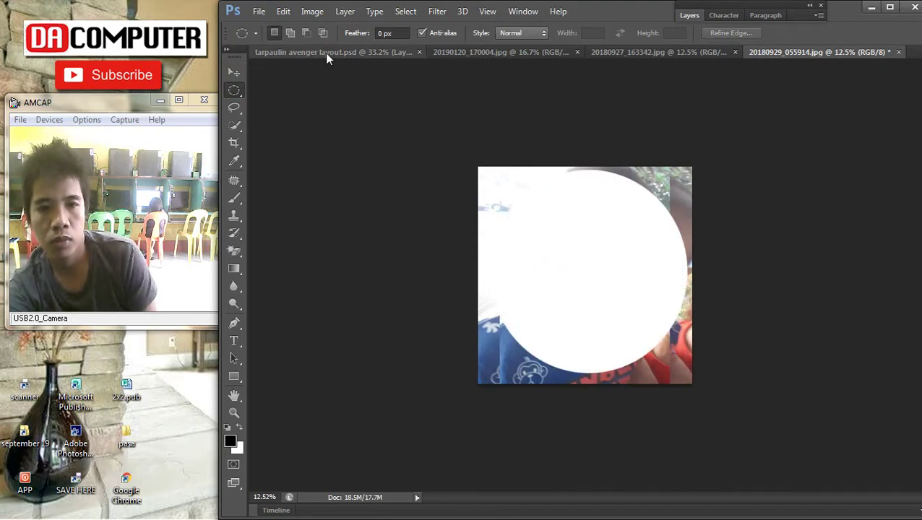
# Paste the round cut-out into the tarpaulin avenger layout and scale it down to about half size
pyautogui.click(325, 52)
pyautogui.hotkey('ctrl', 'v')
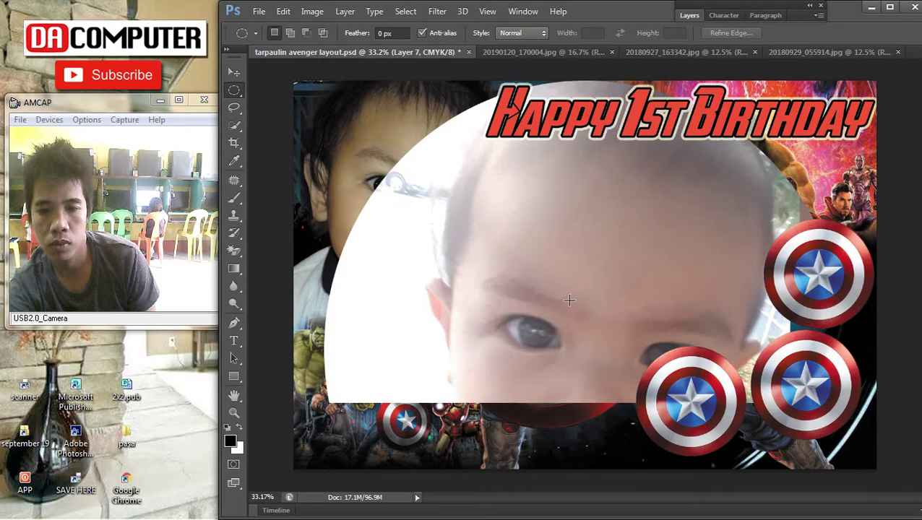
pyautogui.hotkey('ctrl', '-')
pyautogui.hotkey('ctrl', '-')
pyautogui.hotkey('ctrl', 't')
pyautogui.moveTo(685, 406); pyautogui.dragTo(571, 284)
pyautogui.press('Return')
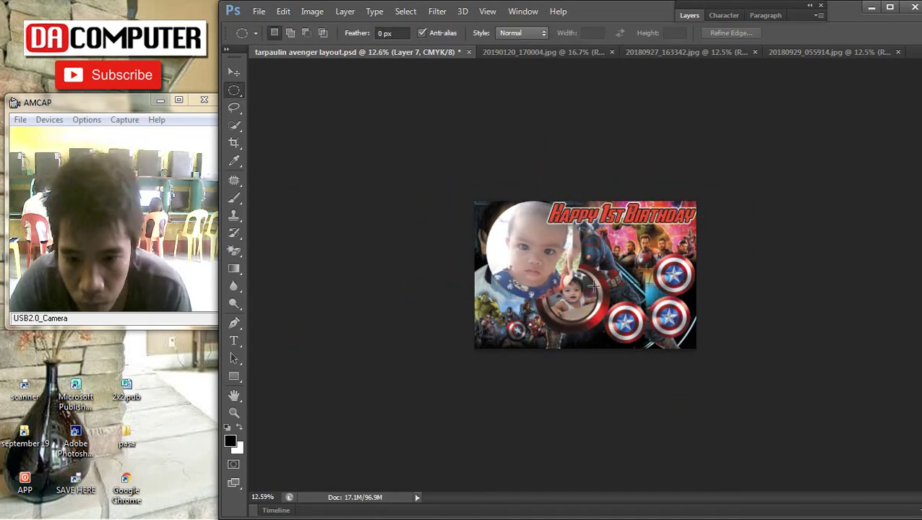
# Scale the pasted round cut-out down again by roughly half
pyautogui.hotkey('ctrl', '+')
pyautogui.hotkey('ctrl', 't')
pyautogui.moveTo(581, 308); pyautogui.dragTo(517, 244)
pyautogui.press('Return')
pyautogui.click(233, 73)
pyautogui.hotkey('ctrl', '+')
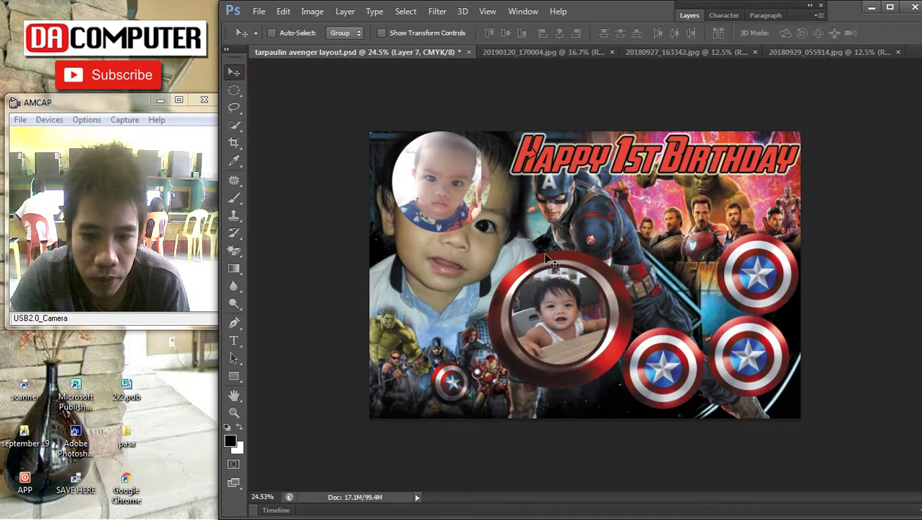
# Move the cut-out onto the leftmost of the three small shields and bring its layer to the front
pyautogui.moveTo(420, 150); pyautogui.dragTo(665, 367)
pyautogui.hotkey('ctrl', '+')
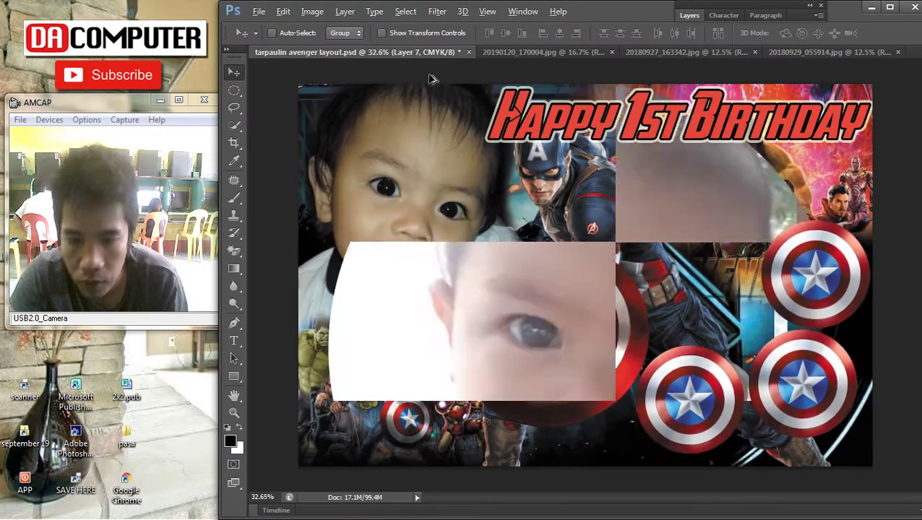
pyautogui.click(345, 11)
pyautogui.moveTo(410, 312)
pyautogui.click(546, 316)
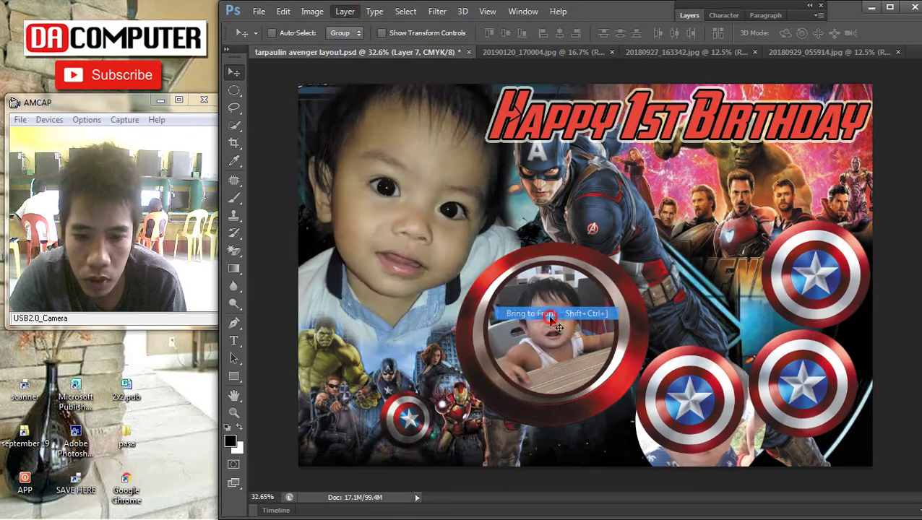
# Shrink the cut-out to fit within the leftmost small shield's inner rings and centre it there
pyautogui.scroll(3, 712, 407)
pyautogui.moveTo(730, 420); pyautogui.dragTo(660, 273)
pyautogui.hotkey('ctrl', 't')
pyautogui.moveTo(710, 372); pyautogui.dragTo(646, 303)
pyautogui.moveTo(612, 251); pyautogui.dragTo(631, 258)
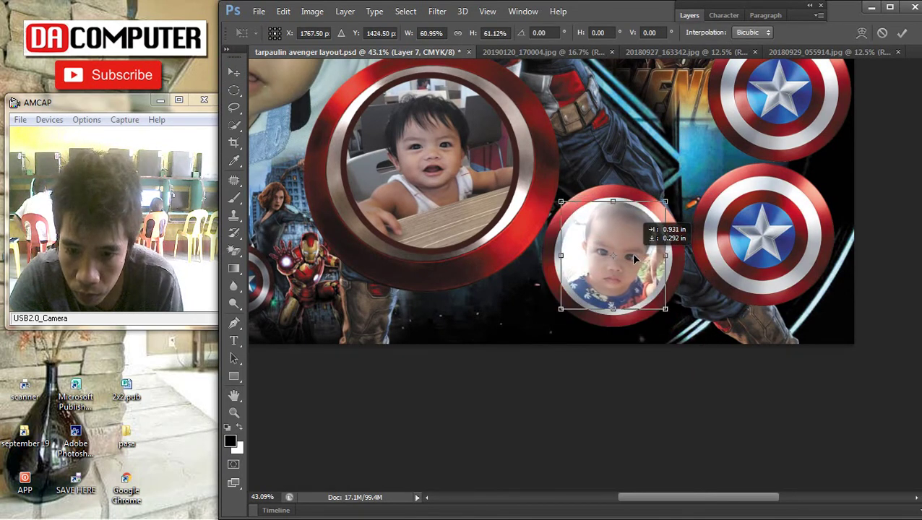
pyautogui.moveTo(666, 309); pyautogui.dragTo(656, 299)
pyautogui.press('Return')
pyautogui.moveTo(613, 262); pyautogui.dragTo(618, 268)
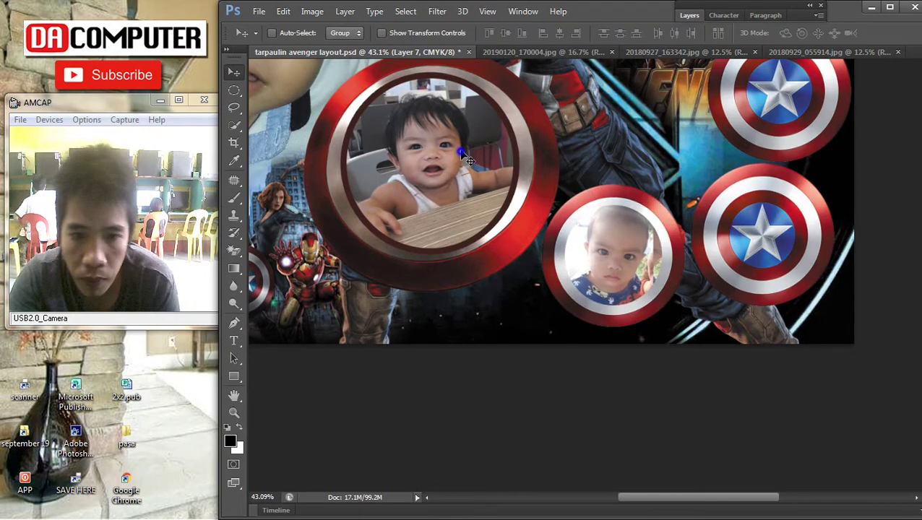
# Copy the stroke layer style from Layer 6, the large shield's photo, and paste it onto Layer 7
pyautogui.click(694, 15)
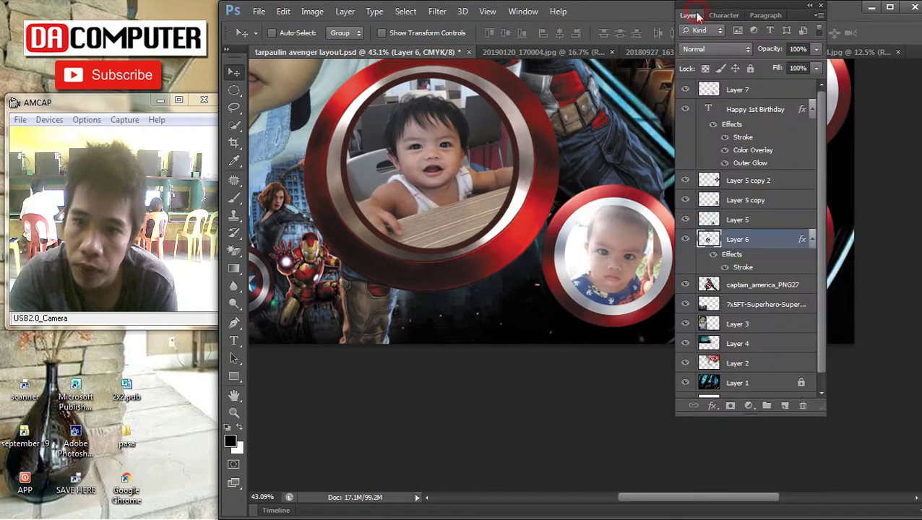
pyautogui.rightClick(751, 240)
pyautogui.click(531, 296)
pyautogui.keyDown('ctrl'); pyautogui.click(636, 253); pyautogui.keyUp('ctrl')
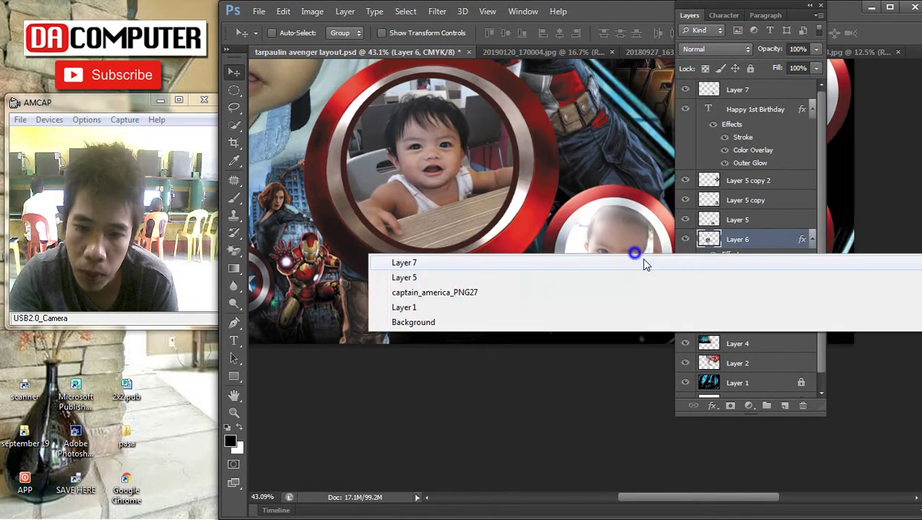
pyautogui.rightClick(755, 94)
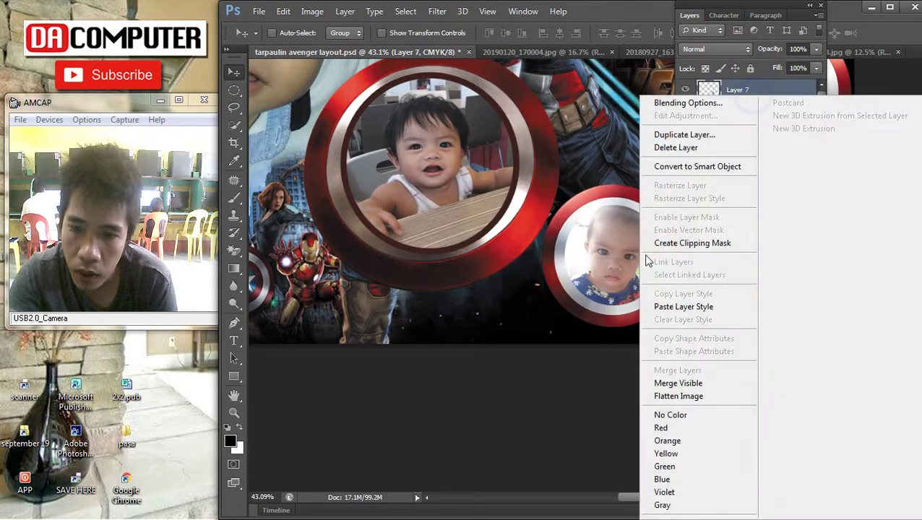
pyautogui.click(682, 306)
pyautogui.doubleClick(688, 16)
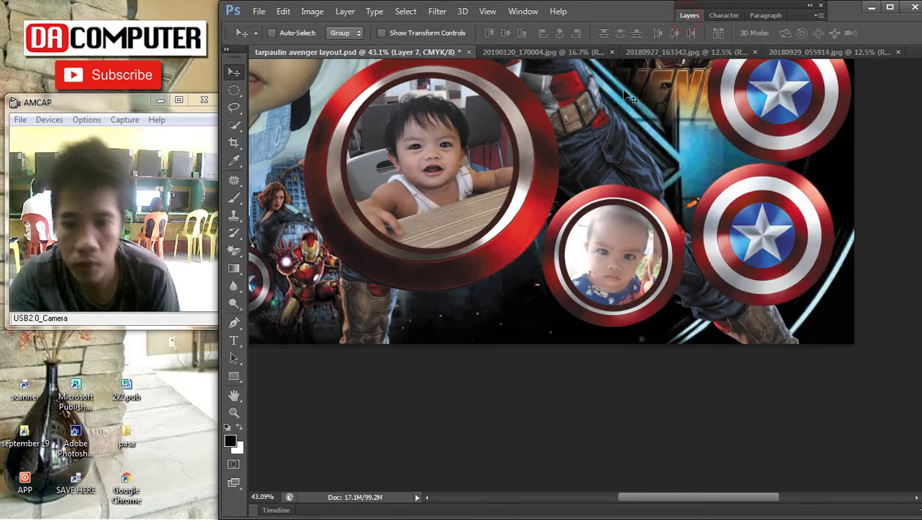
# Dismiss the pop-up advertisement and inspect the outlined photo in its shield and the overall layout
pyautogui.hotkey('ctrl', '0')
pyautogui.scroll(3, 645, 324)
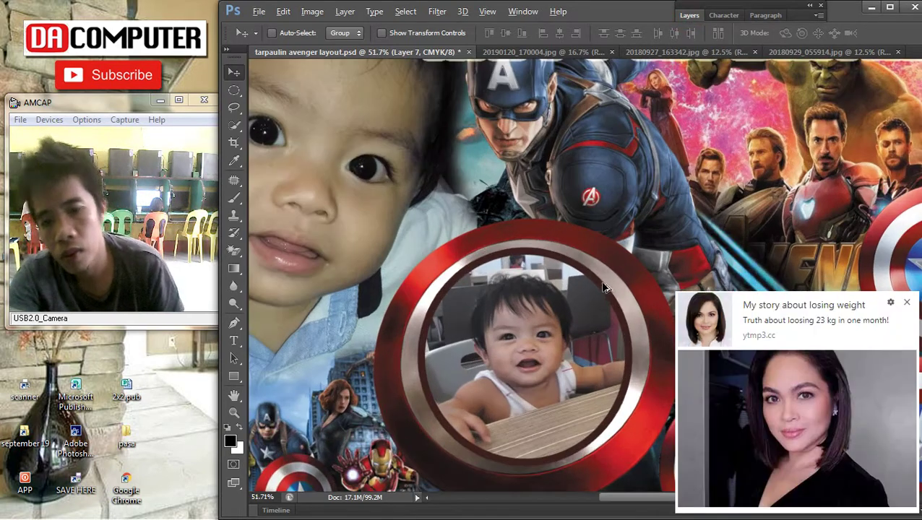
pyautogui.click(906, 299)
pyautogui.click(893, 446)
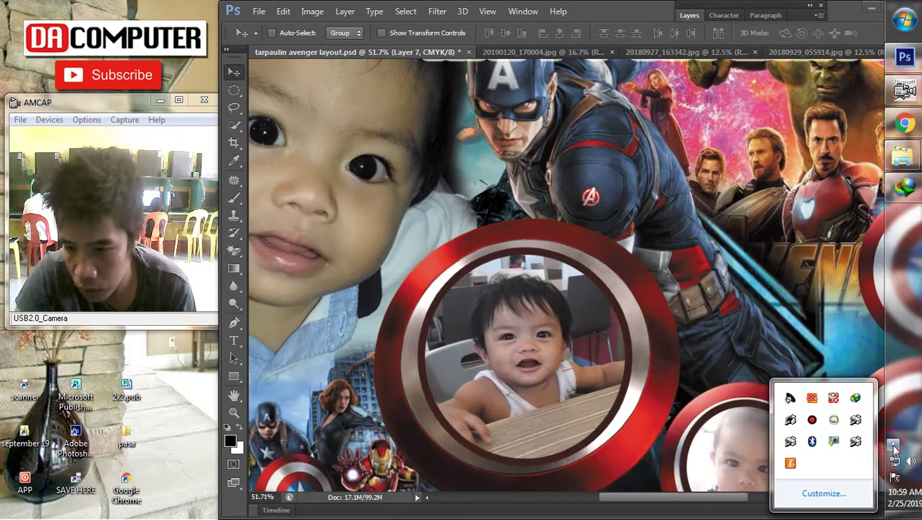
pyautogui.click(177, 351)
pyautogui.click(745, 359)
pyautogui.scroll(-5, 747, 361)
pyautogui.scroll(4, 748, 362)
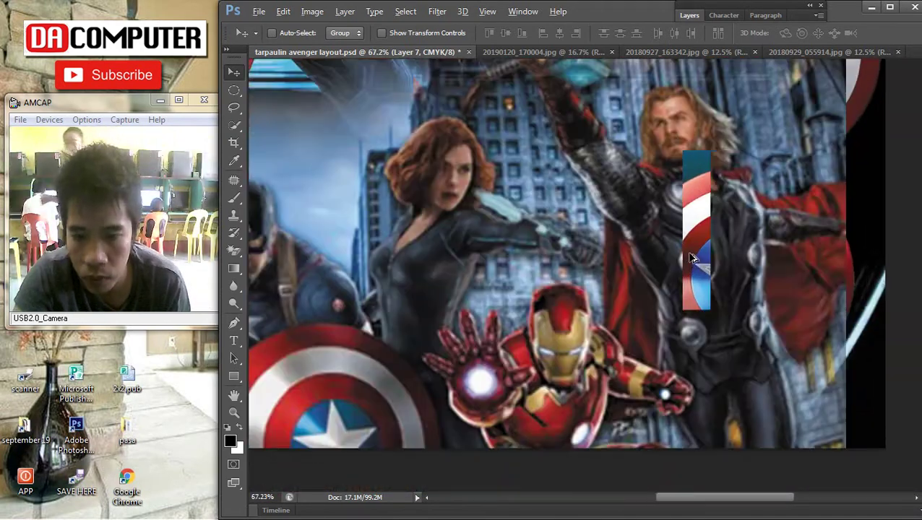
pyautogui.scroll(-5, 665, 264)
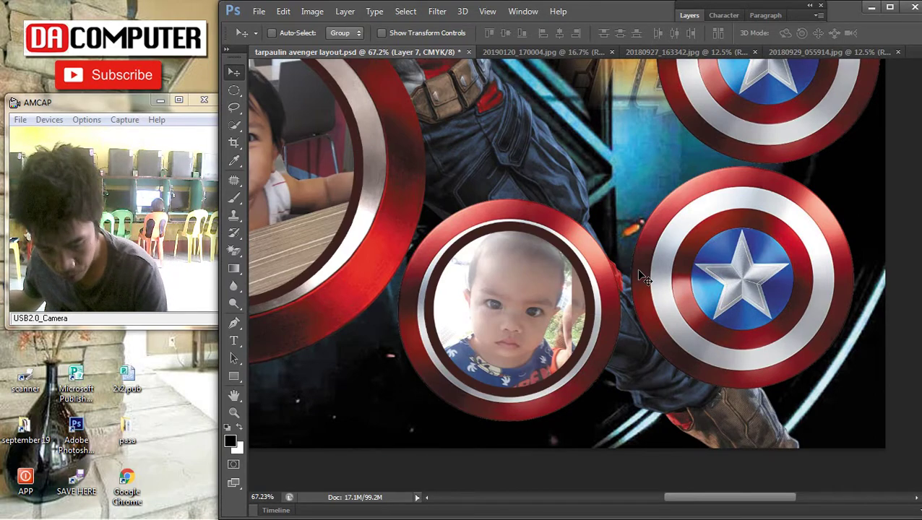
pyautogui.scroll(-3, 674, 374)
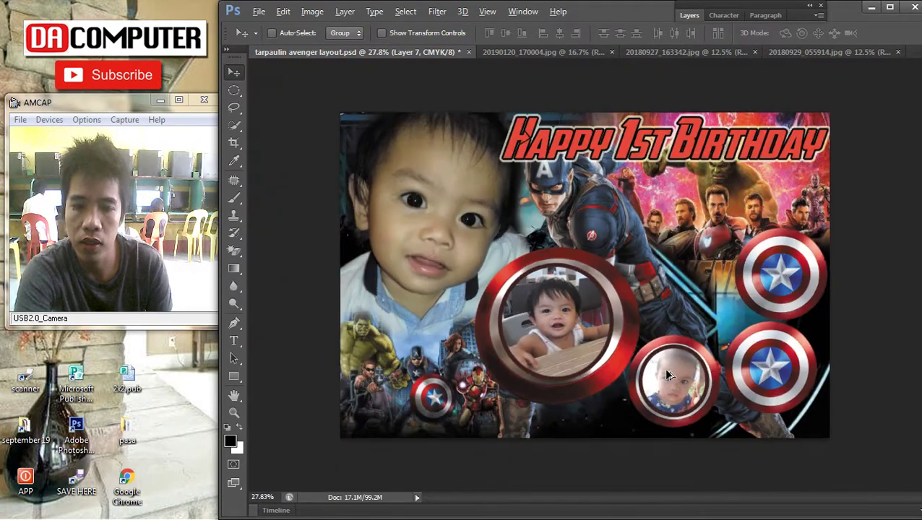
pyautogui.scroll(1, 664, 367)
# Open the child's photo 20180929_114818.jpg from the photo folder as a separate document
pyautogui.moveTo(913, 154)
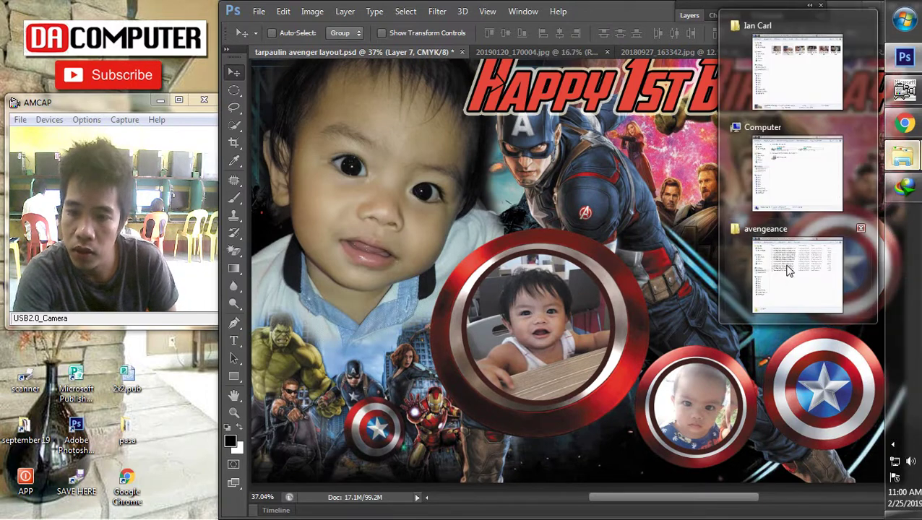
pyautogui.click(788, 94)
pyautogui.moveTo(590, 151); pyautogui.dragTo(582, 32)
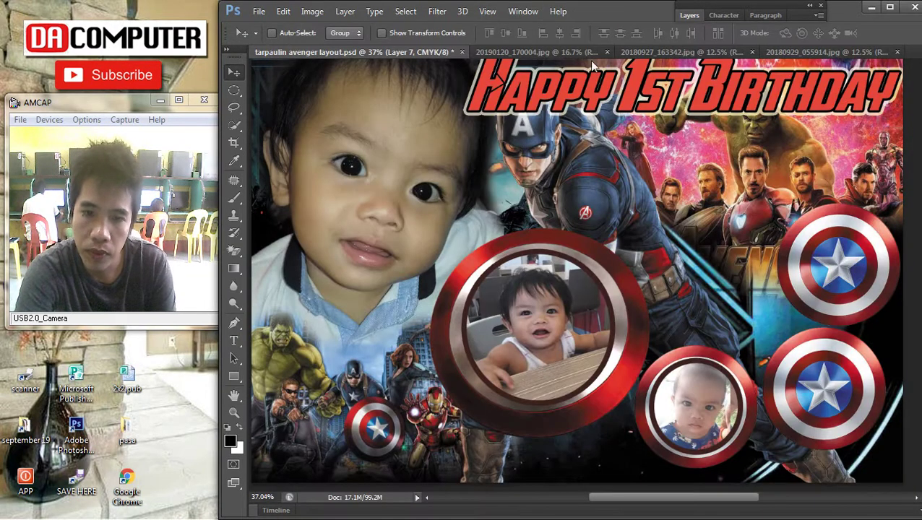
pyautogui.moveTo(607, 244); pyautogui.dragTo(609, 251)
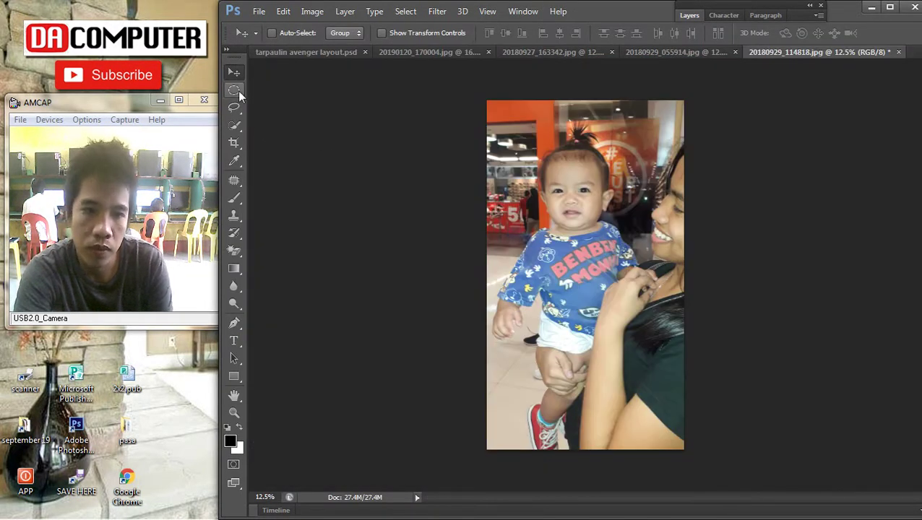
# Cut a circular area around the child's head and upper chest out of photo 20180929_114818.jpg
pyautogui.click(234, 90)
pyautogui.moveTo(486, 105); pyautogui.dragTo(649, 288)
pyautogui.click(550, 135)
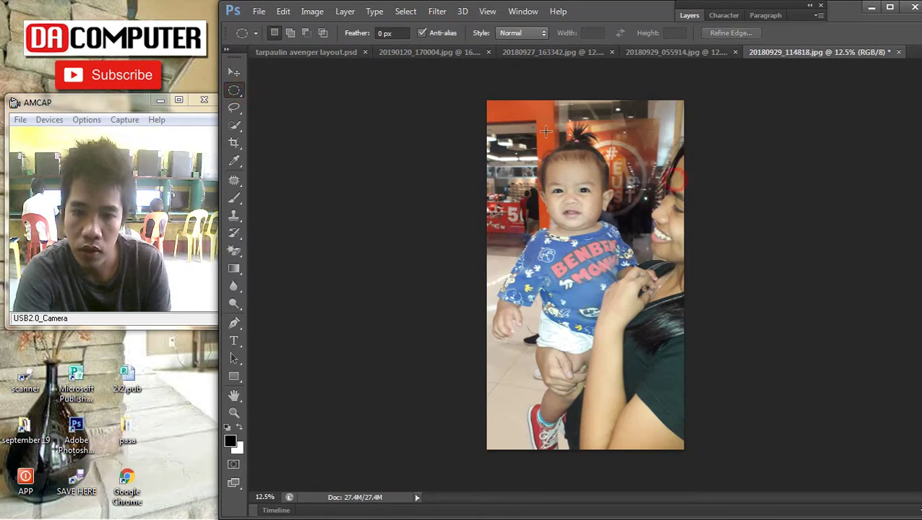
pyautogui.moveTo(495, 128); pyautogui.dragTo(656, 283)
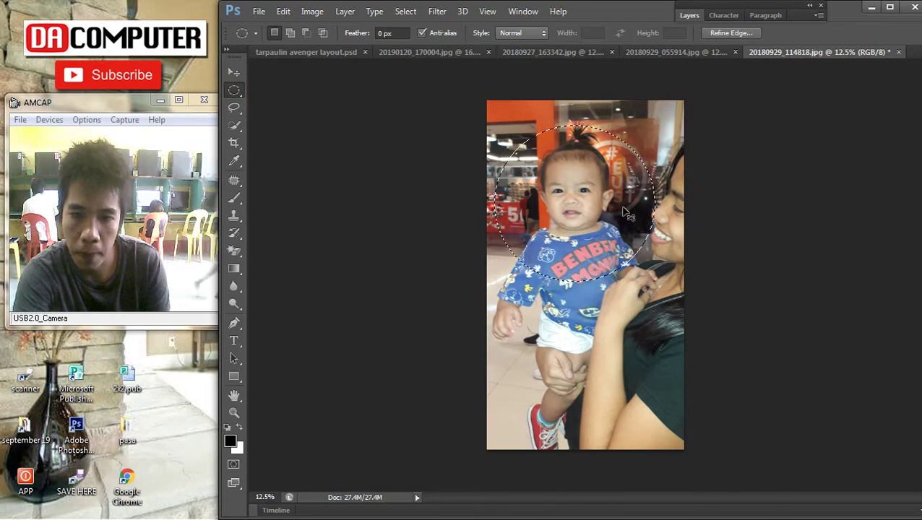
pyautogui.click(611, 192)
pyautogui.hotkey('ctrl', 'x')
# Paste the new round cut-out into the tarpaulin avenger layout and scale it down to less than half size
pyautogui.click(354, 56)
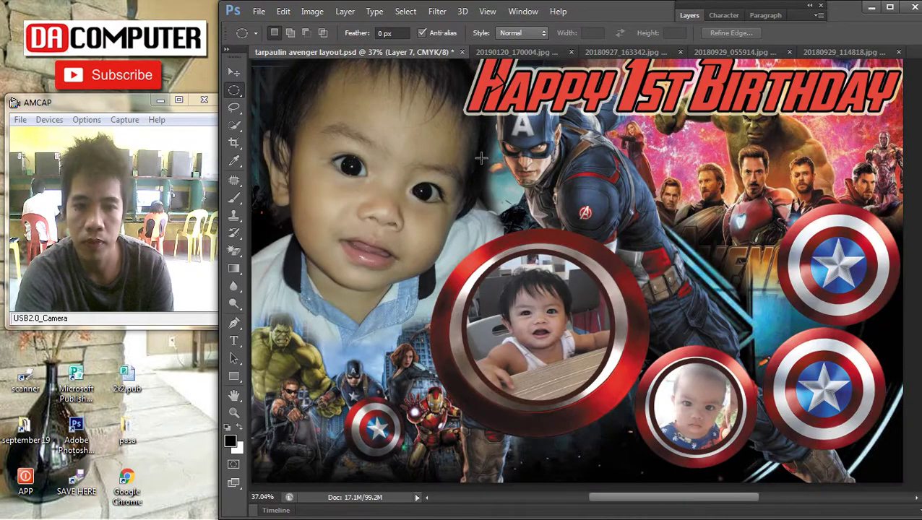
pyautogui.hotkey('ctrl', 'v')
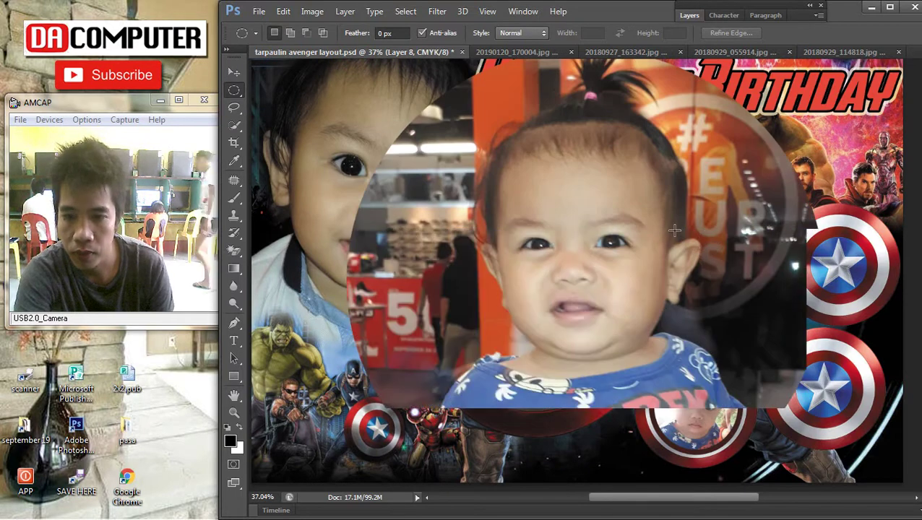
pyautogui.scroll(-2, 640, 235)
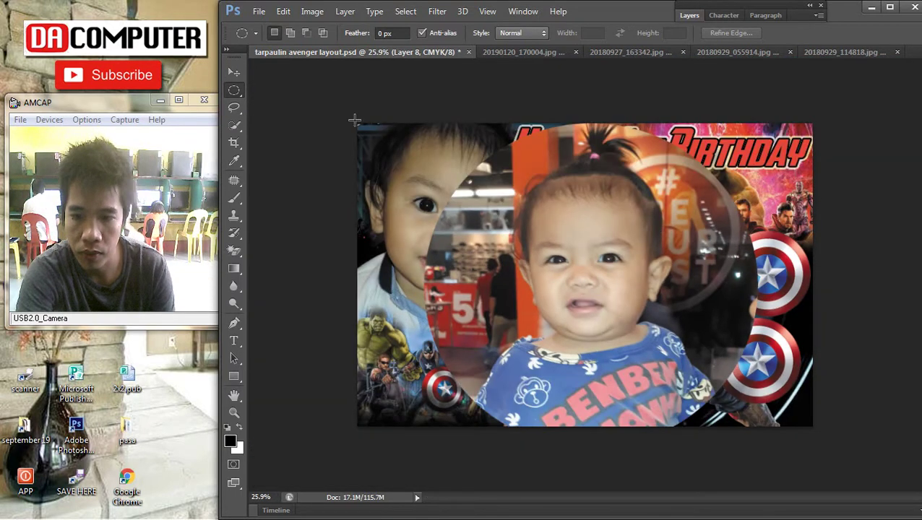
pyautogui.click(234, 72)
pyautogui.scroll(-3, 556, 211)
pyautogui.rightClick(623, 245)
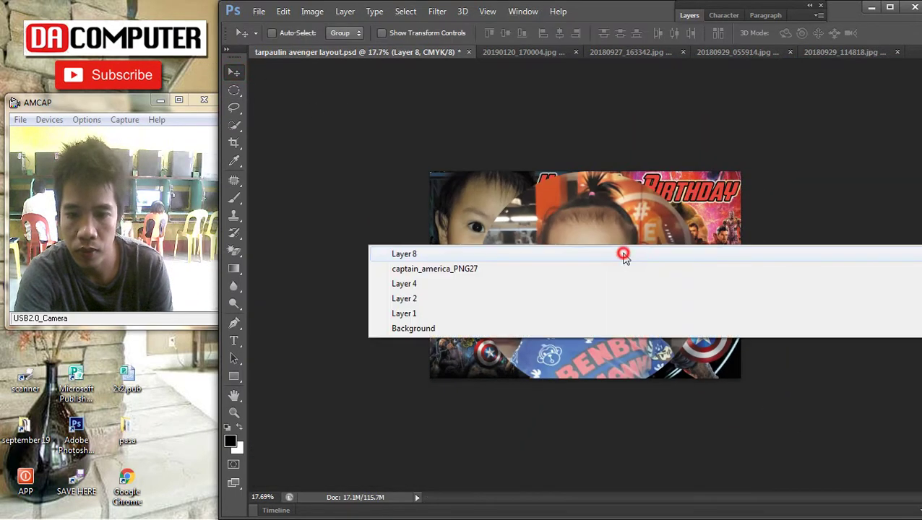
pyautogui.click(625, 253)
pyautogui.scroll(-1, 633, 258)
pyautogui.hotkey('ctrl', 't')
pyautogui.moveTo(680, 362); pyautogui.dragTo(567, 276)
pyautogui.press('Return')
# Scale the new cut-out down again by roughly half and move it onto the lower-right small shield
pyautogui.scroll(3, 598, 281)
pyautogui.scroll(2, 600, 284)
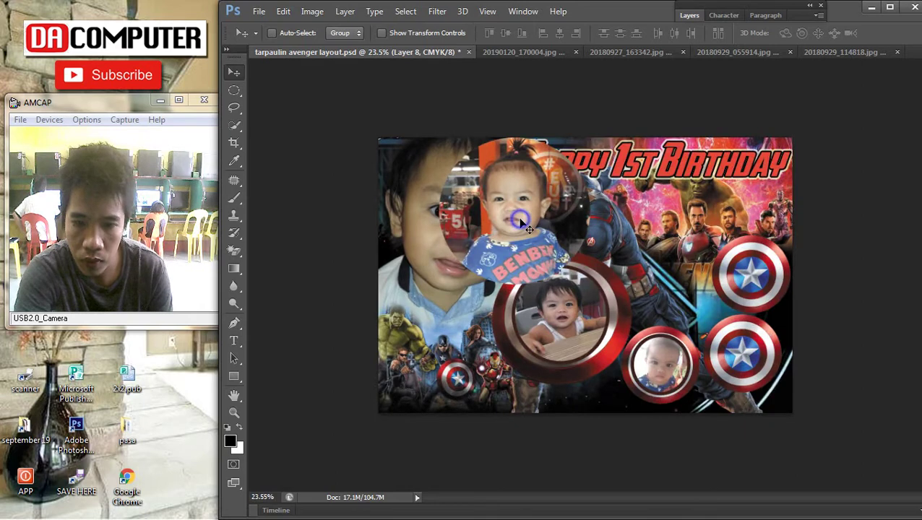
pyautogui.rightClick(517, 225)
pyautogui.click(529, 226)
pyautogui.hotkey('ctrl', 't')
pyautogui.moveTo(584, 289); pyautogui.dragTo(515, 217)
pyautogui.press('Return')
pyautogui.moveTo(474, 177); pyautogui.dragTo(498, 192)
# Resize and centre the new cut-out so it fills the lower-right shield up to its white ring
pyautogui.scroll(6, 733, 332)
pyautogui.hotkey('ctrl', 't')
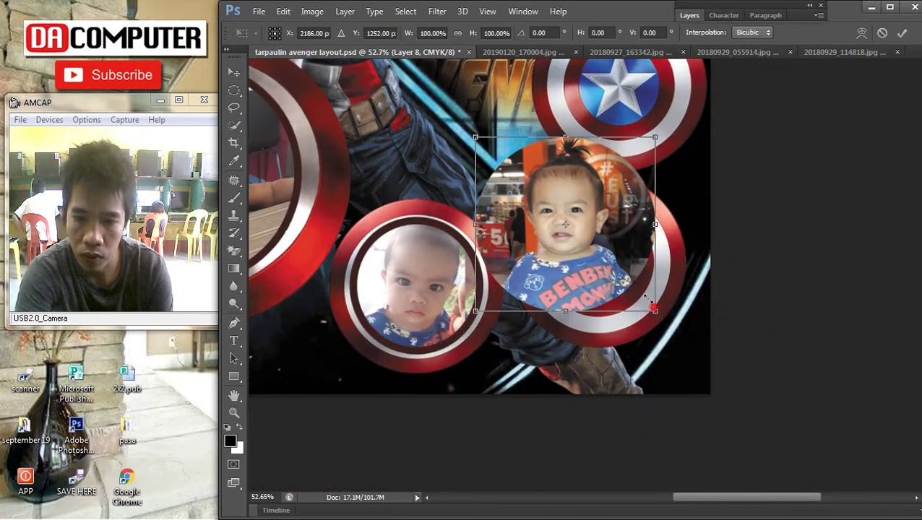
pyautogui.moveTo(654, 311); pyautogui.dragTo(597, 274)
pyautogui.press('Return')
pyautogui.moveTo(524, 187); pyautogui.dragTo(582, 251)
pyautogui.hotkey('ctrl', 't')
pyautogui.moveTo(665, 329); pyautogui.dragTo(656, 352)
pyautogui.press('Return')
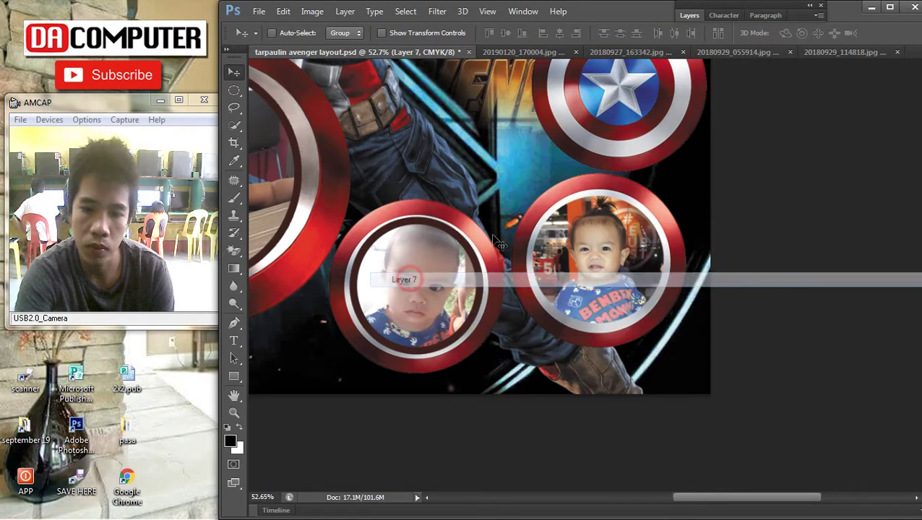
# Copy the stroke layer style from Layer 7 and paste it onto Layer 8
pyautogui.click(688, 15)
pyautogui.click(754, 119)
pyautogui.rightClick(754, 120)
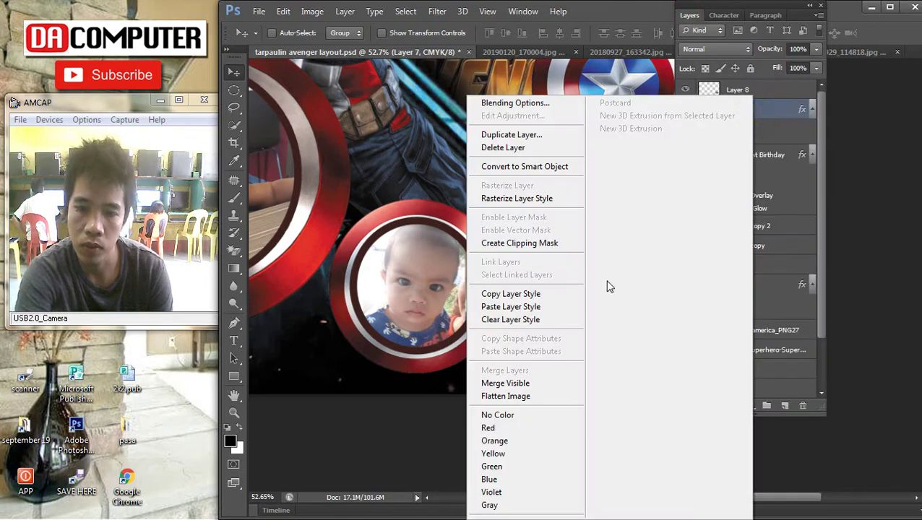
pyautogui.click(511, 293)
pyautogui.rightClick(555, 260)
pyautogui.click(555, 261)
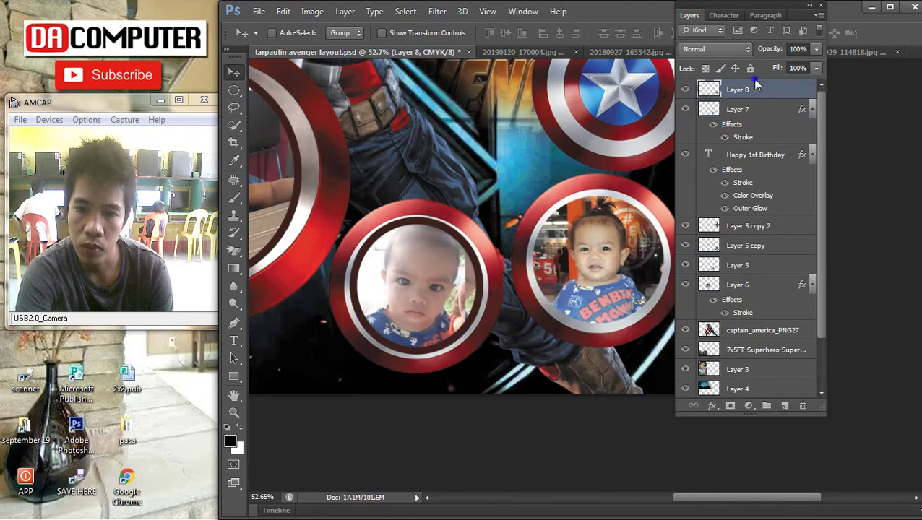
pyautogui.rightClick(750, 90)
pyautogui.click(722, 298)
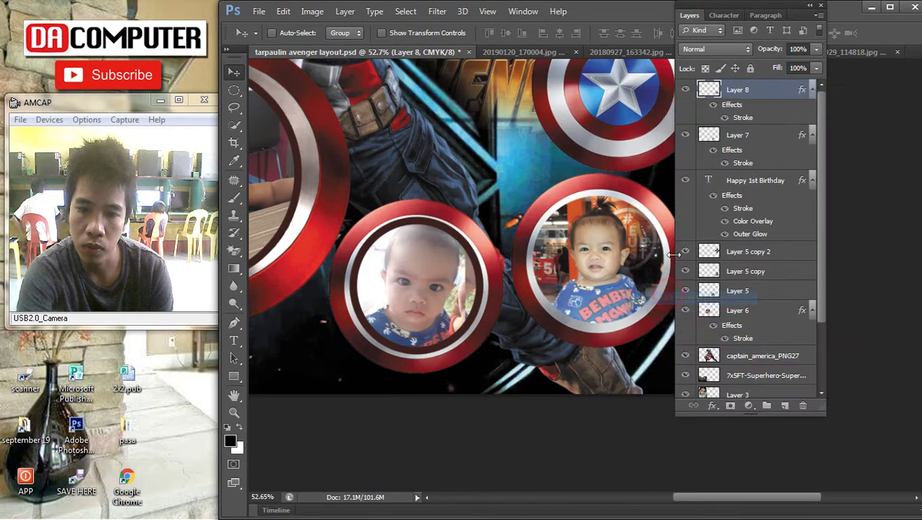
pyautogui.doubleClick(692, 16)
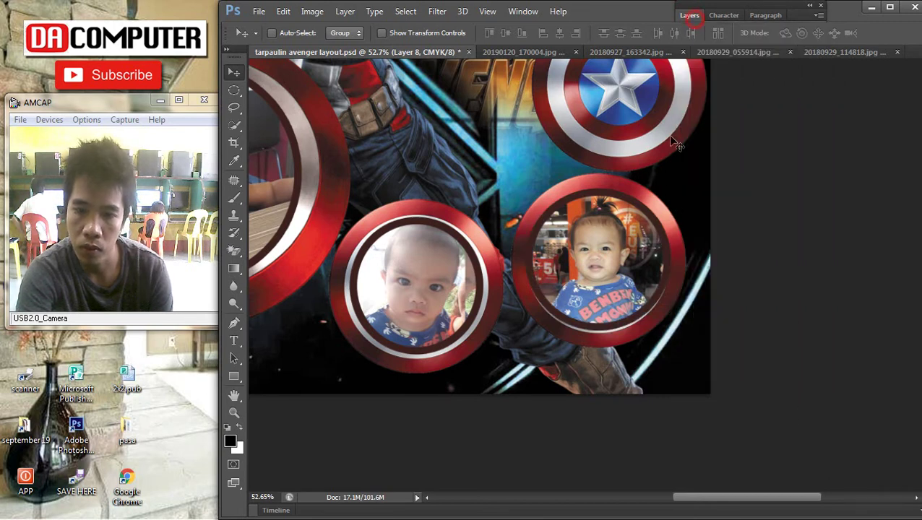
# Stretch the Layer 8 cut-out's height to about 103% in the lower-right shield
pyautogui.hotkey('ctrl', 't')
pyautogui.moveTo(597, 325); pyautogui.dragTo(596, 332)
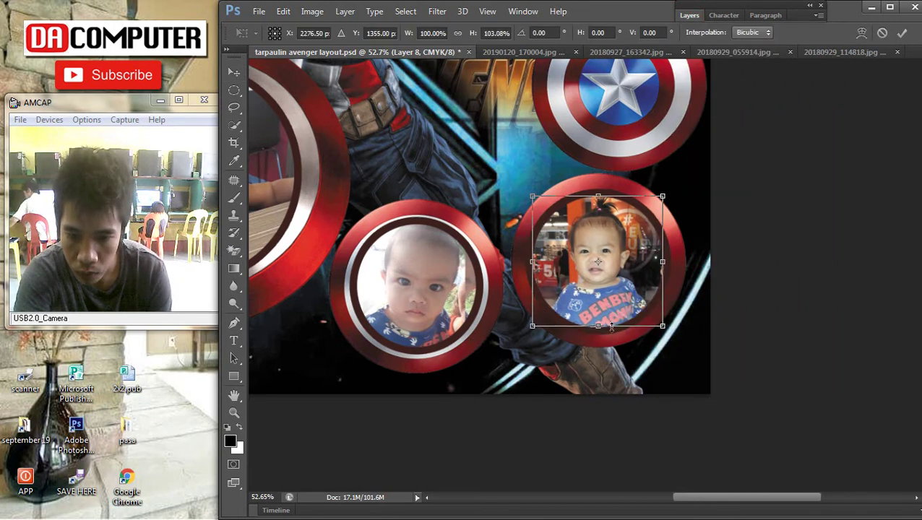
pyautogui.press('Return')
# Enlarge the Layer 7 cut-out to about 110% so its outline covers the shield's white ring
pyautogui.rightClick(420, 279)
pyautogui.click(433, 287)
pyautogui.hotkey('ctrl', 't')
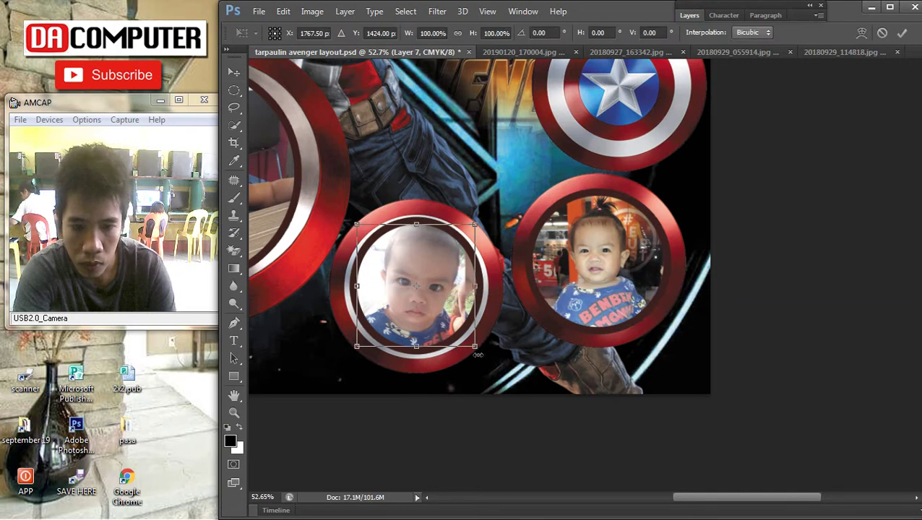
pyautogui.moveTo(475, 348); pyautogui.dragTo(479, 353)
pyautogui.moveTo(356, 287); pyautogui.dragTo(349, 286)
pyautogui.moveTo(415, 226); pyautogui.dragTo(415, 220)
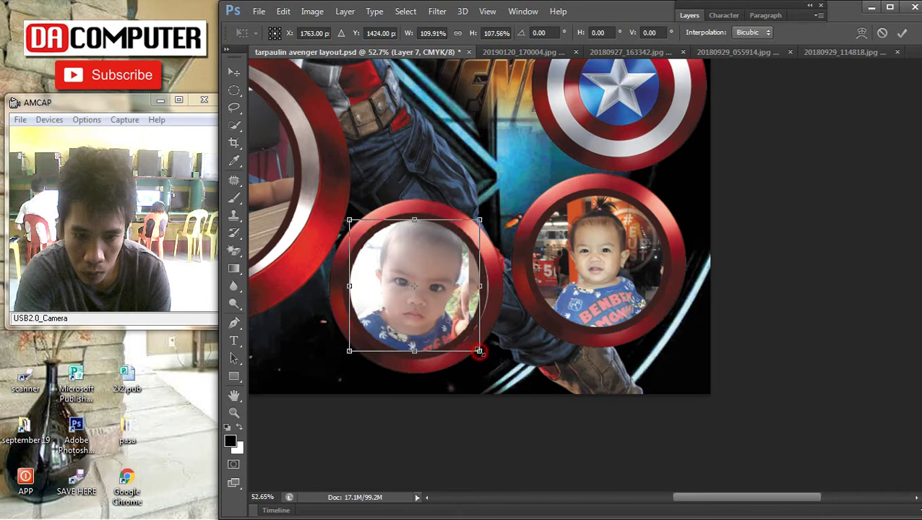
pyautogui.moveTo(482, 353); pyautogui.dragTo(484, 355)
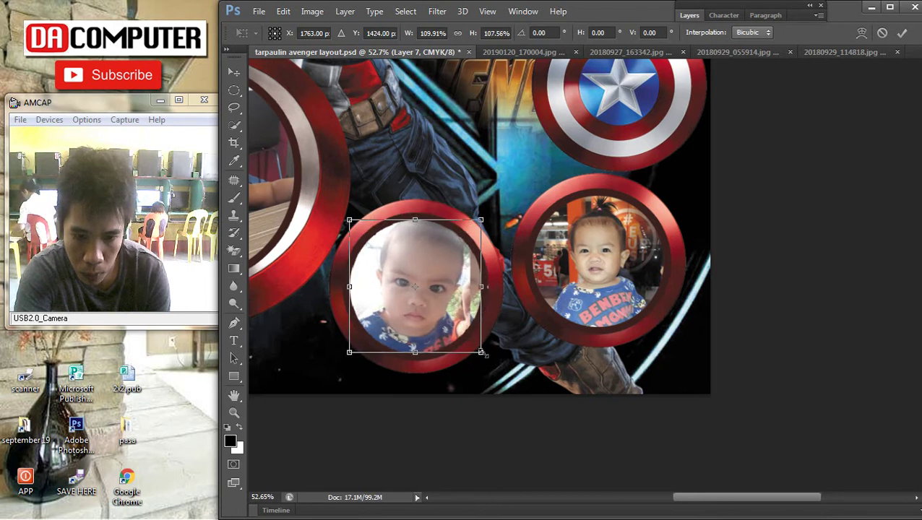
pyautogui.press('Return')
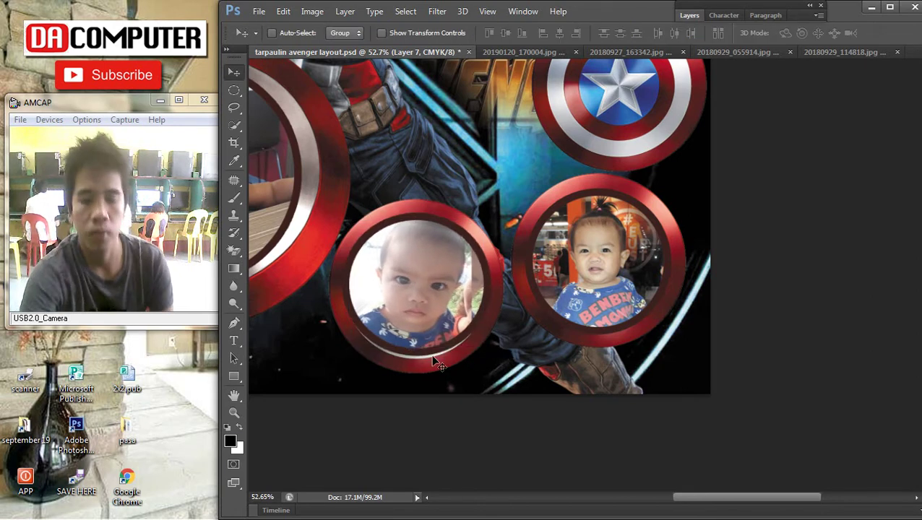
# Enlarge the Layer 7 cut-out slightly toward the lower right so its outline hides the remaining white ring of the shield
pyautogui.scroll(3, 436, 376)
pyautogui.hotkey('ctrl', 't')
pyautogui.moveTo(424, 348); pyautogui.dragTo(433, 351)
pyautogui.press('Return')
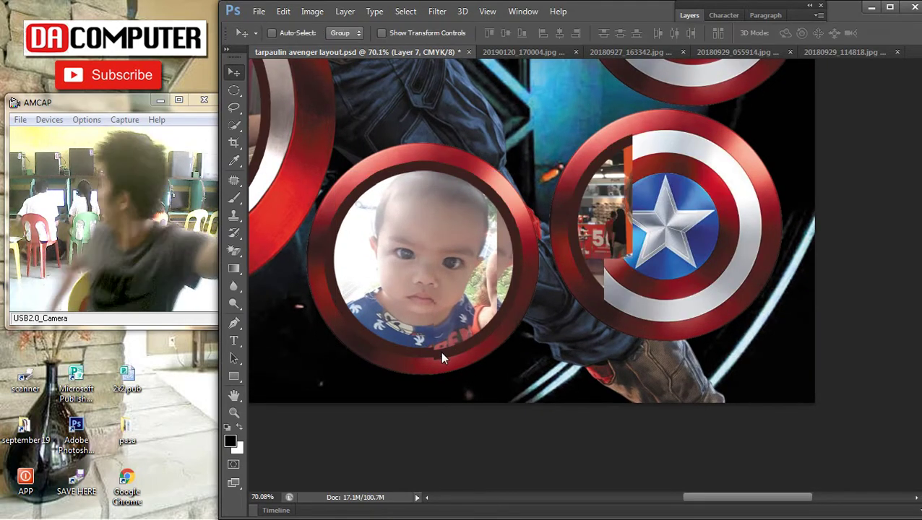
pyautogui.hotkey('ctrl', ']')
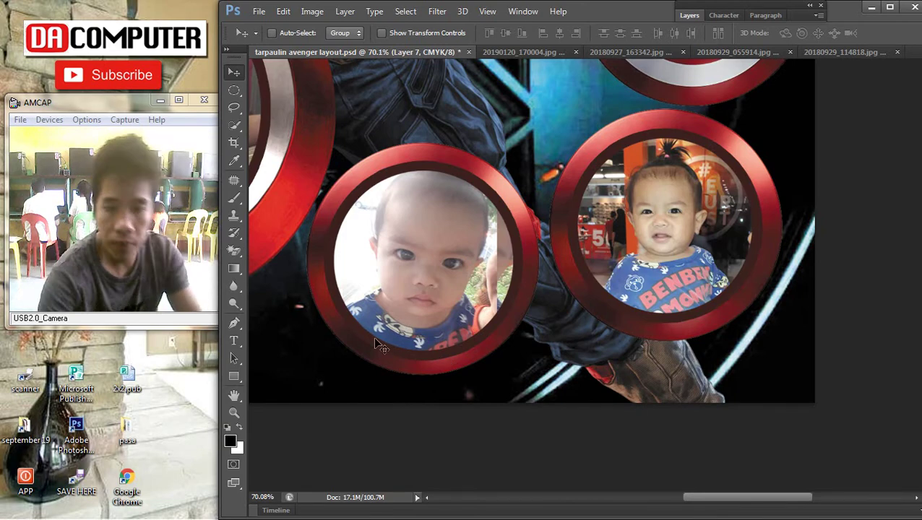
pyautogui.scroll(-5, 571, 286)
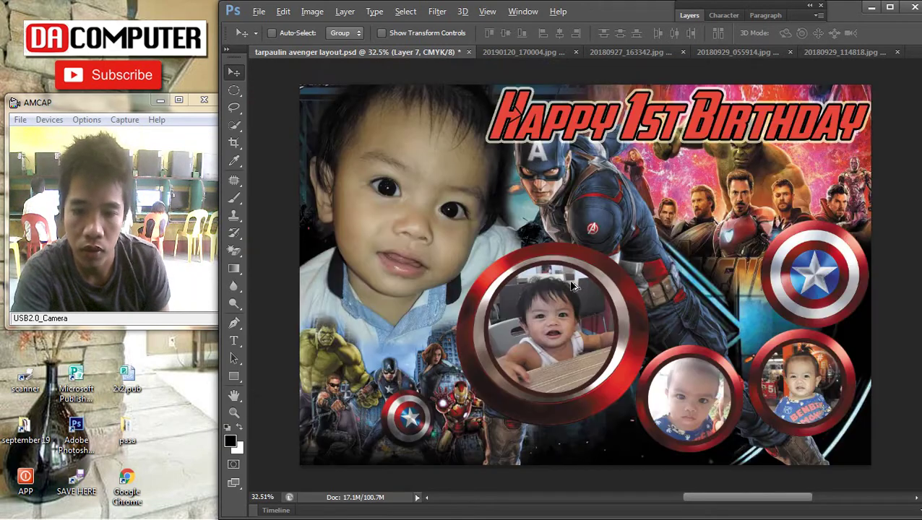
pyautogui.scroll(-2, 573, 286)
pyautogui.scroll(2, 573, 286)
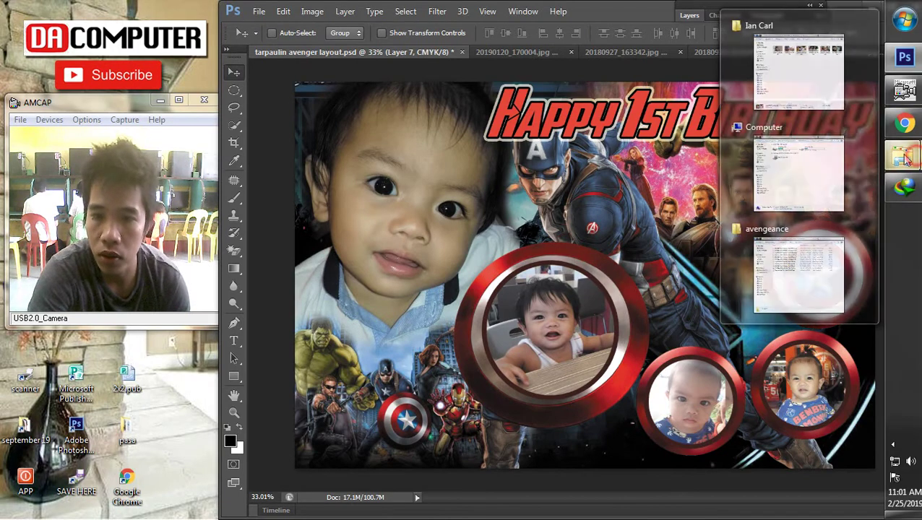
# Open the photo 20180929_115336.jpg from the child's photo folder as a new document
pyautogui.click(777, 72)
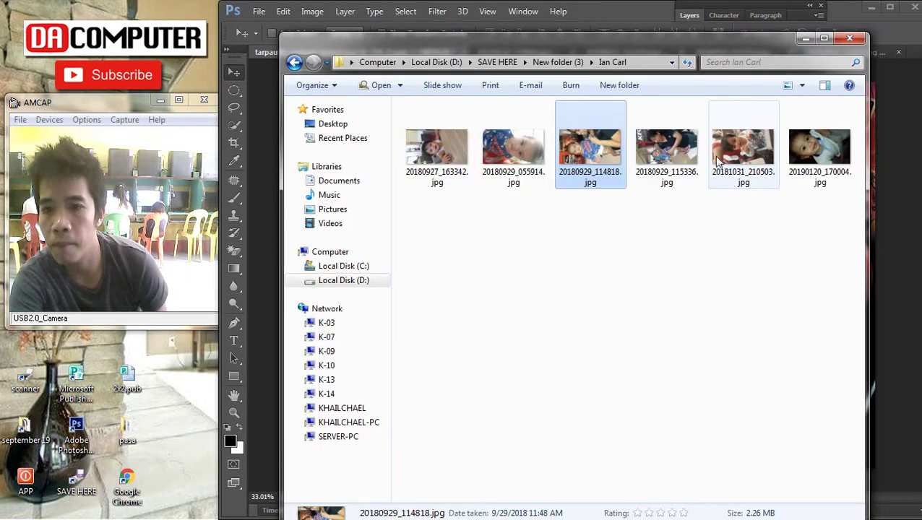
pyautogui.click(666, 152)
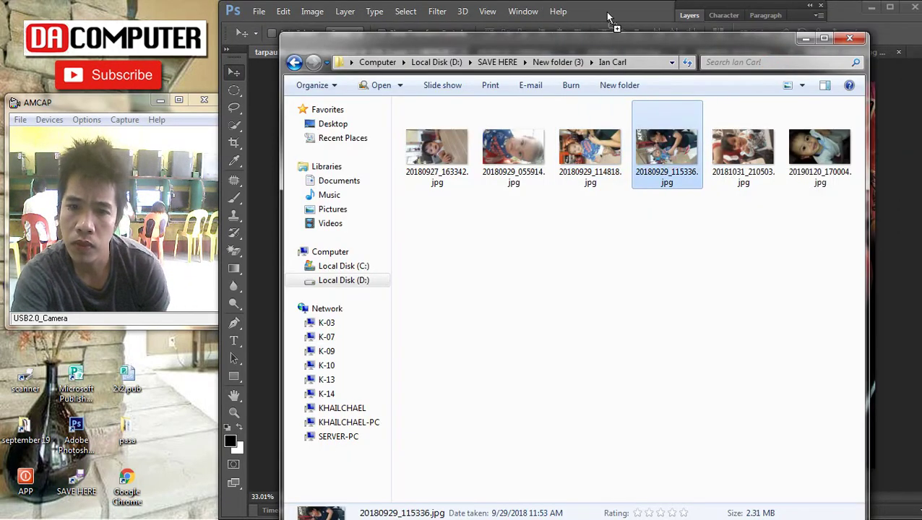
pyautogui.click(609, 18)
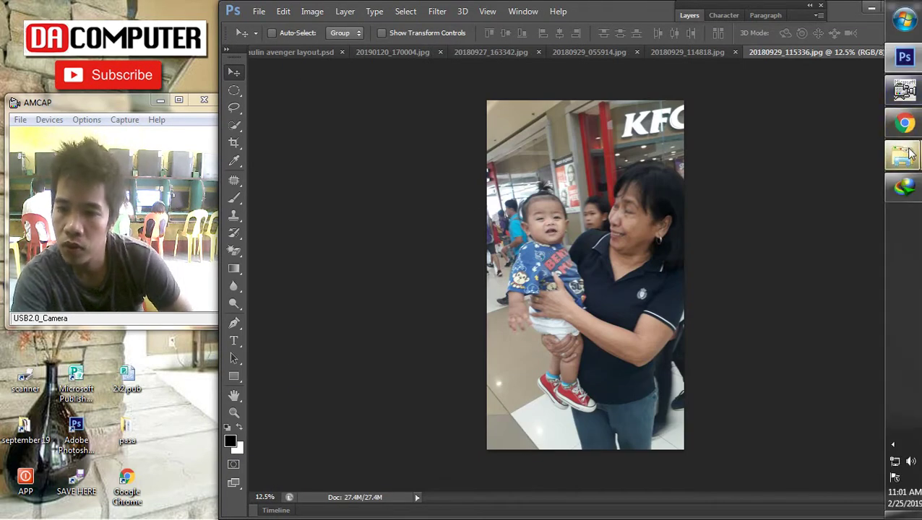
# Close the avengeance font folder window and open 20181031_210503.jpg from the child's photo folder
pyautogui.moveTo(902, 157)
pyautogui.click(799, 289)
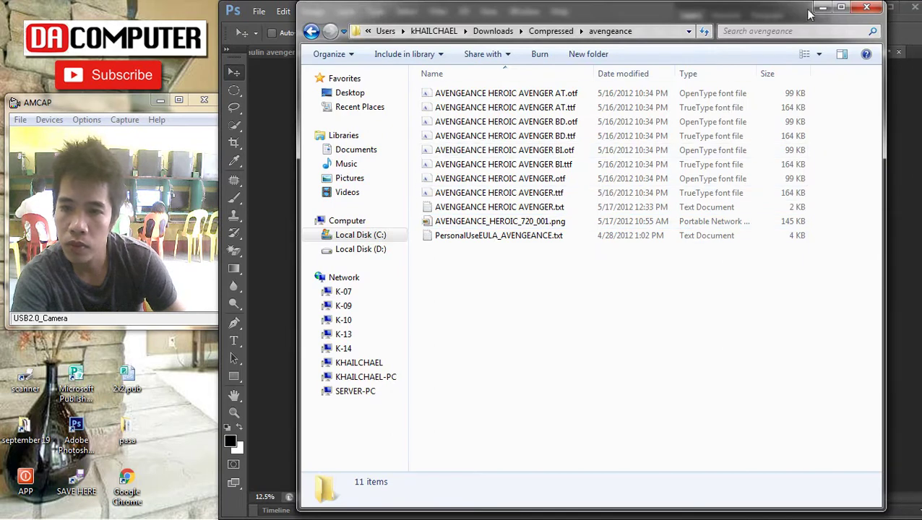
pyautogui.click(865, 8)
pyautogui.moveTo(903, 158)
pyautogui.click(794, 119)
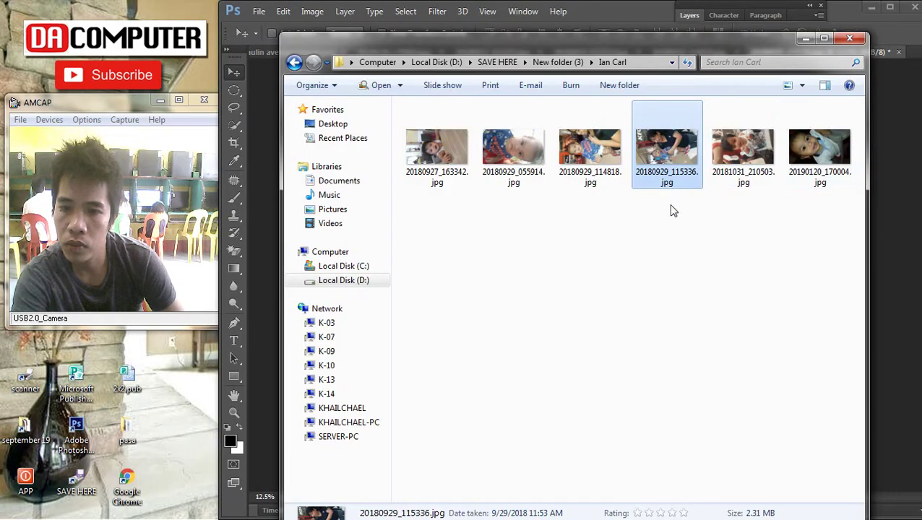
pyautogui.moveTo(721, 160); pyautogui.dragTo(611, 56)
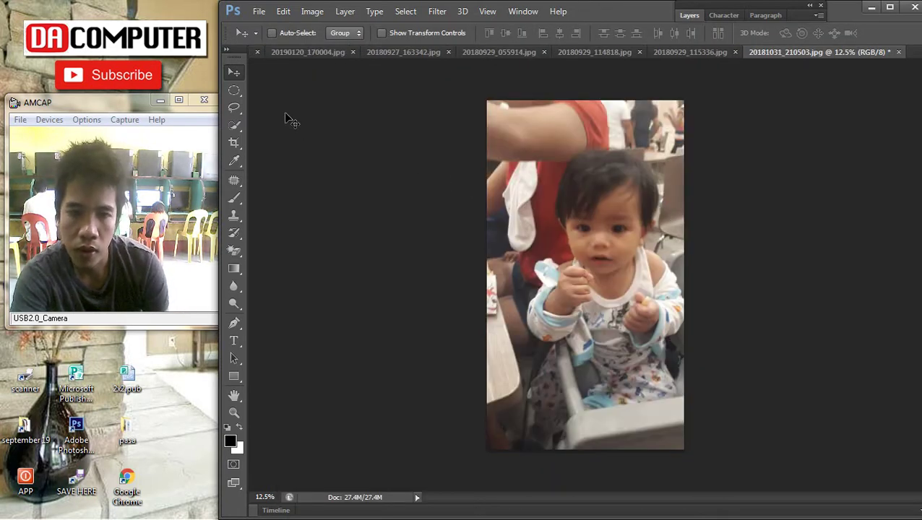
# Make a round selection around the child's head and hands in 20181031_210503.jpg and cut it out
pyautogui.click(234, 90)
pyautogui.moveTo(499, 133); pyautogui.dragTo(680, 317)
pyautogui.moveTo(637, 270); pyautogui.dragTo(641, 273)
pyautogui.press('BackSpace')
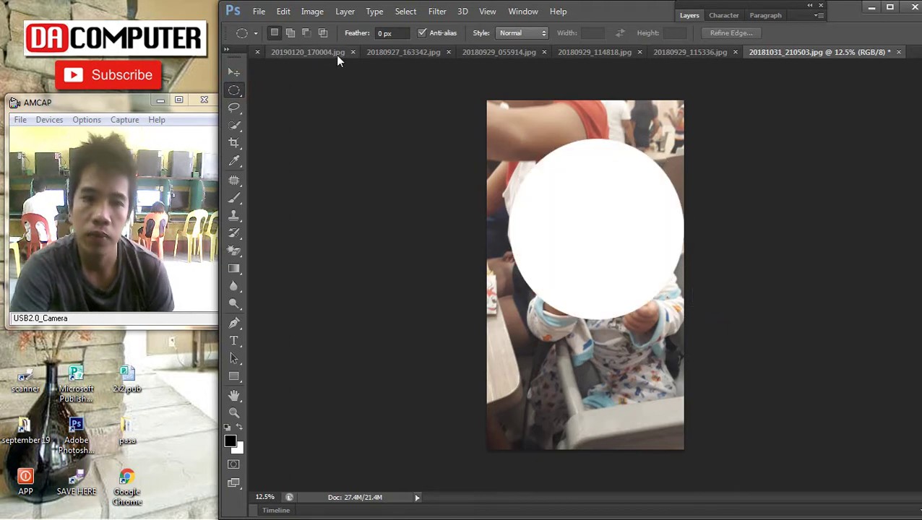
# Paste the round cut-out into tarpaulin avenger layout.psd and scale it down to about 30%
pyautogui.click(318, 53)
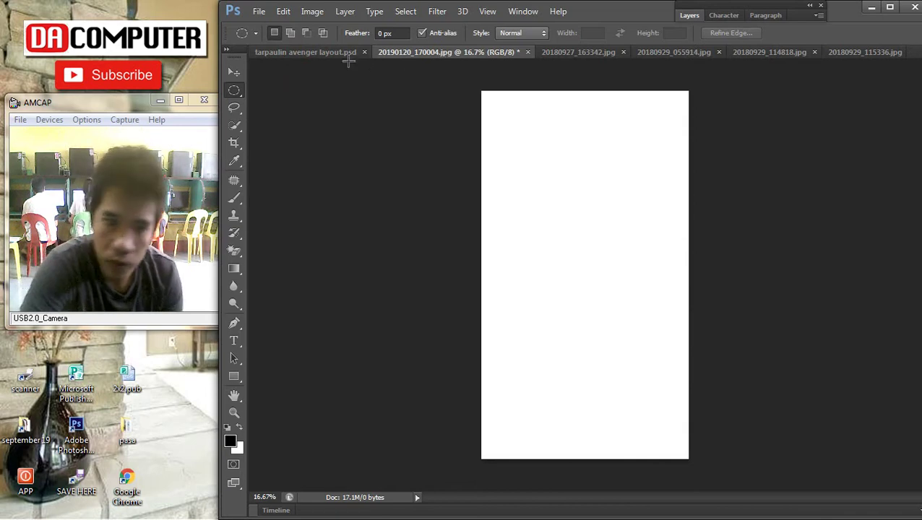
pyautogui.click(304, 52)
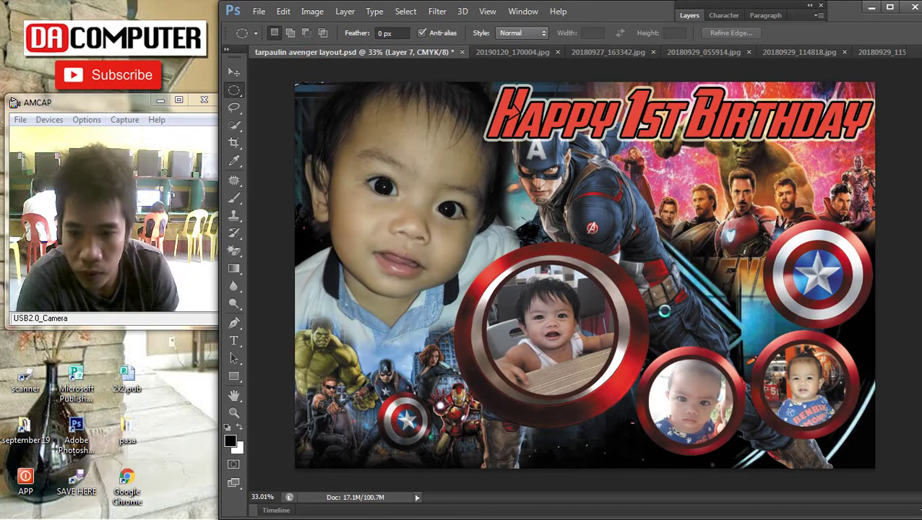
pyautogui.hotkey('ctrl', 'v')
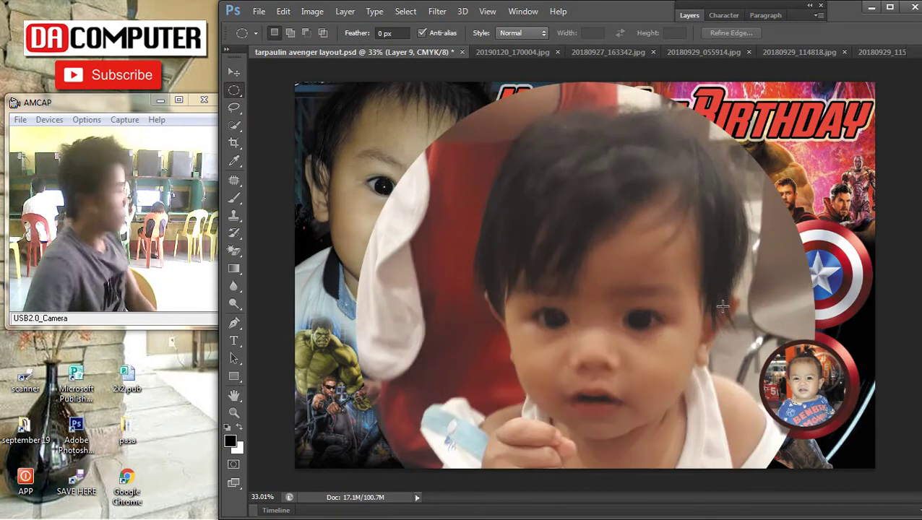
pyautogui.hotkey('ctrl', 't')
pyautogui.hotkey('ctrl', '0')
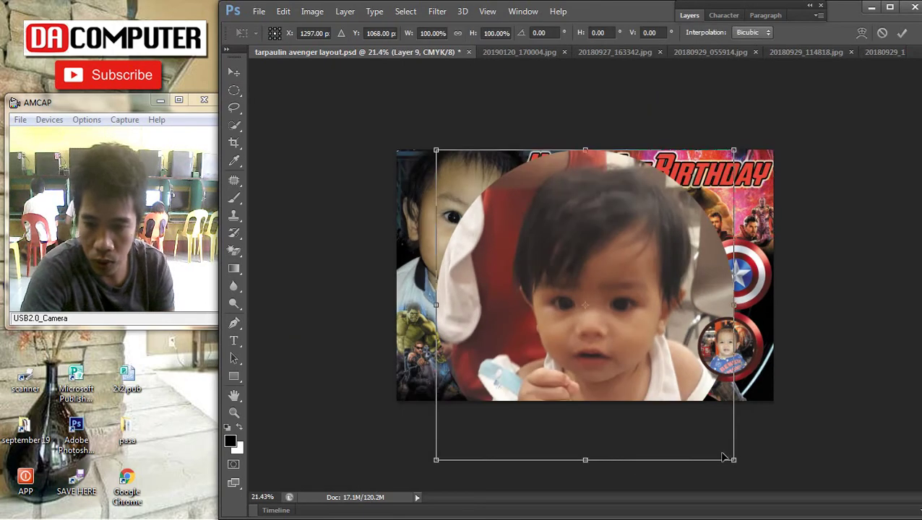
pyautogui.moveTo(734, 461); pyautogui.dragTo(515, 244)
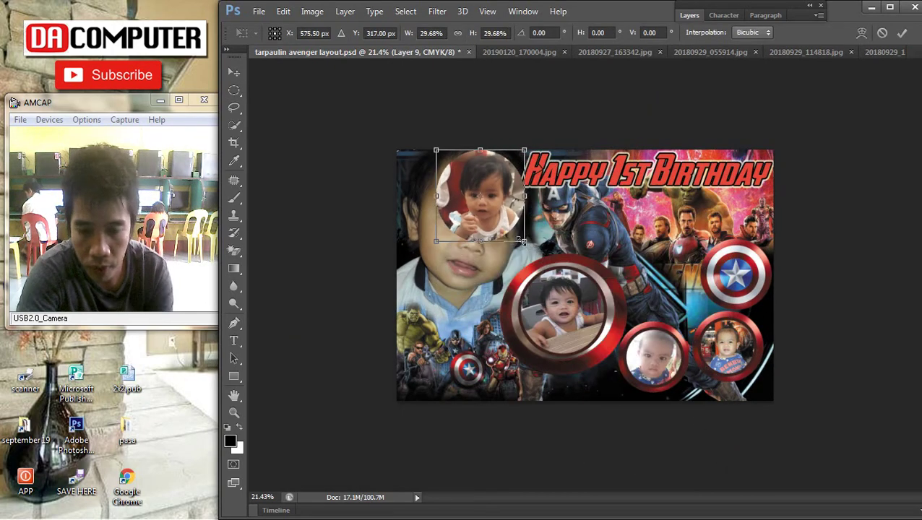
pyautogui.press('Return')
pyautogui.hotkey('ctrl', 'v')
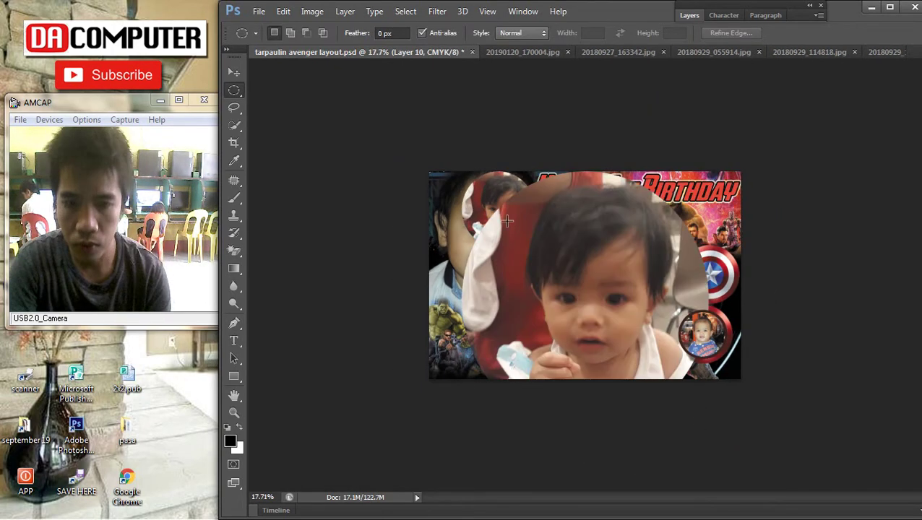
pyautogui.click(238, 72)
pyautogui.hotkey('ctrl', 't')
pyautogui.press('Escape')
pyautogui.press('Delete')
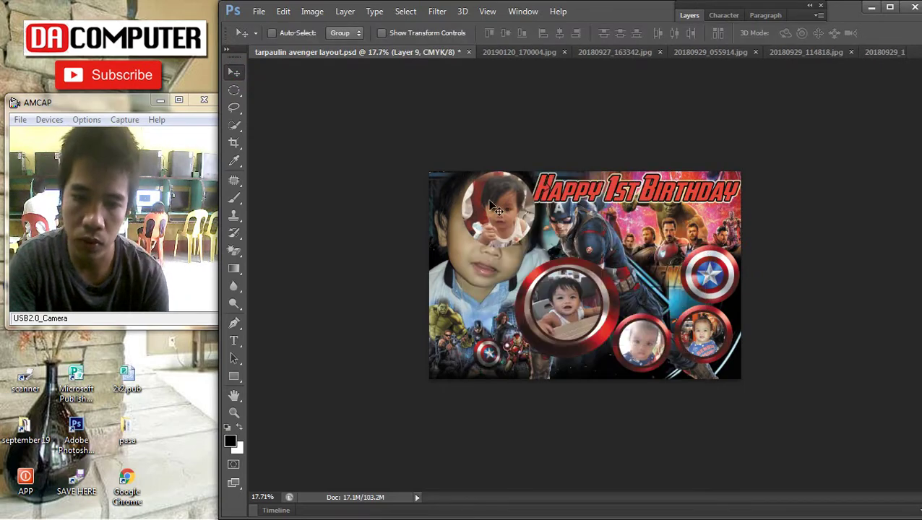
# Move the new Layer 9 cut-out onto the upper-right shield and shrink it to fit inside the red ring
pyautogui.hotkey('ctrl', '0')
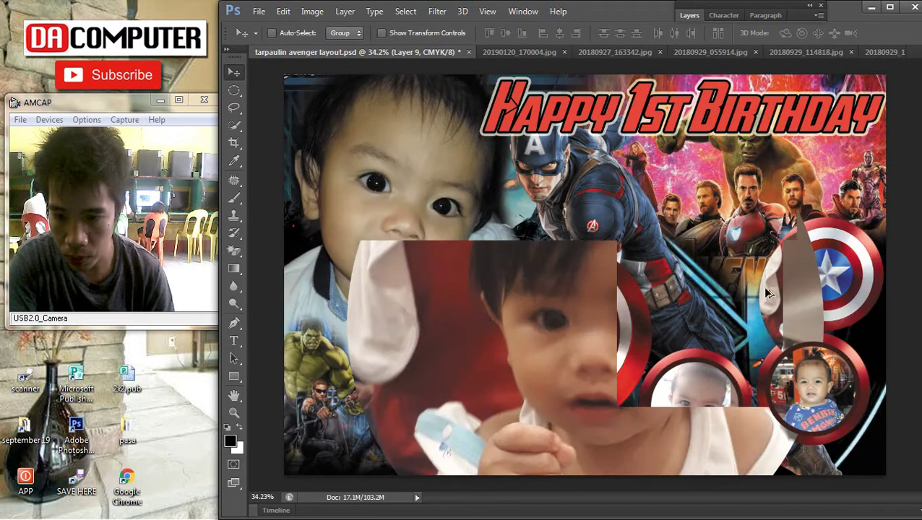
pyautogui.scroll(4, 814, 305)
pyautogui.moveTo(831, 293); pyautogui.dragTo(619, 249)
pyautogui.hotkey('ctrl', 't')
pyautogui.moveTo(684, 314); pyautogui.dragTo(673, 304)
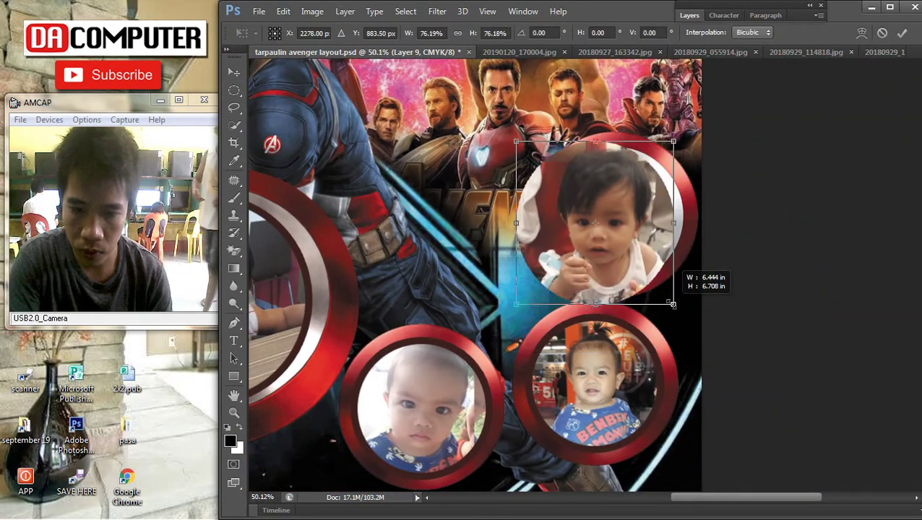
pyautogui.moveTo(656, 261); pyautogui.dragTo(685, 268)
pyautogui.moveTo(700, 309); pyautogui.dragTo(678, 293)
pyautogui.press('Return')
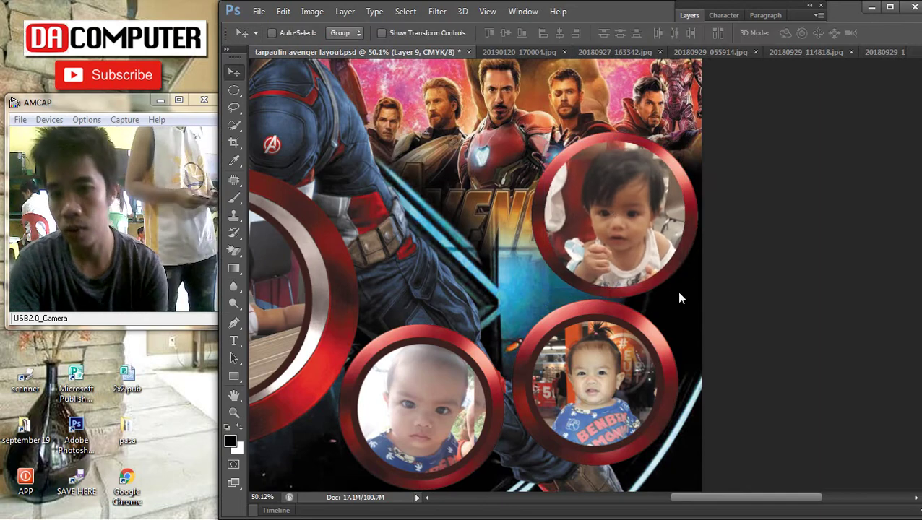
# Copy the stroke layer style from Layer 8 and select the Layer 9 cut-out in the upper-right shield
pyautogui.scroll(-7, 676, 291)
pyautogui.scroll(3, 682, 297)
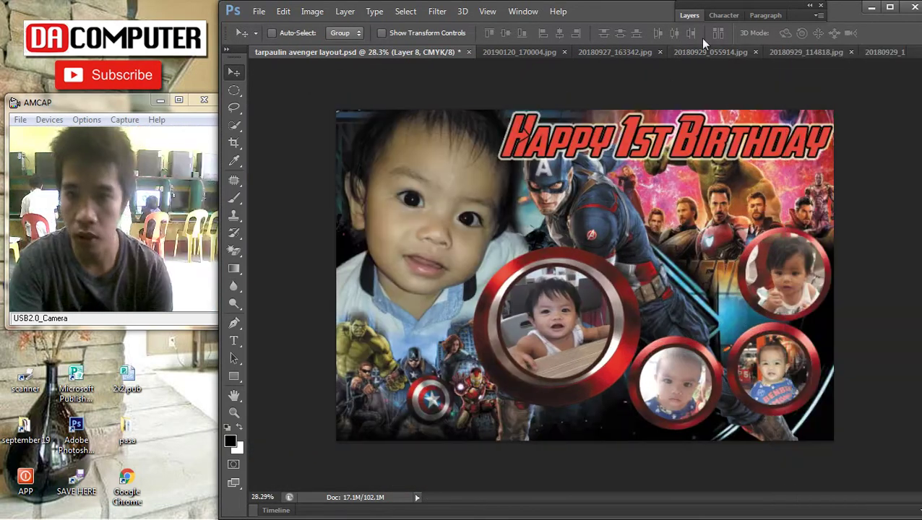
pyautogui.rightClick(800, 271)
pyautogui.click(802, 282)
pyautogui.click(690, 14)
pyautogui.rightClick(736, 104)
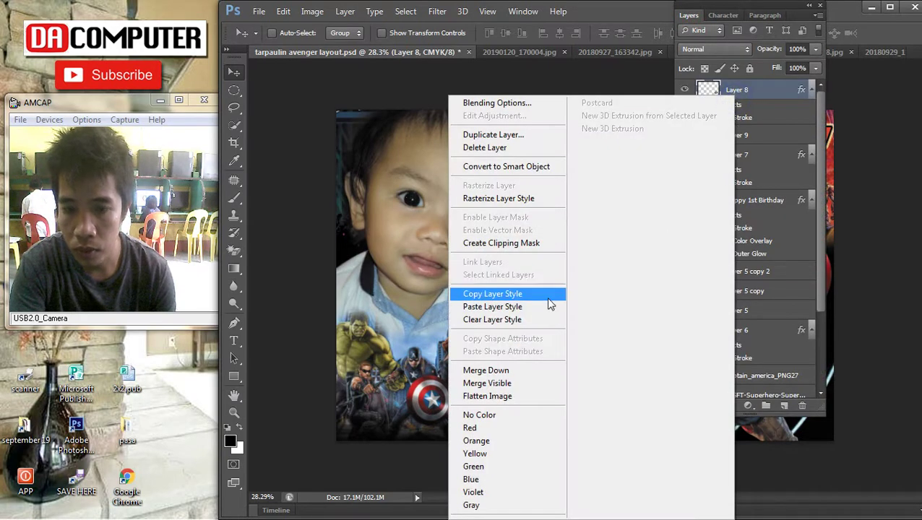
pyautogui.click(562, 293)
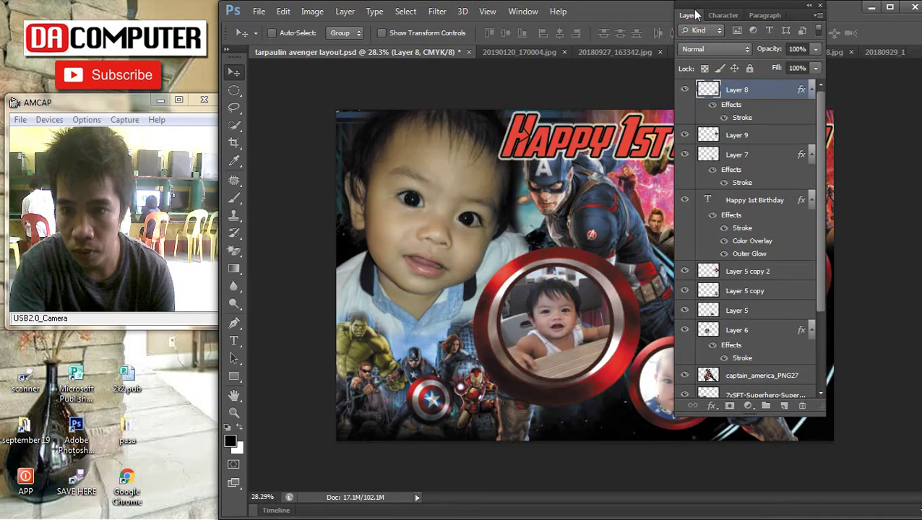
pyautogui.click(690, 16)
pyautogui.rightClick(803, 266)
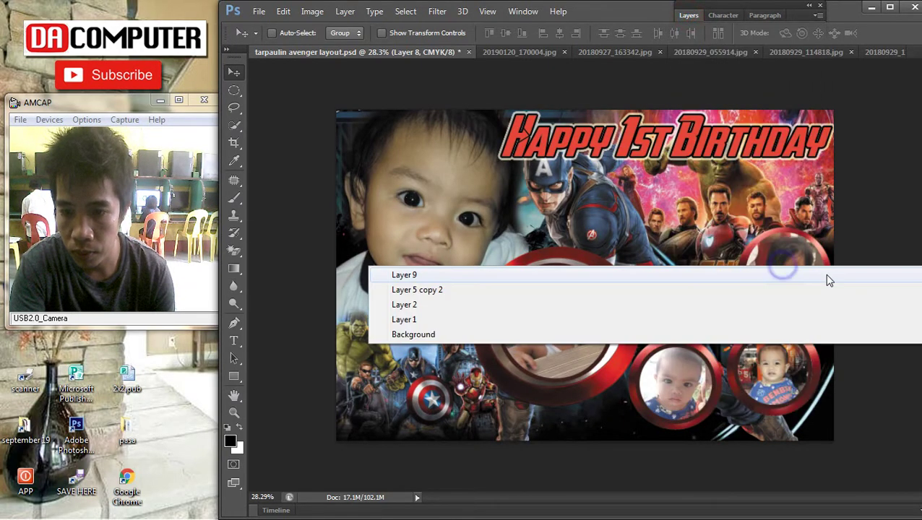
pyautogui.click(531, 280)
pyautogui.rightClick(769, 348)
pyautogui.click(774, 353)
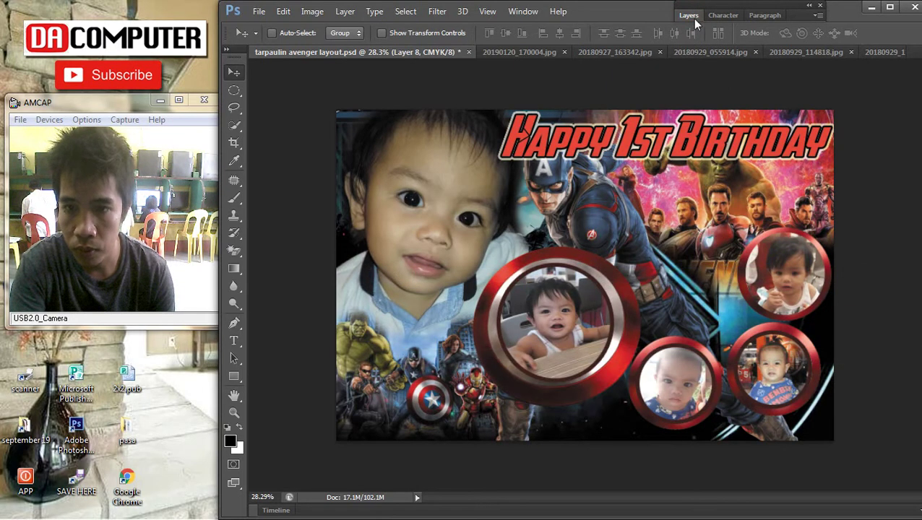
pyautogui.click(695, 17)
pyautogui.rightClick(713, 89)
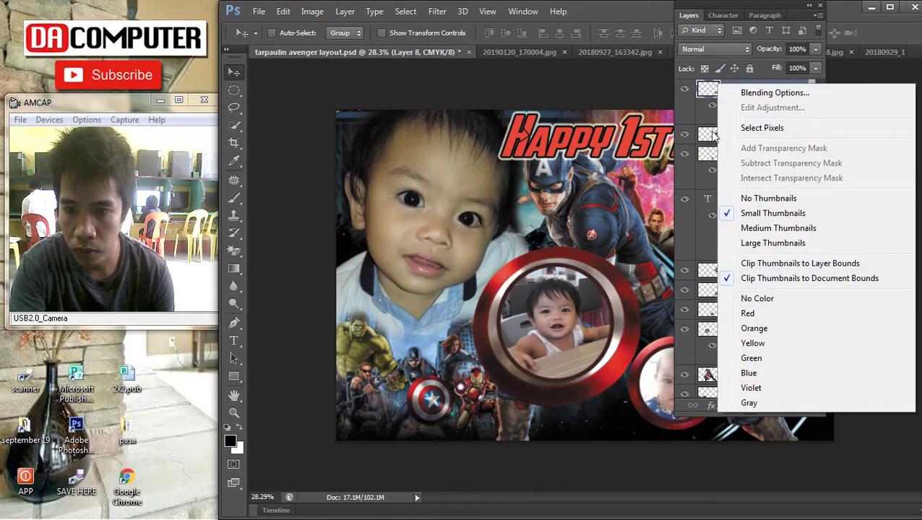
pyautogui.rightClick(714, 84)
pyautogui.click(731, 276)
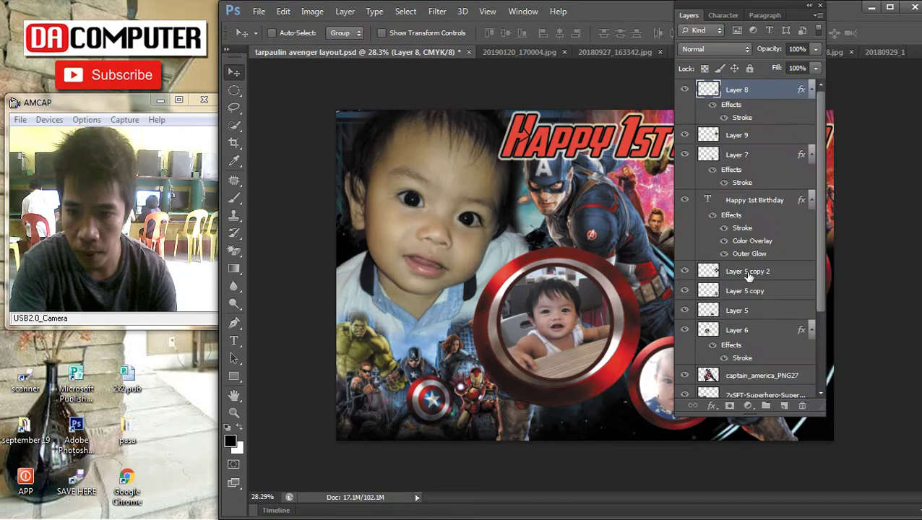
pyautogui.click(690, 14)
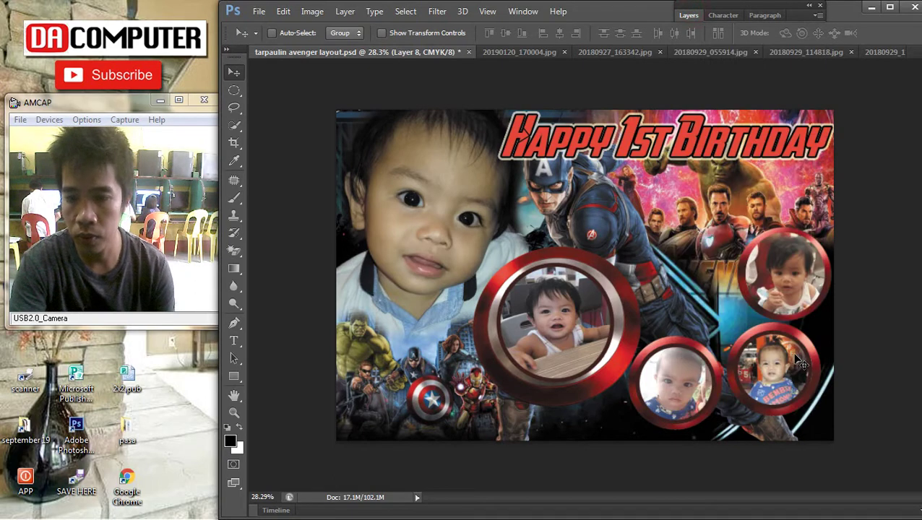
# Select the Layer 8 cut-out in the lower-right shield and copy its stroke layer style
pyautogui.rightClick(798, 359)
pyautogui.click(725, 380)
pyautogui.rightClick(367, 368)
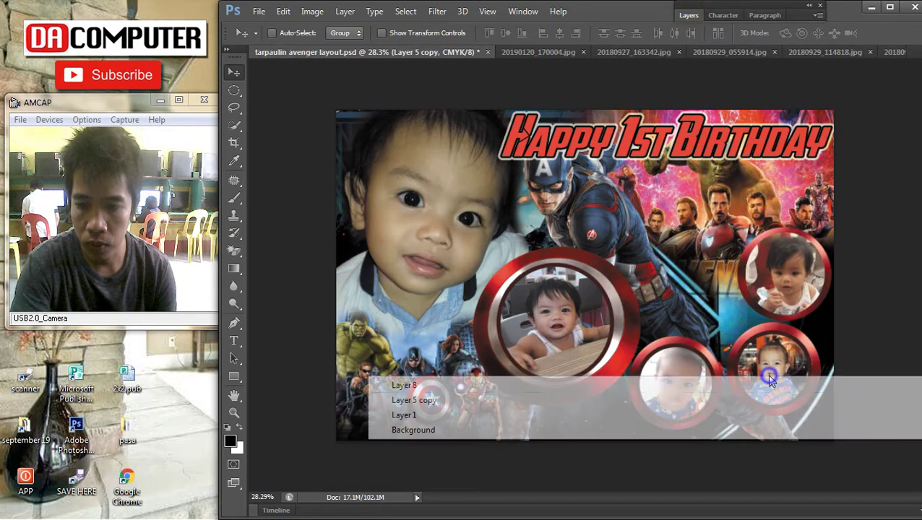
pyautogui.click(379, 381)
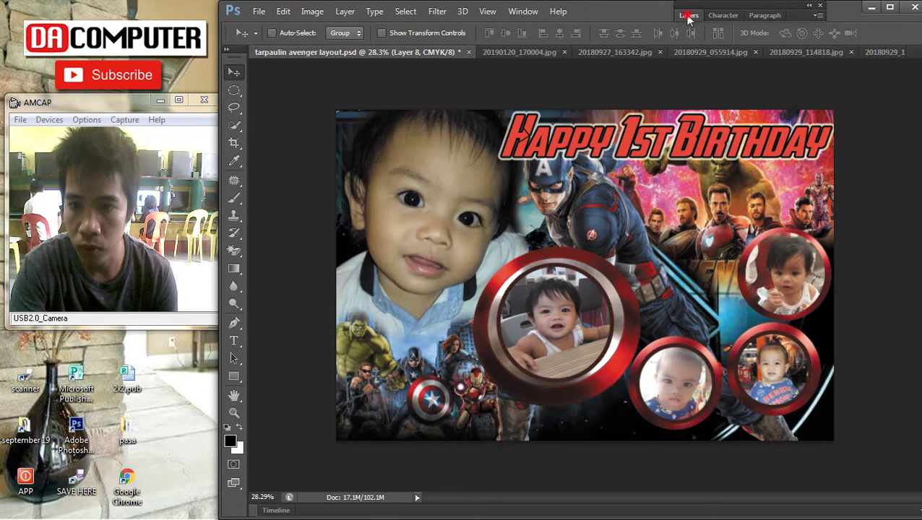
pyautogui.click(688, 16)
pyautogui.rightClick(748, 91)
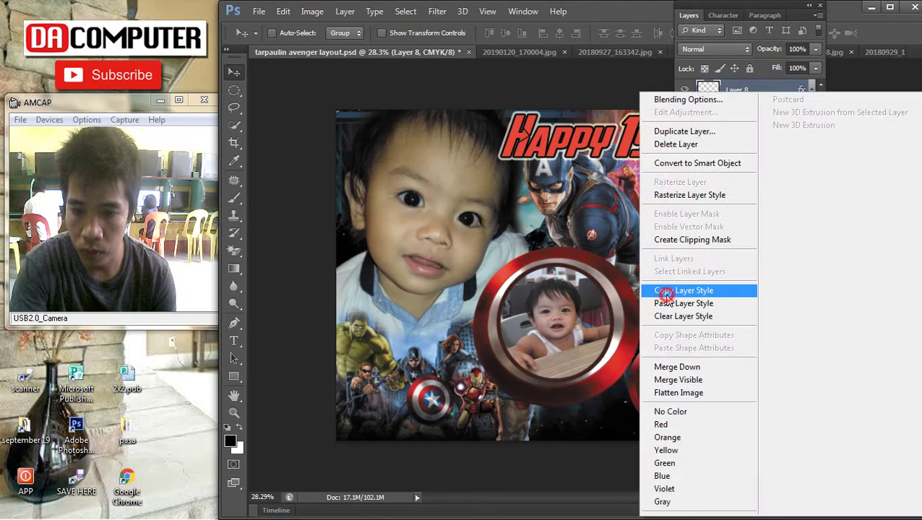
pyautogui.click(666, 291)
# Paste the copied stroke layer style onto the Layer 9 cut-out in the upper-right shield
pyautogui.click(689, 14)
pyautogui.rightClick(774, 263)
pyautogui.click(779, 269)
pyautogui.click(690, 16)
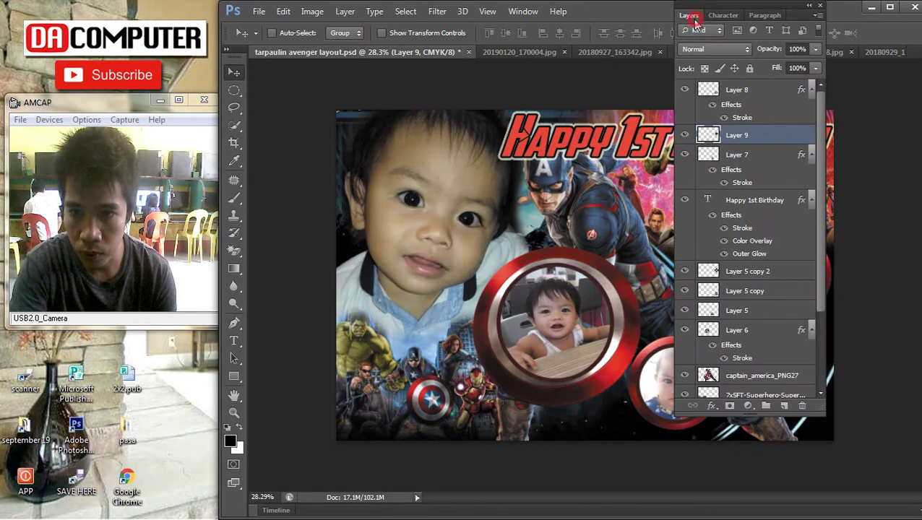
pyautogui.rightClick(748, 135)
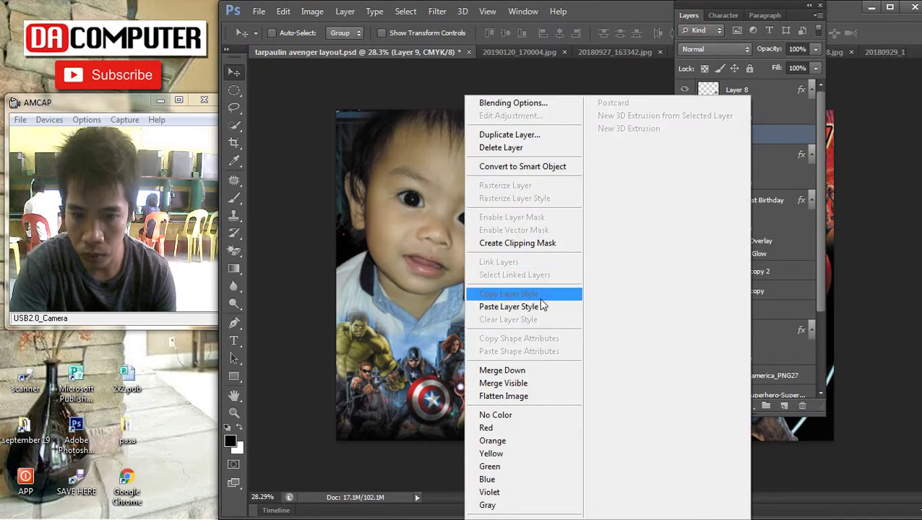
pyautogui.click(520, 295)
pyautogui.click(689, 15)
pyautogui.scroll(2, 832, 264)
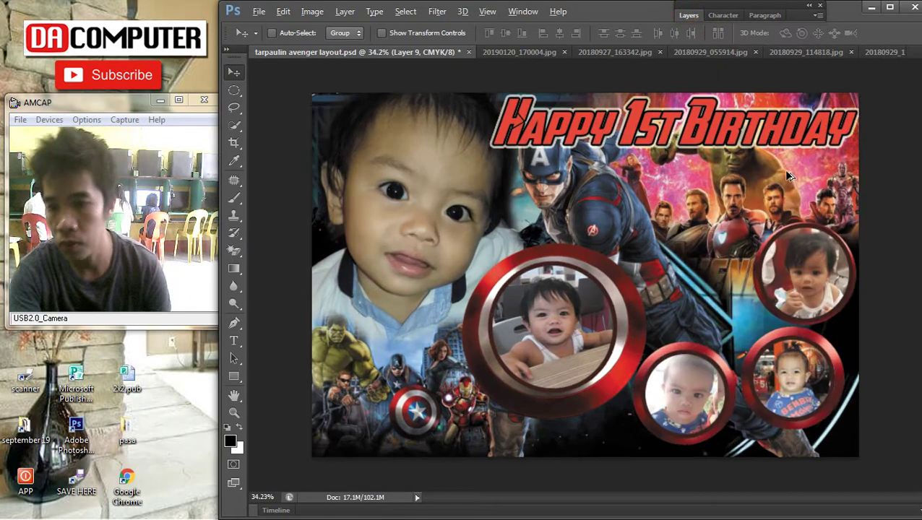
# Widen the Layer 9 cut-out to about 95% and nudge it up and right to fill the upper-right shield's ring
pyautogui.scroll(3, 845, 309)
pyautogui.hotkey('ctrl', 't')
pyautogui.moveTo(746, 176); pyautogui.dragTo(735, 189)
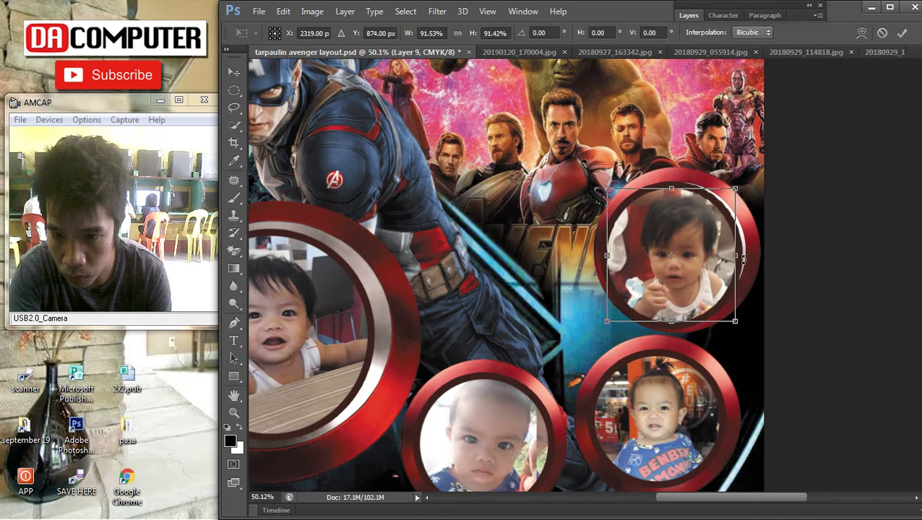
pyautogui.moveTo(745, 254); pyautogui.dragTo(750, 254)
pyautogui.press('Up')
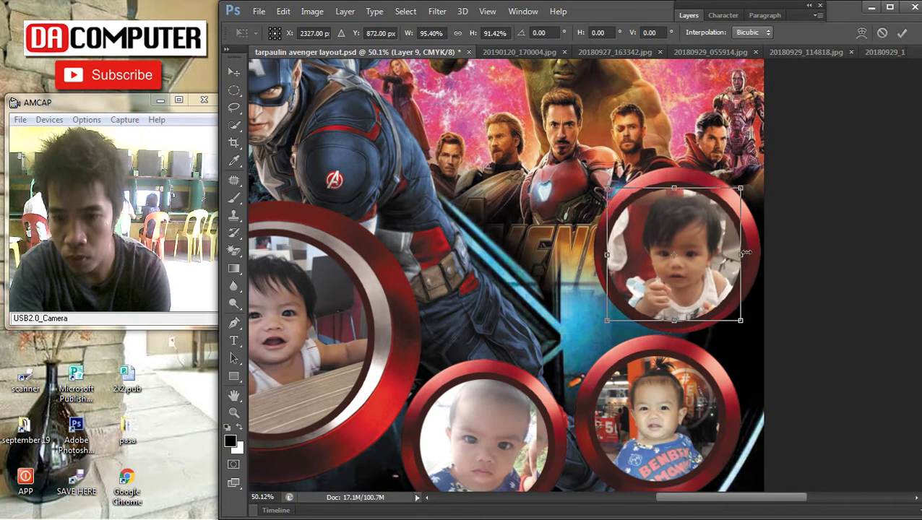
pyautogui.press('Up')
pyautogui.press('Right')
pyautogui.press('Right')
pyautogui.press('Return')
pyautogui.scroll(-2, 737, 262)
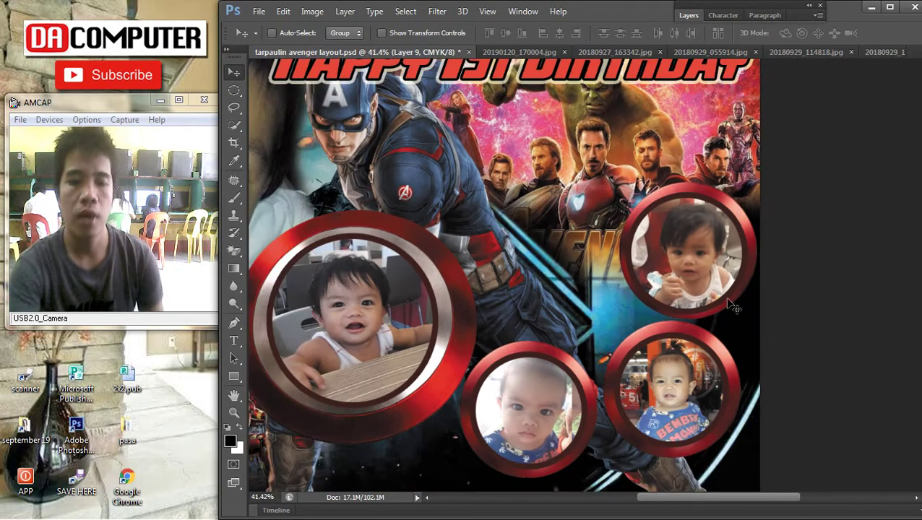
# Brighten the Layer 9 cut-out with Curves, using a CMYK curve point at input 56 and output 50
pyautogui.scroll(-2, 721, 253)
pyautogui.hotkey('ctrl', 'm')
pyautogui.moveTo(649, 146); pyautogui.dragTo(317, 109)
pyautogui.moveTo(444, 251); pyautogui.dragTo(450, 257)
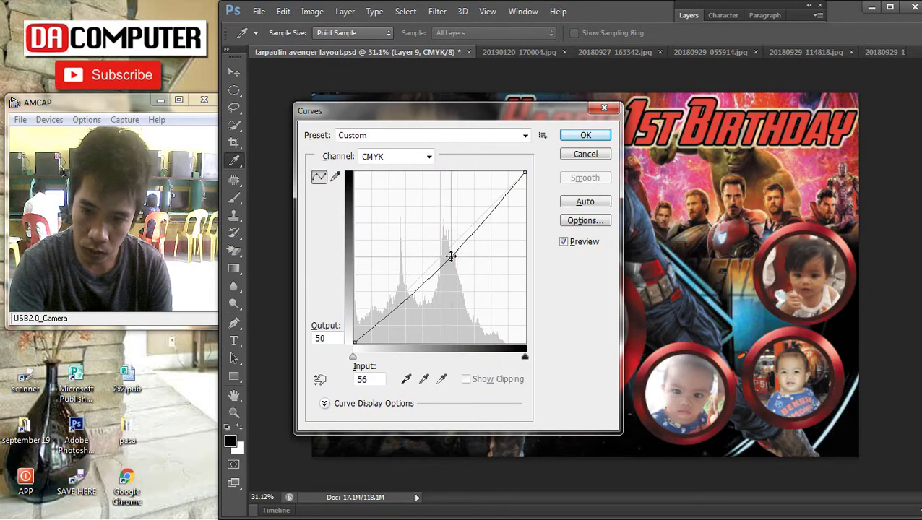
pyautogui.click(586, 135)
pyautogui.scroll(-2, 701, 349)
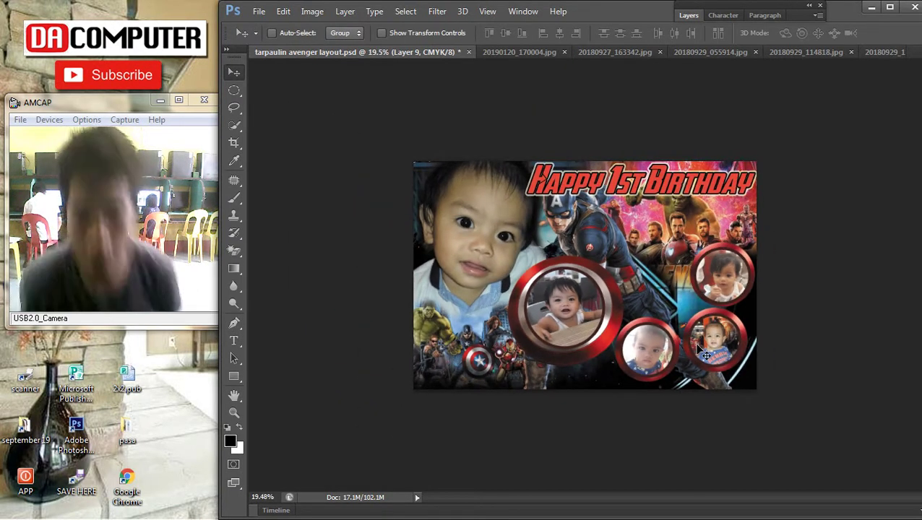
pyautogui.scroll(3, 659, 248)
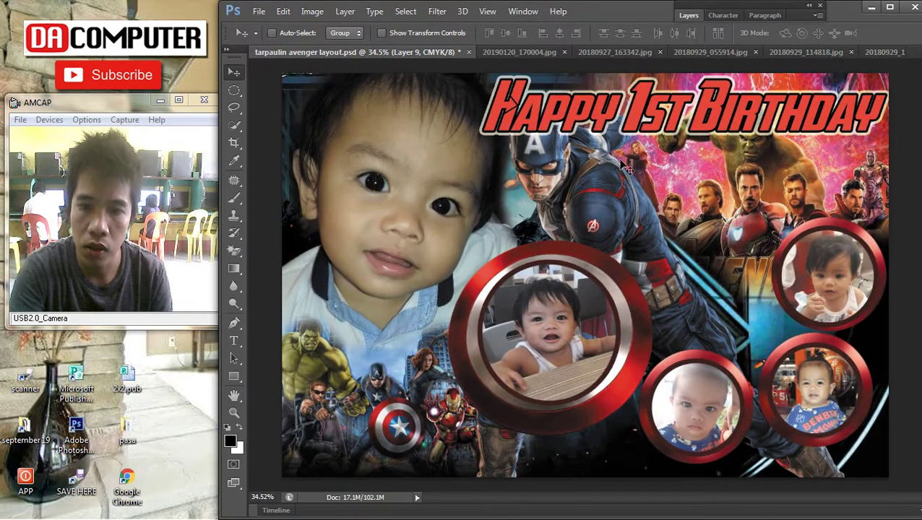
# Duplicate the "Happy 1st Birthday" title and place the copy along the lower-left edge of the tarpaulin
pyautogui.rightClick(589, 106)
pyautogui.click(589, 106)
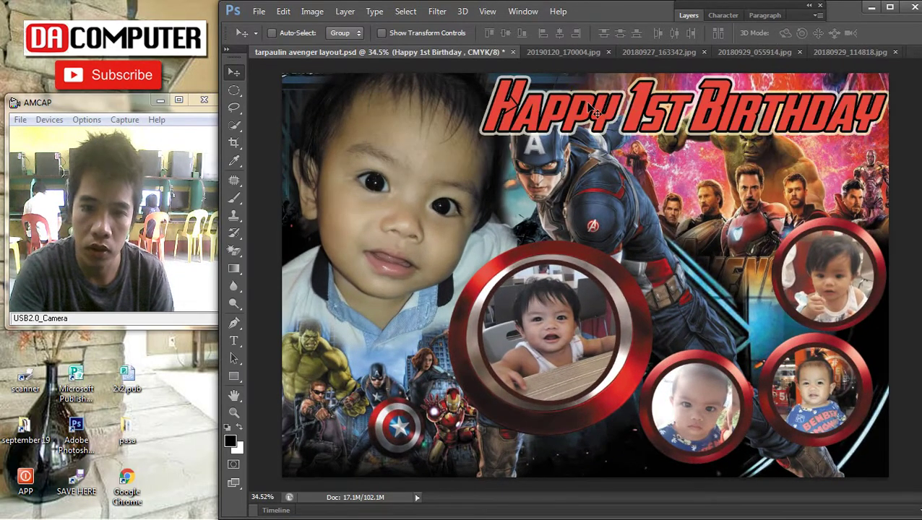
pyautogui.scroll(-1, 616, 143)
pyautogui.moveTo(617, 145); pyautogui.dragTo(593, 166)
pyautogui.moveTo(467, 384); pyautogui.dragTo(466, 388)
pyautogui.scroll(2, 432, 406)
pyautogui.moveTo(426, 426); pyautogui.dragTo(439, 426)
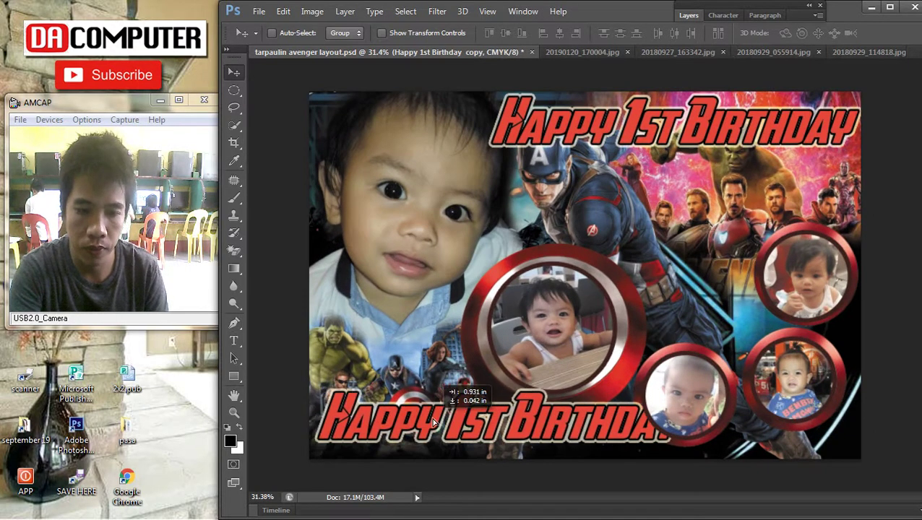
pyautogui.scroll(-1, 486, 393)
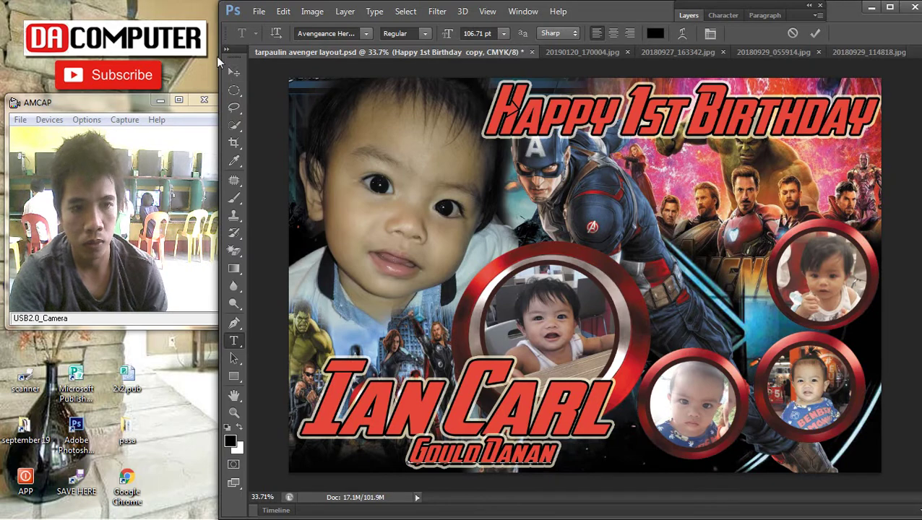
# Finish editing the surname line and shift it right beneath the end of the child's first name
pyautogui.click(234, 72)
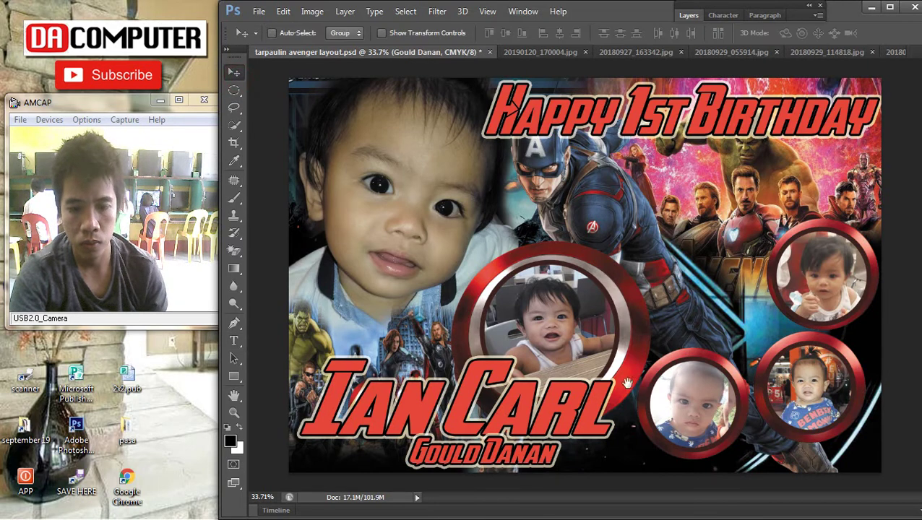
pyautogui.scroll(2, 592, 228)
pyautogui.scroll(-3, 548, 376)
pyautogui.moveTo(482, 262); pyautogui.dragTo(590, 264)
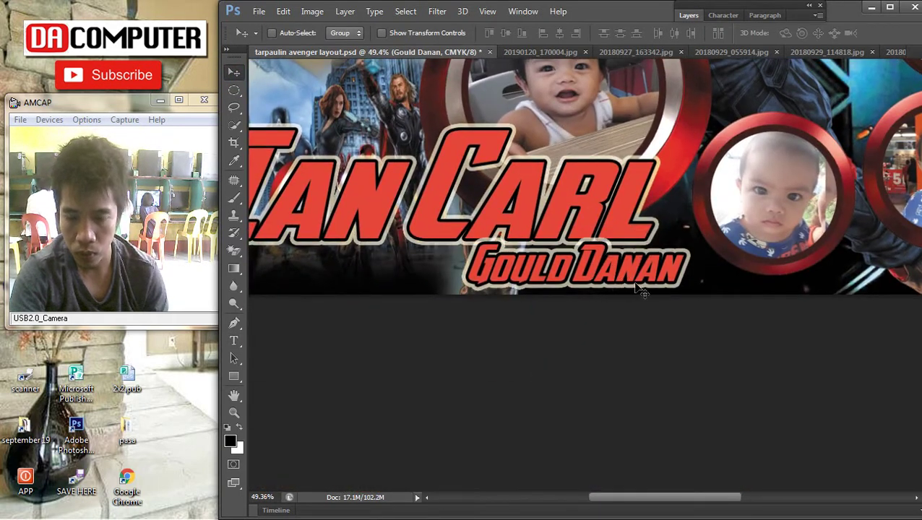
# Select the child's first-name text and scale it down to about 95.6%
pyautogui.scroll(-4, 645, 288)
pyautogui.scroll(-3, 521, 320)
pyautogui.scroll(4, 516, 325)
pyautogui.moveTo(466, 396); pyautogui.dragTo(494, 299)
pyautogui.rightClick(508, 308)
pyautogui.click(500, 297)
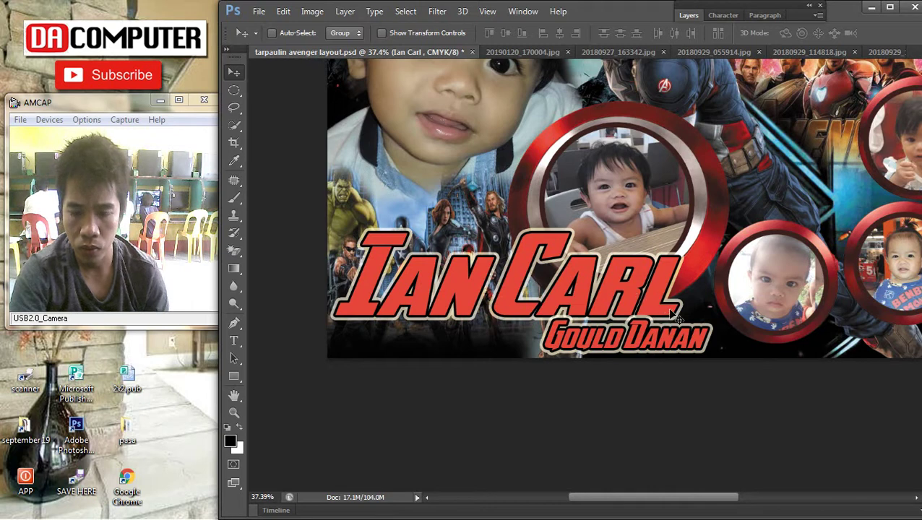
pyautogui.hotkey('ctrl', 't')
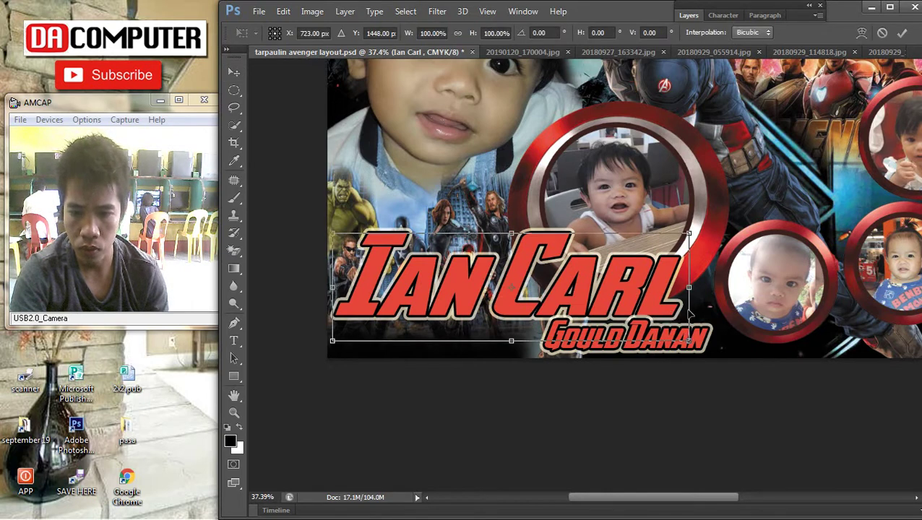
pyautogui.moveTo(689, 340); pyautogui.dragTo(672, 335)
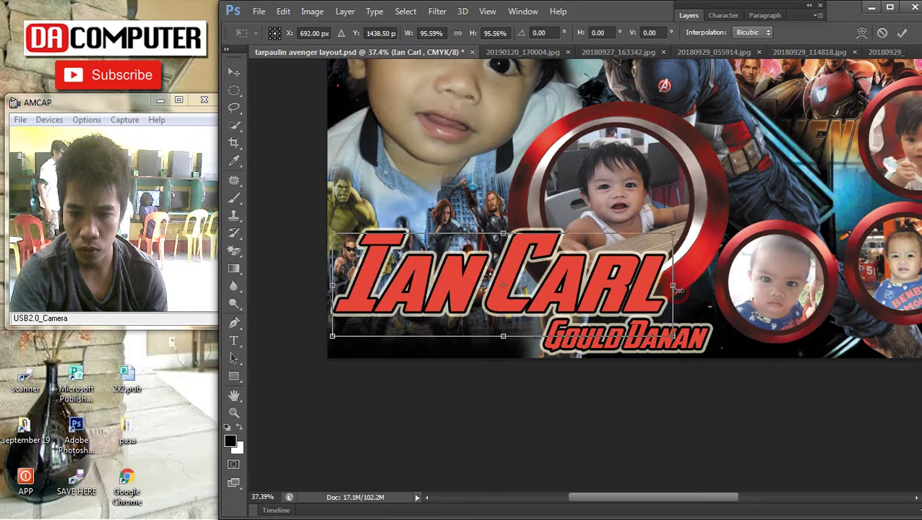
pyautogui.press('Return')
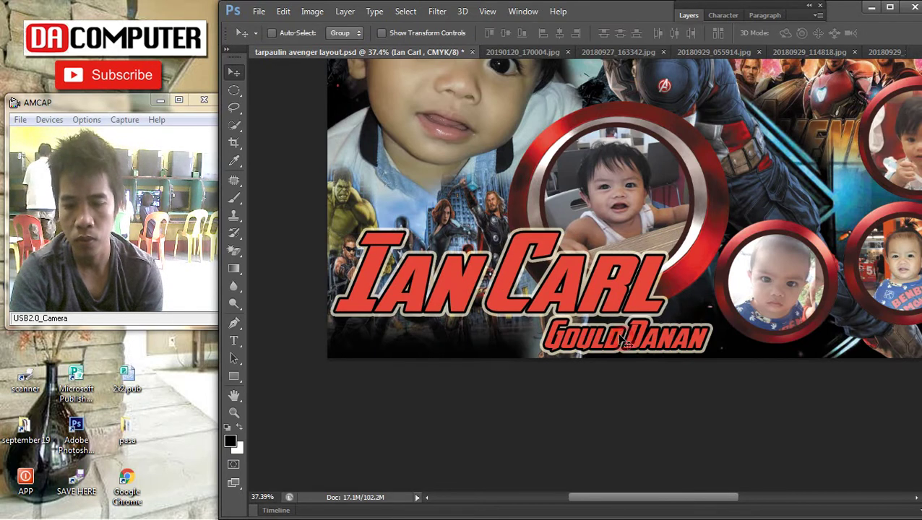
# Select the surname line and move it slightly farther right and down below the first name
pyautogui.rightClick(638, 341)
pyautogui.click(642, 338)
pyautogui.moveTo(637, 337); pyautogui.dragTo(648, 341)
# Scale the surname line down slightly and widen the gap between its two words with extra spacing
pyautogui.scroll(2, 672, 365)
pyautogui.scroll(-3, 658, 366)
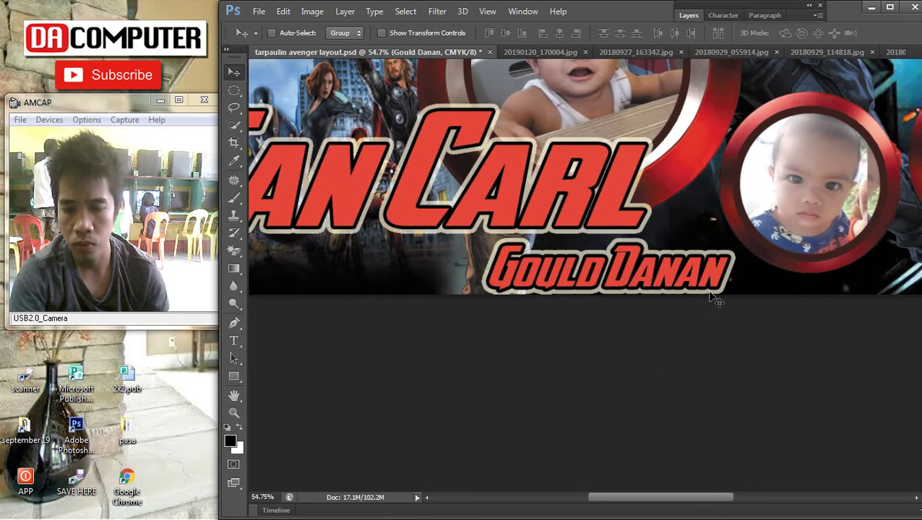
pyautogui.hotkey('ctrl', 't')
pyautogui.moveTo(731, 299); pyautogui.dragTo(722, 269)
pyautogui.press('Return')
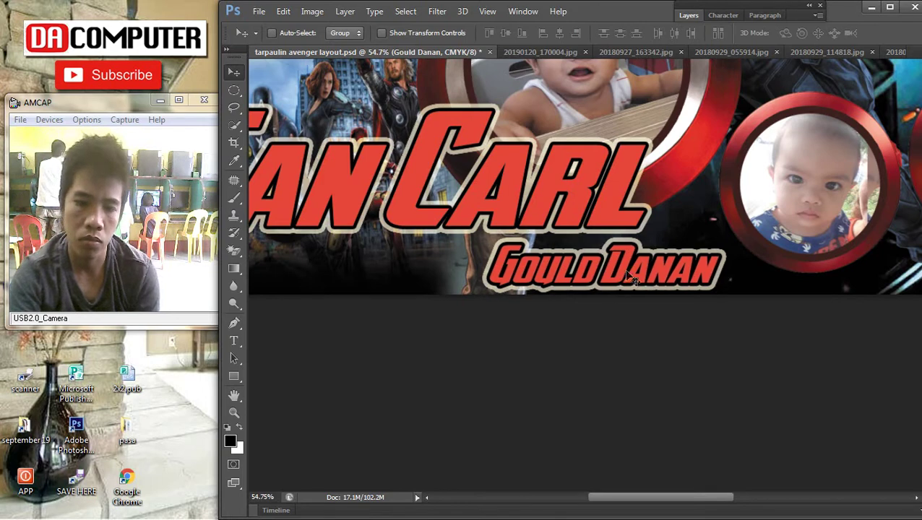
pyautogui.click(235, 339)
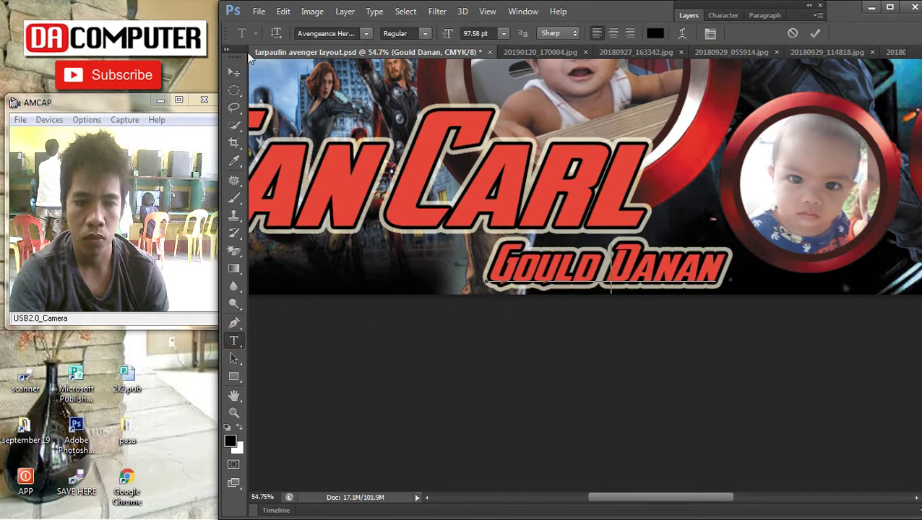
pyautogui.click(233, 72)
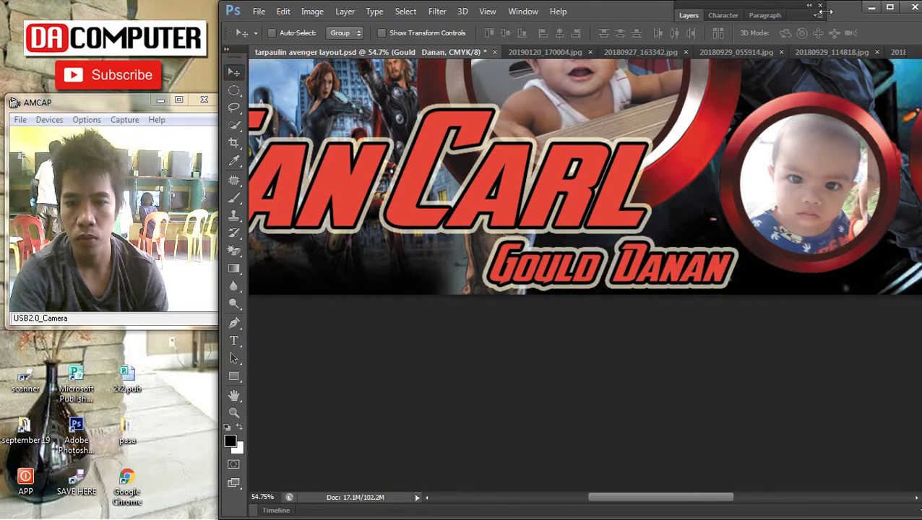
# Change the surname line's Color Overlay to white (ffffff)
pyautogui.click(696, 20)
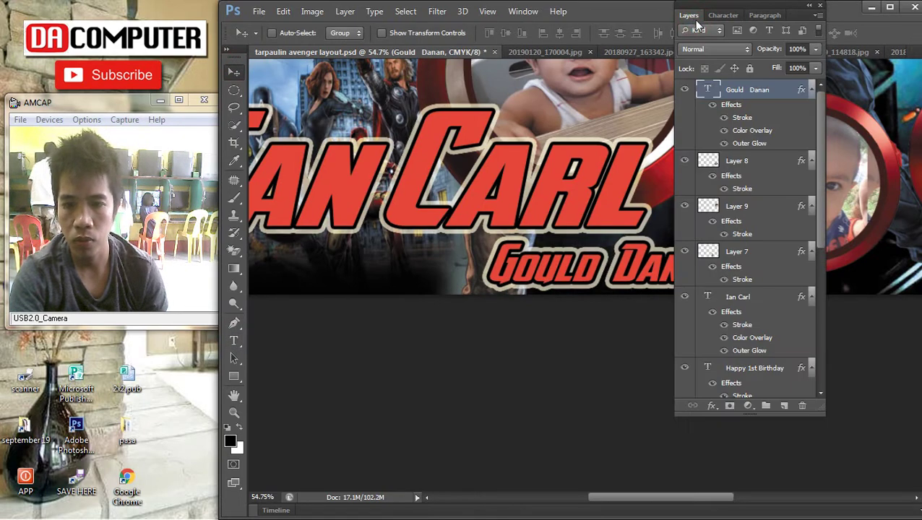
pyautogui.doubleClick(788, 92)
pyautogui.click(606, 267)
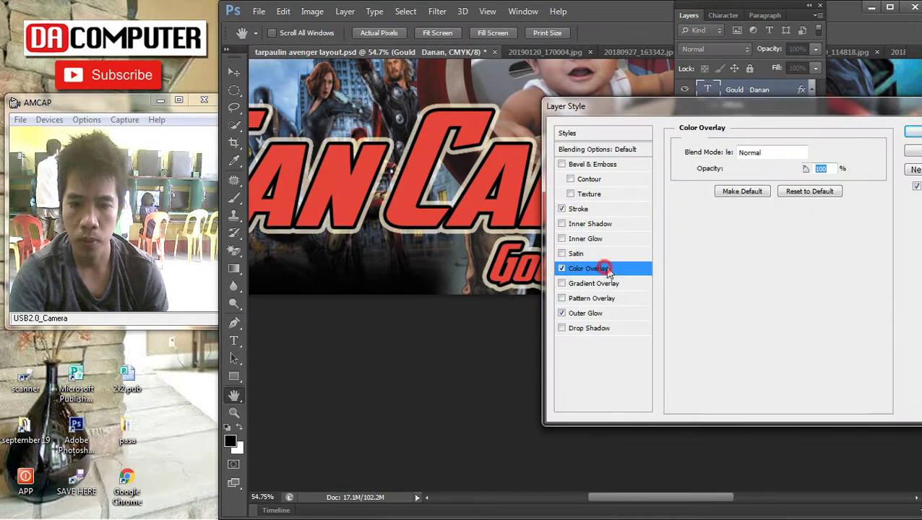
pyautogui.click(825, 152)
pyautogui.moveTo(158, 197); pyautogui.dragTo(62, 84)
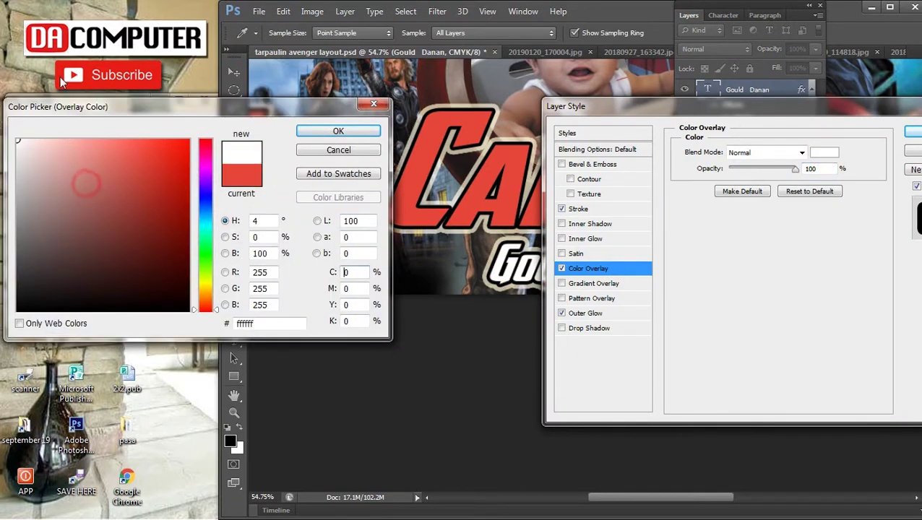
pyautogui.click(345, 131)
pyautogui.click(913, 132)
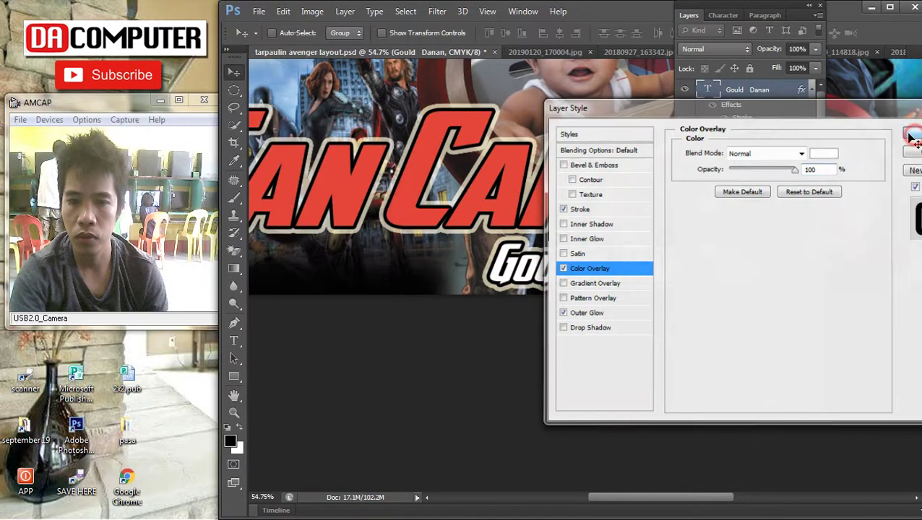
pyautogui.hotkey('ctrl', '0')
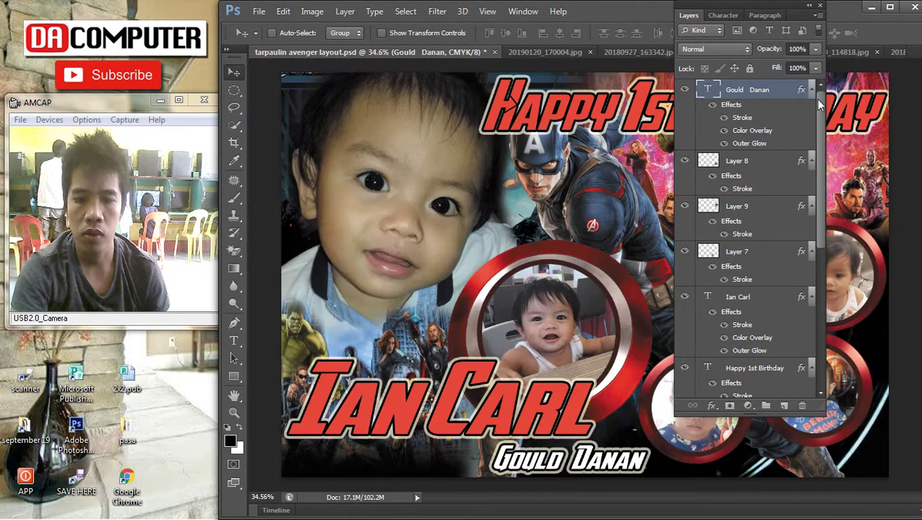
# Apply a white Color Overlay to the date text beneath the child's first name
pyautogui.doubleClick(695, 17)
pyautogui.scroll(4, 567, 350)
pyautogui.moveTo(567, 355); pyautogui.dragTo(678, 121)
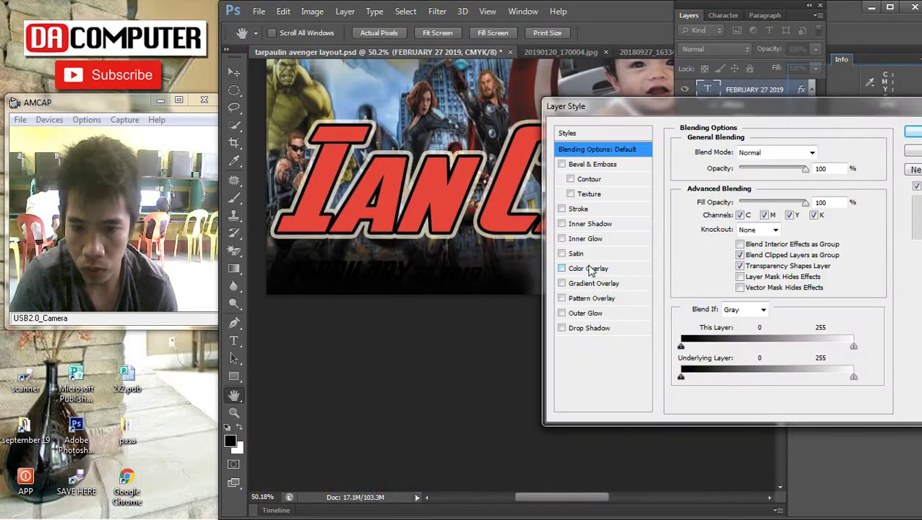
pyautogui.click(589, 268)
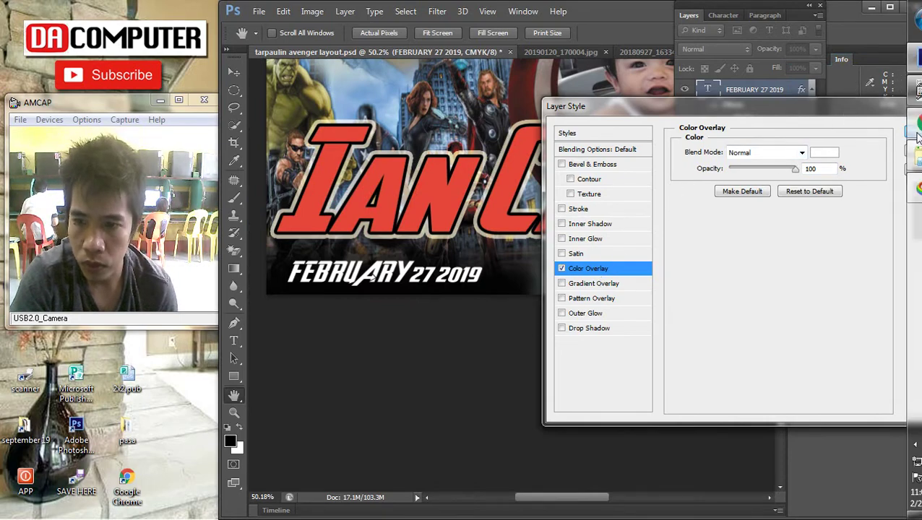
pyautogui.moveTo(852, 109); pyautogui.dragTo(773, 124)
pyautogui.click(835, 137)
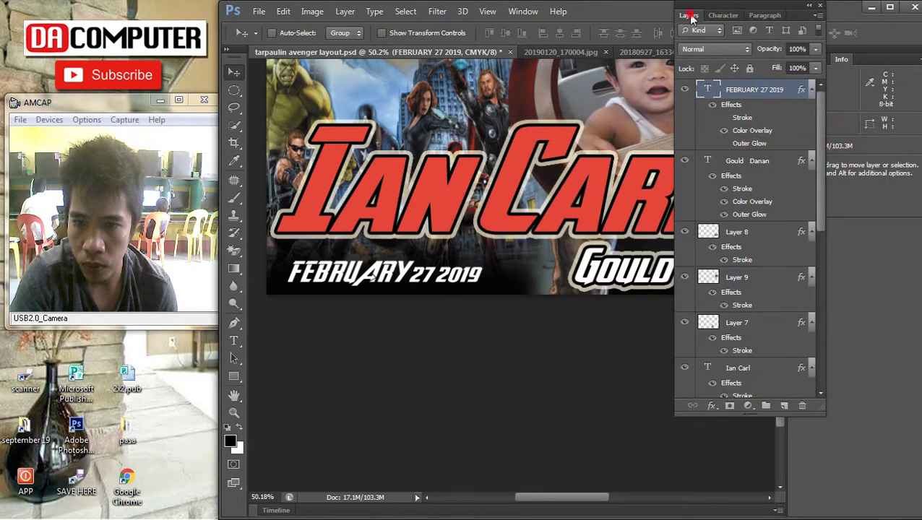
# Collapse the layer list and close the floating Info palette to uncover the artwork
pyautogui.doubleClick(689, 15)
pyautogui.moveTo(881, 61); pyautogui.dragTo(680, 100)
pyautogui.click(726, 91)
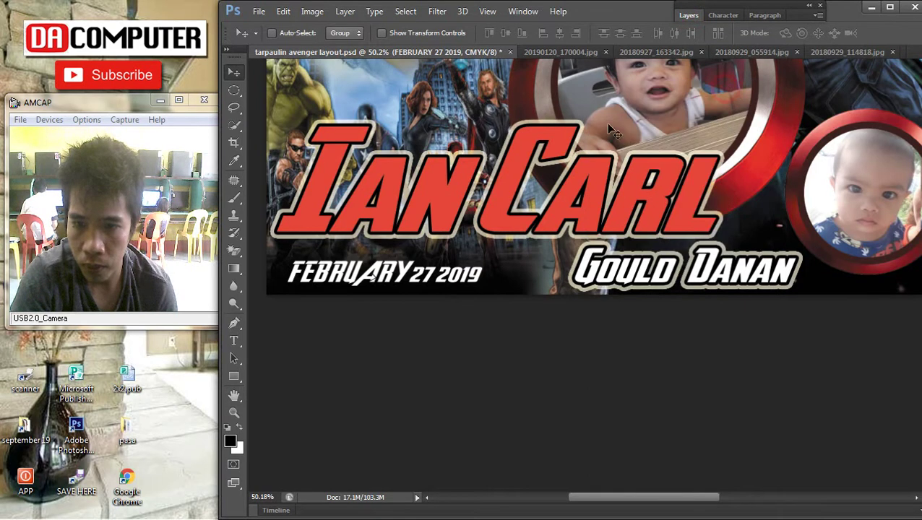
# Enlarge the day and year in the date text to about 76 pt
pyautogui.click(234, 342)
pyautogui.moveTo(410, 271); pyautogui.dragTo(287, 274)
pyautogui.moveTo(407, 271); pyautogui.dragTo(559, 158)
pyautogui.click(505, 34)
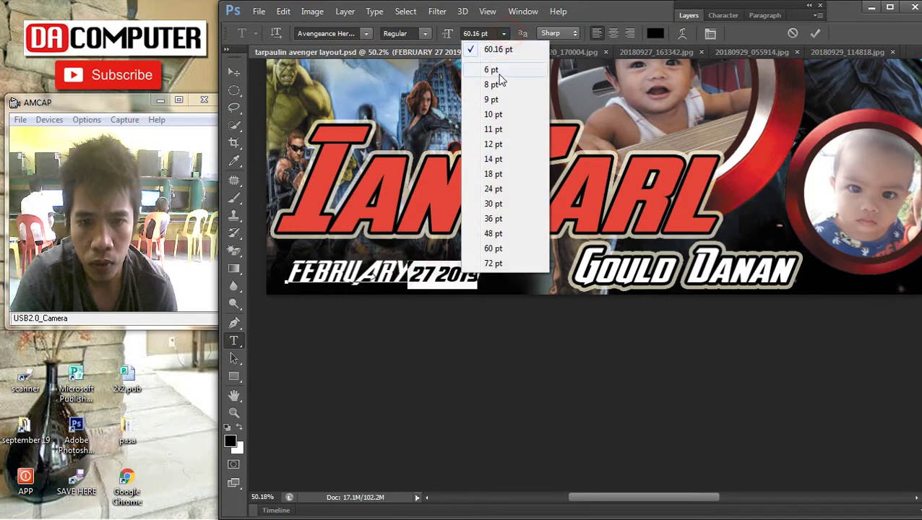
pyautogui.click(493, 264)
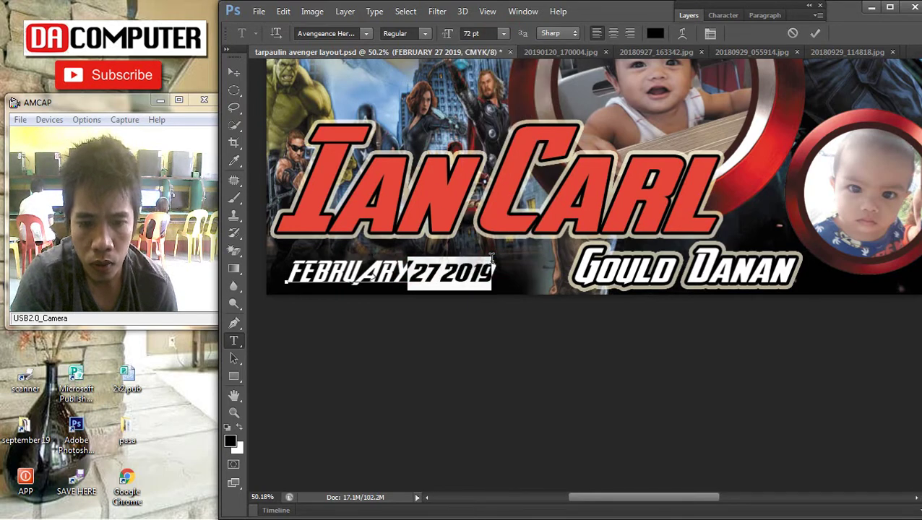
pyautogui.click(490, 34)
pyautogui.press('Up')
pyautogui.press('Up')
pyautogui.press('Up')
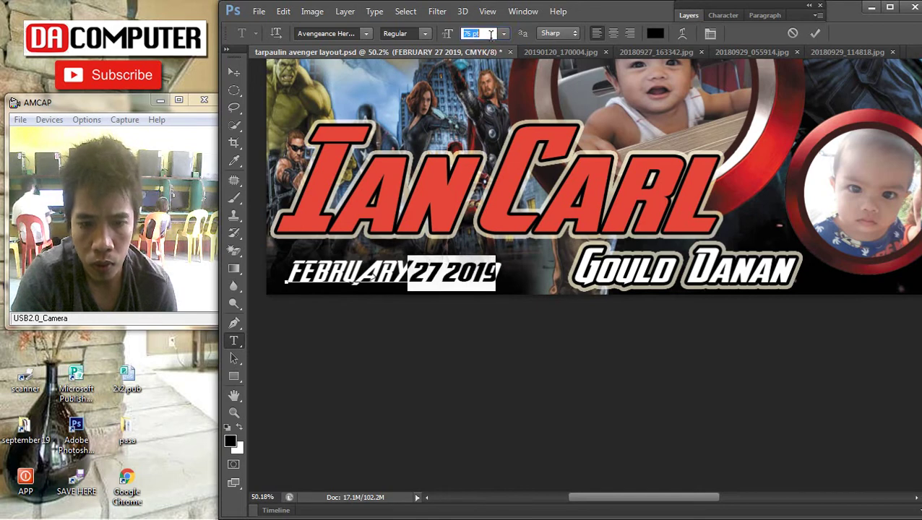
pyautogui.press('Up')
pyautogui.click(234, 73)
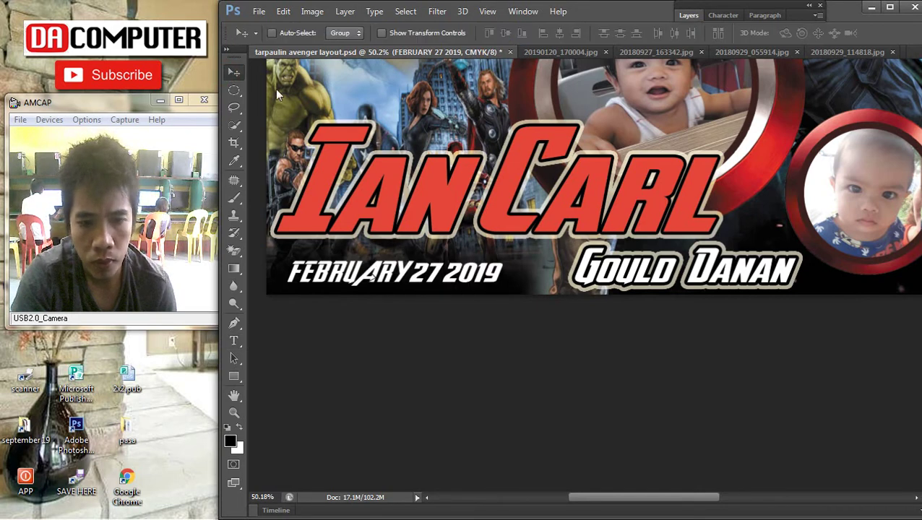
# Set the font size of the day and year in the date text to 83 pt
pyautogui.click(230, 344)
pyautogui.moveTo(405, 278)
pyautogui.mouseDown()
pyautogui.moveTo(535, 277)
pyautogui.moveTo(409, 269)
pyautogui.mouseUp()
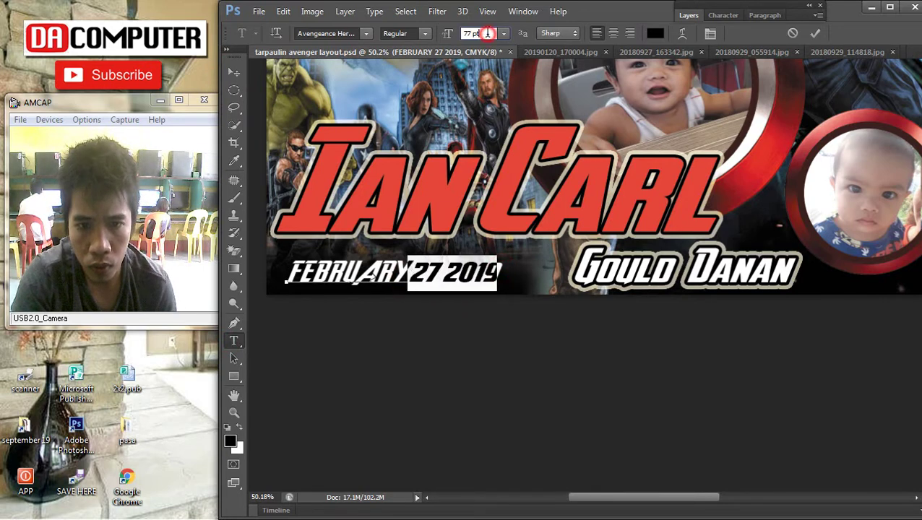
pyautogui.scroll(6, 488, 35)
# Add a space before the day and a comma after it in the date text
pyautogui.click(409, 271)
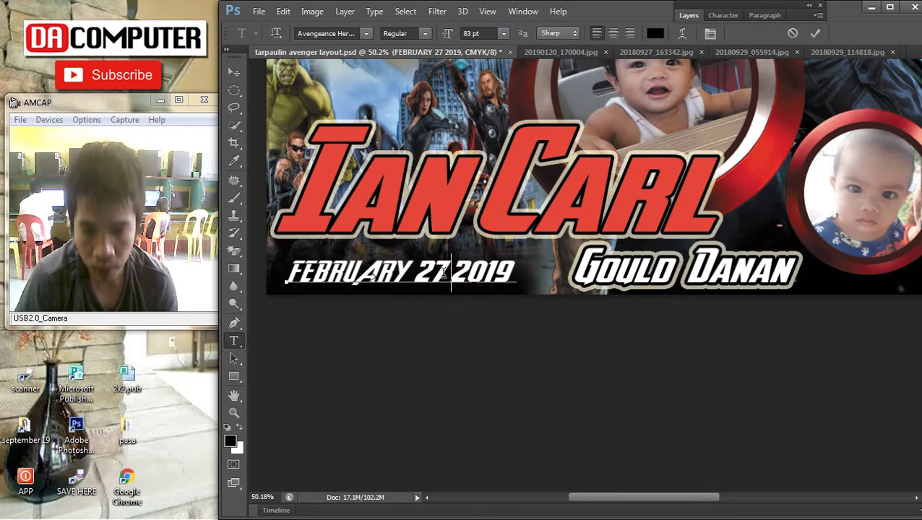
pyautogui.write(',')
pyautogui.click(233, 72)
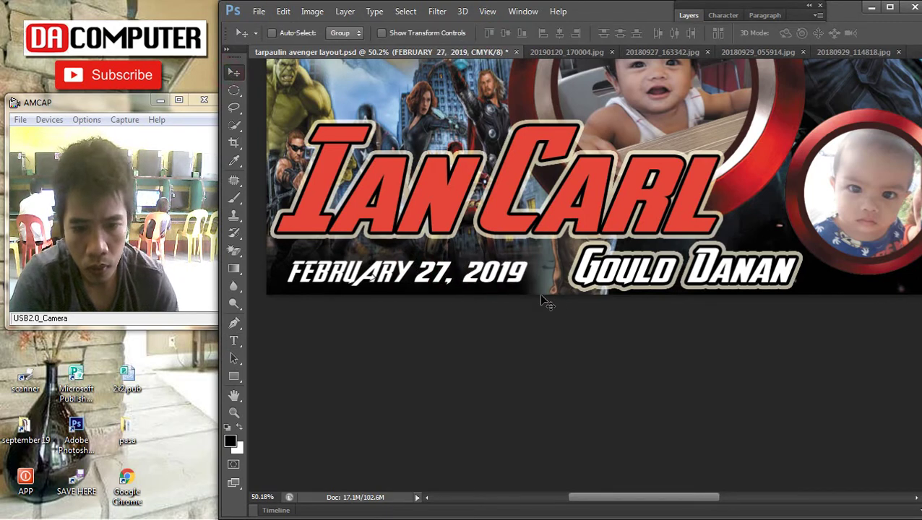
# Scale the date text down slightly so it leaves more room before the surname text
pyautogui.hotkey('ctrl', 't')
pyautogui.moveTo(518, 291); pyautogui.dragTo(515, 290)
pyautogui.press('Return')
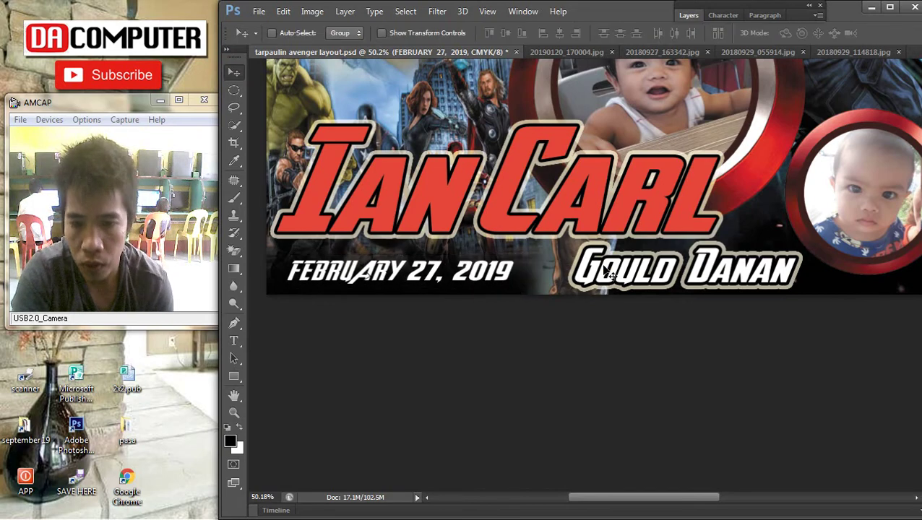
# Copy the date text's layer style and paste it onto the surname text layer
pyautogui.rightClick(603, 266)
pyautogui.click(608, 274)
pyautogui.rightClick(409, 274)
pyautogui.click(412, 280)
pyautogui.click(689, 15)
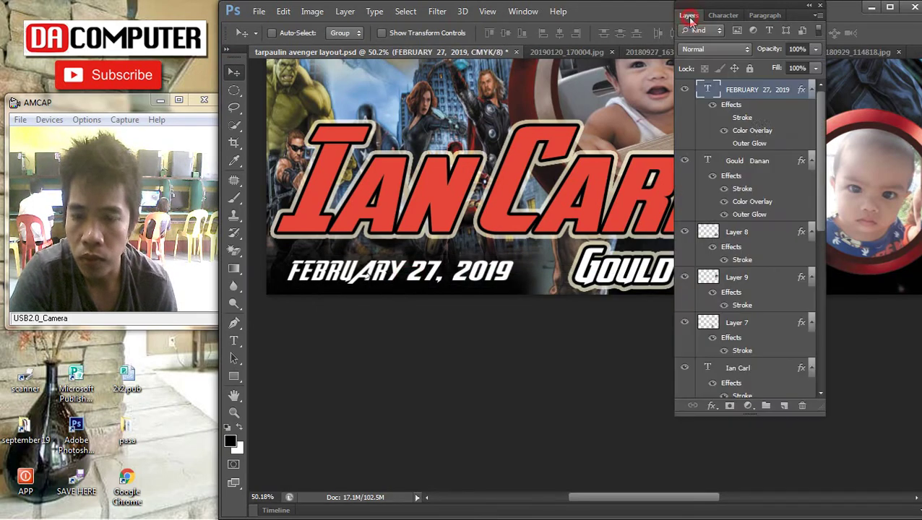
pyautogui.rightClick(753, 93)
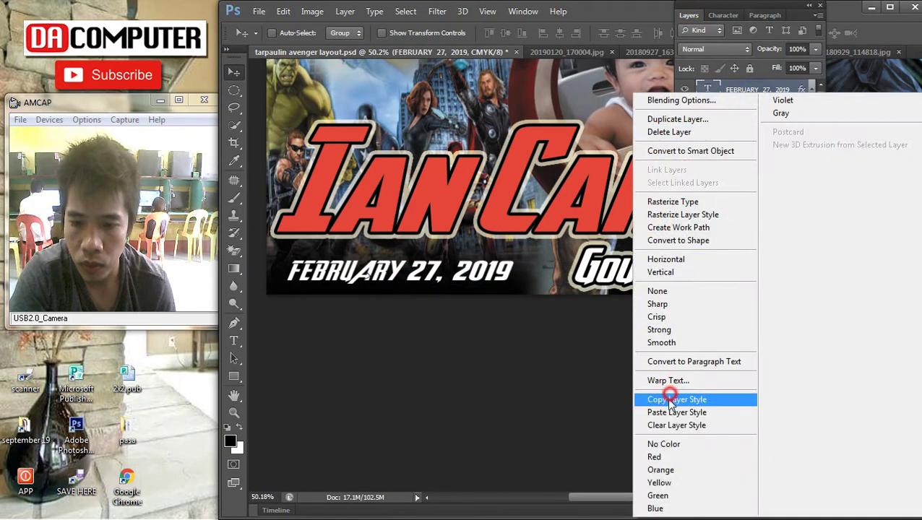
pyautogui.click(670, 397)
pyautogui.rightClick(616, 277)
pyautogui.click(621, 290)
pyautogui.rightClick(723, 162)
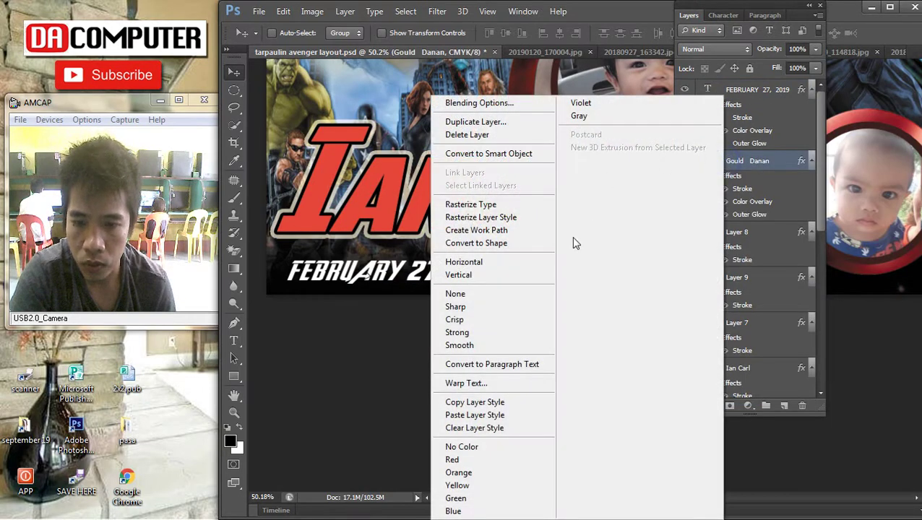
pyautogui.click(506, 415)
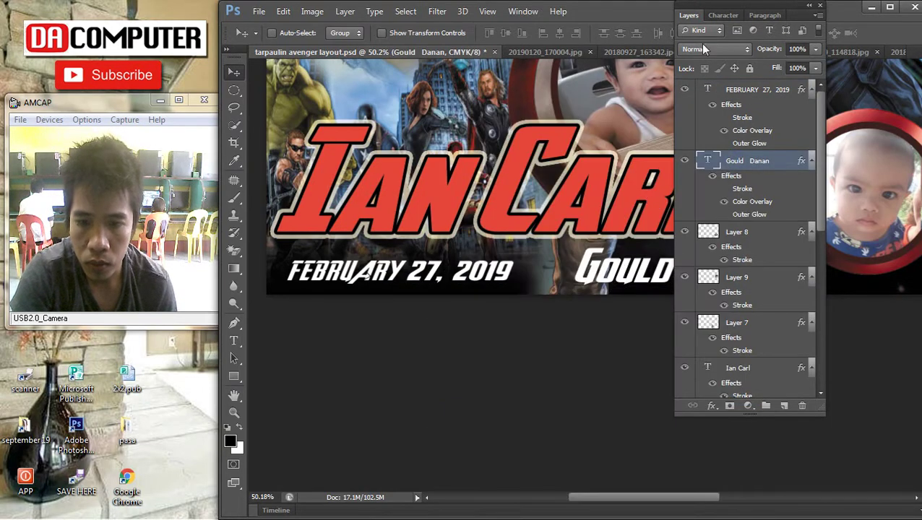
# Add a Drop Shadow effect to the surname text layer and collapse the layer list
pyautogui.doubleClick(784, 165)
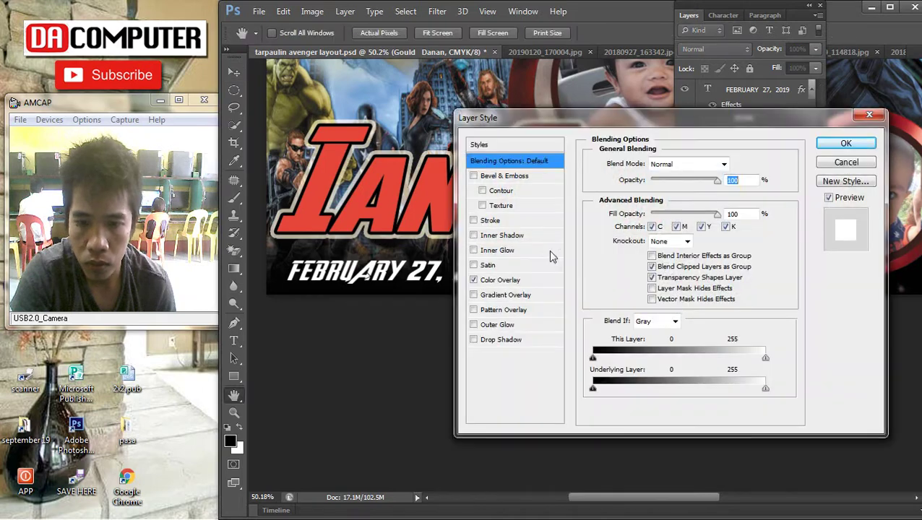
pyautogui.click(506, 340)
pyautogui.moveTo(686, 122); pyautogui.dragTo(293, 123)
pyautogui.click(443, 145)
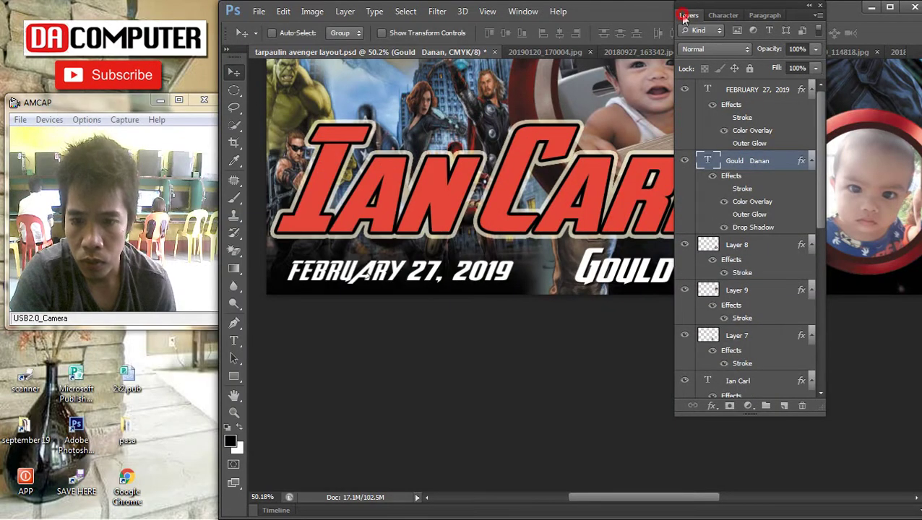
pyautogui.click(685, 17)
# Enlarge the surname text slightly toward the date text
pyautogui.hotkey('ctrl', 't')
pyautogui.moveTo(571, 293); pyautogui.dragTo(558, 290)
pyautogui.press('Return')
# Scale the date text down to about 92%, keeping its left edge in place
pyautogui.rightClick(532, 280)
pyautogui.click(532, 283)
pyautogui.rightClick(471, 275)
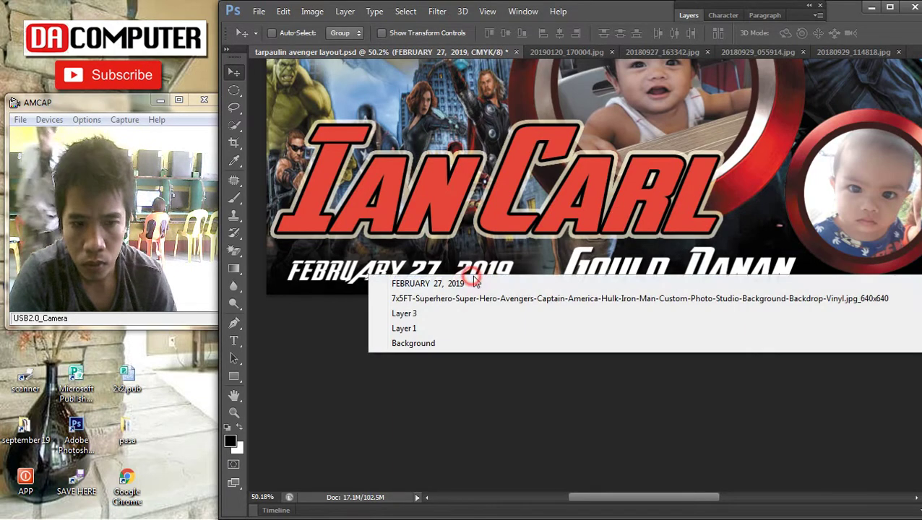
pyautogui.click(533, 283)
pyautogui.hotkey('ctrl', 't')
pyautogui.moveTo(514, 292); pyautogui.dragTo(497, 287)
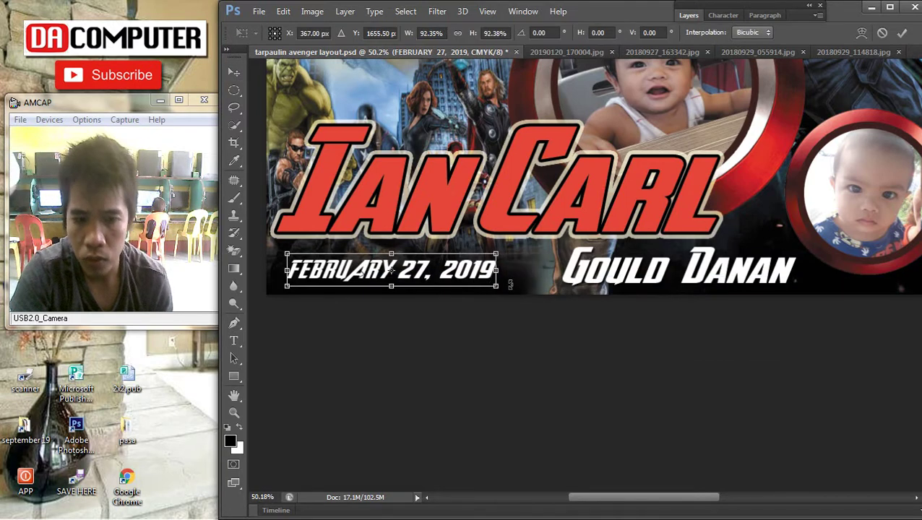
pyautogui.press('Return')
# Move the surname text closer to the date and enlarge it slightly toward the small shield photo
pyautogui.rightClick(597, 278)
pyautogui.click(599, 284)
pyautogui.moveTo(596, 282); pyautogui.dragTo(573, 282)
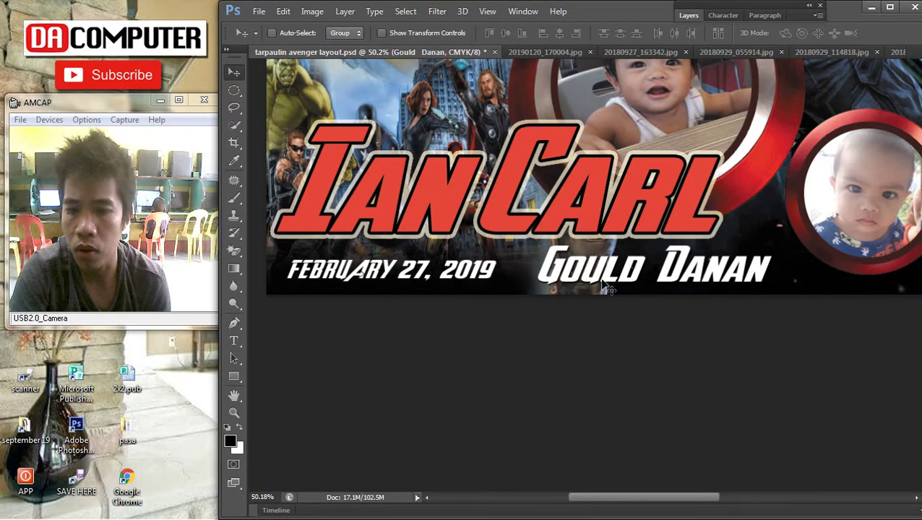
pyautogui.hotkey('ctrl', 't')
pyautogui.moveTo(774, 280); pyautogui.dragTo(797, 271)
pyautogui.press('Return')
# Insert an extra space between the two words of the large red first-name text
pyautogui.rightClick(592, 209)
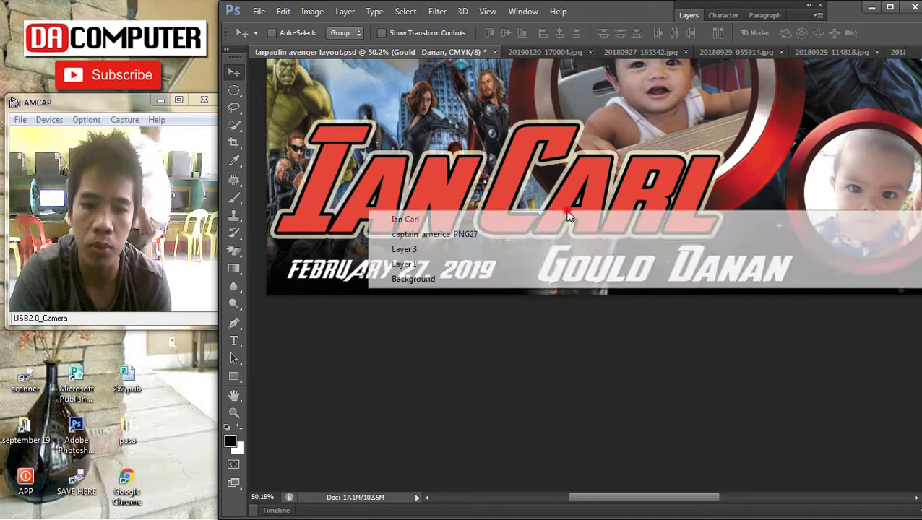
pyautogui.click(597, 218)
pyautogui.scroll(-2, 592, 184)
pyautogui.rightClick(568, 199)
pyautogui.click(575, 207)
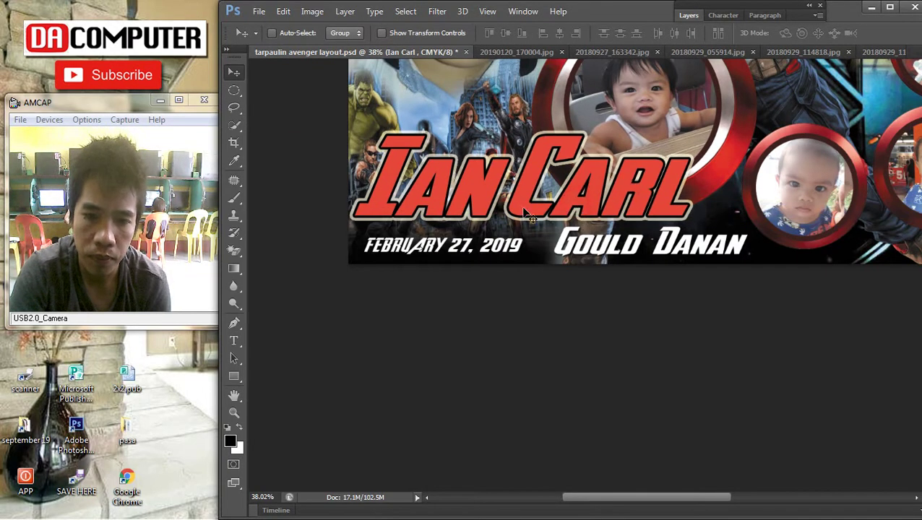
pyautogui.click(234, 339)
pyautogui.click(502, 174)
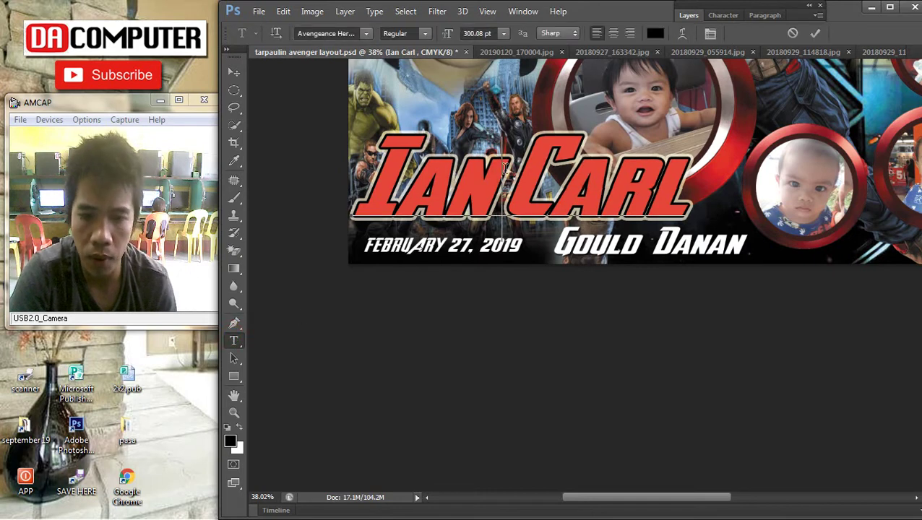
pyautogui.click(234, 72)
# Scale the first-name text to about 94.6% and position it just above the date and surname text
pyautogui.hotkey('ctrl', 't')
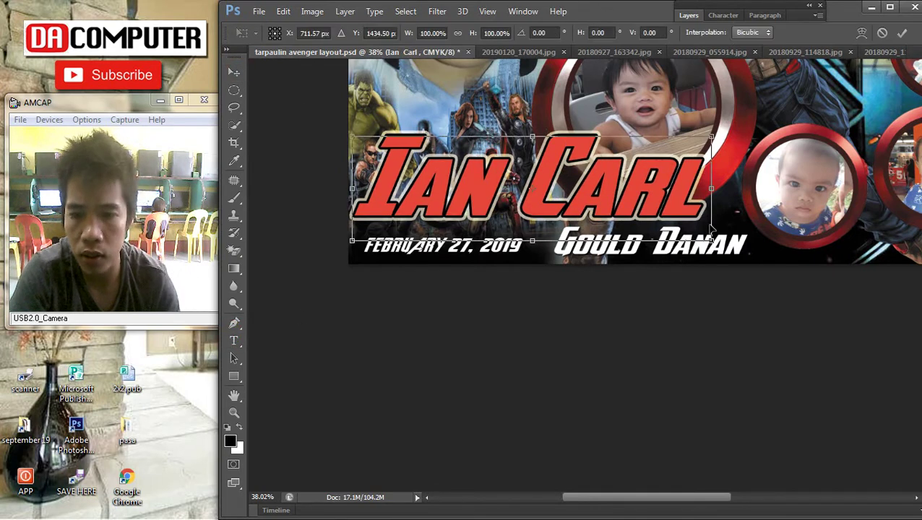
pyautogui.moveTo(709, 235); pyautogui.dragTo(680, 237)
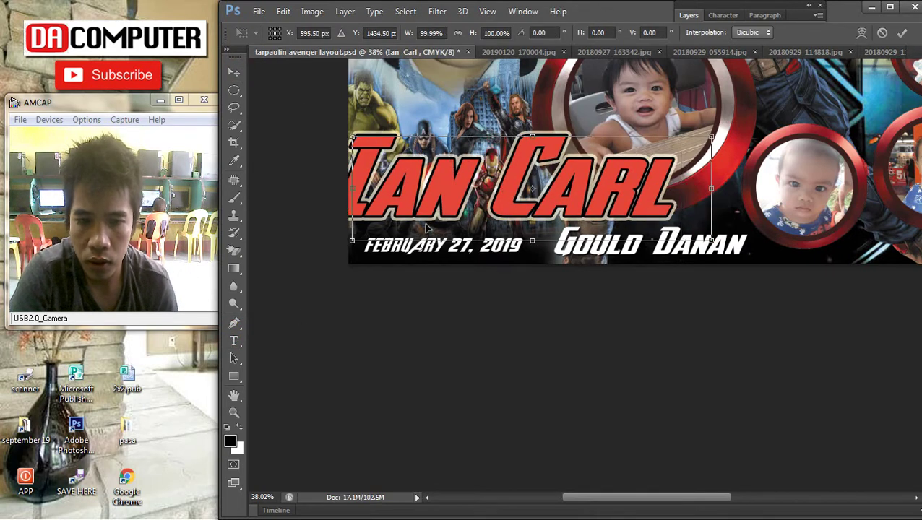
pyautogui.hotkey('ctrl', 'z')
pyautogui.moveTo(352, 242); pyautogui.dragTo(374, 230)
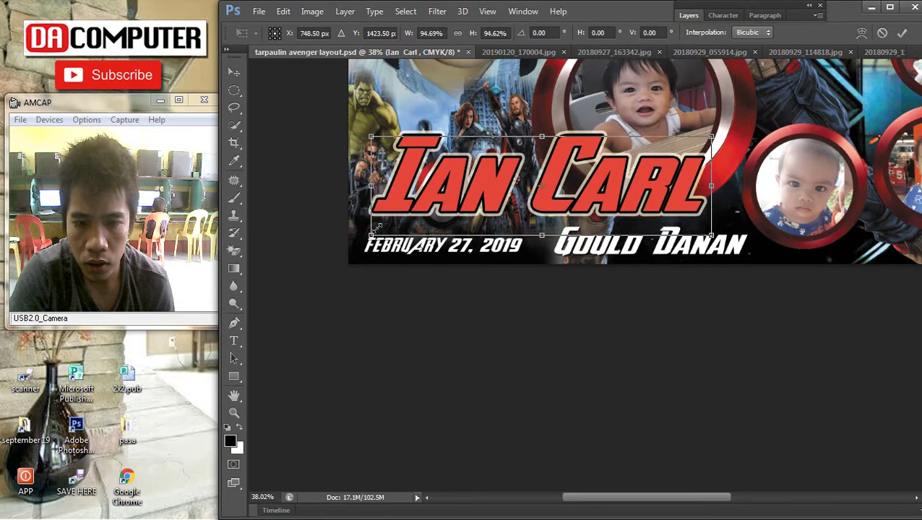
pyautogui.moveTo(555, 181); pyautogui.dragTo(551, 186)
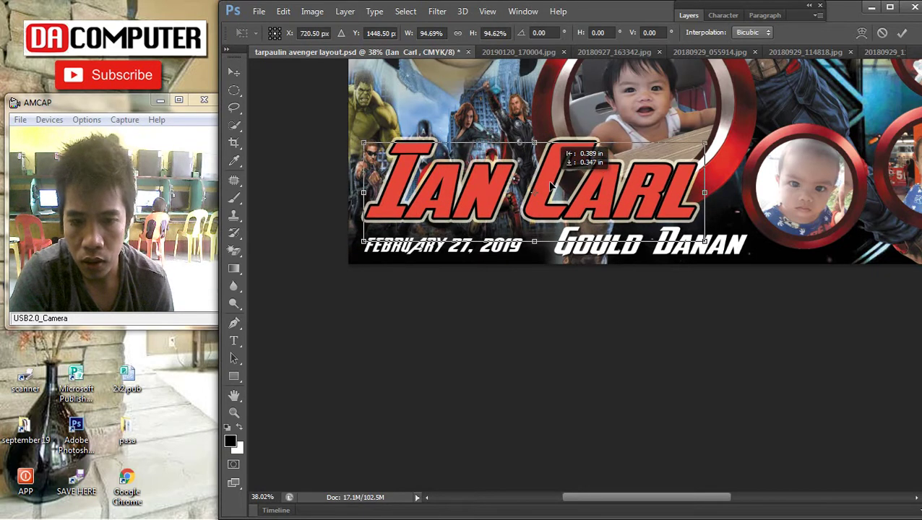
pyautogui.press('Return')
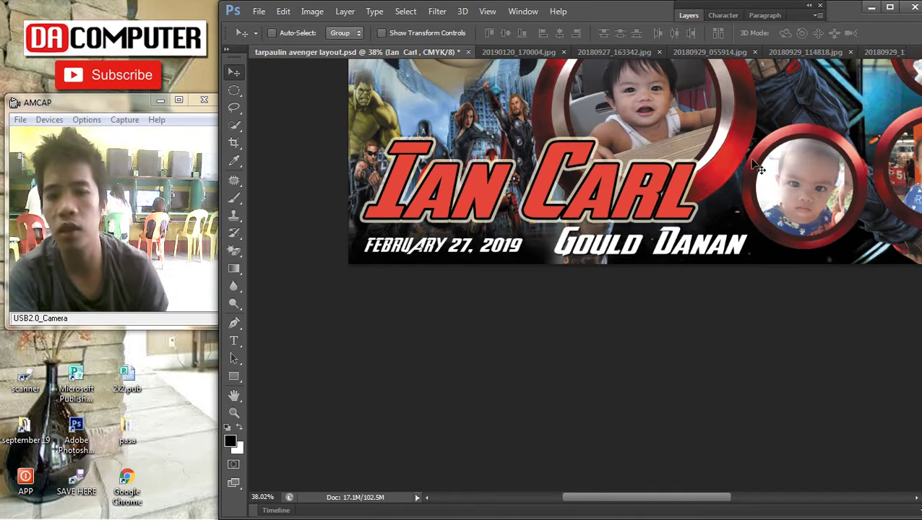
# Stretch the width of the photo in the large central shield to about 101.6% so it fills the ring
pyautogui.hotkey('ctrl', '0')
pyautogui.scroll(-2, 663, 322)
pyautogui.rightClick(576, 297)
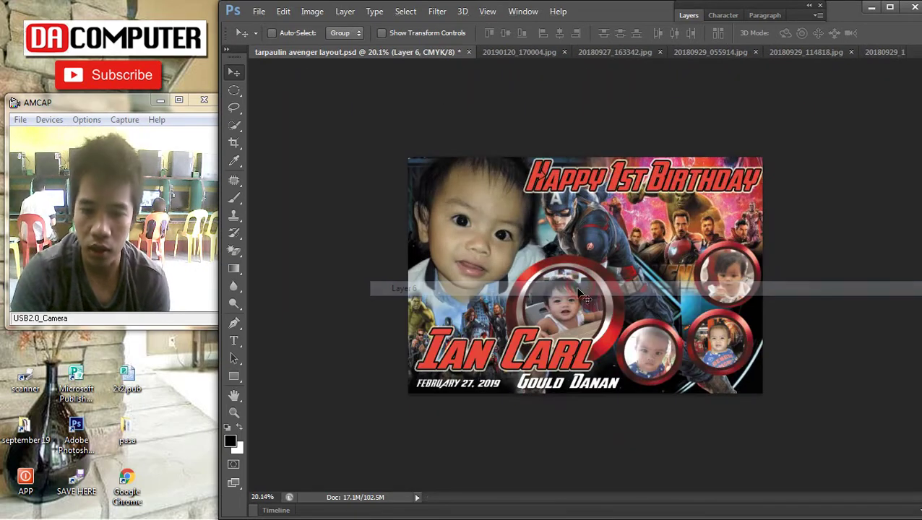
pyautogui.click(597, 309)
pyautogui.scroll(1, 695, 335)
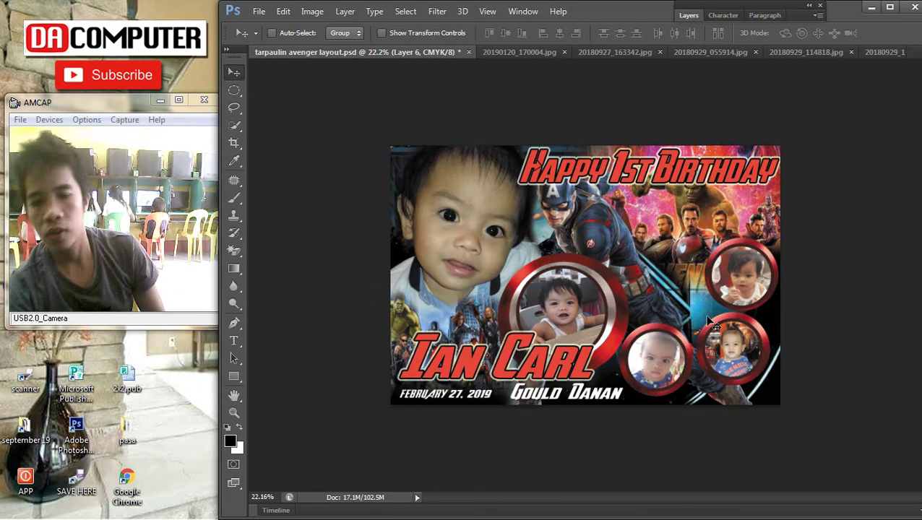
pyautogui.rightClick(582, 293)
pyautogui.click(588, 304)
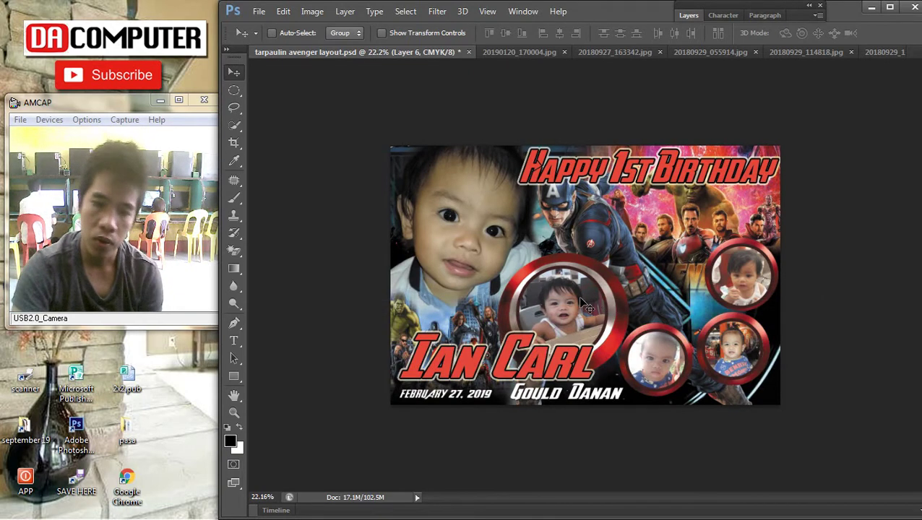
pyautogui.scroll(2, 583, 304)
pyautogui.hotkey('ctrl', 't')
pyautogui.moveTo(612, 323); pyautogui.dragTo(619, 323)
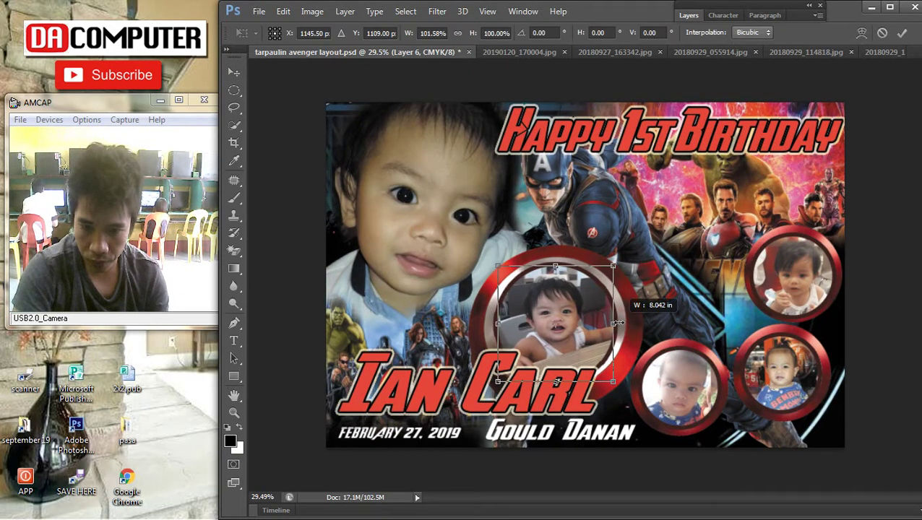
pyautogui.moveTo(497, 324); pyautogui.dragTo(529, 329)
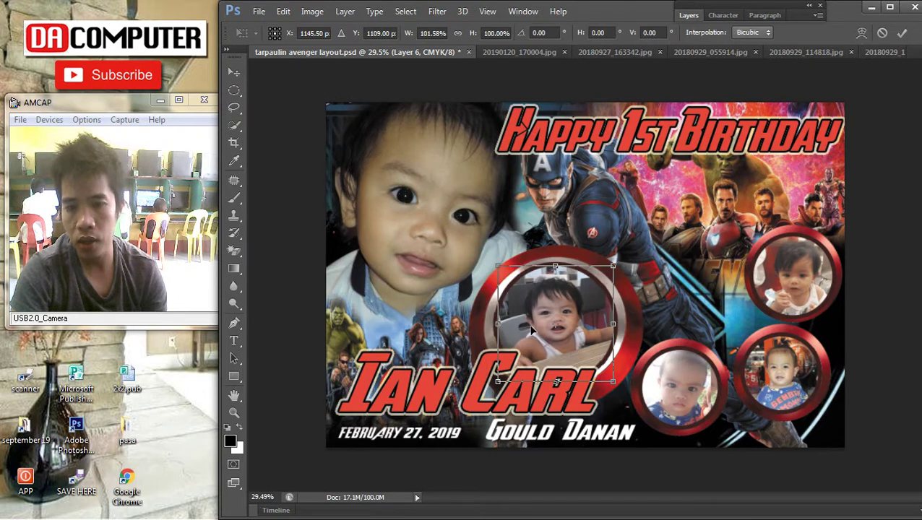
pyautogui.press('Return')
# Adjust the large central shield's photo with Curves, setting a midpoint of input 51 and output 48
pyautogui.scroll(-4, 615, 311)
pyautogui.scroll(4, 585, 311)
pyautogui.rightClick(556, 306)
pyautogui.click(578, 318)
pyautogui.hotkey('ctrl', 'm')
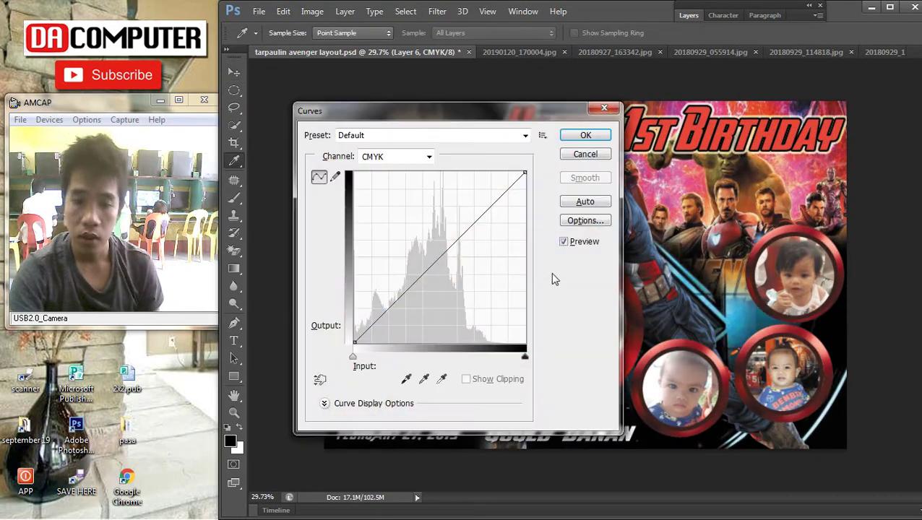
pyautogui.moveTo(507, 111); pyautogui.dragTo(367, 109)
pyautogui.moveTo(292, 260)
pyautogui.mouseDown()
pyautogui.moveTo(292, 251)
pyautogui.moveTo(301, 258)
pyautogui.mouseUp()
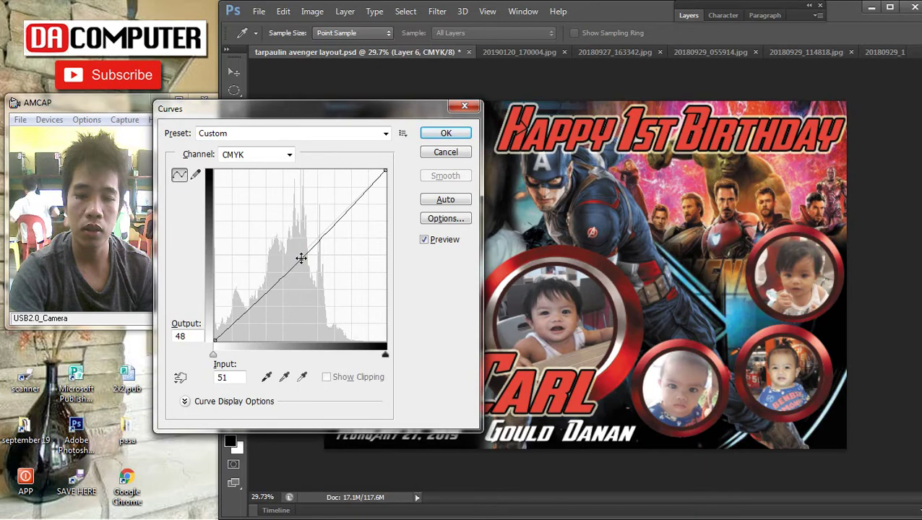
pyautogui.click(437, 135)
# Review the whole tarpaulin layout, checking the photos, names, date and background artwork
pyautogui.scroll(-5, 685, 354)
pyautogui.scroll(6, 689, 367)
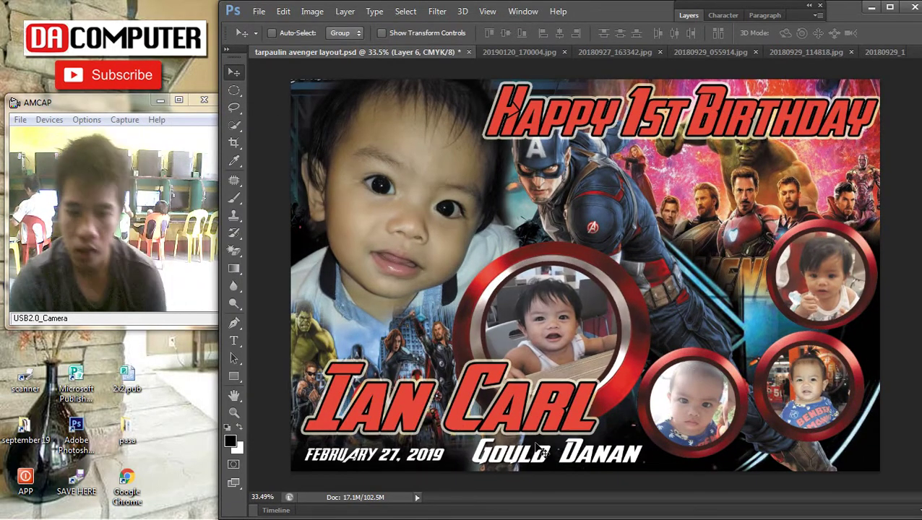
pyautogui.rightClick(430, 469)
pyautogui.press('Escape')
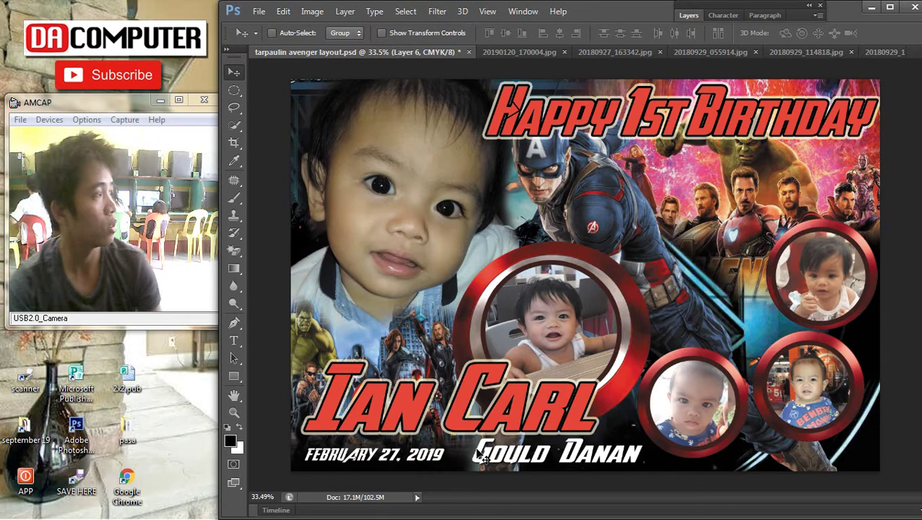
pyautogui.scroll(-3, 658, 385)
pyautogui.scroll(3, 659, 394)
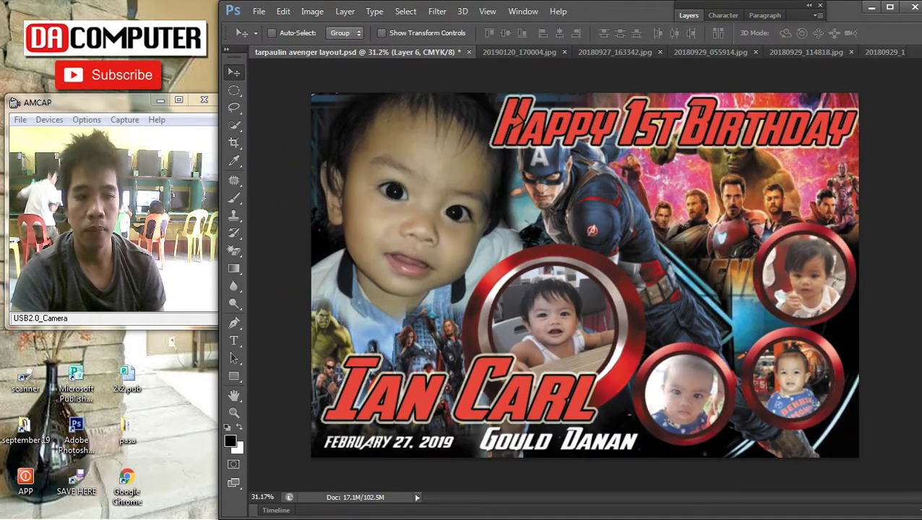
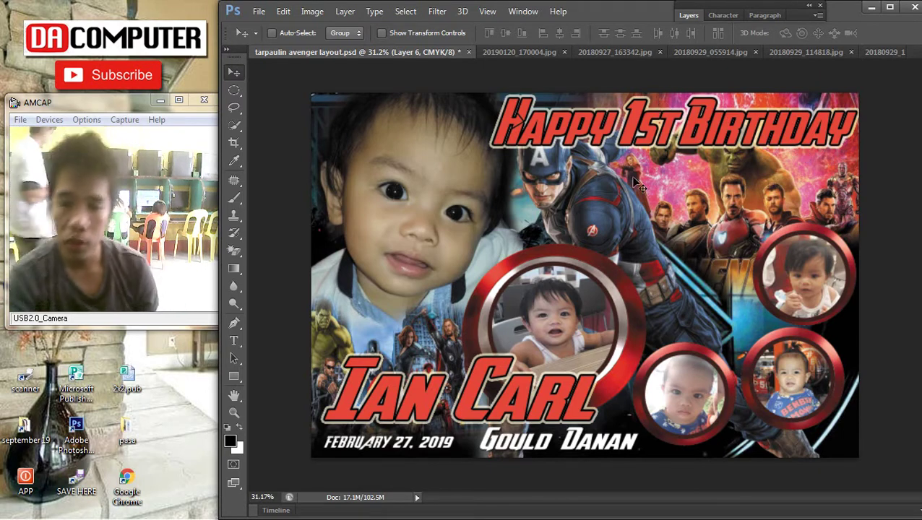
pyautogui.scroll(-4, 633, 247)
pyautogui.scroll(3, 633, 247)
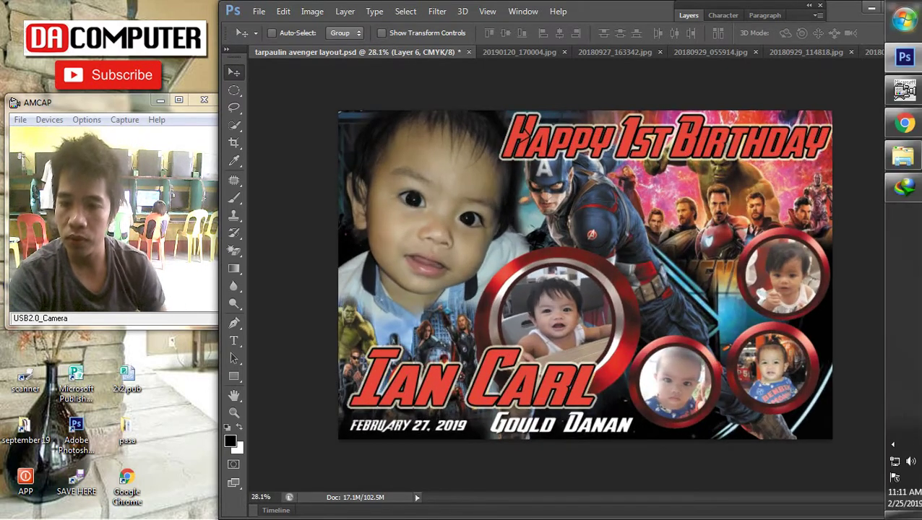
# Switch to Chrome and close the Facebook page
pyautogui.click(903, 123)
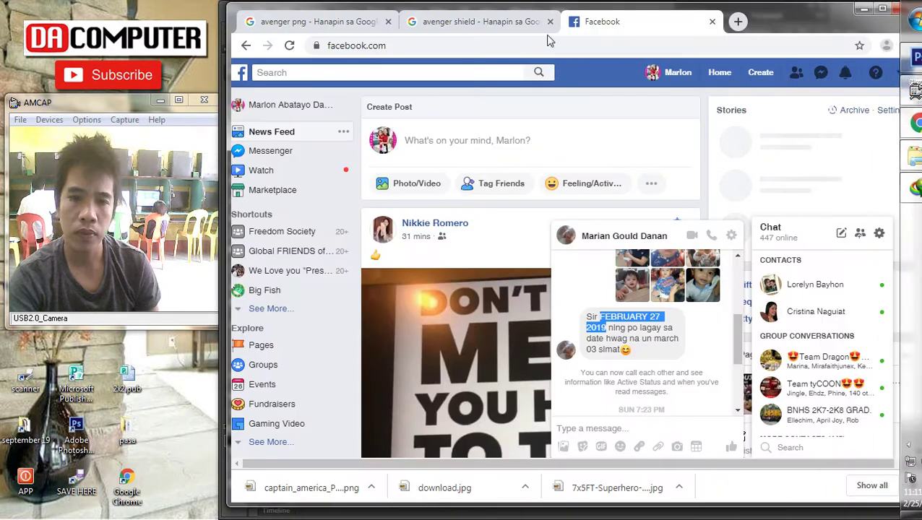
pyautogui.click(436, 26)
pyautogui.click(720, 27)
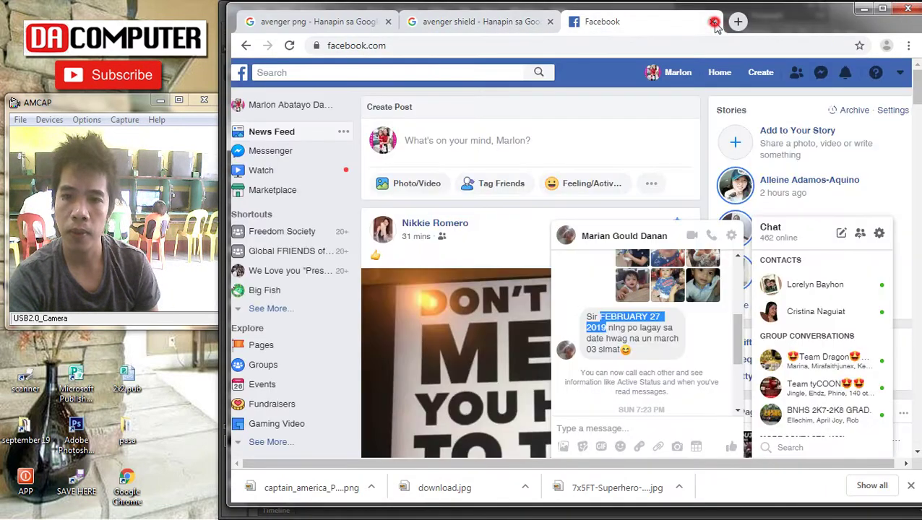
pyautogui.click(712, 21)
# Open the preview of the DLPNG Avengers group picture in the "avenger png" image results
pyautogui.click(361, 25)
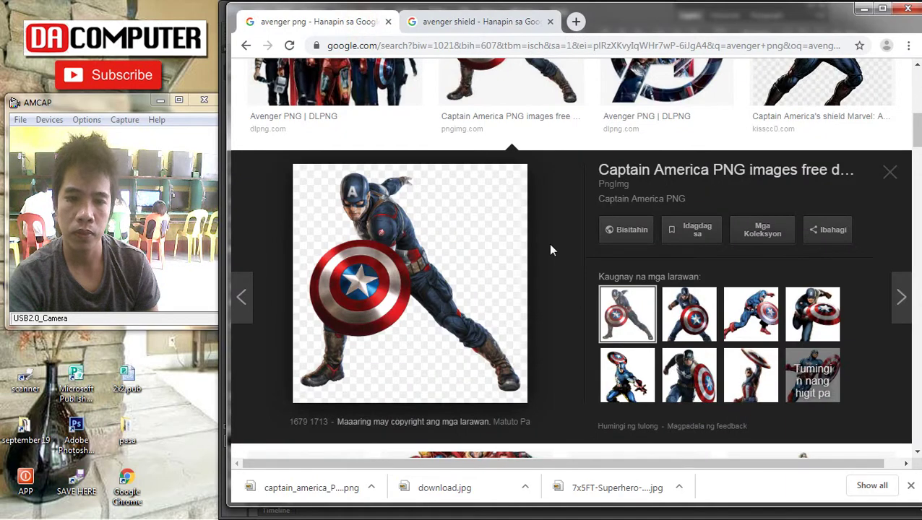
pyautogui.scroll(4, 598, 276)
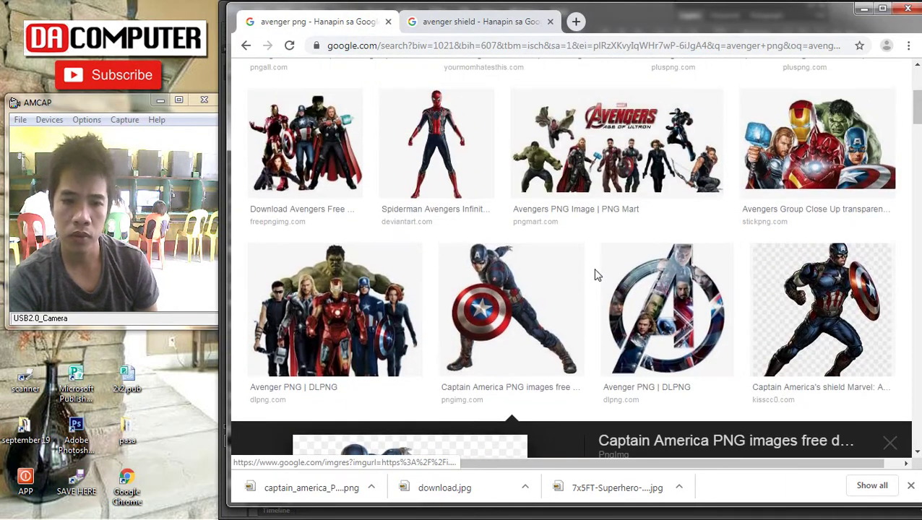
pyautogui.click(354, 319)
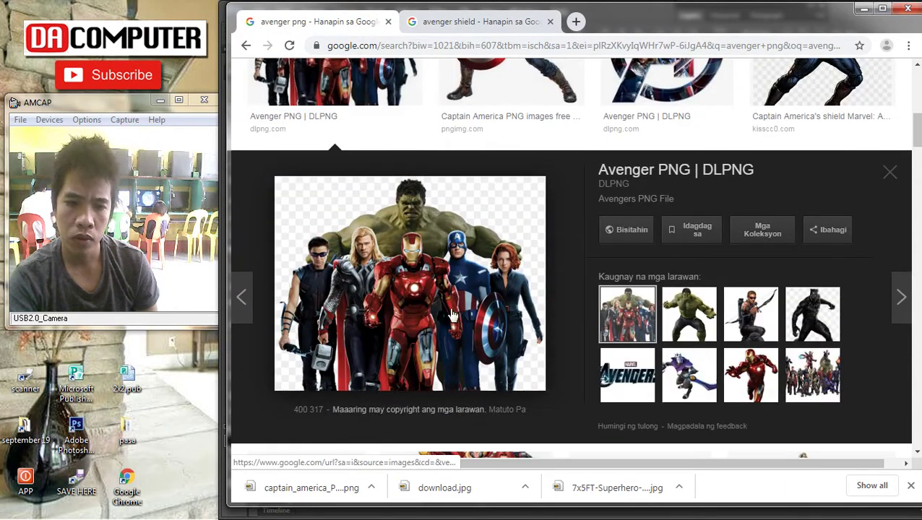
# Save the previewed DLPNG Avengers group picture as 63427_thumb.png in the Downloads folder
pyautogui.rightClick(390, 260)
pyautogui.click(442, 392)
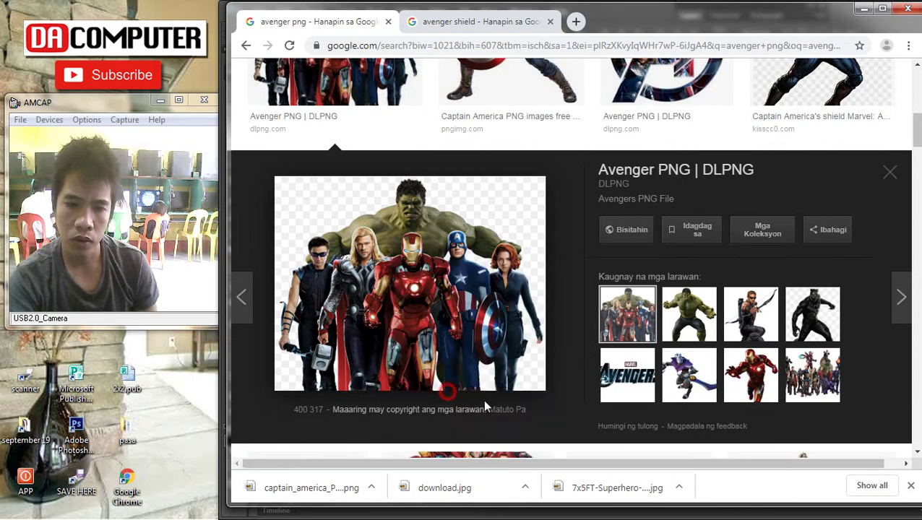
pyautogui.moveTo(903, 116)
pyautogui.rightClick(414, 220)
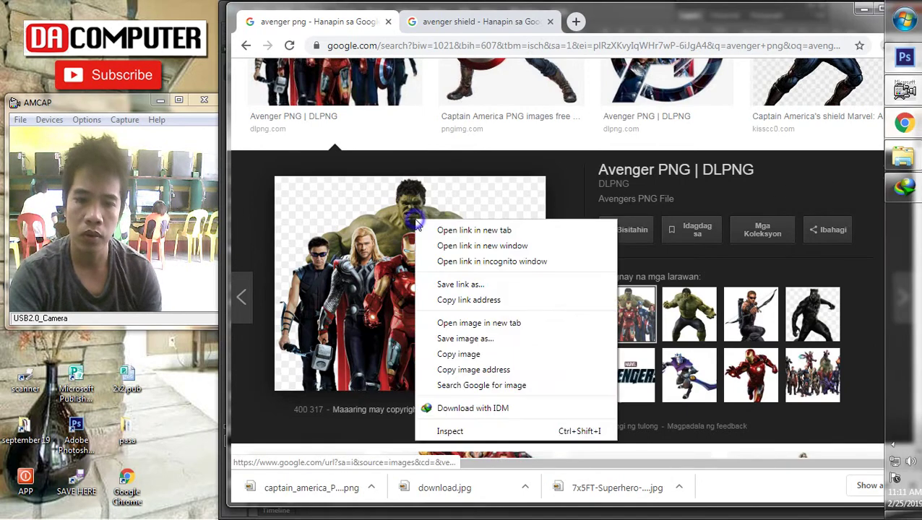
pyautogui.click(466, 339)
pyautogui.press('Return')
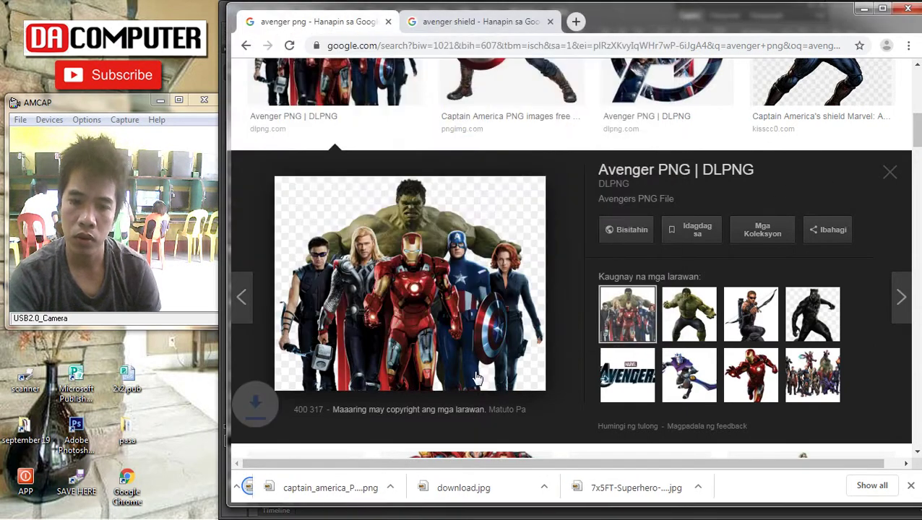
# Place 63427_thumb.png in the tarpaulin layout, enlarge it and position it behind the two lower small shield photos
pyautogui.moveTo(287, 495); pyautogui.dragTo(912, 133)
pyautogui.moveTo(907, 86); pyautogui.dragTo(661, 269)
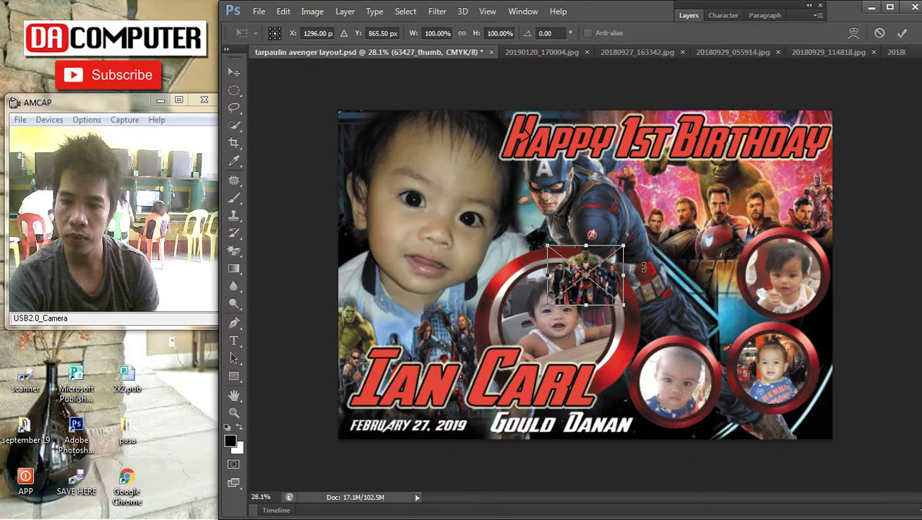
pyautogui.moveTo(626, 310); pyautogui.dragTo(781, 417)
pyautogui.moveTo(708, 326); pyautogui.dragTo(773, 383)
pyautogui.press('Return')
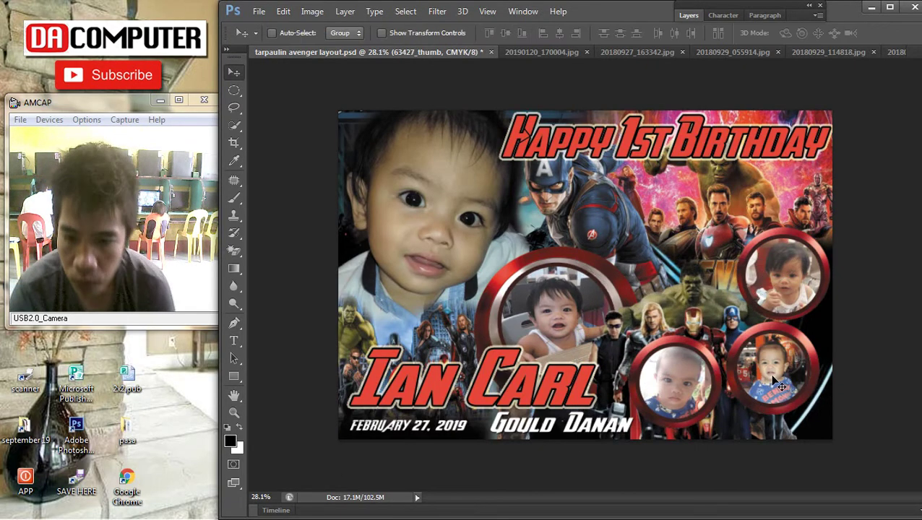
# Select the large central shield's photo and undo the placement of the Avengers group picture
pyautogui.scroll(3, 547, 333)
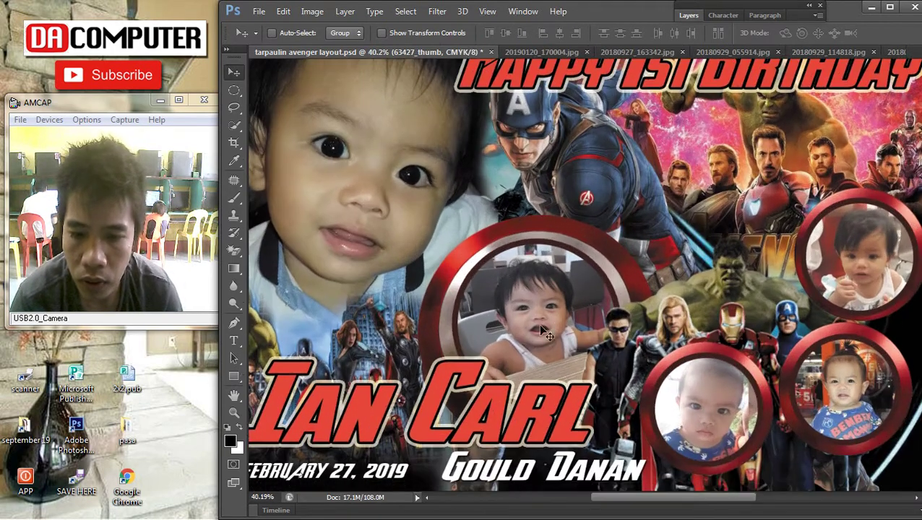
pyautogui.rightClick(531, 305)
pyautogui.click(531, 304)
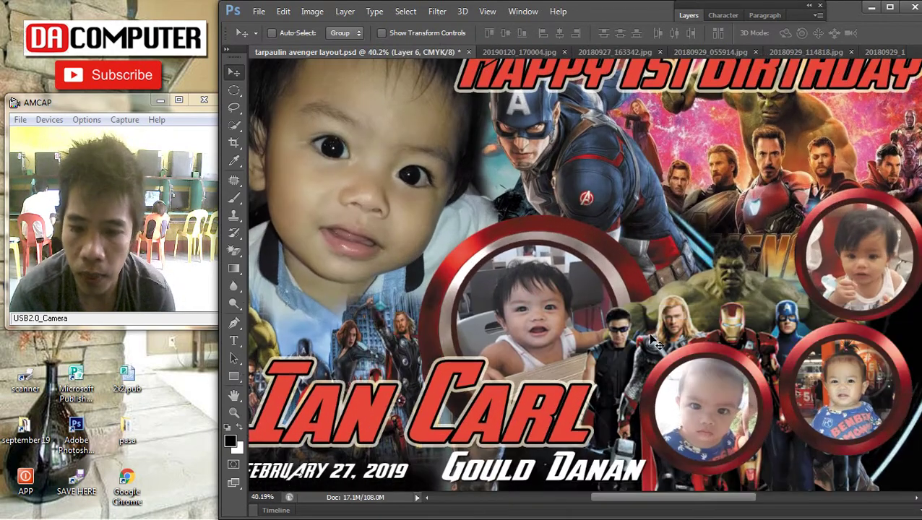
pyautogui.scroll(-3, 759, 381)
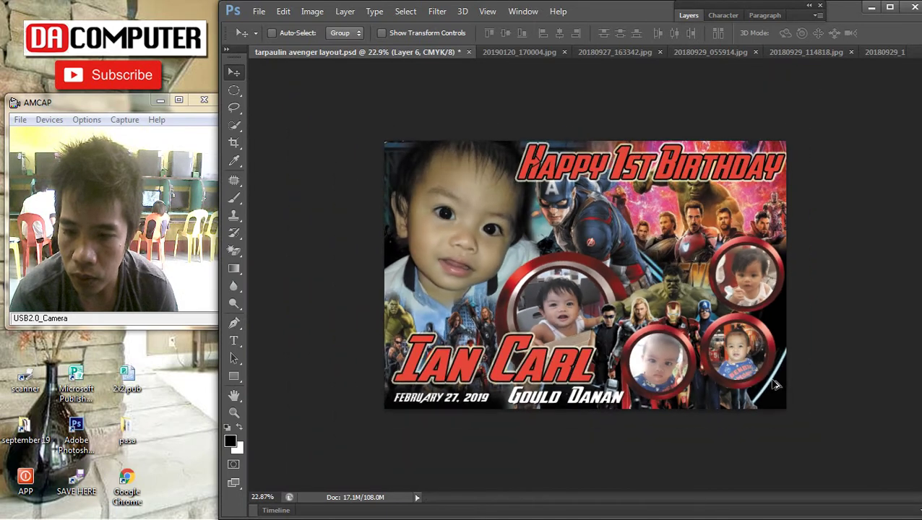
pyautogui.scroll(1, 677, 352)
pyautogui.moveTo(706, 316); pyautogui.dragTo(557, 181)
# Open the related PngImg Ironman picture in the "avenger png" results in Chrome and save it as ironman_PNG41.png
pyautogui.scroll(-10, 557, 181)
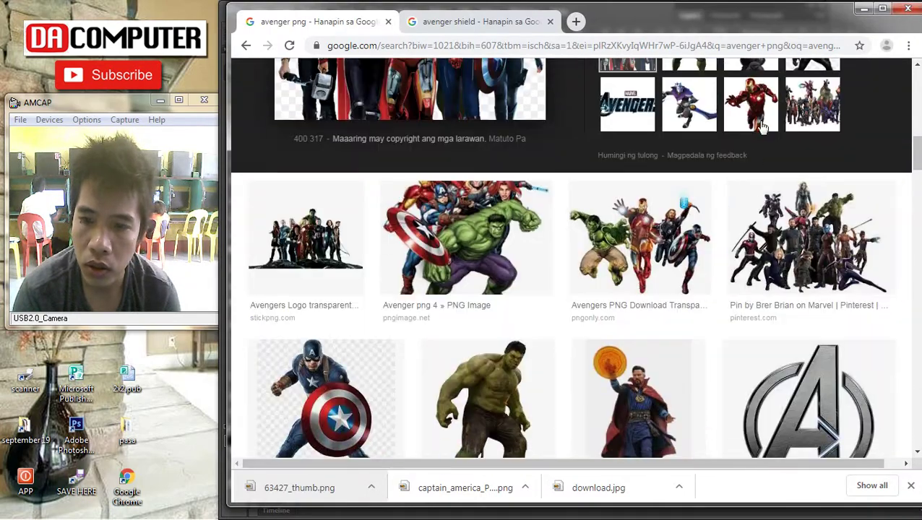
pyautogui.click(763, 127)
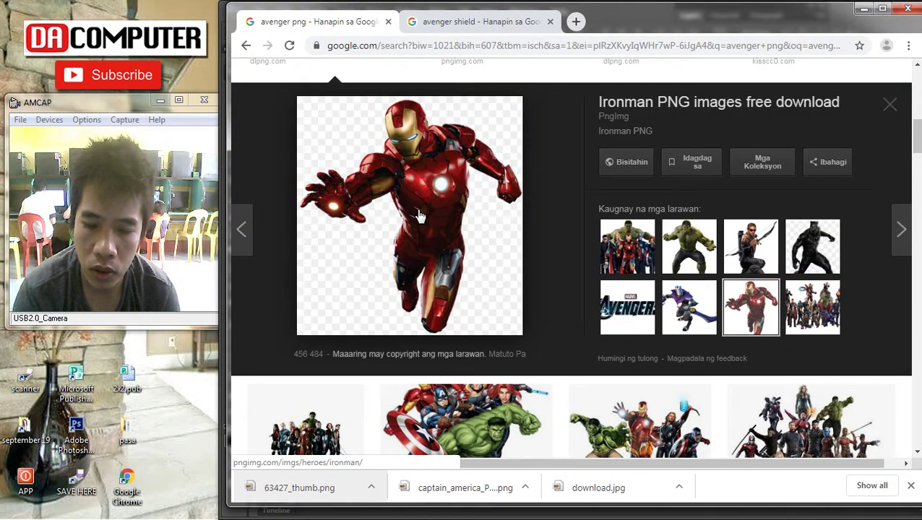
pyautogui.rightClick(418, 215)
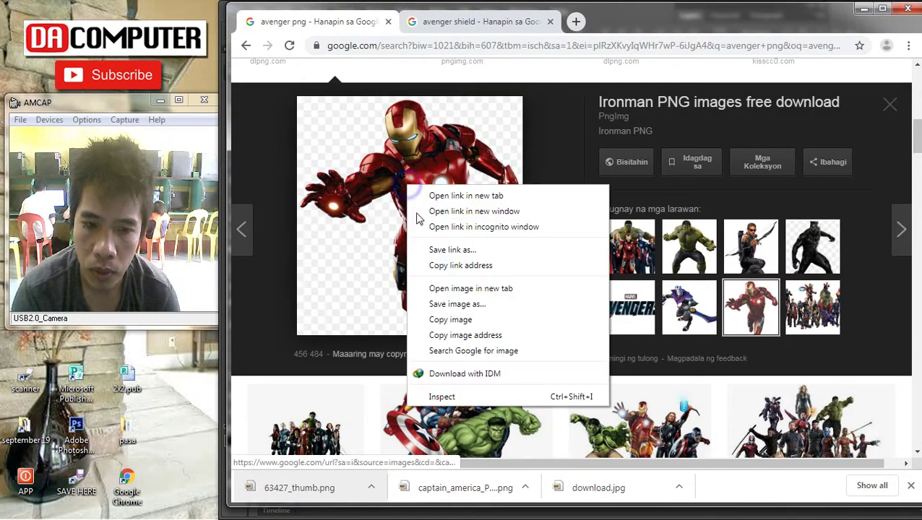
pyautogui.click(453, 304)
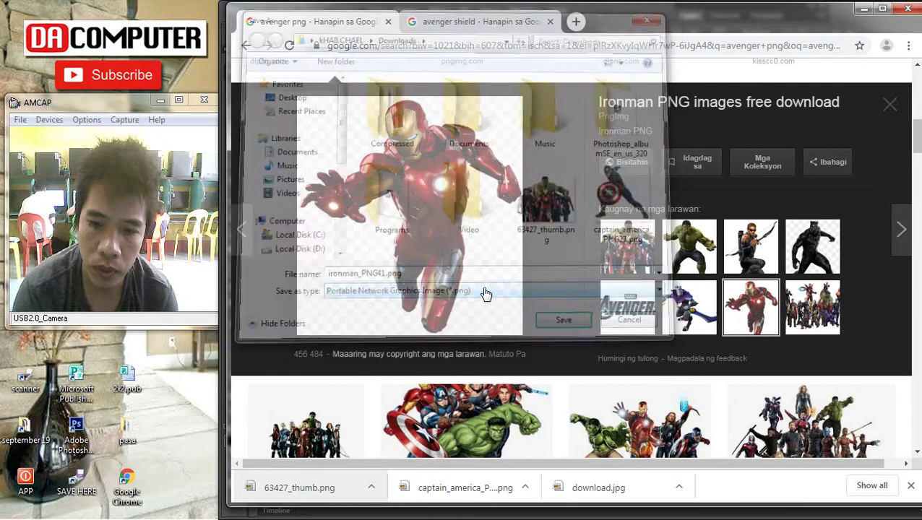
pyautogui.press('Return')
# Place ironman_PNG41.png in the tarpaulin, mirror it horizontally, enlarge it to about 236% and position it between the central and small shields
pyautogui.moveTo(274, 495); pyautogui.dragTo(626, 246)
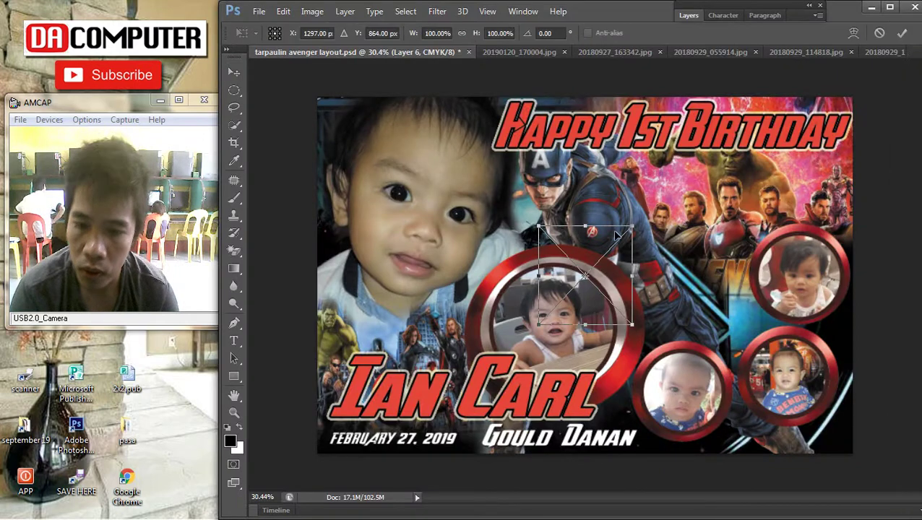
pyautogui.moveTo(540, 255); pyautogui.dragTo(701, 239)
pyautogui.moveTo(774, 188); pyautogui.dragTo(800, 173)
pyautogui.moveTo(698, 259); pyautogui.dragTo(704, 320)
pyautogui.moveTo(809, 391); pyautogui.dragTo(898, 474)
pyautogui.moveTo(749, 345); pyautogui.dragTo(716, 345)
pyautogui.moveTo(836, 336); pyautogui.dragTo(798, 335)
pyautogui.moveTo(560, 346); pyautogui.dragTo(592, 346)
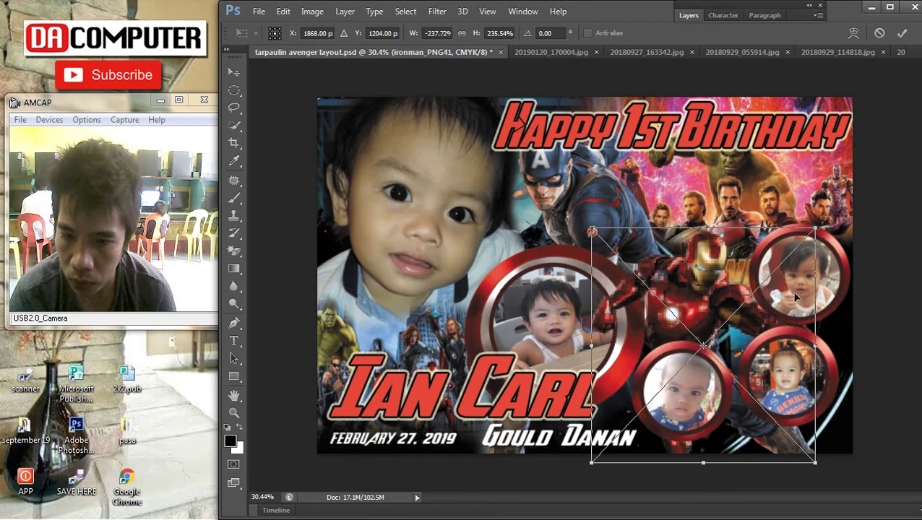
pyautogui.moveTo(810, 458); pyautogui.dragTo(819, 477)
pyautogui.doubleClick(717, 325)
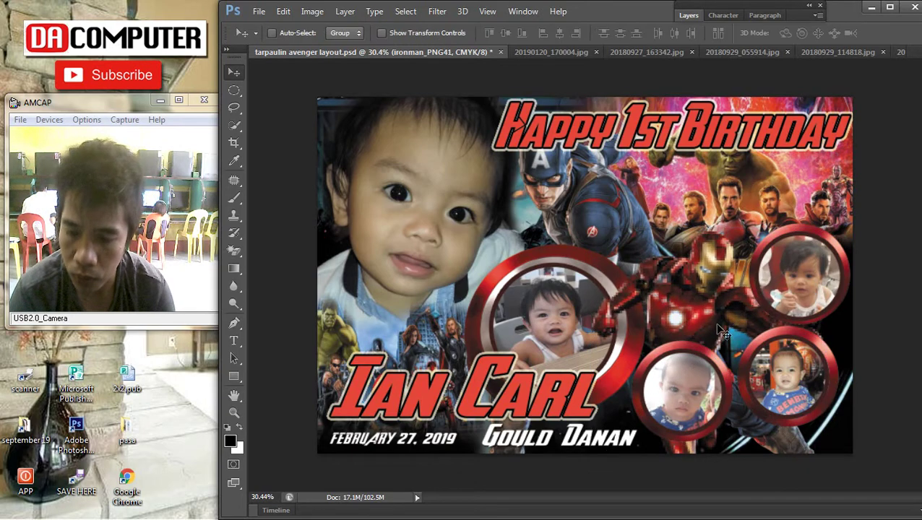
# Move the Iron Man figure slightly up and to the left, and check it against the whole layout
pyautogui.scroll(-6, 714, 318)
pyautogui.scroll(5, 688, 344)
pyautogui.hotkey('ctrl', 't')
pyautogui.moveTo(695, 231); pyautogui.dragTo(690, 220)
pyautogui.press('Return')
pyautogui.scroll(-3, 686, 289)
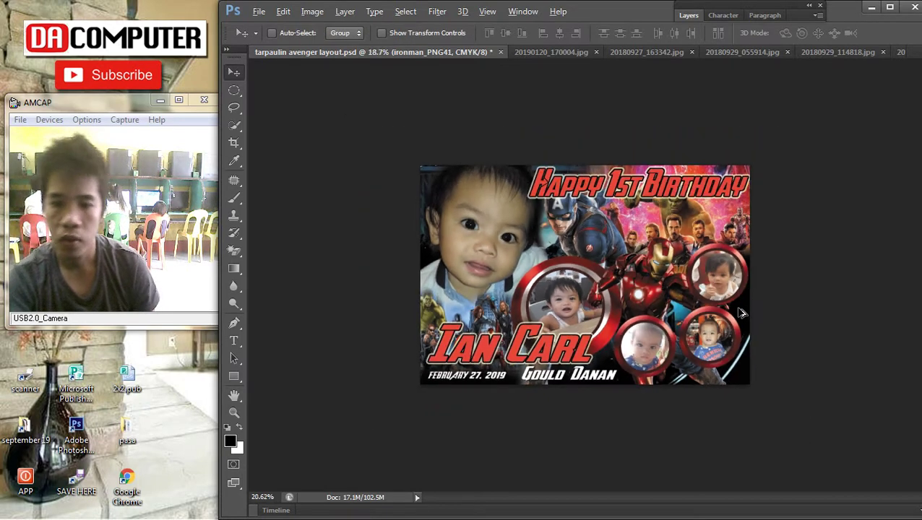
pyautogui.scroll(3, 672, 296)
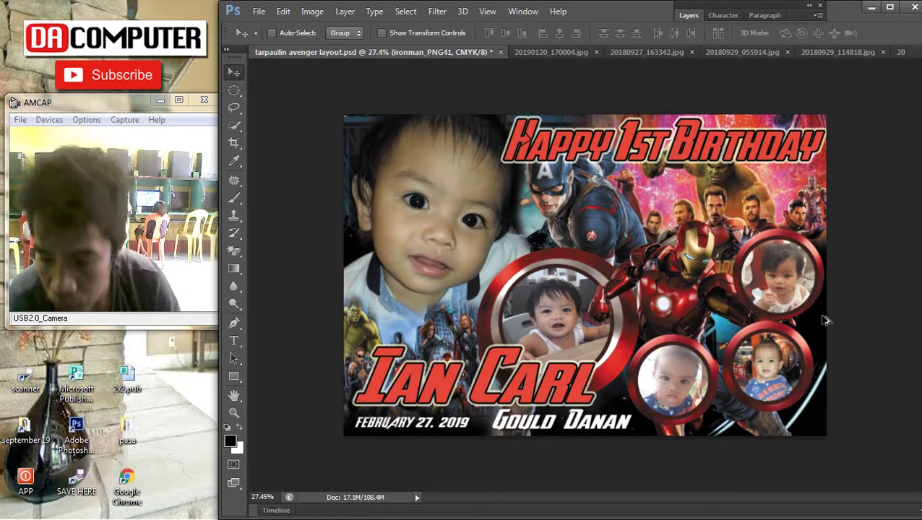
pyautogui.scroll(-1, 825, 320)
# Switch to Chrome and look through the "avenger png" and "avenger shield" image results for more artwork
pyautogui.moveTo(890, 78)
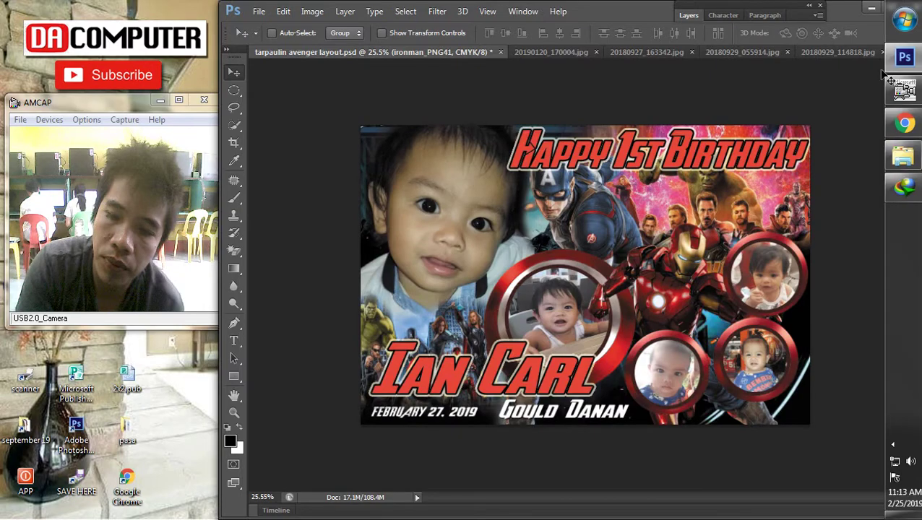
pyautogui.click(905, 125)
pyautogui.scroll(-5, 722, 289)
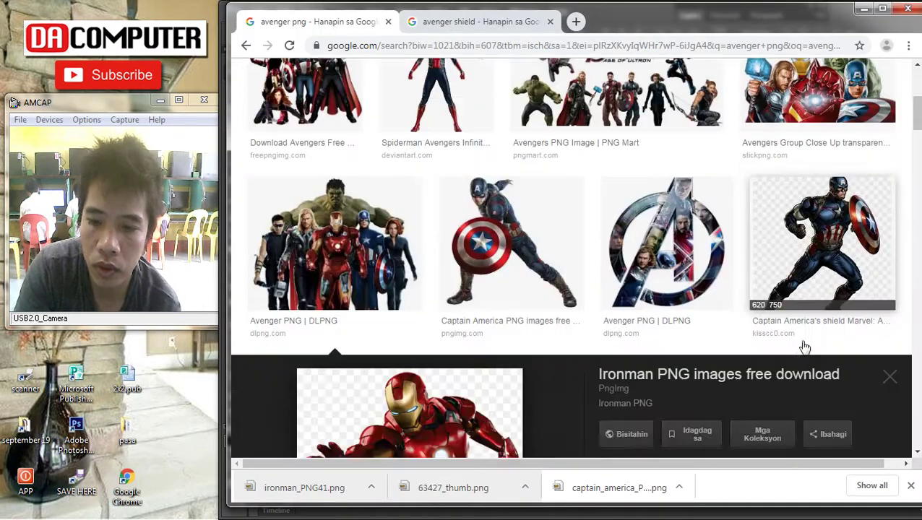
pyautogui.scroll(-3, 793, 318)
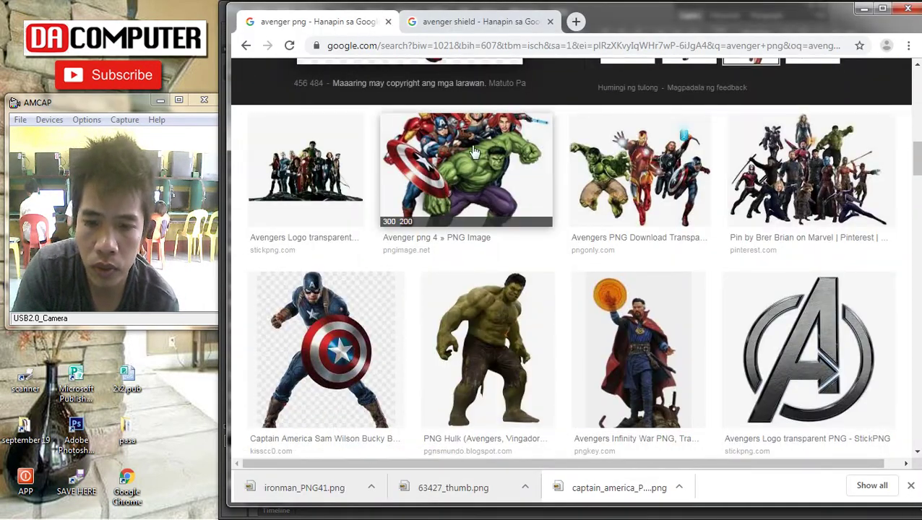
pyautogui.click(318, 23)
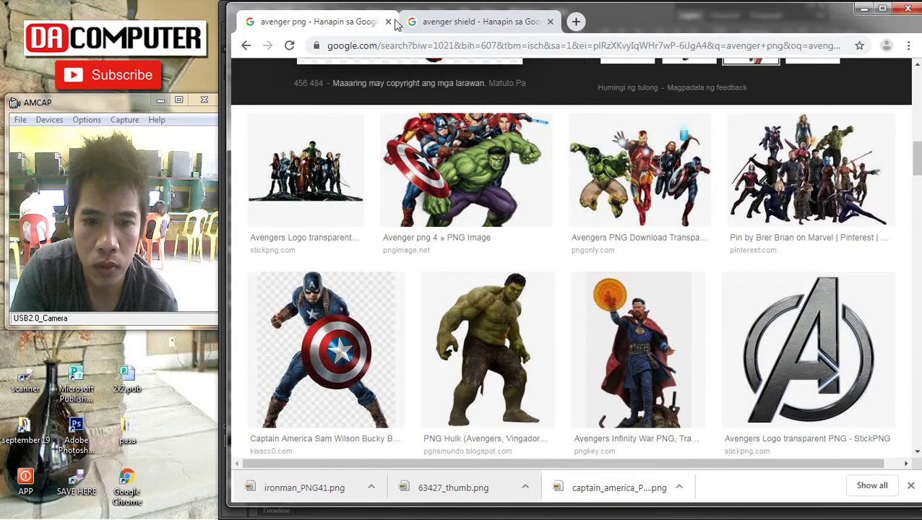
pyautogui.click(447, 21)
pyautogui.scroll(3, 404, 133)
pyautogui.scroll(-3, 433, 210)
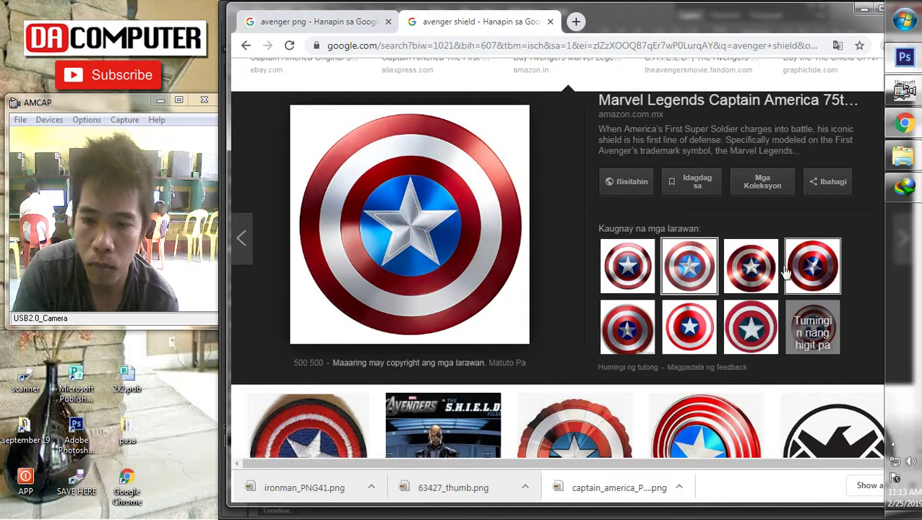
# Preview the related Body Capitán América shield picture and save it as images.jpg
pyautogui.click(751, 266)
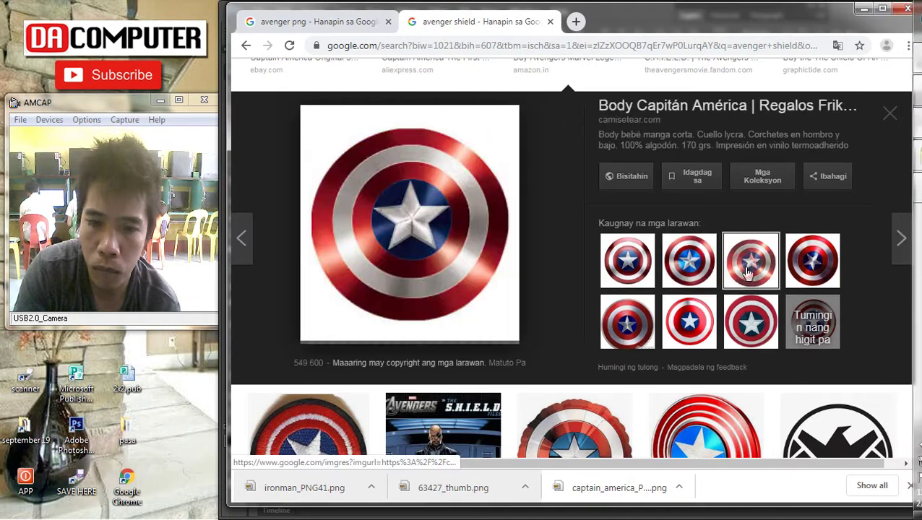
pyautogui.rightClick(410, 178)
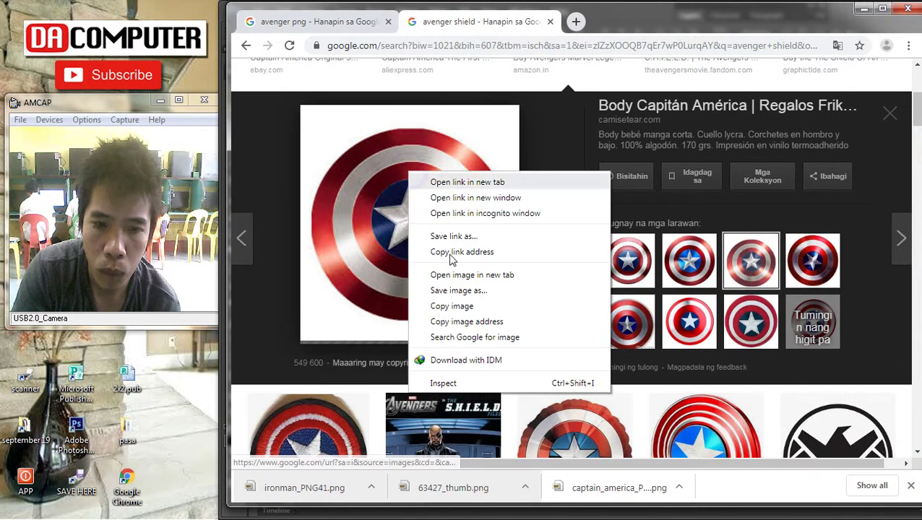
pyautogui.click(485, 290)
pyautogui.press('Return')
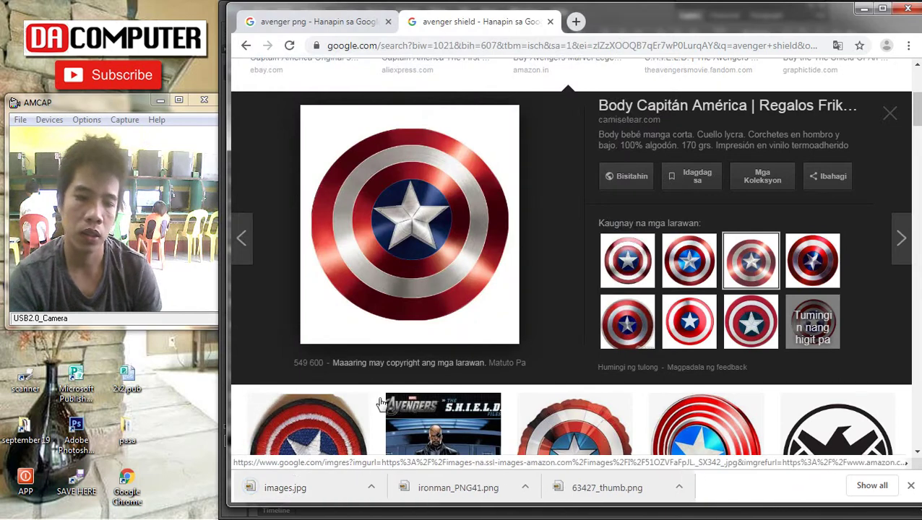
# Preview the Alfombra circular shield, then open the Royle Katoch metal shield picture and save it as a JPEG
pyautogui.rightClick(407, 255)
pyautogui.click(819, 262)
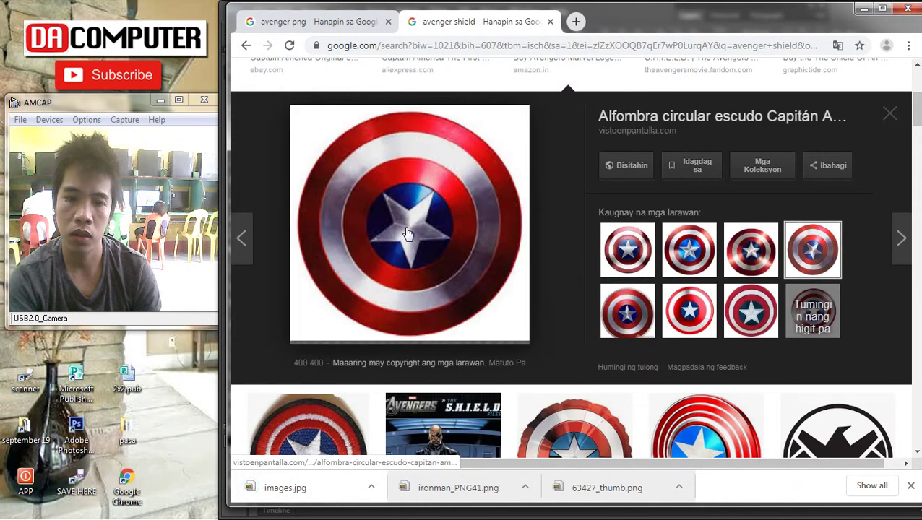
pyautogui.click(705, 432)
pyautogui.scroll(1, 508, 304)
pyautogui.scroll(-2, 508, 304)
pyautogui.rightClick(381, 208)
pyautogui.click(432, 318)
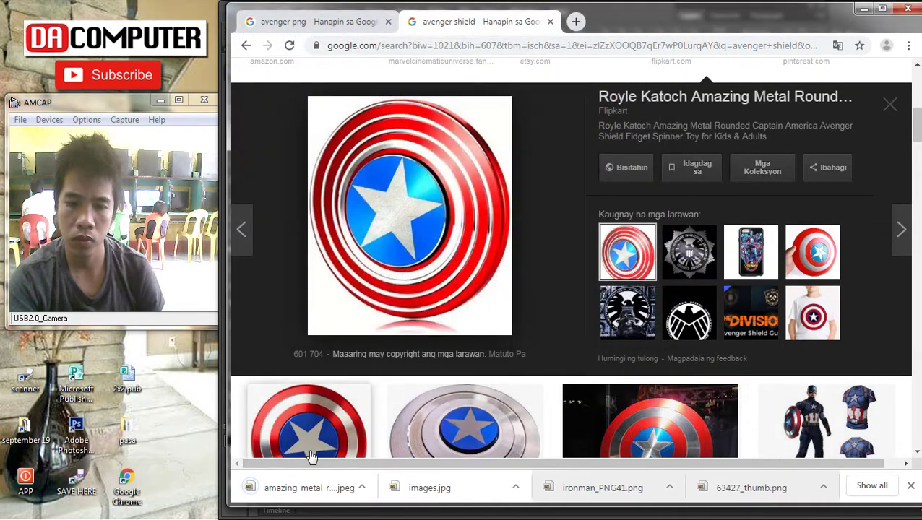
# Place the downloaded metal shield picture in the tarpaulin, scale it to about 178% and position it behind the lower-right shield photos
pyautogui.moveTo(299, 488); pyautogui.dragTo(624, 281)
pyautogui.moveTo(636, 335); pyautogui.dragTo(716, 432)
pyautogui.moveTo(618, 294); pyautogui.dragTo(765, 316)
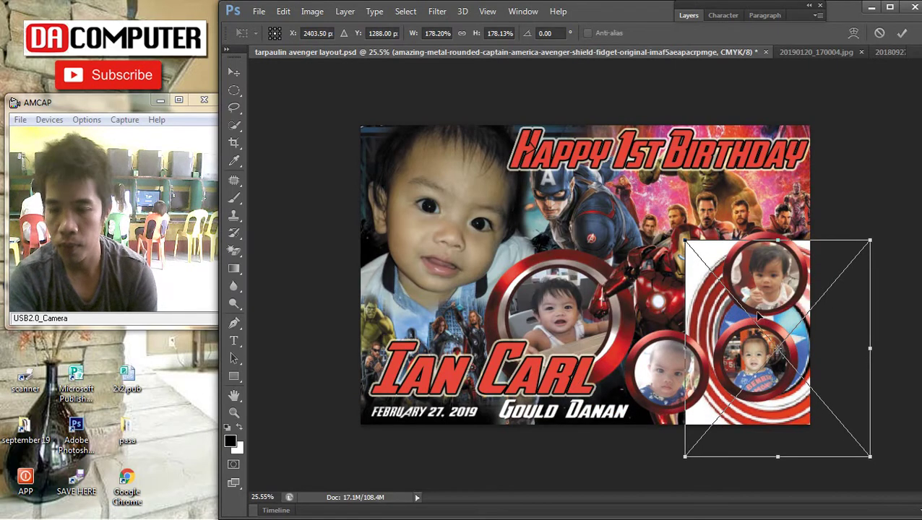
pyautogui.press('Return')
# Rasterize the metal shield layer and erase its white background with the Magic Eraser at tolerance 32
pyautogui.rightClick(717, 271)
pyautogui.click(717, 281)
pyautogui.click(234, 250)
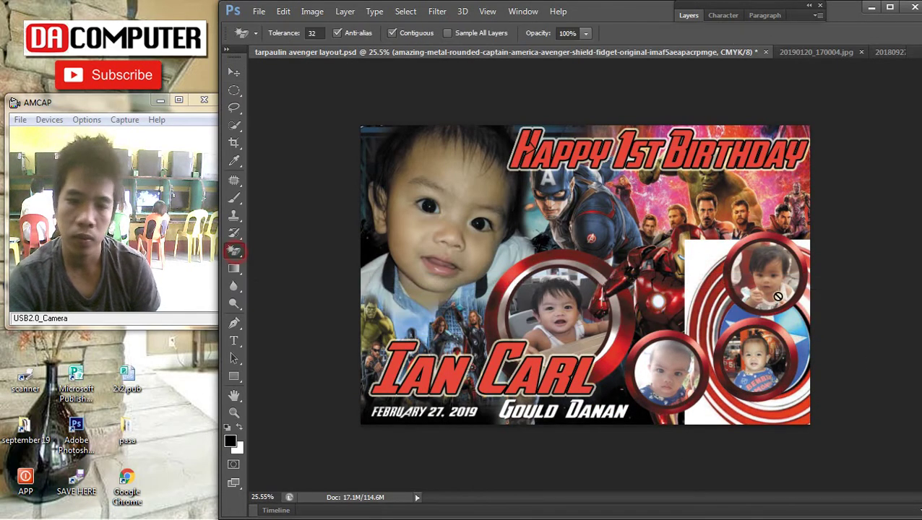
pyautogui.click(763, 297)
pyautogui.click(477, 210)
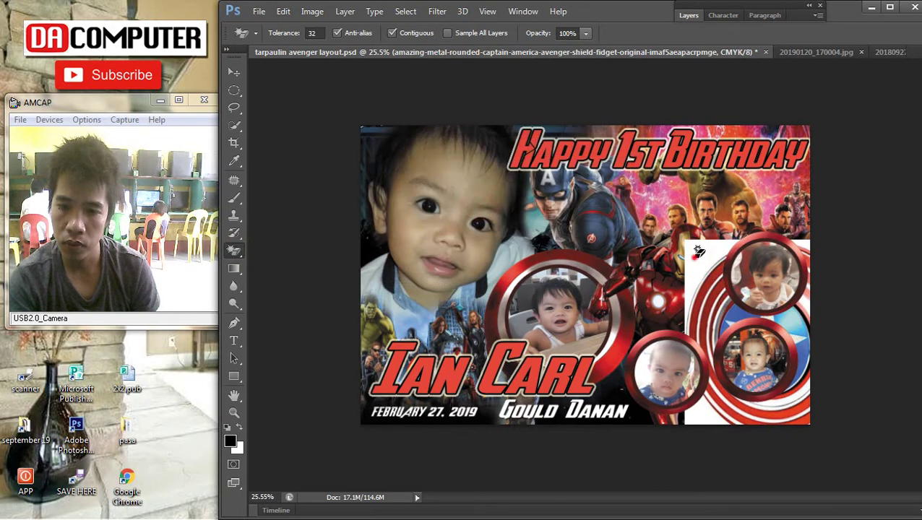
pyautogui.click(234, 75)
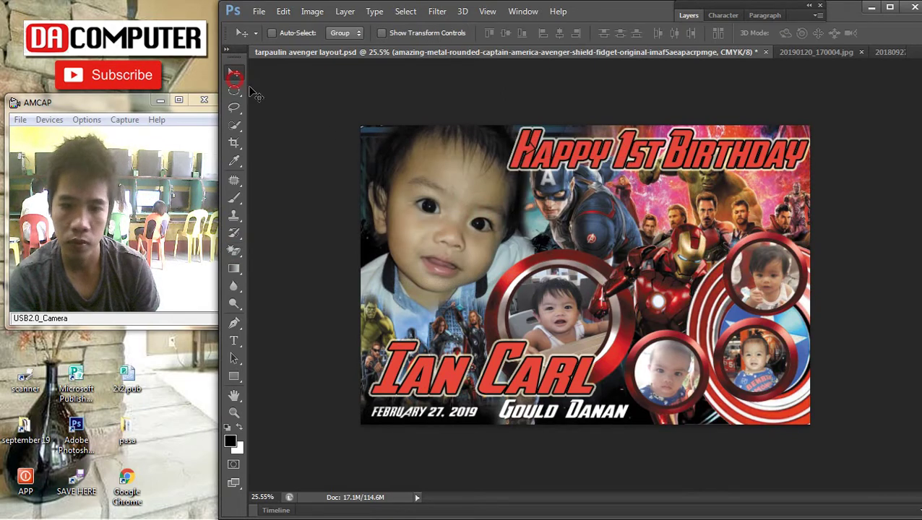
# Select the metal shield layer and send it to the back of the layer stack
pyautogui.rightClick(666, 300)
pyautogui.click(677, 292)
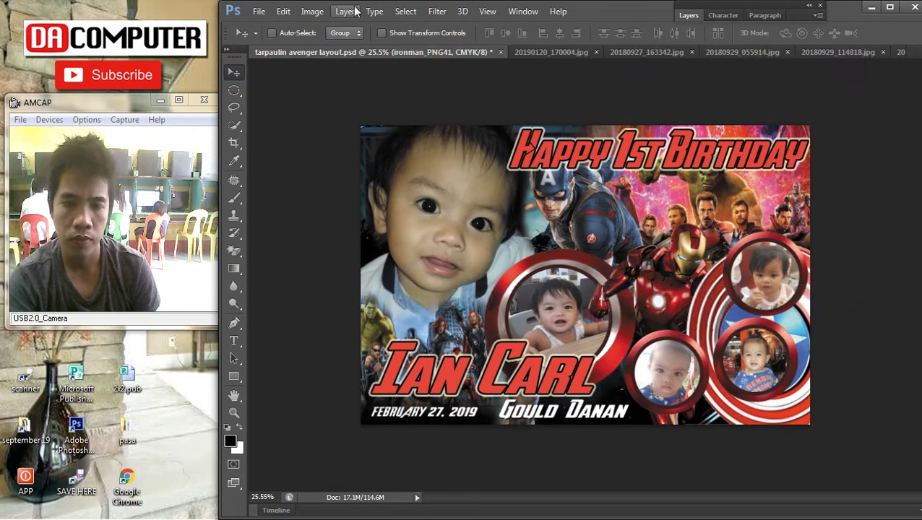
pyautogui.rightClick(754, 309)
pyautogui.click(742, 302)
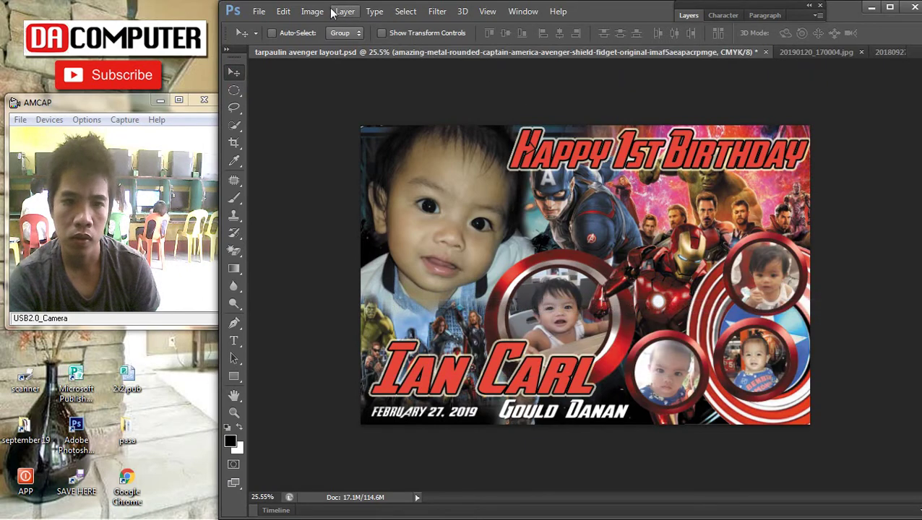
pyautogui.click(345, 11)
pyautogui.click(409, 315)
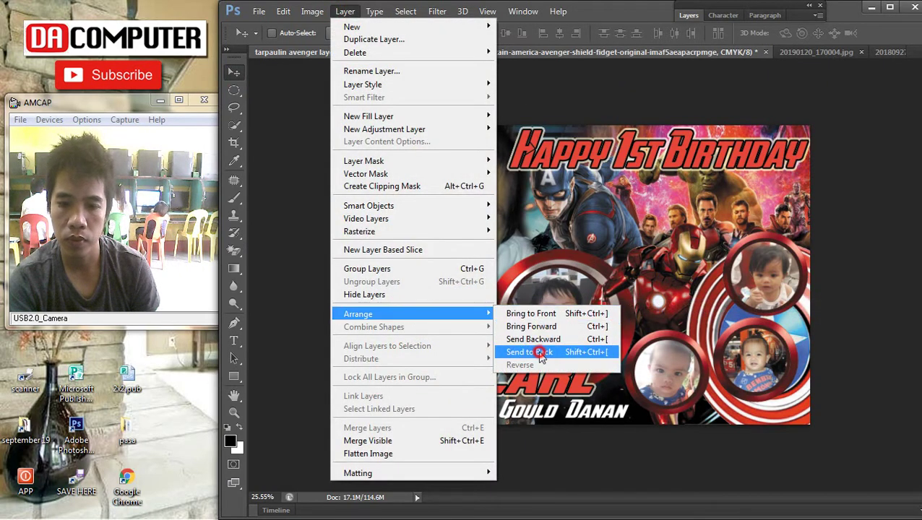
pyautogui.click(539, 351)
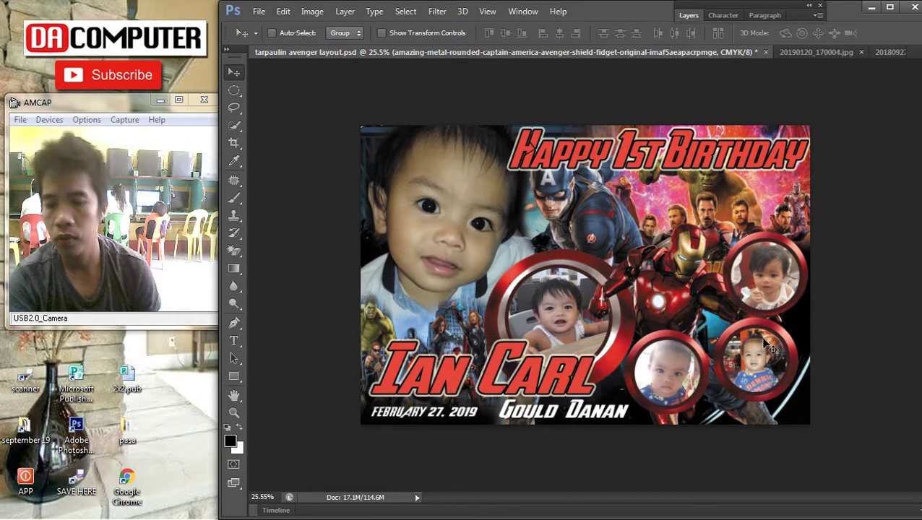
# Bring the metal shield layer forward until it sits in front of the background artwork
pyautogui.hotkey('ctrl', ']')
pyautogui.scroll(3, 784, 333)
pyautogui.scroll(1, 788, 336)
pyautogui.scroll(-4, 796, 338)
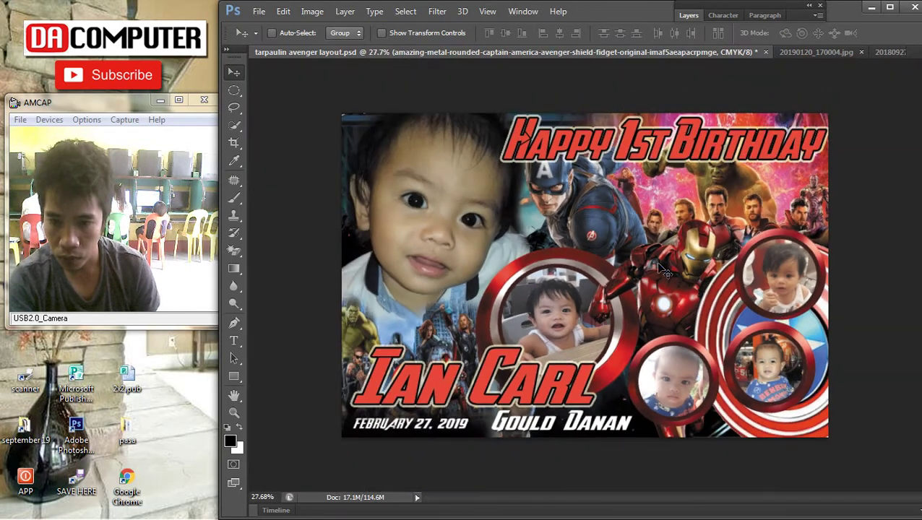
# Select the Iron Man layer and bring it to the front of the layer stack
pyautogui.rightClick(656, 263)
pyautogui.click(673, 274)
pyautogui.click(690, 276)
pyautogui.click(345, 12)
pyautogui.moveTo(360, 314)
pyautogui.click(531, 313)
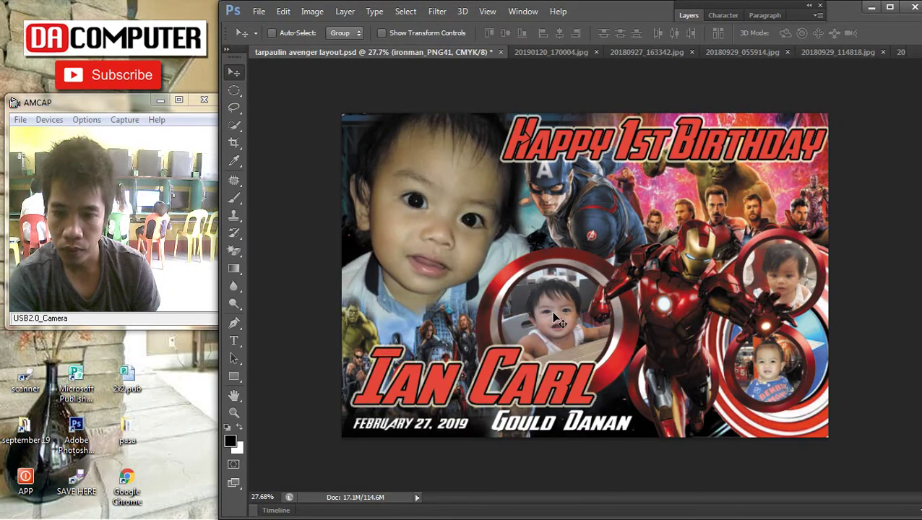
pyautogui.scroll(1, 705, 377)
pyautogui.scroll(2, 707, 376)
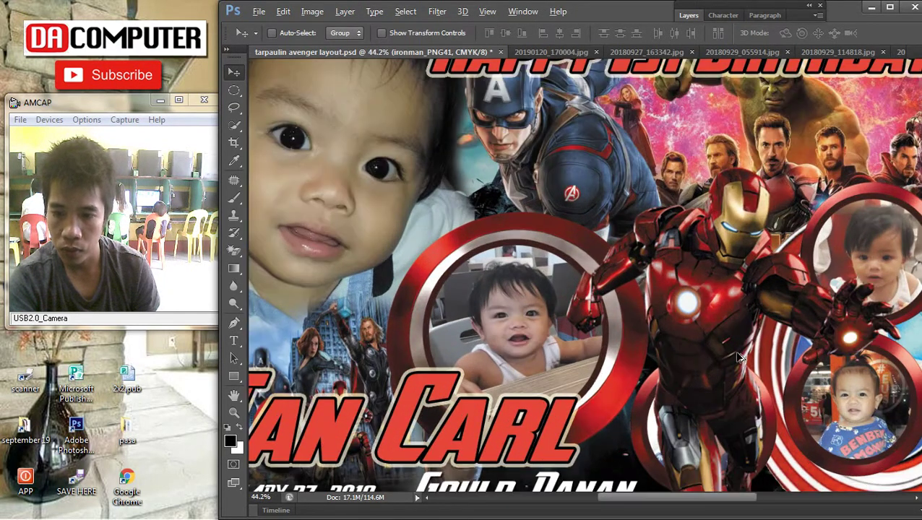
pyautogui.scroll(-3, 797, 373)
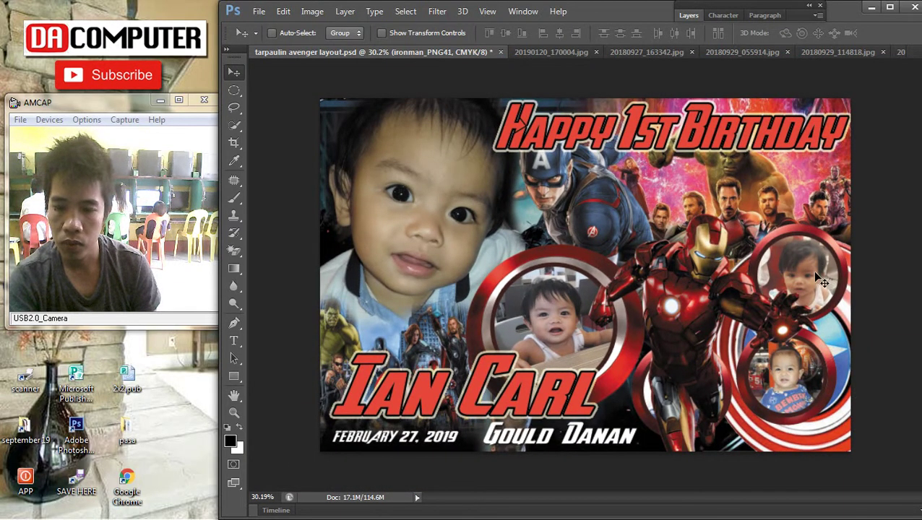
# Bring the upper-right round shield frame and then its baby photo to the front, above Iron Man's hand
pyautogui.rightClick(817, 239)
pyautogui.click(822, 239)
pyautogui.click(345, 11)
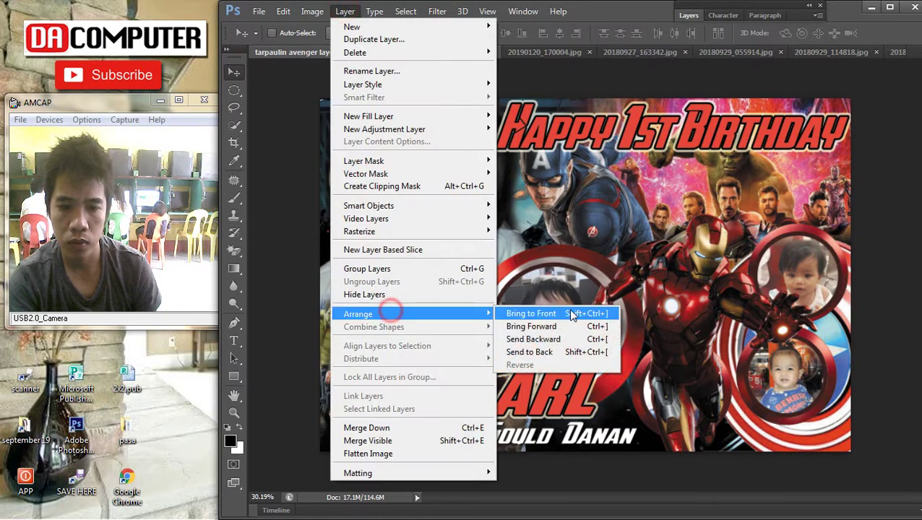
pyautogui.click(564, 313)
pyautogui.rightClick(686, 275)
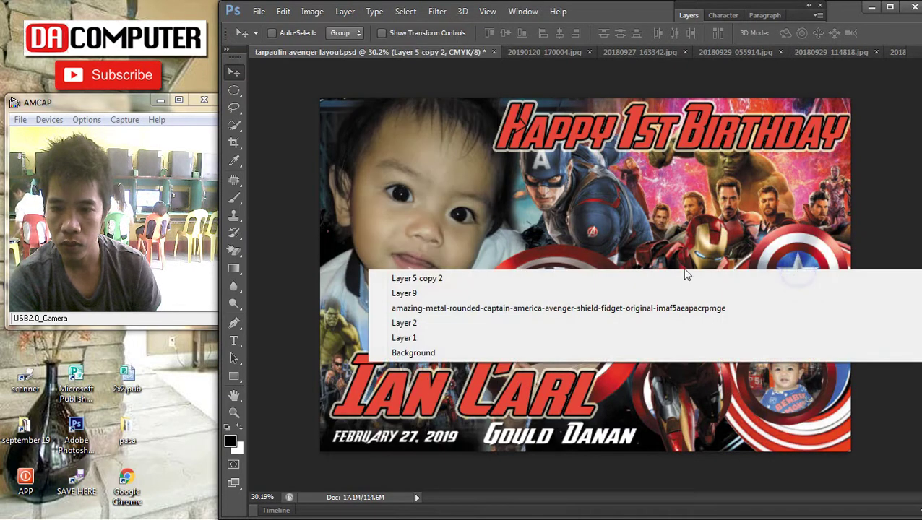
pyautogui.click(410, 292)
pyautogui.click(345, 11)
pyautogui.moveTo(406, 313)
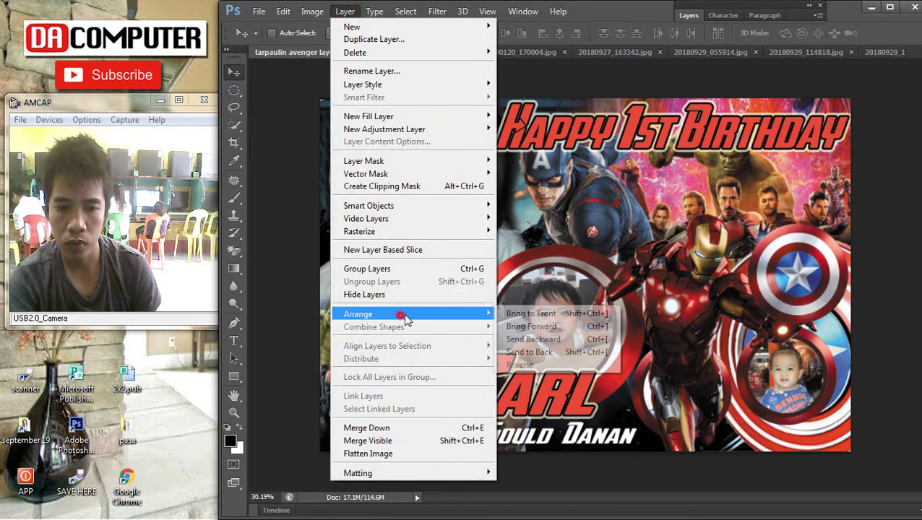
pyautogui.click(519, 313)
# Try bringing the lower-right round shield frame to the front of the layer stack, then undo the change
pyautogui.rightClick(825, 347)
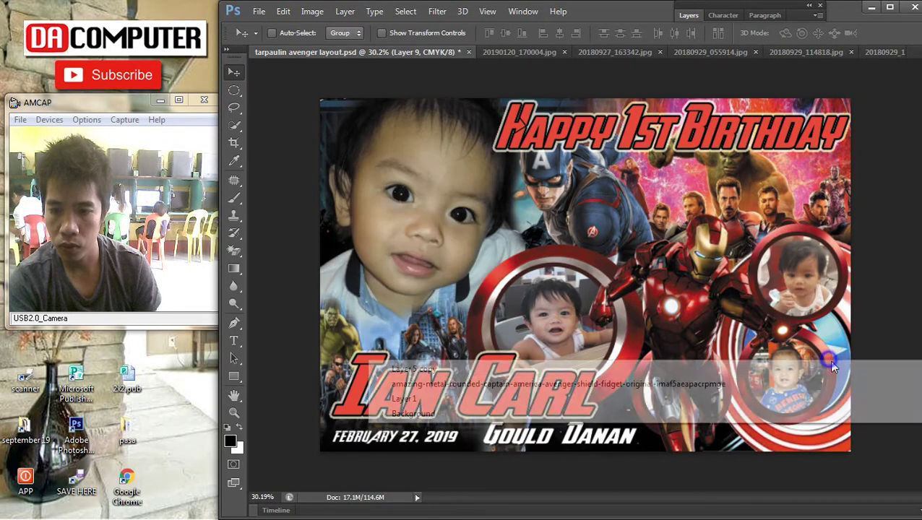
pyautogui.click(810, 368)
pyautogui.click(345, 11)
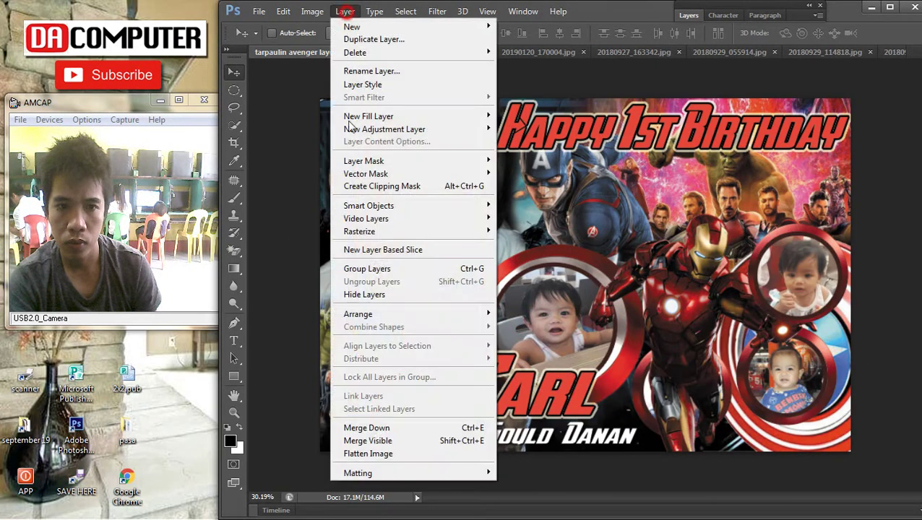
pyautogui.moveTo(361, 313)
pyautogui.click(534, 313)
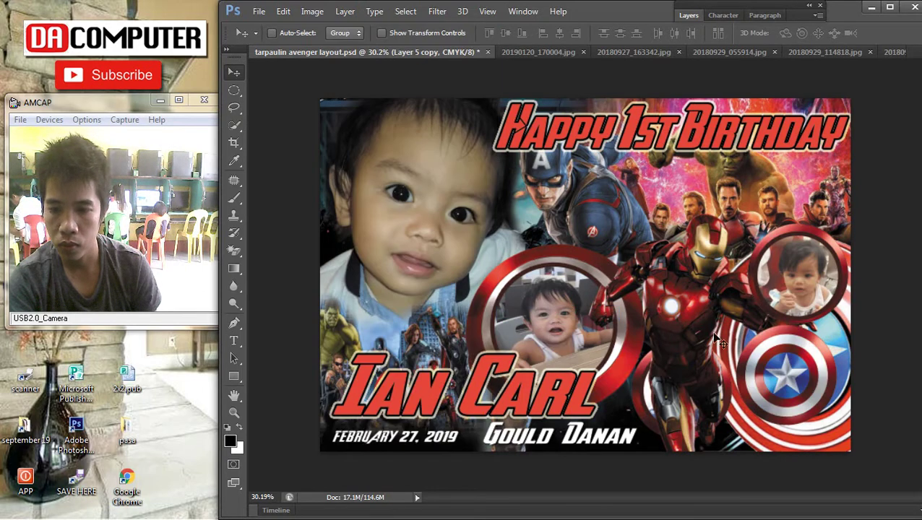
pyautogui.rightClick(800, 363)
pyautogui.click(761, 354)
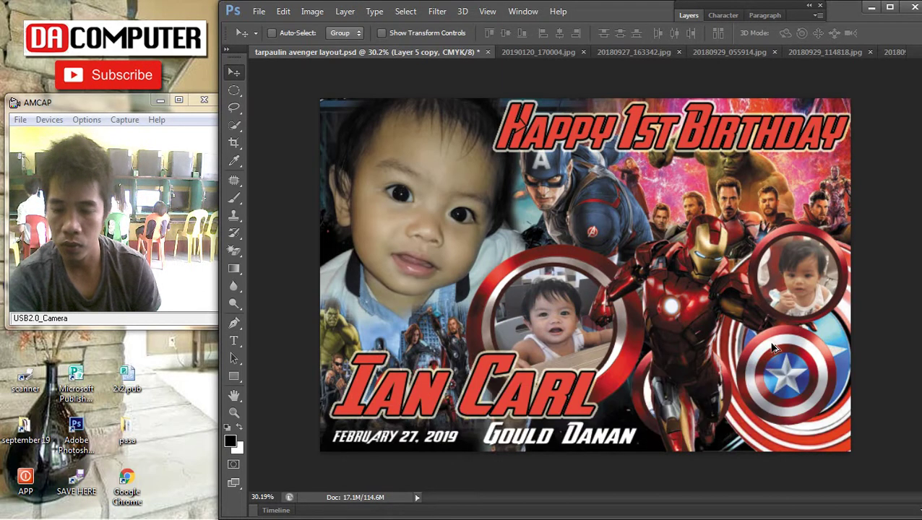
pyautogui.hotkey('ctrl', 'z')
pyautogui.scroll(-4, 796, 383)
pyautogui.scroll(5, 786, 359)
pyautogui.scroll(1, 788, 364)
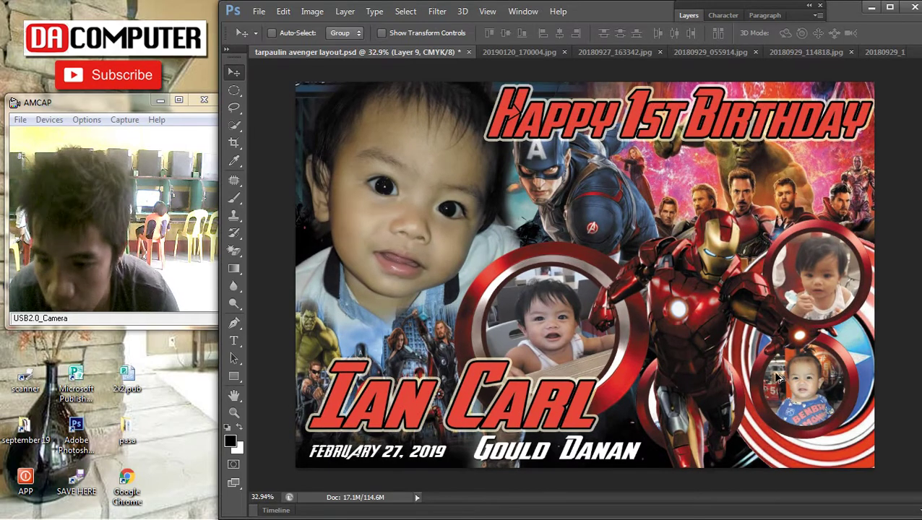
# Select the round shield frame over Iron Man's legs and bring it to the front of the stack
pyautogui.rightClick(738, 392)
pyautogui.click(738, 392)
pyautogui.rightClick(743, 392)
pyautogui.click(744, 392)
pyautogui.click(345, 11)
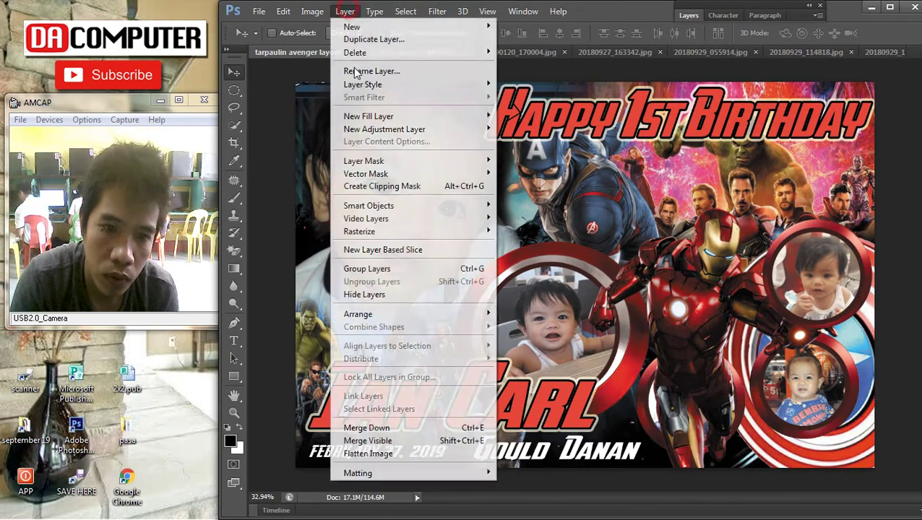
pyautogui.moveTo(404, 311)
pyautogui.click(549, 310)
pyautogui.moveTo(641, 379); pyautogui.dragTo(688, 408)
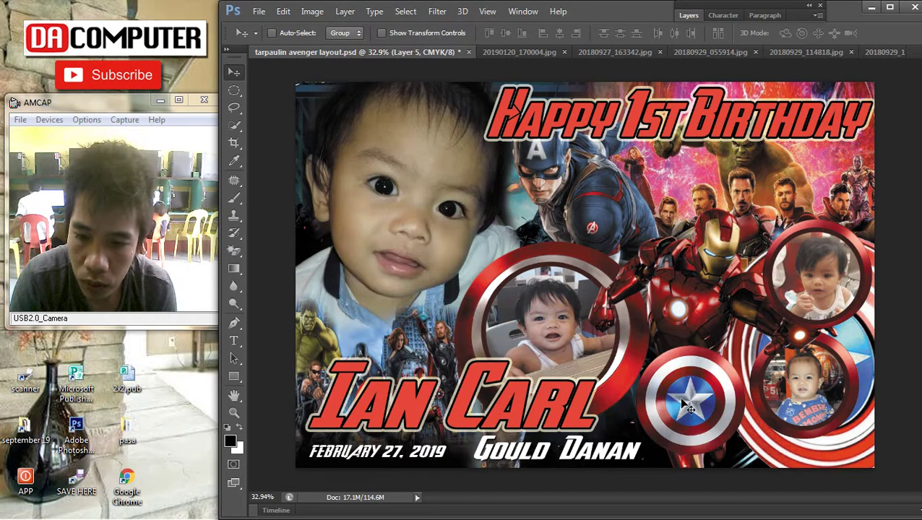
# Bring the baby photo belonging to the shield at Iron Man's legs to the front, above its frame
pyautogui.rightClick(705, 394)
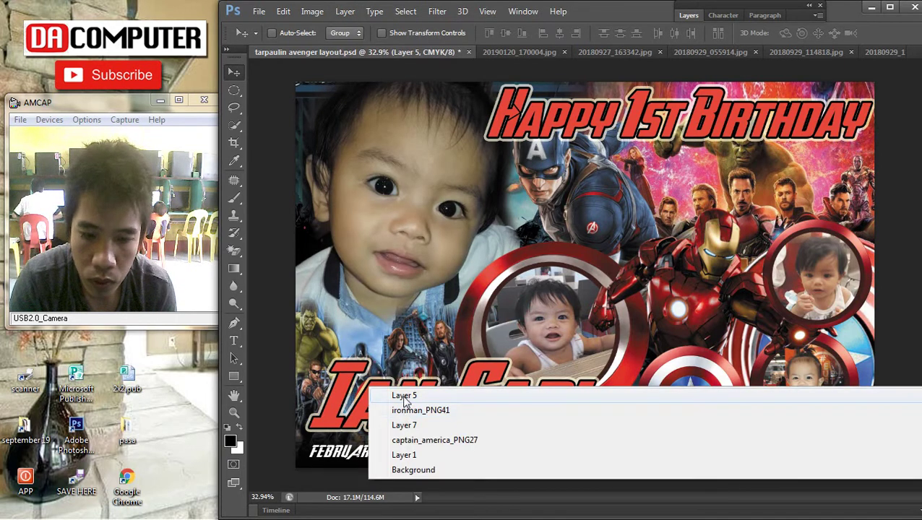
pyautogui.click(658, 426)
pyautogui.click(345, 11)
pyautogui.moveTo(372, 312)
pyautogui.click(542, 314)
pyautogui.hotkey('ctrl', 'z')
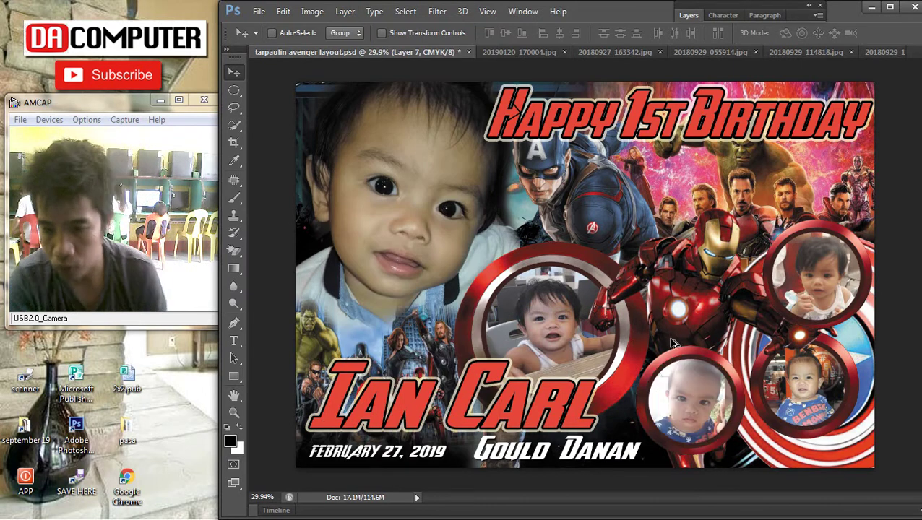
pyautogui.scroll(-5, 678, 335)
pyautogui.scroll(3, 709, 358)
pyautogui.scroll(1, 757, 392)
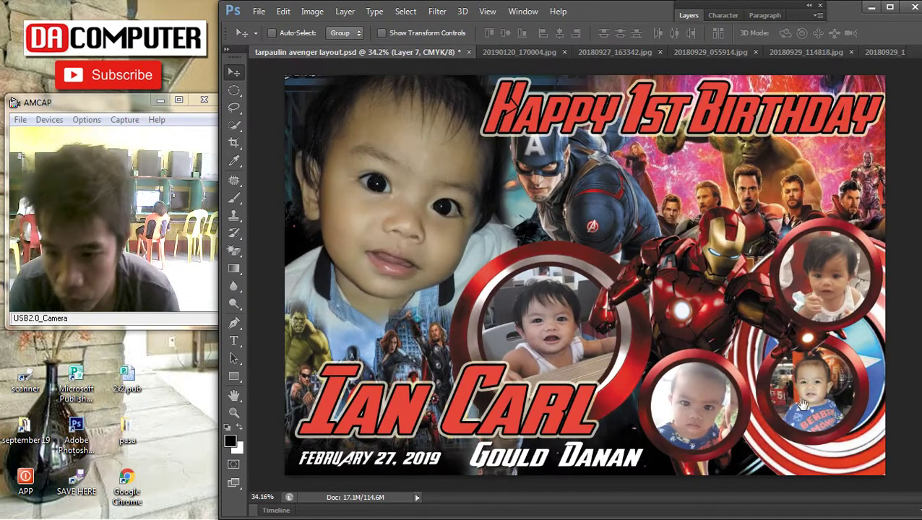
# Select the large metal shield layer, expand the layer list and move it clear of the shield photos
pyautogui.scroll(-1, 752, 319)
pyautogui.rightClick(725, 423)
pyautogui.click(741, 420)
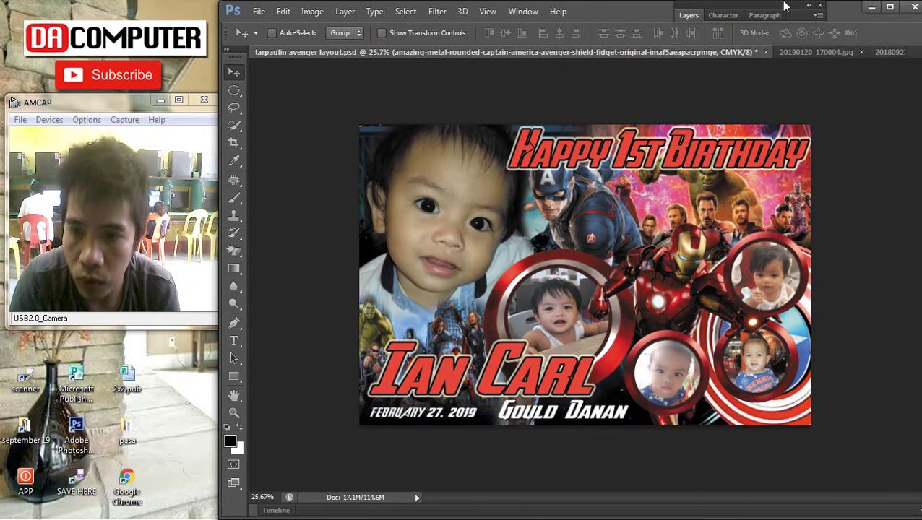
pyautogui.click(689, 16)
pyautogui.scroll(-3, 751, 309)
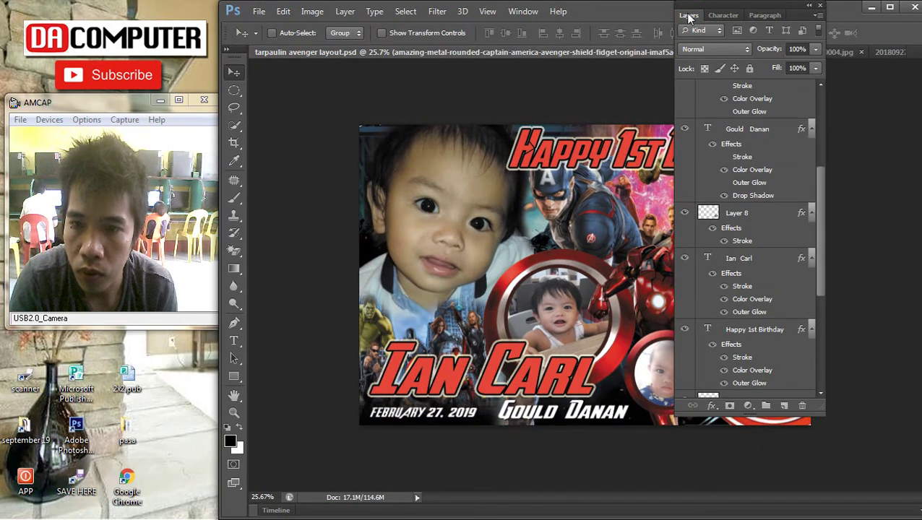
pyautogui.moveTo(771, 7); pyautogui.dragTo(500, 7)
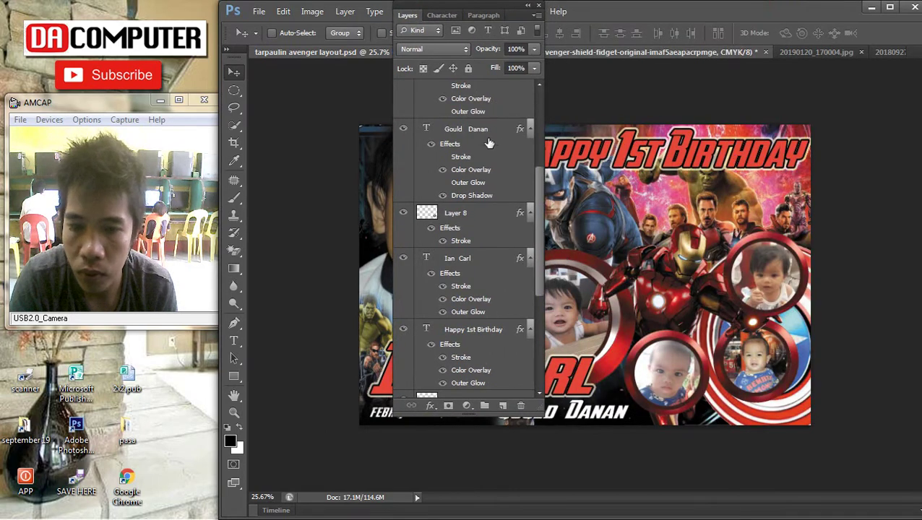
pyautogui.scroll(-1, 477, 383)
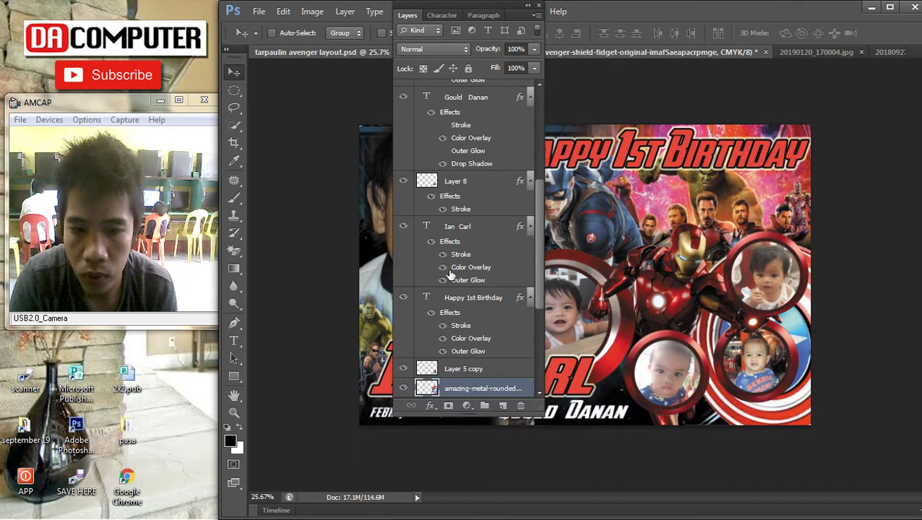
# Add an Outer Glow to the metal shield in red sampled from the birthday title, with 32% spread and about 35 px size
pyautogui.doubleClick(526, 384)
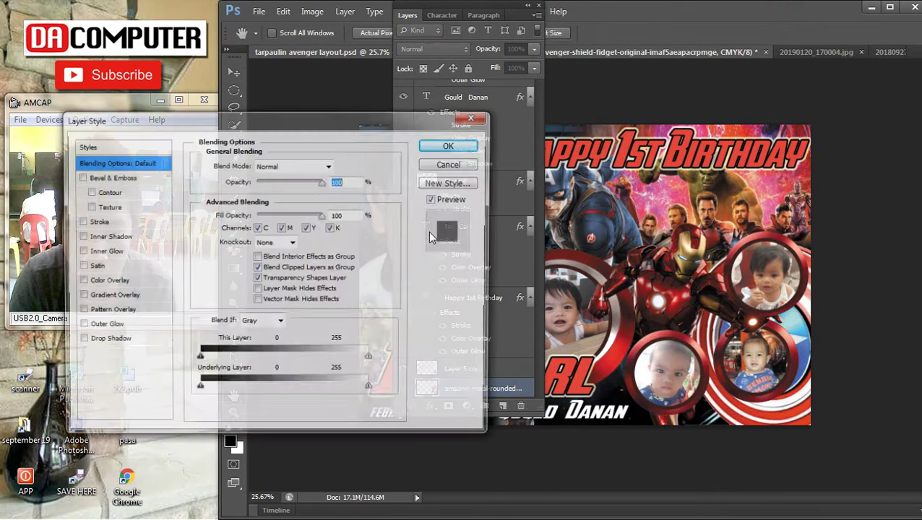
pyautogui.click(99, 326)
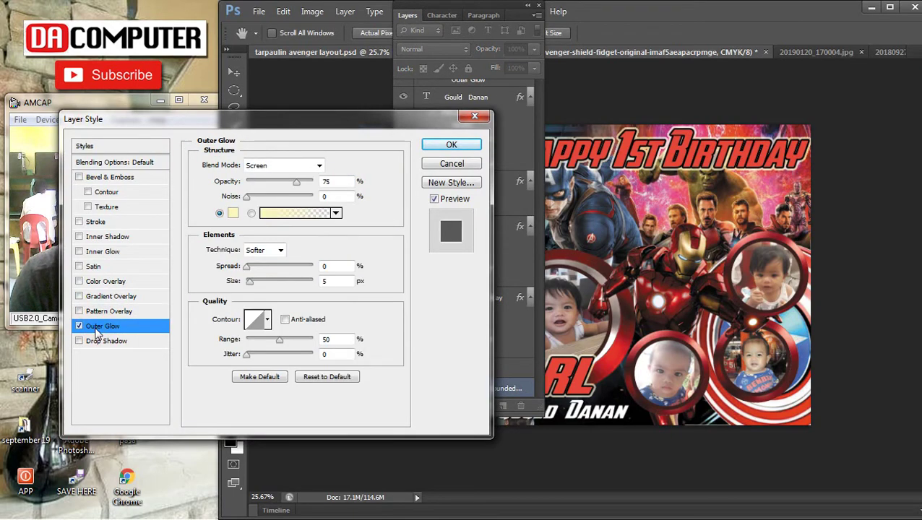
pyautogui.click(235, 214)
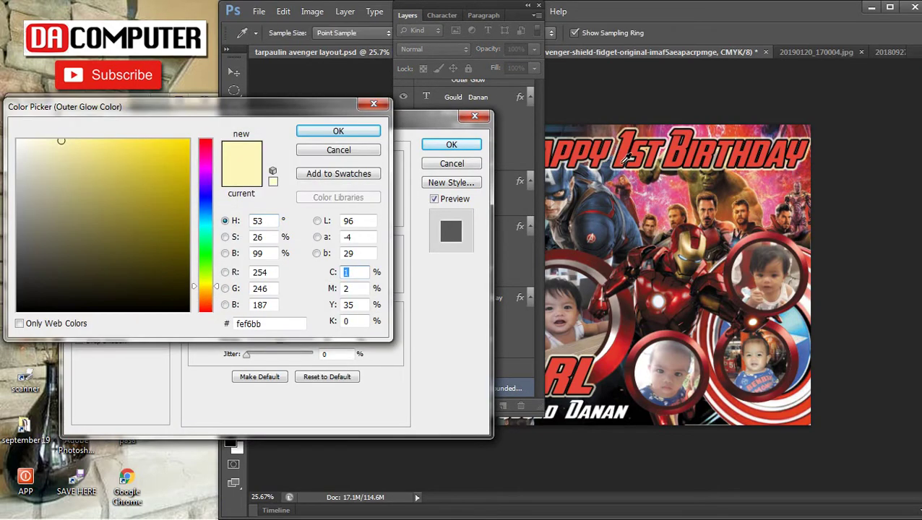
pyautogui.click(618, 160)
pyautogui.click(365, 130)
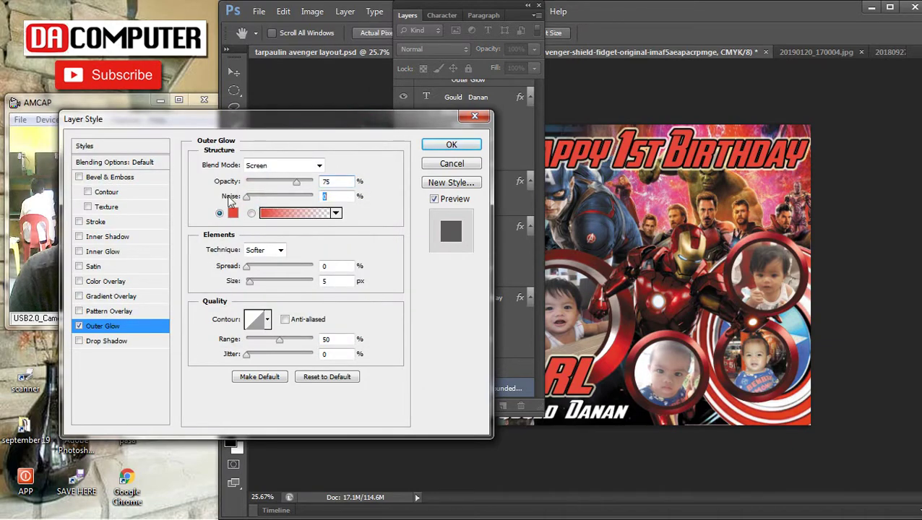
pyautogui.moveTo(247, 266); pyautogui.dragTo(261, 285)
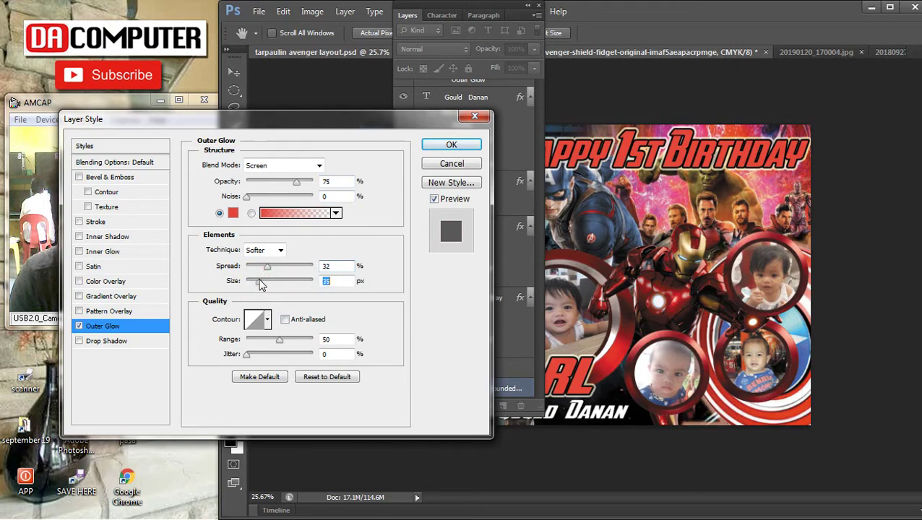
pyautogui.click(451, 146)
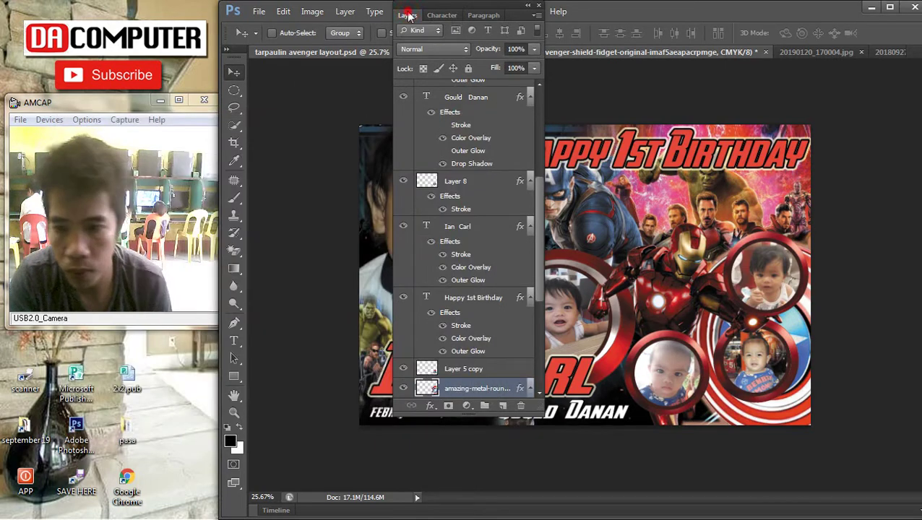
# Enlarge the metal shield layer to about 109% width and 111% height, extending it up behind the upper-right photo
pyautogui.rightClick(800, 421)
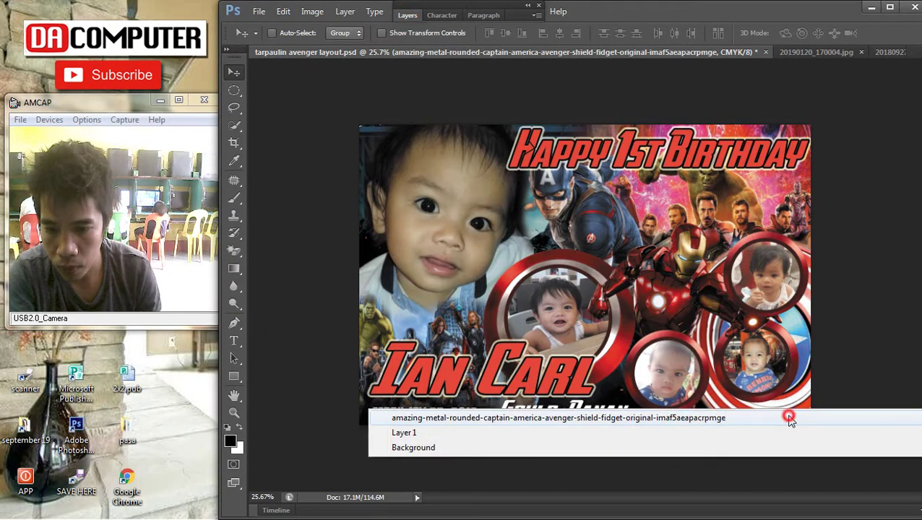
pyautogui.click(788, 417)
pyautogui.hotkey('ctrl', 't')
pyautogui.moveTo(684, 458); pyautogui.dragTo(674, 470)
pyautogui.moveTo(737, 424); pyautogui.dragTo(742, 424)
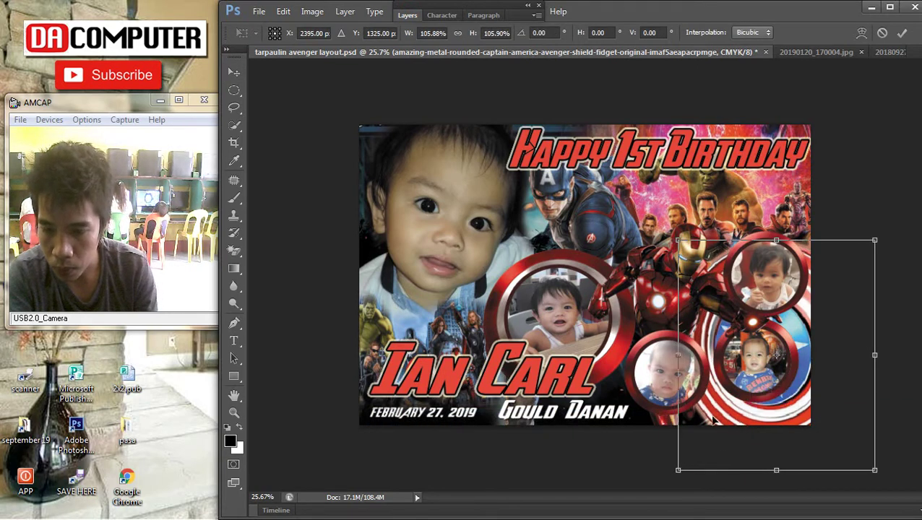
pyautogui.moveTo(674, 349); pyautogui.dragTo(661, 347)
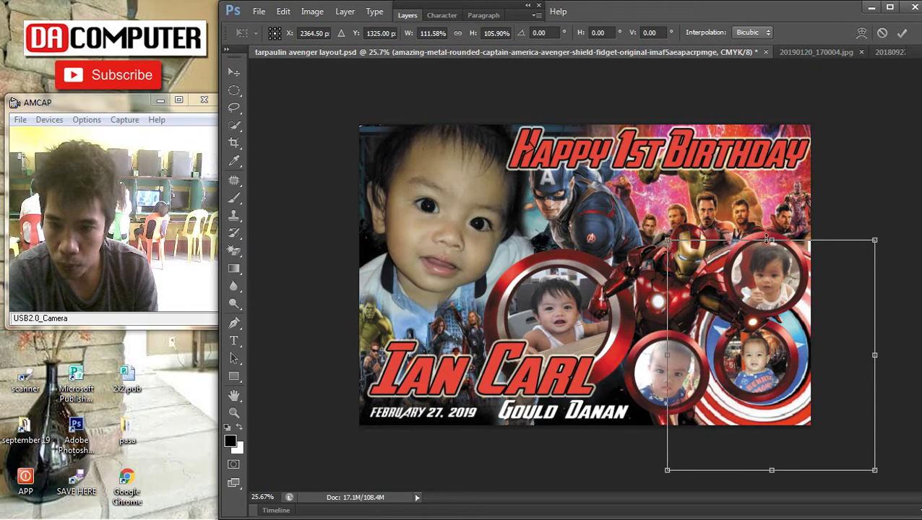
pyautogui.moveTo(767, 230); pyautogui.dragTo(766, 225)
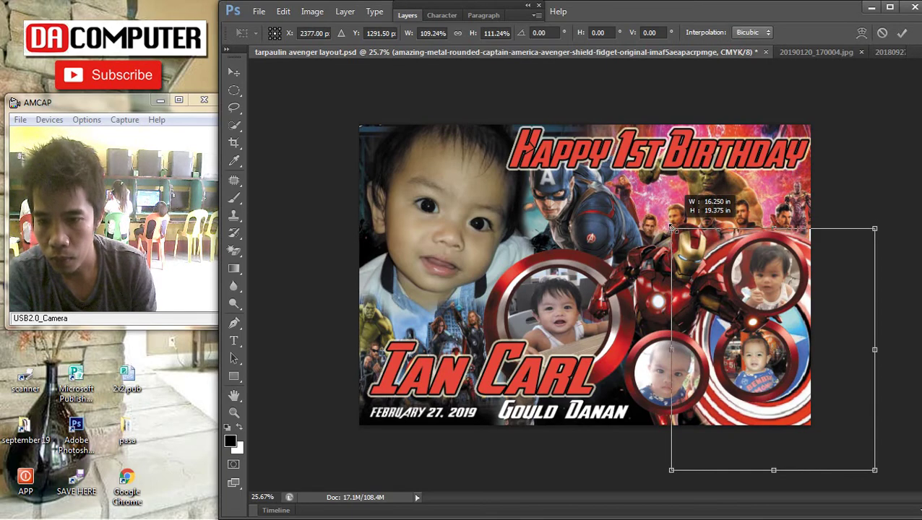
pyautogui.press('Return')
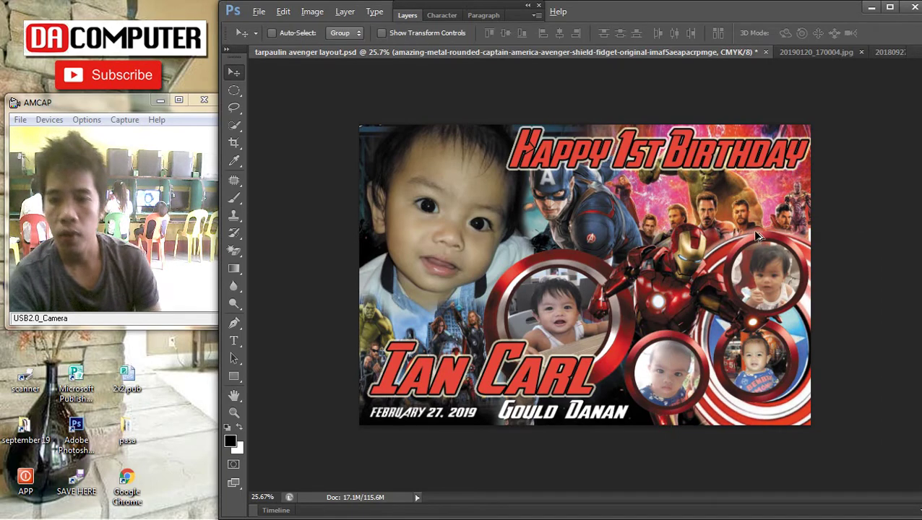
# Select the Avengers team layer, then the Captain America layer, and try shifting Captain America slightly before undoing the move
pyautogui.scroll(3, 723, 209)
pyautogui.rightClick(737, 198)
pyautogui.click(748, 204)
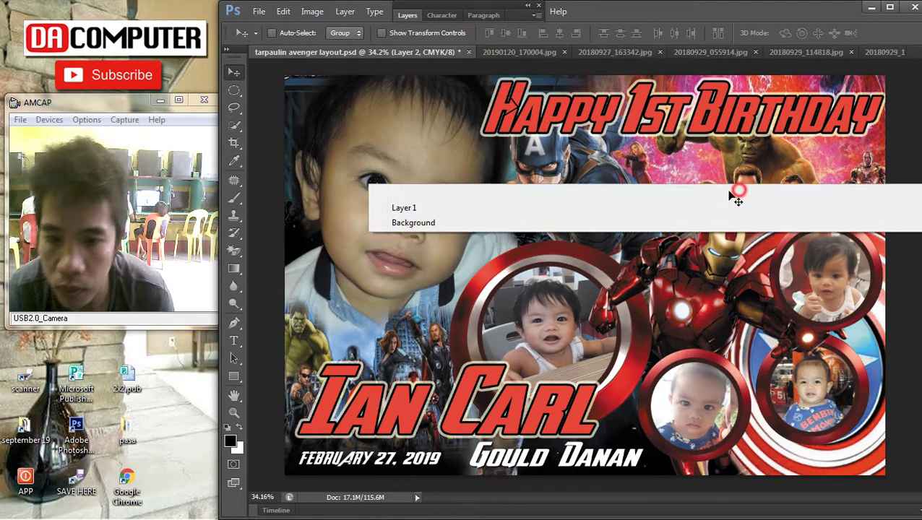
pyautogui.click(744, 189)
pyautogui.scroll(-4, 645, 224)
pyautogui.rightClick(577, 224)
pyautogui.click(586, 233)
pyautogui.moveTo(583, 231); pyautogui.dragTo(590, 228)
pyautogui.hotkey('ctrl', 'z')
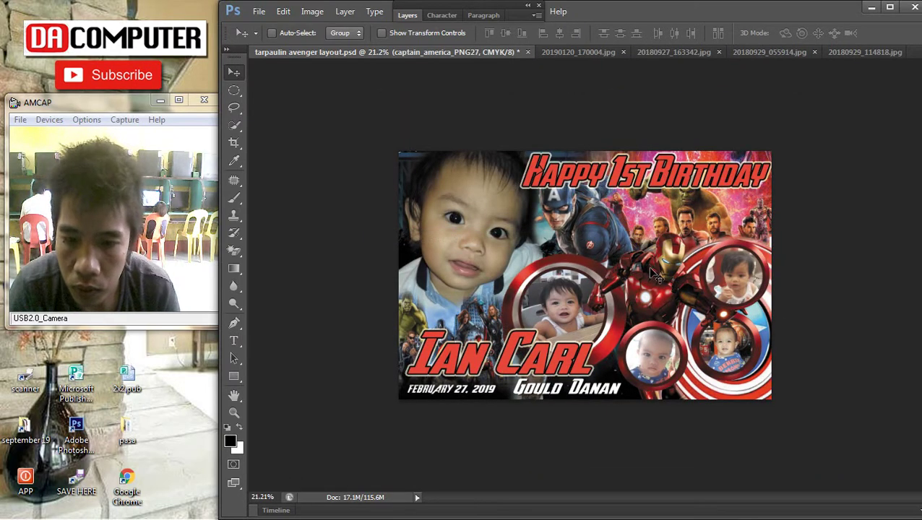
pyautogui.scroll(1, 658, 311)
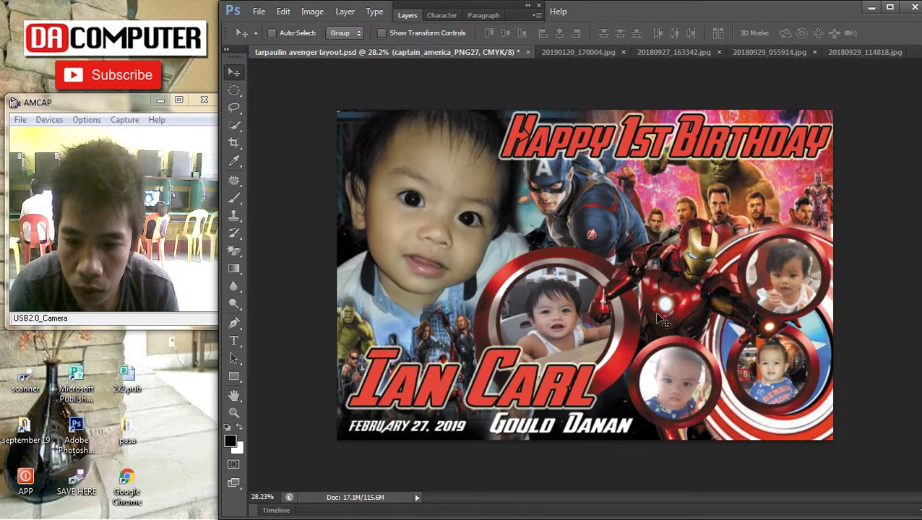
pyautogui.rightClick(589, 232)
pyautogui.click(599, 214)
pyautogui.scroll(1, 591, 231)
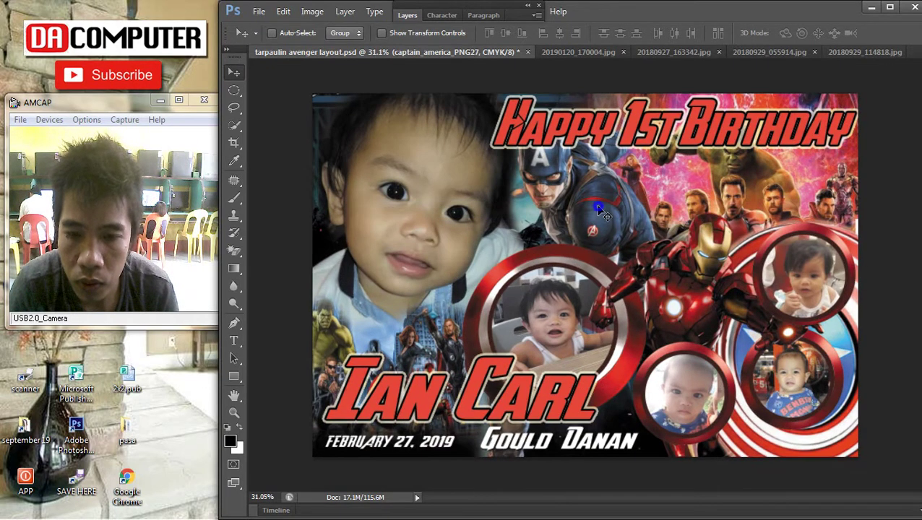
pyautogui.scroll(-2, 600, 212)
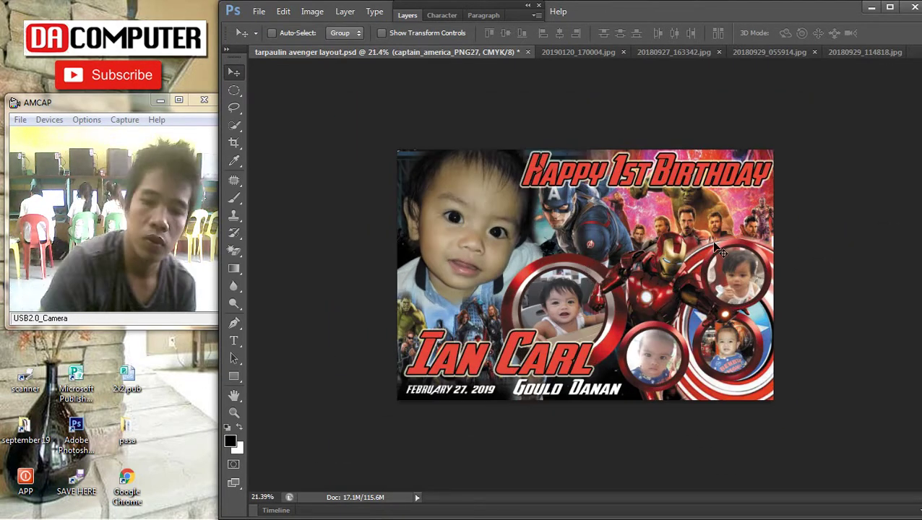
pyautogui.rightClick(498, 352)
pyautogui.click(497, 353)
pyautogui.scroll(1, 556, 428)
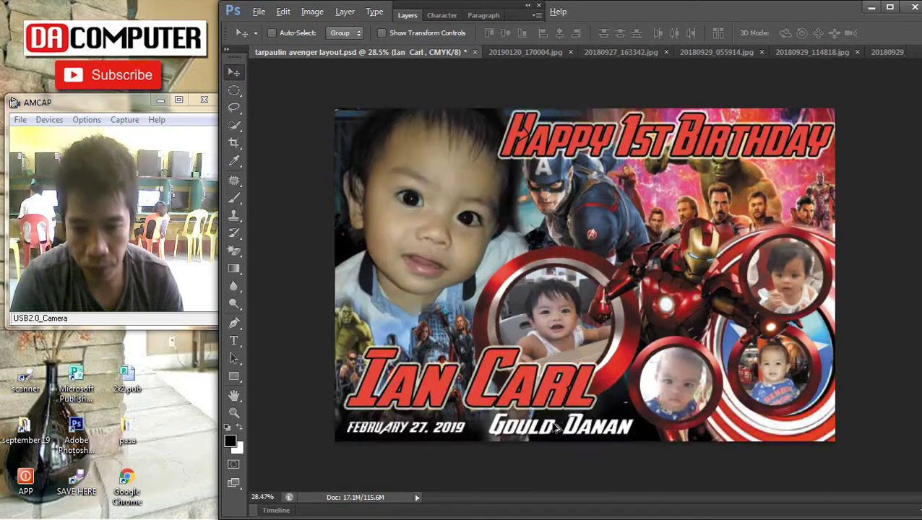
pyautogui.scroll(1, 557, 428)
pyautogui.scroll(-1, 618, 419)
pyautogui.scroll(1, 506, 426)
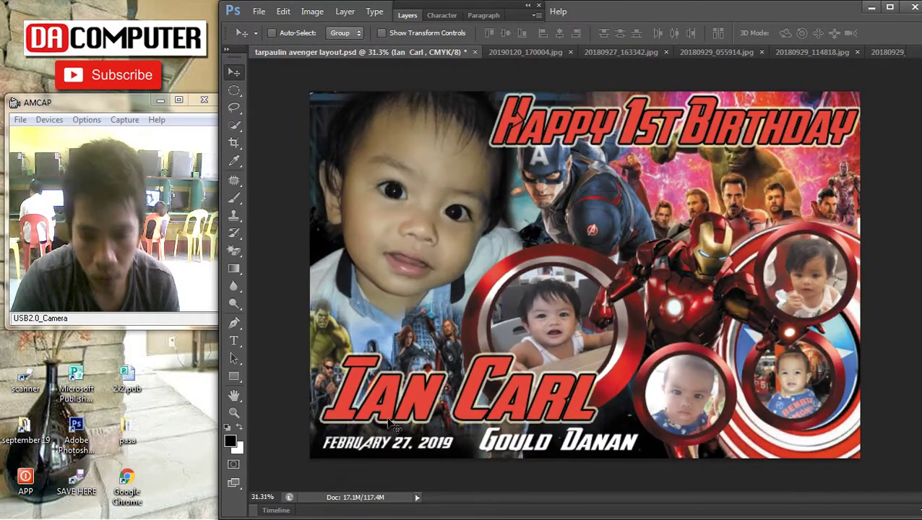
# Move the date text aside to the end of the large first-name line, freeing the space beneath the first name
pyautogui.rightClick(365, 439)
pyautogui.click(383, 446)
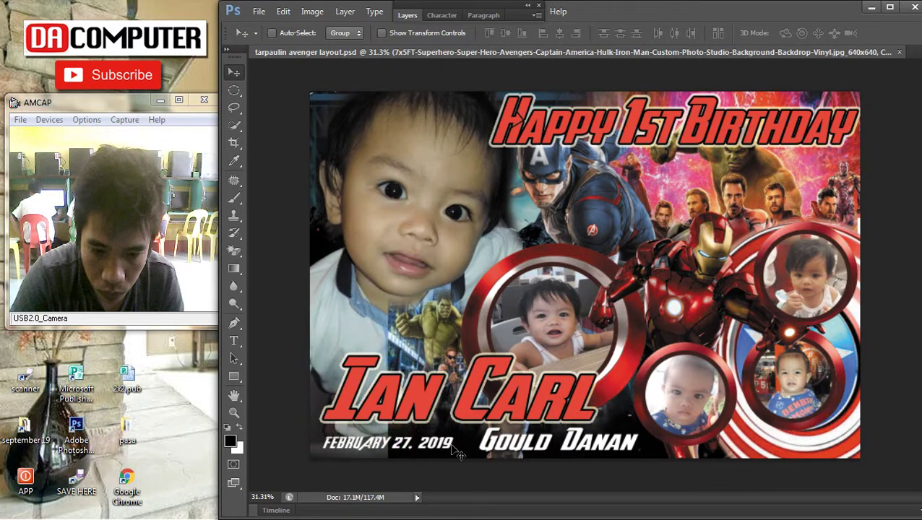
pyautogui.rightClick(354, 444)
pyautogui.click(355, 444)
pyautogui.moveTo(325, 451); pyautogui.dragTo(599, 421)
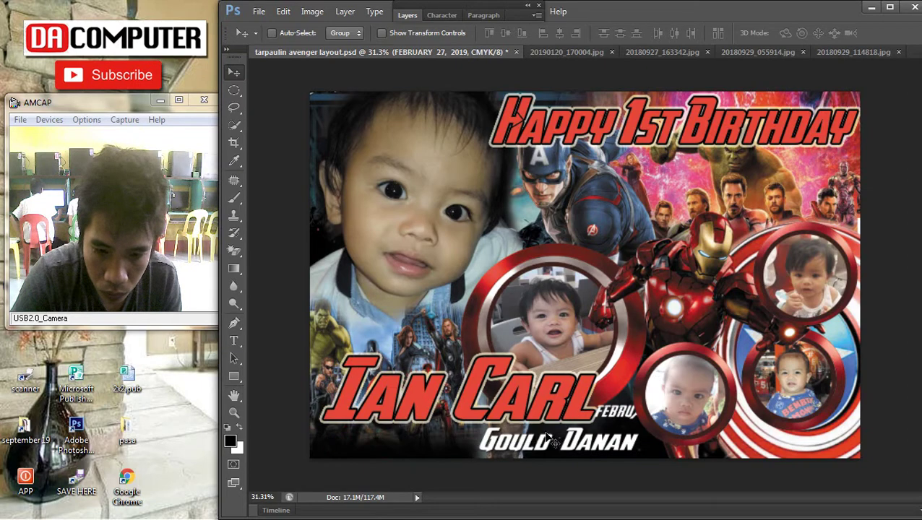
# Move the surname text beneath the start of the first name and place the date text on the same line after it
pyautogui.rightClick(511, 444)
pyautogui.click(427, 455)
pyautogui.moveTo(513, 449); pyautogui.dragTo(367, 451)
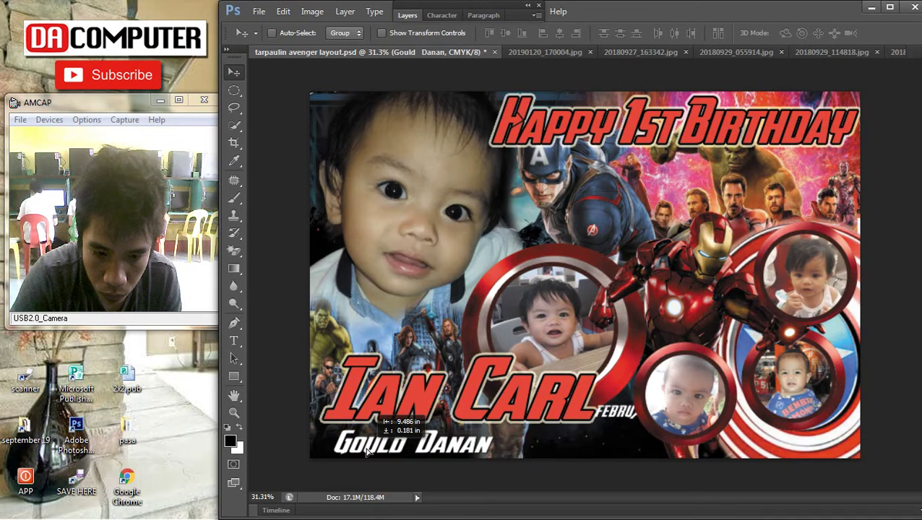
pyautogui.rightClick(616, 415)
pyautogui.click(615, 422)
pyautogui.moveTo(620, 420); pyautogui.dragTo(539, 449)
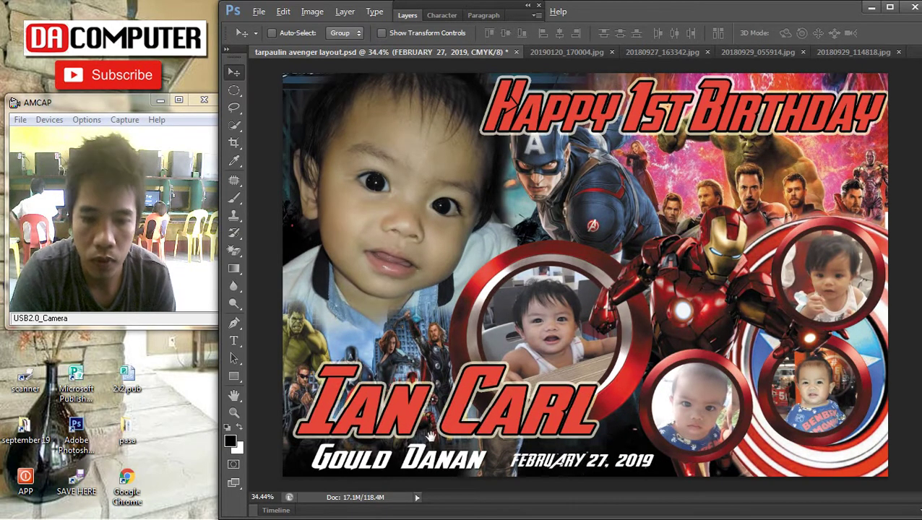
# Nudge the surname text slightly right so it sits closer to the date, then select the date text layer
pyautogui.scroll(4, 449, 437)
pyautogui.moveTo(455, 443); pyautogui.dragTo(648, 201)
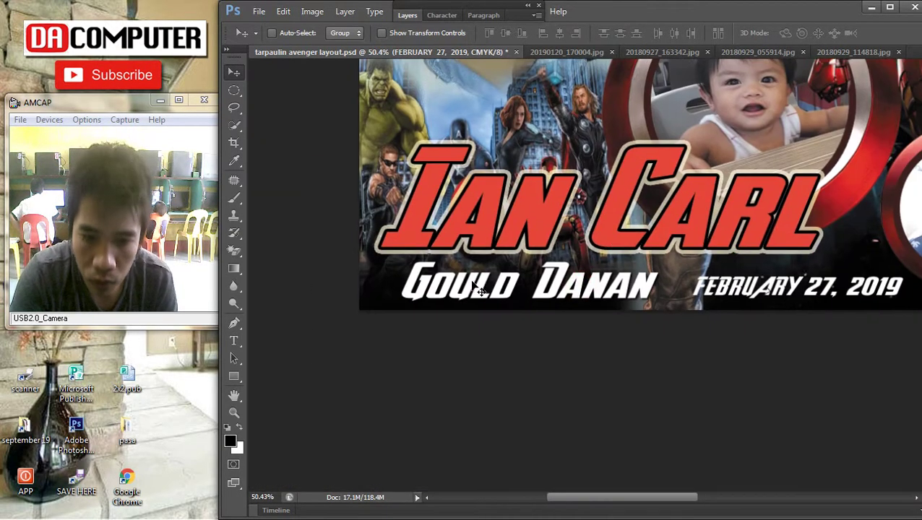
pyautogui.rightClick(470, 276)
pyautogui.click(467, 287)
pyautogui.moveTo(459, 288); pyautogui.dragTo(480, 292)
pyautogui.scroll(-2, 481, 292)
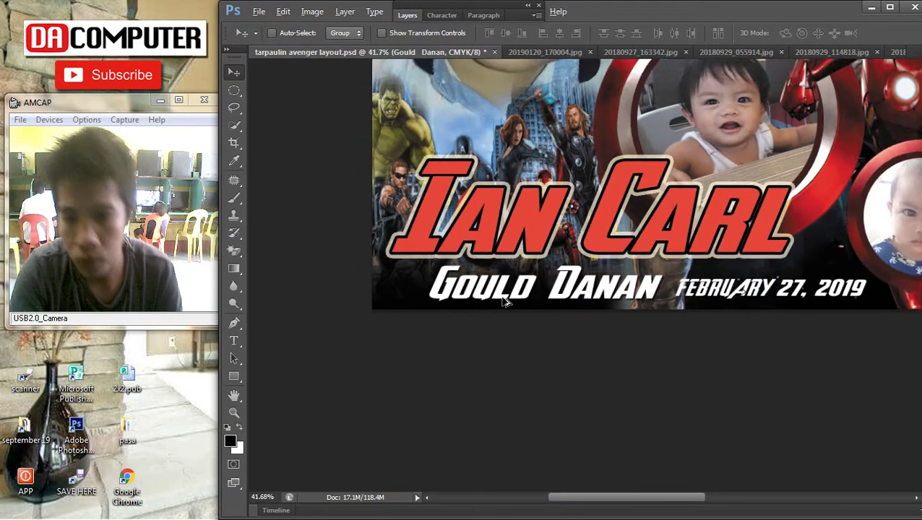
pyautogui.rightClick(691, 288)
pyautogui.click(695, 293)
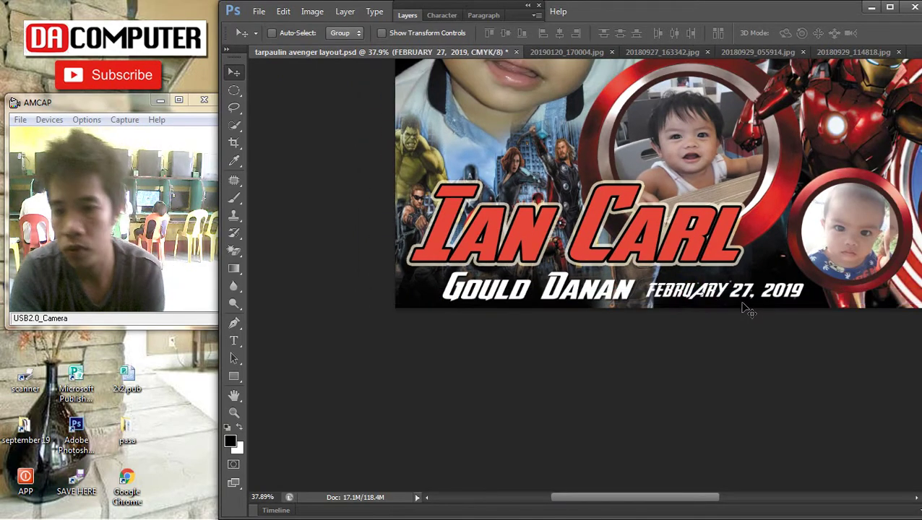
pyautogui.scroll(-2, 771, 307)
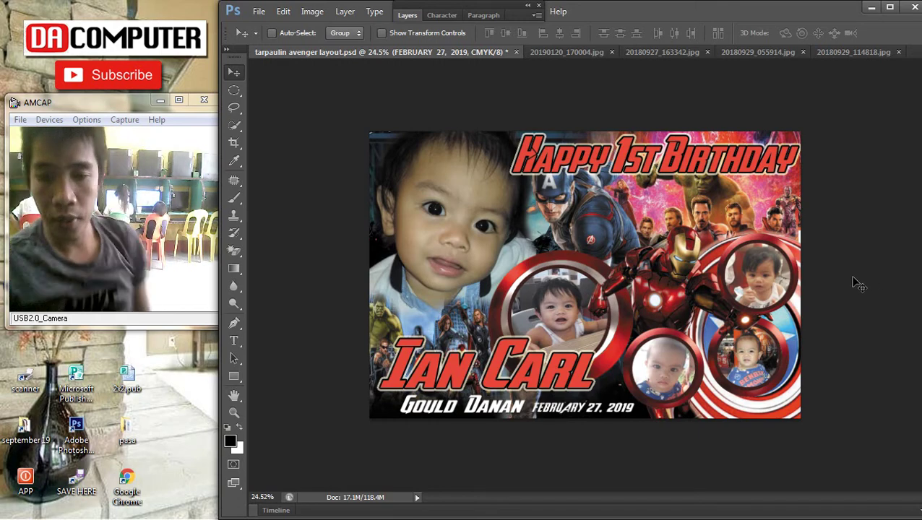
pyautogui.scroll(-3, 597, 252)
pyautogui.scroll(5, 596, 251)
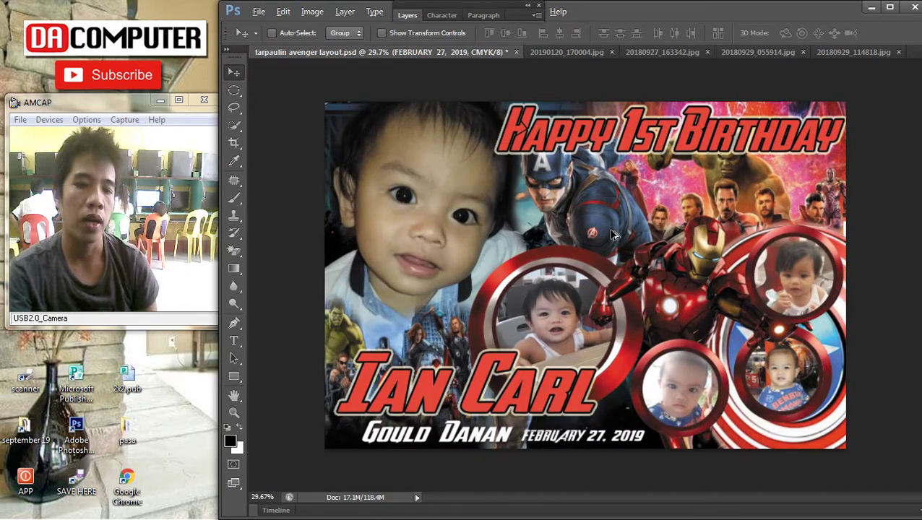
# Select the Captain America layer, then Layer 4 behind the large baby photo, and try removing Layer 4
pyautogui.scroll(-1, 620, 238)
pyautogui.rightClick(601, 209)
pyautogui.click(602, 211)
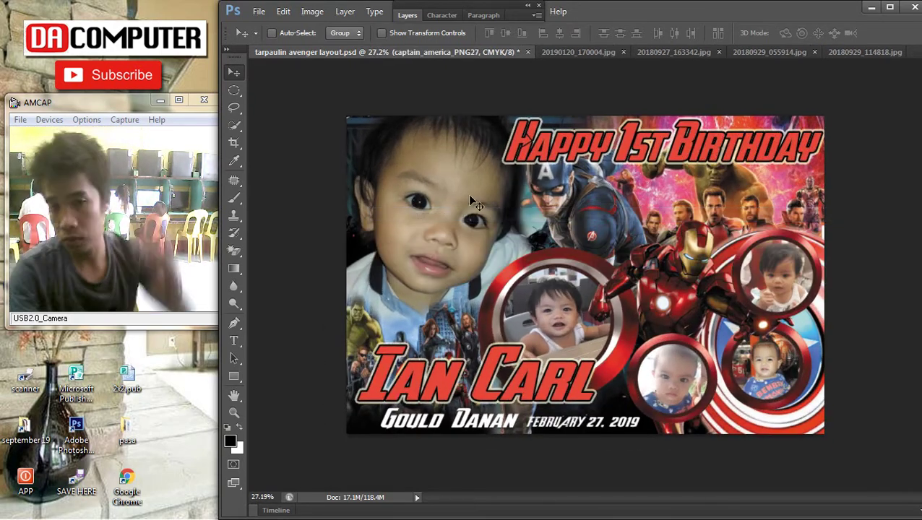
pyautogui.rightClick(370, 142)
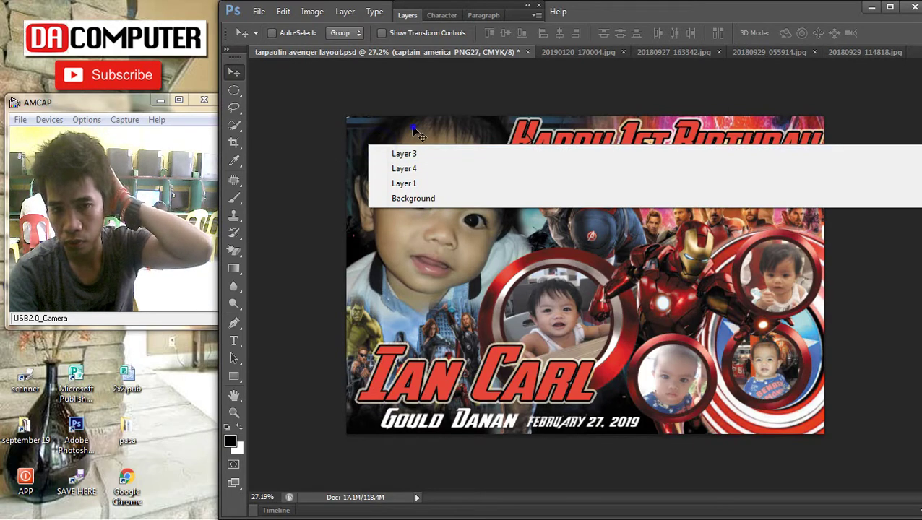
pyautogui.click(404, 168)
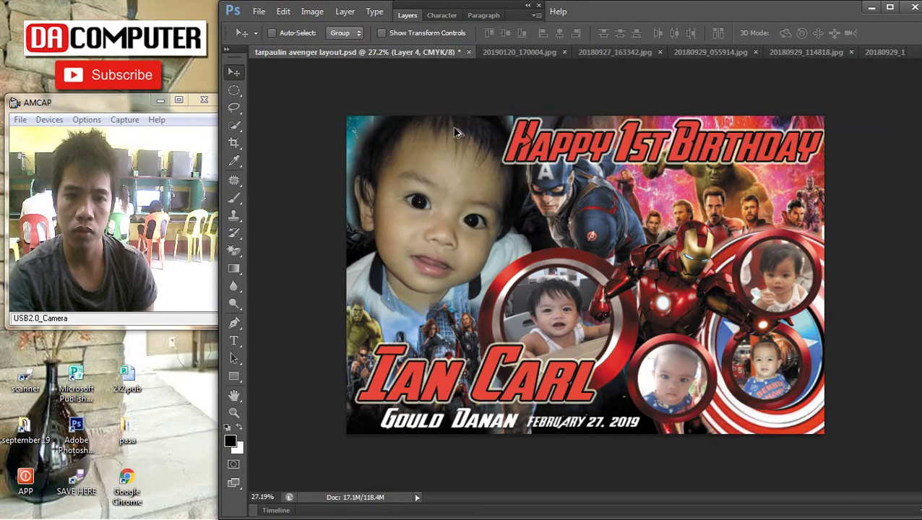
pyautogui.press('Delete')
pyautogui.scroll(-3, 662, 191)
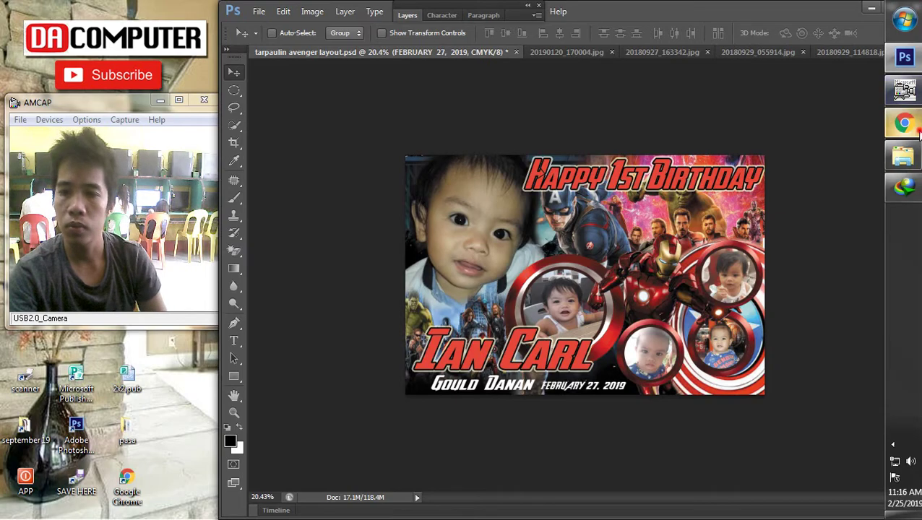
# Switch to Chrome and search Google Images for "fire png"
pyautogui.click(912, 127)
pyautogui.scroll(-6, 663, 148)
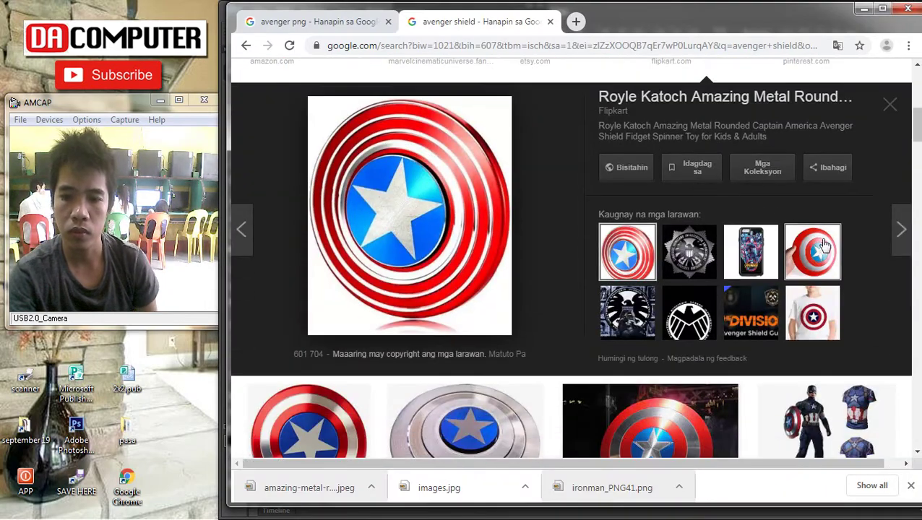
pyautogui.scroll(6, 815, 235)
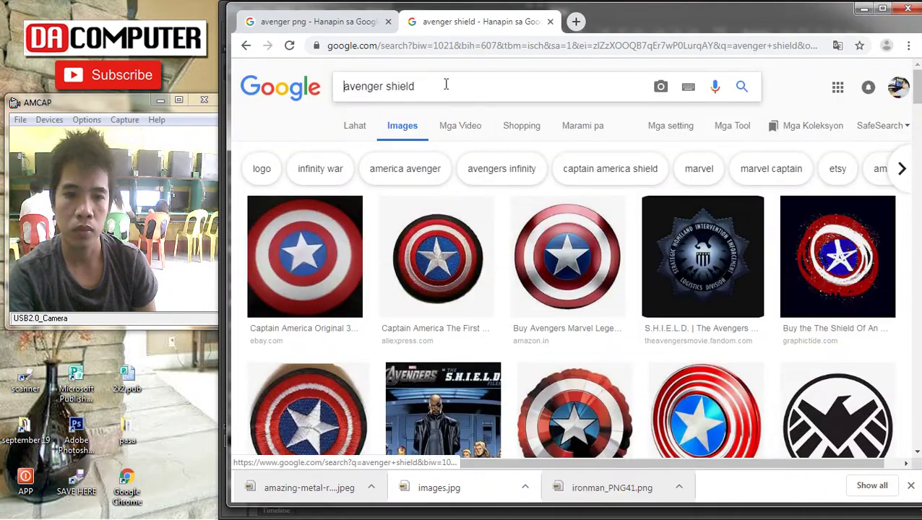
pyautogui.tripleClick(445, 86)
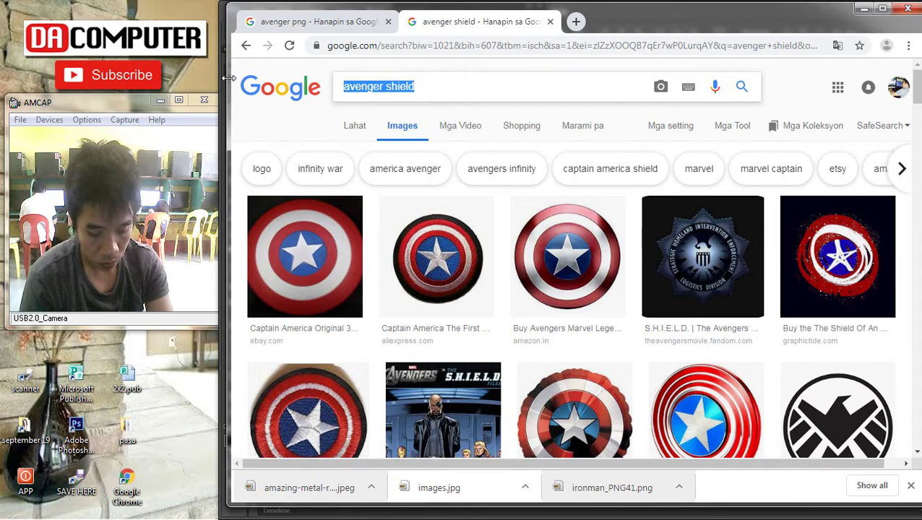
pyautogui.write('fire png')
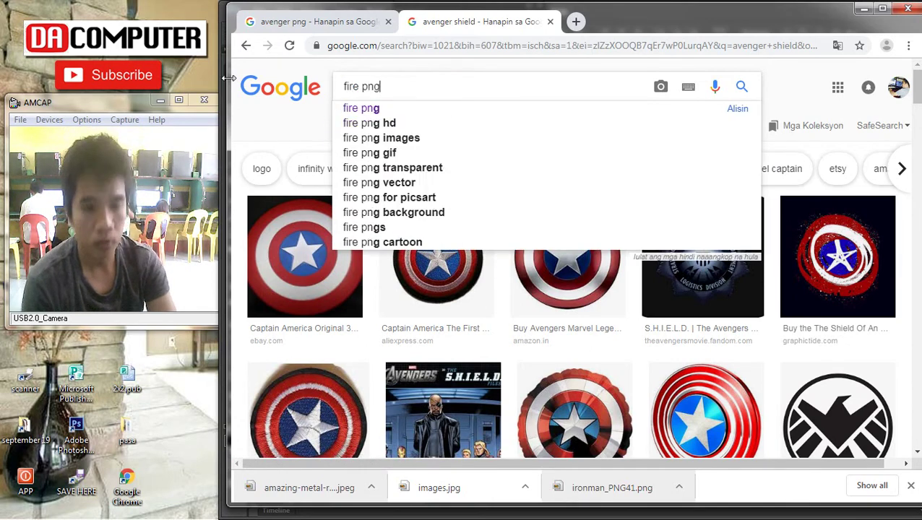
pyautogui.press('Return')
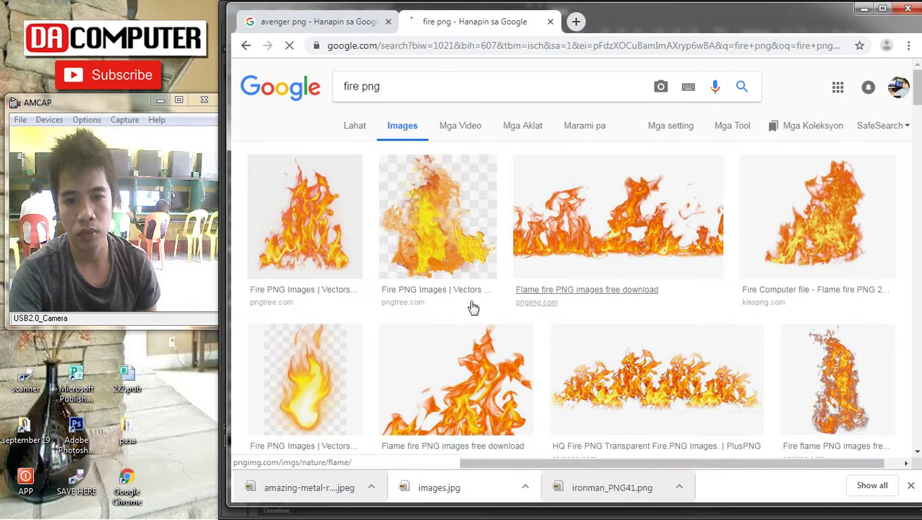
# Preview the single Pngtree flame and the KissPNG fire image among the results
pyautogui.click(304, 380)
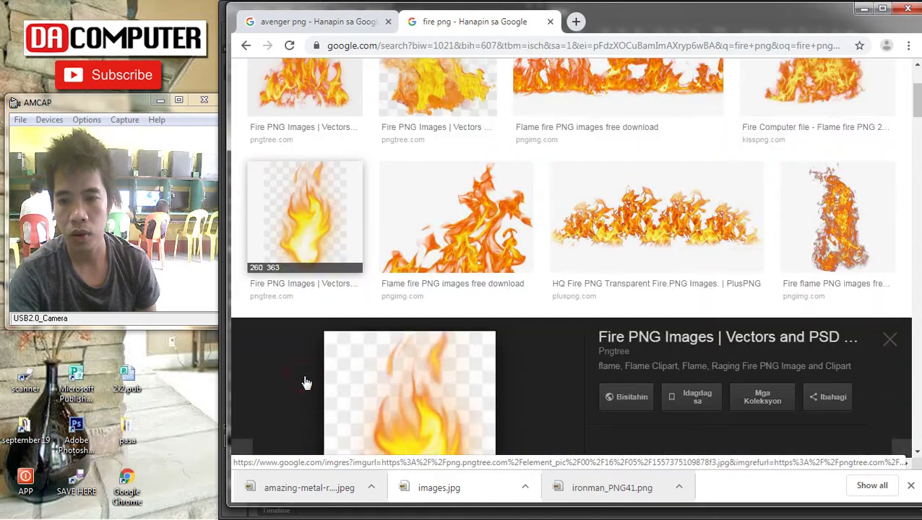
pyautogui.scroll(4, 843, 185)
pyautogui.click(843, 185)
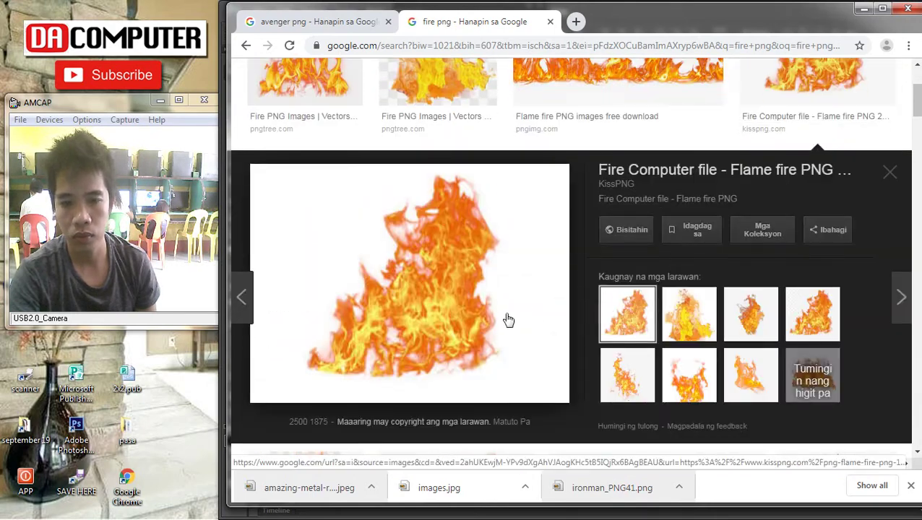
pyautogui.scroll(3, 446, 268)
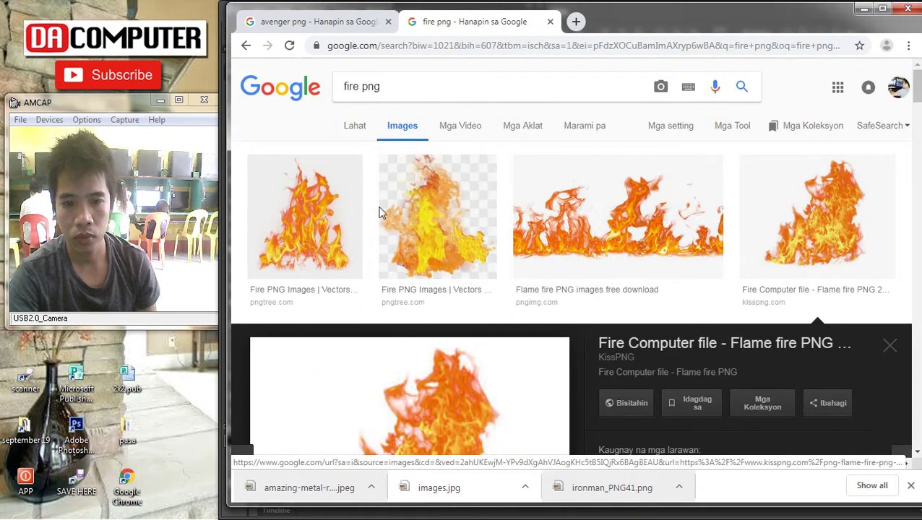
# Try to save the Pngtree hot fire image from the first result
pyautogui.click(302, 208)
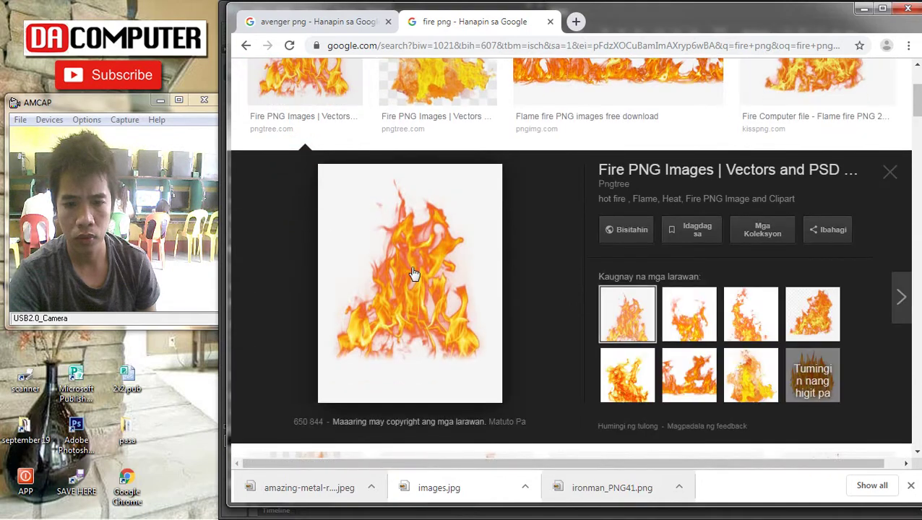
pyautogui.rightClick(411, 267)
pyautogui.click(457, 386)
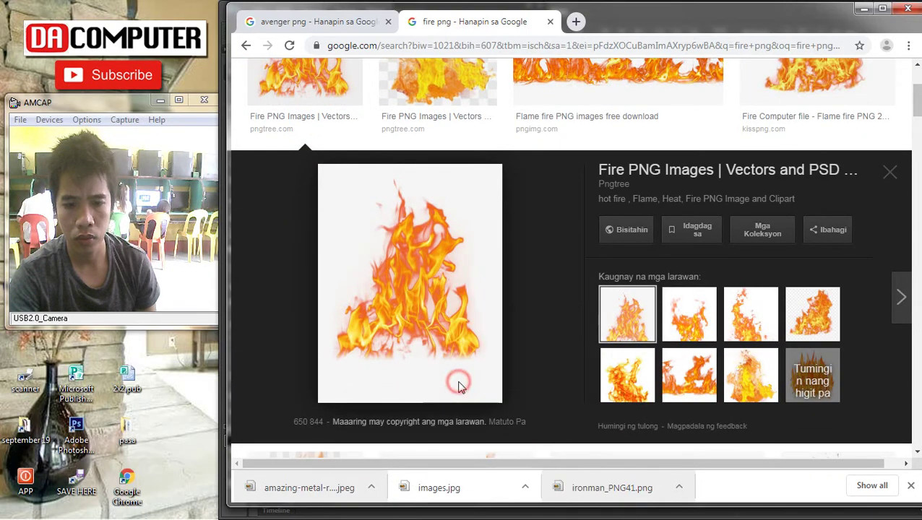
pyautogui.press('Escape')
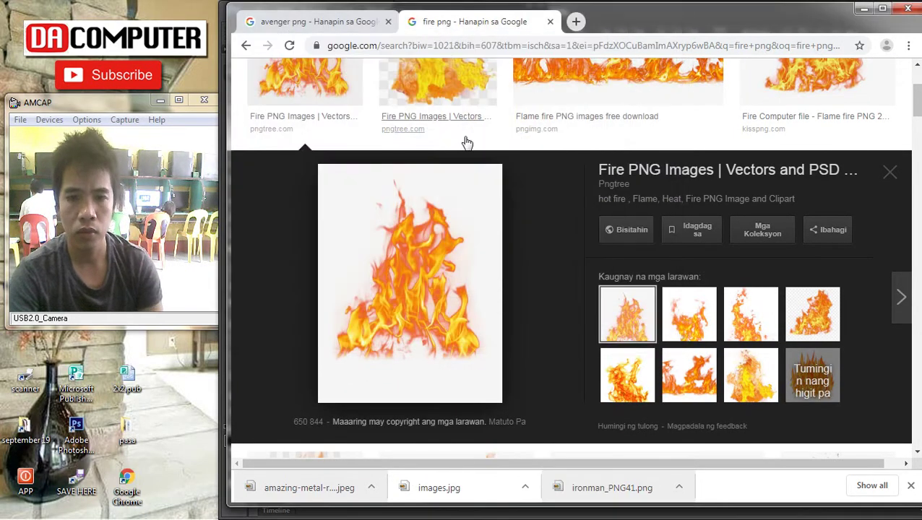
# Compare the PngImg flame, the Pngtree single flame and its related pictures to find a fire image with a transparent background
pyautogui.scroll(-3, 467, 318)
pyautogui.click(500, 317)
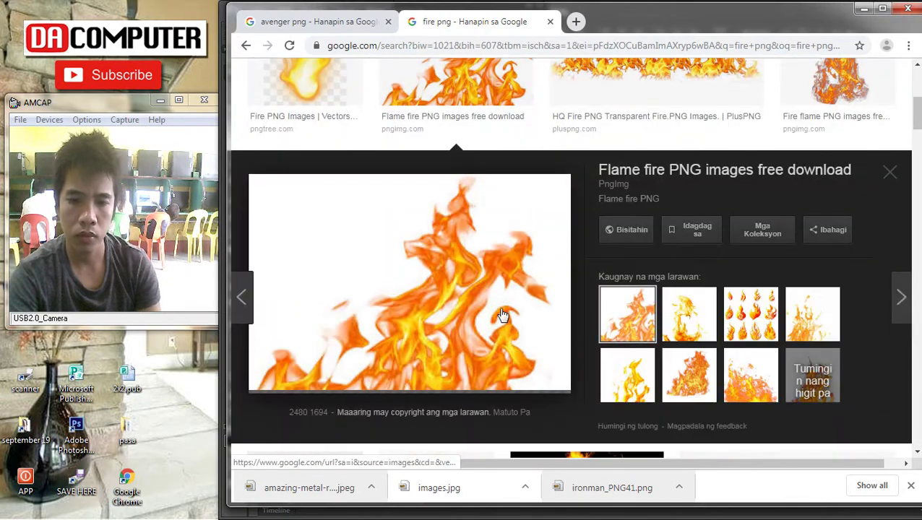
pyautogui.scroll(2, 499, 315)
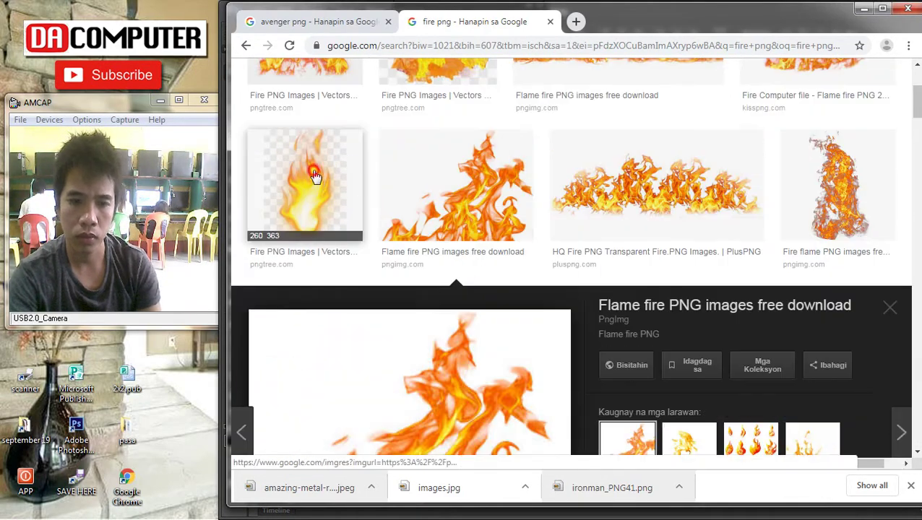
pyautogui.click(316, 176)
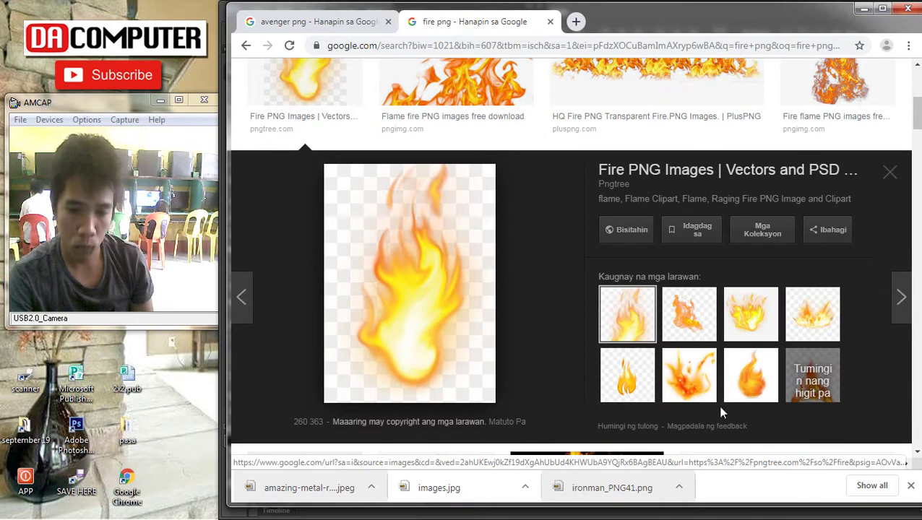
pyautogui.click(749, 329)
pyautogui.click(751, 381)
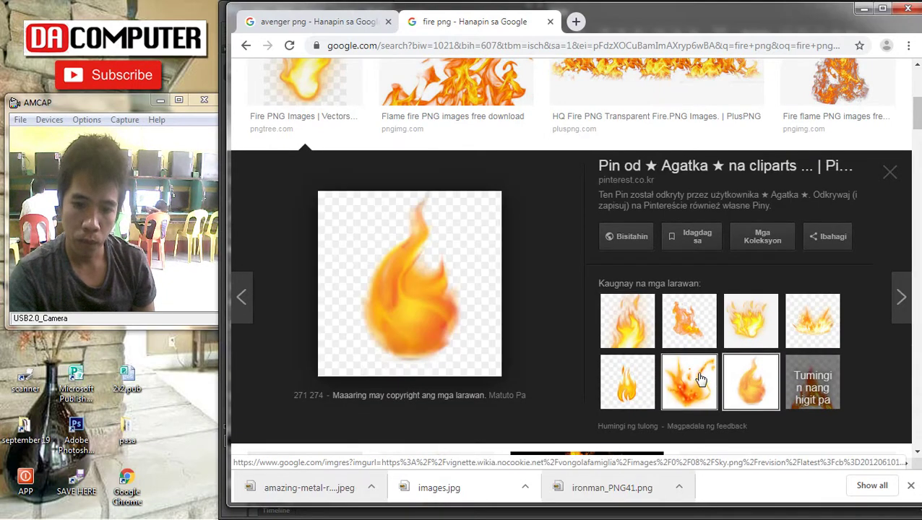
pyautogui.click(626, 382)
pyautogui.rightClick(443, 287)
pyautogui.click(683, 324)
pyautogui.scroll(4, 360, 365)
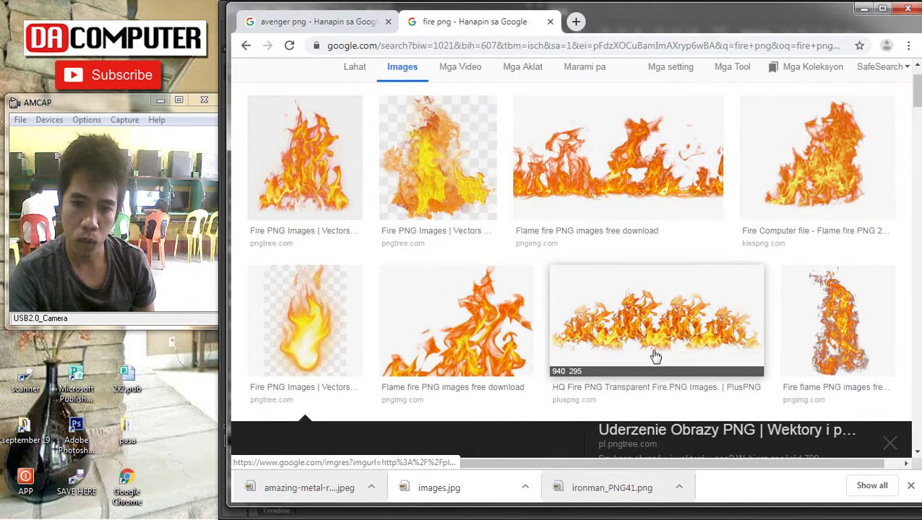
# Save the PngImg fire flame image with the transparent background as fire_PNG6014.png in the Downloads folder
pyautogui.click(831, 316)
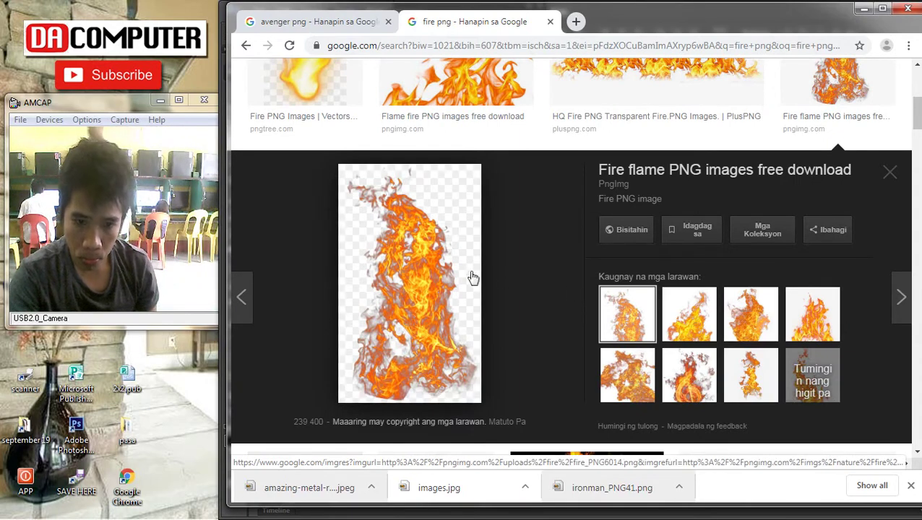
pyautogui.rightClick(436, 269)
pyautogui.click(497, 379)
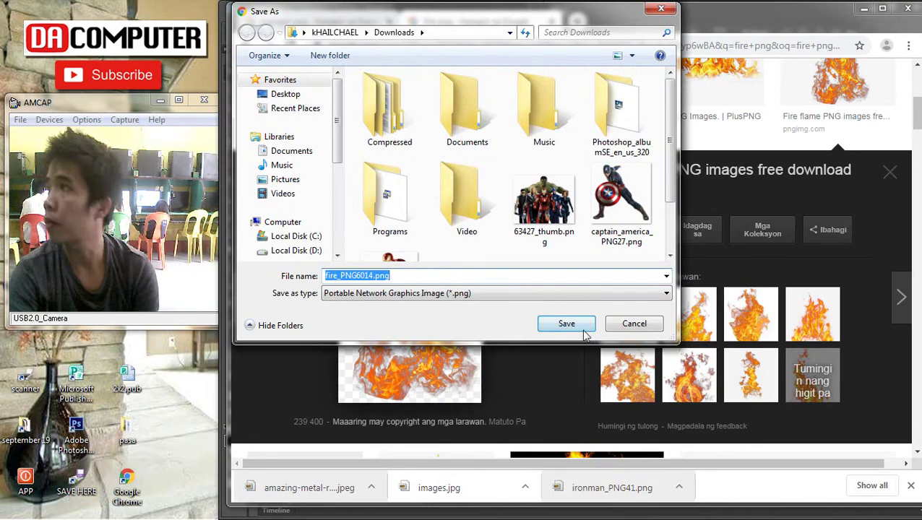
pyautogui.click(584, 329)
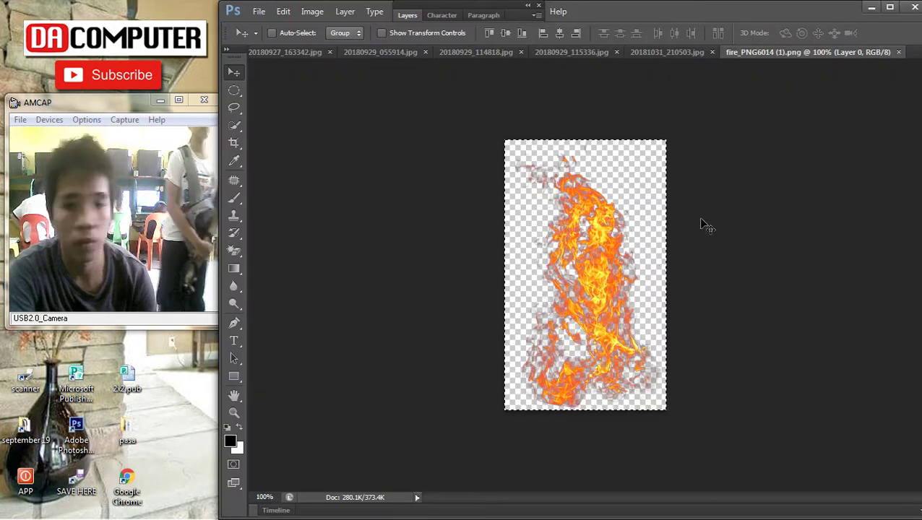
# In Photoshop, cut the flame from the fire image document and close 20180927_163342.jpg without saving its changes
pyautogui.hotkey('ctrl', 'x')
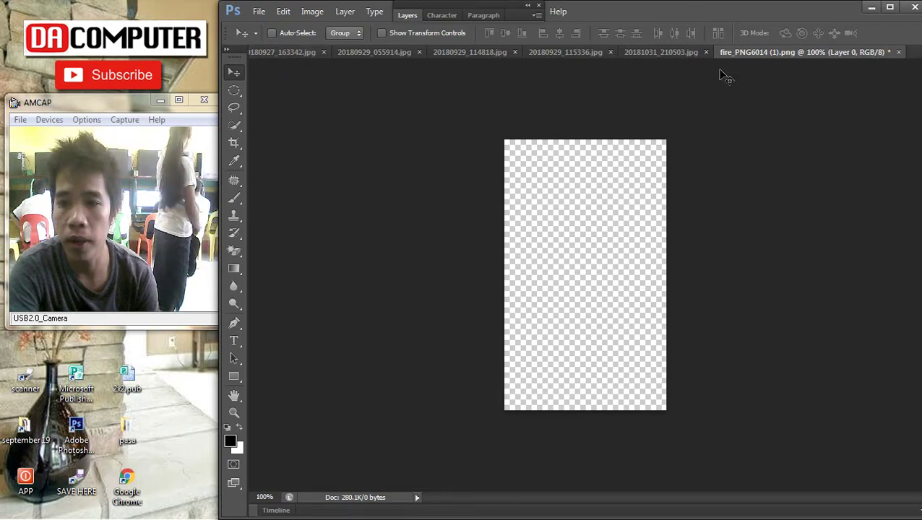
pyautogui.click(271, 55)
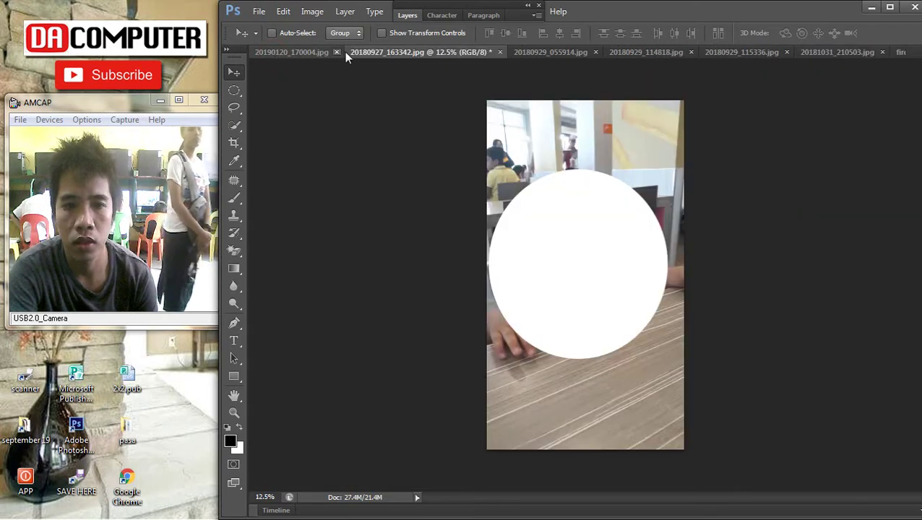
pyautogui.click(499, 52)
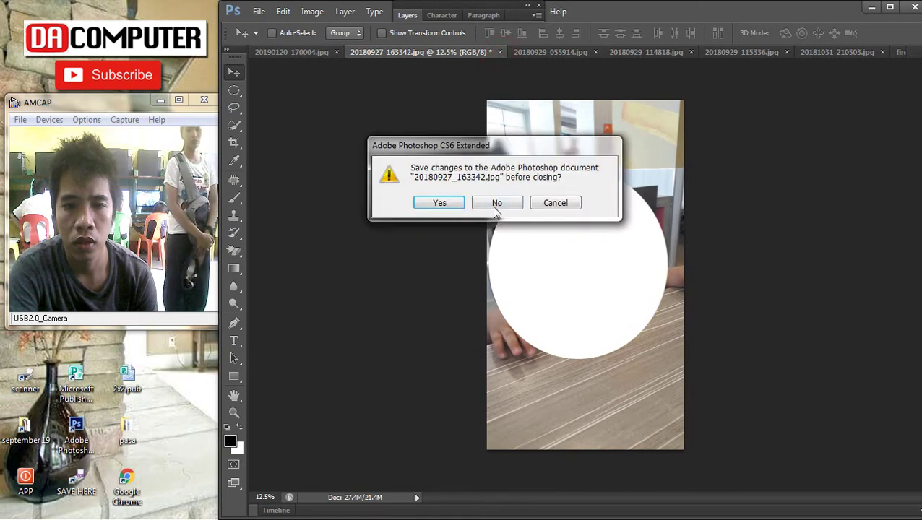
pyautogui.click(494, 201)
# Paste the flame into tarpaulin avenger layout.psd and transform it to fit the upper-left edge beside the large portrait
pyautogui.moveTo(860, 15); pyautogui.dragTo(837, 14)
pyautogui.click(902, 52)
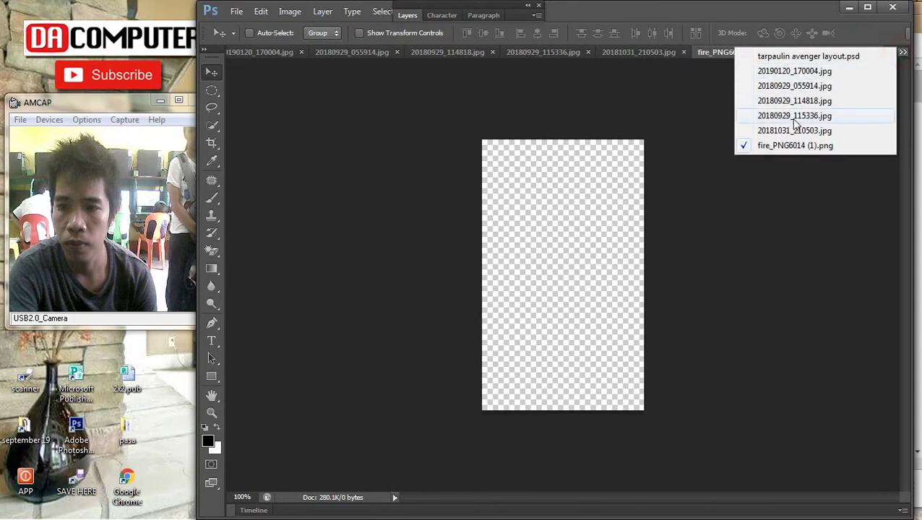
pyautogui.click(778, 56)
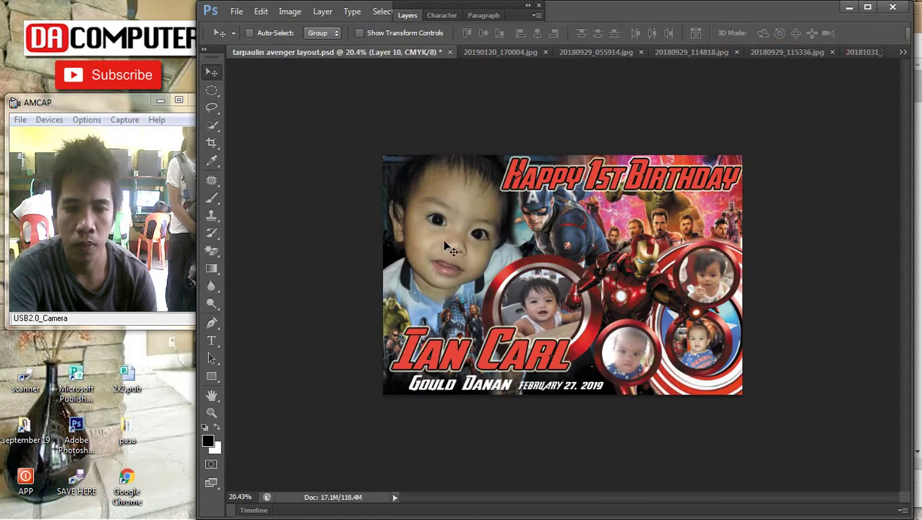
pyautogui.hotkey('ctrl', 'v')
pyautogui.moveTo(503, 244); pyautogui.dragTo(406, 246)
pyautogui.hotkey('ctrl', 't')
pyautogui.moveTo(429, 145); pyautogui.dragTo(431, 127)
pyautogui.press('Return')
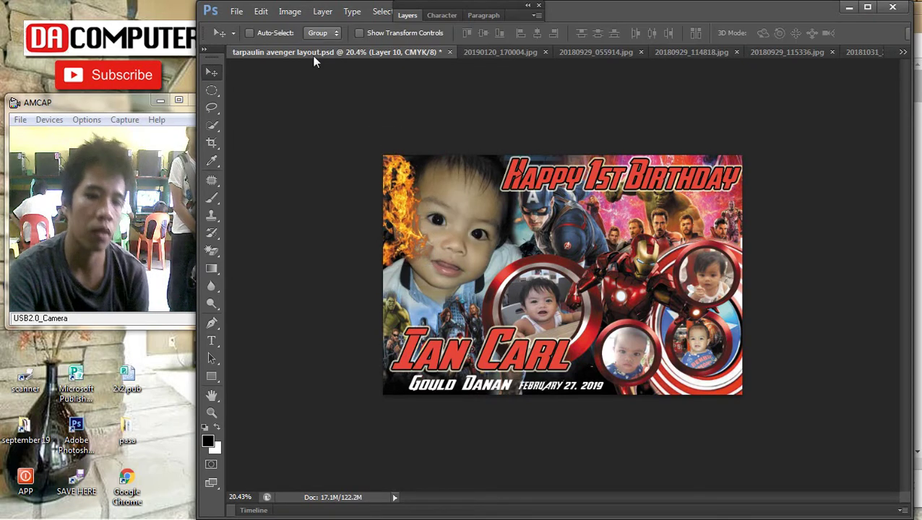
# Rearrange the fire layer in the stacking order so it sits behind the large baby portrait
pyautogui.click(322, 11)
pyautogui.click(338, 314)
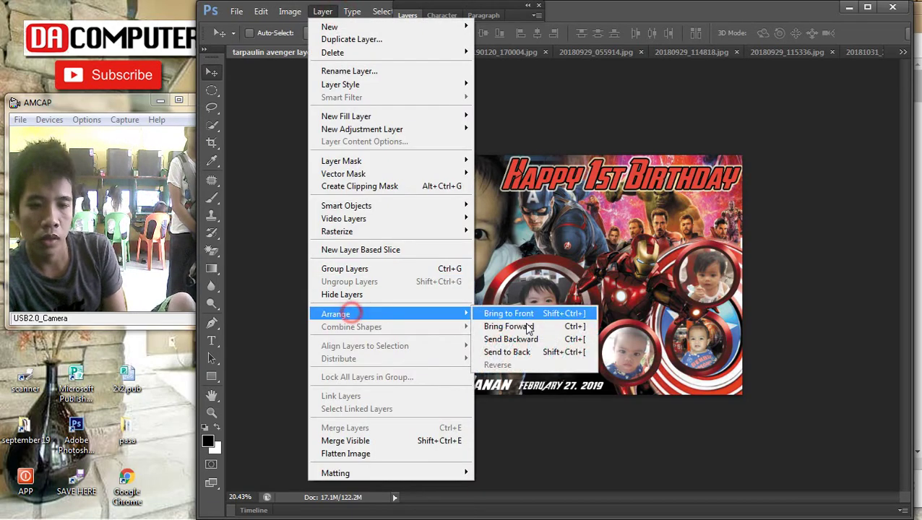
pyautogui.click(530, 329)
# Pick the layer at the layout's upper-left corner and replace the Magic Eraser with the standard Eraser tool
pyautogui.scroll(2, 428, 234)
pyautogui.rightClick(352, 140)
pyautogui.click(357, 149)
pyautogui.click(211, 250)
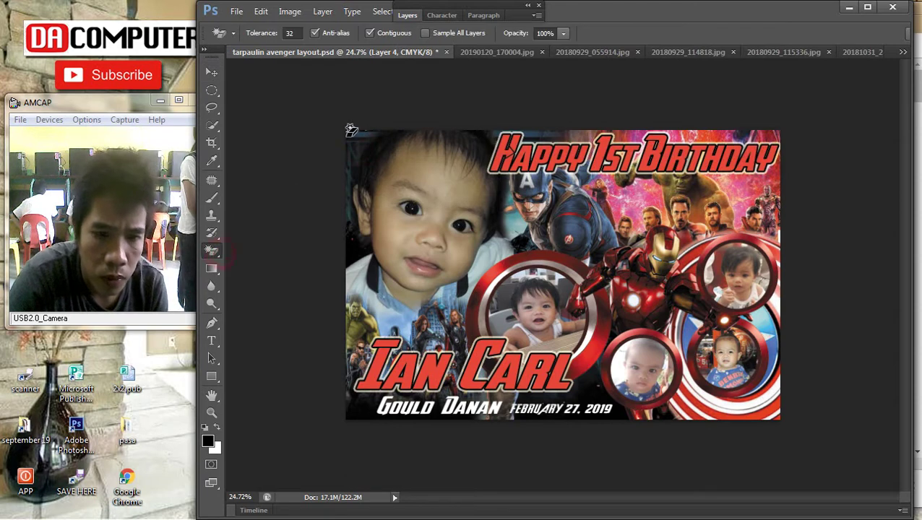
pyautogui.rightClick(212, 250)
pyautogui.click(251, 237)
pyautogui.rightClick(211, 250)
pyautogui.click(255, 249)
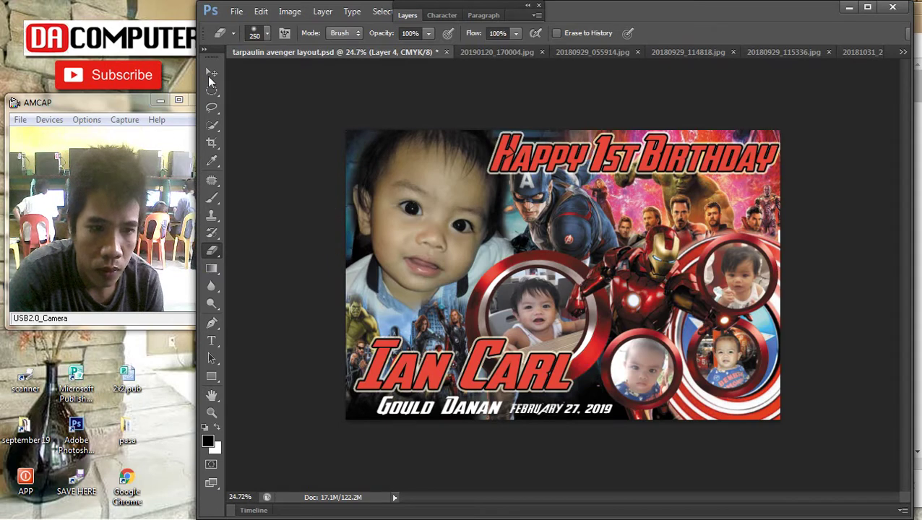
# Select Layer 1 and try to erase the dark area at its upper-left corner with the 250 px Eraser
pyautogui.click(211, 73)
pyautogui.rightClick(352, 141)
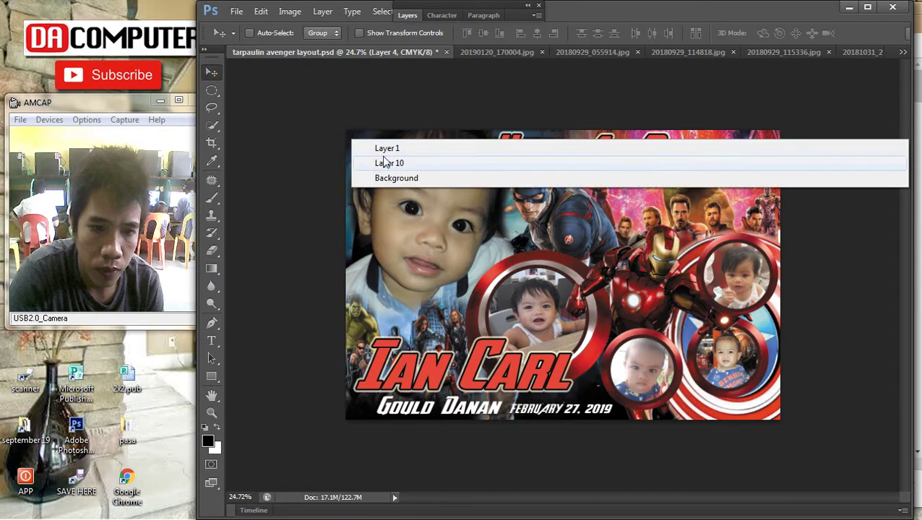
pyautogui.click(387, 148)
pyautogui.press('e')
pyautogui.click(374, 115)
pyautogui.press('Return')
pyautogui.click(212, 74)
pyautogui.rightClick(356, 143)
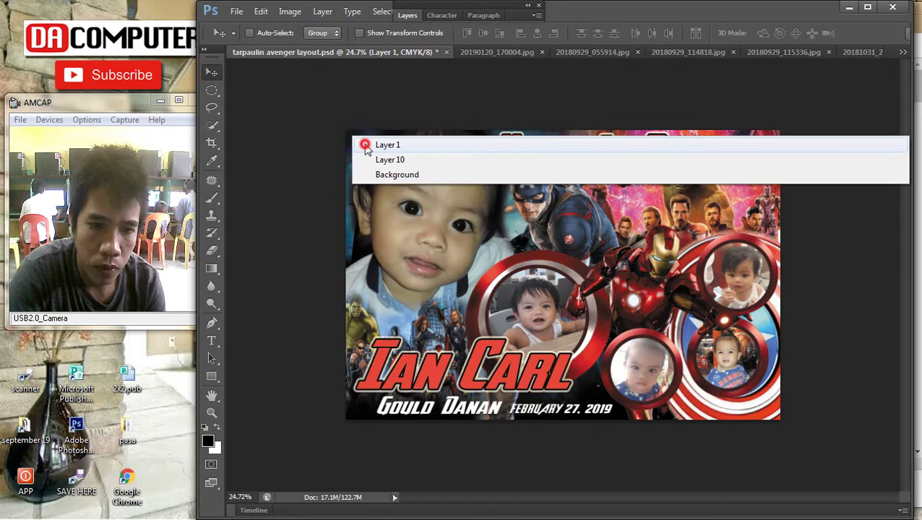
pyautogui.click(362, 146)
pyautogui.click(211, 250)
pyautogui.click(354, 148)
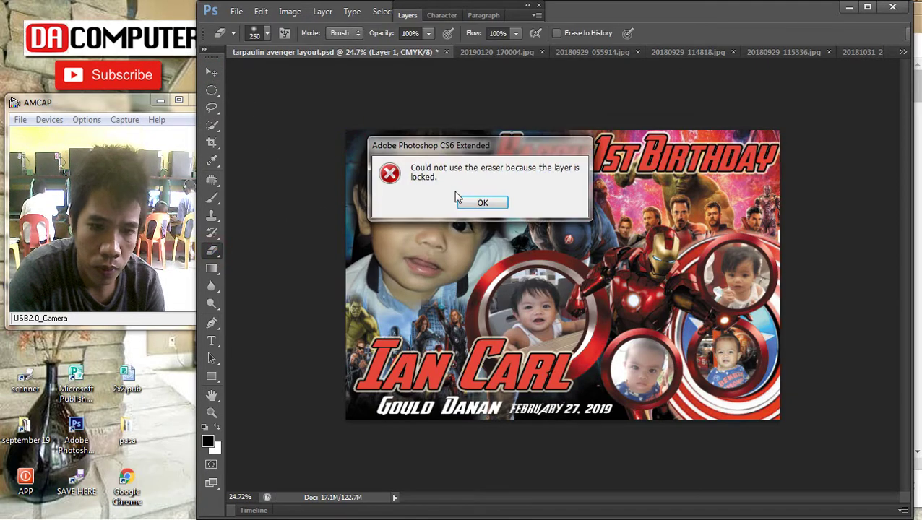
pyautogui.click(473, 200)
# Unlock Layer 1 so that it can be erased
pyautogui.click(408, 15)
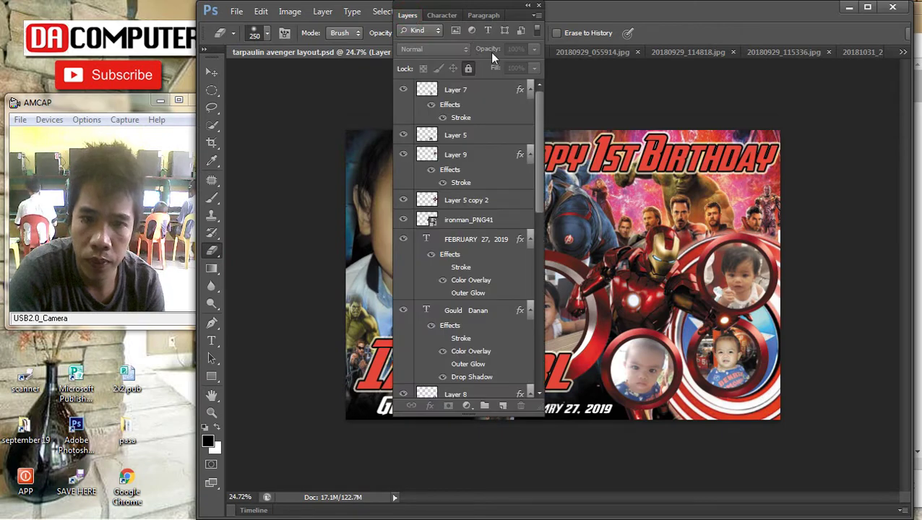
pyautogui.click(470, 70)
pyautogui.click(405, 15)
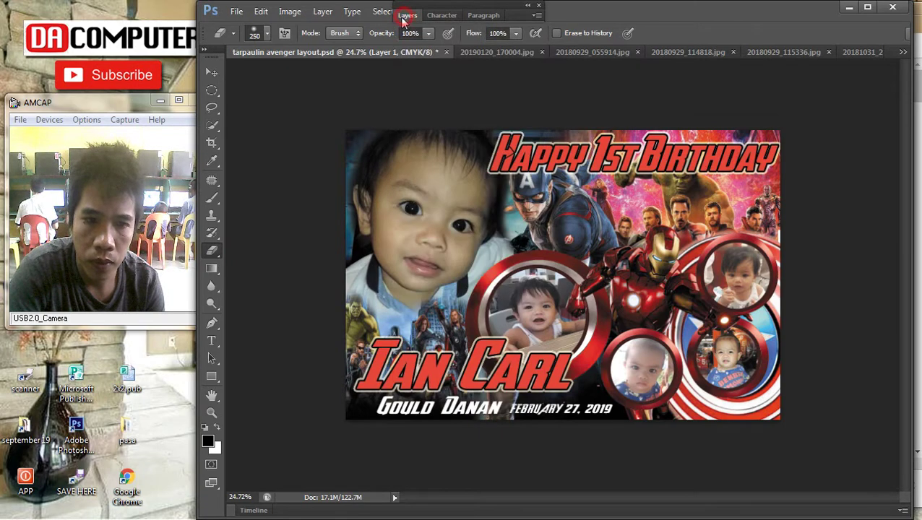
# Erase the dark background along the large baby photo's upper-left edge, and pick the flame layer underneath
pyautogui.moveTo(354, 144)
pyautogui.mouseDown()
pyautogui.moveTo(371, 127)
pyautogui.moveTo(344, 236)
pyautogui.moveTo(367, 127)
pyautogui.moveTo(339, 197)
pyautogui.mouseUp()
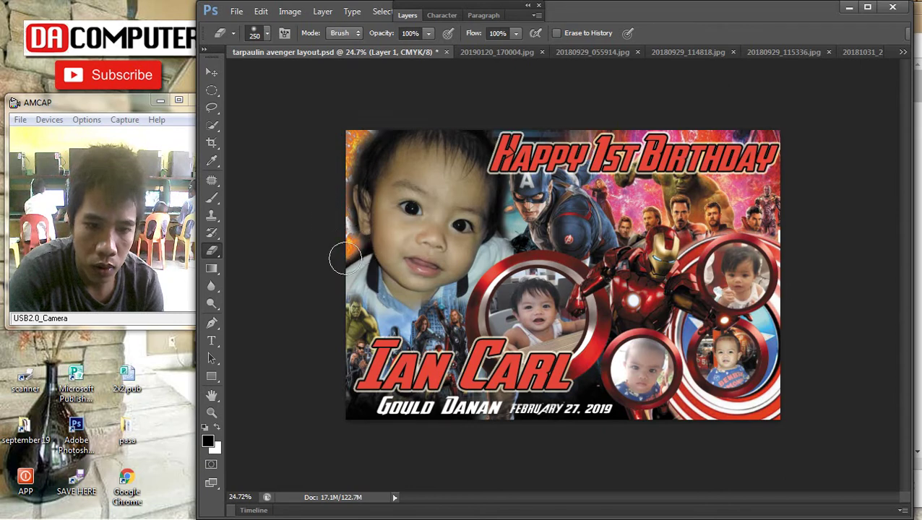
pyautogui.click(211, 72)
pyautogui.rightClick(353, 132)
pyautogui.click(364, 142)
pyautogui.moveTo(371, 130)
pyautogui.mouseDown()
pyautogui.moveTo(362, 127)
pyautogui.moveTo(371, 129)
pyautogui.mouseUp()
pyautogui.hotkey('ctrl', '-')
pyautogui.scroll(2, 481, 272)
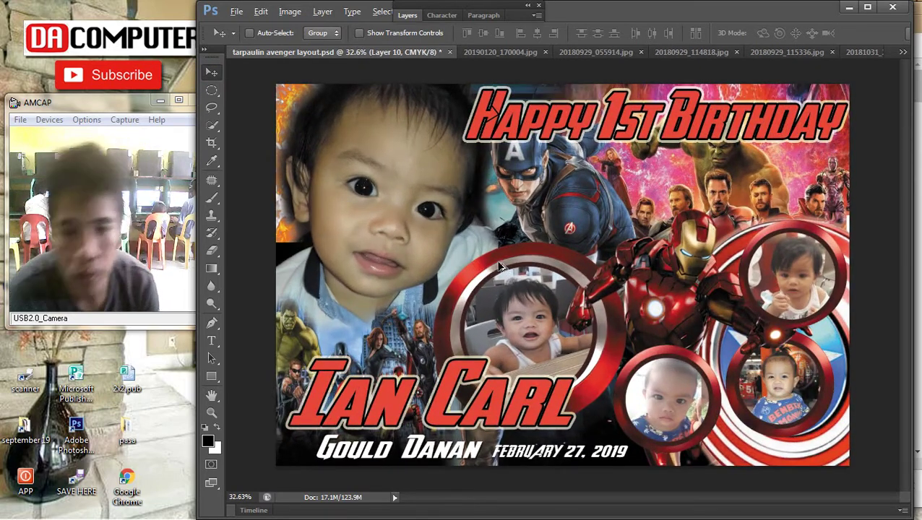
# Undo the flame layer's deletion and the background erasing, going back to the flames lying over the baby photo
pyautogui.press('Delete')
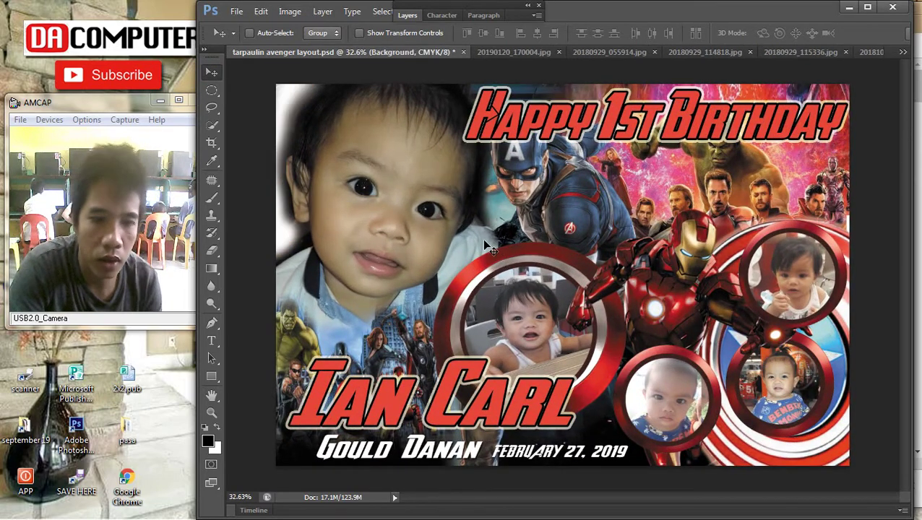
pyautogui.hotkey('ctrl', 'z')
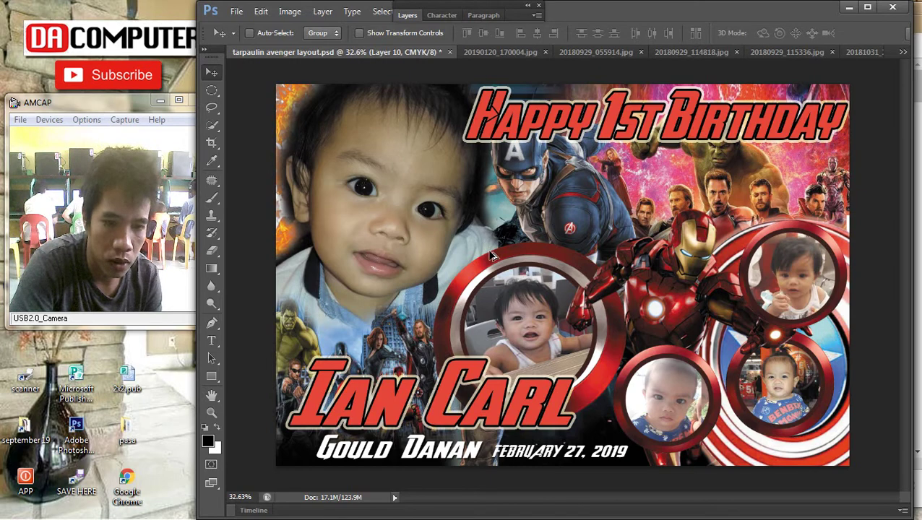
pyautogui.hotkey('ctrl', 'alt', 'z')
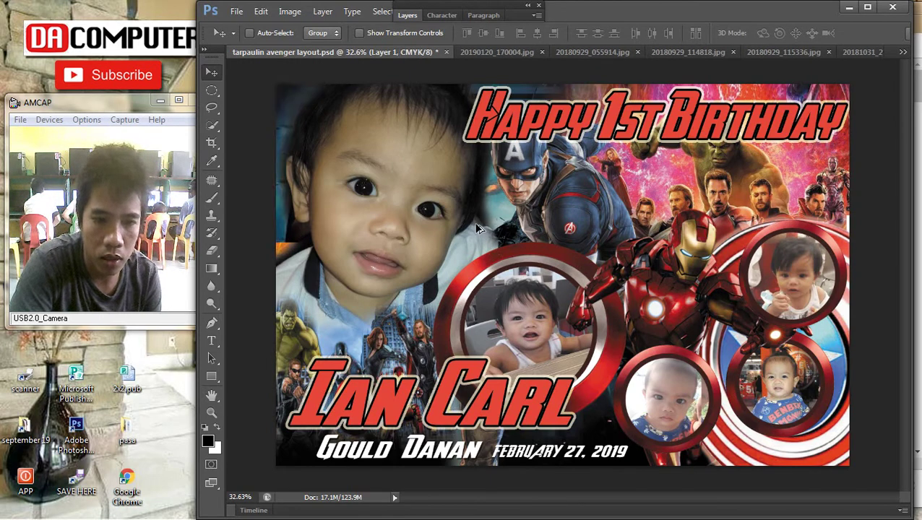
pyautogui.hotkey('ctrl', 'alt', 'z')
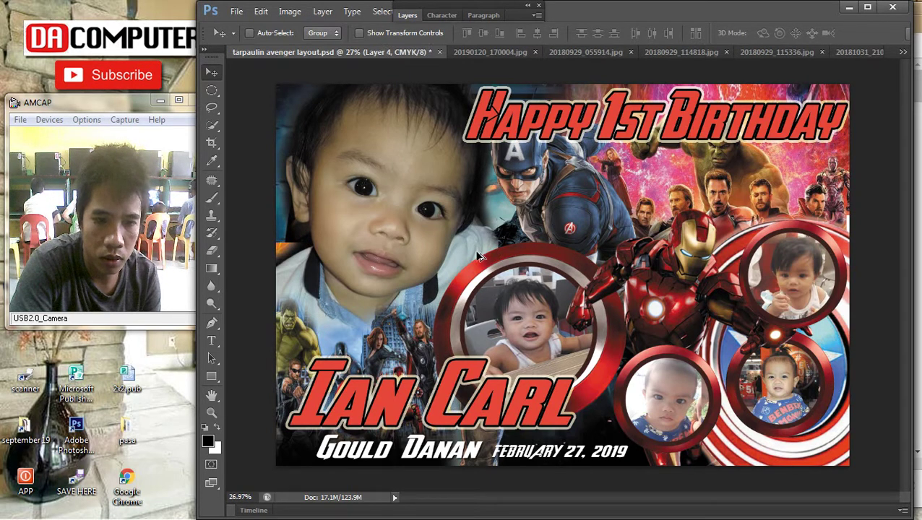
pyautogui.hotkey('ctrl', 'shift', 'z')
pyautogui.hotkey('ctrl', 'shift', 'z')
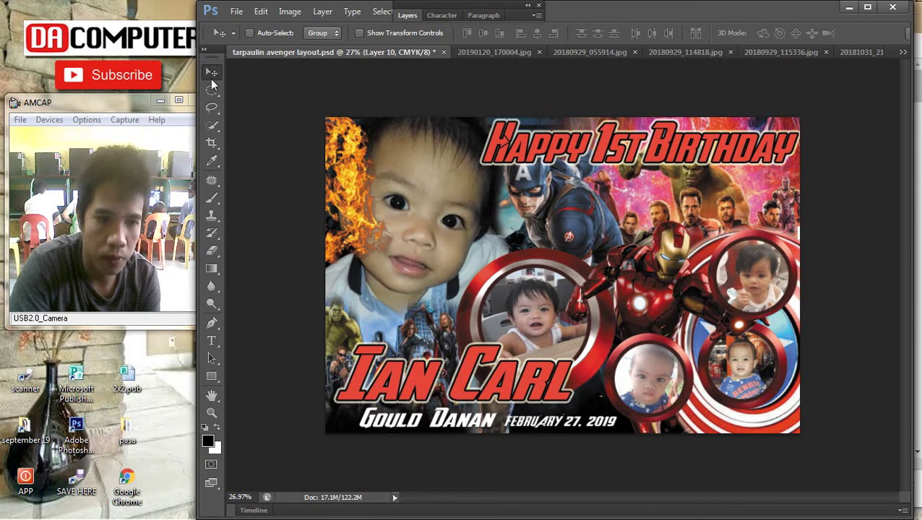
pyautogui.hotkey('ctrl', 'alt', 'z')
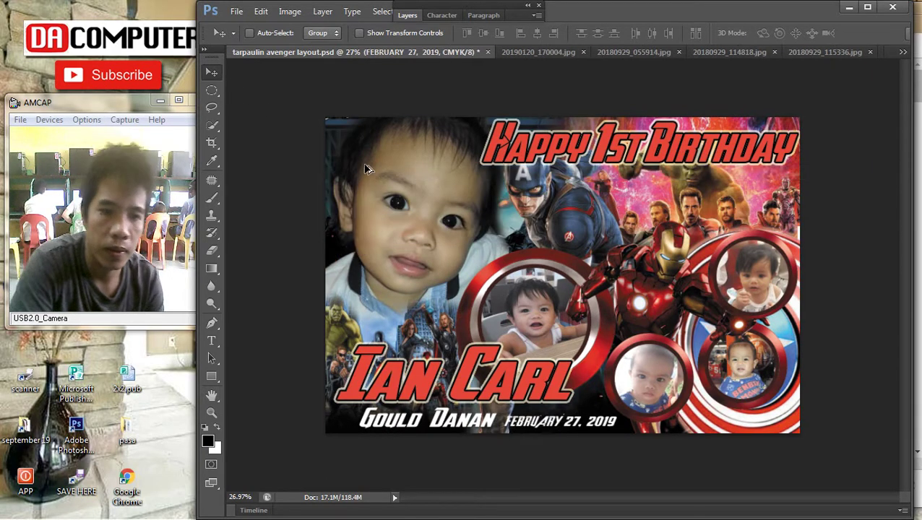
pyautogui.hotkey('ctrl', 'shift', 'z')
# Try to erase the flames over the baby's face with the 250 px eraser on Layer 3
pyautogui.rightClick(352, 168)
pyautogui.click(356, 170)
pyautogui.press('e')
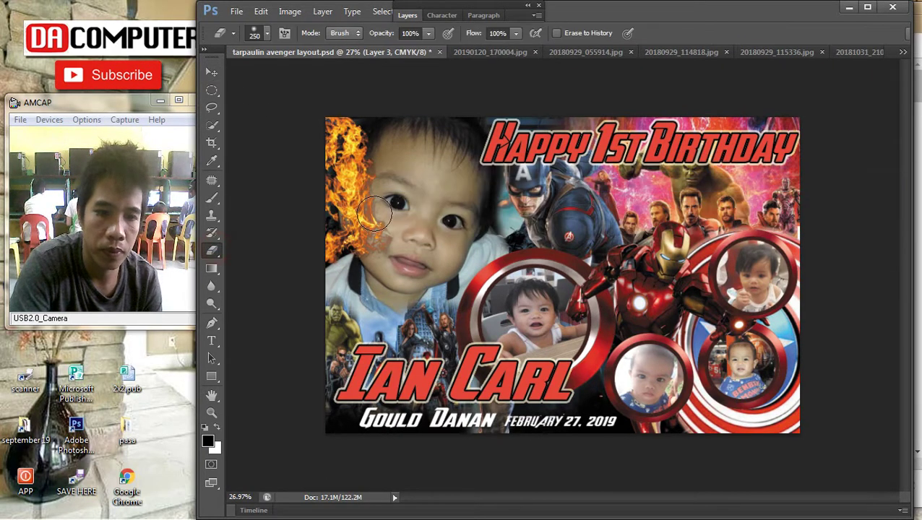
pyautogui.moveTo(375, 214); pyautogui.dragTo(366, 224)
pyautogui.hotkey('ctrl', 'alt', 'z')
# Select the flame layer and erase the flames covering the baby's face and hair
pyautogui.click(213, 73)
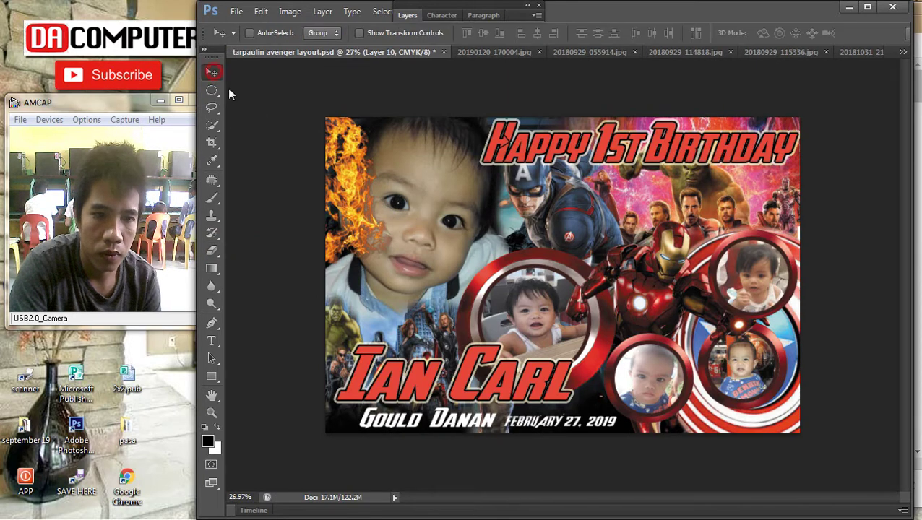
pyautogui.rightClick(351, 131)
pyautogui.click(367, 139)
pyautogui.click(213, 251)
pyautogui.moveTo(350, 180)
pyautogui.mouseDown()
pyautogui.moveTo(352, 248)
pyautogui.moveTo(365, 156)
pyautogui.moveTo(383, 148)
pyautogui.moveTo(383, 260)
pyautogui.moveTo(352, 207)
pyautogui.moveTo(347, 173)
pyautogui.moveTo(365, 163)
pyautogui.moveTo(376, 115)
pyautogui.moveTo(391, 174)
pyautogui.mouseUp()
pyautogui.scroll(-2, 488, 355)
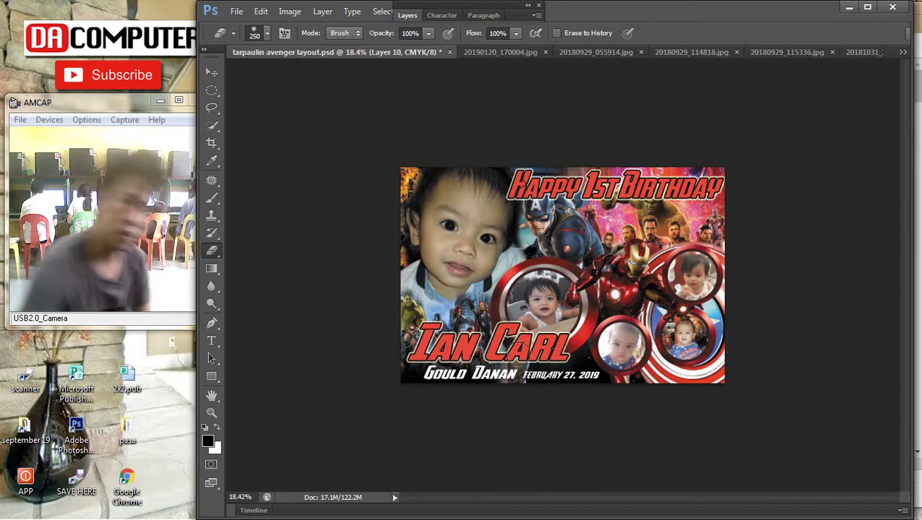
# Delete the flame layer from the birthday tarpaulin
pyautogui.click(213, 73)
pyautogui.press('Delete')
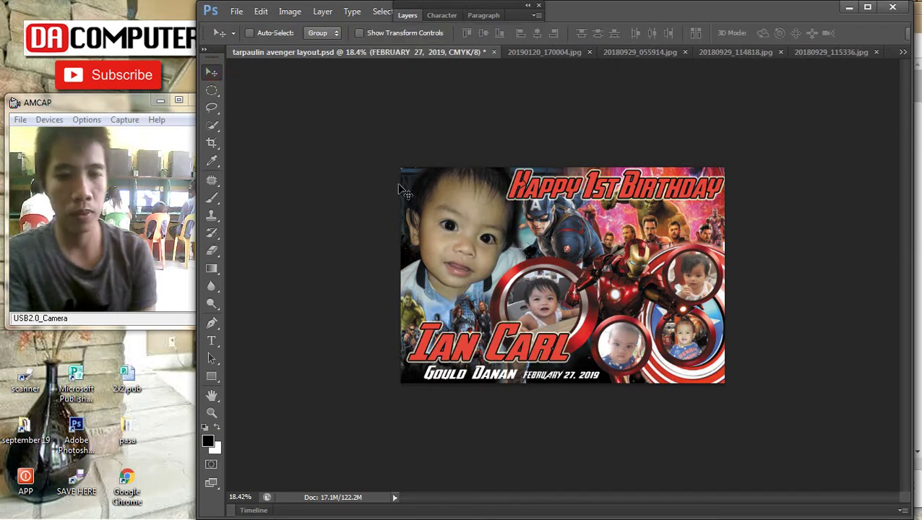
pyautogui.scroll(1, 422, 232)
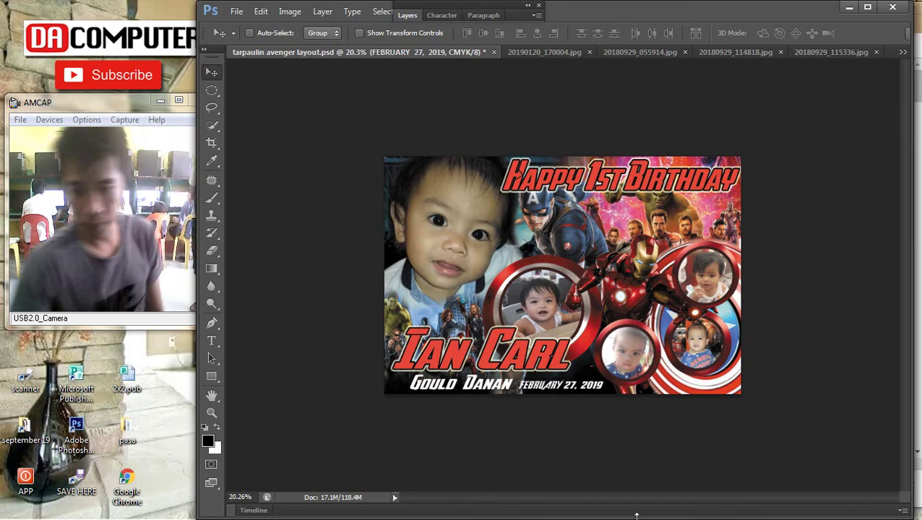
# Switch to BRUSURE front.psd and look over its All About Us and Facilities & Services columns
pyautogui.click(891, 445)
pyautogui.click(716, 445)
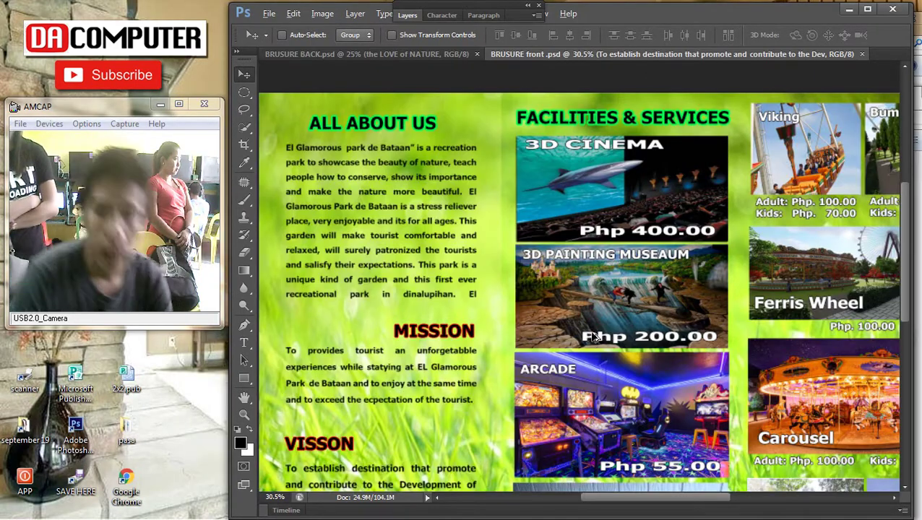
pyautogui.scroll(-4, 587, 334)
pyautogui.scroll(7, 538, 289)
pyautogui.scroll(-4, 434, 229)
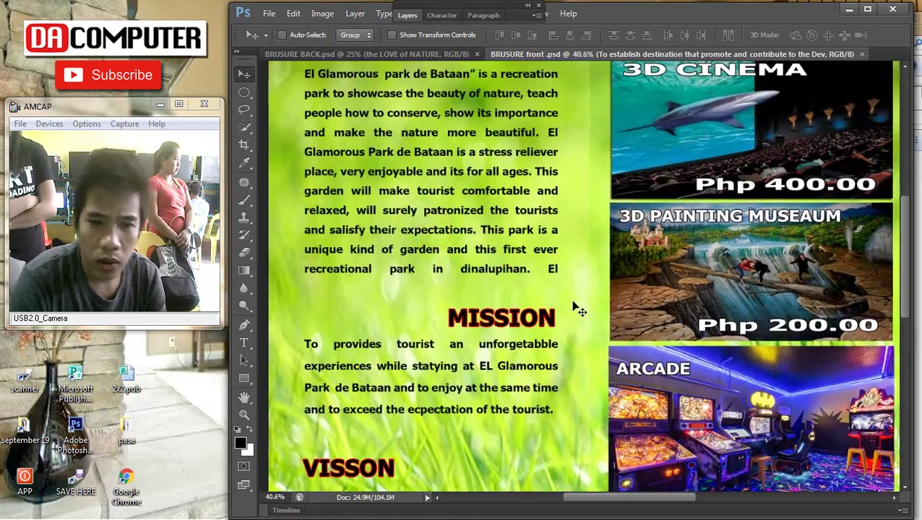
pyautogui.scroll(2, 623, 199)
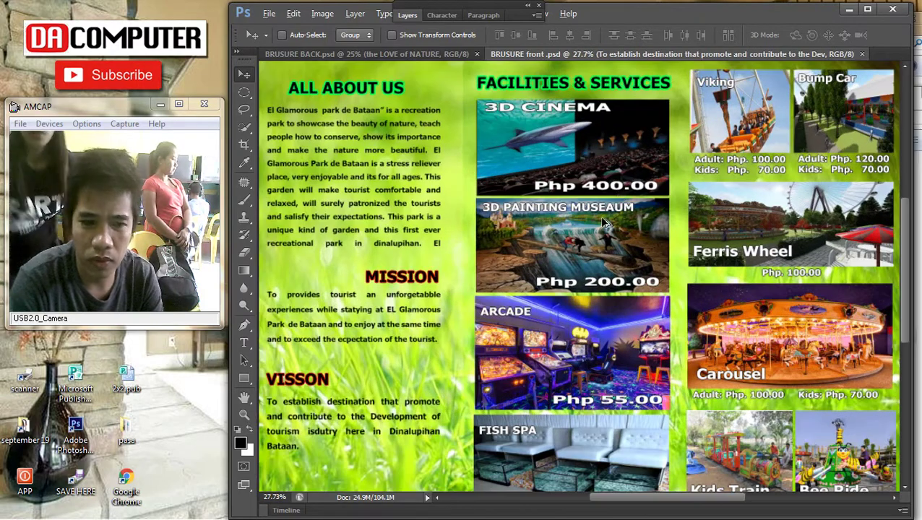
pyautogui.scroll(1, 426, 216)
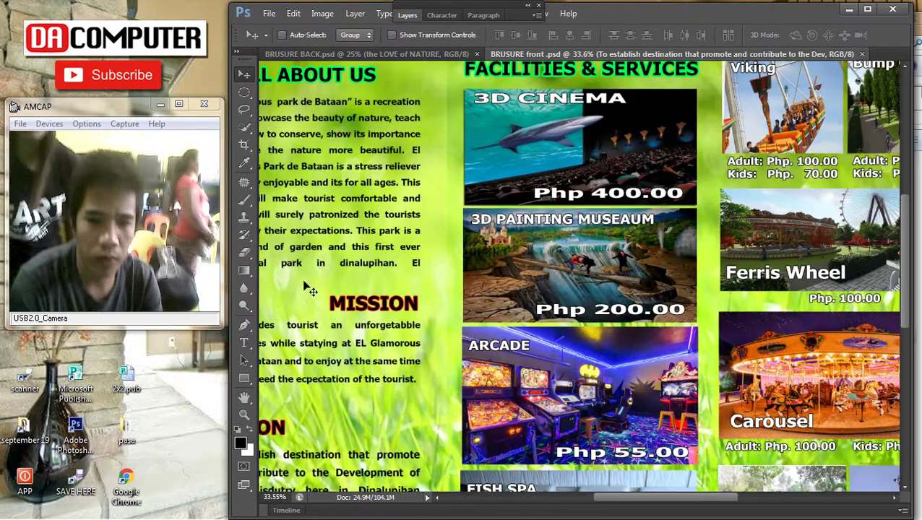
# Change the cinema photo's title to 4D CINEMA
pyautogui.click(244, 342)
pyautogui.scroll(2, 497, 119)
pyautogui.scroll(1, 497, 119)
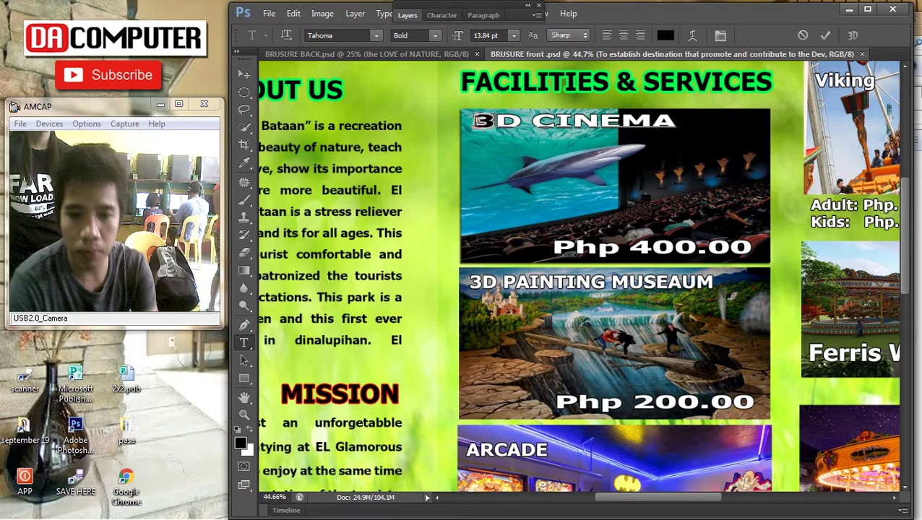
pyautogui.click(474, 122)
pyautogui.click(244, 75)
pyautogui.scroll(-1, 636, 286)
pyautogui.scroll(1, 641, 295)
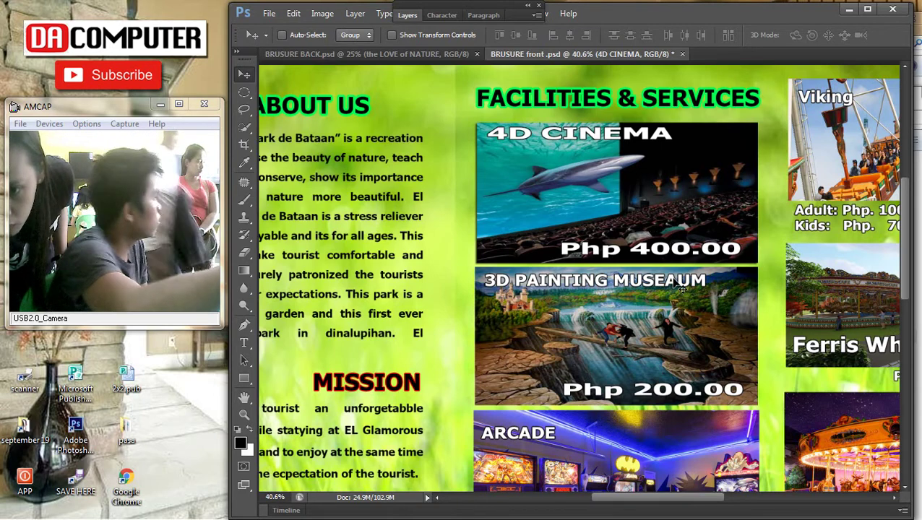
# Correct the spelling of the painting museum photo's title to 3D PAINTING MUSEUM
pyautogui.click(246, 345)
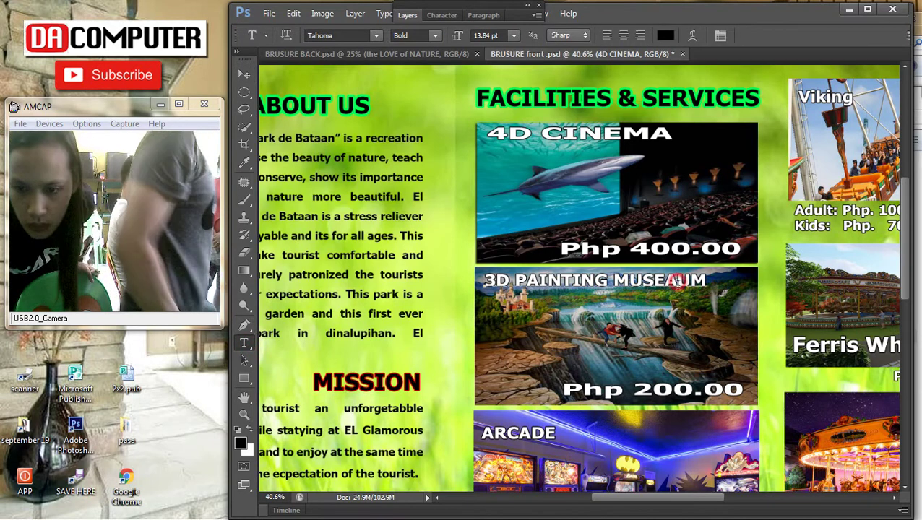
pyautogui.click(677, 282)
pyautogui.press('BackSpace')
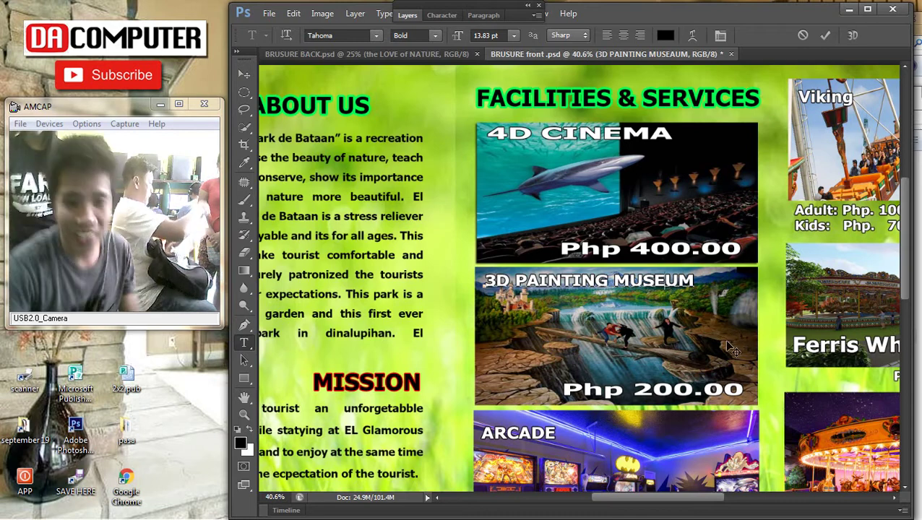
pyautogui.scroll(-1, 659, 289)
pyautogui.hscroll(-1, 506, 251)
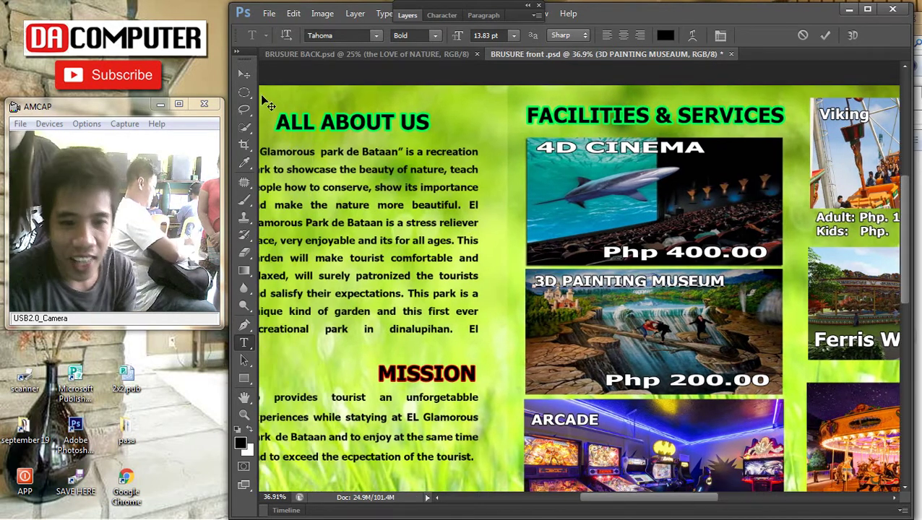
pyautogui.click(244, 73)
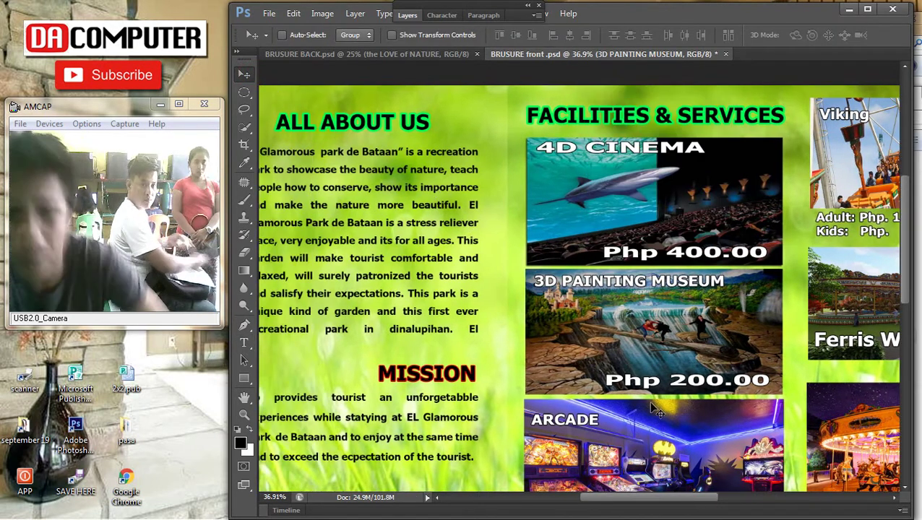
# Change the price on the arcade photo to Php 5.00
pyautogui.scroll(-3, 656, 410)
pyautogui.scroll(2, 636, 300)
pyautogui.scroll(-1, 636, 300)
pyautogui.click(244, 342)
pyautogui.scroll(1, 573, 327)
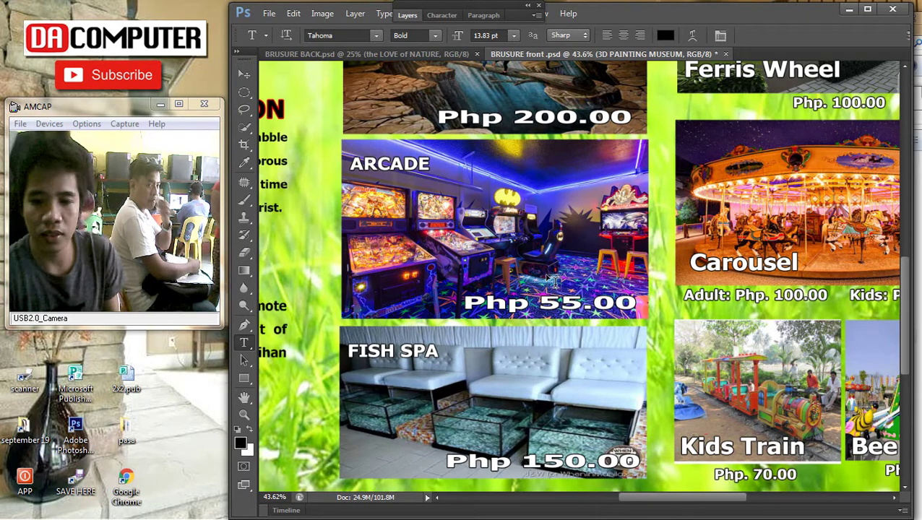
pyautogui.scroll(-1, 480, 260)
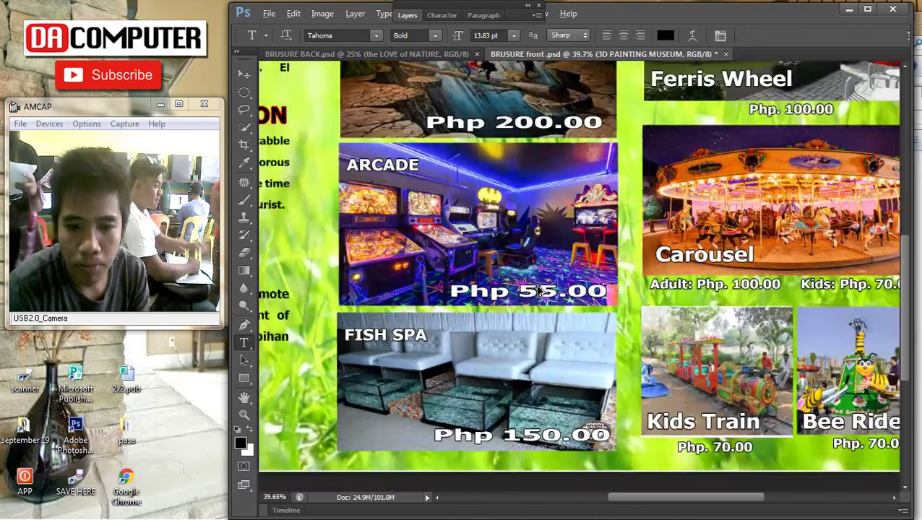
pyautogui.scroll(5, 536, 290)
pyautogui.click(546, 298)
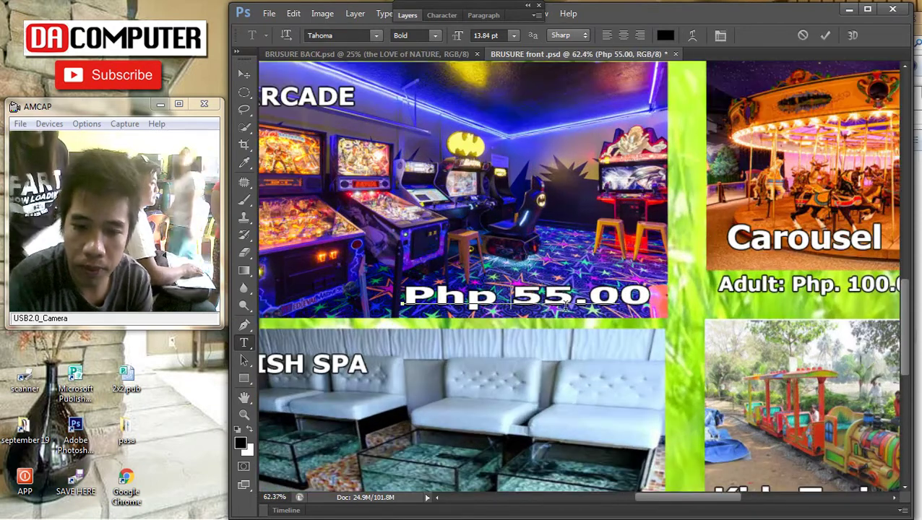
pyautogui.press('BackSpace')
pyautogui.write('5')
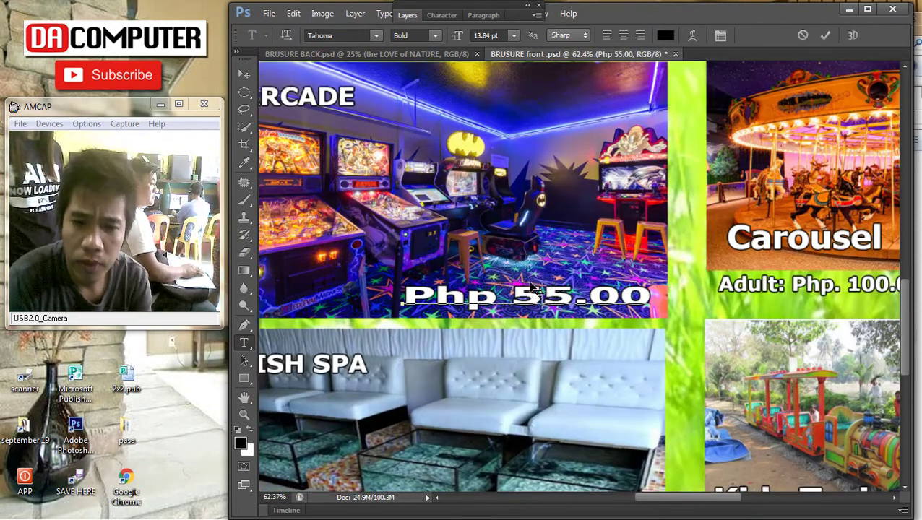
pyautogui.press('BackSpace')
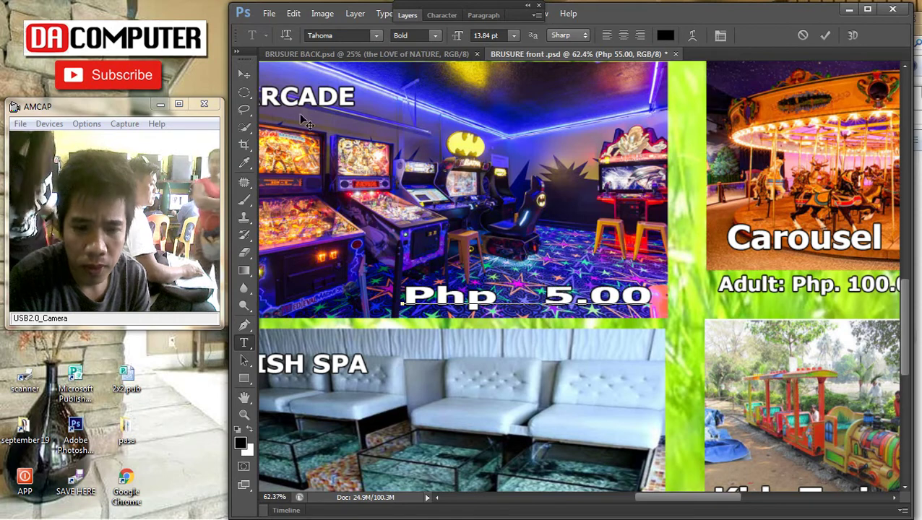
pyautogui.click(245, 75)
# Remove the extra spaces before 5.00 in the arcade price and shift the text left within the photo
pyautogui.scroll(-4, 515, 202)
pyautogui.scroll(3, 554, 273)
pyautogui.scroll(1, 554, 273)
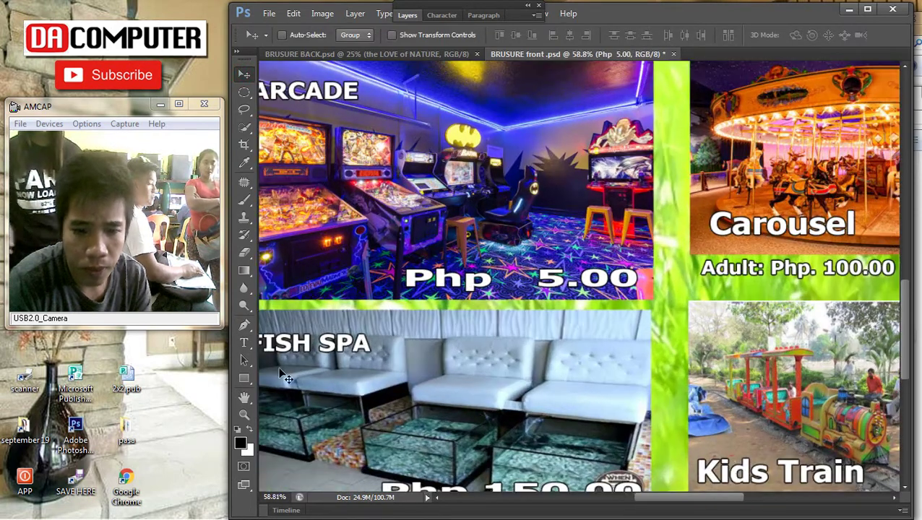
pyautogui.click(245, 343)
pyautogui.click(535, 275)
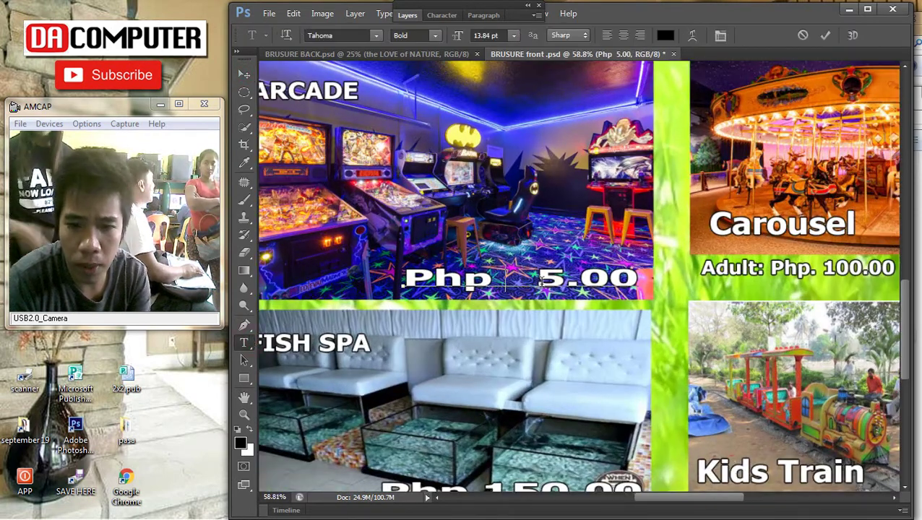
pyautogui.press('Delete')
pyautogui.press('Delete')
pyautogui.moveTo(570, 383); pyautogui.dragTo(512, 371)
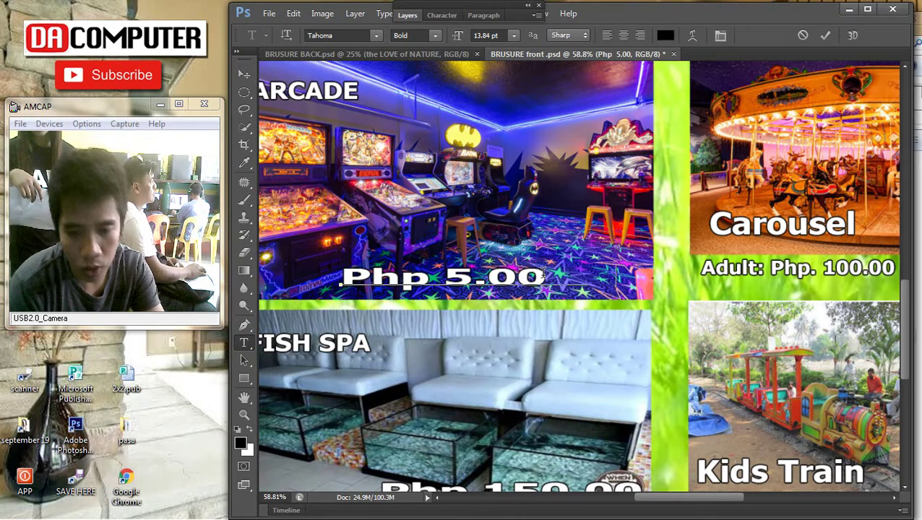
# Append "per token" to the arcade price and narrow the text to fit inside the arcade photo
pyautogui.write('per')
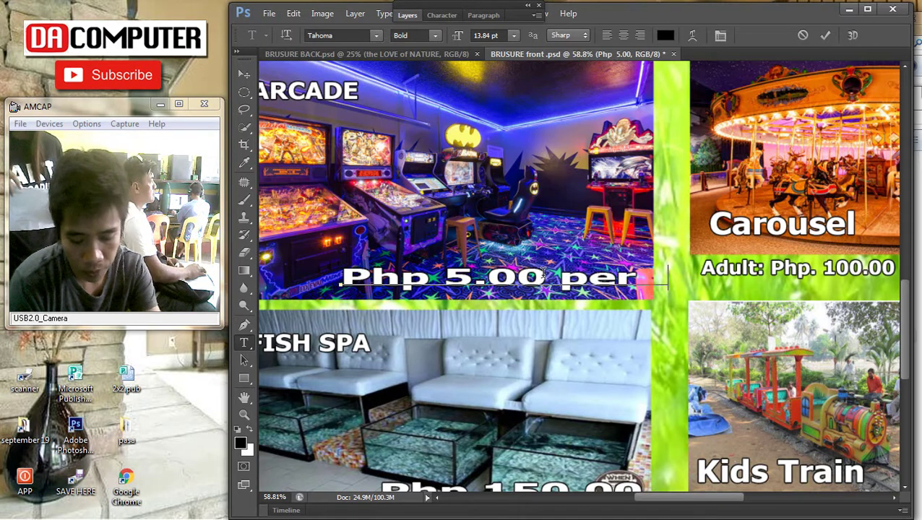
pyautogui.write(' token')
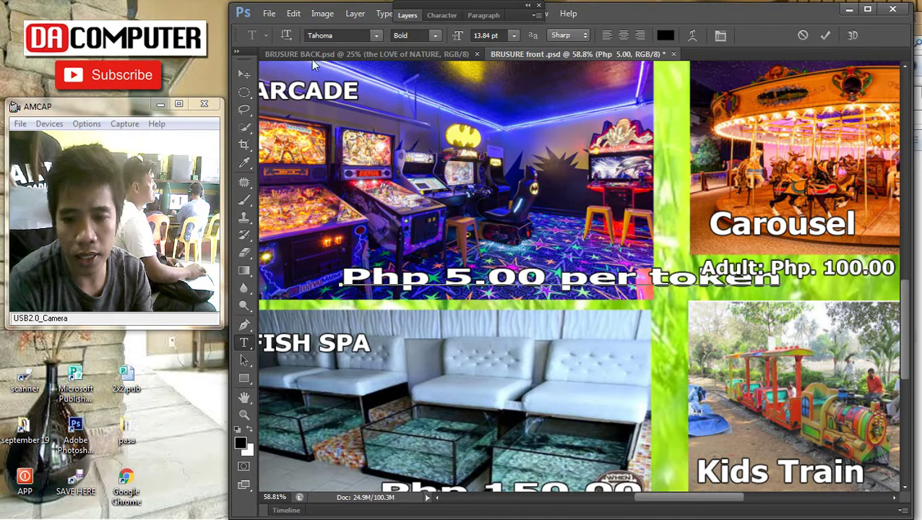
pyautogui.click(243, 74)
pyautogui.hotkey('ctrl', 't')
pyautogui.moveTo(781, 278); pyautogui.dragTo(654, 276)
pyautogui.press('Return')
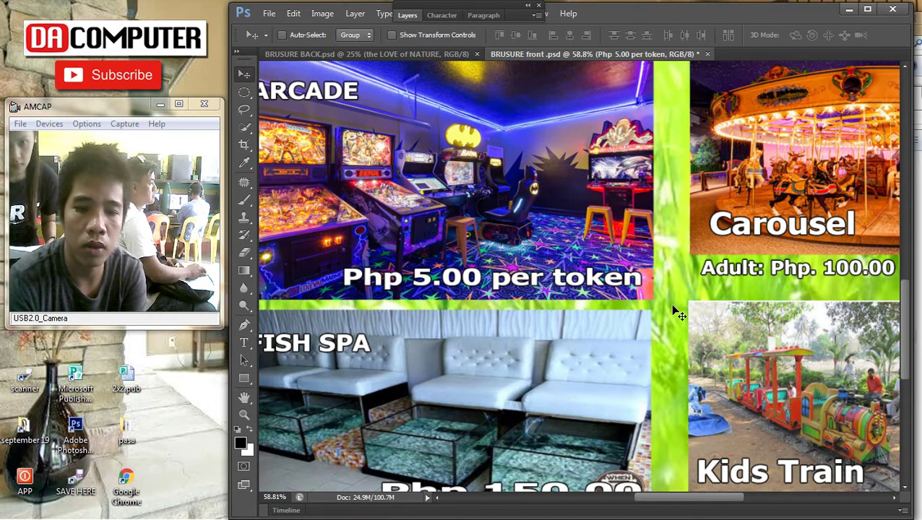
pyautogui.scroll(-3, 654, 278)
pyautogui.scroll(-3, 564, 239)
pyautogui.scroll(4, 556, 227)
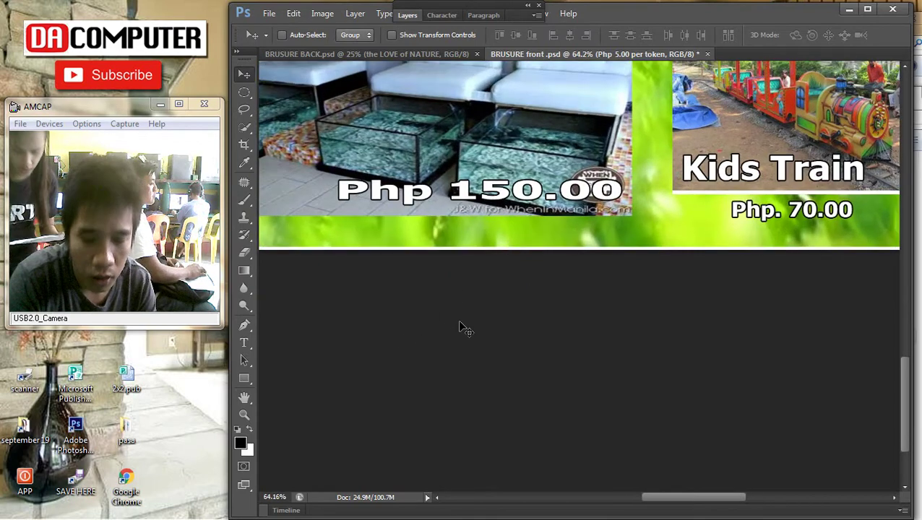
# Calculate 19 × 3 + 10 + 9 in Calculator, and close it
pyautogui.press('super')
pyautogui.write('calc')
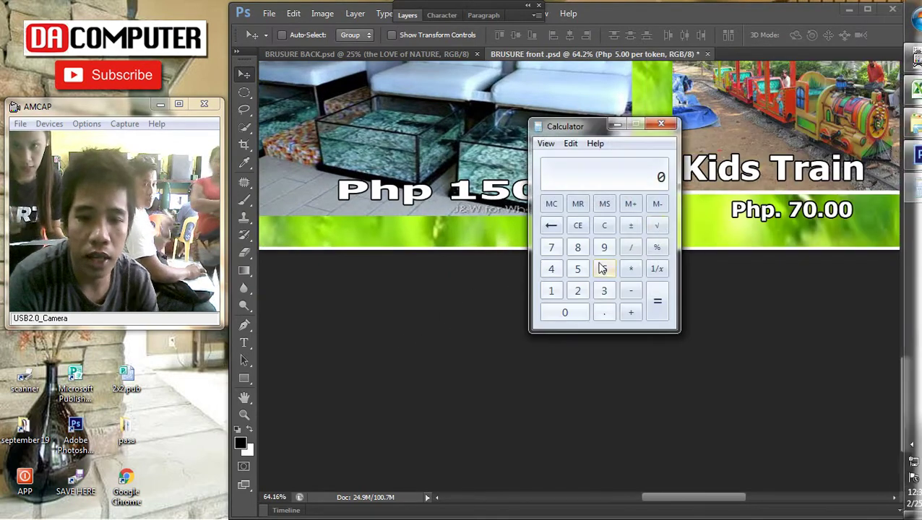
pyautogui.click(553, 290)
pyautogui.click(602, 247)
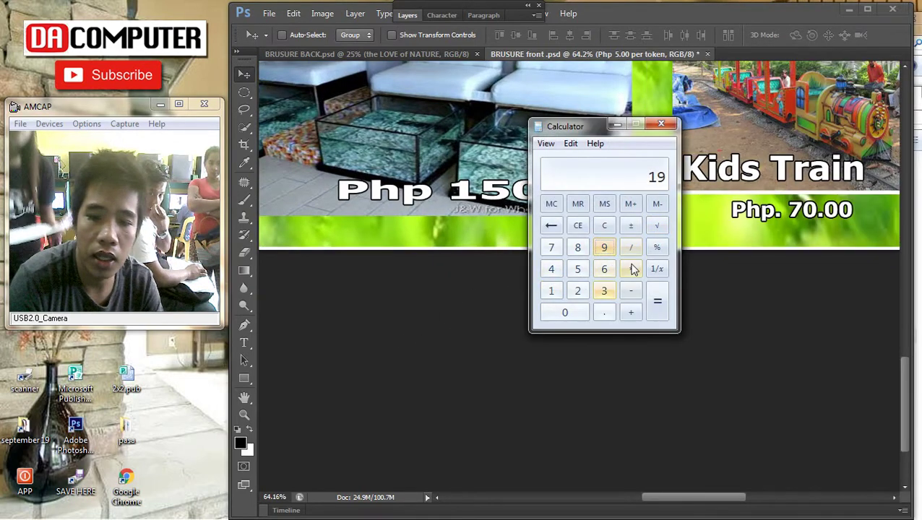
pyautogui.click(630, 269)
pyautogui.click(604, 290)
pyautogui.click(631, 312)
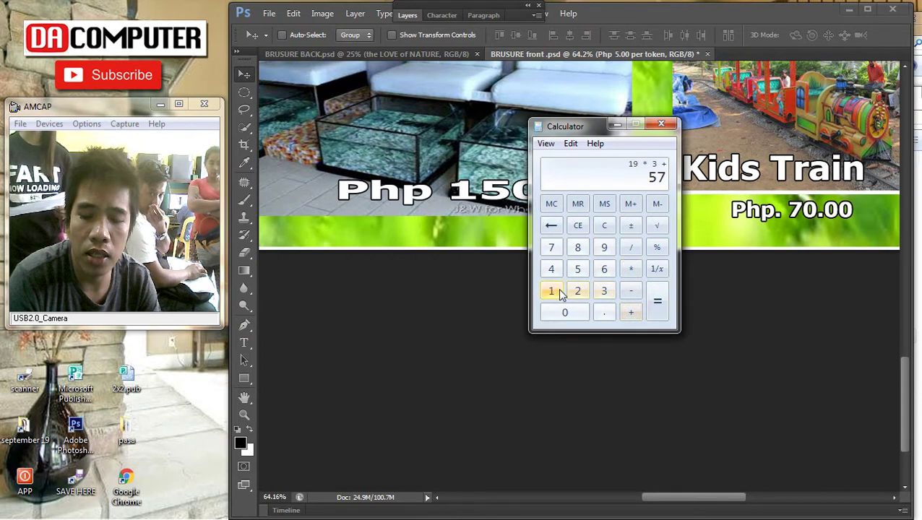
pyautogui.click(561, 292)
pyautogui.click(565, 312)
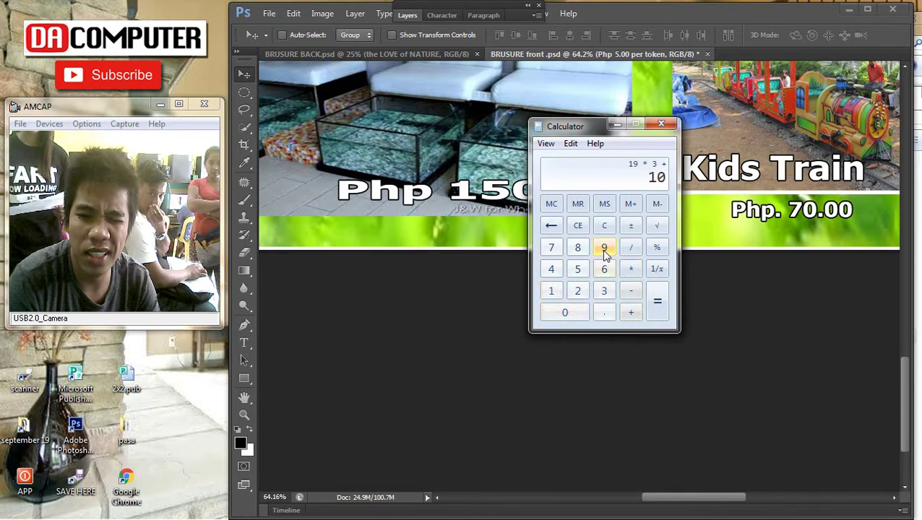
pyautogui.click(632, 312)
pyautogui.click(604, 247)
pyautogui.click(658, 302)
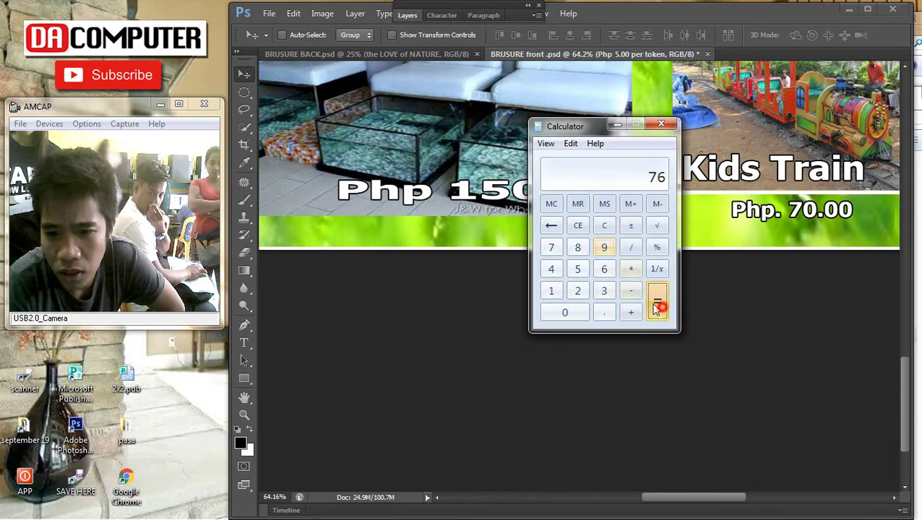
pyautogui.click(659, 123)
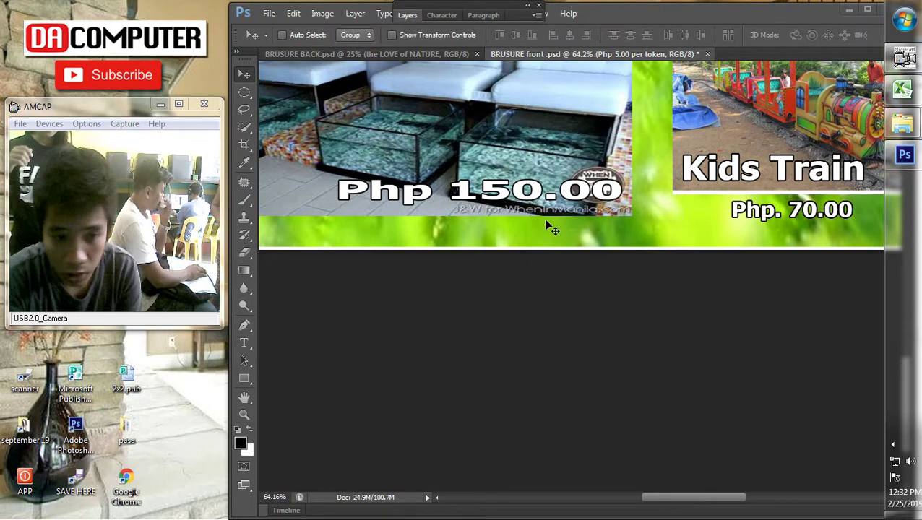
# Examine the ride photos, titles and prices in the brochure's third column, from Kids Train and Bee Ride up to Viking and Bump Car
pyautogui.scroll(-3, 608, 216)
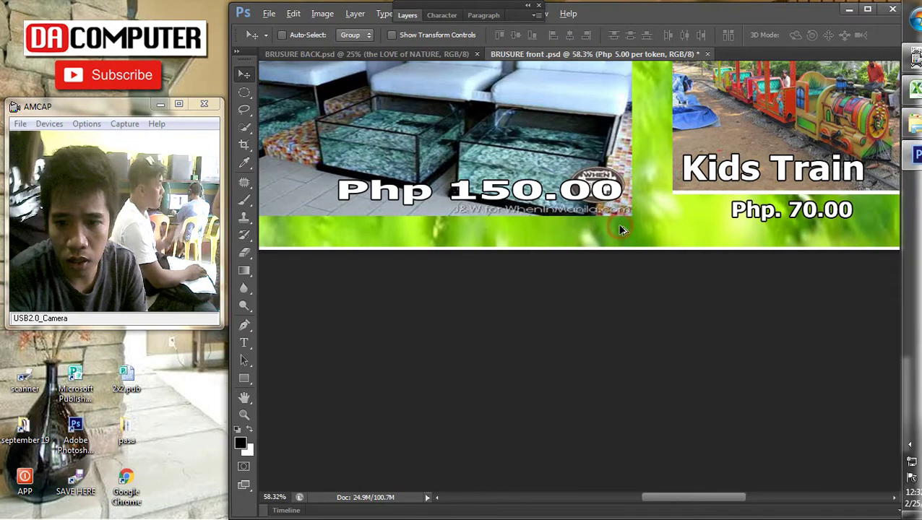
pyautogui.scroll(2, 711, 227)
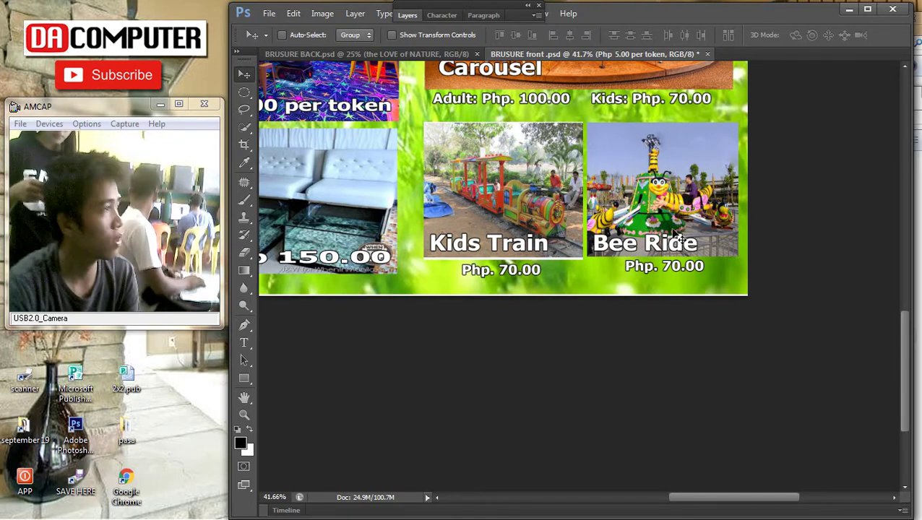
pyautogui.click(893, 440)
pyautogui.click(206, 379)
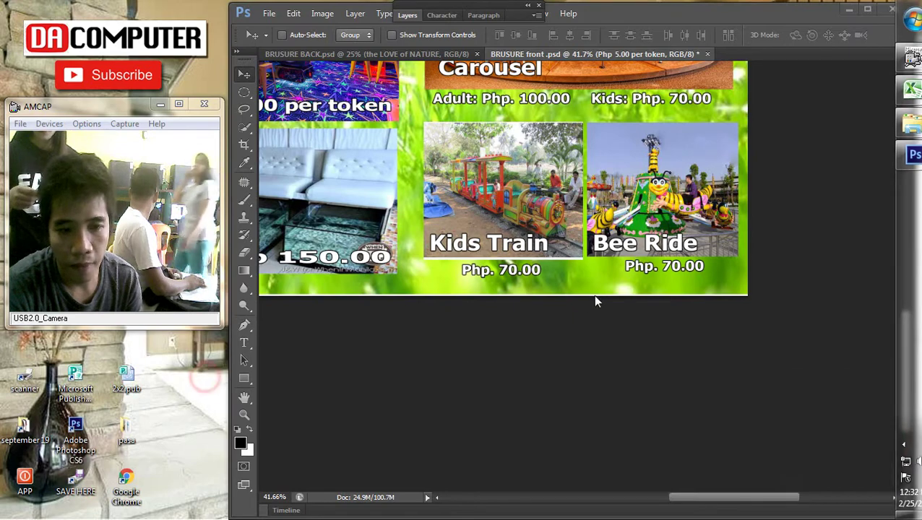
pyautogui.click(625, 276)
pyautogui.scroll(2, 600, 303)
pyautogui.scroll(1, 599, 306)
pyautogui.scroll(-1, 597, 304)
pyautogui.scroll(1, 597, 303)
pyautogui.moveTo(699, 272); pyautogui.dragTo(621, 290)
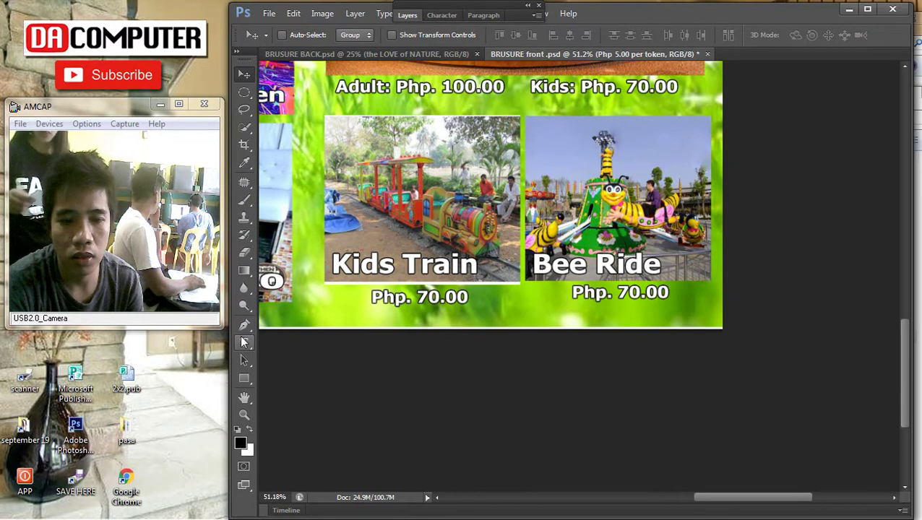
pyautogui.click(244, 343)
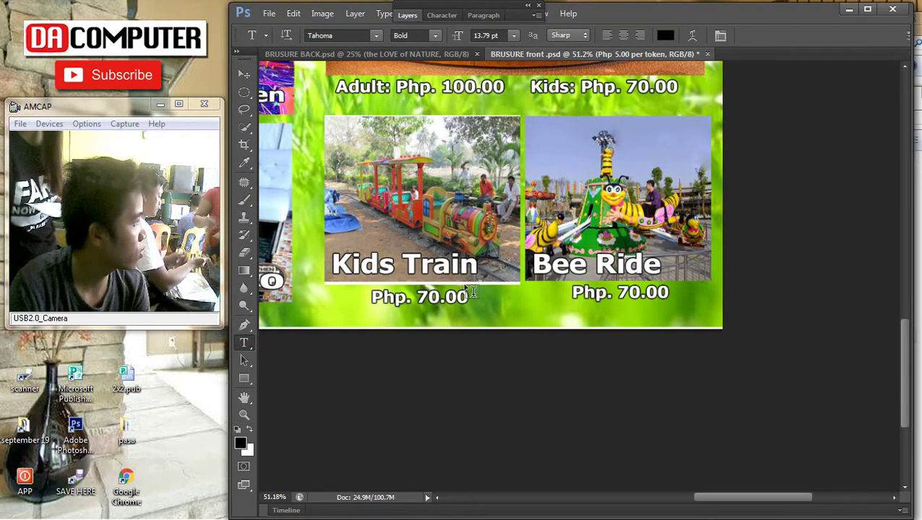
pyautogui.scroll(5, 471, 292)
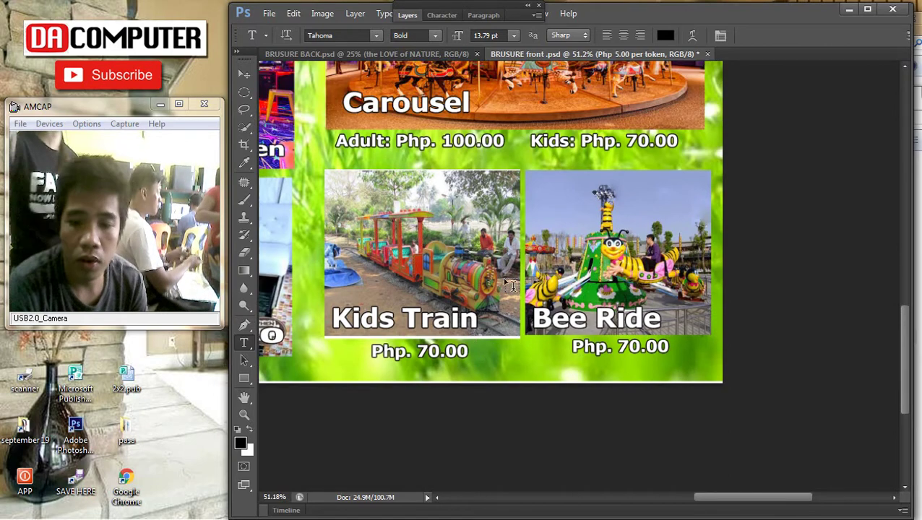
pyautogui.scroll(5, 591, 369)
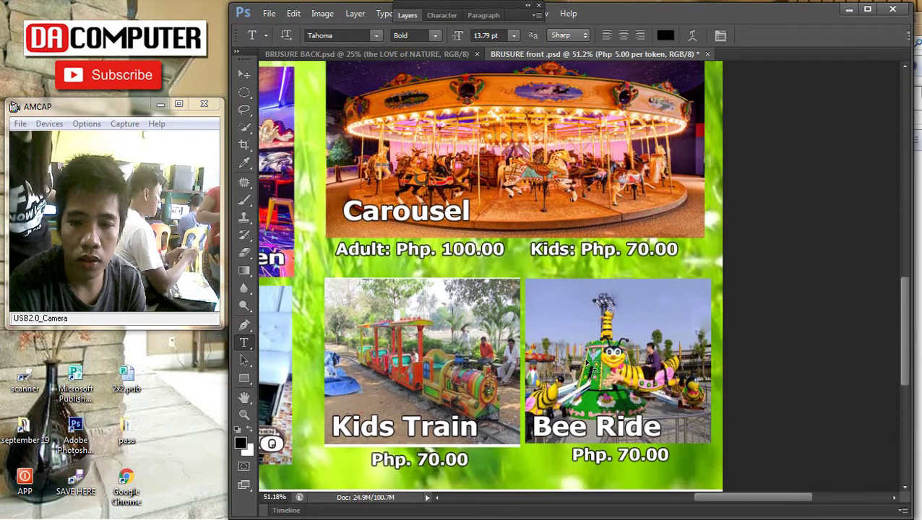
pyautogui.scroll(6, 591, 367)
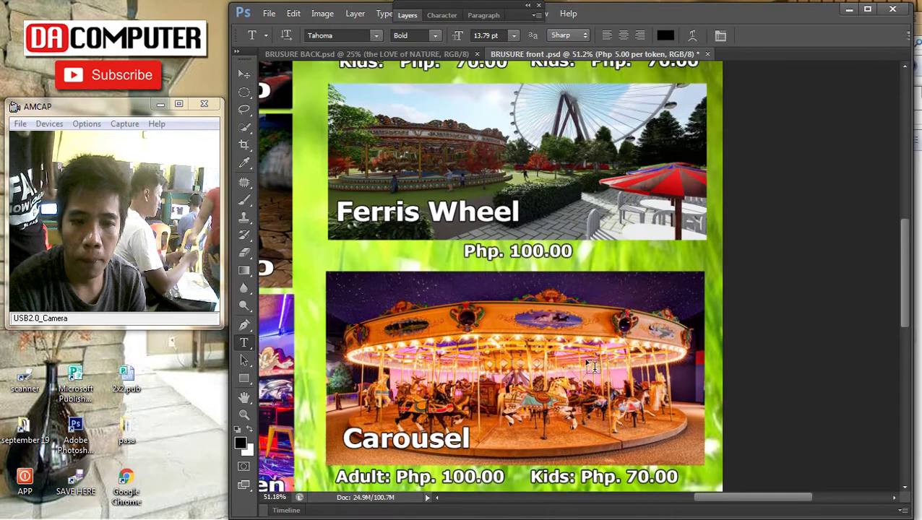
pyautogui.scroll(3, 593, 366)
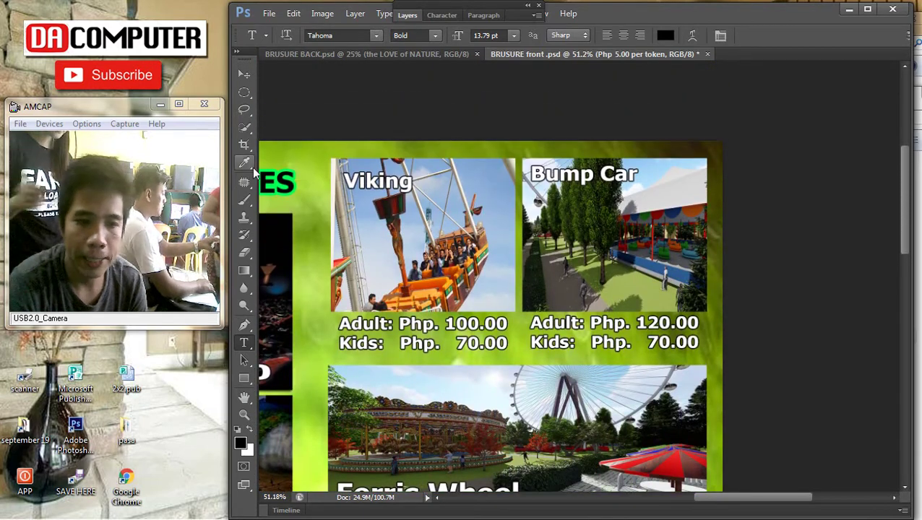
# Delete the green grass background layer from the brochure front
pyautogui.click(244, 76)
pyautogui.hotkey('ctrl', '0')
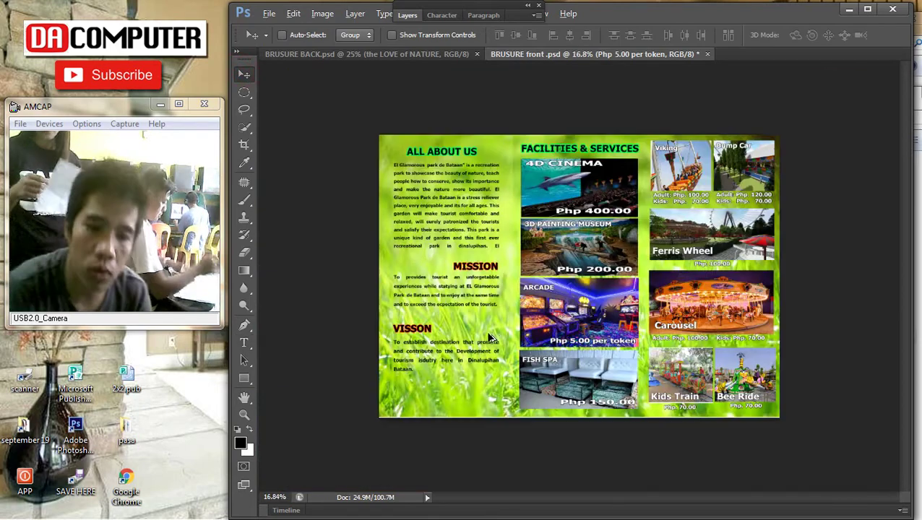
pyautogui.rightClick(464, 107)
pyautogui.click(498, 109)
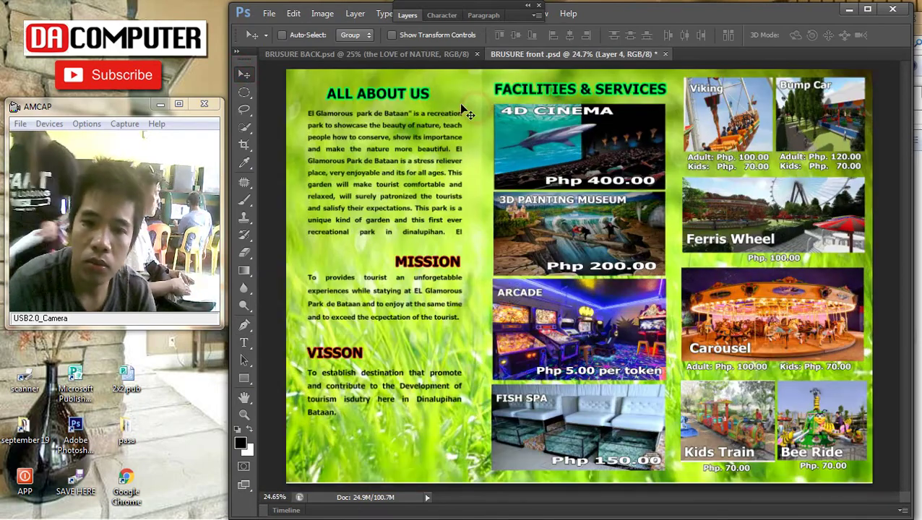
pyautogui.press('Delete')
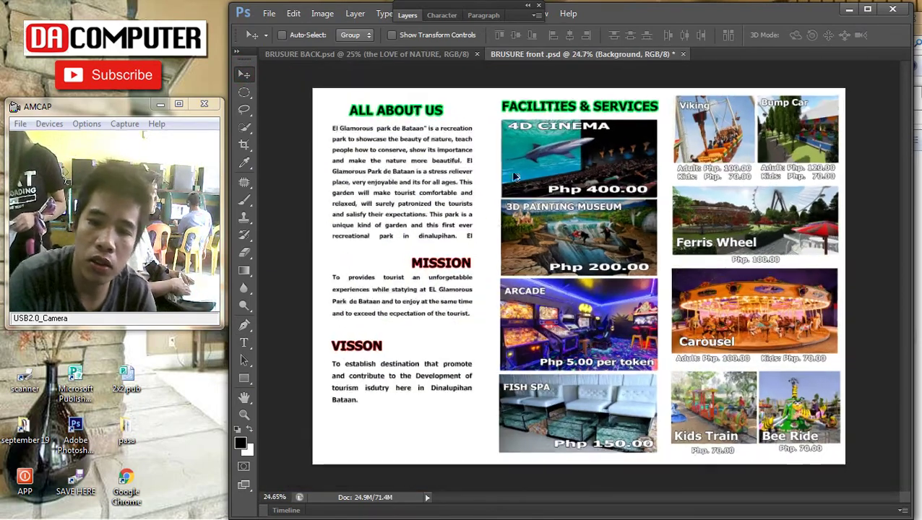
pyautogui.scroll(1, 487, 221)
pyautogui.click(912, 24)
pyautogui.click(721, 86)
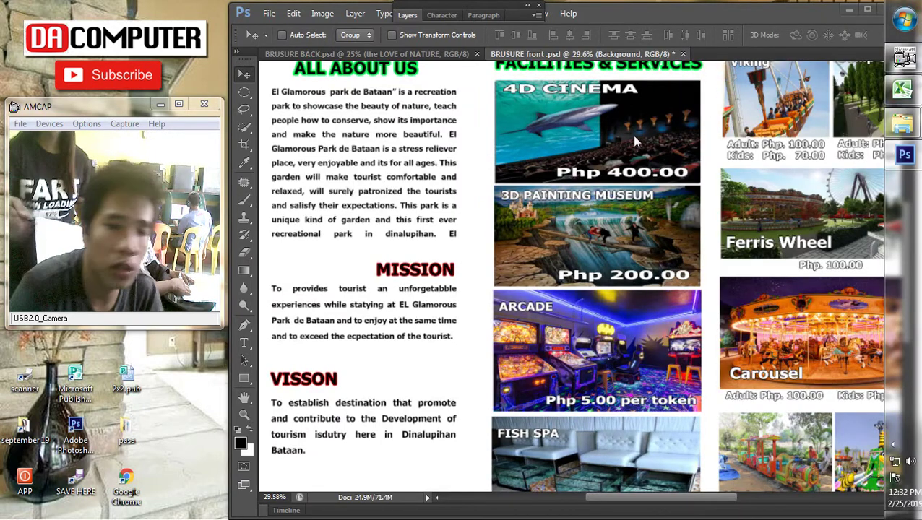
pyautogui.moveTo(174, 40); pyautogui.dragTo(659, 62)
# Center the MISSION and VISSON headings above their paragraphs in the first column
pyautogui.rightClick(412, 271)
pyautogui.click(442, 276)
pyautogui.moveTo(412, 271); pyautogui.dragTo(360, 265)
pyautogui.rightClick(298, 384)
pyautogui.click(325, 384)
pyautogui.moveTo(336, 381); pyautogui.dragTo(389, 377)
# Correct the spelling of the VISSON heading to VISION
pyautogui.click(244, 343)
pyautogui.click(355, 379)
pyautogui.press('BackSpace')
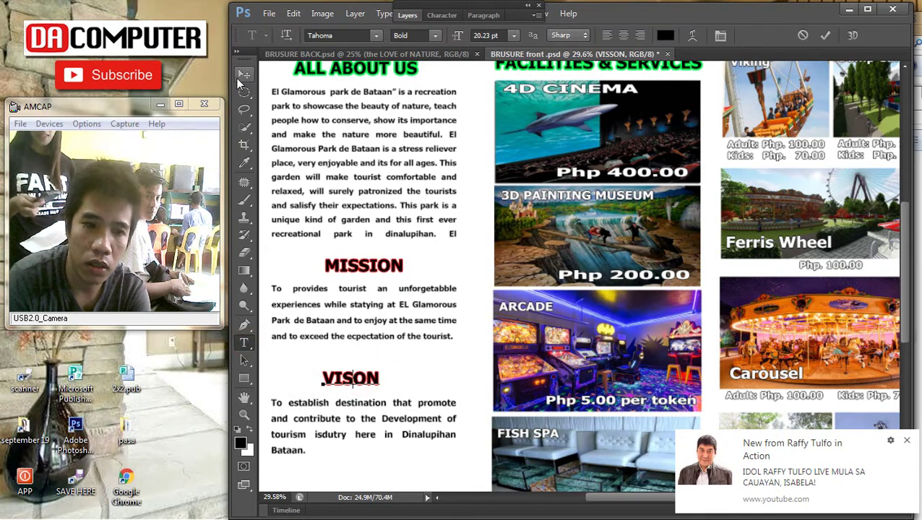
pyautogui.click(244, 75)
pyautogui.click(244, 343)
pyautogui.click(349, 378)
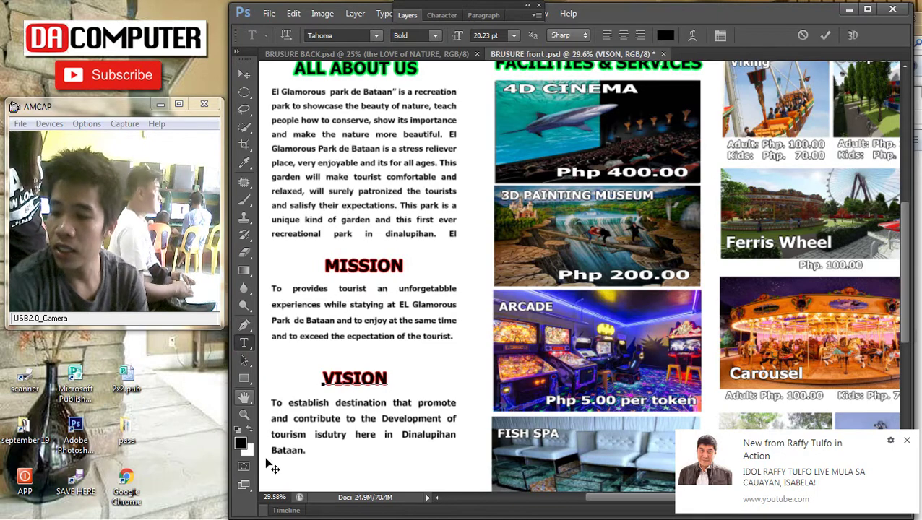
pyautogui.write('I')
pyautogui.click(244, 75)
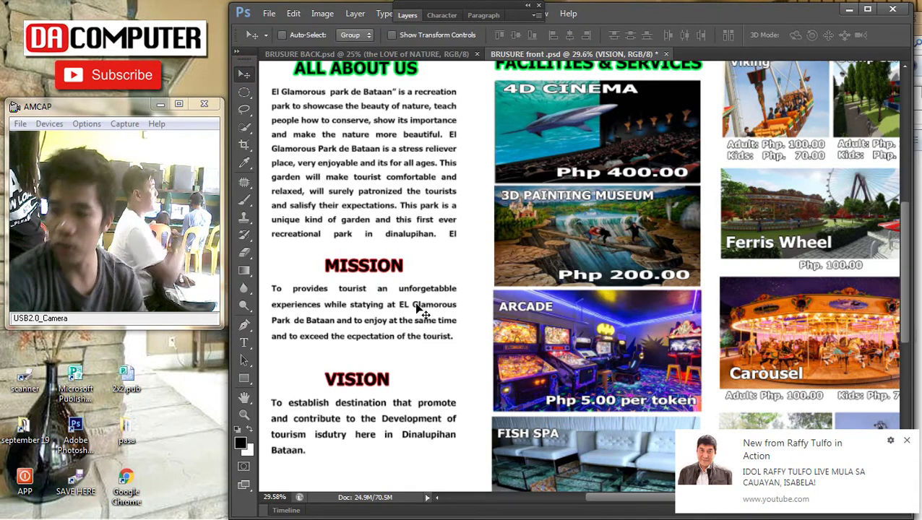
pyautogui.scroll(-1, 417, 306)
pyautogui.scroll(1, 408, 330)
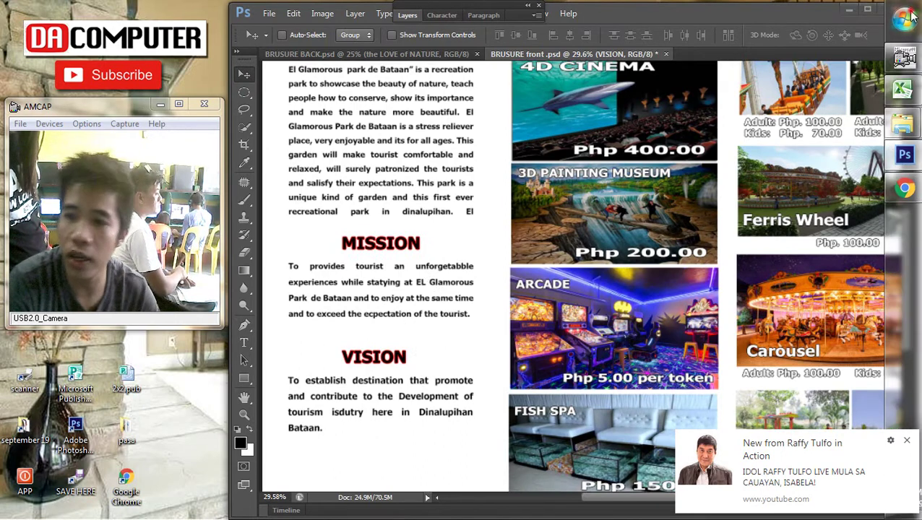
# Open Google Chrome, enlarge its window to cover the brochure and go to google.com
pyautogui.click(903, 19)
pyautogui.click(700, 87)
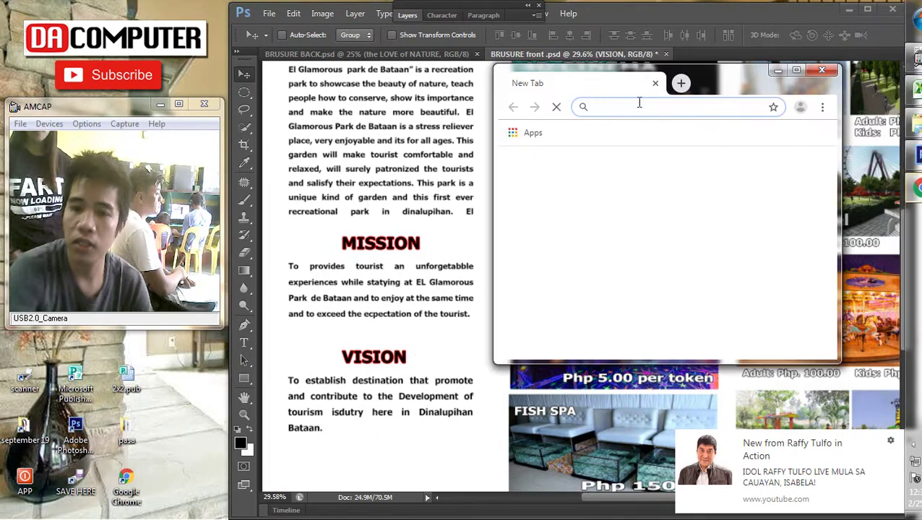
pyautogui.moveTo(723, 89); pyautogui.dragTo(457, 30)
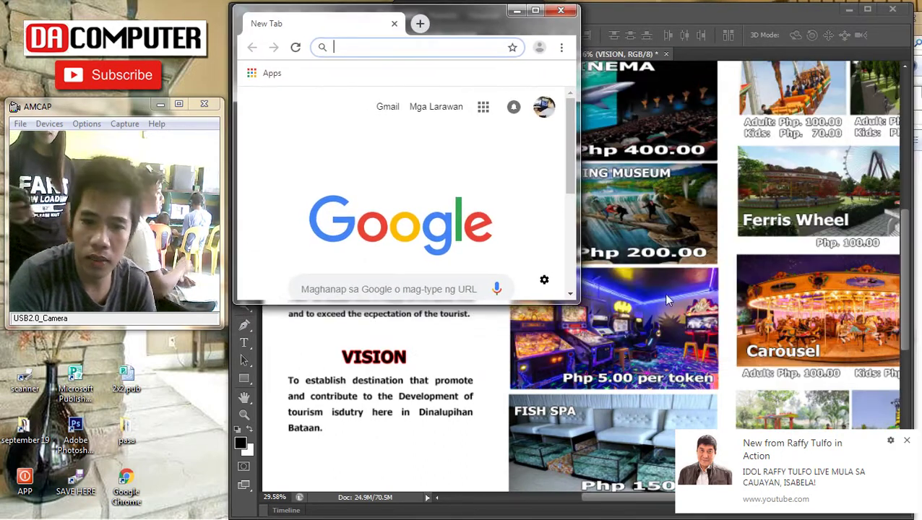
pyautogui.moveTo(576, 304); pyautogui.dragTo(888, 516)
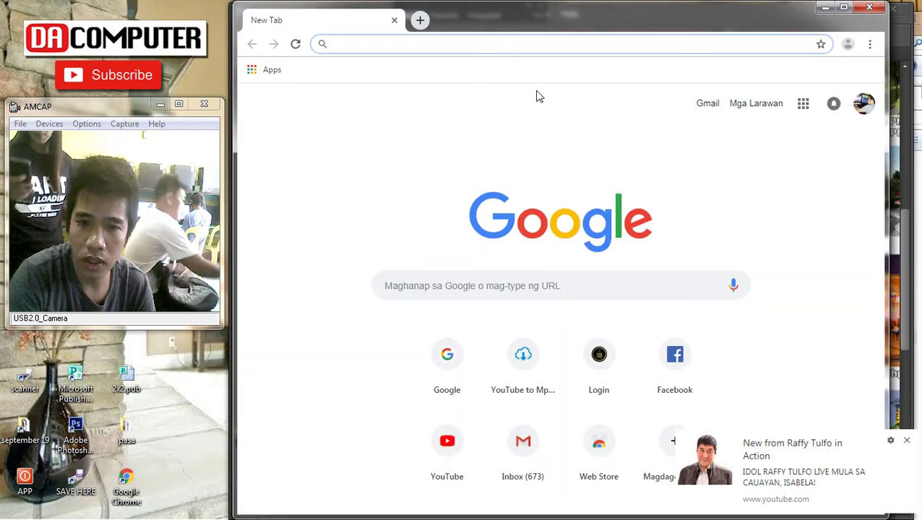
pyautogui.click(510, 47)
pyautogui.write('GOogle.com')
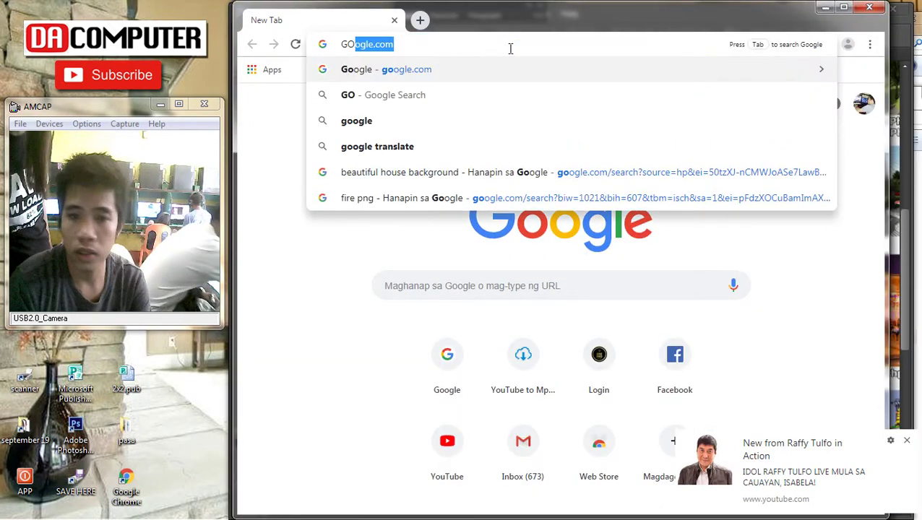
pyautogui.press('Return')
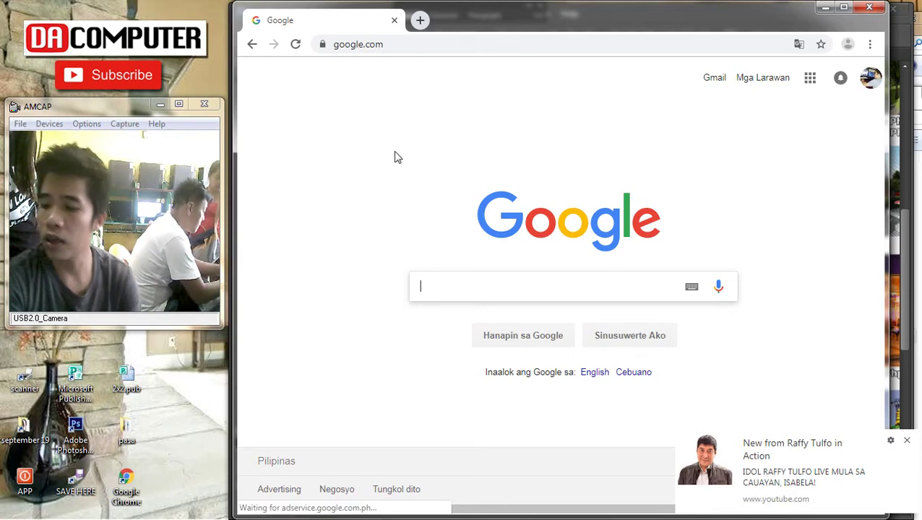
# Search Google for "TRIFLOD NATURE BROCHURE"
pyautogui.click(421, 23)
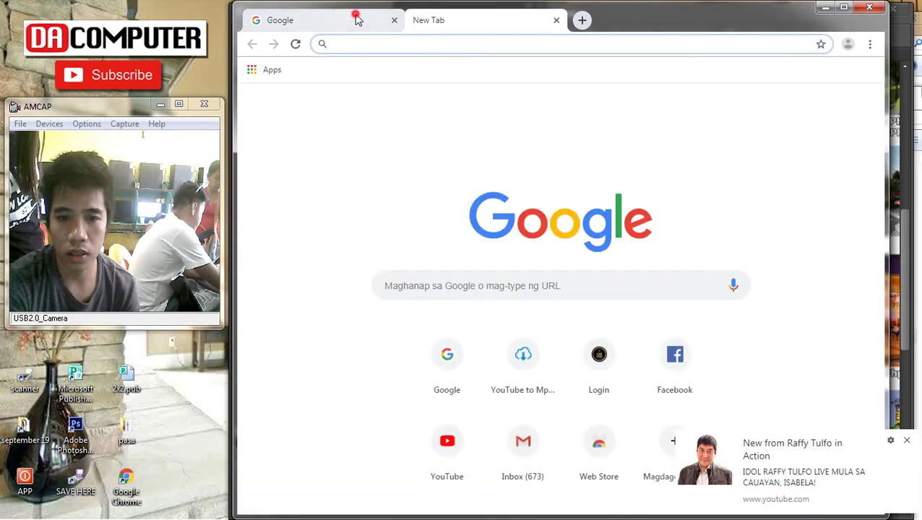
pyautogui.click(352, 19)
pyautogui.click(414, 44)
pyautogui.click(455, 285)
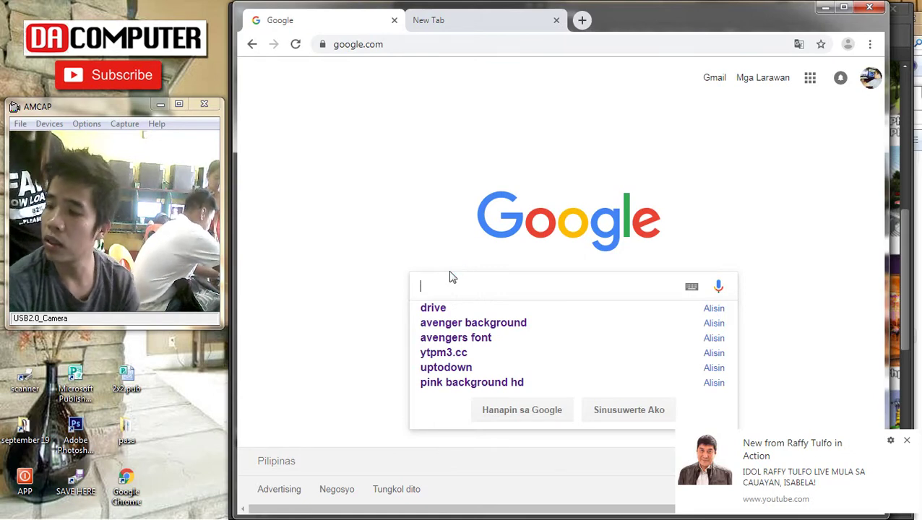
pyautogui.write('TR')
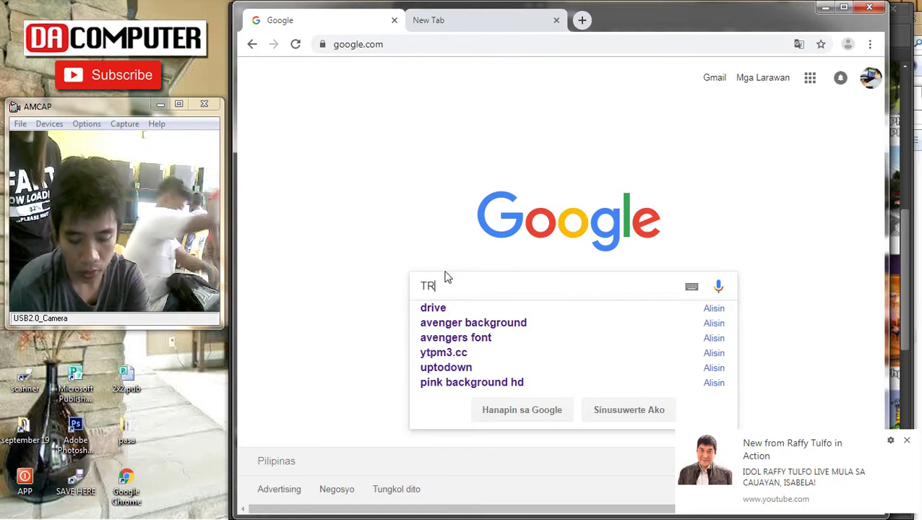
pyautogui.write('IFLO')
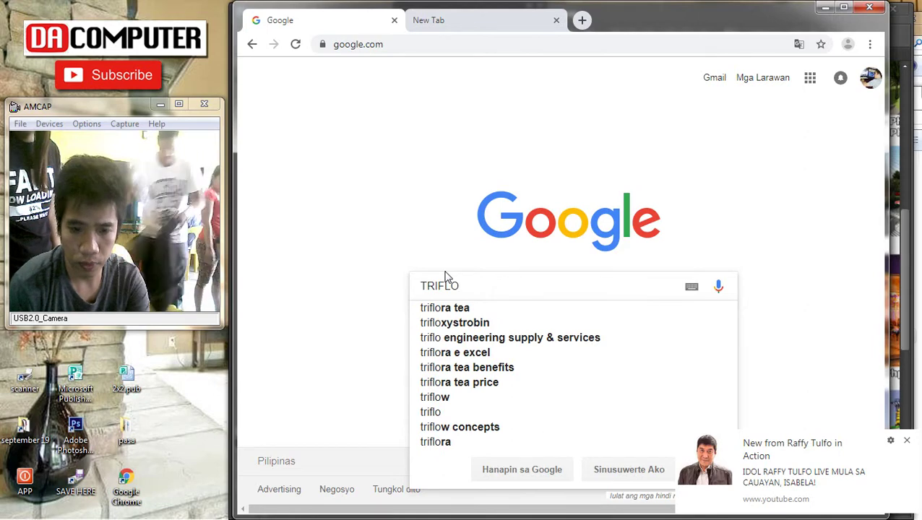
pyautogui.write('D NATURE BRU')
pyautogui.press('BackSpace')
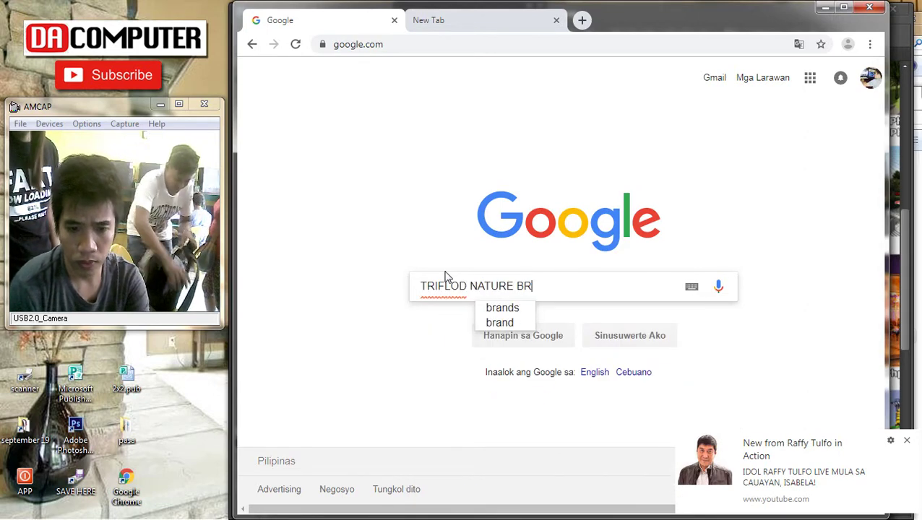
pyautogui.write('O')
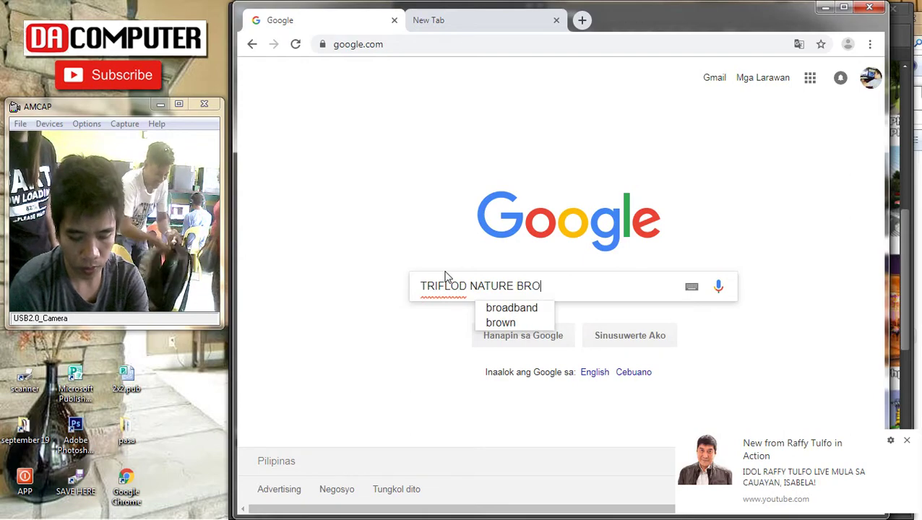
pyautogui.write('CHURE')
pyautogui.press('Return')
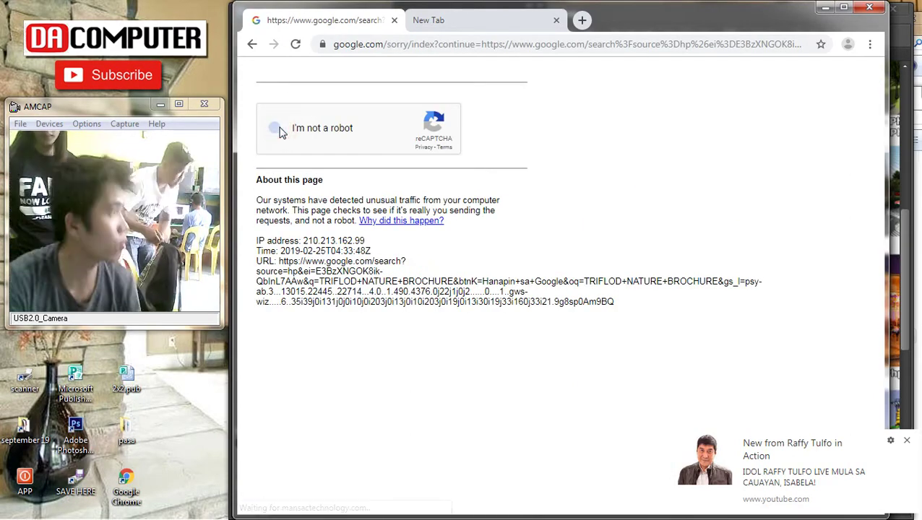
# Complete the robot check and show the image results for TRI FOLD NATURE BROCHURE
pyautogui.click(275, 129)
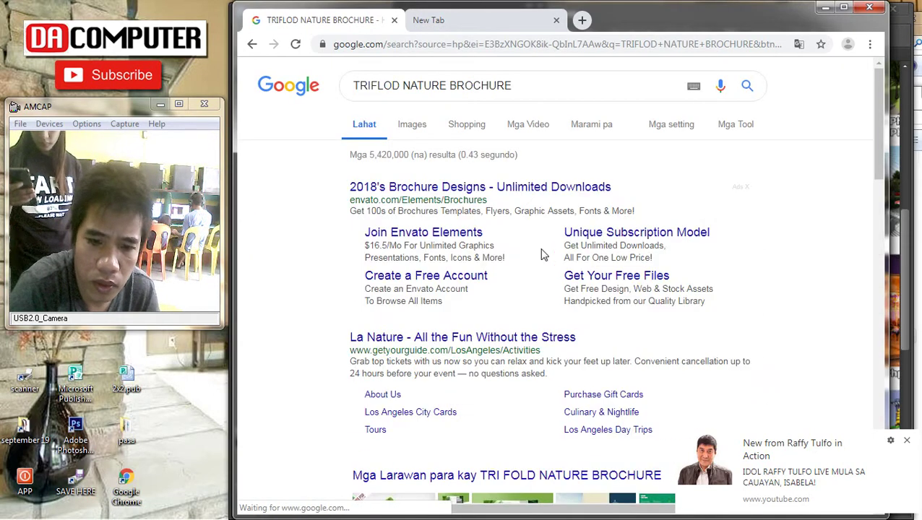
pyautogui.click(419, 133)
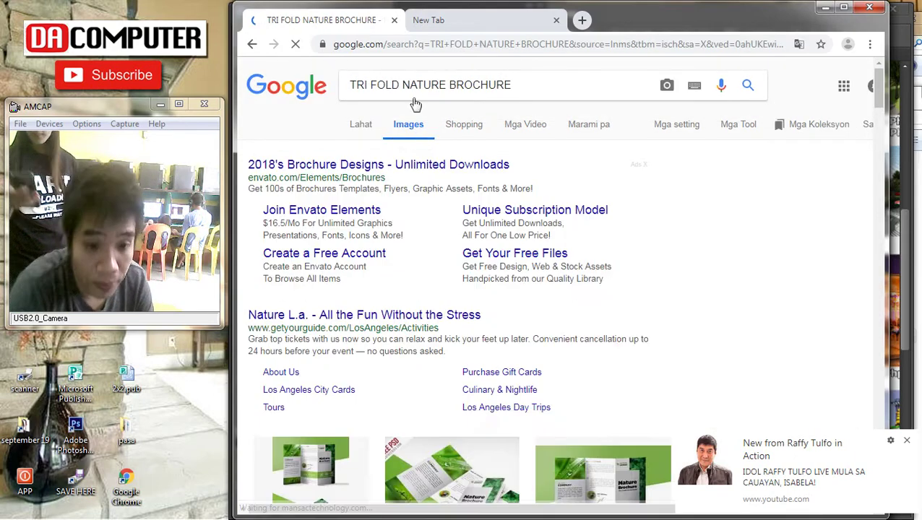
pyautogui.scroll(-13, 549, 351)
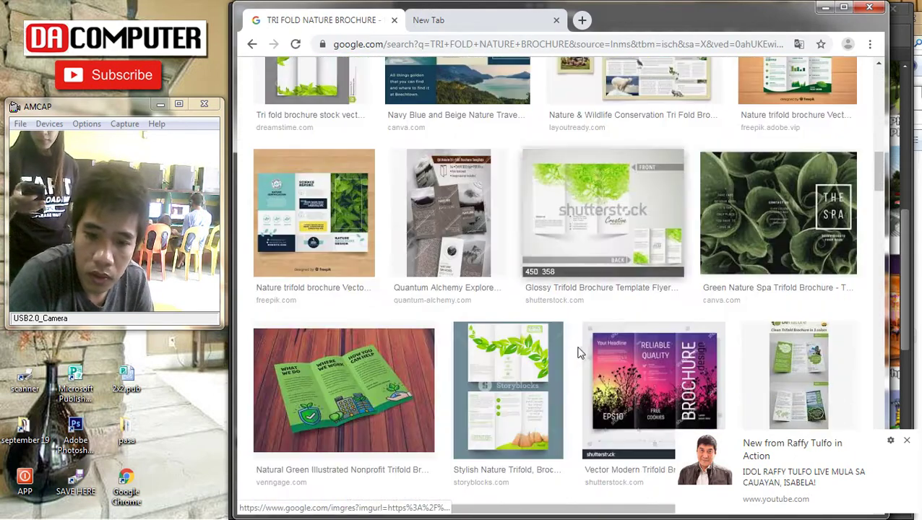
# Browse the brochure image results and preview the green Freepik trifold nature flyer with the tree photo
pyautogui.scroll(-11, 578, 351)
pyautogui.scroll(5, 604, 336)
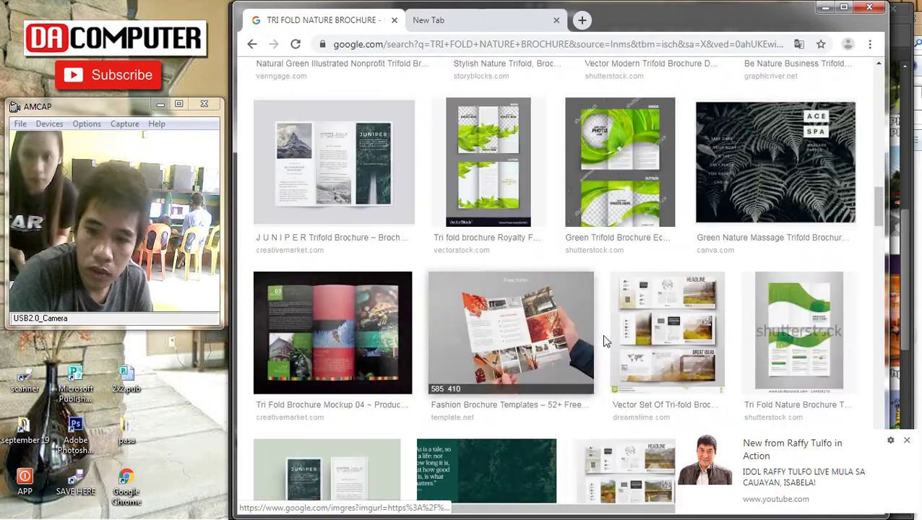
pyautogui.scroll(-10, 793, 325)
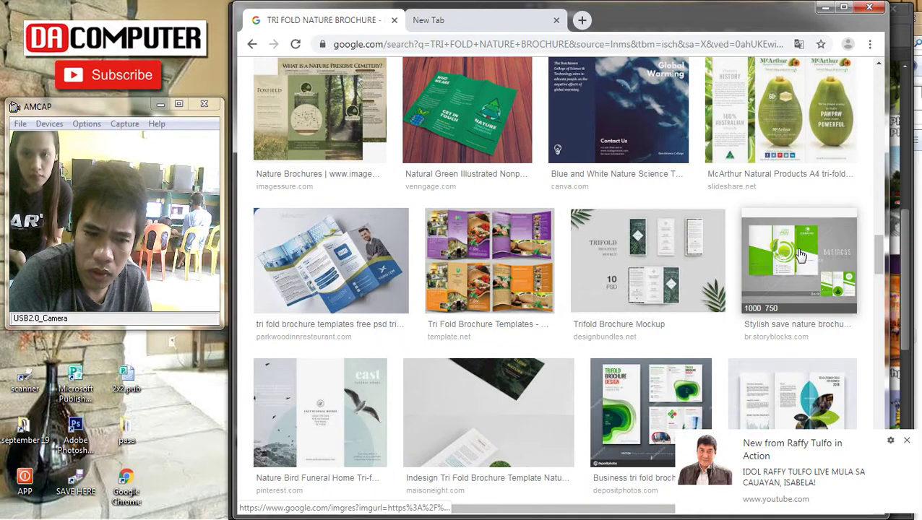
pyautogui.scroll(-8, 541, 350)
pyautogui.scroll(-8, 536, 387)
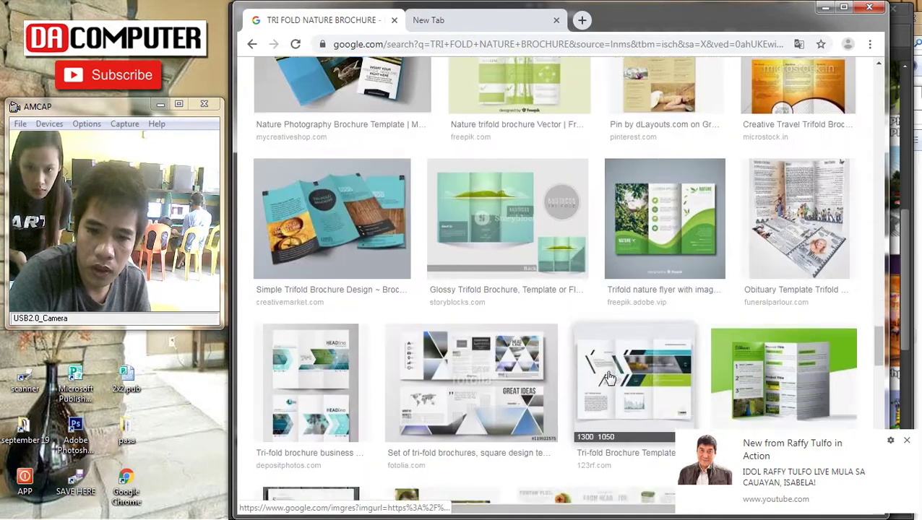
pyautogui.scroll(-2, 609, 377)
pyautogui.scroll(1, 658, 188)
pyautogui.click(658, 183)
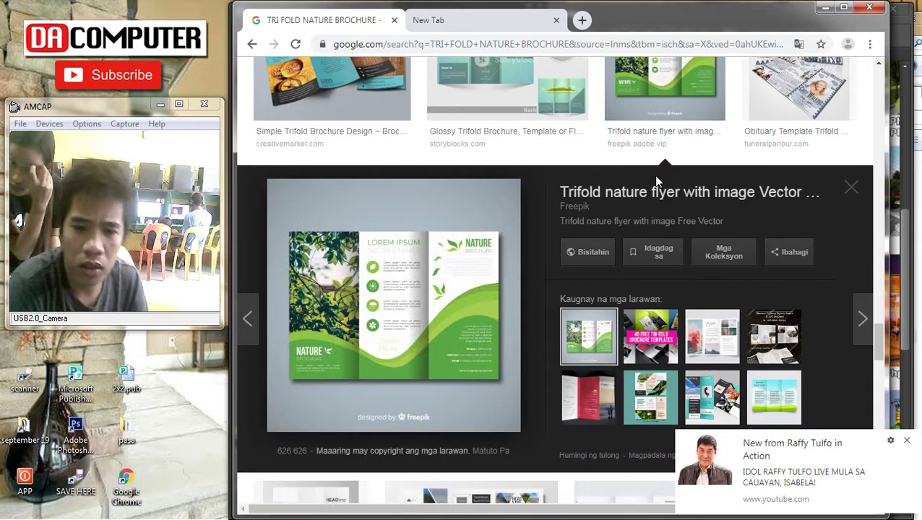
# Preview the "Close to Nature" flyer and the Can Stock Photo green leaves tri-fold brochure among the image results
pyautogui.scroll(-10, 383, 331)
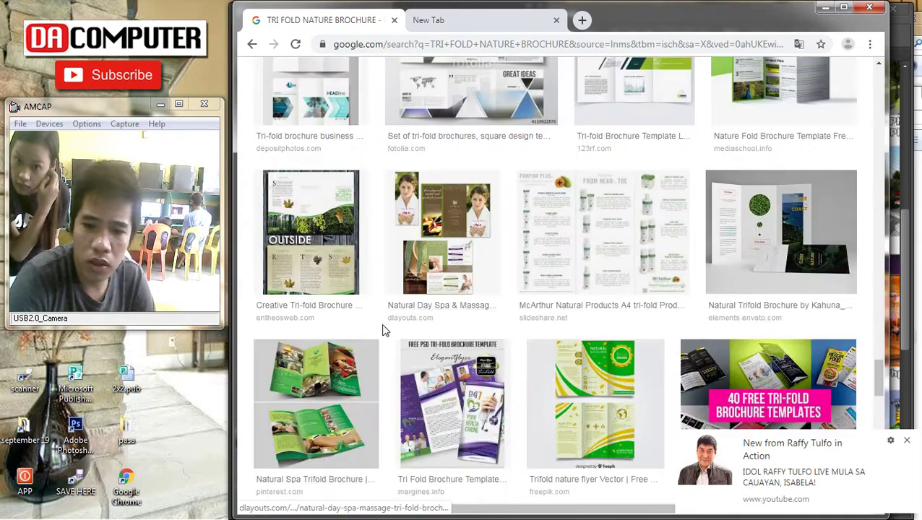
pyautogui.scroll(-8, 383, 331)
pyautogui.scroll(4, 786, 250)
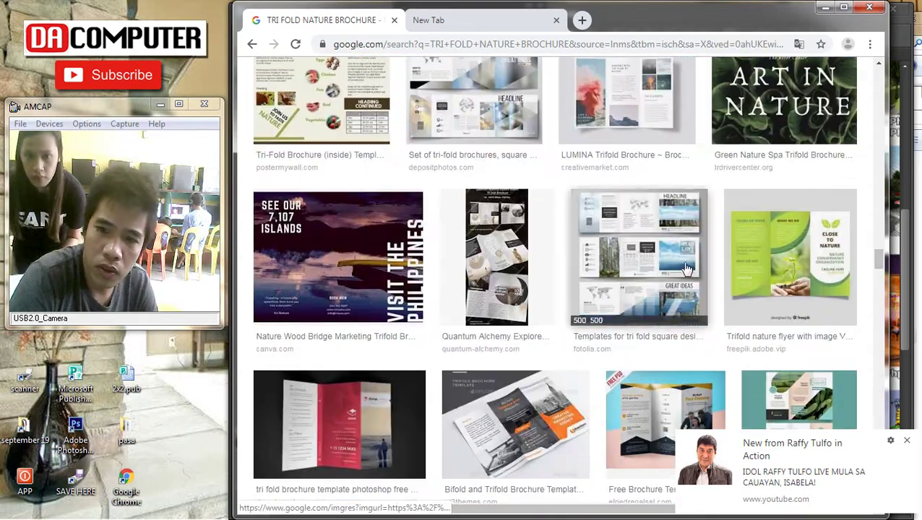
pyautogui.click(786, 249)
pyautogui.scroll(-6, 391, 385)
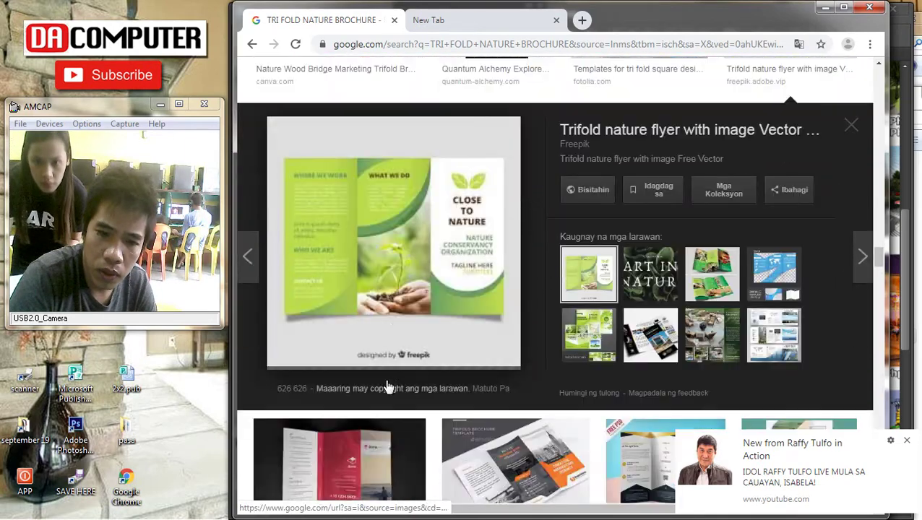
pyautogui.scroll(-6, 391, 376)
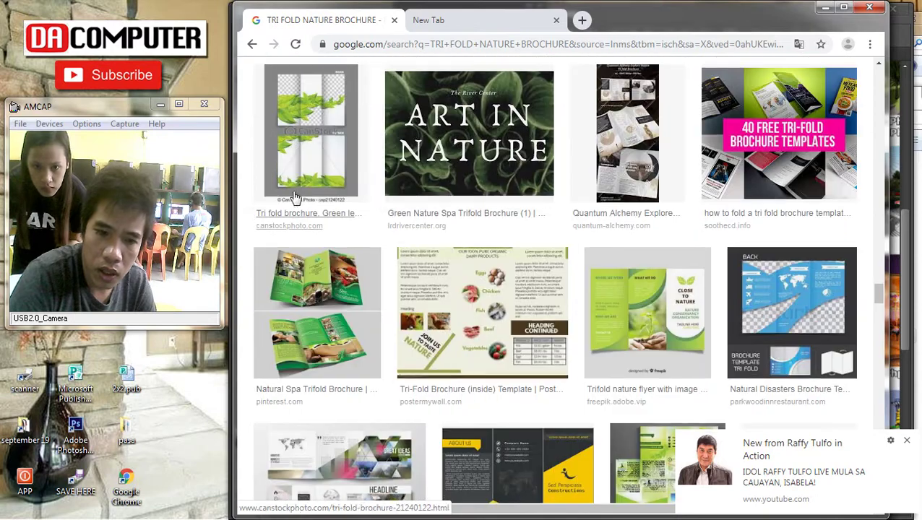
pyautogui.click(344, 165)
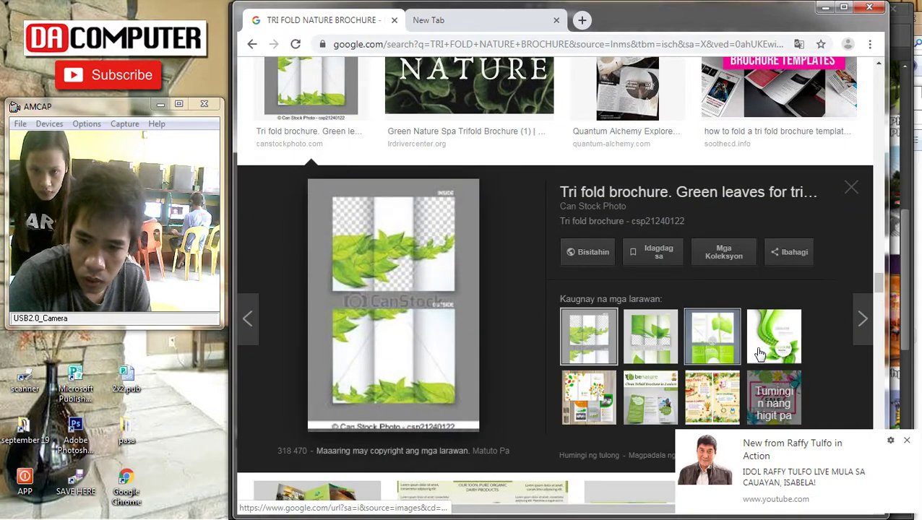
# Examine further brochure image results and preview the green leaf business flyer template from stackeo.me
pyautogui.scroll(-10, 508, 298)
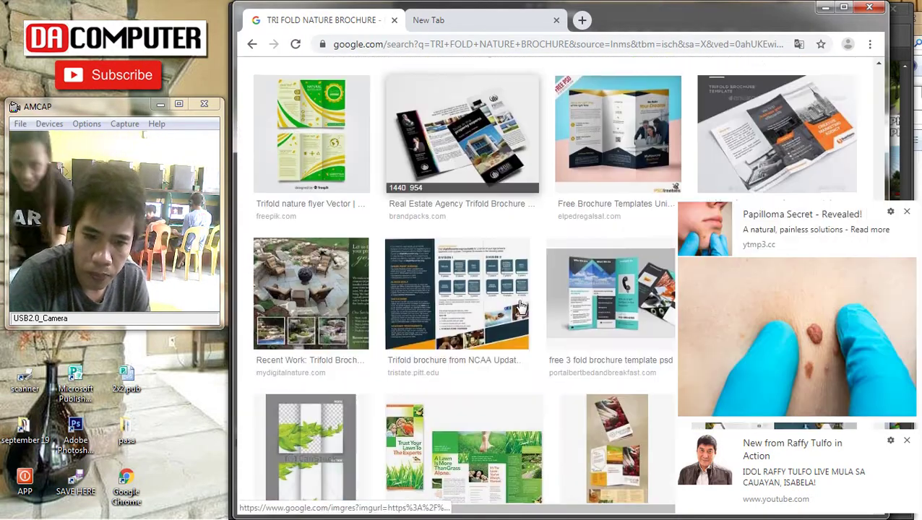
pyautogui.scroll(-4, 515, 300)
pyautogui.scroll(-7, 416, 260)
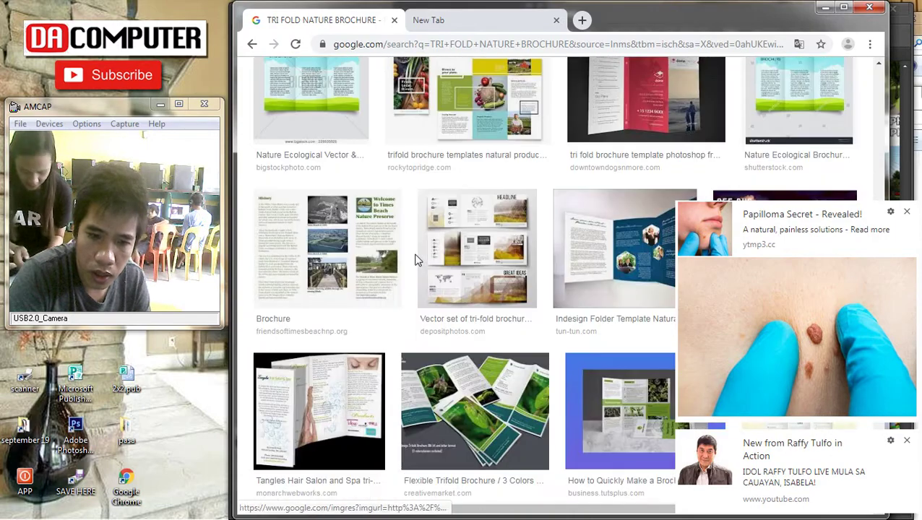
pyautogui.scroll(-12, 415, 262)
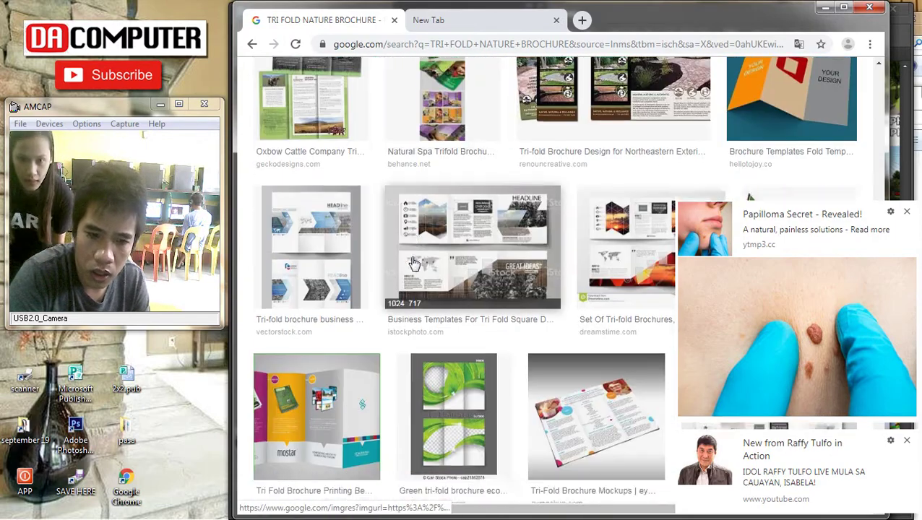
pyautogui.scroll(-4, 414, 263)
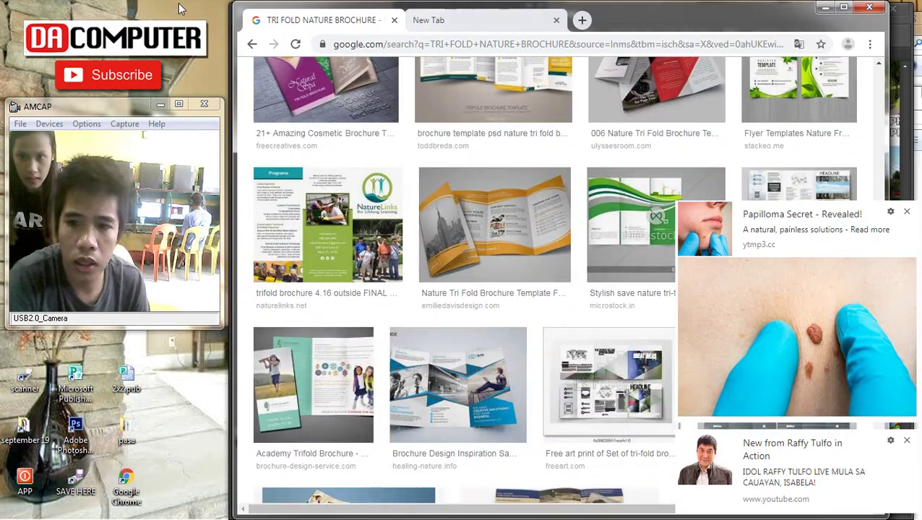
pyautogui.click(766, 90)
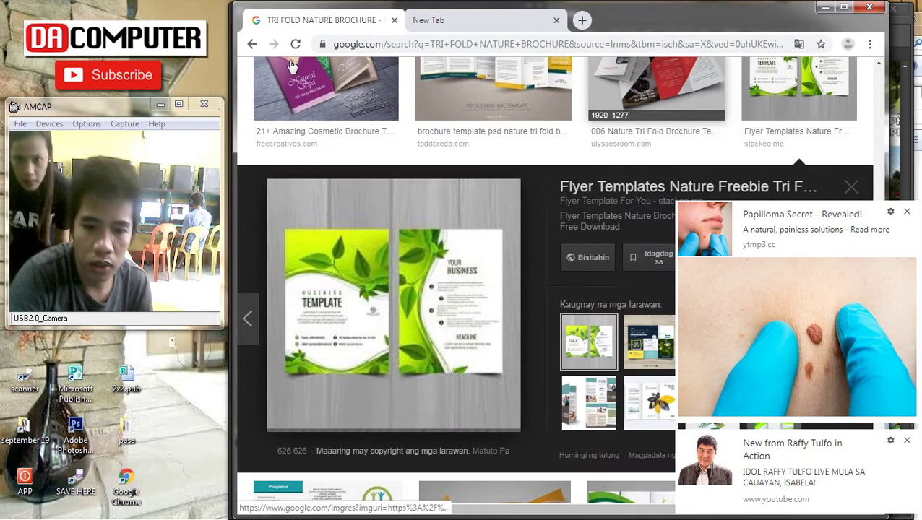
# Return to the web results and search Google for "NATURE BROCHURE" instead
pyautogui.click(252, 44)
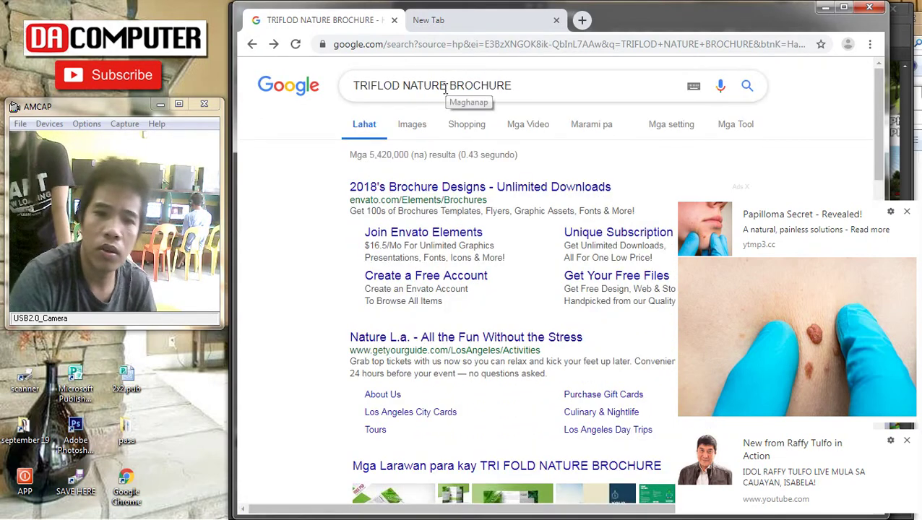
pyautogui.moveTo(522, 85); pyautogui.dragTo(218, 92)
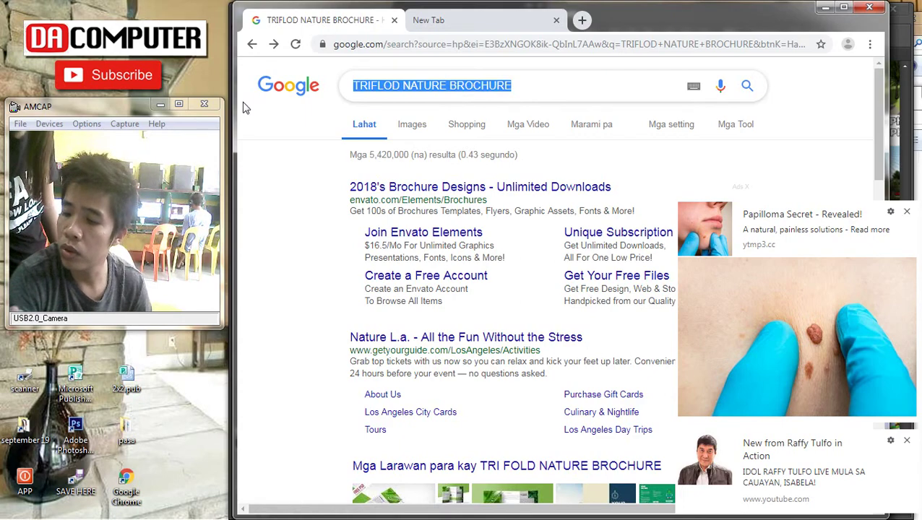
pyautogui.click(407, 86)
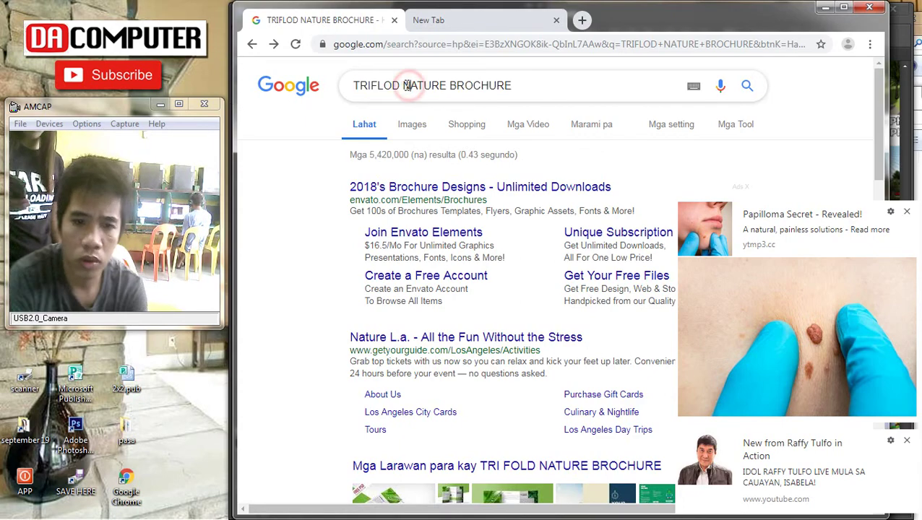
pyautogui.moveTo(401, 85); pyautogui.dragTo(241, 64)
pyautogui.press('BackSpace')
pyautogui.press('Return')
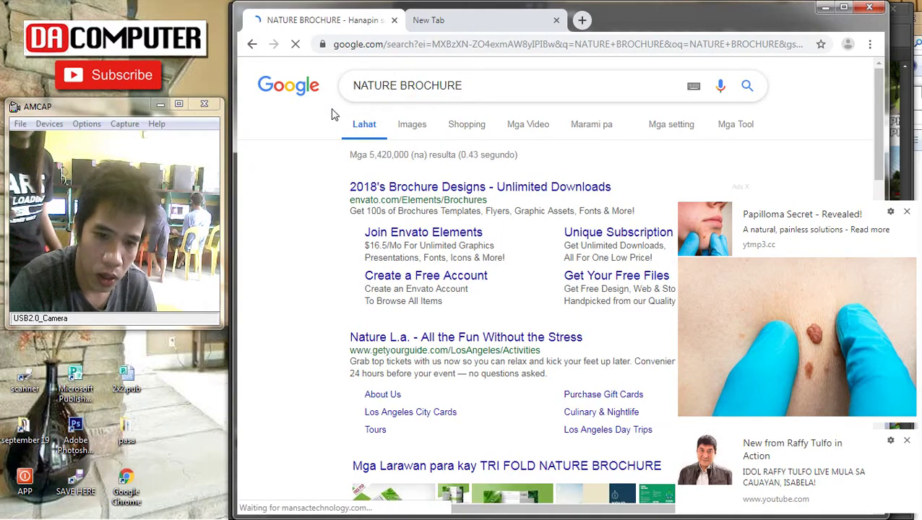
# Open the preview of the green Freepik Triflod nature brochure template and dismiss the advertisement notification
pyautogui.scroll(-2, 726, 306)
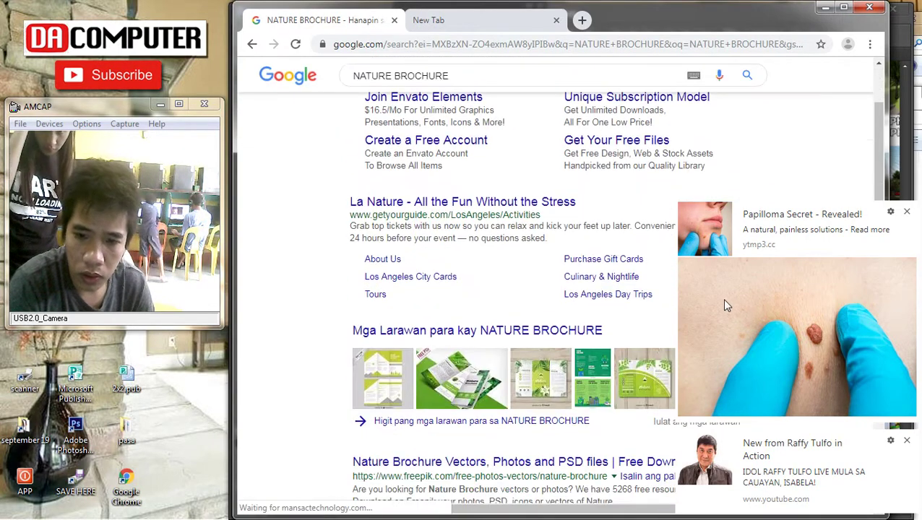
pyautogui.click(645, 395)
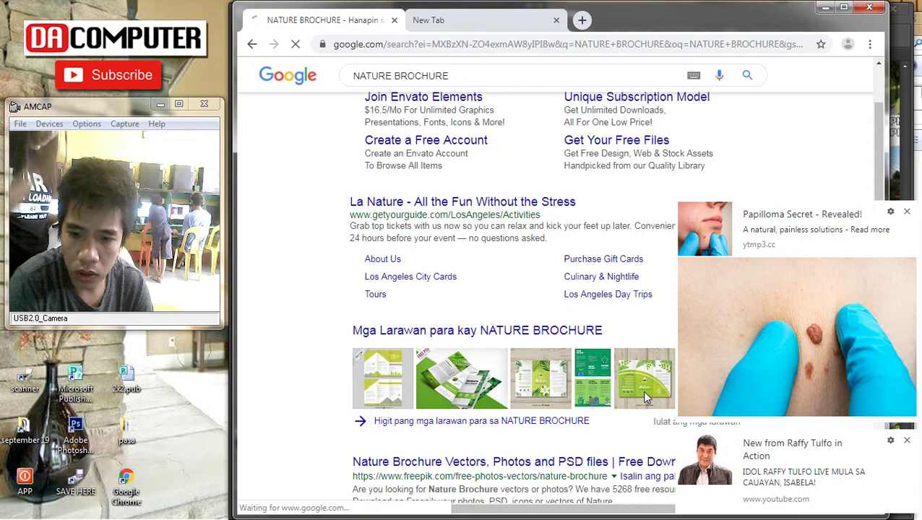
pyautogui.click(907, 213)
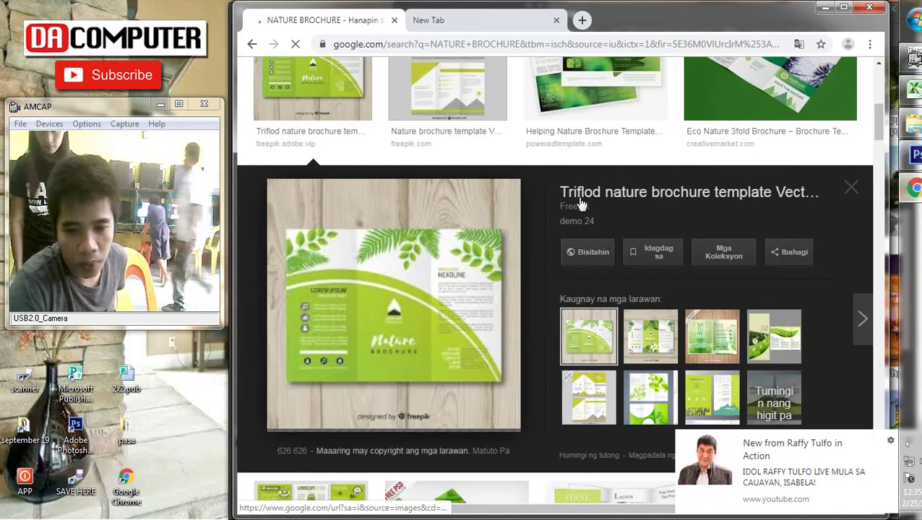
# Save the previewed brochure template image under its suggested name and open it as a separate document in Photoshop
pyautogui.rightClick(347, 329)
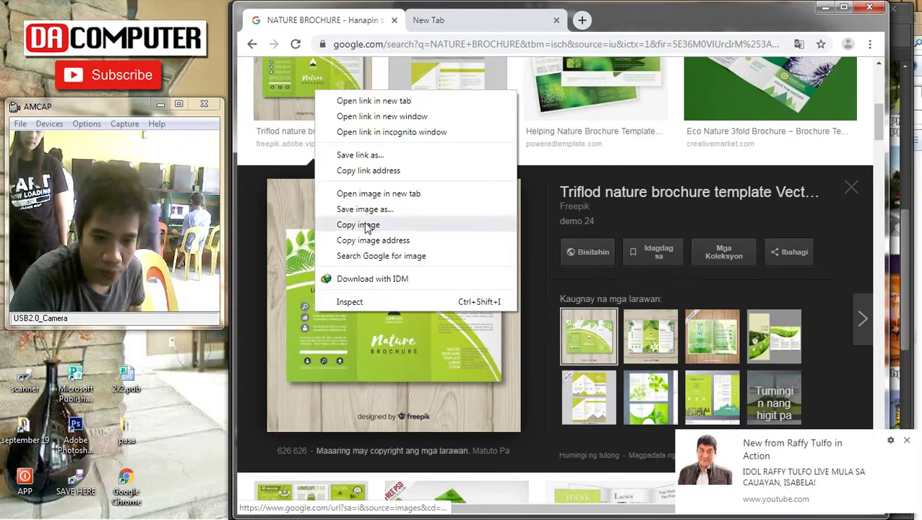
pyautogui.click(369, 213)
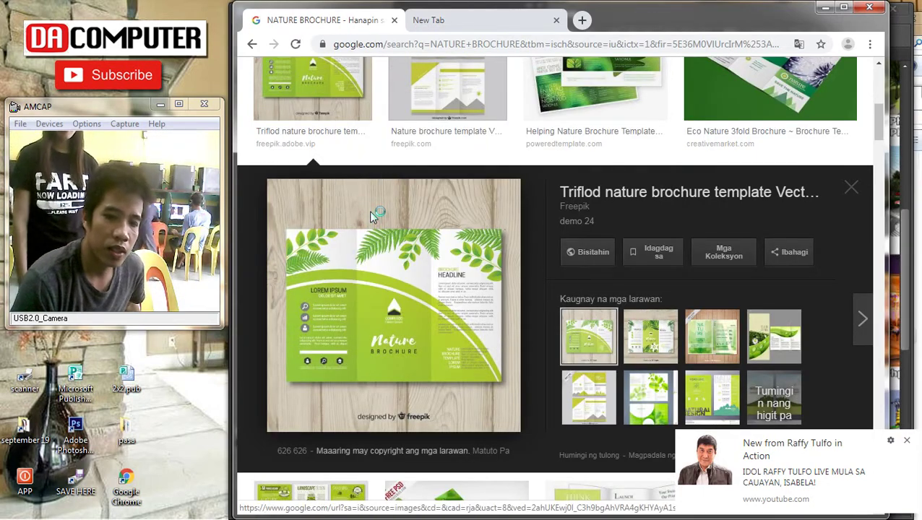
pyautogui.press('Return')
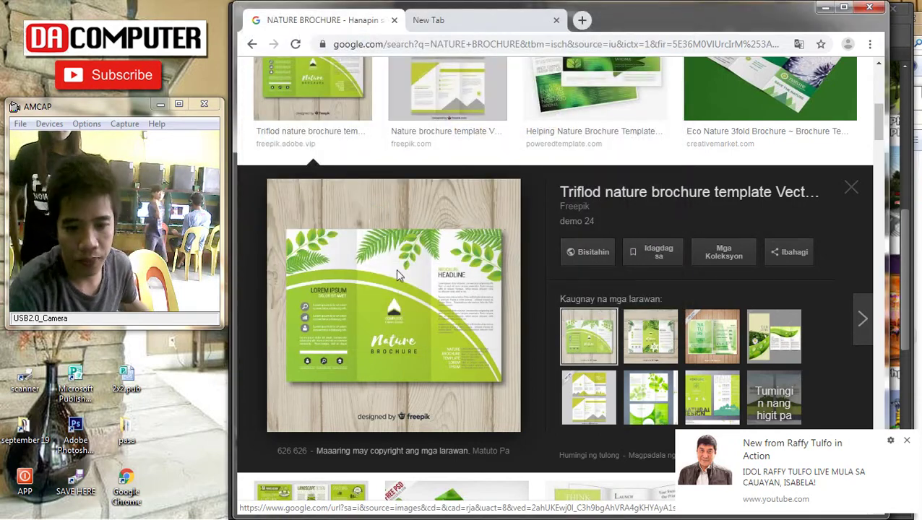
pyautogui.moveTo(287, 506); pyautogui.dragTo(890, 69)
pyautogui.moveTo(902, 33); pyautogui.dragTo(651, 34)
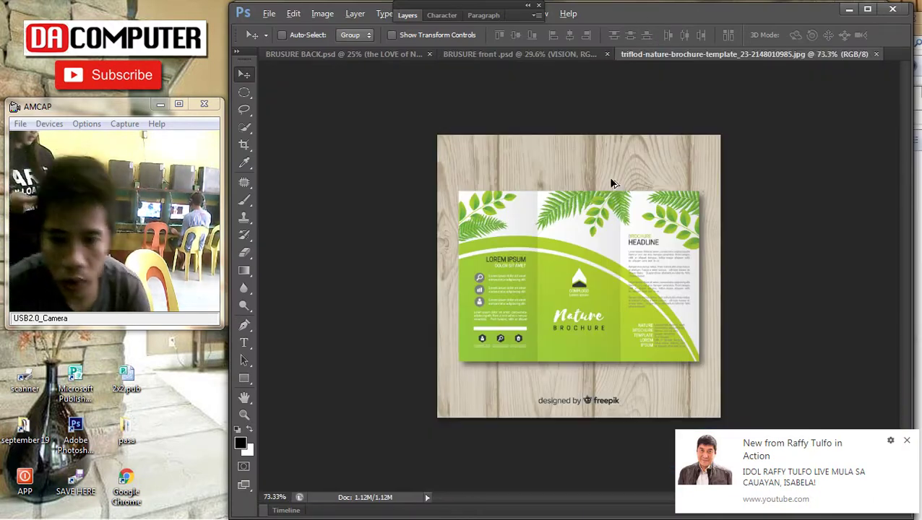
# Select the whole template image and rotate it slightly clockwise with Free Transform to straighten the brochure
pyautogui.scroll(3, 582, 205)
pyautogui.moveTo(573, 279); pyautogui.dragTo(521, 136)
pyautogui.scroll(-2, 529, 158)
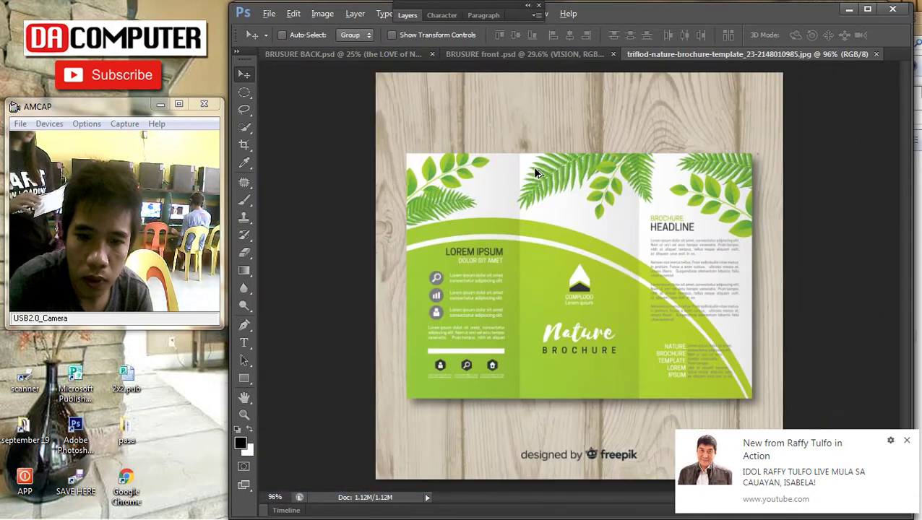
pyautogui.hotkey('ctrl', 'a')
pyautogui.hotkey('ctrl', 't')
pyautogui.moveTo(833, 131); pyautogui.dragTo(838, 133)
pyautogui.press('Return')
pyautogui.scroll(-2, 609, 196)
pyautogui.scroll(2, 596, 207)
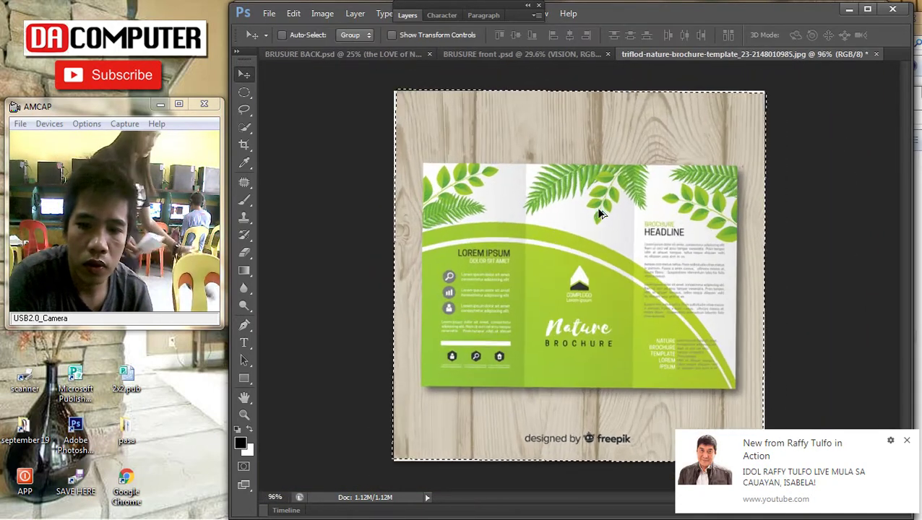
# Crop the image to the edges of the three-panel brochure, removing the wooden background and the Freepik credit
pyautogui.click(243, 145)
pyautogui.moveTo(404, 150); pyautogui.dragTo(751, 397)
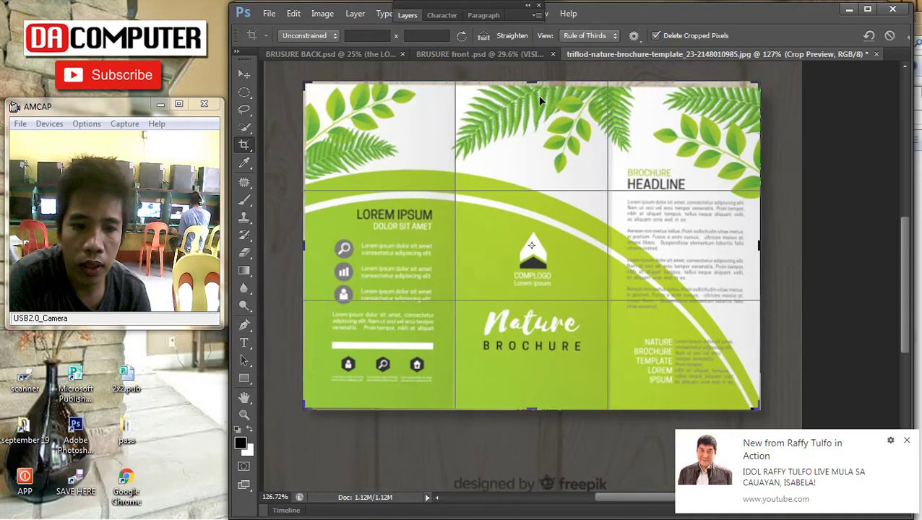
pyautogui.scroll(1, 541, 101)
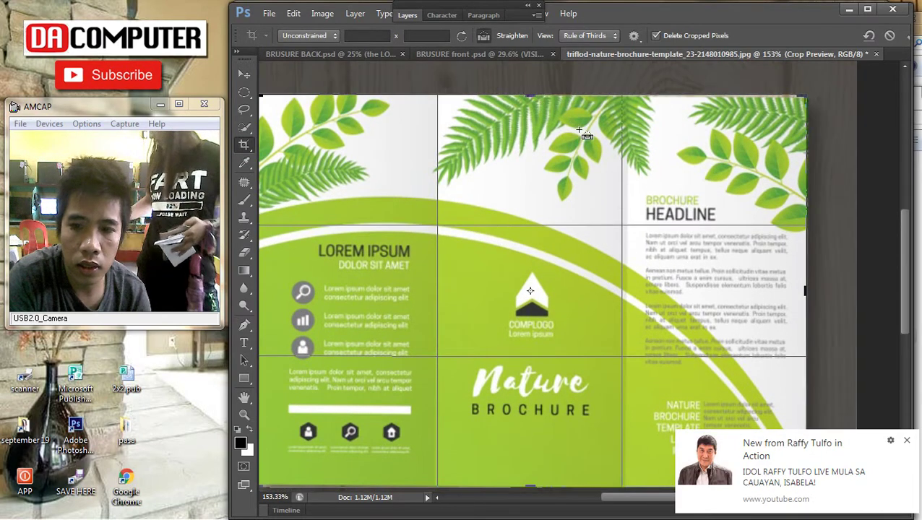
pyautogui.scroll(-1, 584, 130)
pyautogui.moveTo(805, 114); pyautogui.dragTo(808, 107)
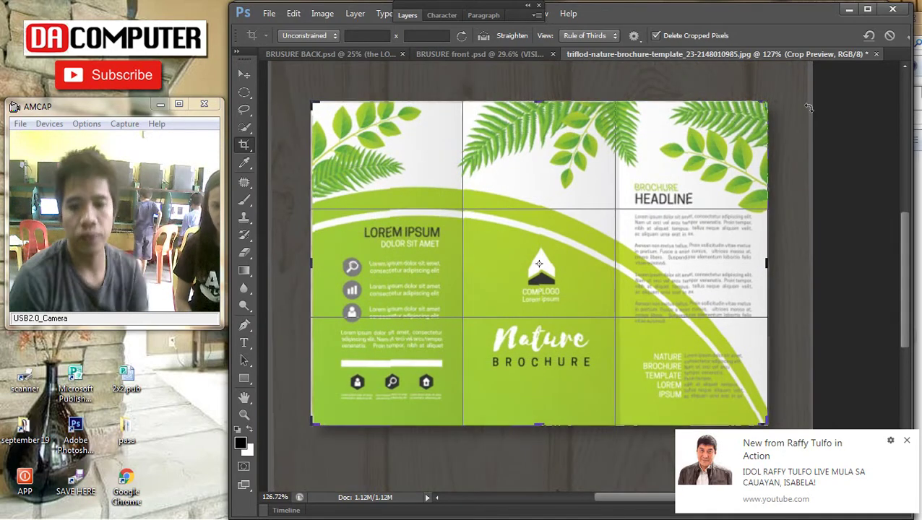
pyautogui.press('Return')
pyautogui.scroll(-2, 577, 372)
pyautogui.scroll(2, 570, 343)
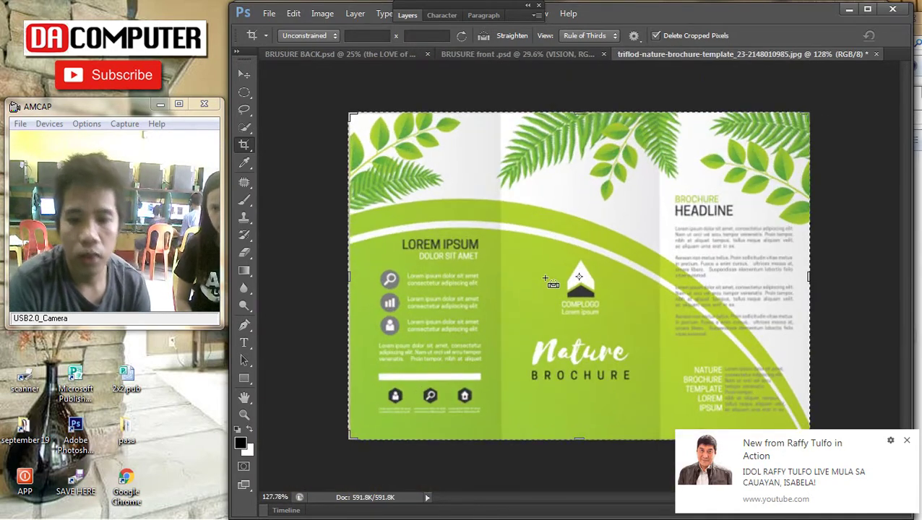
# Resize the cropped brochure image to 11 inches wide and 8.5 inches high without constraining proportions
pyautogui.click(322, 14)
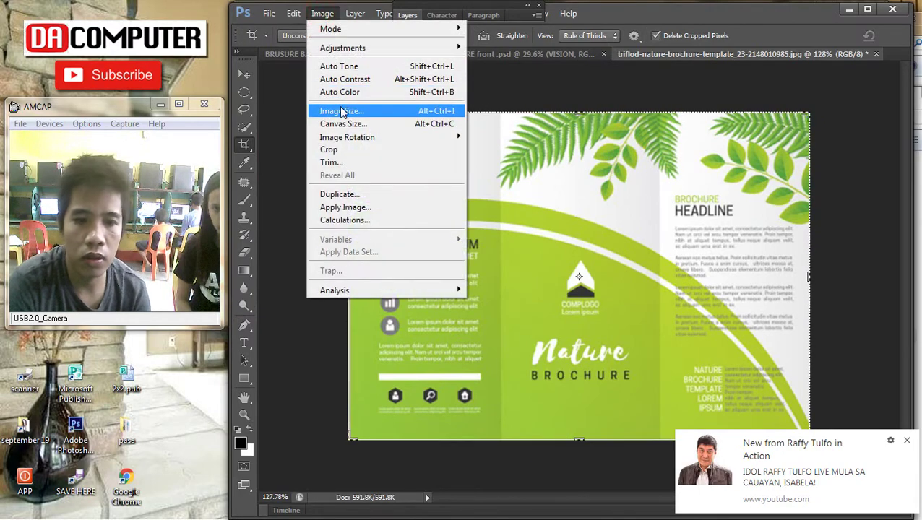
pyautogui.click(343, 112)
pyautogui.doubleClick(388, 198)
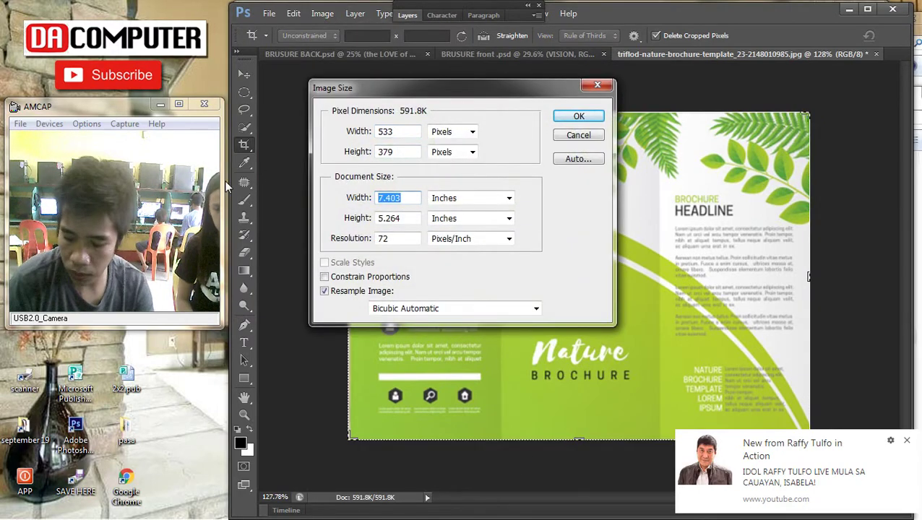
pyautogui.write('8')
pyautogui.press('Tab')
pyautogui.press('Tab')
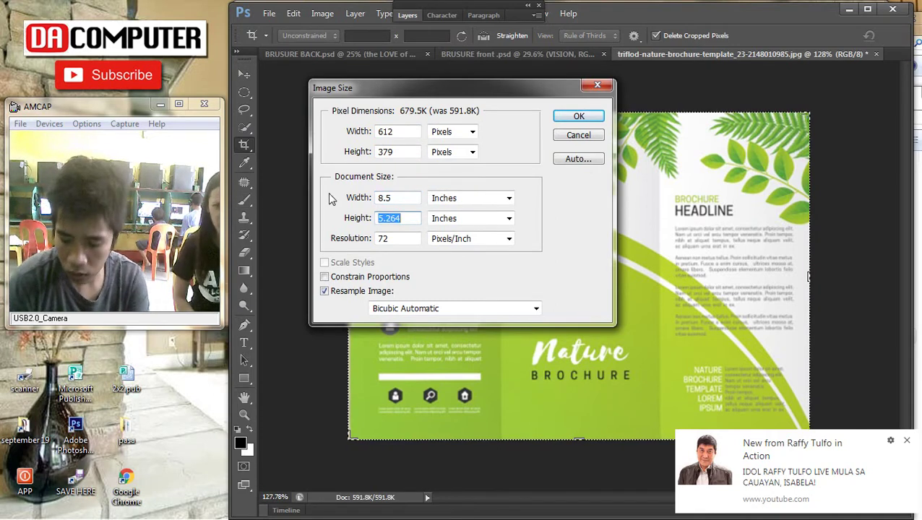
pyautogui.write('8.5')
pyautogui.doubleClick(397, 197)
pyautogui.write('11')
pyautogui.press('Return')
pyautogui.scroll(-4, 514, 225)
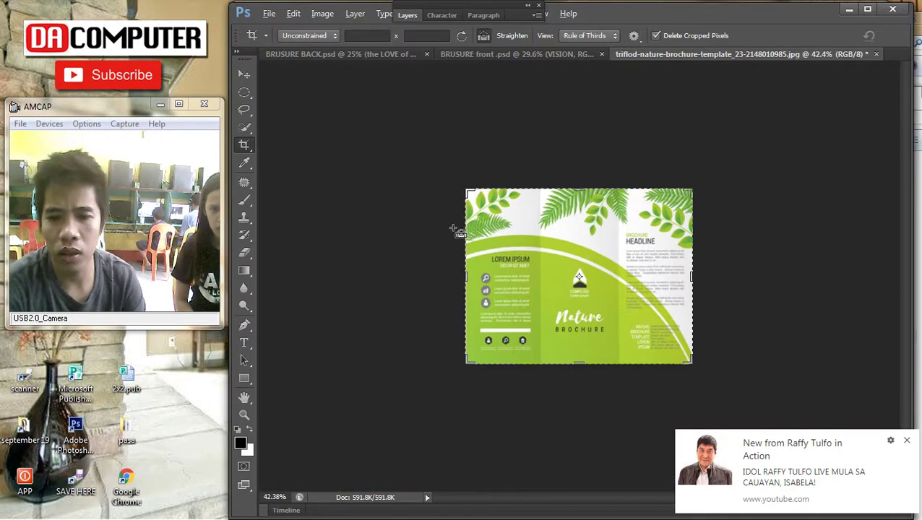
pyautogui.scroll(3, 514, 225)
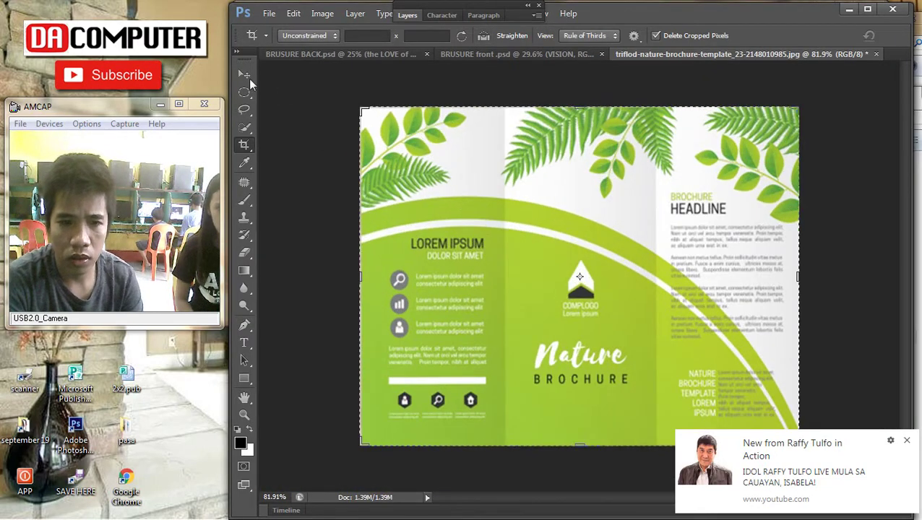
# Enlarge the selected template slightly from its lower-left corner with Free Transform, to about 101% in width and height
pyautogui.click(244, 74)
pyautogui.scroll(-3, 405, 155)
pyautogui.hotkey('ctrl', 't')
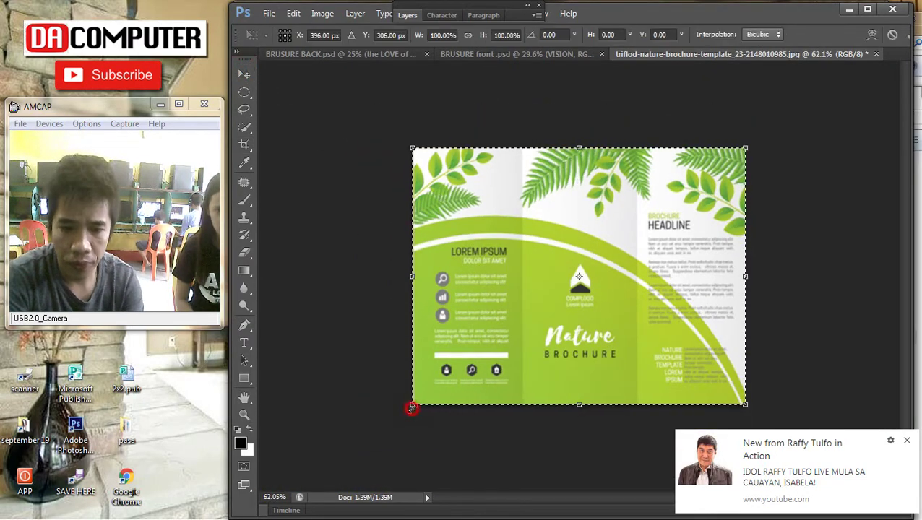
pyautogui.moveTo(408, 410); pyautogui.dragTo(405, 413)
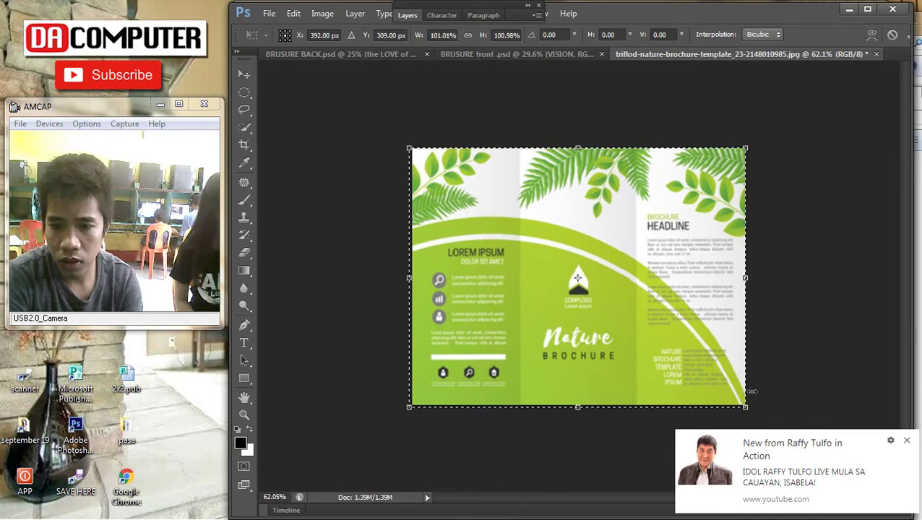
pyautogui.press('Return')
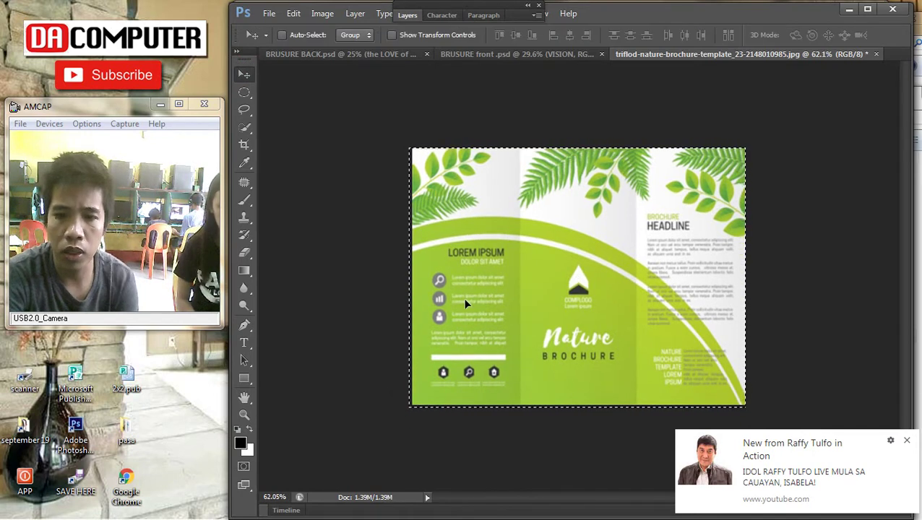
pyautogui.scroll(4, 620, 226)
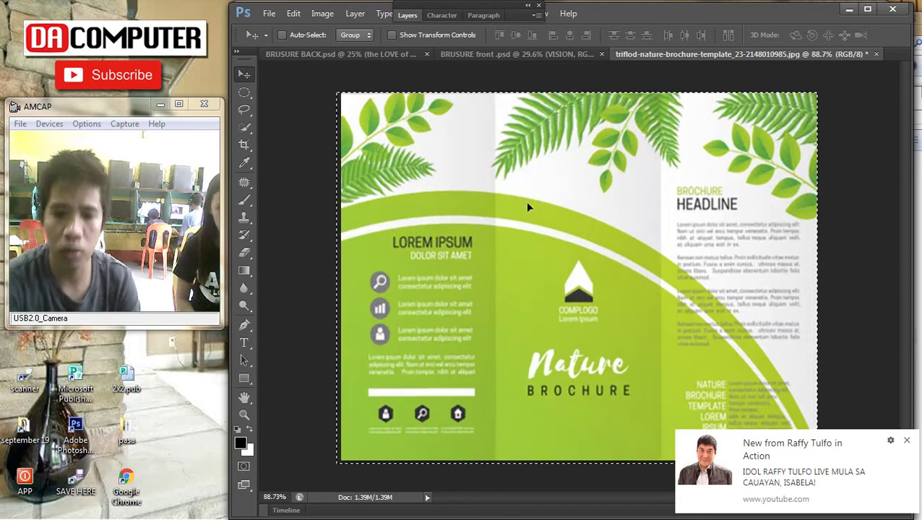
# Resize the image to 11.69 inches wide and 8.27 inches high at 72 pixels/inch
pyautogui.click(323, 13)
pyautogui.click(336, 111)
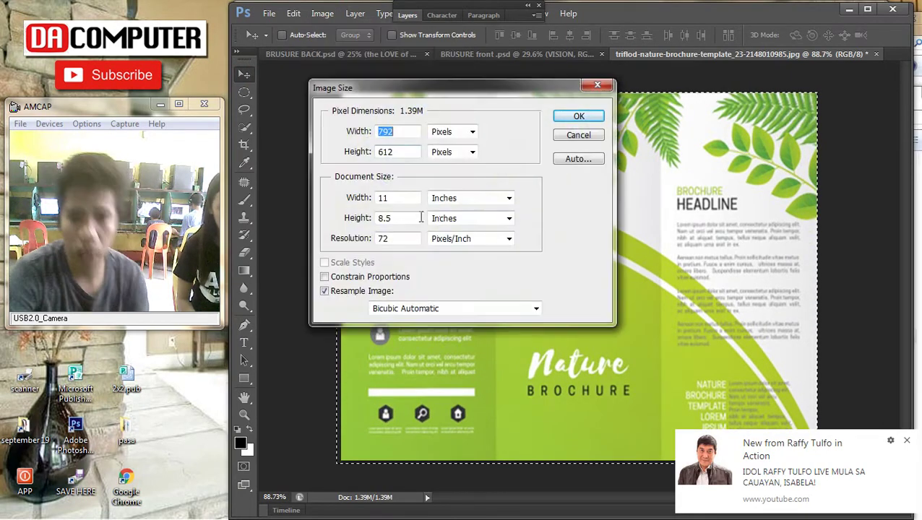
pyautogui.click(406, 200)
pyautogui.write('.69')
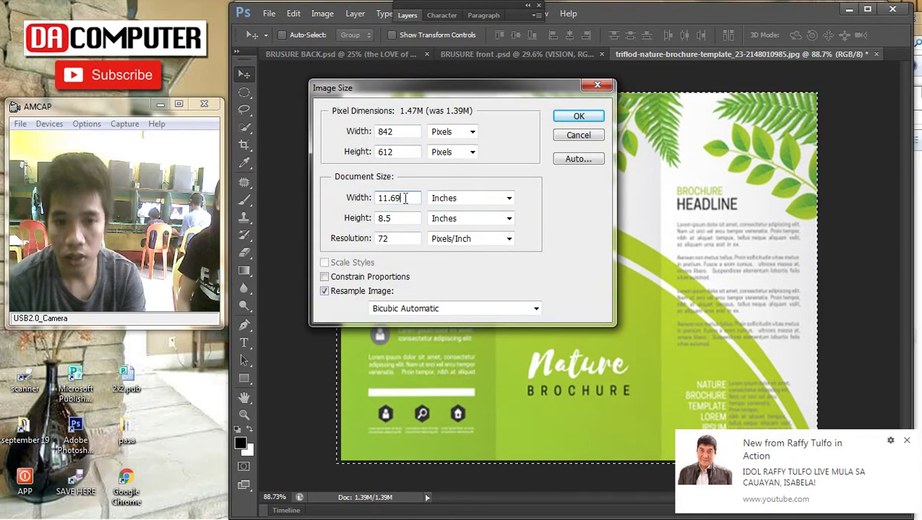
pyautogui.click(412, 218)
pyautogui.press('BackSpace')
pyautogui.press('Return')
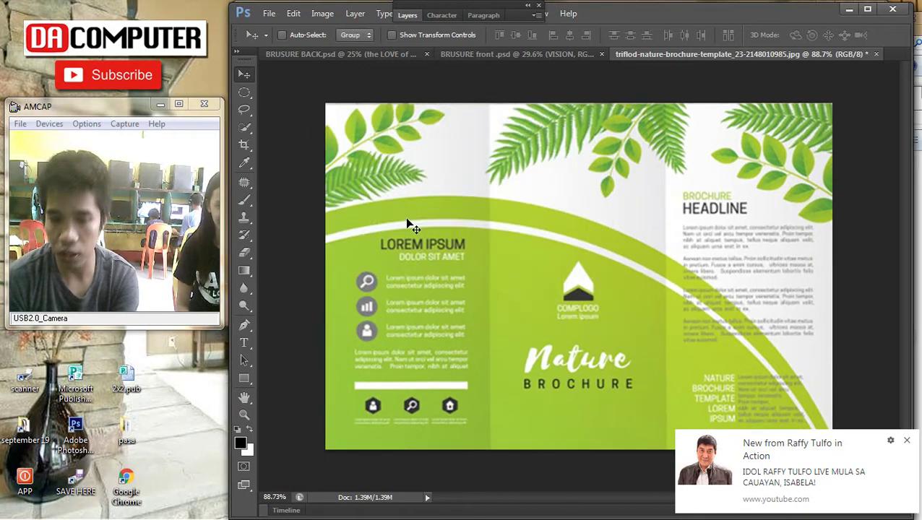
pyautogui.click(323, 13)
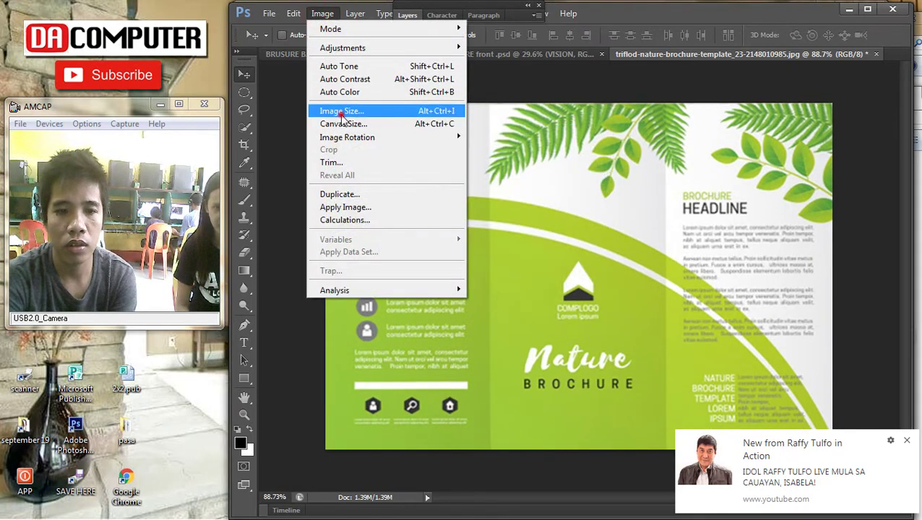
pyautogui.click(332, 111)
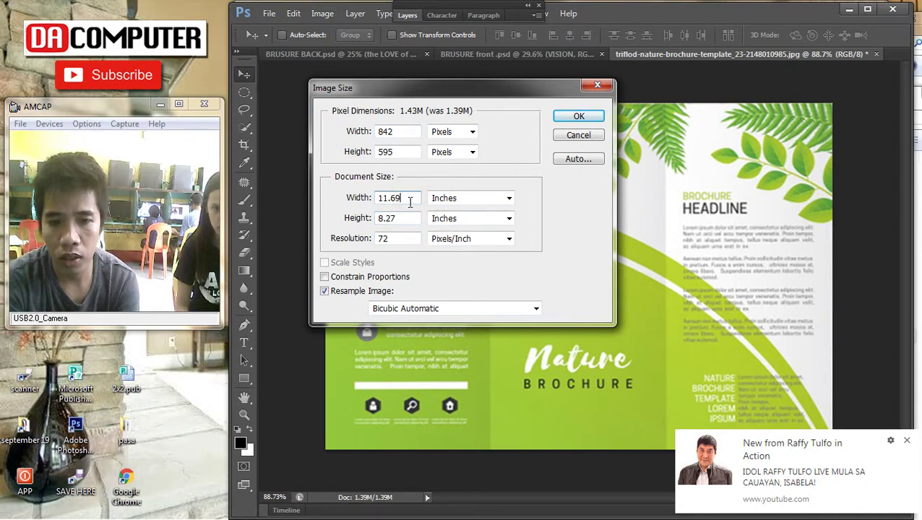
pyautogui.press('Return')
pyautogui.scroll(-4, 571, 299)
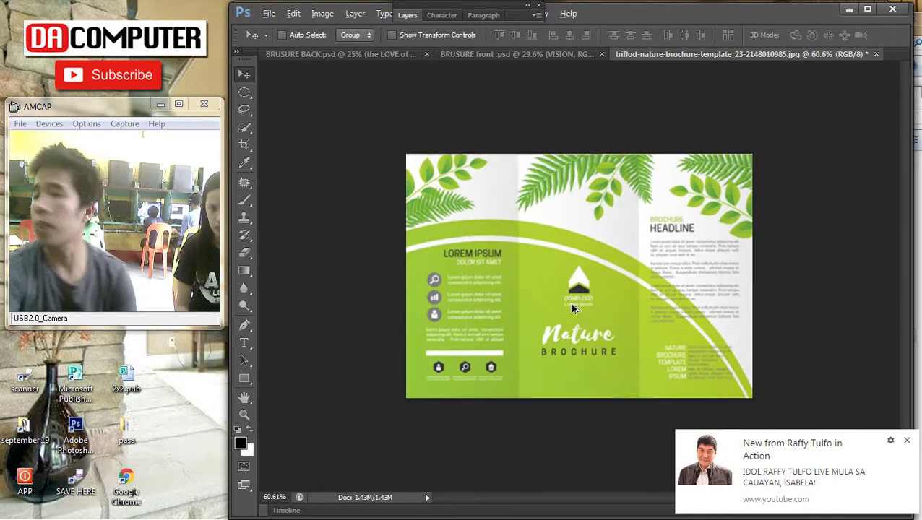
# Darken the whole image with Curves by setting an RGB midtone point at input 136, output 114
pyautogui.scroll(5, 572, 297)
pyautogui.hotkey('ctrl', '-')
pyautogui.hotkey('ctrl', 'm')
pyautogui.moveTo(305, 251); pyautogui.dragTo(305, 263)
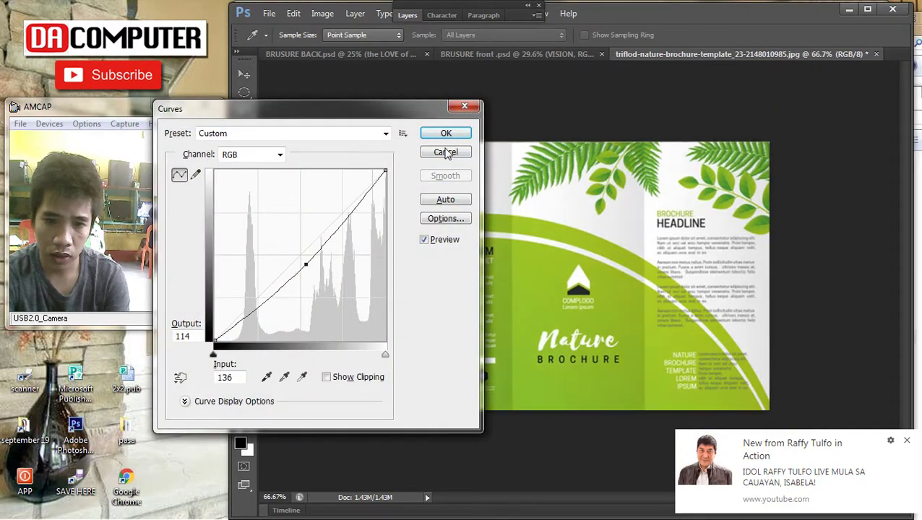
pyautogui.click(446, 133)
pyautogui.hotkey('ctrl', '0')
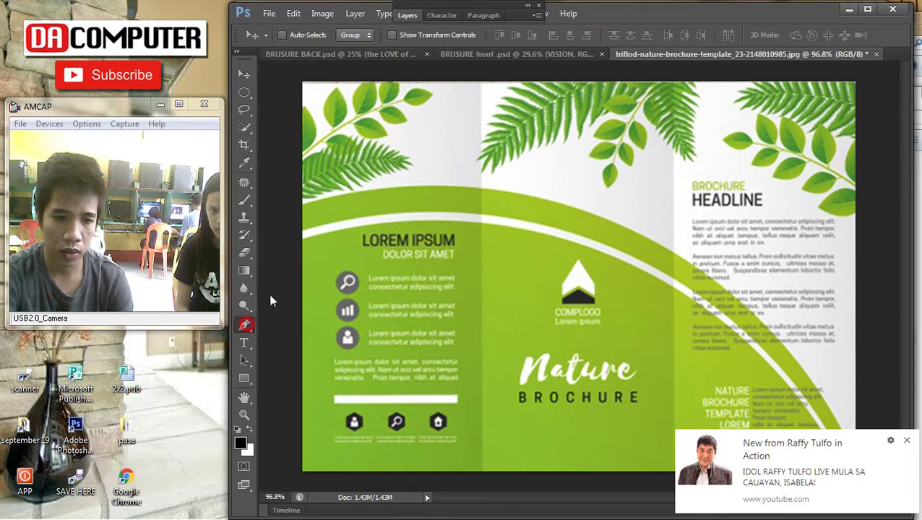
# Trace the upper edge of the green arch with a curved Pen path from the left edge to the lower-right corner
pyautogui.click(247, 325)
pyautogui.hotkey('ctrl', '-')
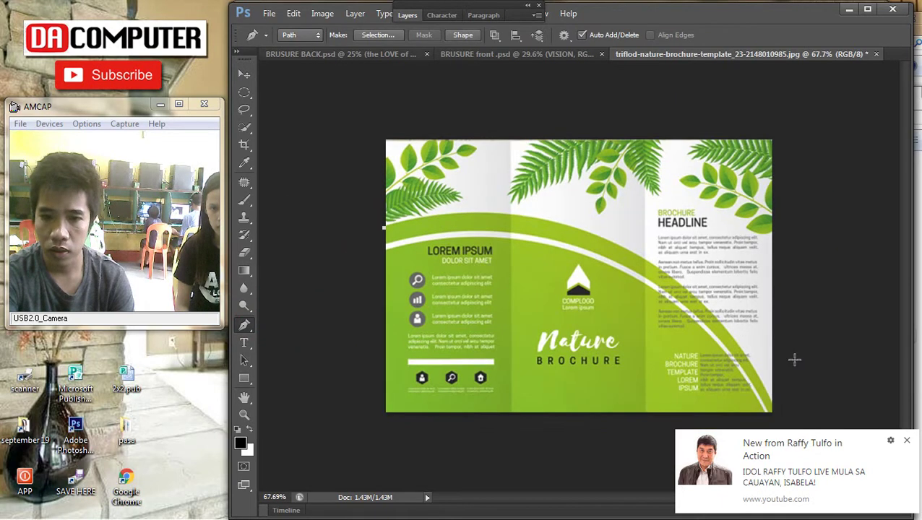
pyautogui.moveTo(564, 317); pyautogui.dragTo(591, 233)
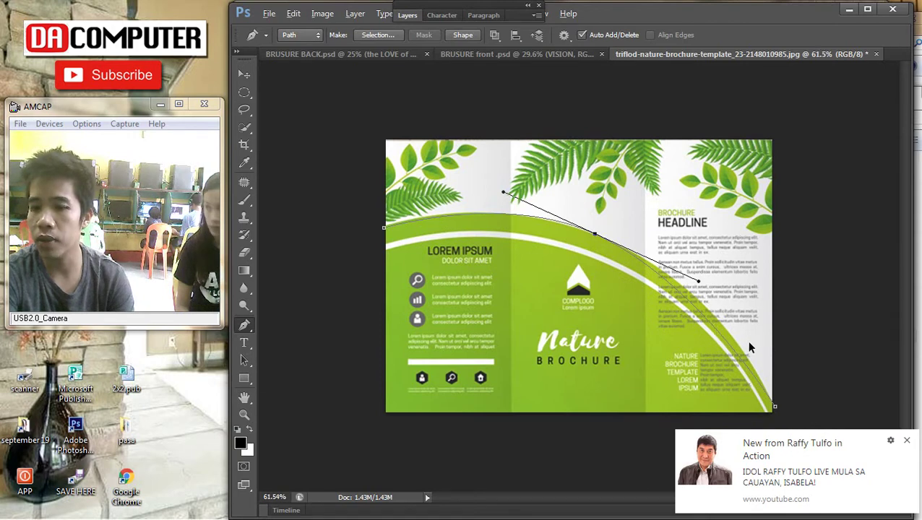
pyautogui.scroll(-1, 764, 367)
pyautogui.moveTo(719, 346); pyautogui.dragTo(719, 331)
pyautogui.scroll(-3, 759, 401)
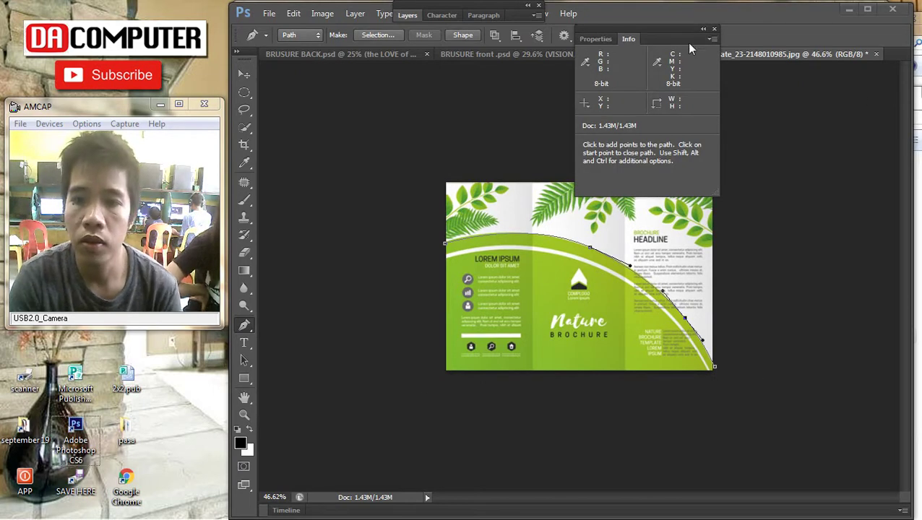
pyautogui.press('F8')
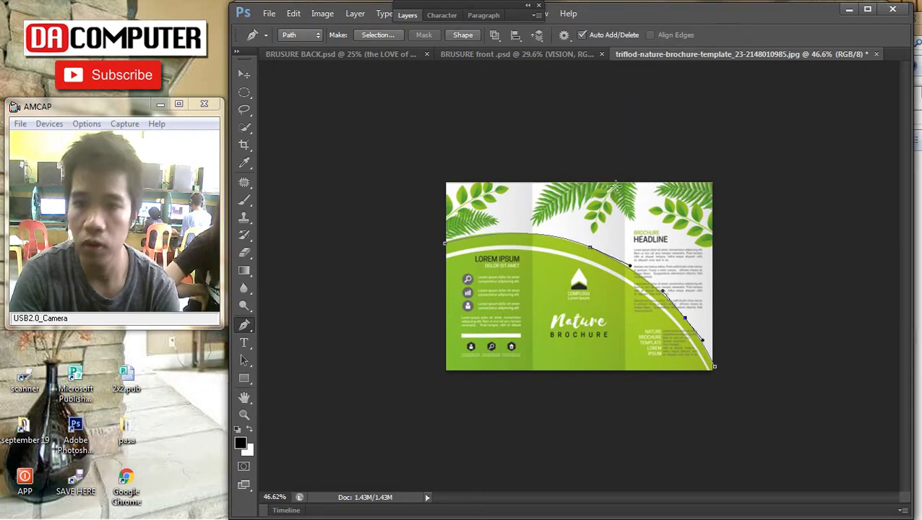
pyautogui.scroll(3, 555, 286)
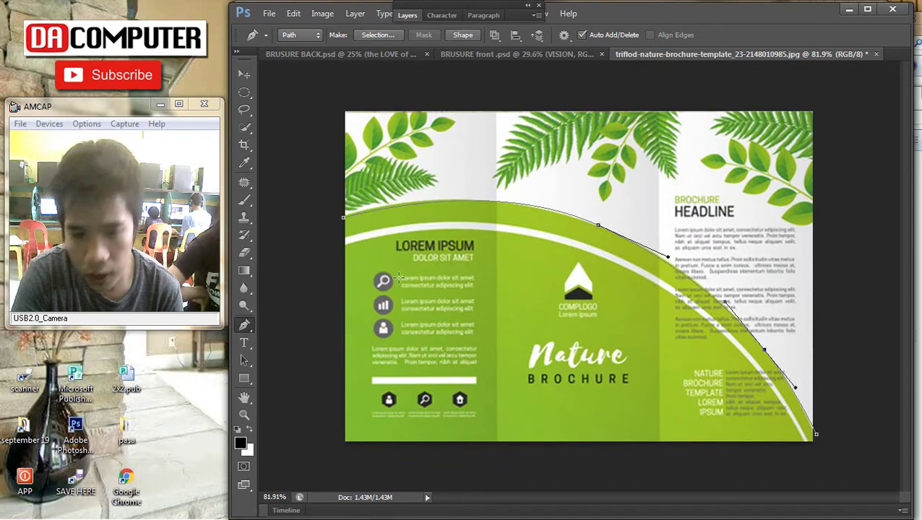
# Continue the Pen path back along the lower edge of the green band and close it past the left edge
pyautogui.click(811, 451)
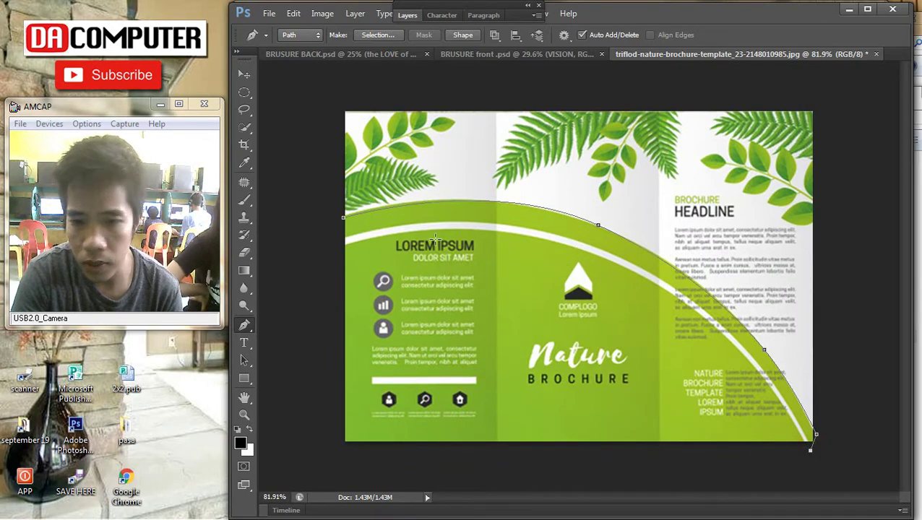
pyautogui.click(383, 229)
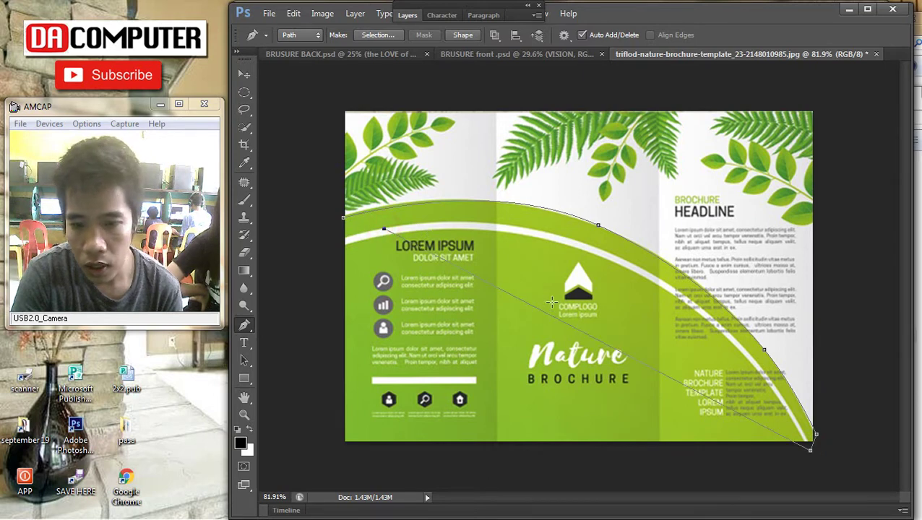
pyautogui.moveTo(556, 323); pyautogui.dragTo(615, 255)
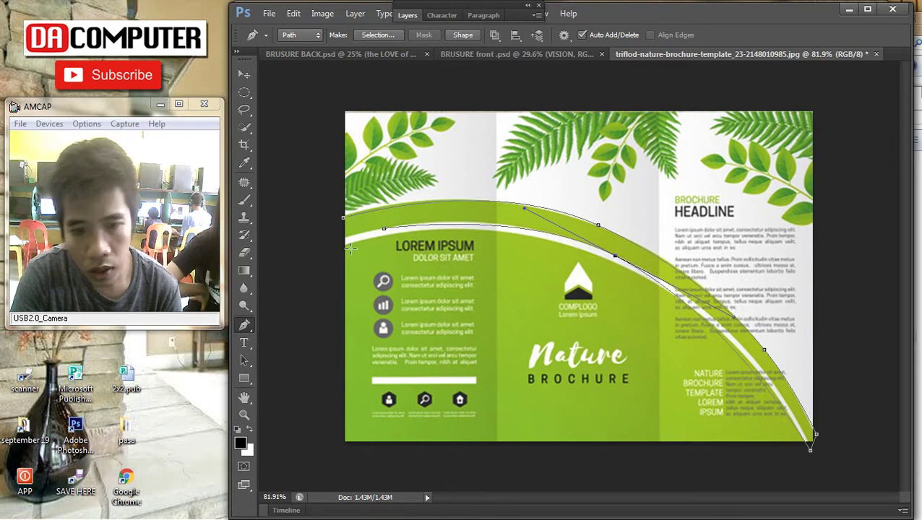
pyautogui.click(329, 247)
pyautogui.click(384, 230)
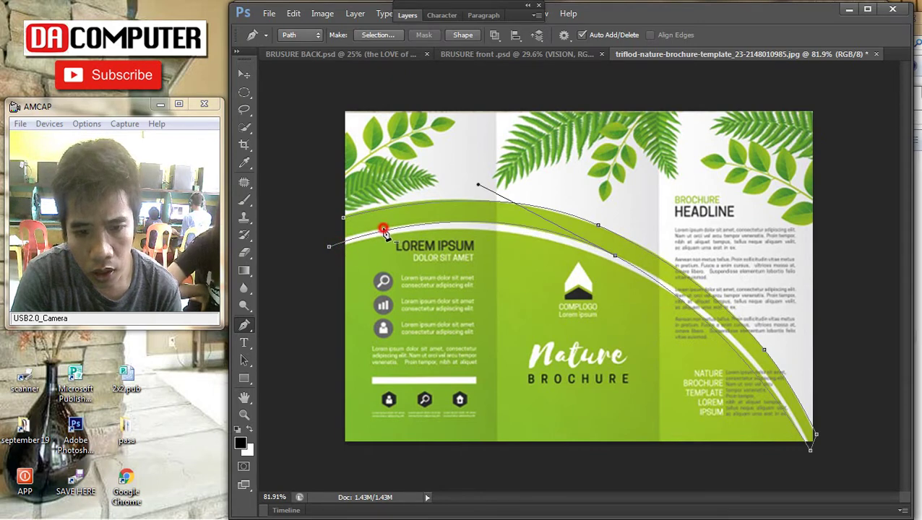
pyautogui.scroll(-2, 491, 233)
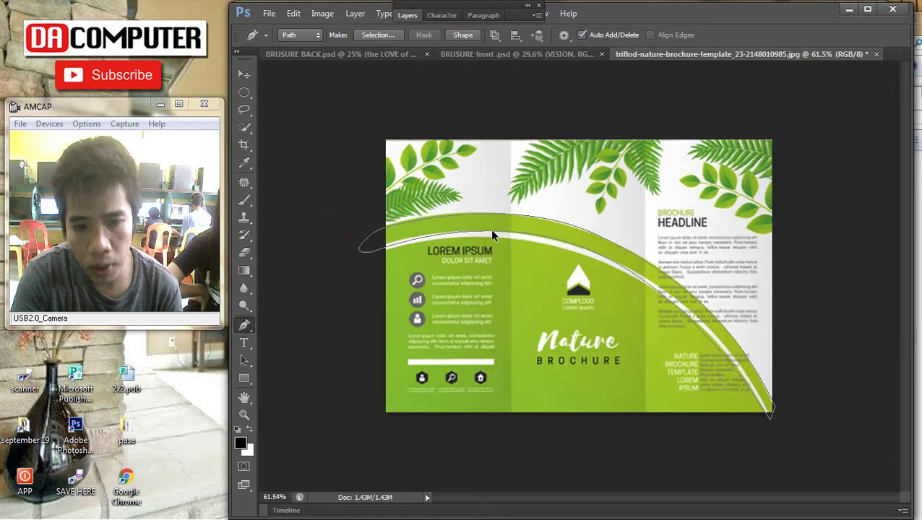
# Convert the closed arch path into a new anti-aliased selection with a feather radius of 0 pixels
pyautogui.rightClick(513, 233)
pyautogui.click(580, 265)
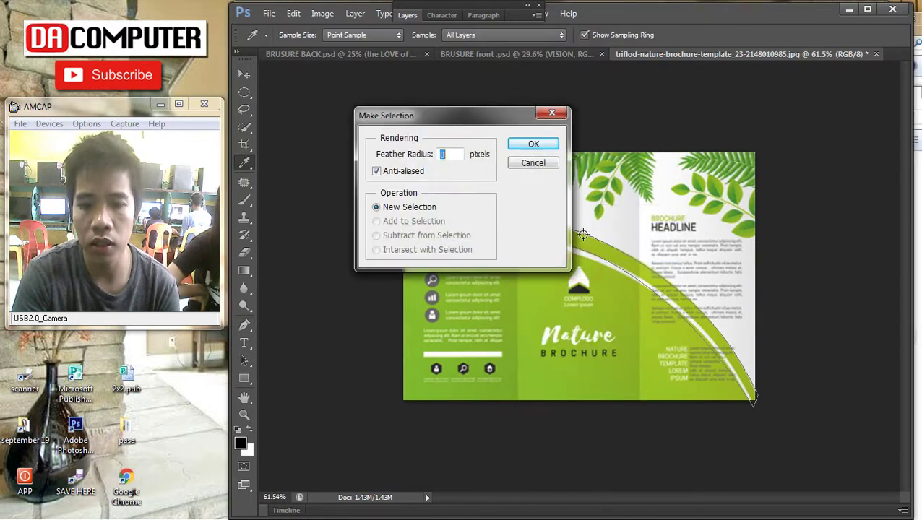
pyautogui.click(548, 143)
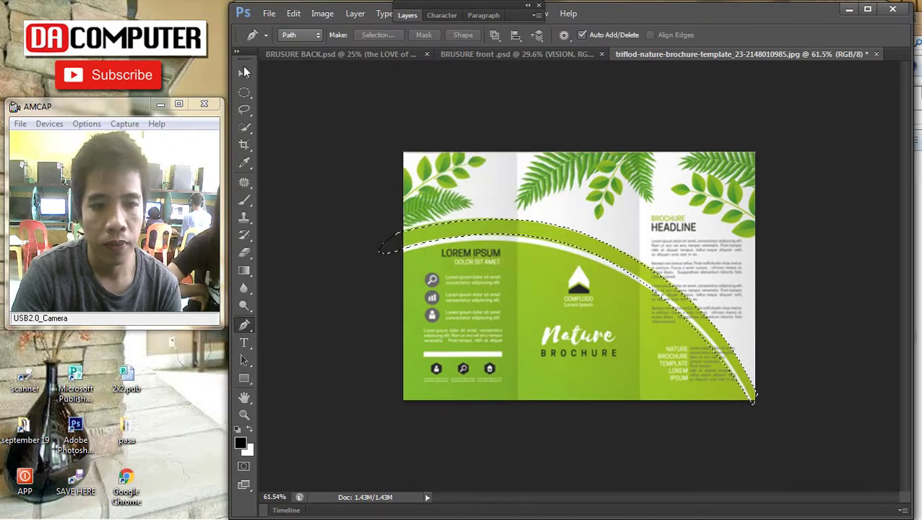
pyautogui.press('v')
pyautogui.scroll(1, 644, 246)
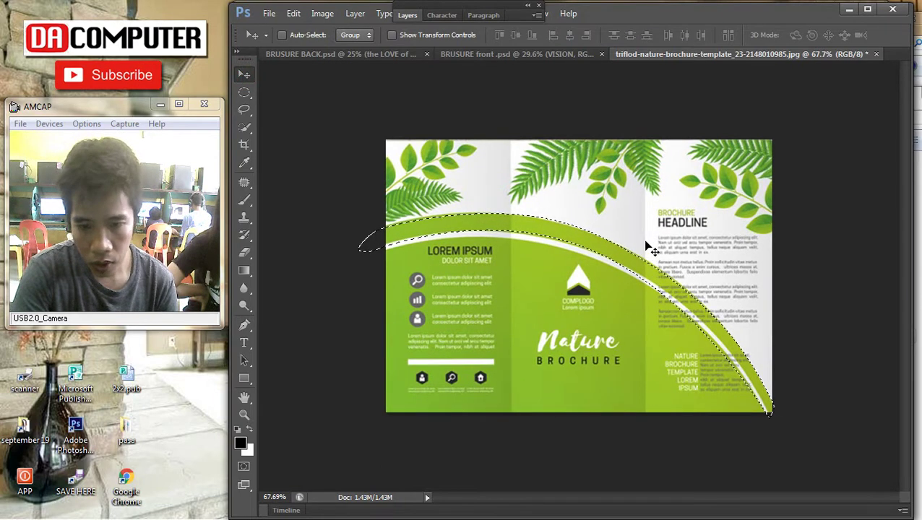
pyautogui.click(399, 16)
pyautogui.click(410, 15)
pyautogui.click(410, 15)
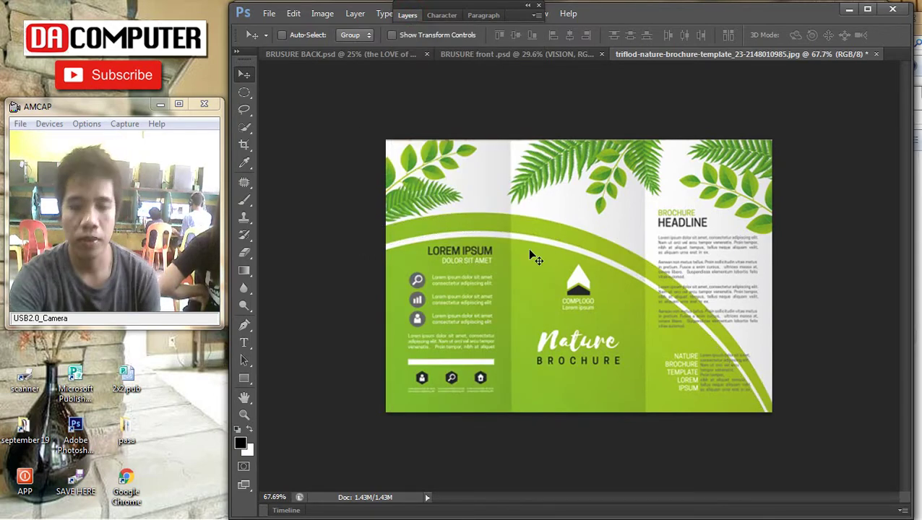
# Make a selection from the green band's path again and copy the selected area to a new layer
pyautogui.press('p')
pyautogui.rightClick(456, 206)
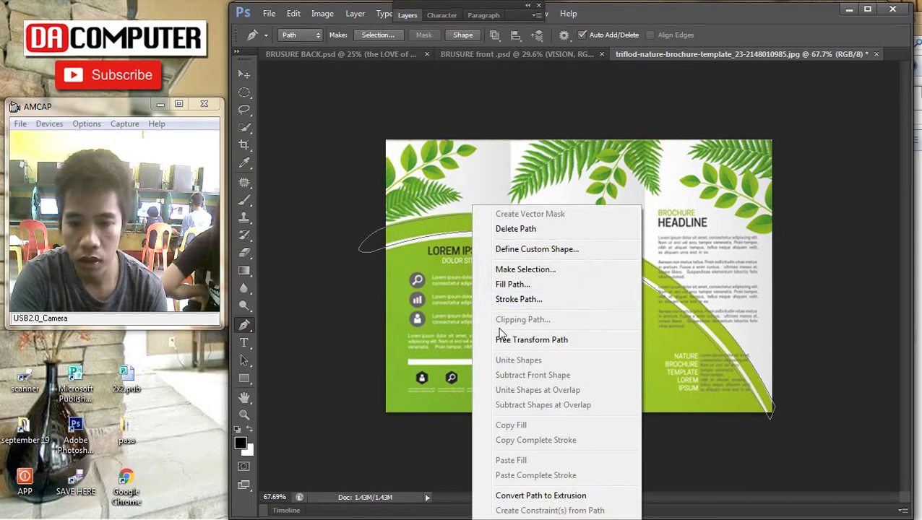
pyautogui.click(519, 268)
pyautogui.click(533, 144)
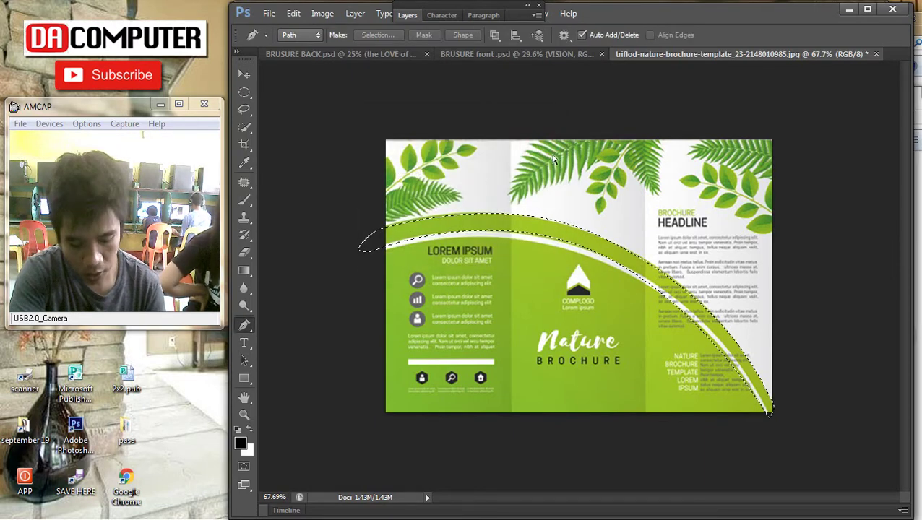
pyautogui.hotkey('ctrl', 'j')
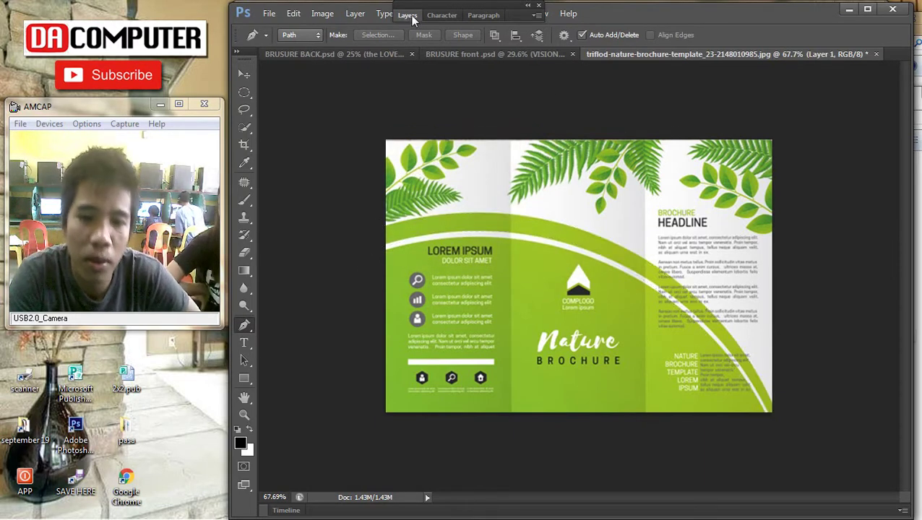
# Add a Color Overlay to the arch band's layer (Layer 1) using green #94b724 sampled from the artwork
pyautogui.click(408, 15)
pyautogui.doubleClick(498, 92)
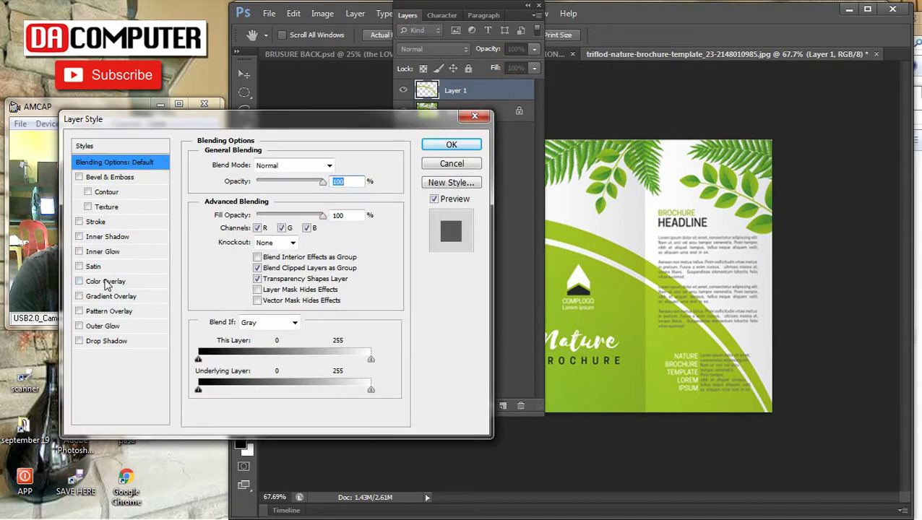
pyautogui.click(105, 281)
pyautogui.click(344, 165)
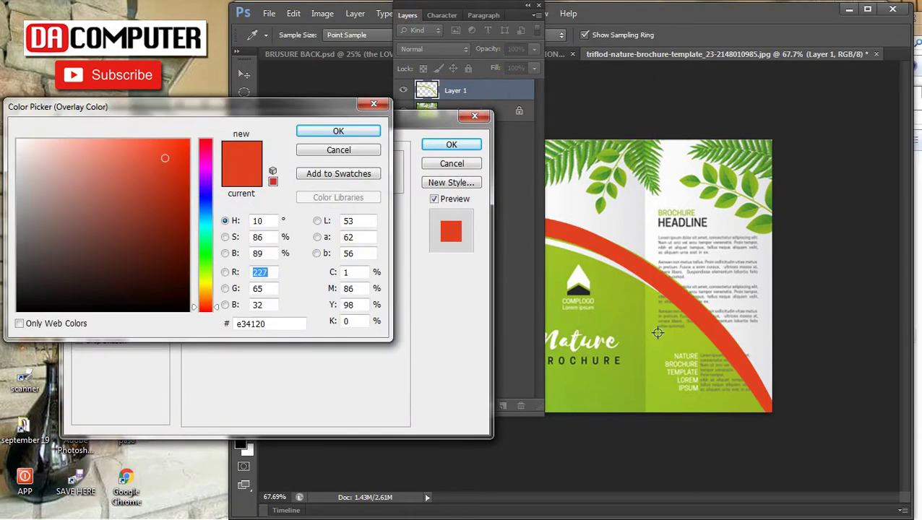
pyautogui.click(628, 319)
pyautogui.click(669, 341)
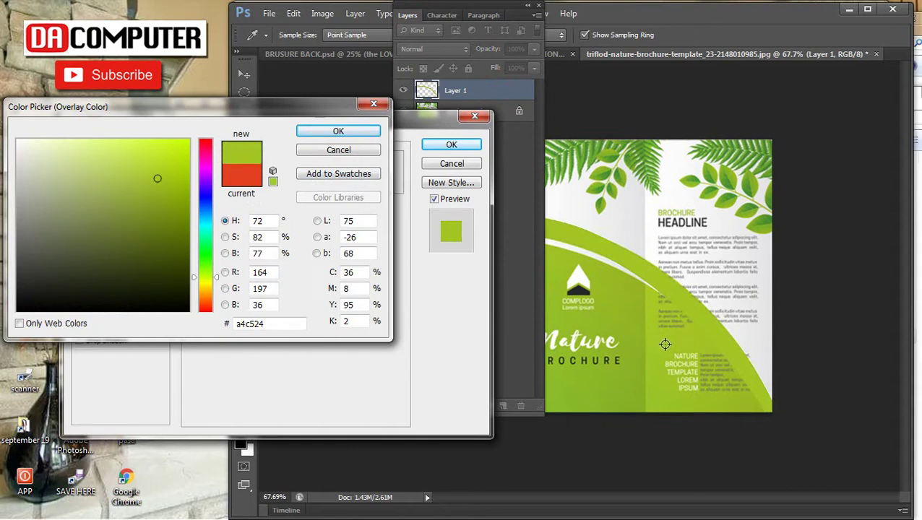
pyautogui.click(639, 329)
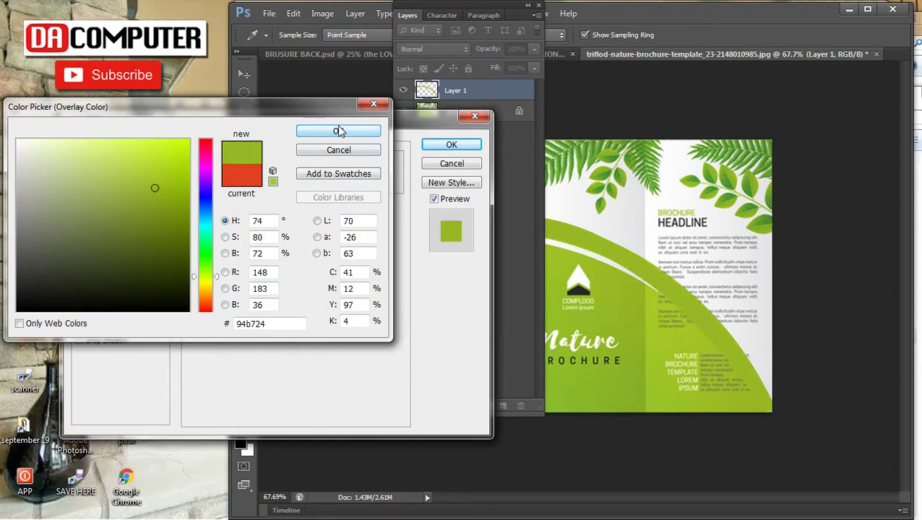
pyautogui.click(340, 131)
pyautogui.click(451, 144)
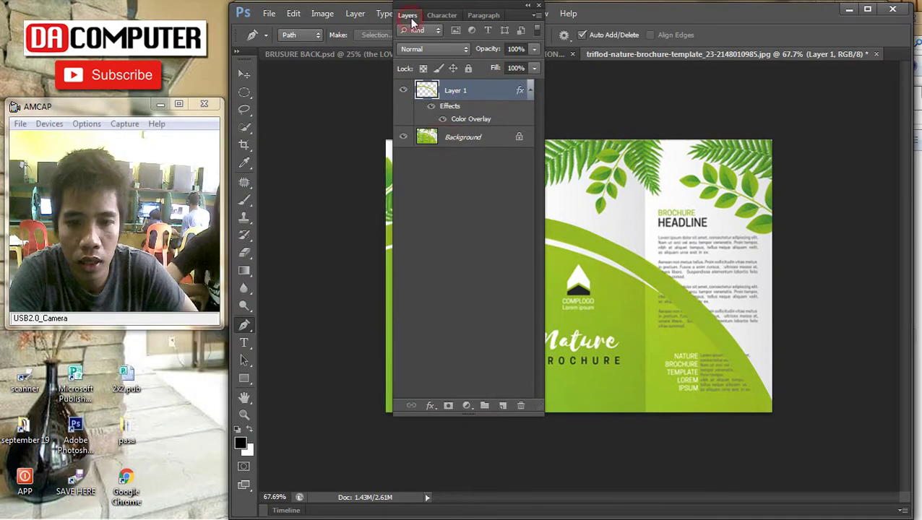
pyautogui.click(409, 16)
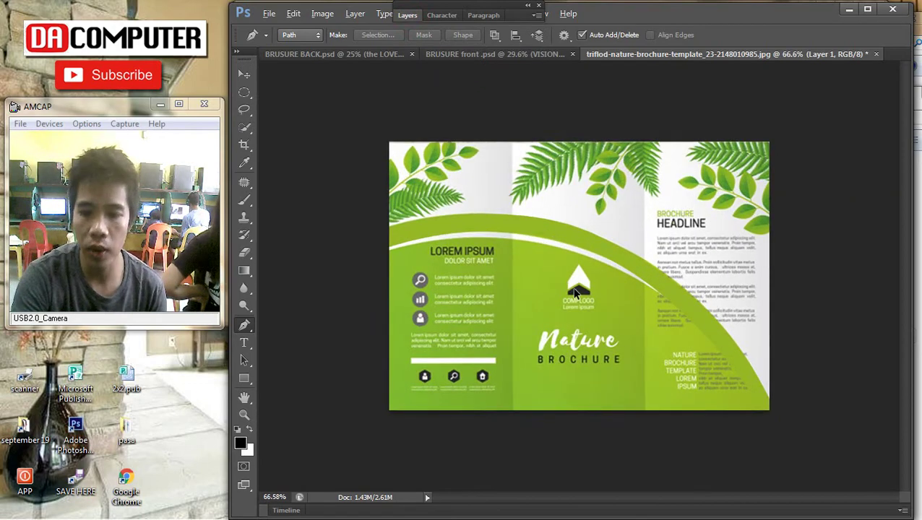
# Trace the green area below the white arch line with the Pen tool, convert it to a selection and copy it from the Background to a new layer
pyautogui.hotkey('ctrl', '0')
pyautogui.click(296, 247)
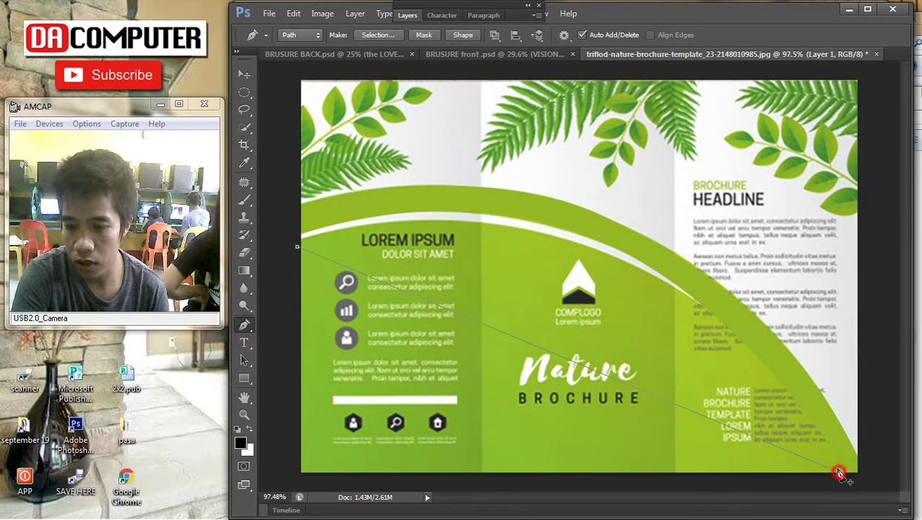
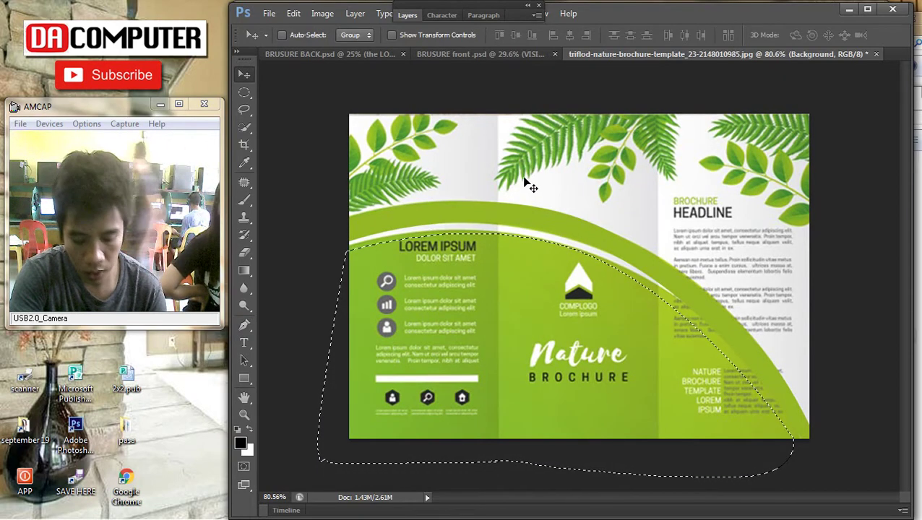
pyautogui.hotkey('ctrl', 'j')
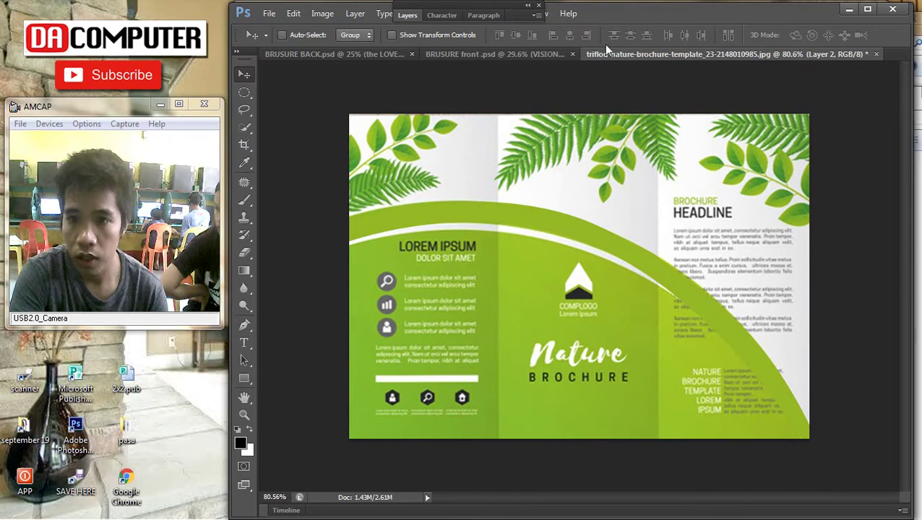
# Add a Color Overlay to Layer 2 using green #94b724 sampled from the arch band, covering the old text and logo
pyautogui.click(407, 17)
pyautogui.doubleClick(501, 138)
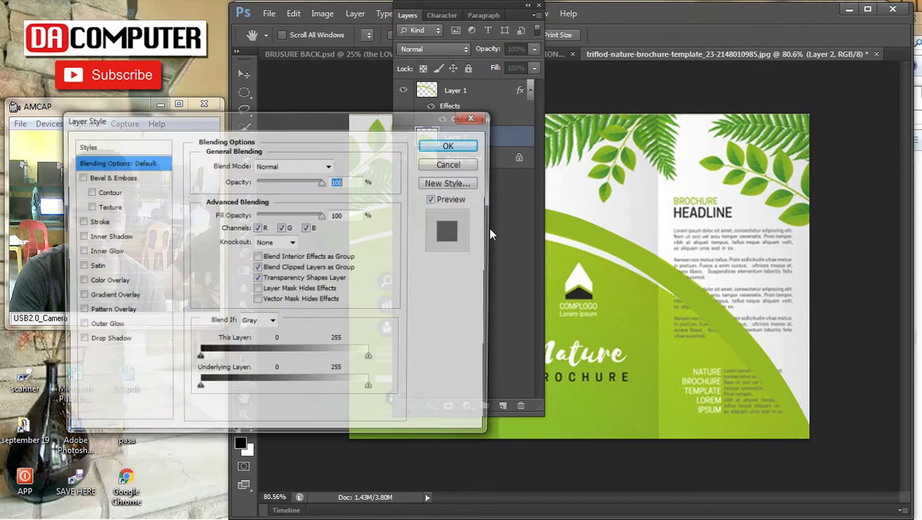
pyautogui.click(112, 281)
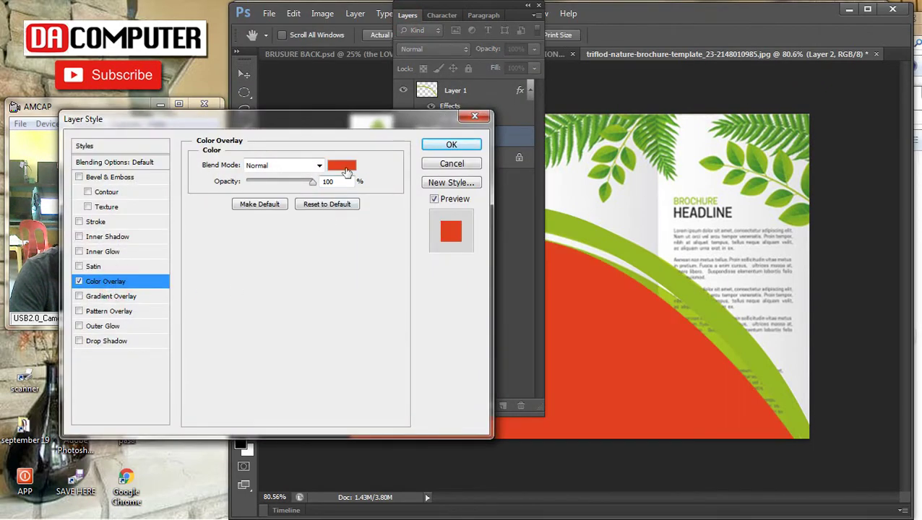
pyautogui.click(341, 165)
pyautogui.click(627, 254)
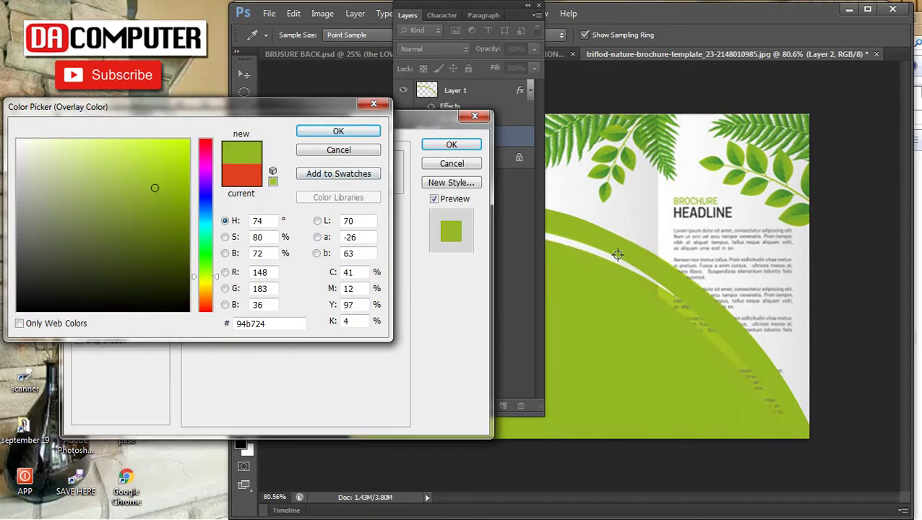
pyautogui.click(353, 131)
pyautogui.click(450, 145)
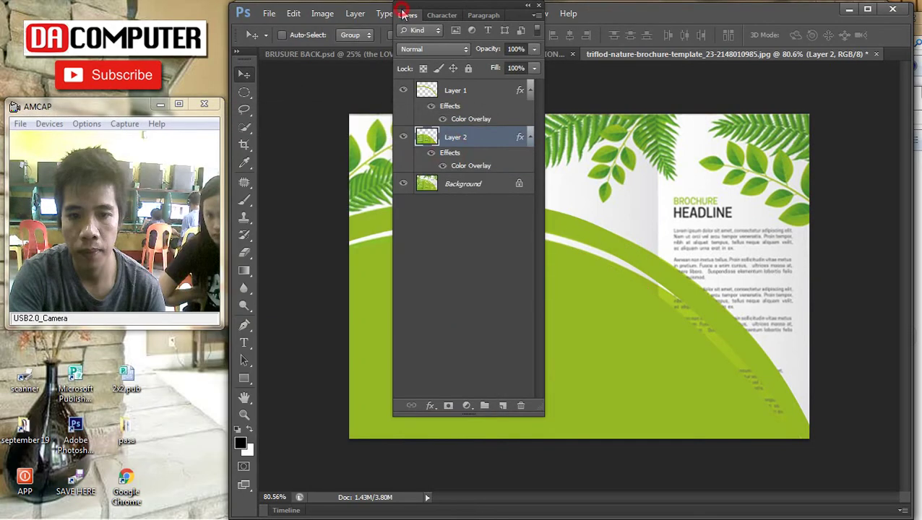
pyautogui.click(407, 14)
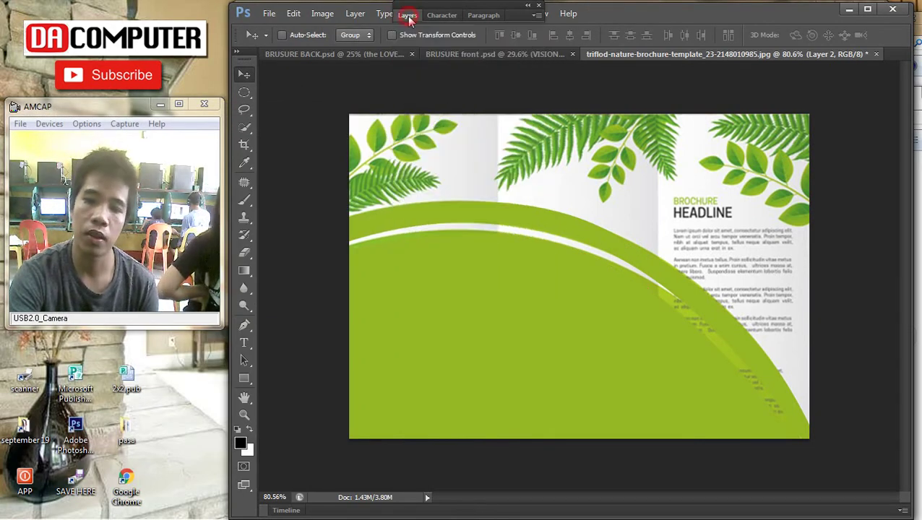
# On the Background layer, start a Pen path outside the page's left edge and run it just above the green arch and over the brochure headline
pyautogui.scroll(-5, 605, 299)
pyautogui.scroll(8, 587, 340)
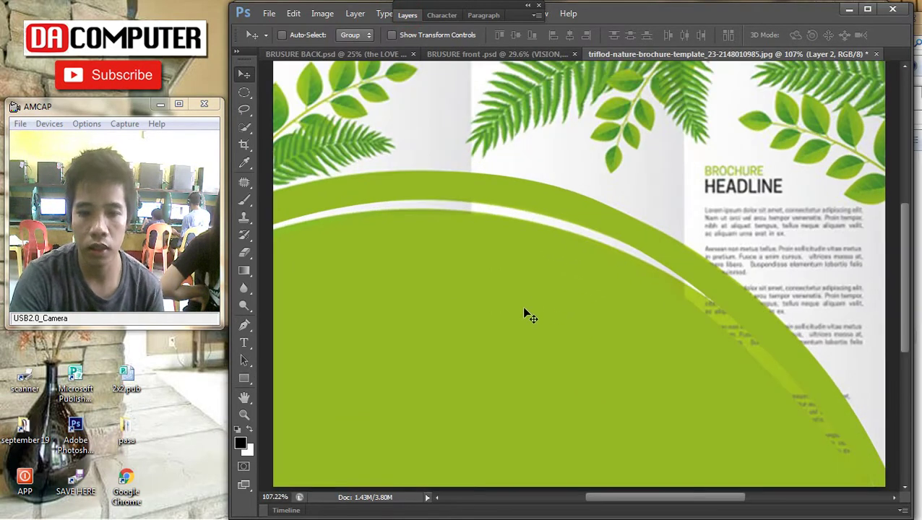
pyautogui.scroll(-3, 605, 230)
pyautogui.rightClick(504, 214)
pyautogui.click(522, 215)
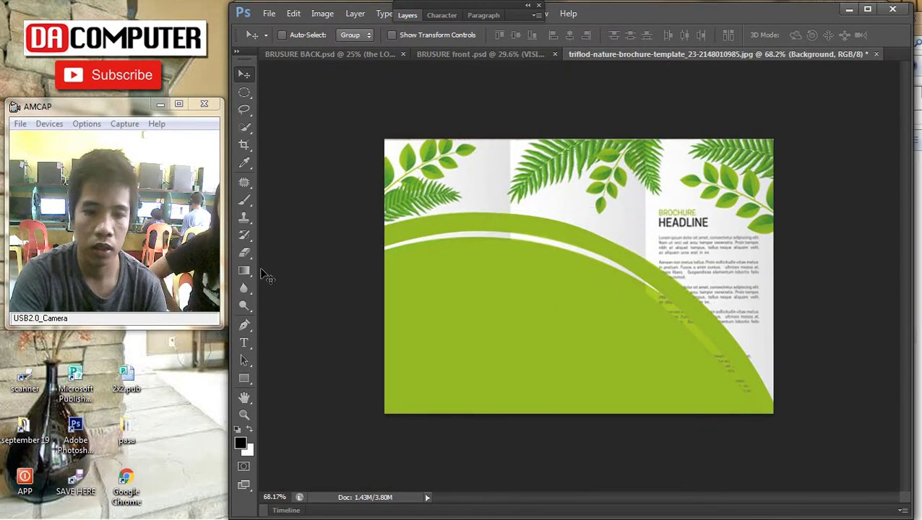
pyautogui.click(245, 325)
pyautogui.moveTo(319, 248); pyautogui.dragTo(342, 240)
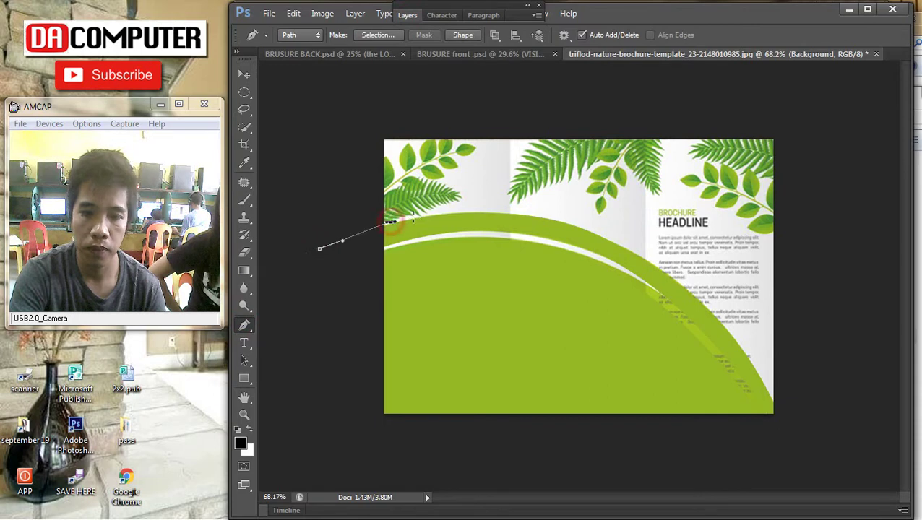
pyautogui.click(478, 206)
pyautogui.click(542, 207)
pyautogui.click(573, 214)
pyautogui.click(620, 227)
pyautogui.click(640, 213)
pyautogui.click(683, 200)
pyautogui.click(704, 209)
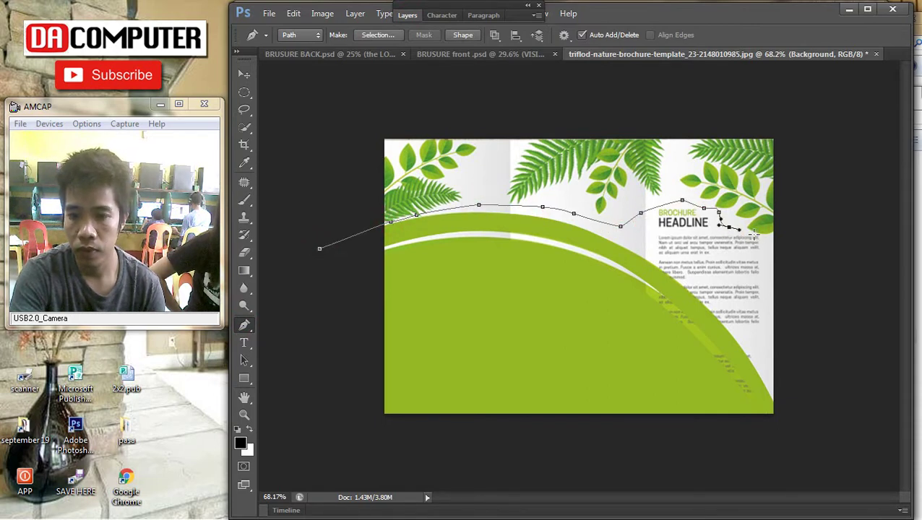
# Continue the Pen path past the page's right edge, around below the page and back to close it at its starting point
pyautogui.scroll(-2, 820, 338)
pyautogui.click(790, 413)
pyautogui.click(638, 431)
pyautogui.click(538, 419)
pyautogui.click(455, 409)
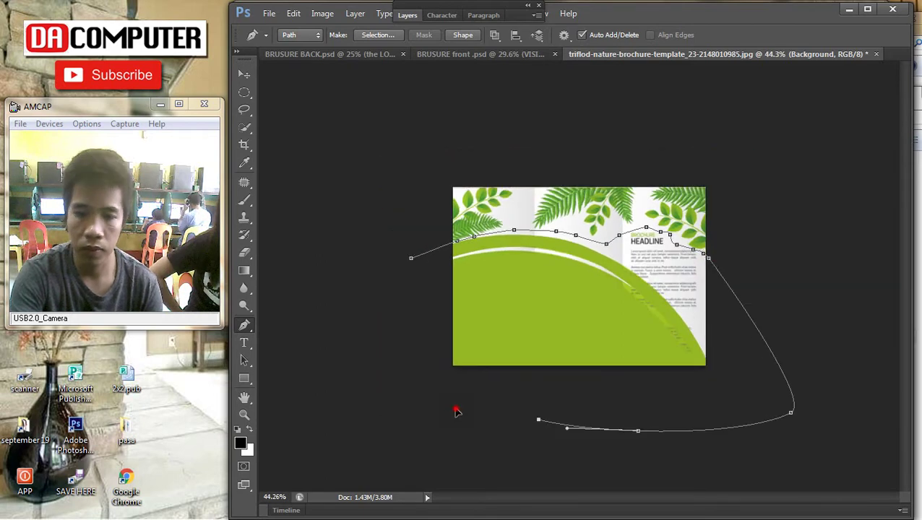
pyautogui.click(370, 367)
pyautogui.moveTo(388, 309); pyautogui.dragTo(391, 296)
pyautogui.click(411, 259)
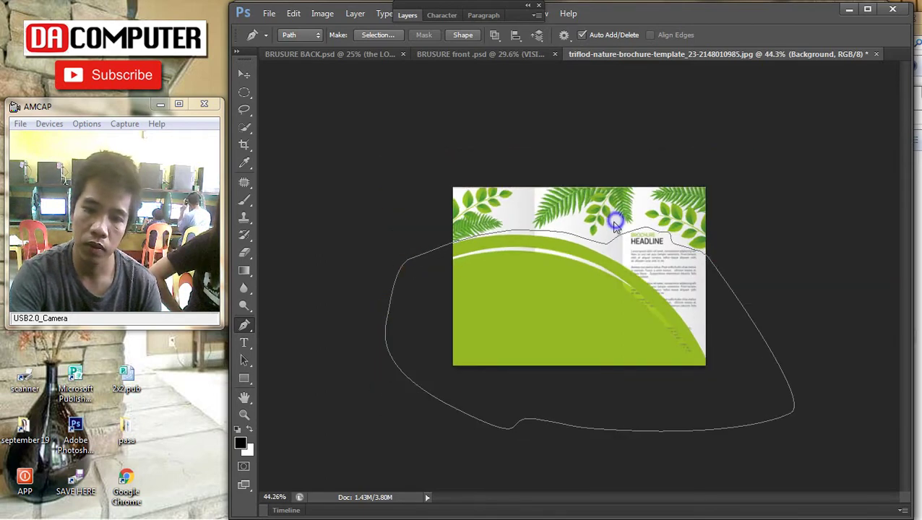
# Convert the closed path into a new anti-aliased selection with a 0-pixel feather and copy that Background area to a new layer
pyautogui.rightClick(626, 206)
pyautogui.click(679, 269)
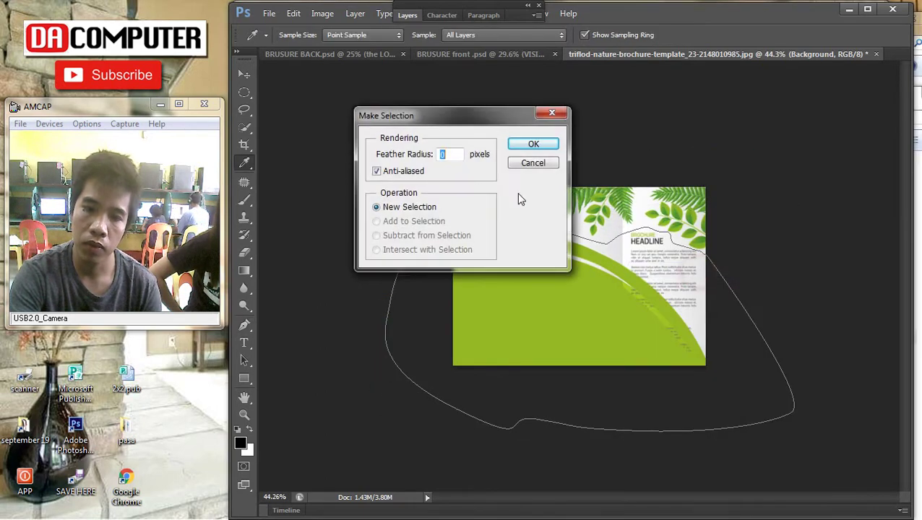
pyautogui.click(533, 144)
pyautogui.click(407, 15)
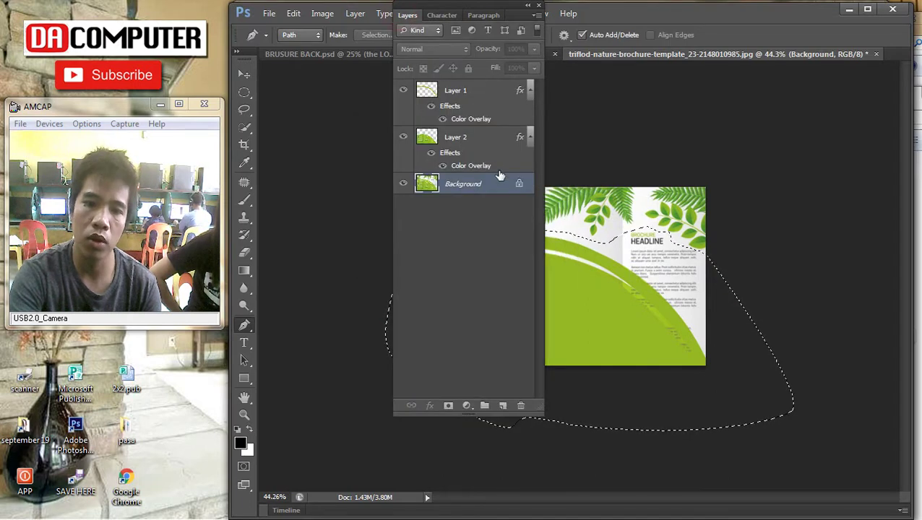
pyautogui.click(407, 15)
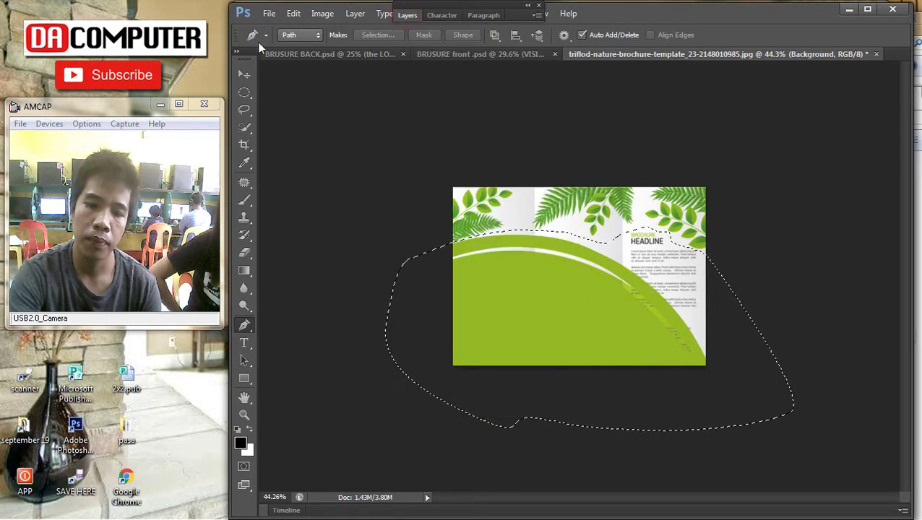
pyautogui.click(245, 74)
pyautogui.rightClick(602, 192)
pyautogui.click(615, 201)
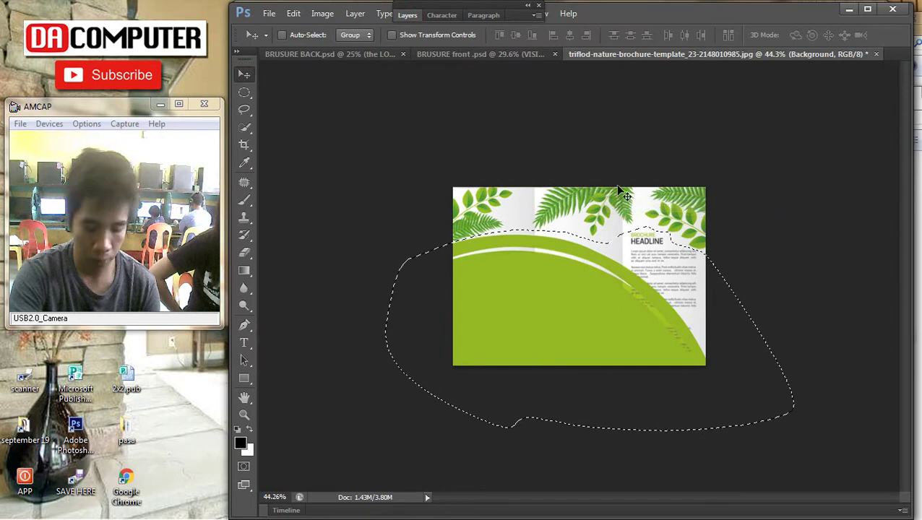
pyautogui.hotkey('ctrl', 'j')
# Add a Color Overlay to Layer 3 using off-white #fafbf6 sampled from the page background
pyautogui.click(408, 14)
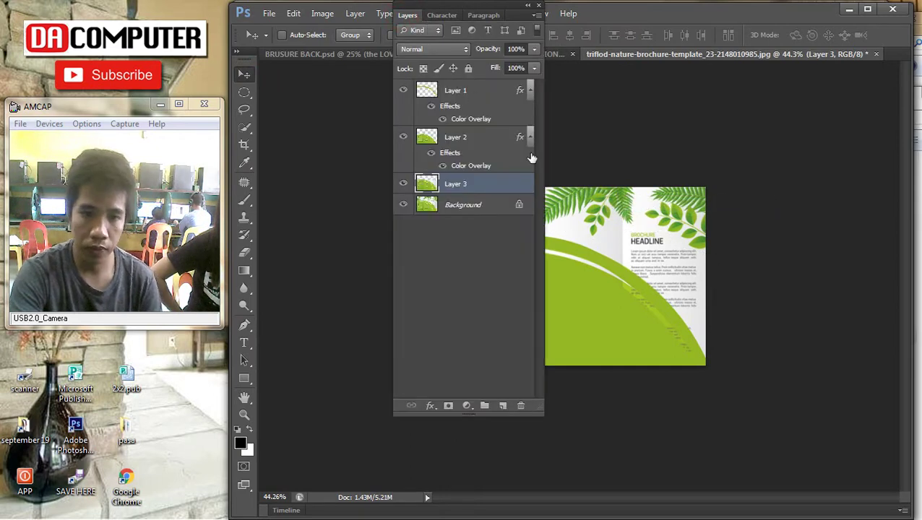
pyautogui.doubleClick(511, 187)
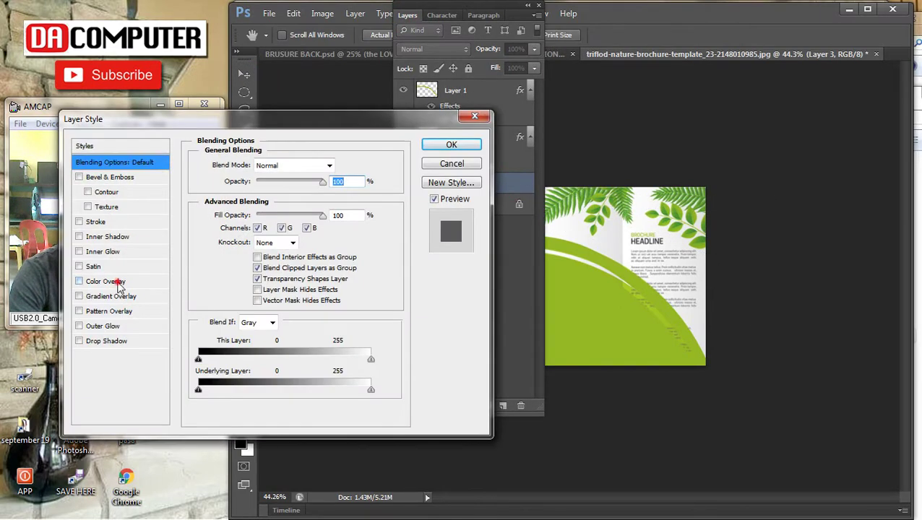
pyautogui.click(105, 281)
pyautogui.click(347, 166)
pyautogui.click(643, 208)
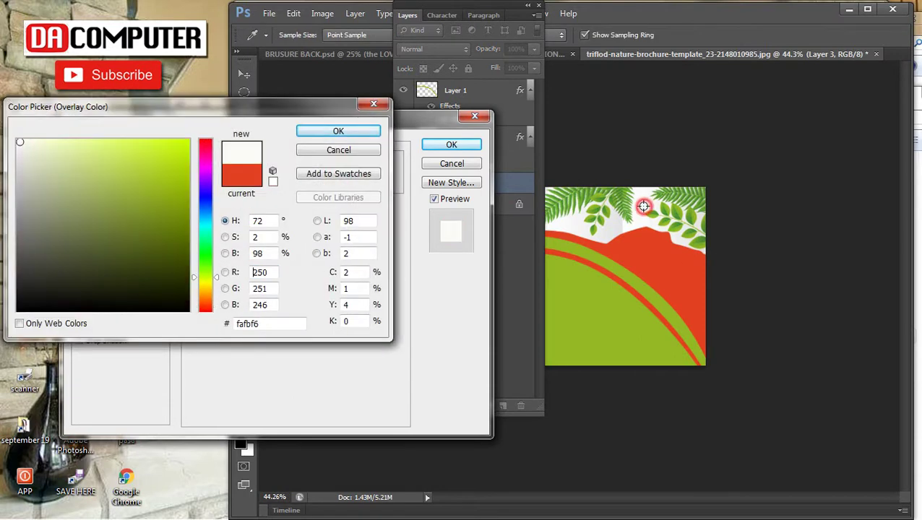
pyautogui.click(361, 132)
pyautogui.click(451, 144)
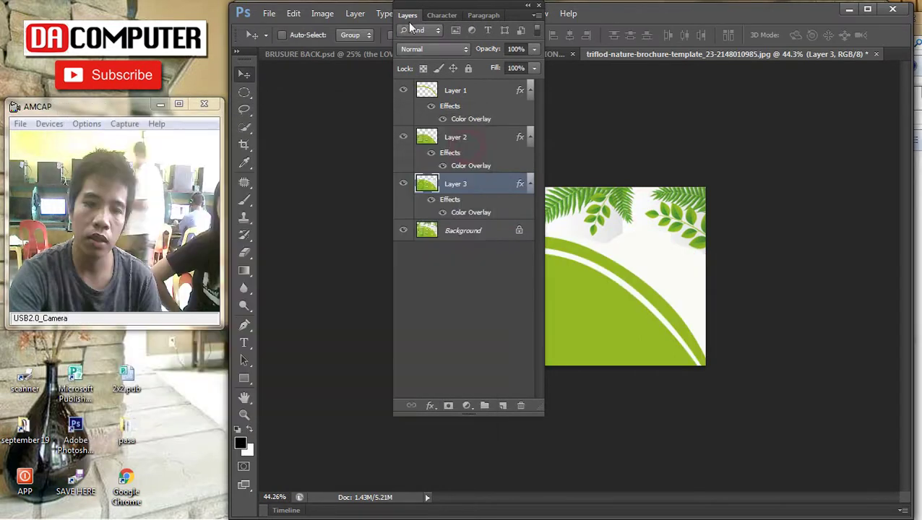
pyautogui.click(412, 16)
pyautogui.scroll(6, 708, 413)
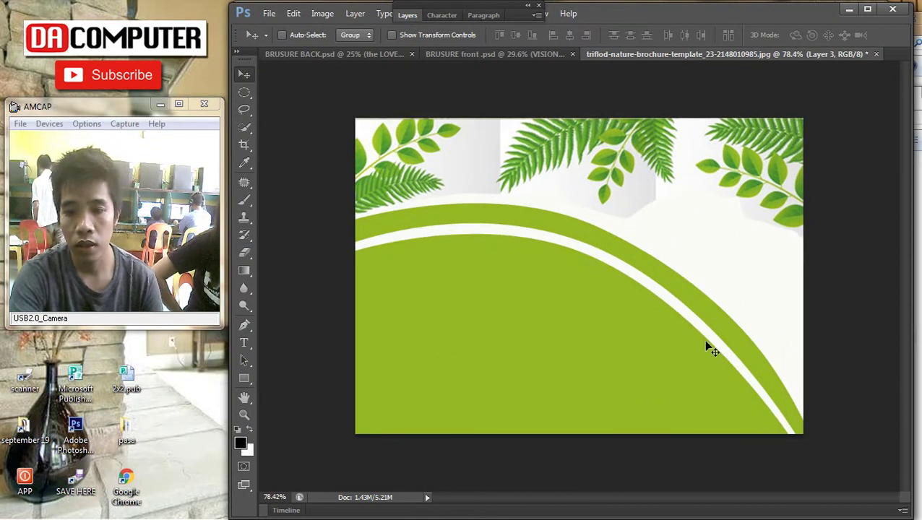
pyautogui.scroll(-2, 537, 227)
pyautogui.scroll(2, 667, 360)
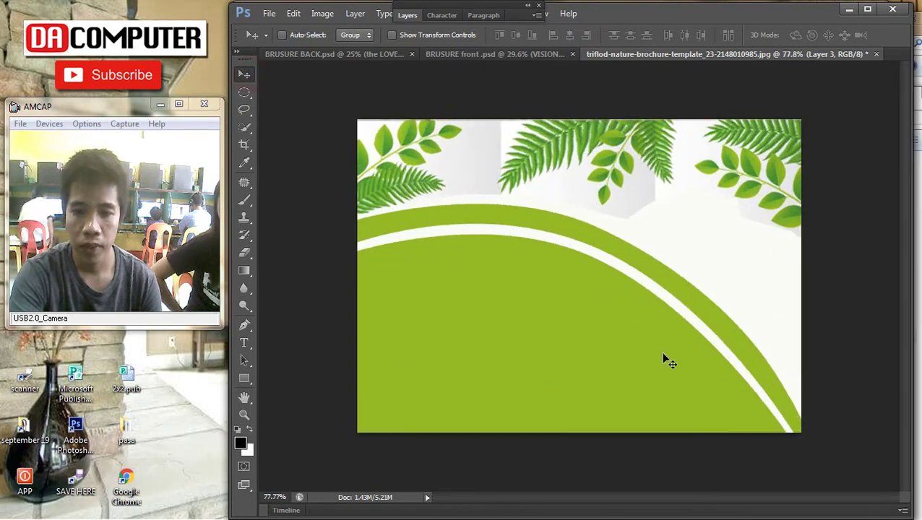
pyautogui.scroll(-2, 589, 311)
pyautogui.scroll(1, 593, 303)
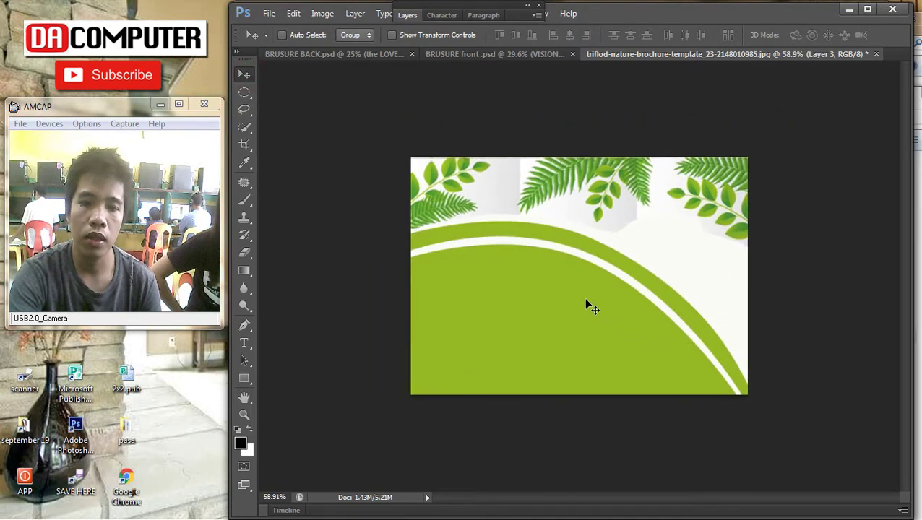
# Divide the full-page slice vertically into 3 evenly spaced slices with the Slice tool to mark the three brochure panels
pyautogui.click(244, 165)
pyautogui.click(245, 145)
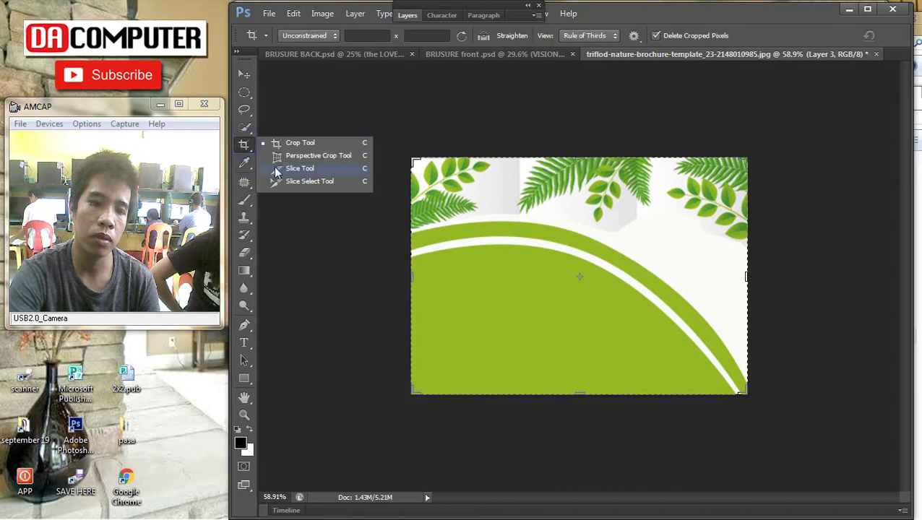
pyautogui.click(280, 169)
pyautogui.rightClick(590, 225)
pyautogui.click(636, 298)
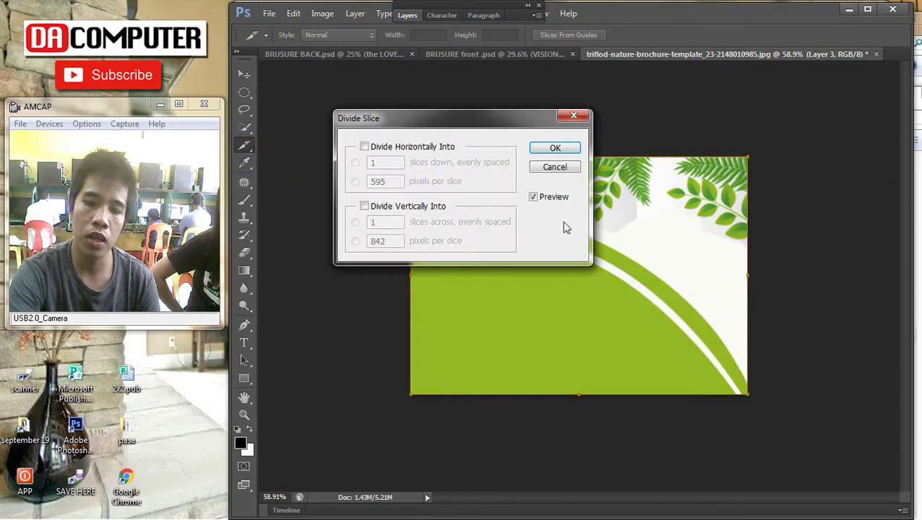
pyautogui.click(379, 208)
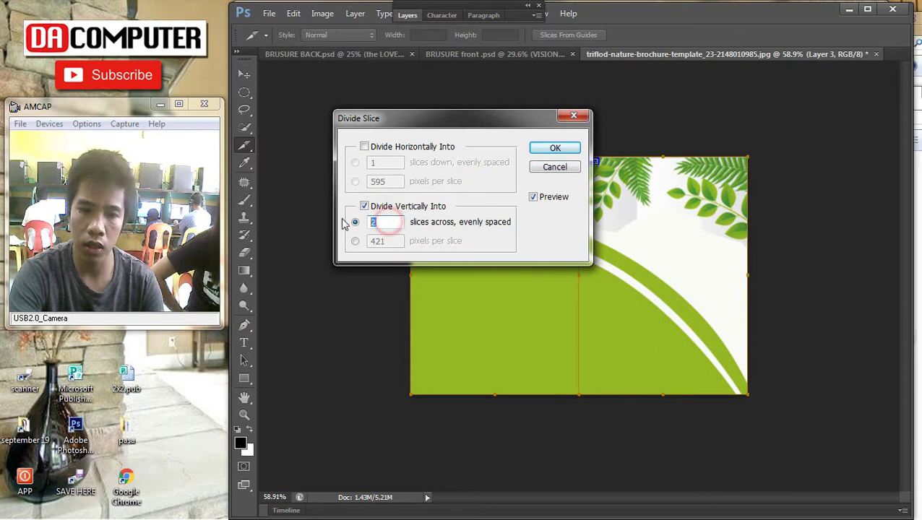
pyautogui.write('3')
pyautogui.scroll(-3, 599, 301)
pyautogui.scroll(3, 599, 300)
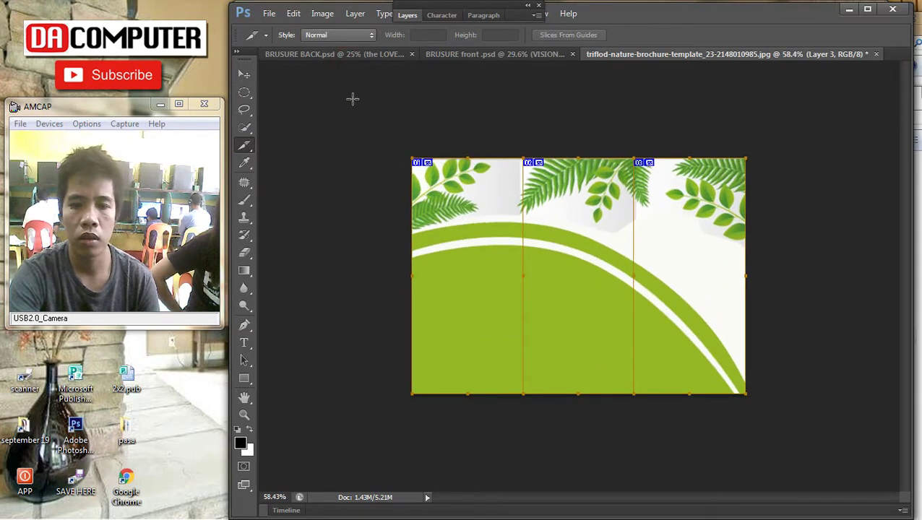
# Flatten all layers of the nature brochure template into a single image
pyautogui.click(406, 14)
pyautogui.rightClick(469, 228)
pyautogui.click(550, 337)
pyautogui.click(414, 16)
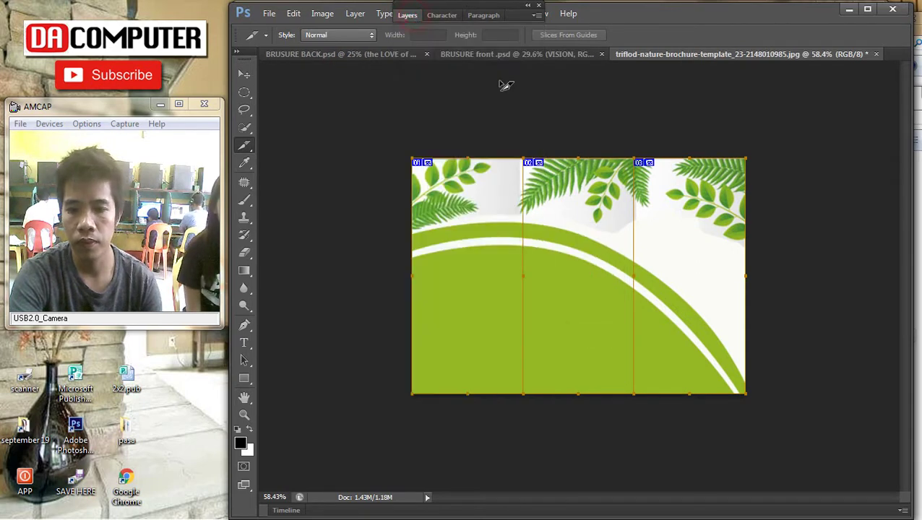
# Copy the whole flattened template and paste it into BRUSURE BACK.psd directly above its Background layer
pyautogui.scroll(2, 838, 362)
pyautogui.scroll(-1, 816, 348)
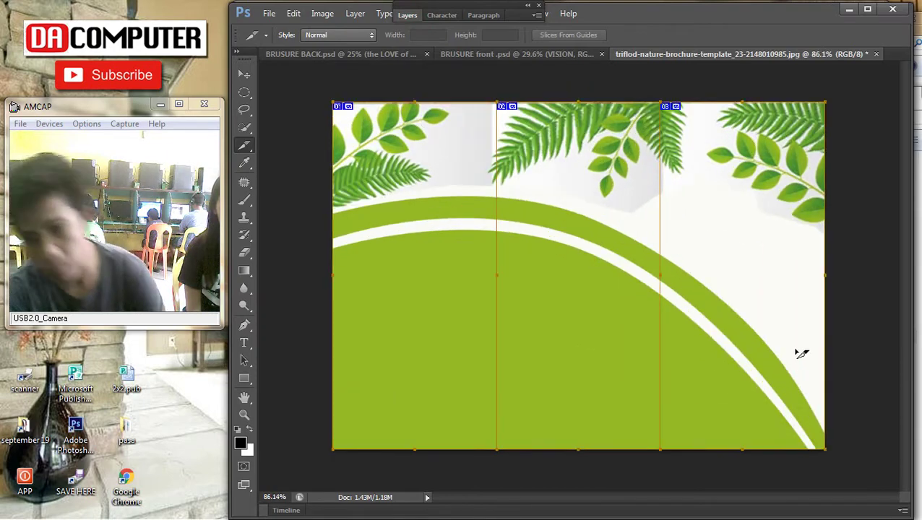
pyautogui.scroll(-2, 804, 338)
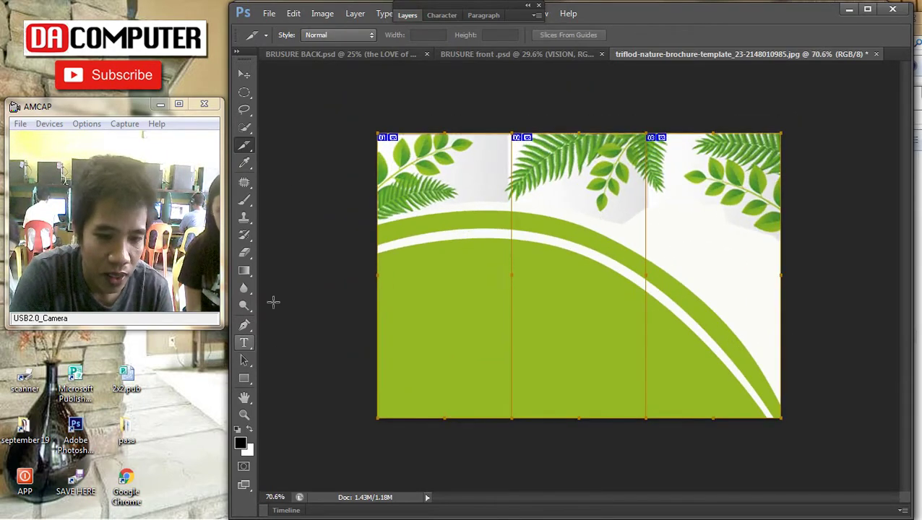
pyautogui.hotkey('ctrl', 'a')
pyautogui.hotkey('ctrl', 'x')
pyautogui.click(342, 55)
pyautogui.scroll(-2, 428, 190)
pyautogui.click(244, 74)
pyautogui.rightClick(693, 113)
pyautogui.click(712, 123)
pyautogui.press('Delete')
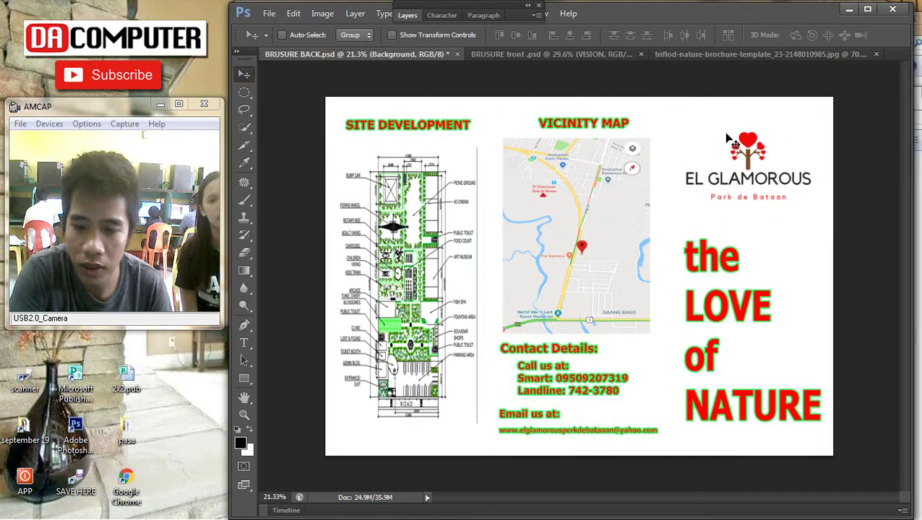
pyautogui.scroll(-2, 671, 178)
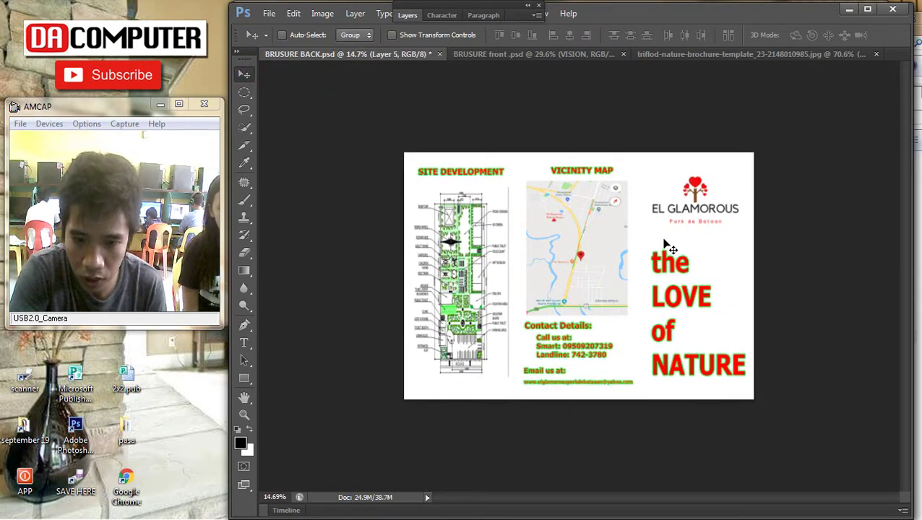
# Make the vicinity map the active layer in BRUSURE BACK.psd and paste the copied template above it
pyautogui.scroll(4, 500, 333)
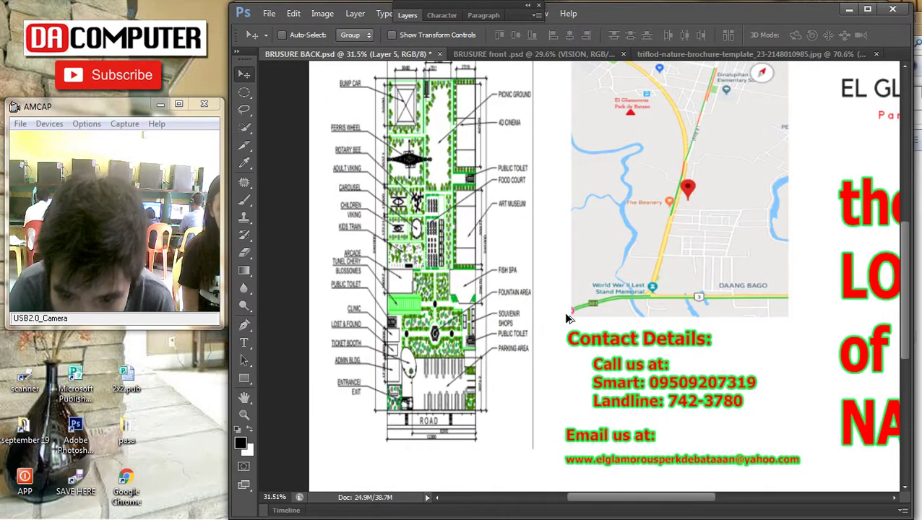
pyautogui.rightClick(594, 308)
pyautogui.click(599, 310)
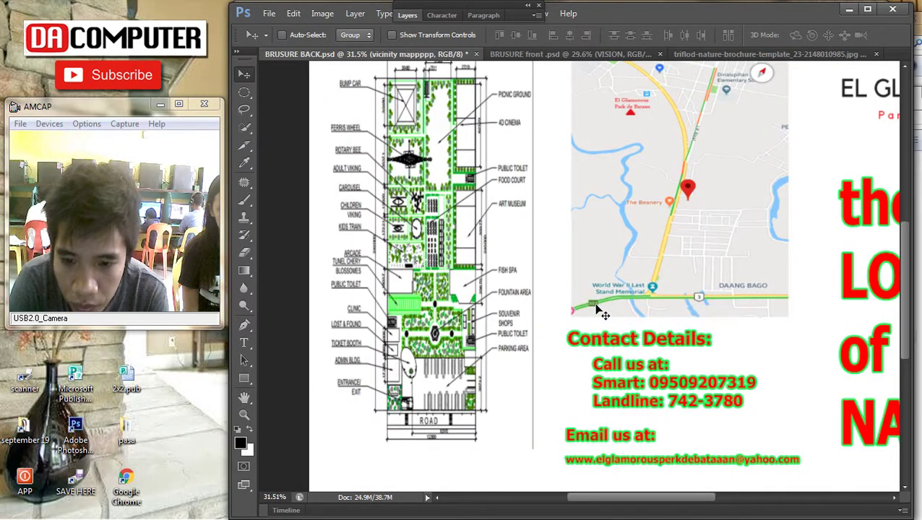
pyautogui.scroll(6, 594, 307)
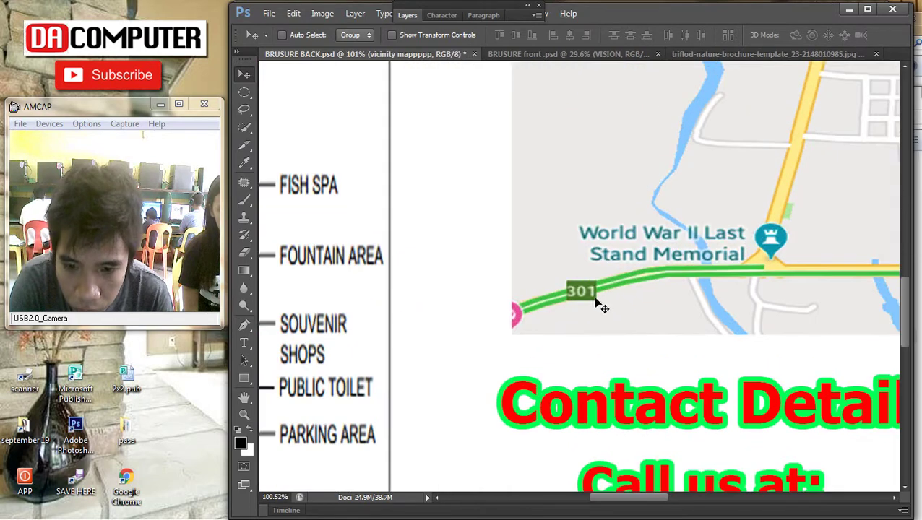
pyautogui.rightClick(582, 296)
pyautogui.click(616, 304)
pyautogui.scroll(-8, 643, 289)
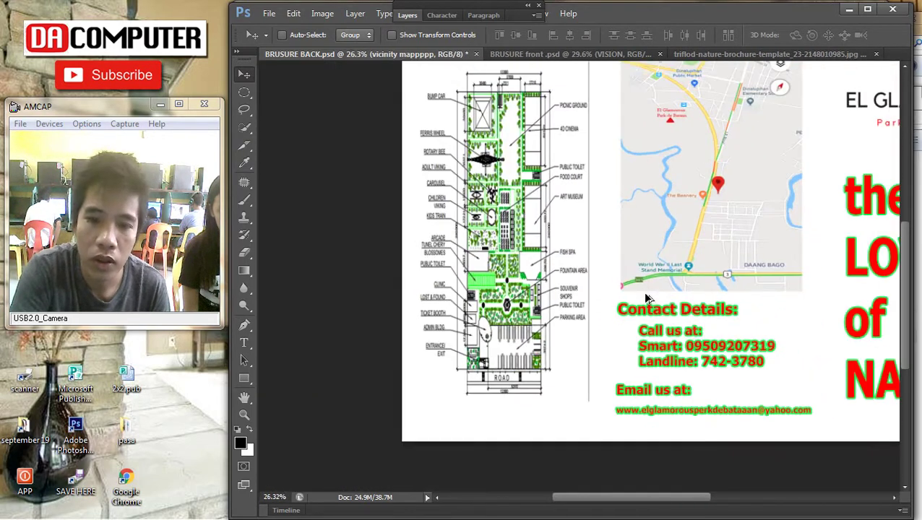
pyautogui.scroll(1, 654, 292)
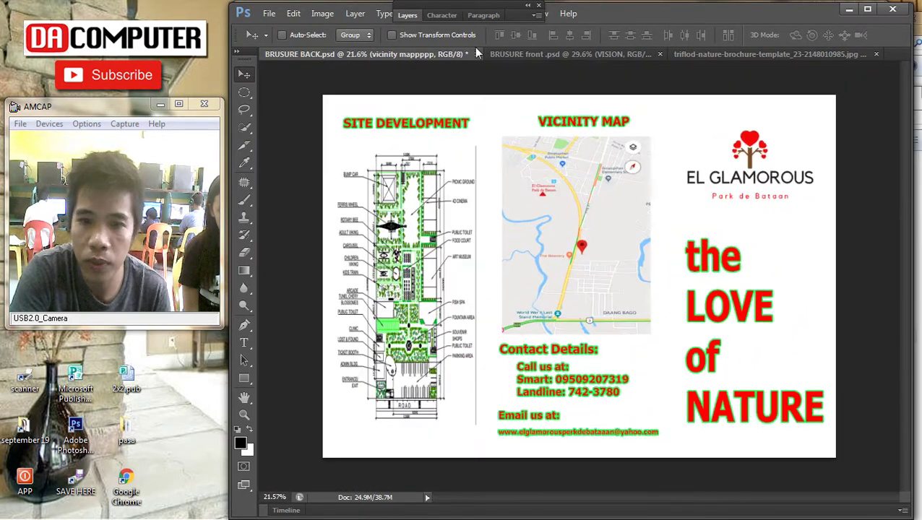
pyautogui.click(750, 56)
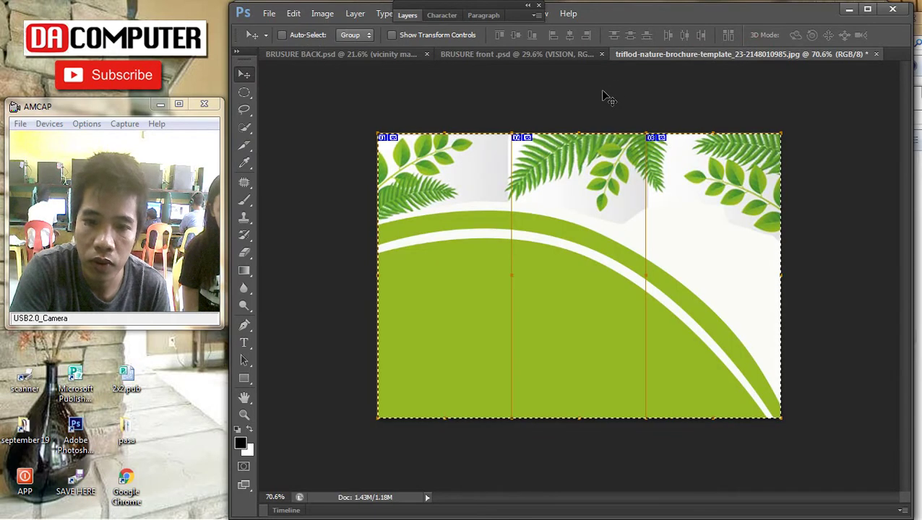
pyautogui.click(319, 56)
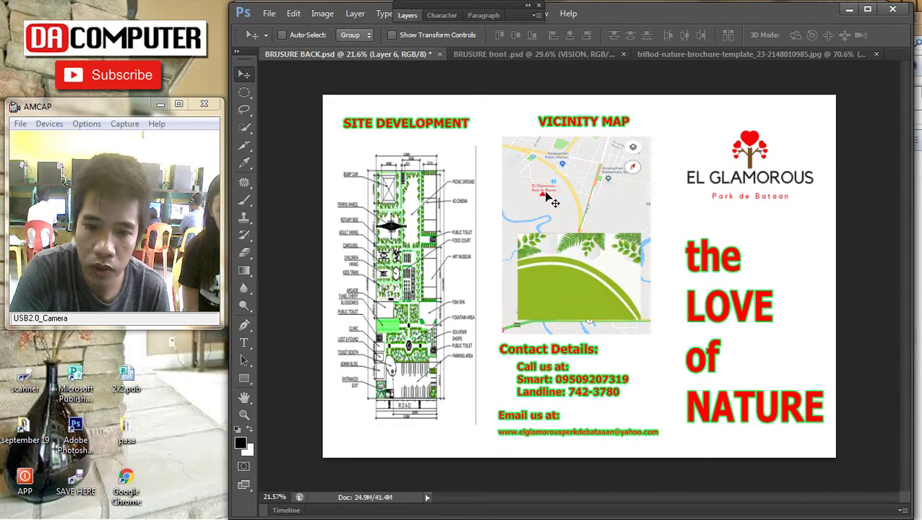
# Move the pasted template to the page's upper-left corner and scale it proportionally to 423.87% so it covers the whole page
pyautogui.moveTo(466, 167); pyautogui.dragTo(385, 116)
pyautogui.hotkey('ctrl', 't')
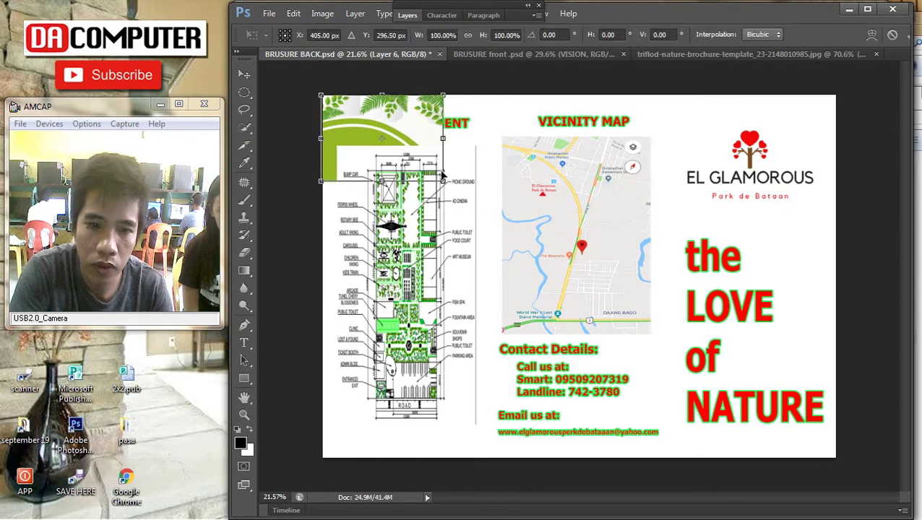
pyautogui.moveTo(439, 184); pyautogui.dragTo(843, 463)
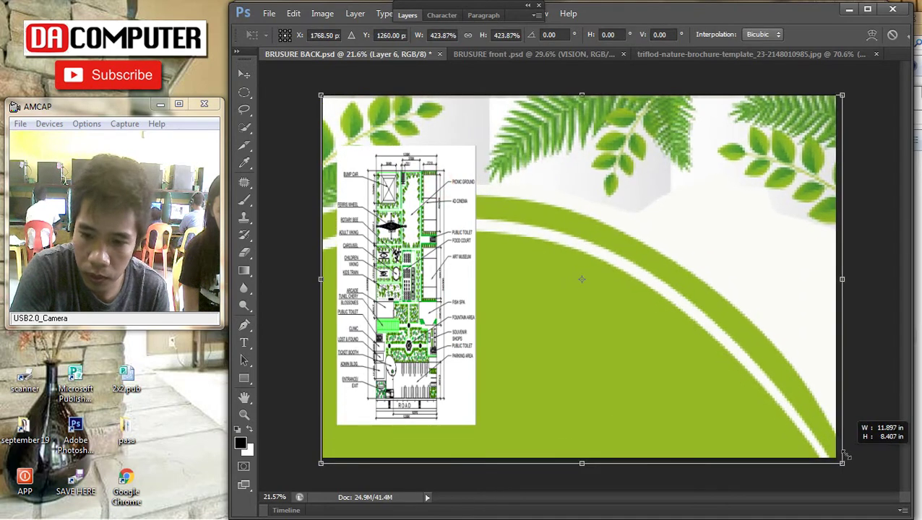
pyautogui.press('Return')
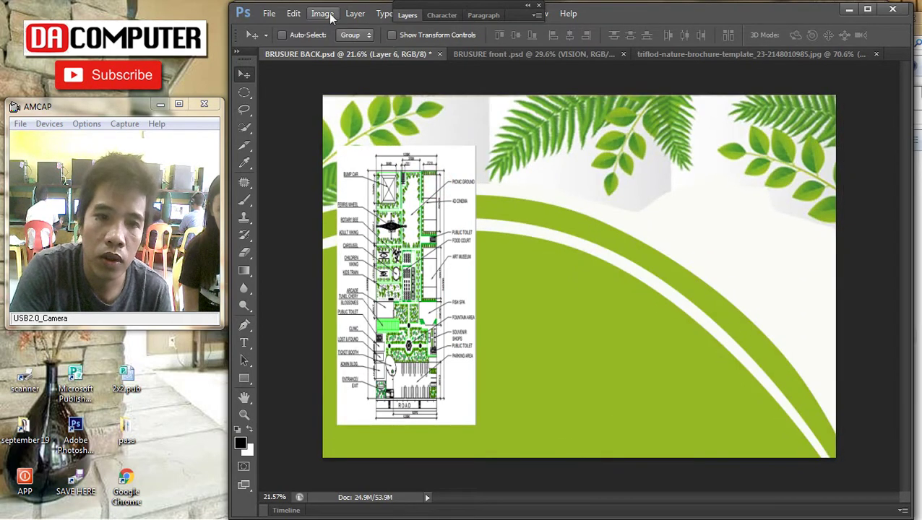
pyautogui.moveTo(547, 145)
pyautogui.mouseDown()
pyautogui.moveTo(538, 138)
pyautogui.moveTo(554, 143)
pyautogui.mouseUp()
# Send the enlarged template layer to the back, behind the page's text, logo and maps
pyautogui.scroll(-3, 411, 84)
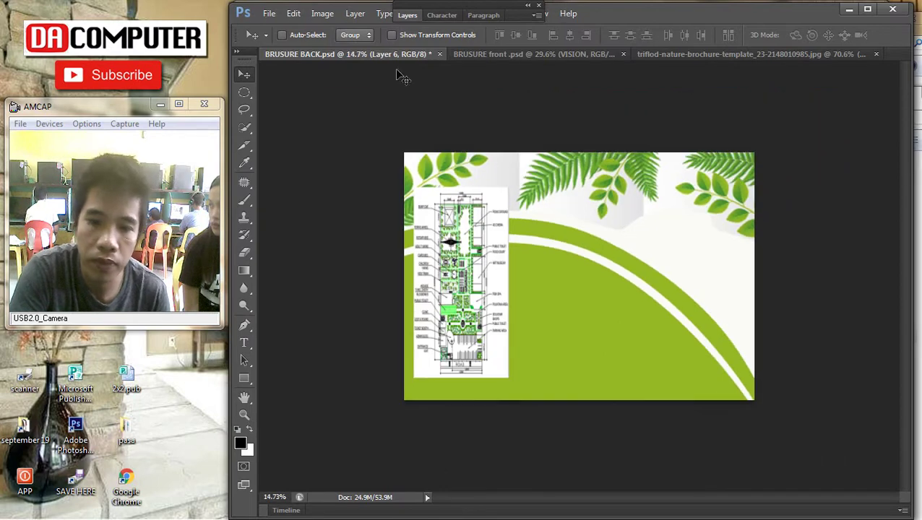
pyautogui.click(355, 14)
pyautogui.moveTo(354, 315)
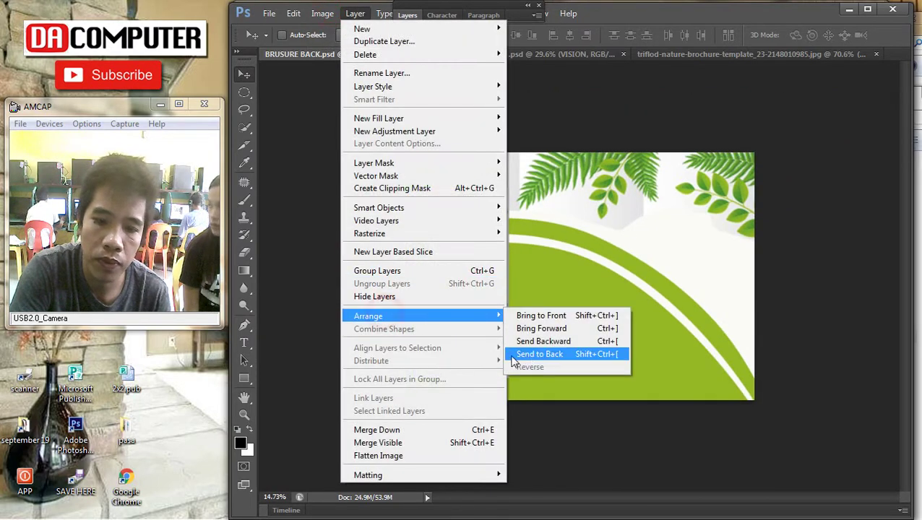
pyautogui.click(528, 355)
pyautogui.scroll(-2, 599, 349)
pyautogui.scroll(3, 602, 303)
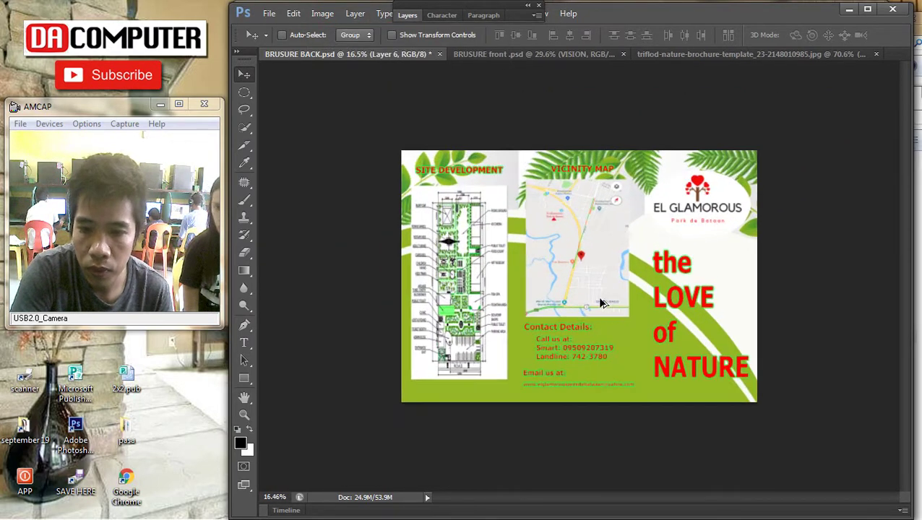
pyautogui.scroll(1, 594, 279)
pyautogui.scroll(-2, 628, 308)
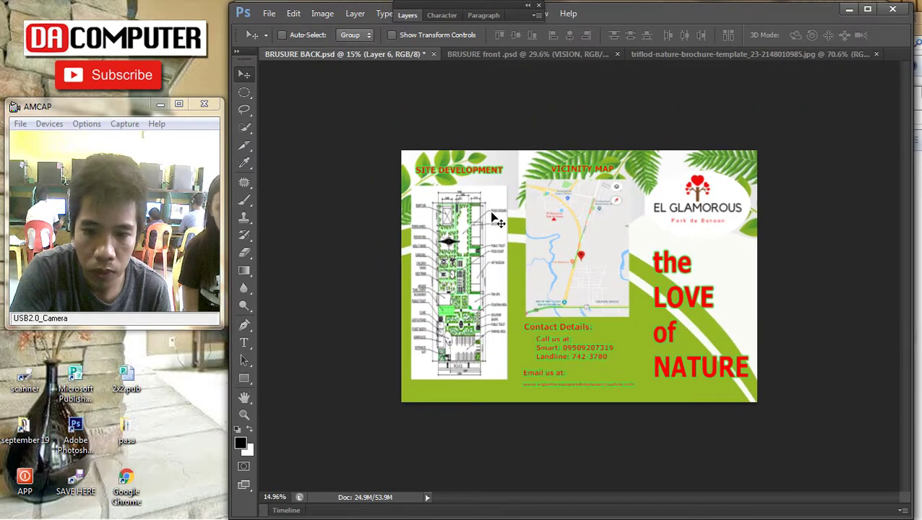
# Display the three panel slices to check the title and vicinity map against the panel boundaries
pyautogui.rightClick(669, 283)
pyautogui.click(681, 292)
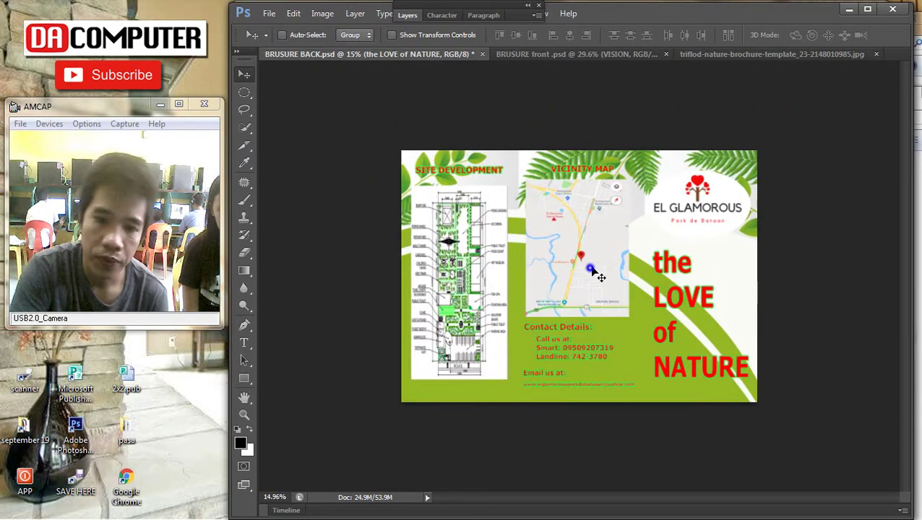
pyautogui.rightClick(600, 272)
pyautogui.click(620, 277)
pyautogui.click(245, 147)
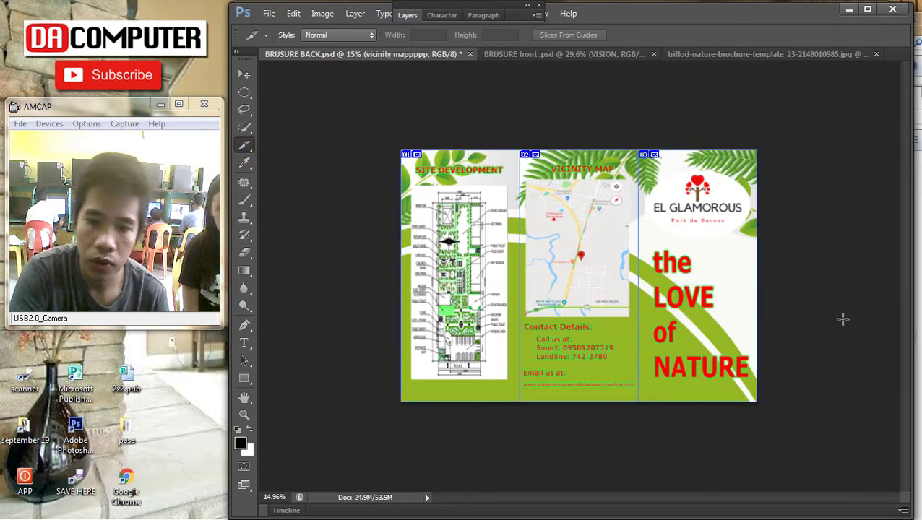
pyautogui.scroll(2, 798, 307)
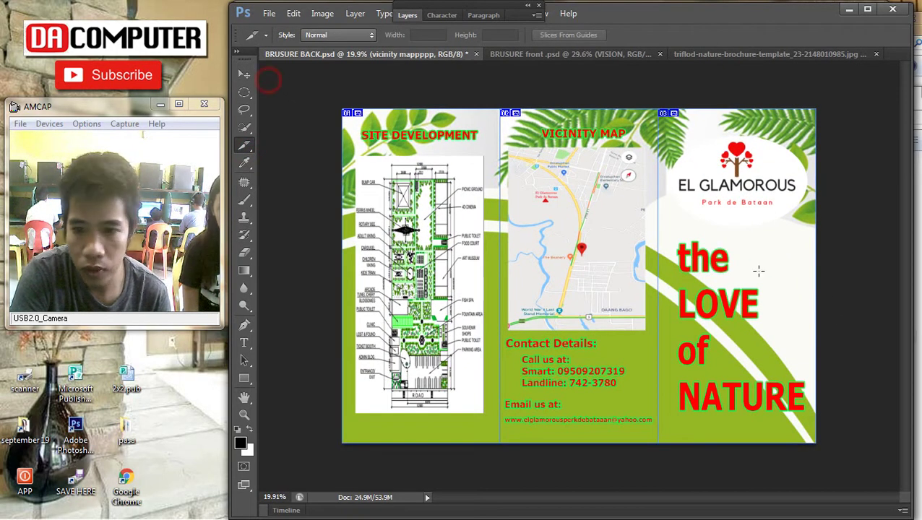
# Open the "the LOVE of NATURE" title for text editing and select all of its text
pyautogui.scroll(3, 758, 270)
pyautogui.click(244, 343)
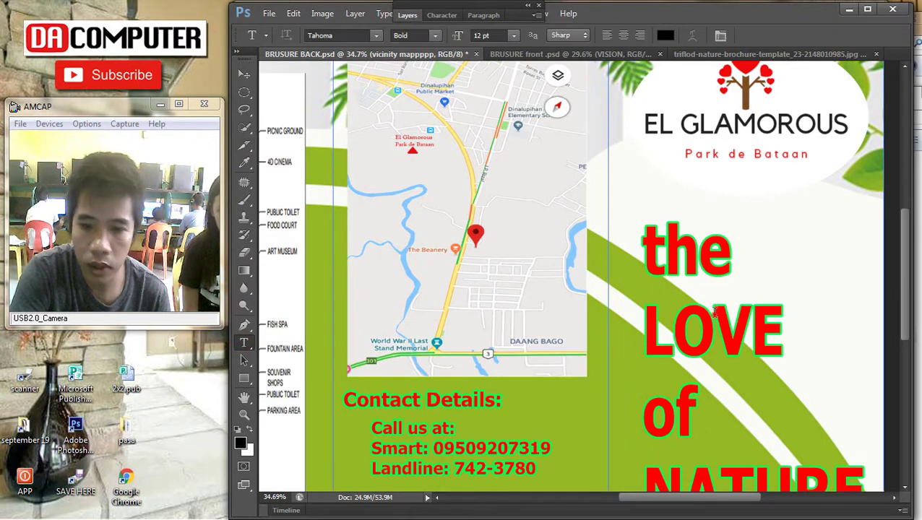
pyautogui.click(708, 333)
pyautogui.hotkey('ctrl', 'a')
# Try the Oh Whale (OT1) font on the selected title text and undo the font change
pyautogui.click(378, 35)
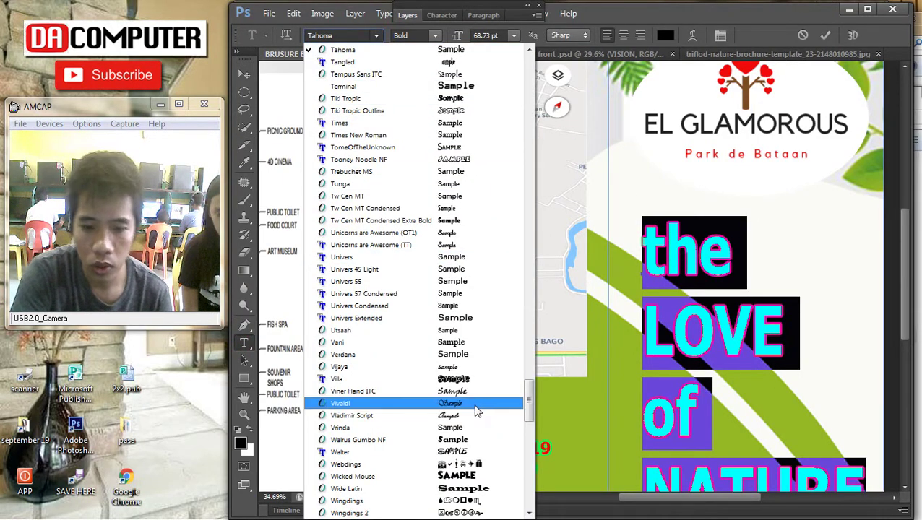
pyautogui.scroll(15, 524, 412)
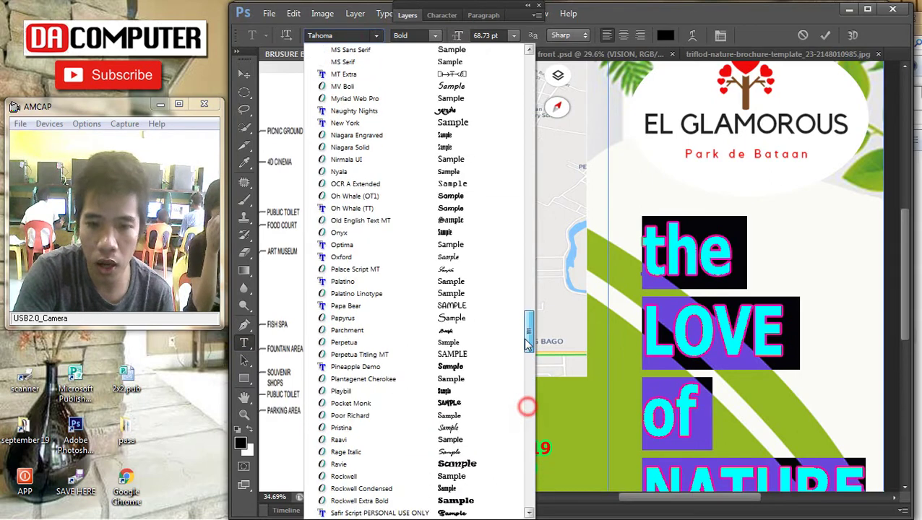
pyautogui.click(460, 201)
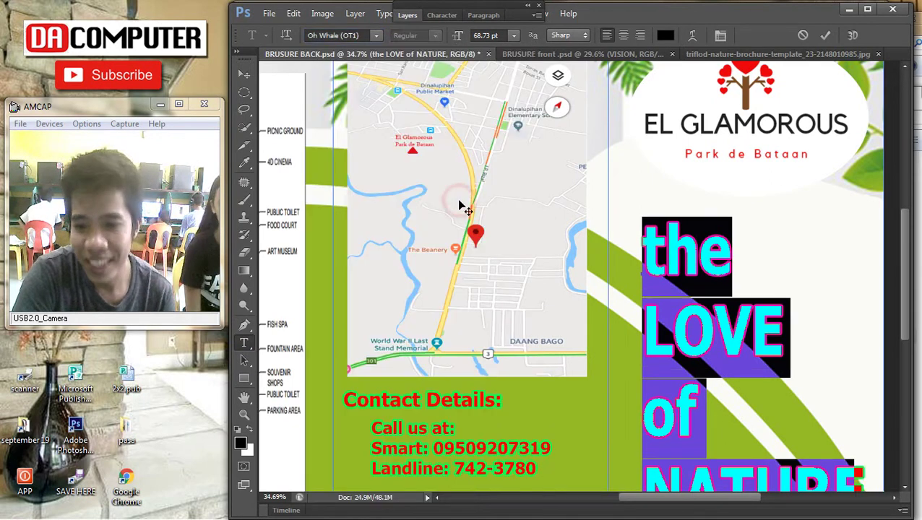
pyautogui.hotkey('ctrl', 'z')
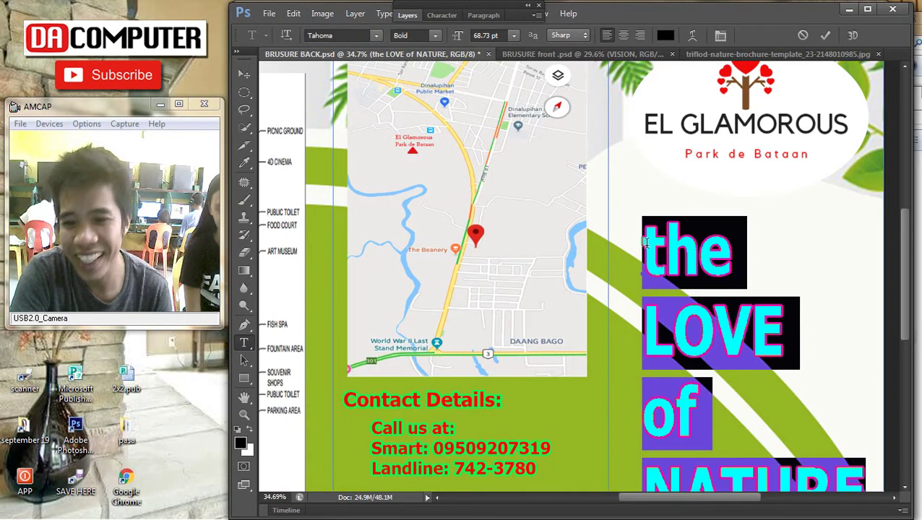
# Set the font of the selected "the LOVE of NATURE" title text to Impact
pyautogui.click(376, 36)
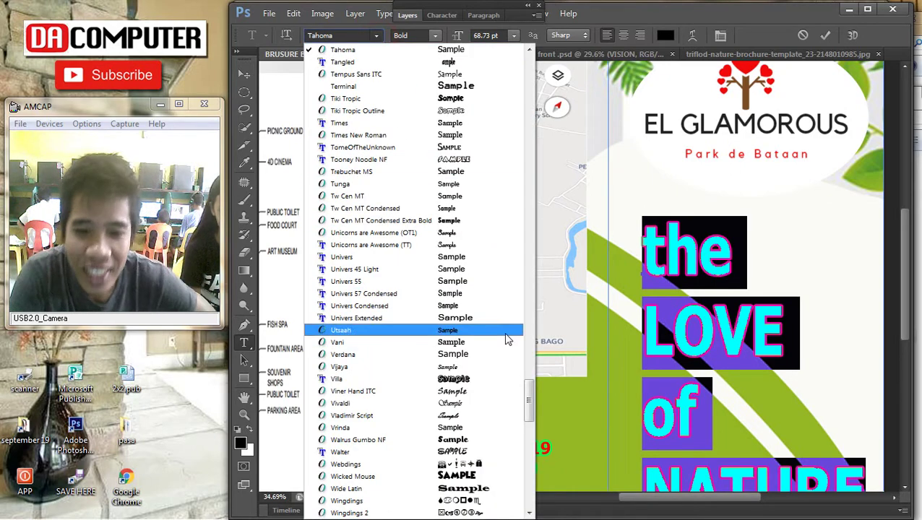
pyautogui.scroll(15, 514, 361)
pyautogui.scroll(10, 522, 274)
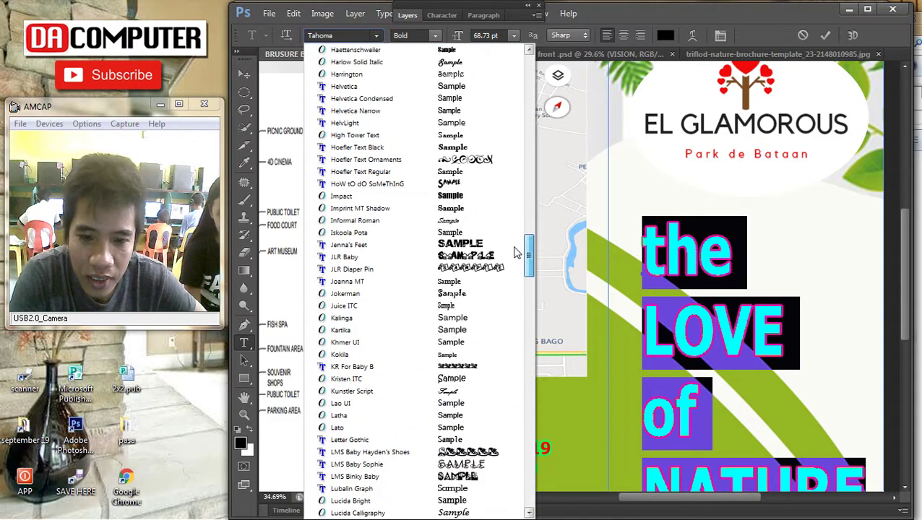
pyautogui.click(456, 207)
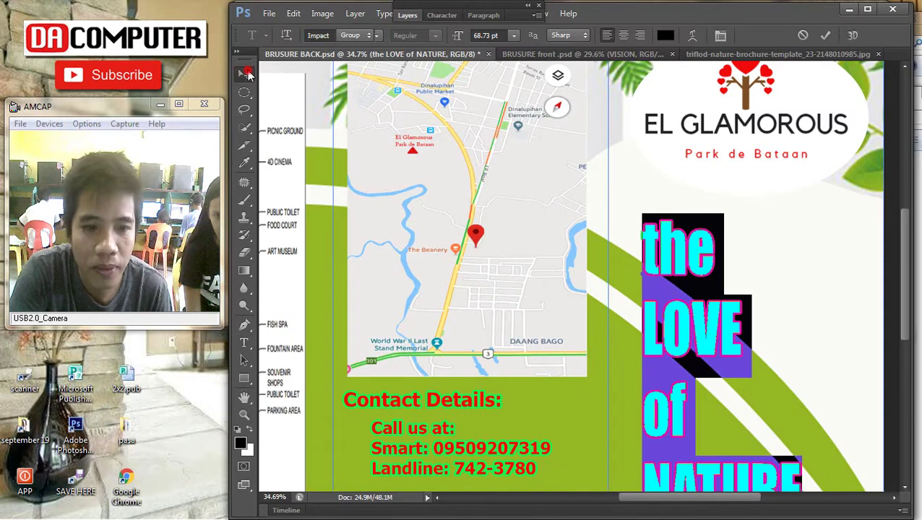
pyautogui.click(244, 74)
# Stretch the "the LOVE of NATURE" title horizontally to the right so it fills most of its panel's width
pyautogui.hscroll(1, 771, 357)
pyautogui.hotkey('ctrl', 't')
pyautogui.moveTo(758, 377); pyautogui.dragTo(822, 374)
pyautogui.press('Return')
pyautogui.hotkey('ctrl', '0')
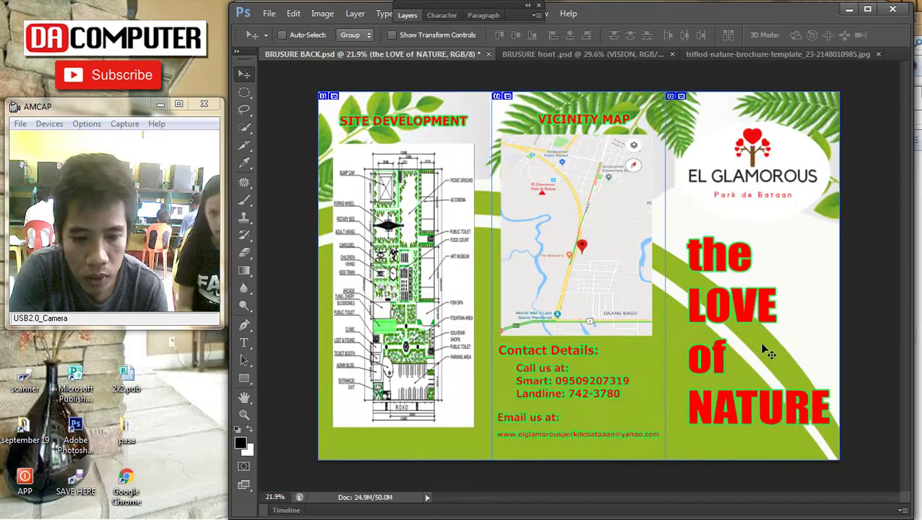
pyautogui.moveTo(919, 420)
pyautogui.click(894, 446)
pyautogui.click(720, 376)
pyautogui.click(243, 342)
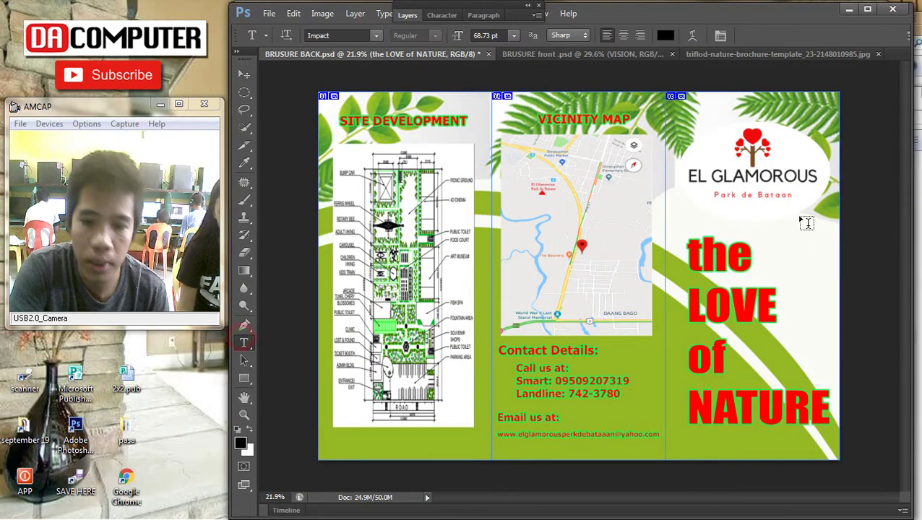
# Set the colour overlay of the "the LOVE of NATURE" title to black (000000)
pyautogui.click(407, 15)
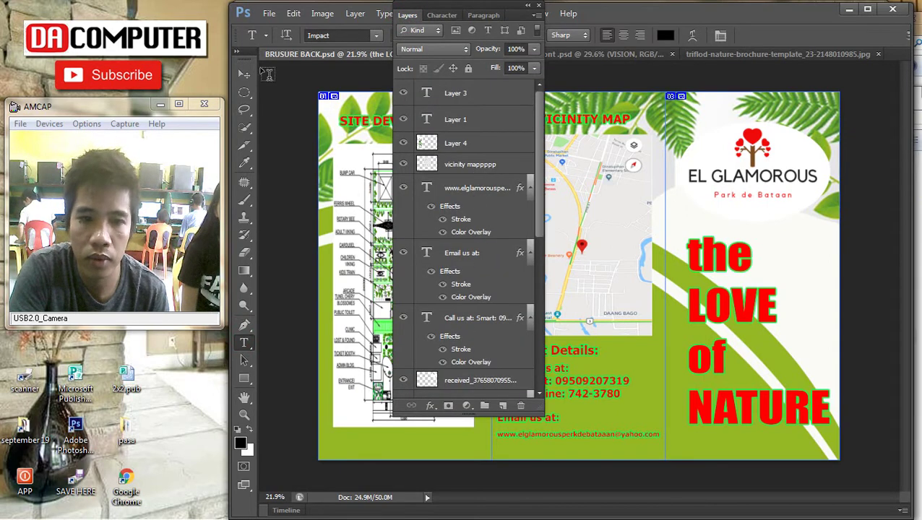
pyautogui.click(244, 74)
pyautogui.rightClick(726, 261)
pyautogui.click(738, 272)
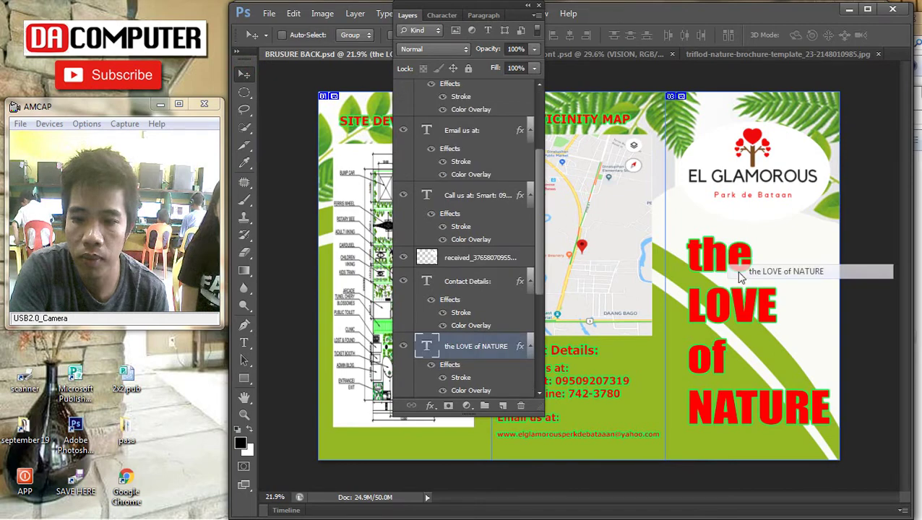
pyautogui.rightClick(715, 252)
pyautogui.click(723, 260)
pyautogui.doubleClick(503, 351)
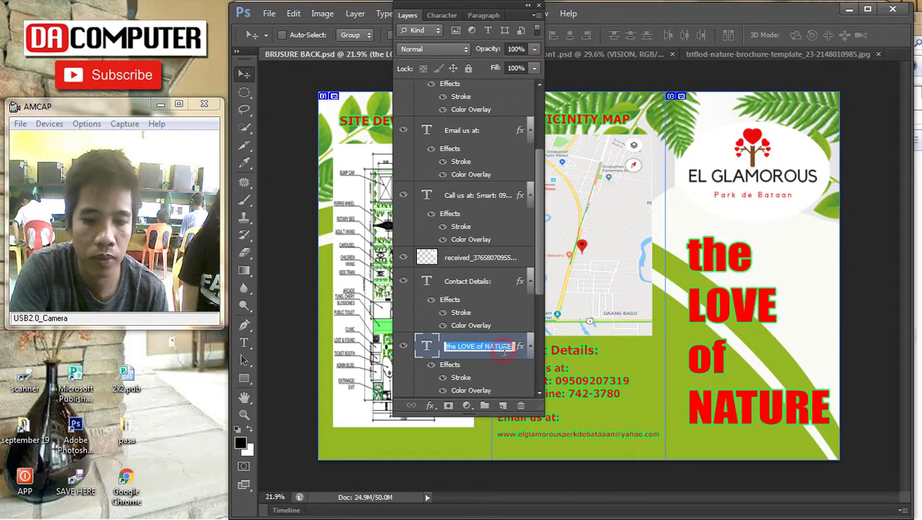
pyautogui.doubleClick(502, 365)
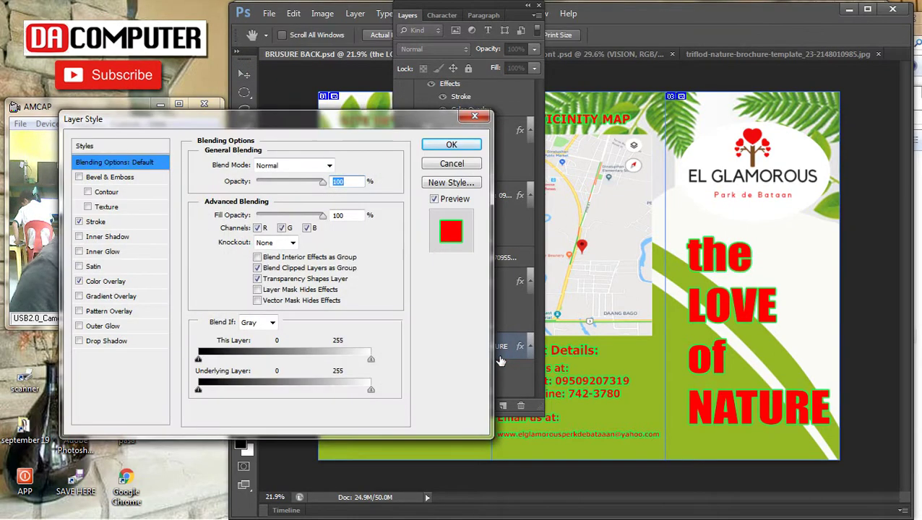
pyautogui.click(106, 283)
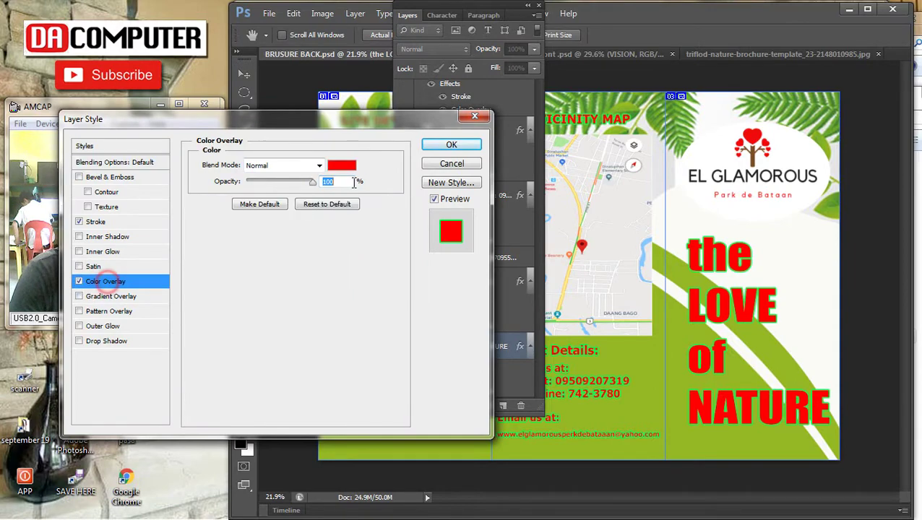
pyautogui.click(344, 168)
pyautogui.click(204, 254)
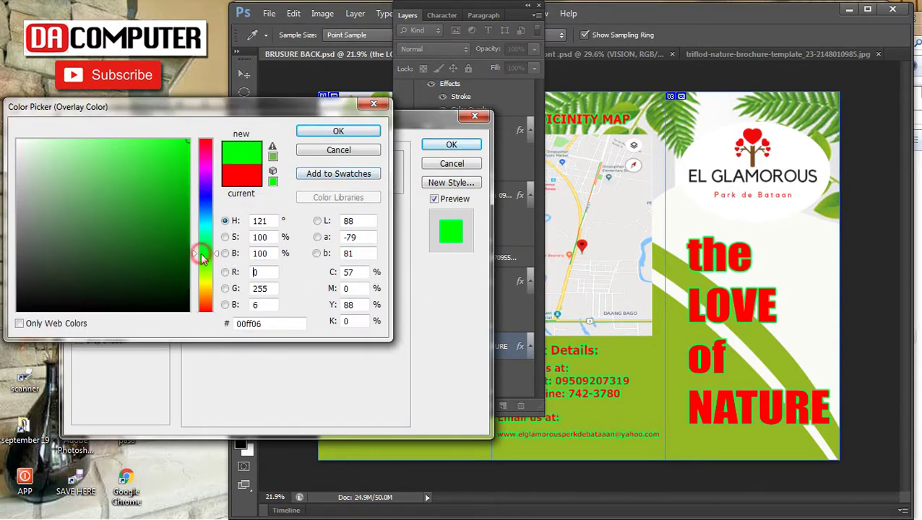
pyautogui.click(88, 309)
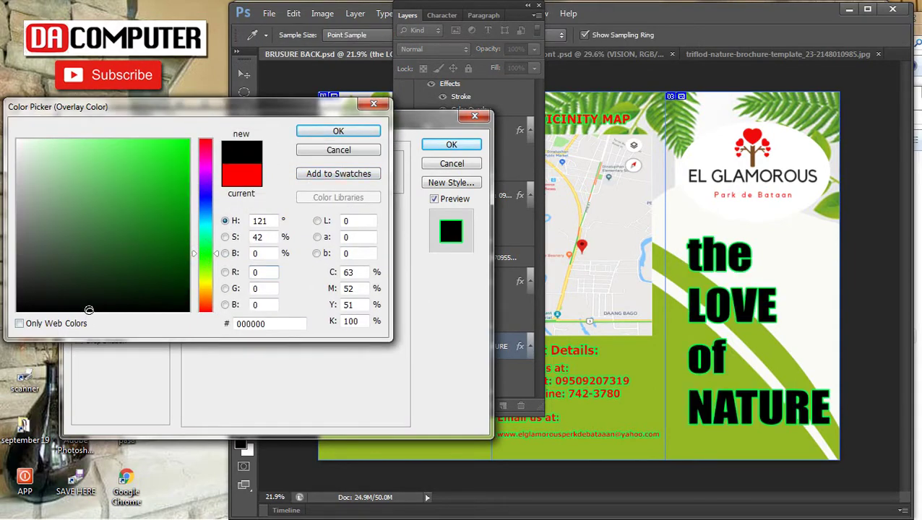
pyautogui.click(337, 131)
# Set the title's green outside stroke to 18 px and apply the layer style
pyautogui.click(96, 222)
pyautogui.moveTo(252, 165); pyautogui.dragTo(256, 166)
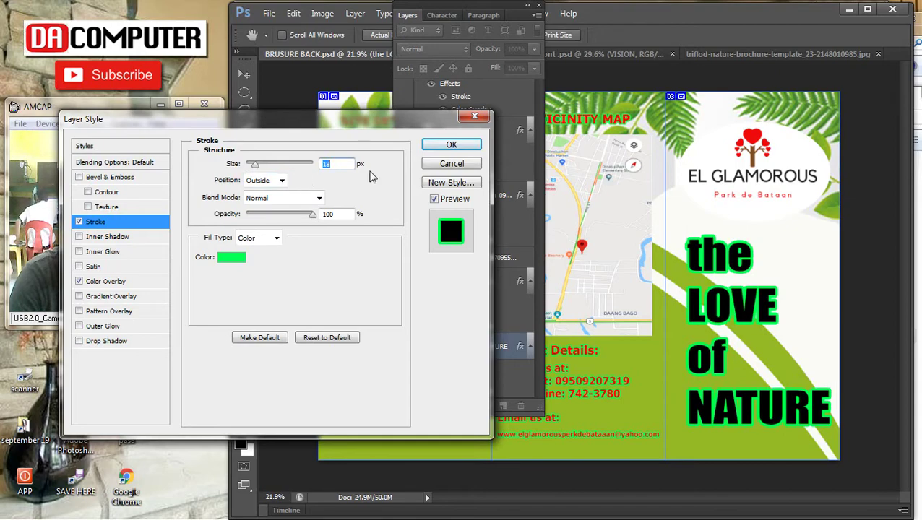
pyautogui.click(452, 144)
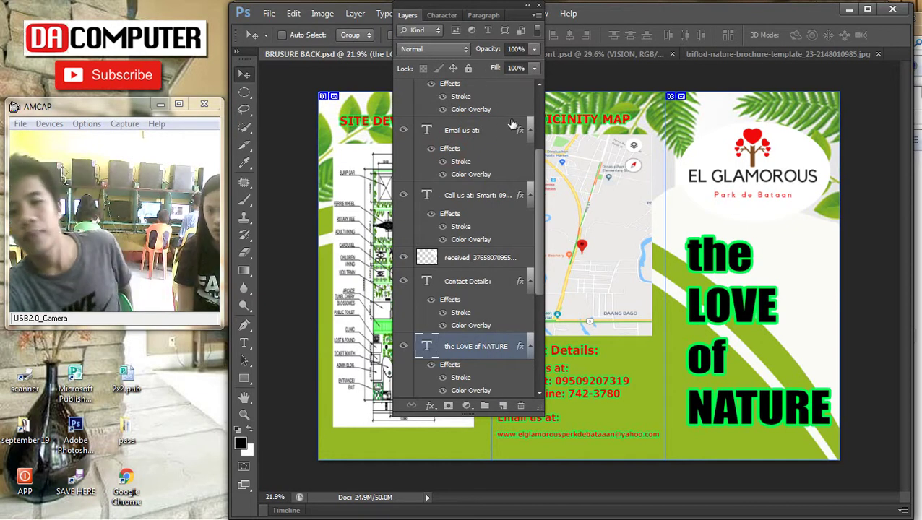
# Remove the title's stroke and add a Bevel & Emboss effect with Contour, keeping the colour overlay
pyautogui.click(514, 354)
pyautogui.doubleClick(515, 354)
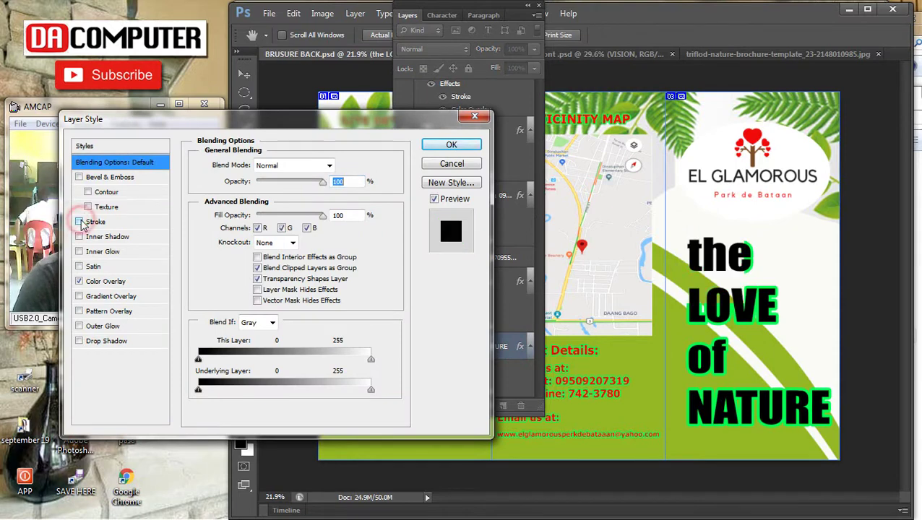
pyautogui.click(93, 341)
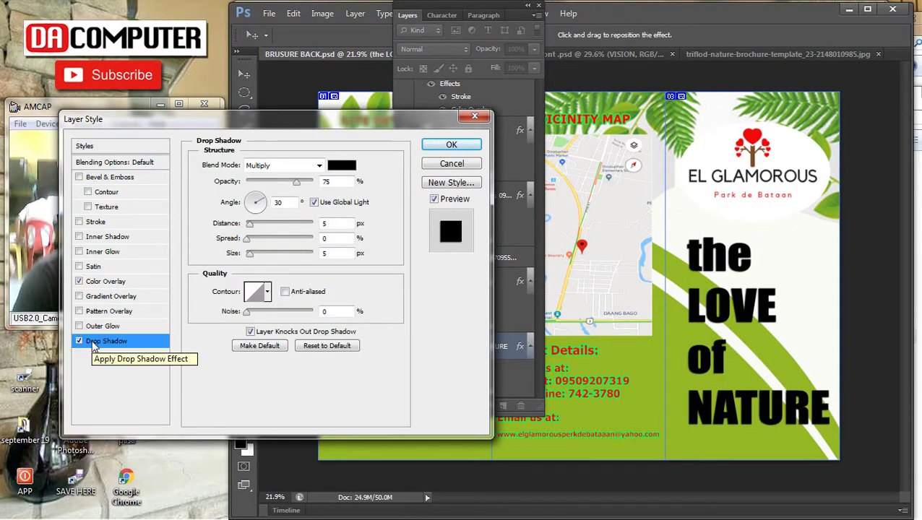
pyautogui.click(78, 341)
pyautogui.click(78, 281)
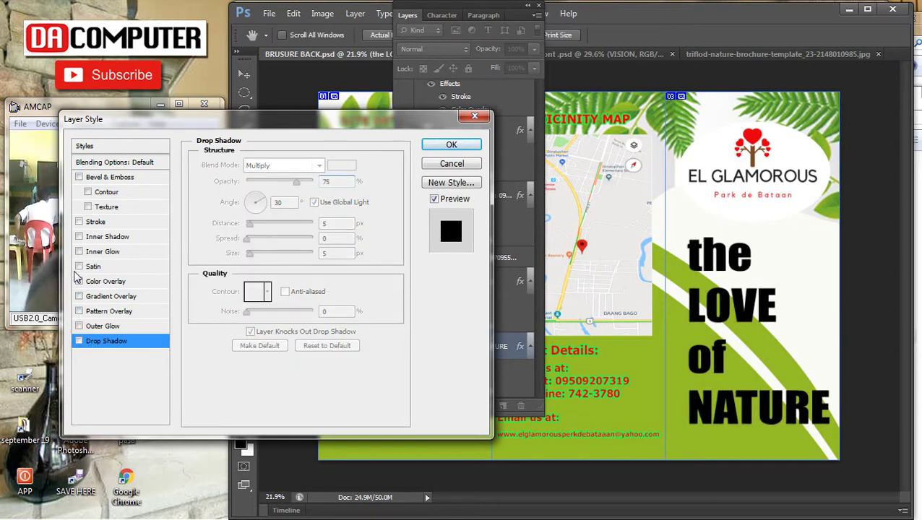
pyautogui.click(109, 192)
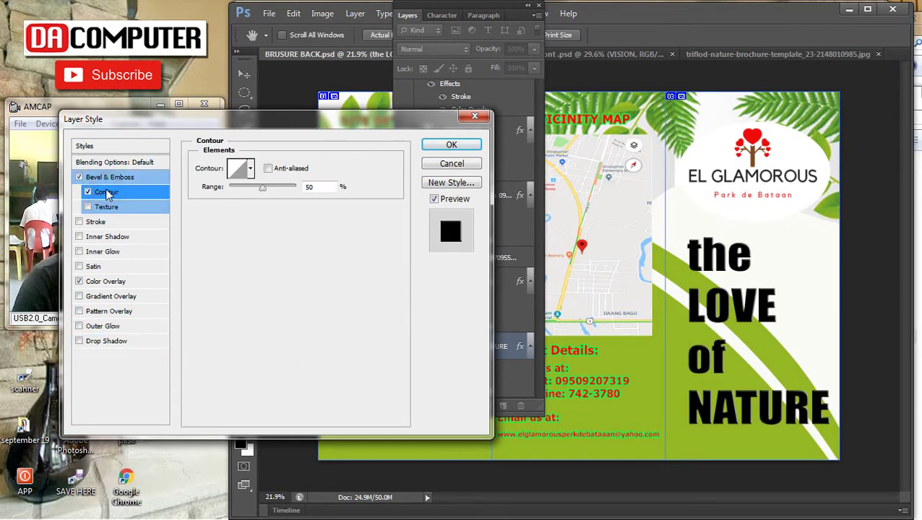
pyautogui.click(446, 145)
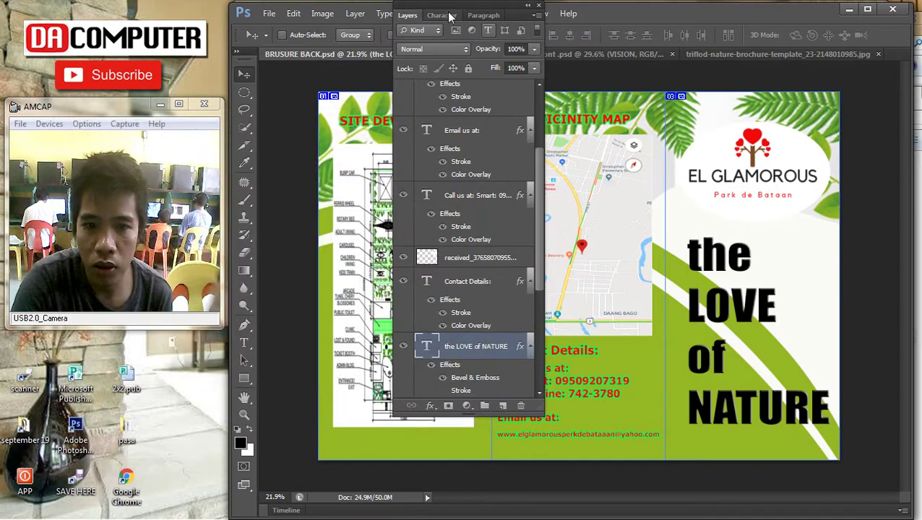
# Change the lowercase "the" at the start of the title to "The"
pyautogui.doubleClick(407, 16)
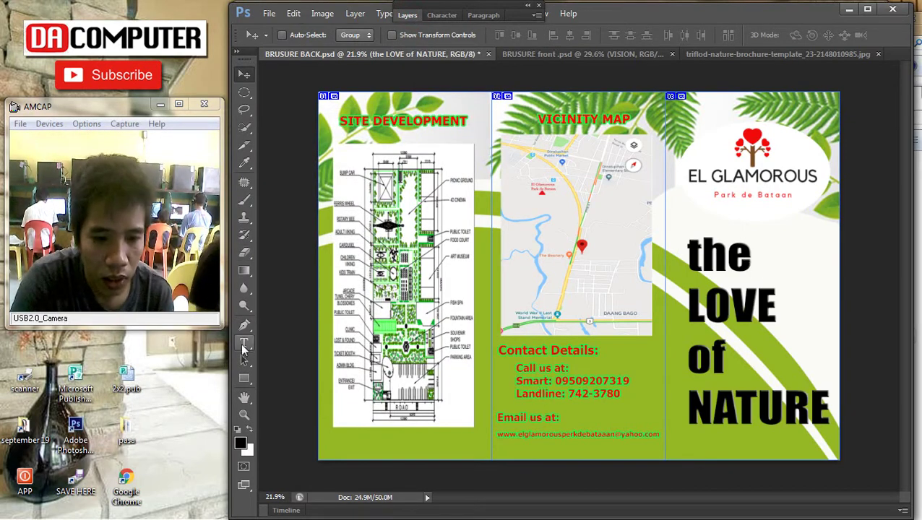
pyautogui.click(243, 344)
pyautogui.click(706, 258)
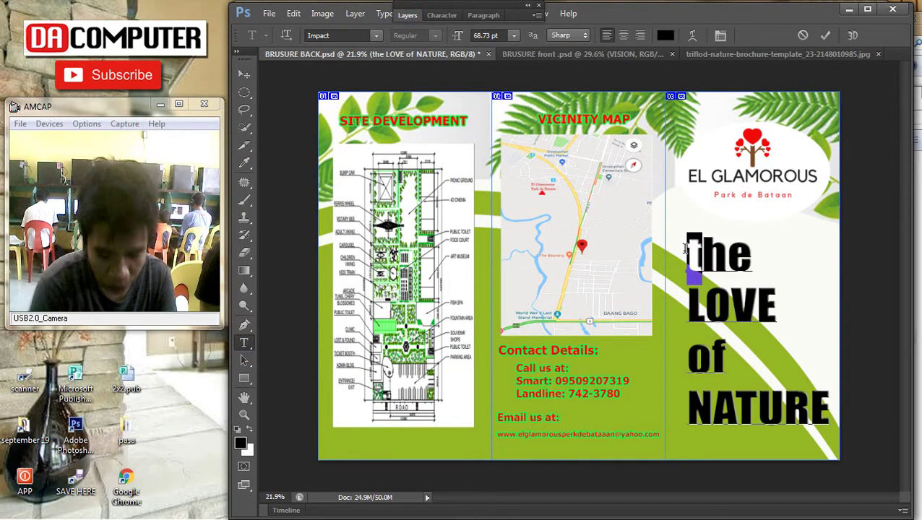
pyautogui.press('Delete')
pyautogui.write('t')
pyautogui.press('Delete')
pyautogui.write('Y')
pyautogui.press('BackSpace')
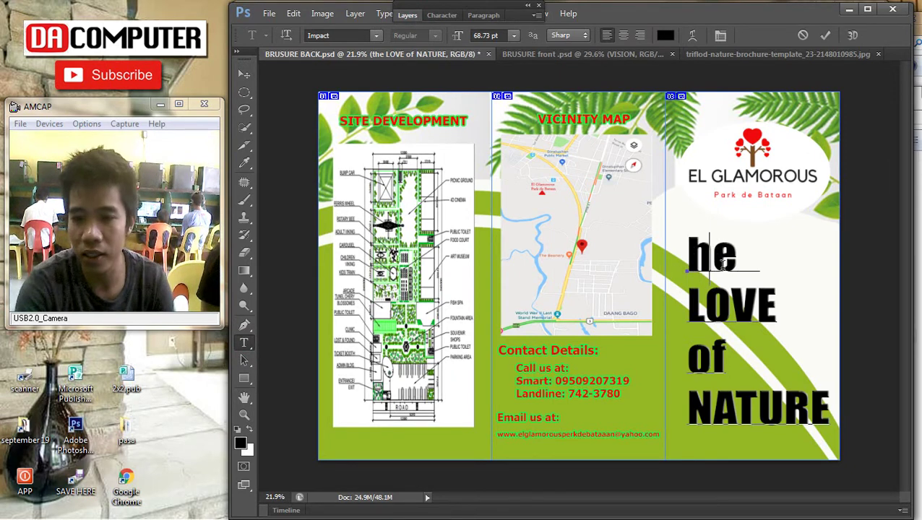
pyautogui.write('T')
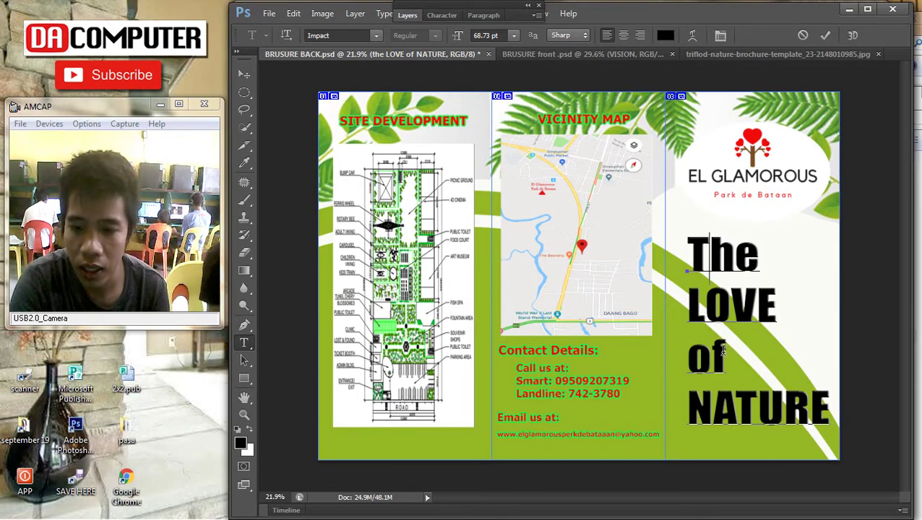
# Change "LOVE" to "Love" in the title, retype the "o" of "of" in lowercase, and commit the text
pyautogui.moveTo(714, 306); pyautogui.dragTo(806, 302)
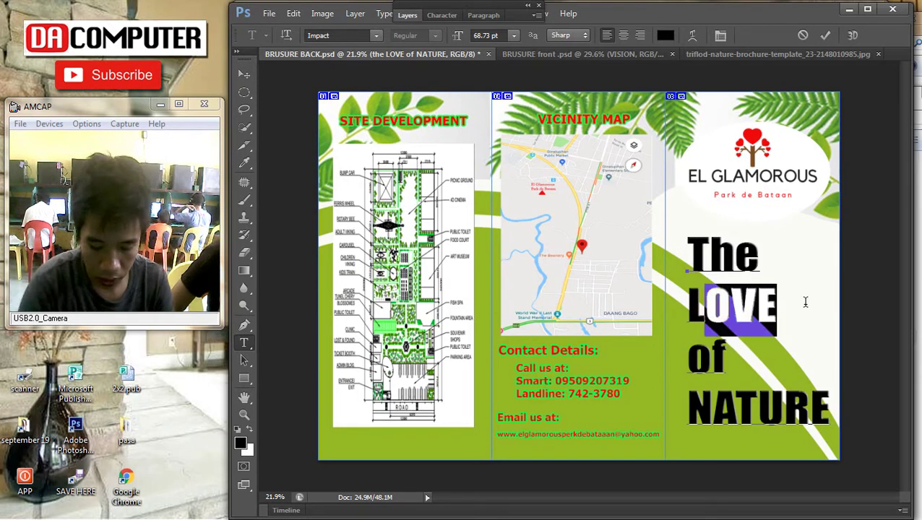
pyautogui.press('Left')
pyautogui.press('Right')
pyautogui.press('BackSpace')
pyautogui.press('BackSpace')
pyautogui.press('BackSpace')
pyautogui.write('ove')
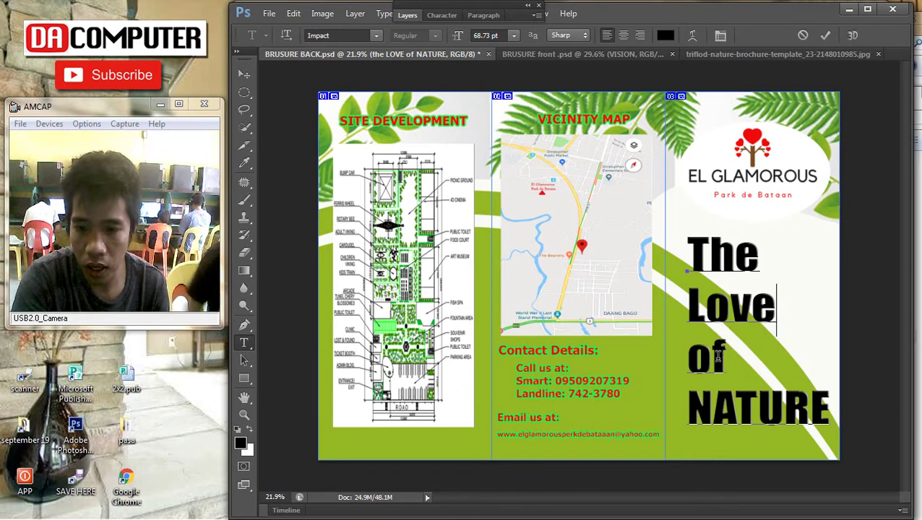
pyautogui.moveTo(682, 352); pyautogui.dragTo(712, 354)
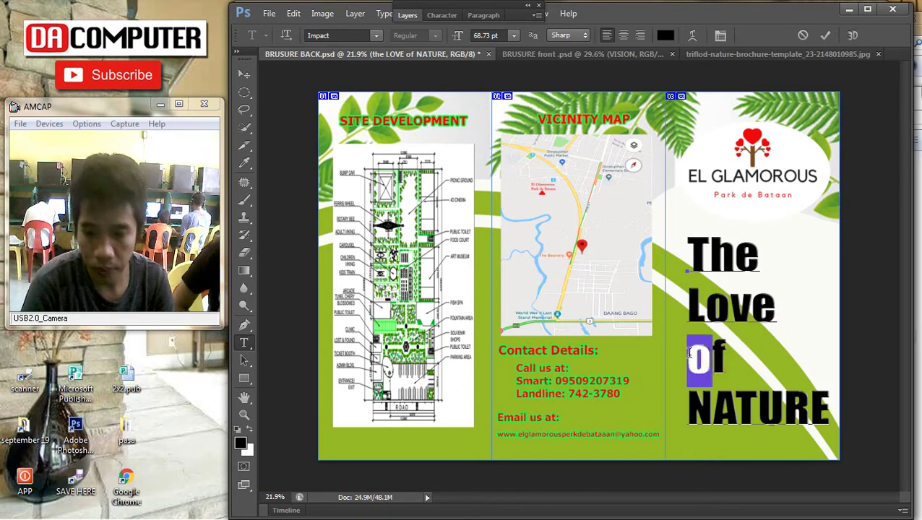
pyautogui.write('o')
pyautogui.click(246, 76)
# Change "NATURE" to "Nature" in the title's last line
pyautogui.press('t')
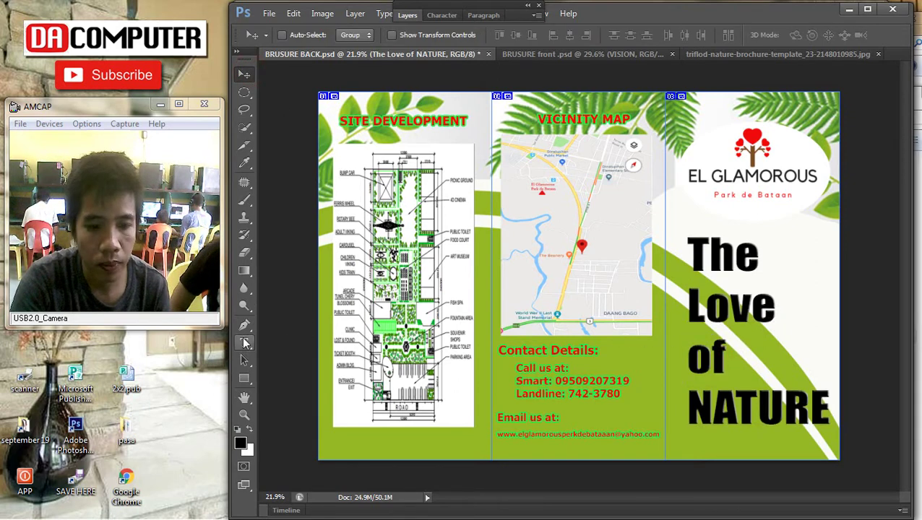
pyautogui.moveTo(706, 395); pyautogui.dragTo(844, 390)
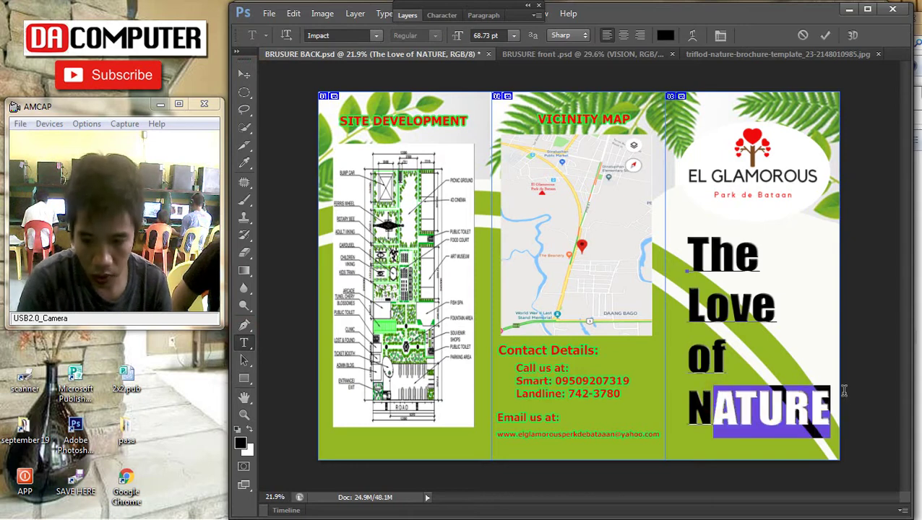
pyautogui.write('A')
pyautogui.press('BackSpace')
pyautogui.write('at')
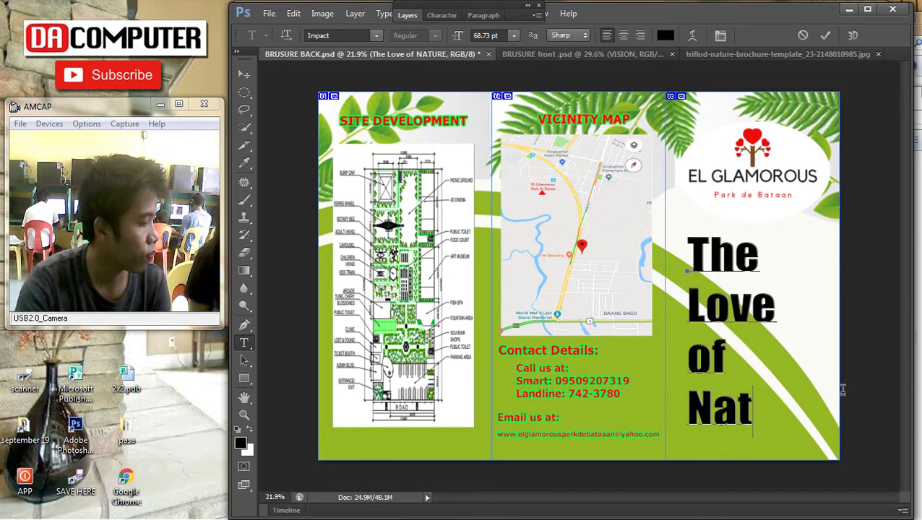
pyautogui.write('ure')
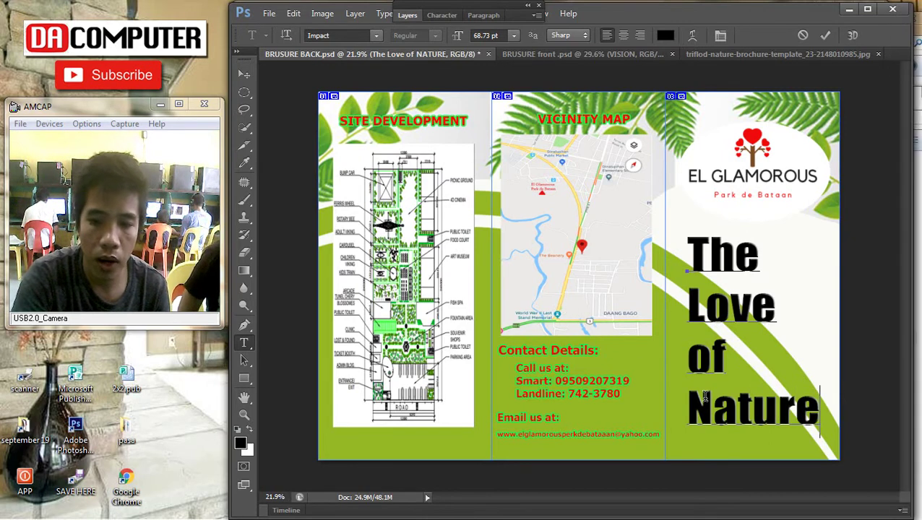
# Remove the line breaks in the title to put "The Love of Nature" on a single line
pyautogui.press('Delete')
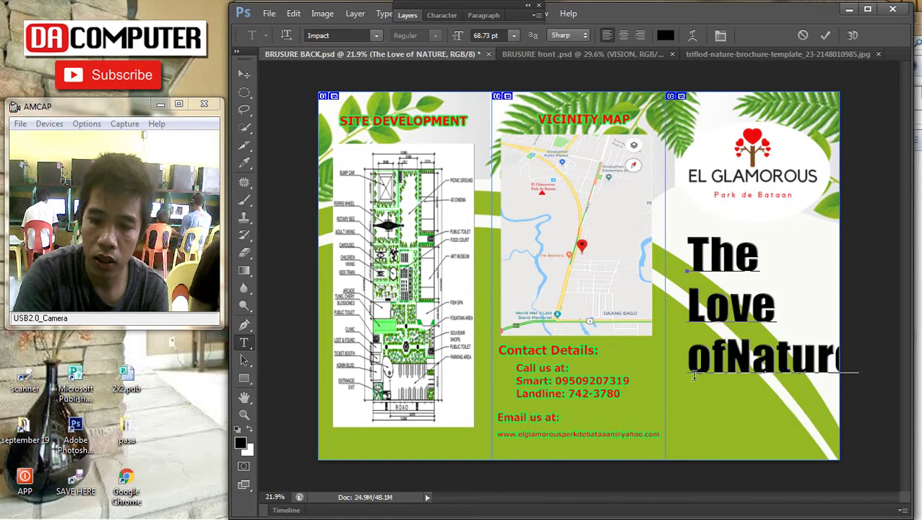
pyautogui.press('Up')
pyautogui.press('End')
pyautogui.press('Delete')
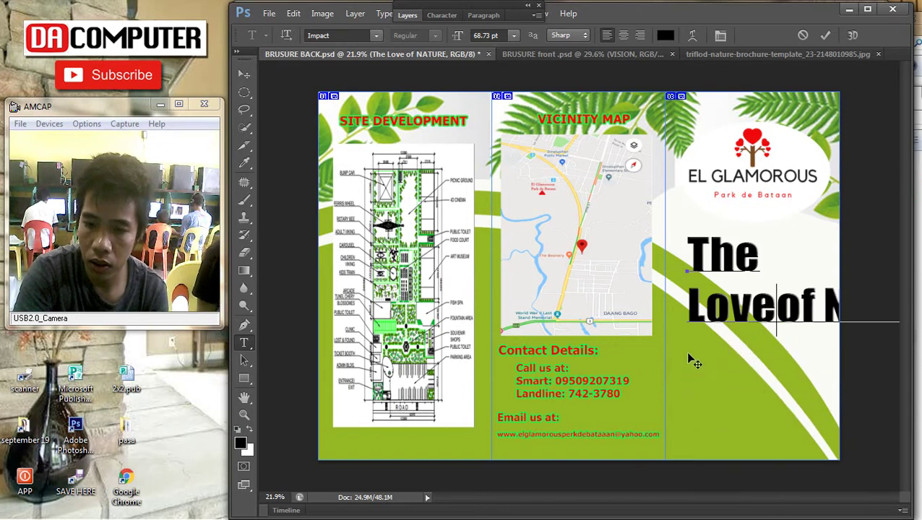
pyautogui.press('Up')
pyautogui.press('End')
pyautogui.press('Delete')
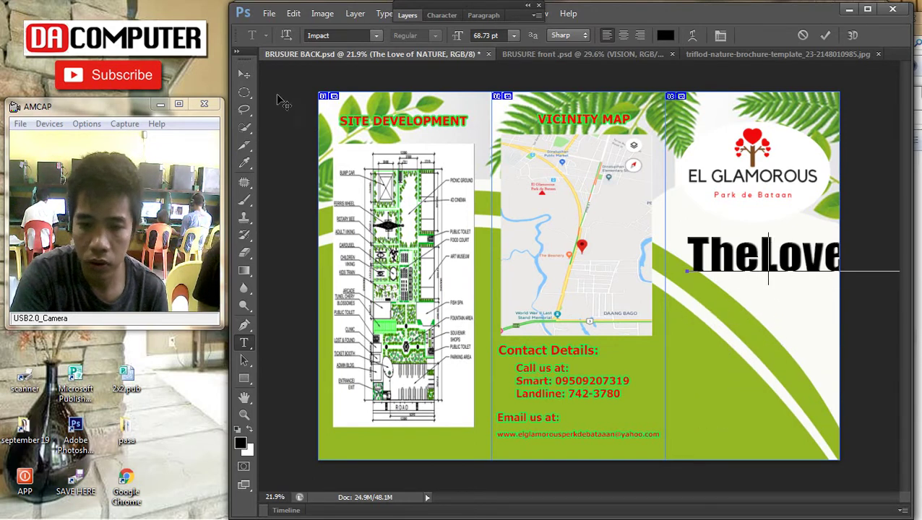
# Scale "The Love of Nature" down to fit the third panel's width and place it in the panel's lower part
pyautogui.hotkey('ctrl', 't')
pyautogui.moveTo(688, 234); pyautogui.dragTo(726, 274)
pyautogui.moveTo(679, 251); pyautogui.dragTo(742, 266)
pyautogui.moveTo(800, 278); pyautogui.dragTo(736, 289)
pyautogui.moveTo(762, 325); pyautogui.dragTo(775, 373)
pyautogui.press('Return')
pyautogui.scroll(-2, 806, 416)
pyautogui.scroll(2, 805, 416)
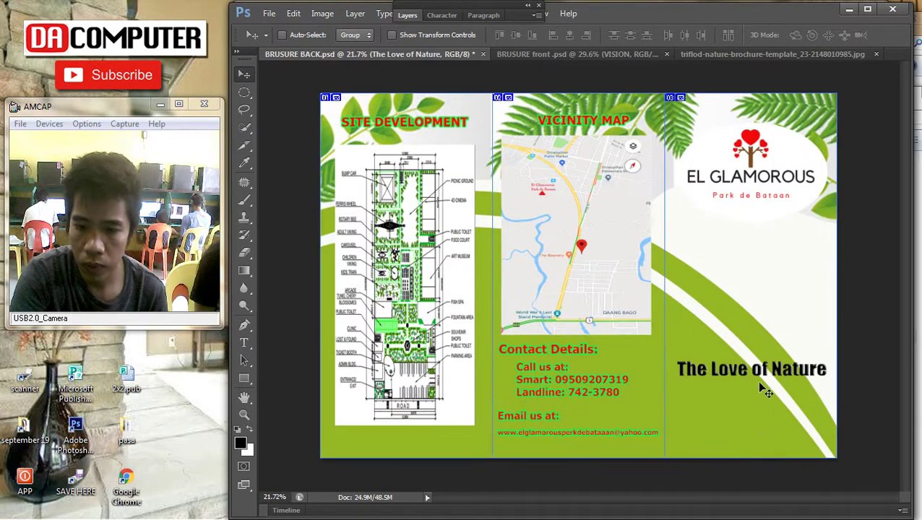
# Move the EL GLAMOROUS logo down in the third panel, to just below the leaf decoration
pyautogui.rightClick(747, 180)
pyautogui.click(773, 185)
pyautogui.moveTo(758, 192); pyautogui.dragTo(749, 238)
pyautogui.scroll(-2, 761, 266)
pyautogui.scroll(2, 761, 266)
pyautogui.moveTo(770, 207); pyautogui.dragTo(775, 209)
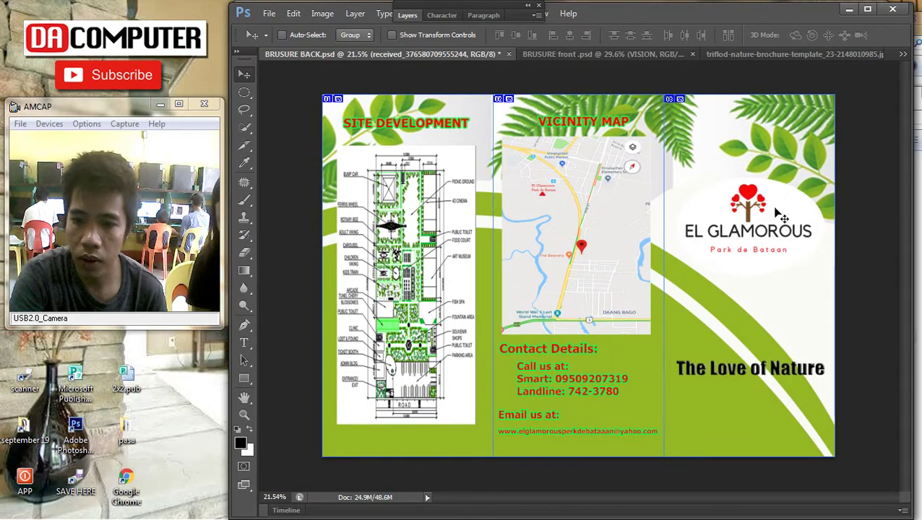
# Add a 27 px outside stroke around the EL GLAMOROUS logo oval in a darker shade of green sampled from the leaves
pyautogui.click(407, 14)
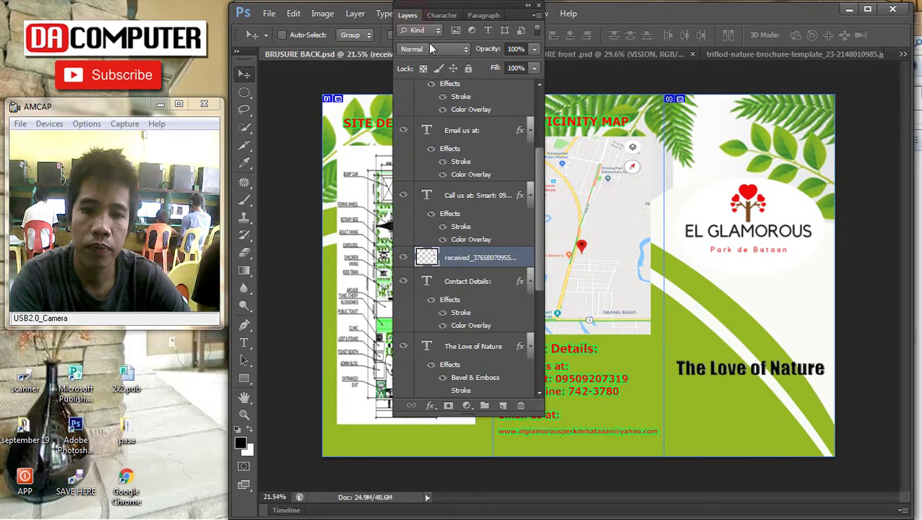
pyautogui.doubleClick(529, 267)
pyautogui.click(97, 222)
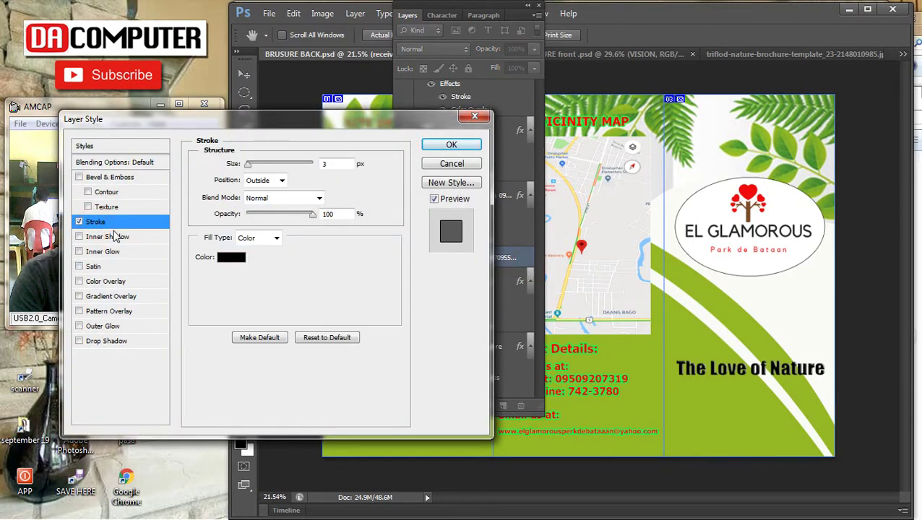
pyautogui.moveTo(248, 164); pyautogui.dragTo(266, 167)
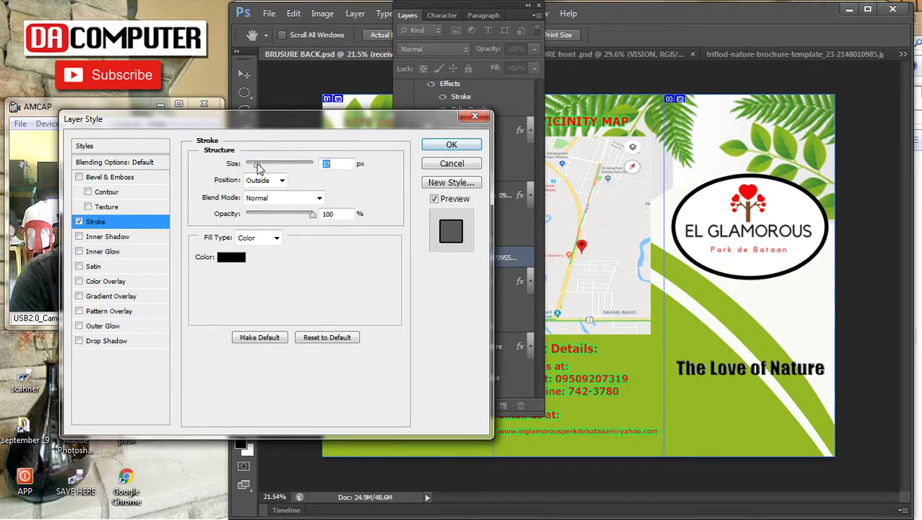
pyautogui.click(240, 260)
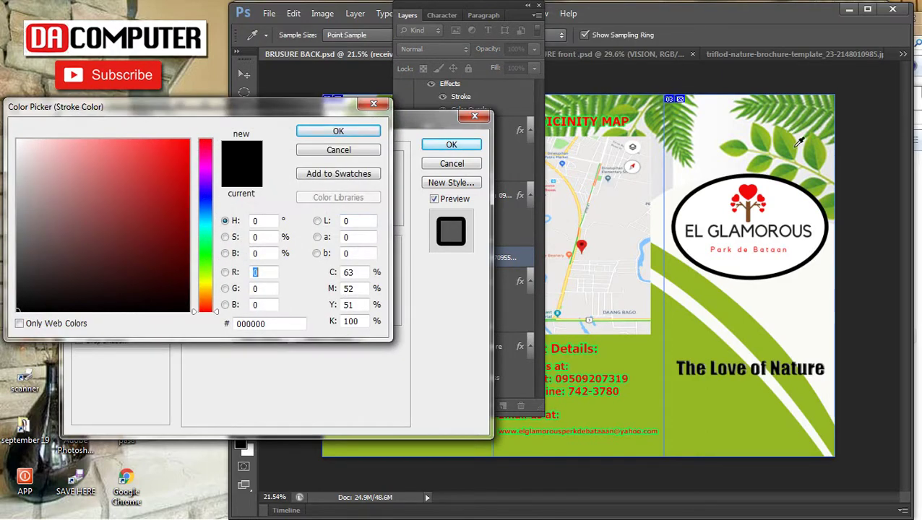
pyautogui.click(798, 142)
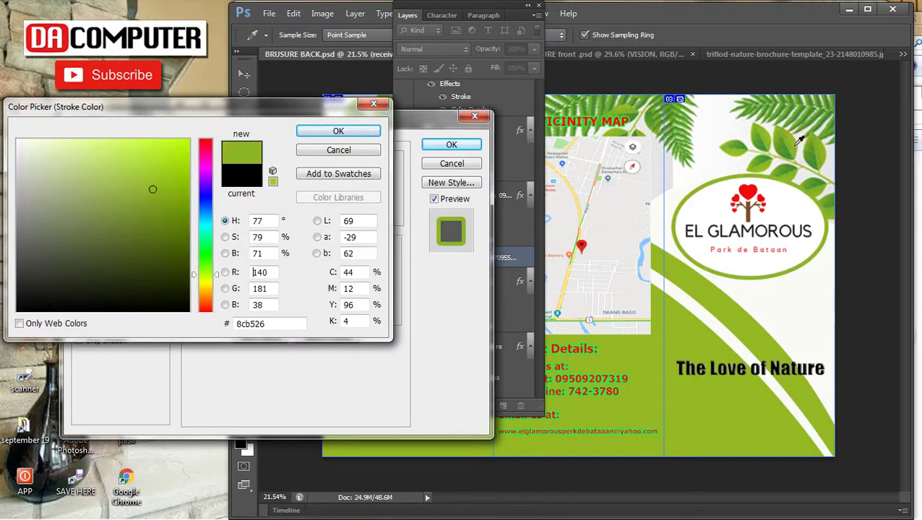
pyautogui.click(181, 219)
pyautogui.click(353, 133)
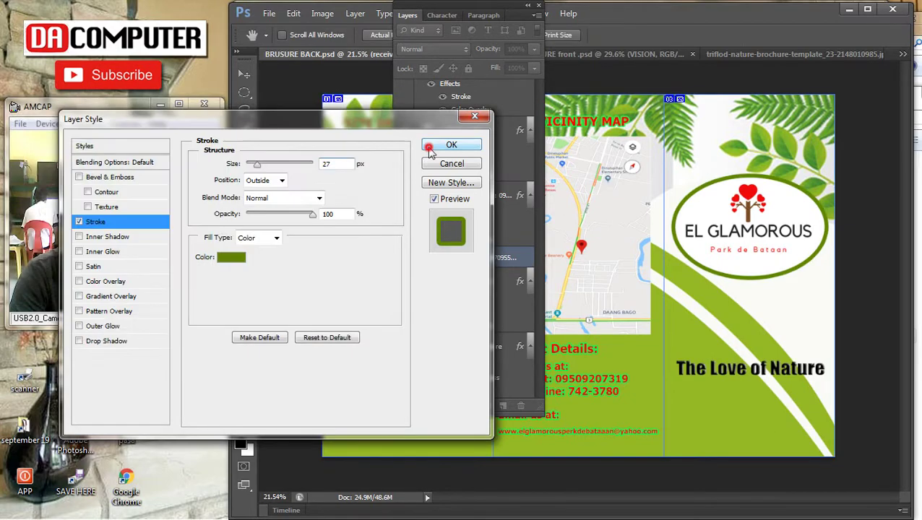
pyautogui.click(429, 147)
pyautogui.click(406, 14)
pyautogui.scroll(-2, 672, 323)
pyautogui.scroll(2, 672, 323)
pyautogui.rightClick(546, 376)
pyautogui.click(564, 379)
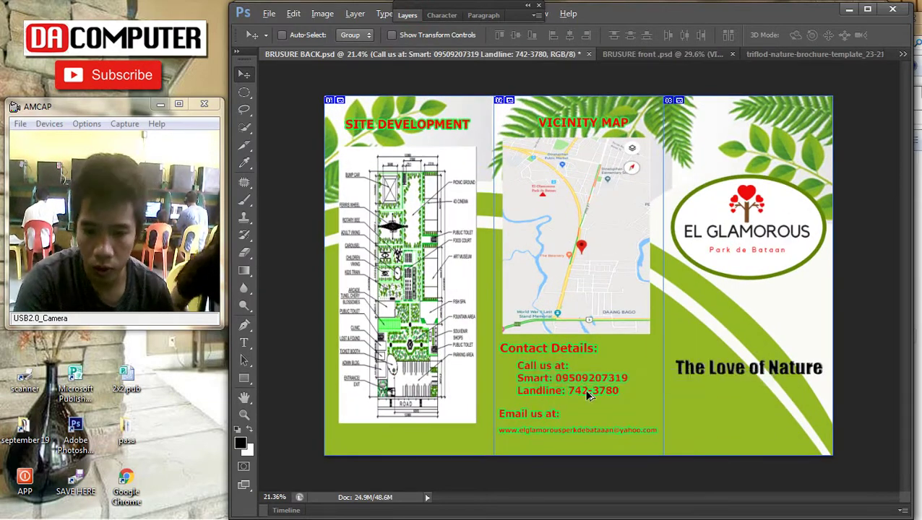
pyautogui.scroll(3, 589, 395)
pyautogui.press('t')
pyautogui.click(585, 246)
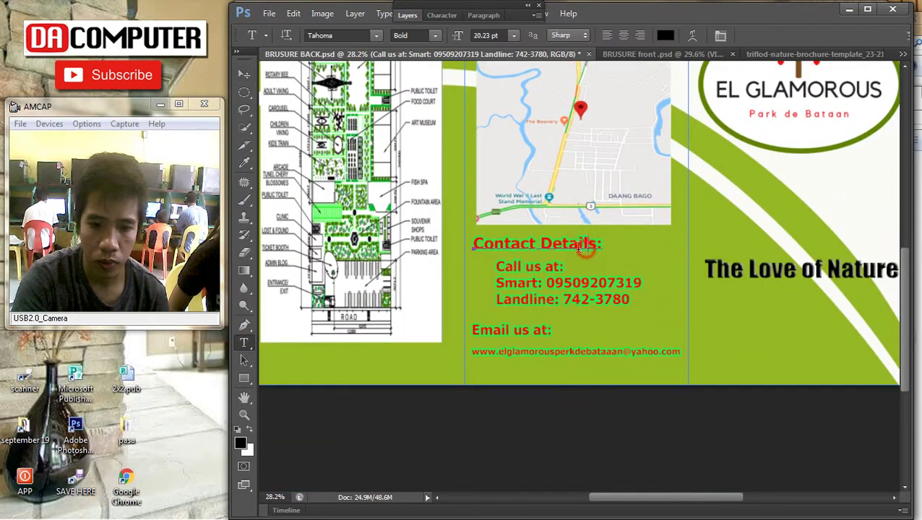
pyautogui.hotkey('ctrl', 'a')
pyautogui.click(245, 75)
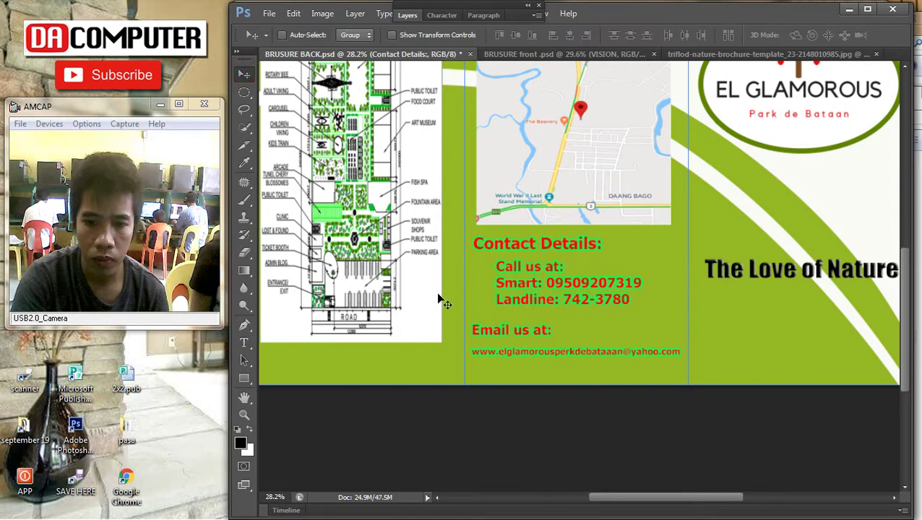
# Centre-align the lines of the "Call us at:" phone number block in the middle panel
pyautogui.click(244, 342)
pyautogui.click(555, 275)
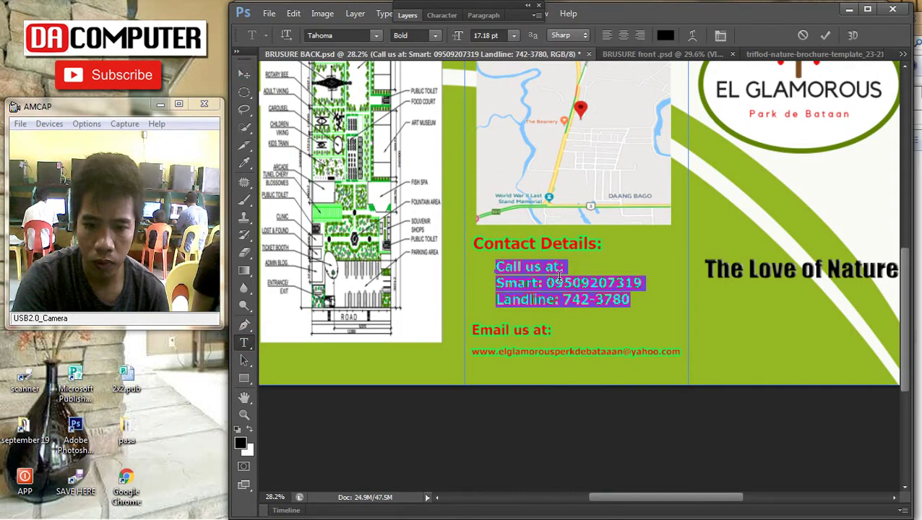
pyautogui.hotkey('ctrl', 'a')
pyautogui.press('BackSpace')
pyautogui.hotkey('ctrl', 'z')
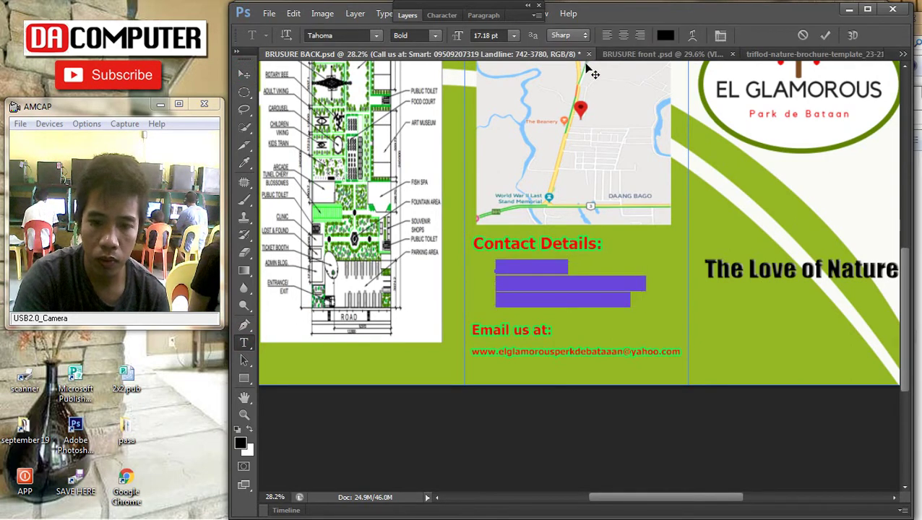
pyautogui.click(623, 35)
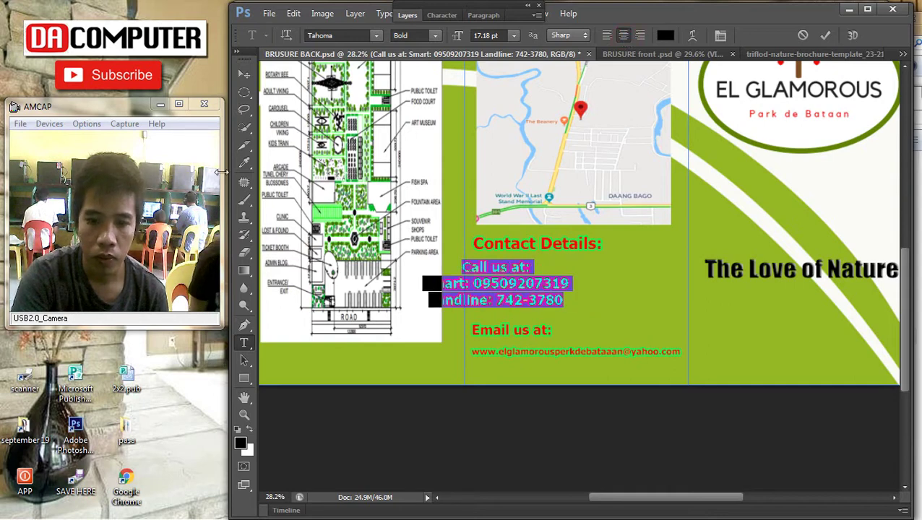
# Move the phone number block and the "Contact Details:" heading to the horizontal centre of the middle panel, below the map
pyautogui.click(246, 79)
pyautogui.moveTo(506, 288); pyautogui.dragTo(578, 286)
pyautogui.moveTo(543, 249); pyautogui.dragTo(571, 247)
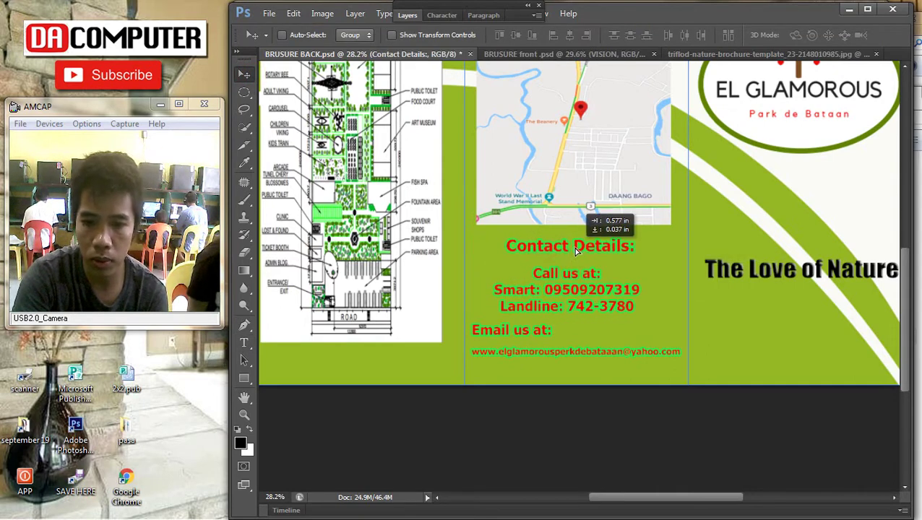
# Change the "Email us at:" label to "Add us on:" and nudge it slightly down and to the right
pyautogui.rightClick(511, 333)
pyautogui.click(526, 339)
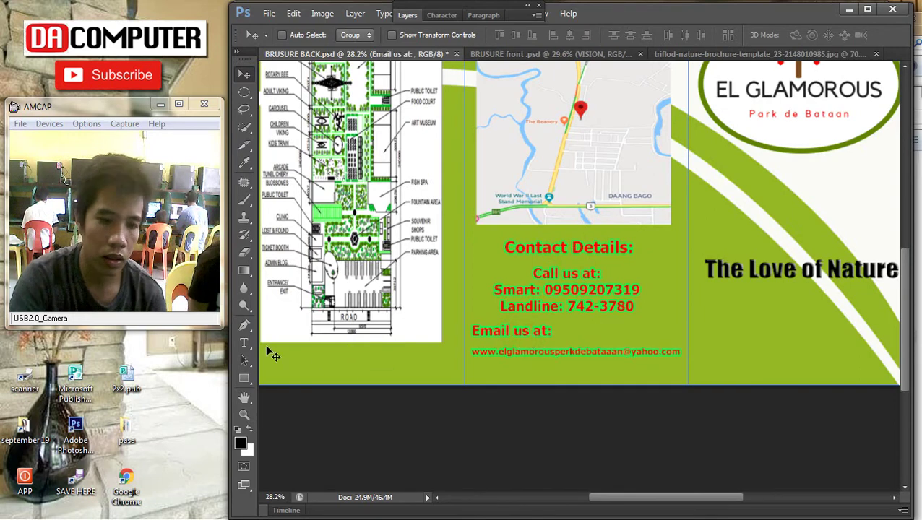
pyautogui.press('t')
pyautogui.moveTo(533, 333); pyautogui.dragTo(471, 331)
pyautogui.click(500, 331)
pyautogui.press('Left')
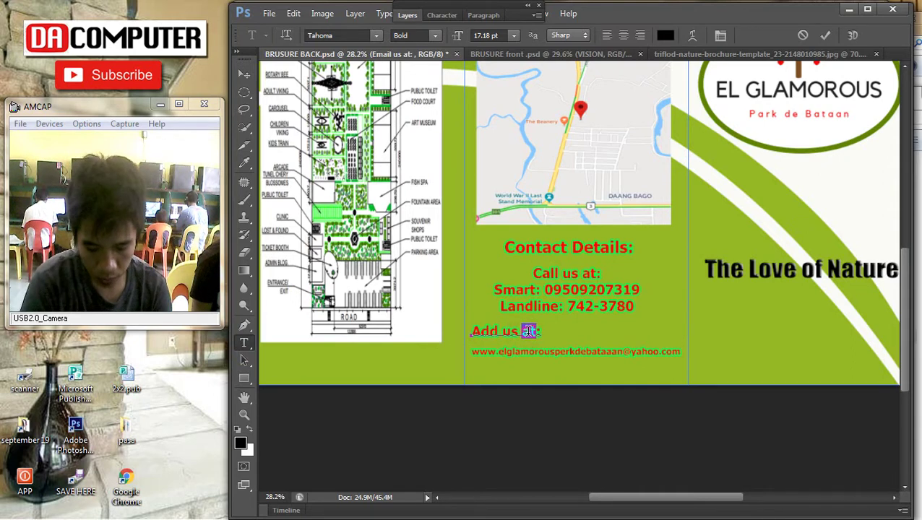
pyautogui.click(245, 75)
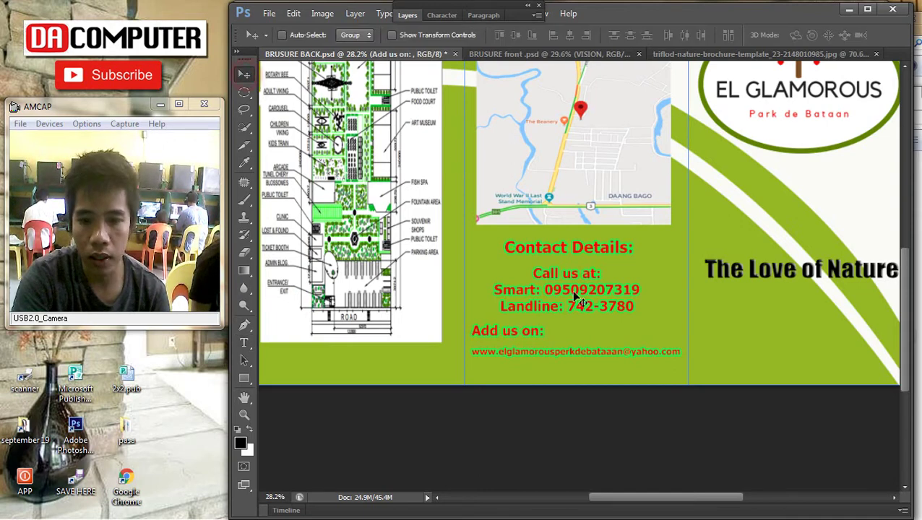
pyautogui.moveTo(516, 333); pyautogui.dragTo(531, 342)
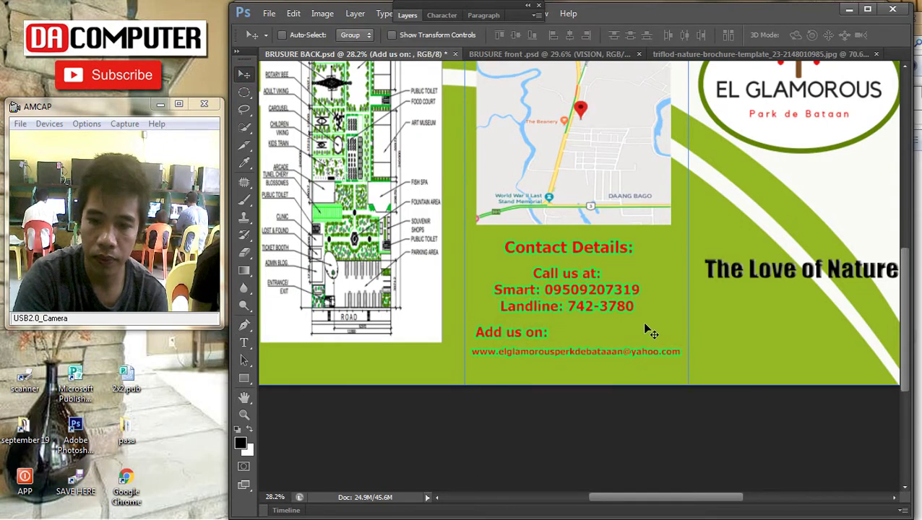
# Set the "Call us at:" block's color overlay to black and remove its stroke
pyautogui.click(564, 289)
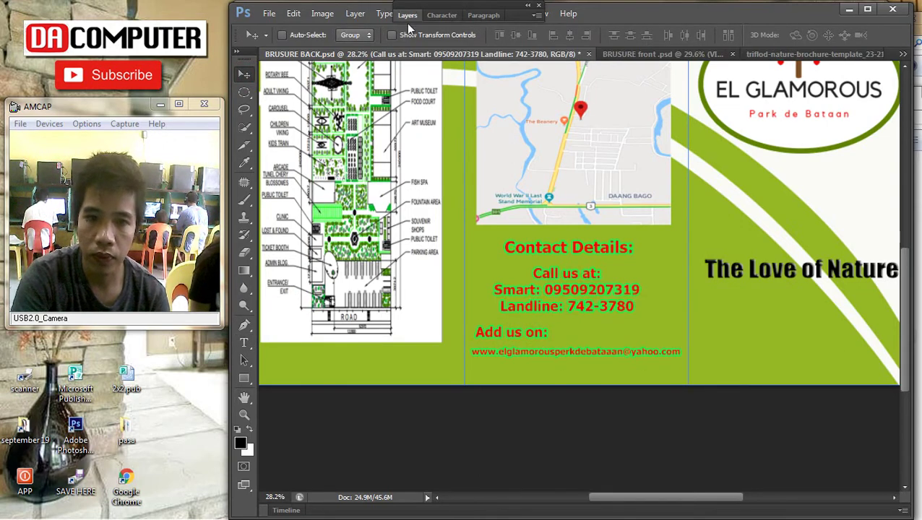
pyautogui.click(407, 15)
pyautogui.doubleClick(502, 211)
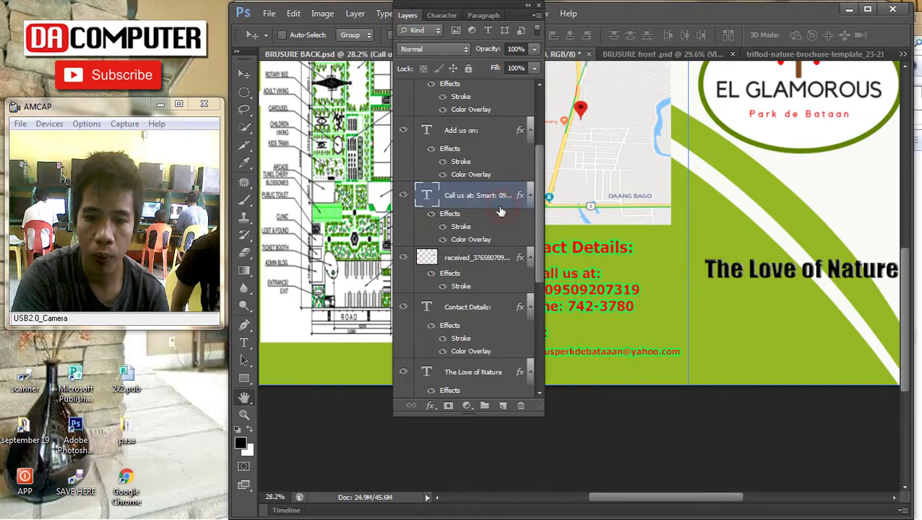
pyautogui.click(120, 282)
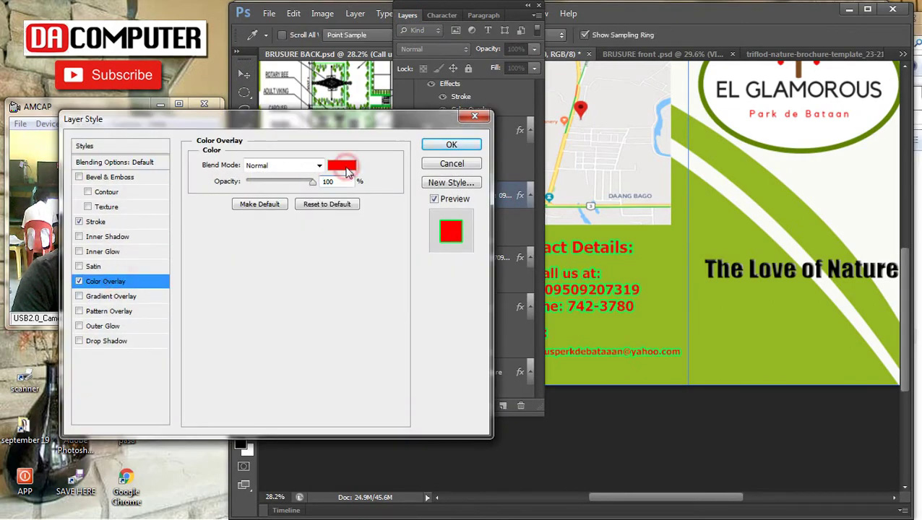
pyautogui.click(340, 165)
pyautogui.write('0')
pyautogui.click(339, 131)
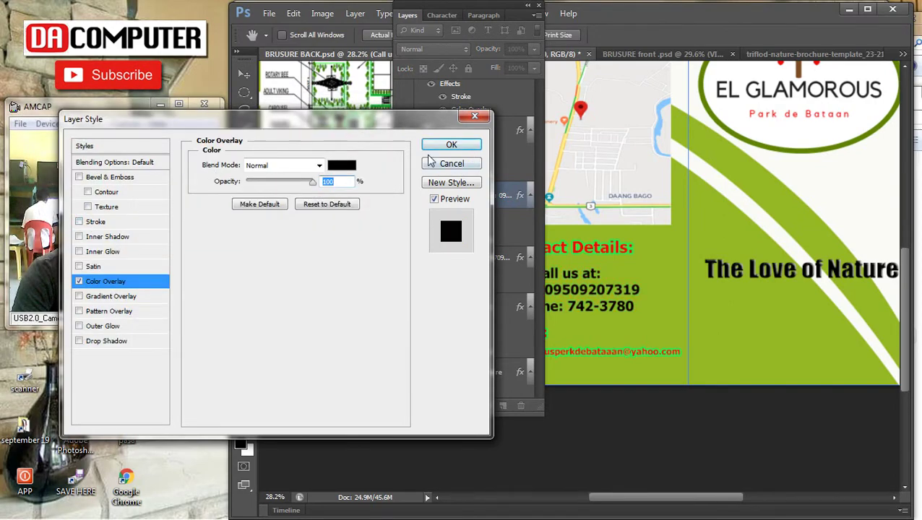
pyautogui.click(433, 146)
pyautogui.doubleClick(407, 16)
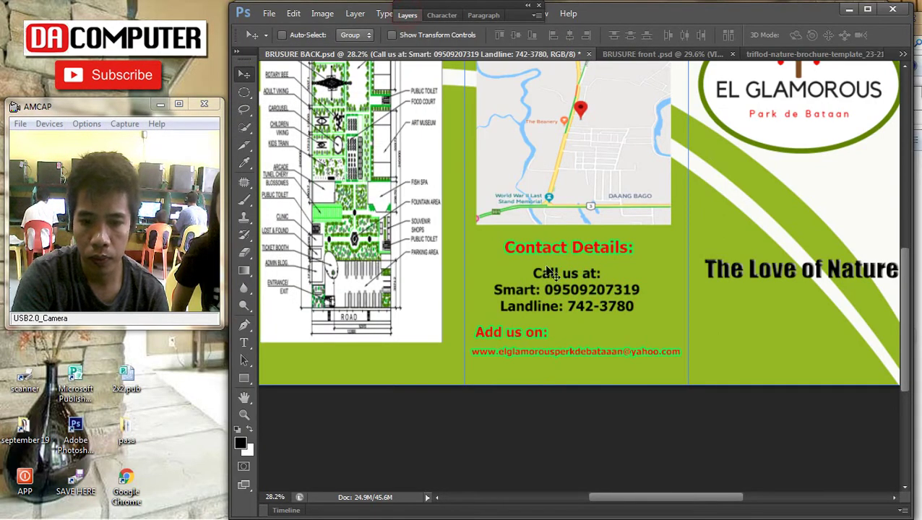
pyautogui.rightClick(498, 335)
pyautogui.click(242, 345)
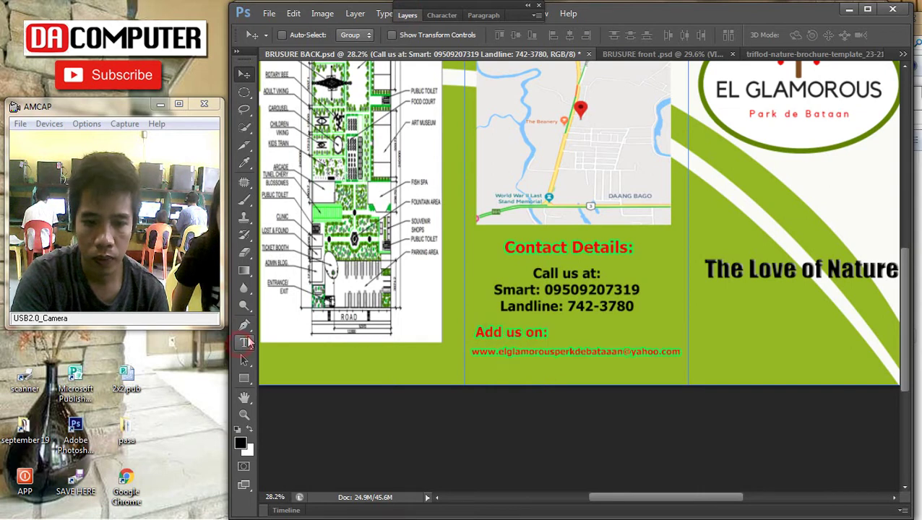
pyautogui.click(244, 342)
pyautogui.tripleClick(515, 331)
pyautogui.hotkey('ctrl', 'c')
pyautogui.press('Left')
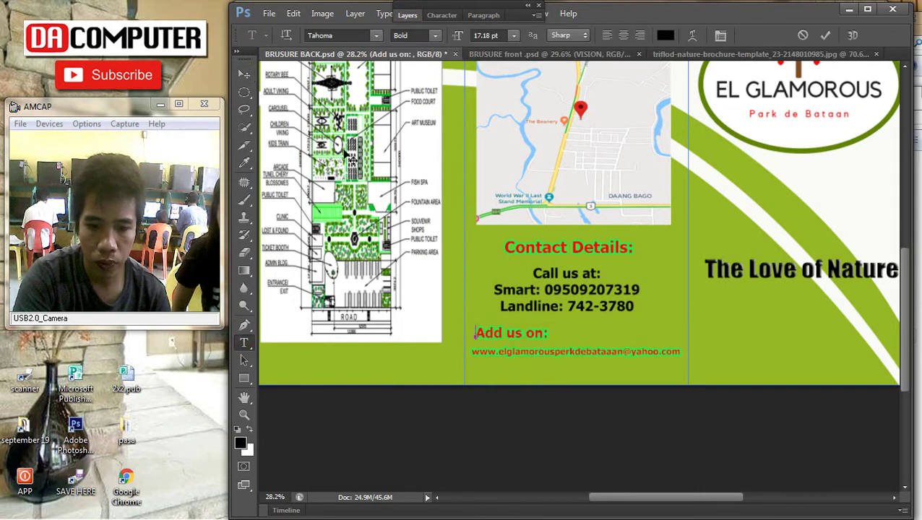
# Move the "Add us on:" label to the panel's centre, directly below the Landline line
pyautogui.click(244, 75)
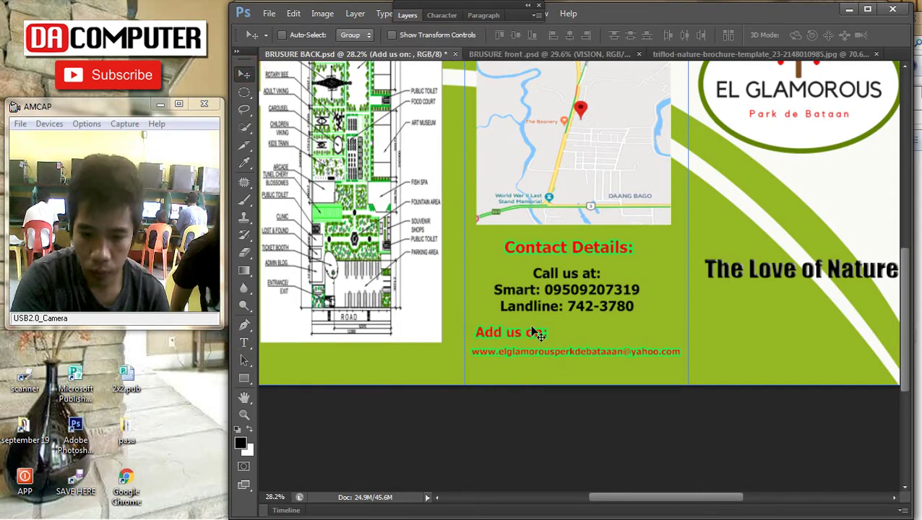
pyautogui.moveTo(538, 333); pyautogui.dragTo(596, 330)
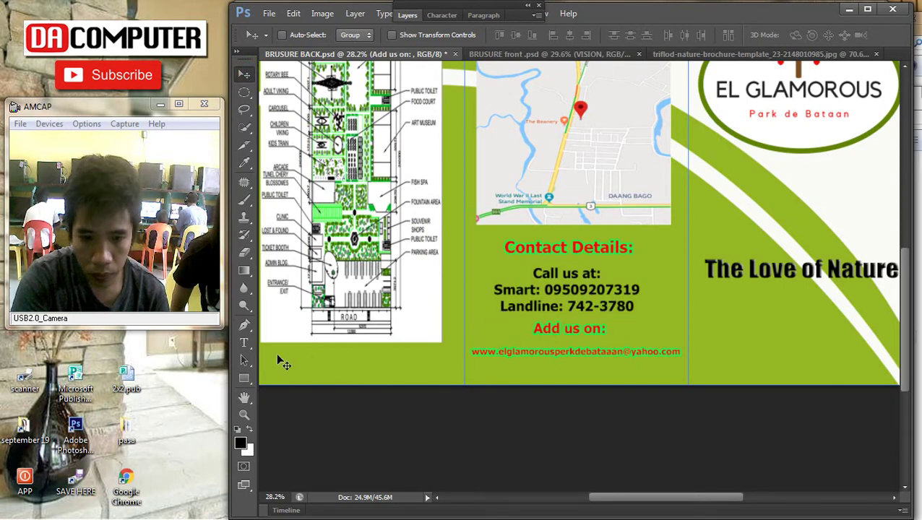
pyautogui.click(245, 344)
pyautogui.click(561, 352)
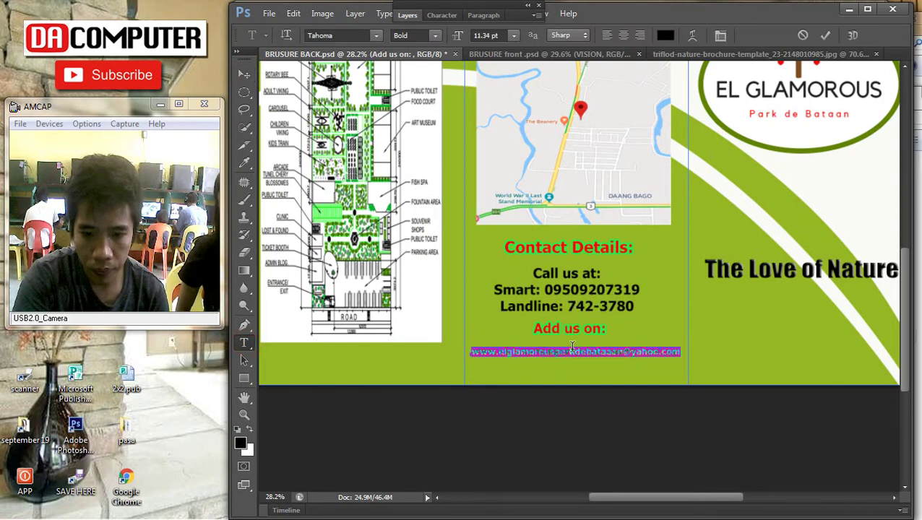
pyautogui.hotkey('ctrl', 'a')
pyautogui.hotkey('ctrl', 'v')
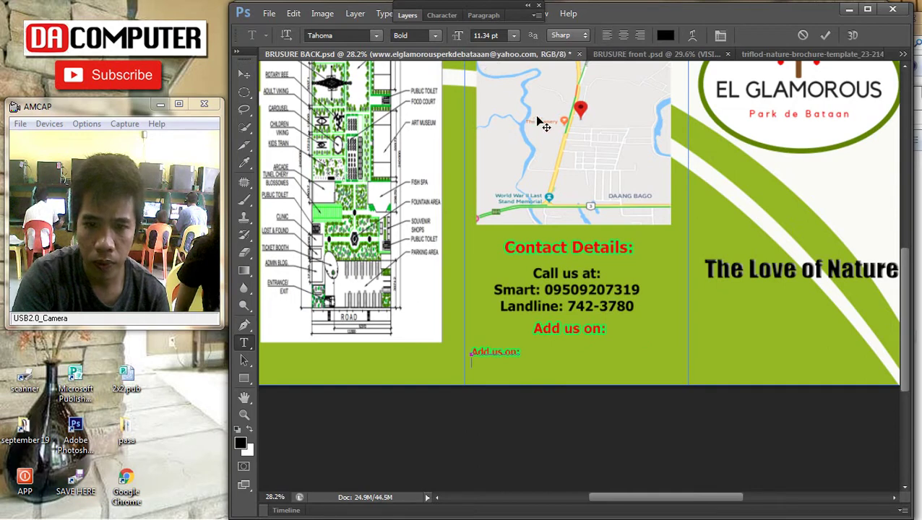
pyautogui.click(244, 74)
# Copy the layer style of the "Call us at:" block and paste it onto the e-mail address line
pyautogui.rightClick(554, 299)
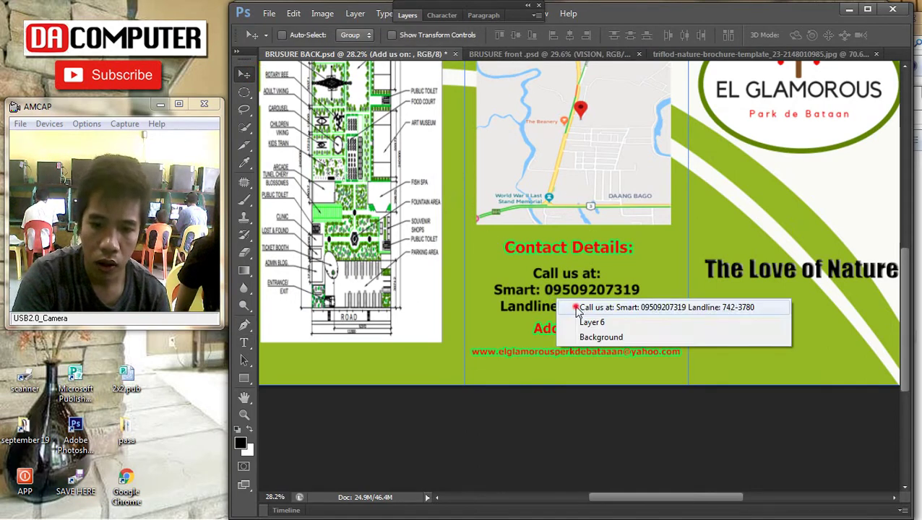
pyautogui.click(578, 304)
pyautogui.click(416, 16)
pyautogui.rightClick(487, 197)
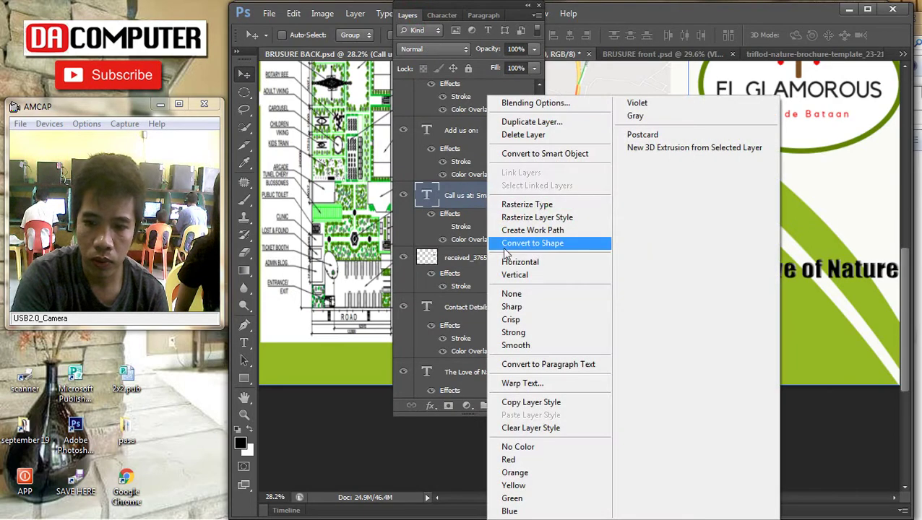
pyautogui.click(526, 408)
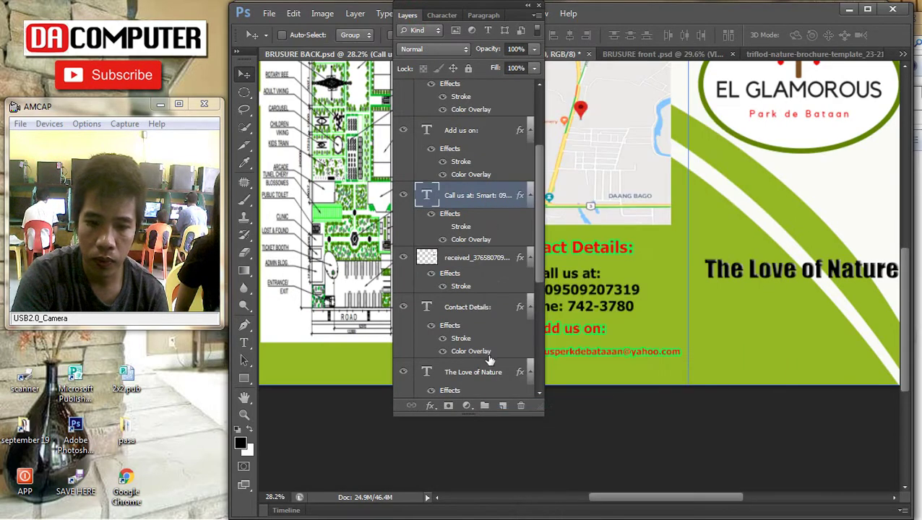
pyautogui.rightClick(578, 359)
pyautogui.click(600, 360)
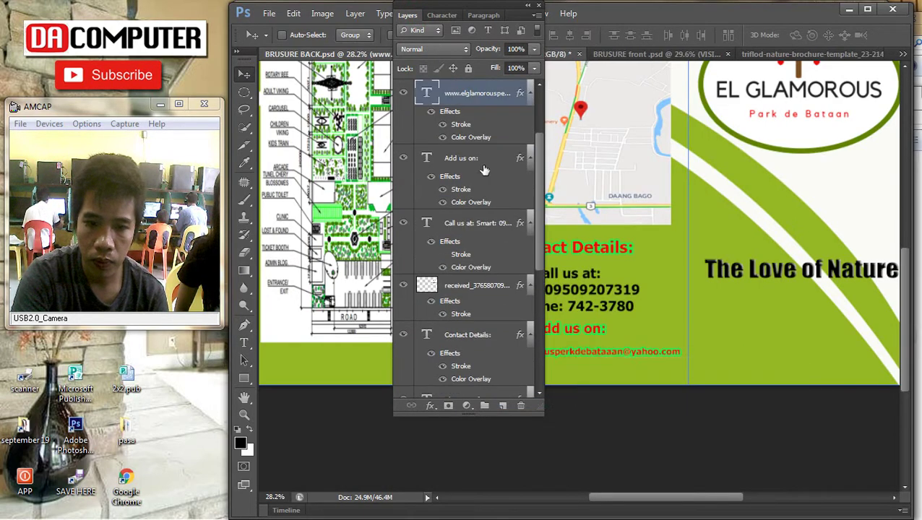
pyautogui.rightClick(489, 99)
pyautogui.click(531, 414)
# Paste the copied layer style onto the "Add us on:" and "Call us at:" text layers together
pyautogui.rightClick(578, 330)
pyautogui.click(603, 339)
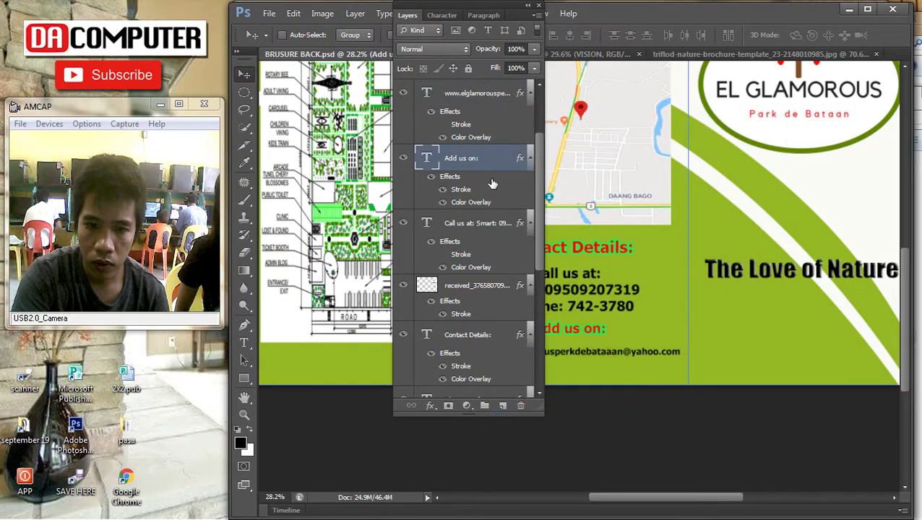
pyautogui.keyDown('ctrl'); pyautogui.click(490, 226); pyautogui.keyUp('ctrl')
pyautogui.rightClick(490, 226)
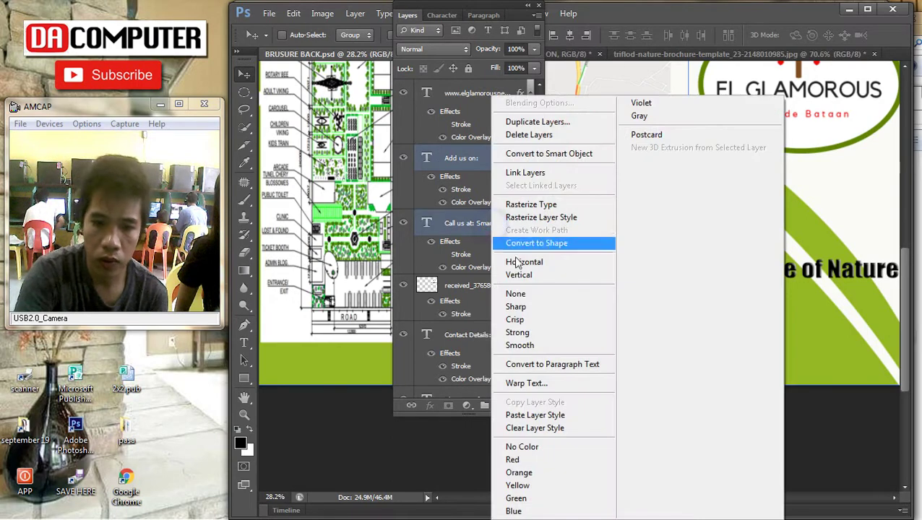
pyautogui.click(531, 417)
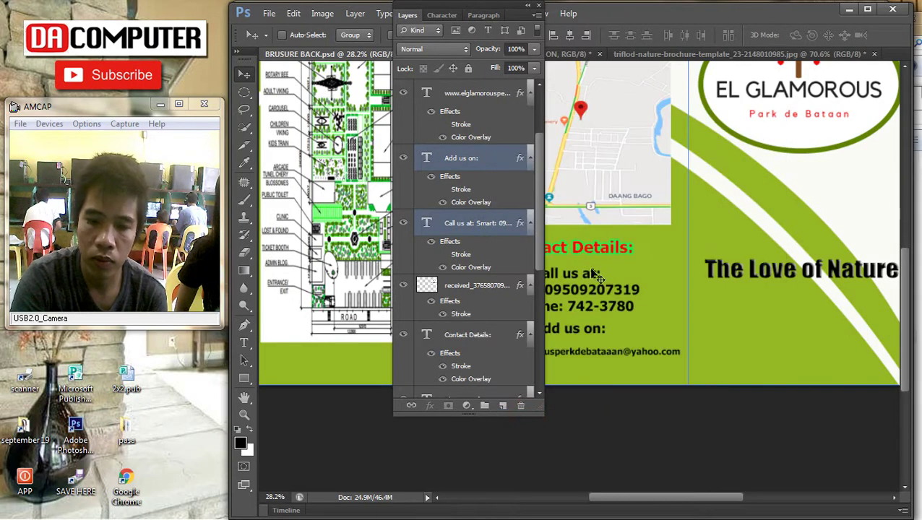
# Paste the copied layer style onto the "Contact Details:" heading and keep that heading selected
pyautogui.keyDown('ctrl'); pyautogui.click(607, 254); pyautogui.keyUp('ctrl')
pyautogui.rightClick(485, 334)
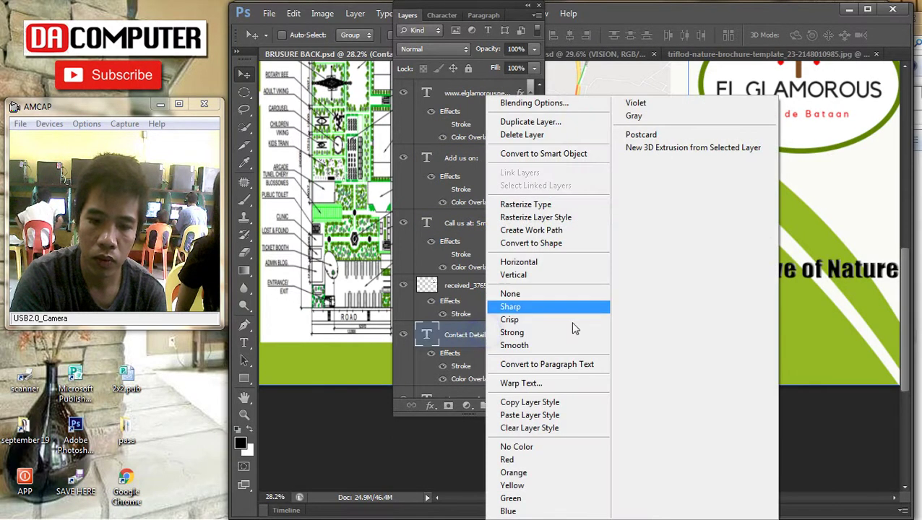
pyautogui.click(547, 417)
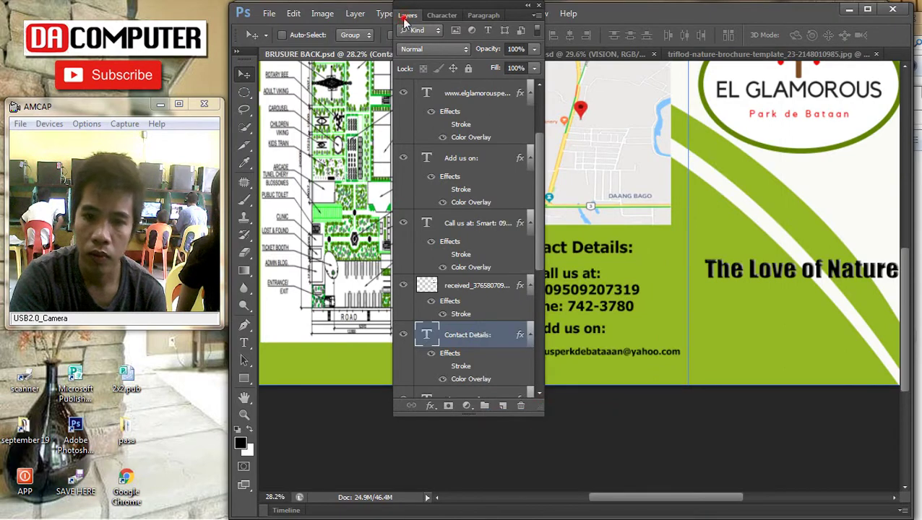
pyautogui.click(405, 19)
pyautogui.rightClick(566, 243)
pyautogui.rightClick(514, 246)
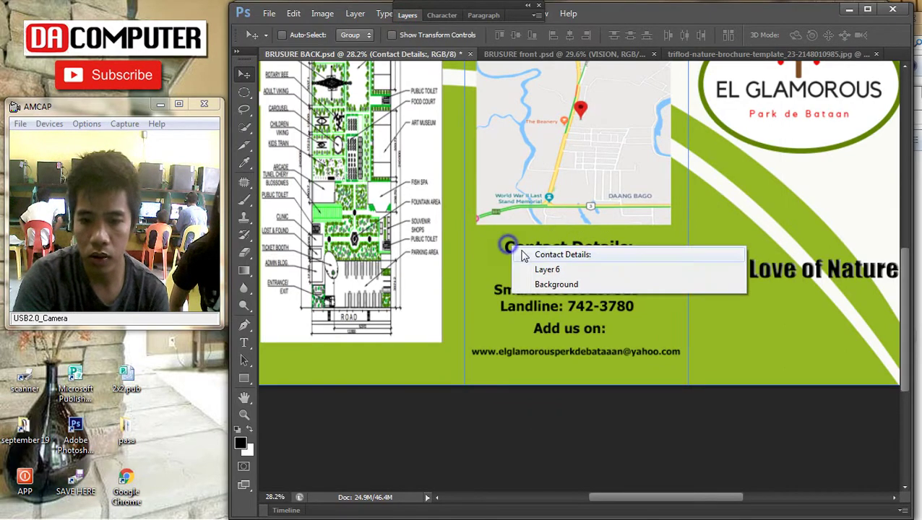
pyautogui.click(542, 254)
pyautogui.scroll(3, 619, 266)
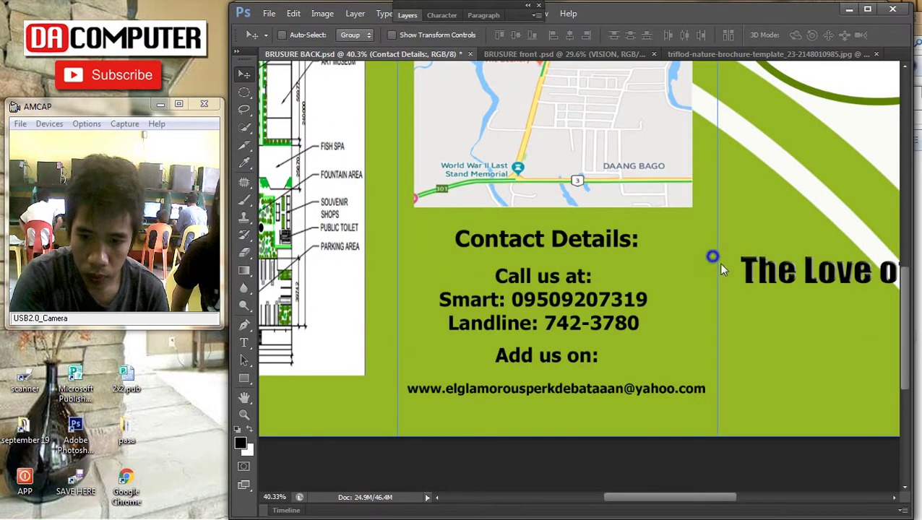
# Select the "Contact Details:" heading, phone block and "Add us on:" label together, scale them down and recentre them below the map
pyautogui.click(406, 15)
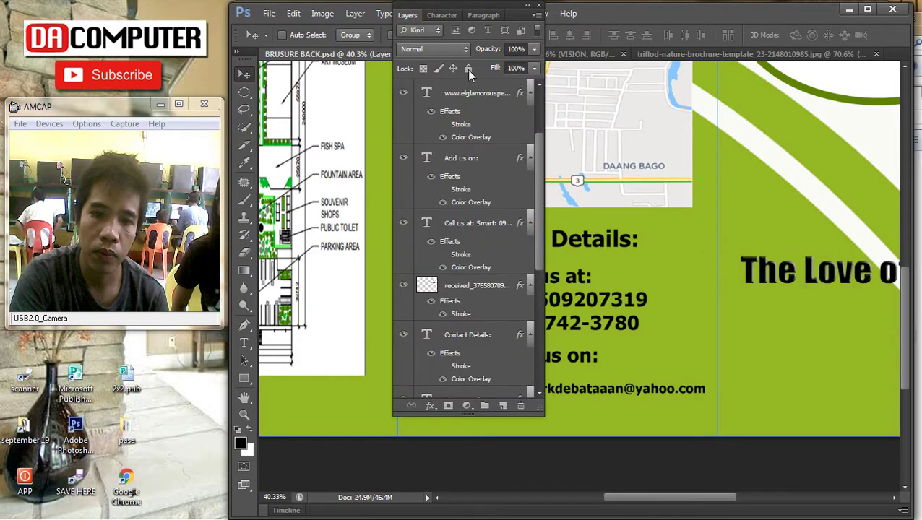
pyautogui.click(407, 15)
pyautogui.scroll(-1, 531, 238)
pyautogui.moveTo(531, 237); pyautogui.dragTo(613, 331)
pyautogui.press('Return')
pyautogui.click(292, 39)
pyautogui.hotkey('ctrl', 't')
pyautogui.moveTo(618, 230); pyautogui.dragTo(591, 245)
pyautogui.moveTo(556, 306); pyautogui.dragTo(575, 301)
pyautogui.press('Return')
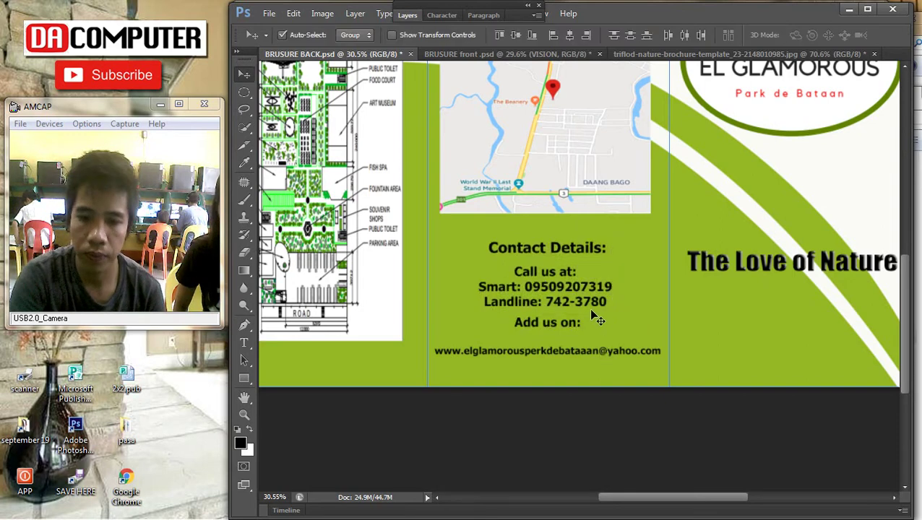
# Shrink the heading, phone block and "Add us on:" label slightly more, then move the e-mail line up beneath them
pyautogui.hotkey('ctrl', 't')
pyautogui.moveTo(613, 240); pyautogui.dragTo(598, 250)
pyautogui.press('Return')
pyautogui.moveTo(563, 293)
pyautogui.mouseDown()
pyautogui.moveTo(562, 274)
pyautogui.moveTo(571, 289)
pyautogui.mouseUp()
pyautogui.moveTo(570, 356); pyautogui.dragTo(572, 337)
pyautogui.scroll(-5, 747, 366)
pyautogui.scroll(2, 704, 365)
pyautogui.scroll(1, 463, 188)
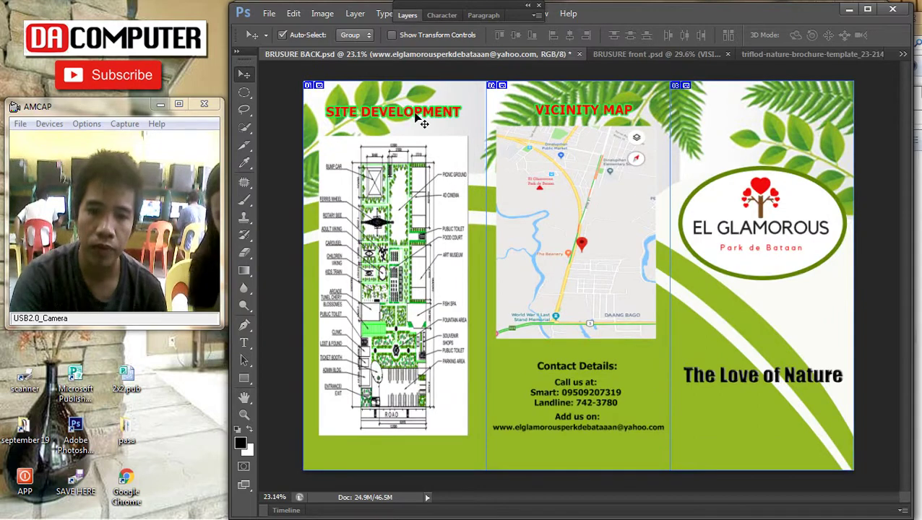
# Paste the copied layer style onto the "SITE DEVELOPMENT" and "VICINITY MAP" titles together
pyautogui.rightClick(423, 124)
pyautogui.click(469, 117)
pyautogui.click(408, 16)
pyautogui.scroll(-2, 490, 281)
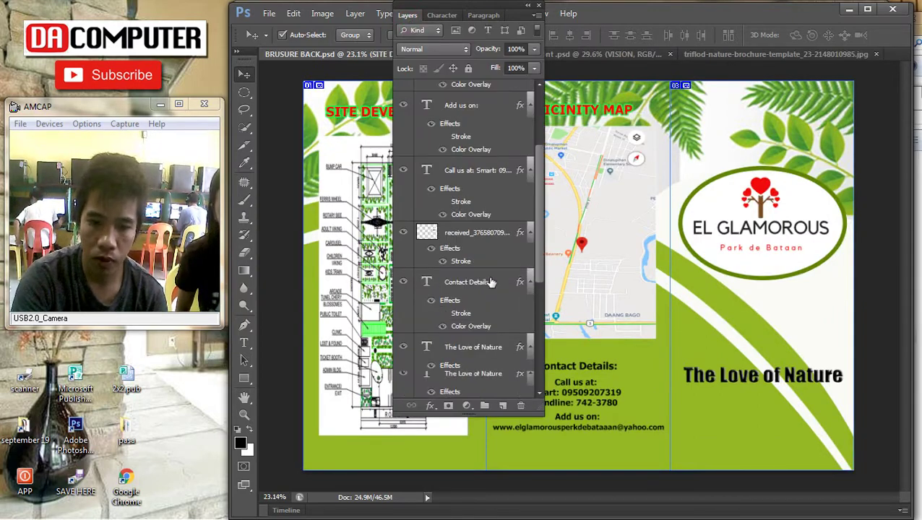
pyautogui.scroll(-5, 489, 281)
pyautogui.rightClick(494, 304)
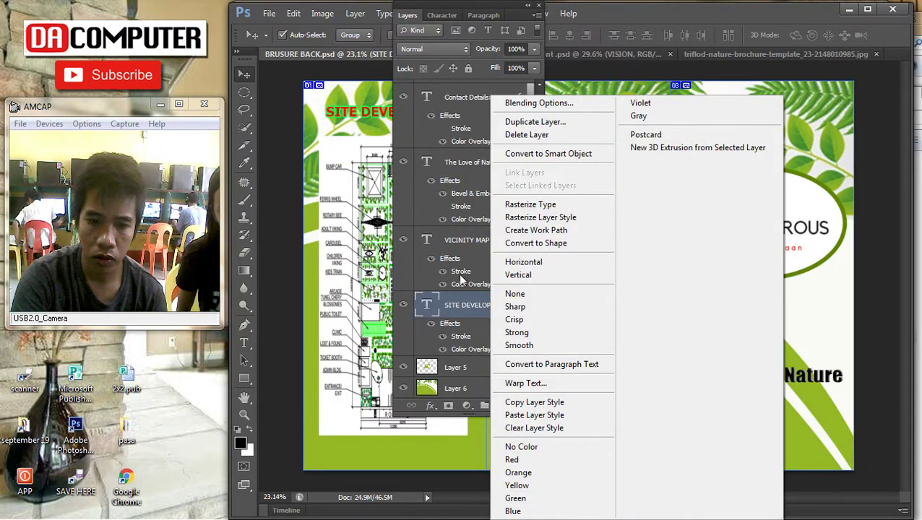
pyautogui.press('Escape')
pyautogui.keyDown('ctrl'); pyautogui.click(464, 241); pyautogui.keyUp('ctrl')
pyautogui.rightClick(466, 245)
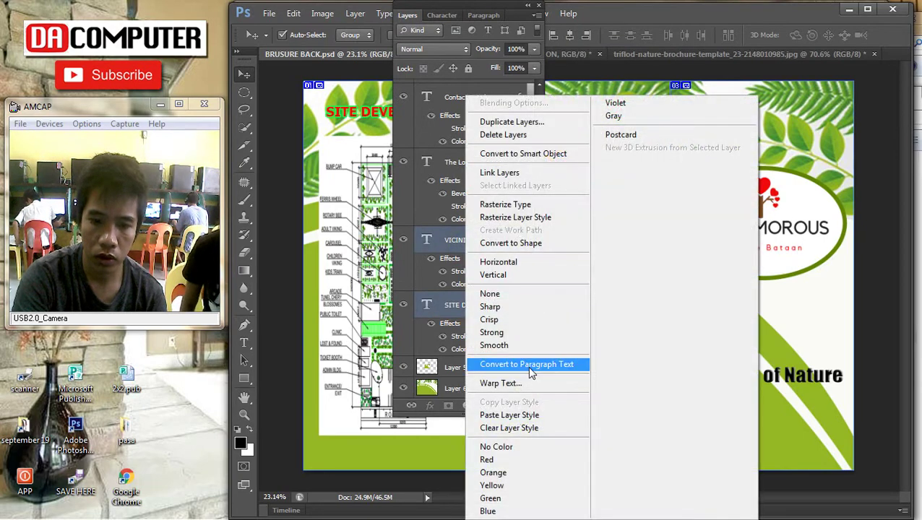
pyautogui.click(506, 415)
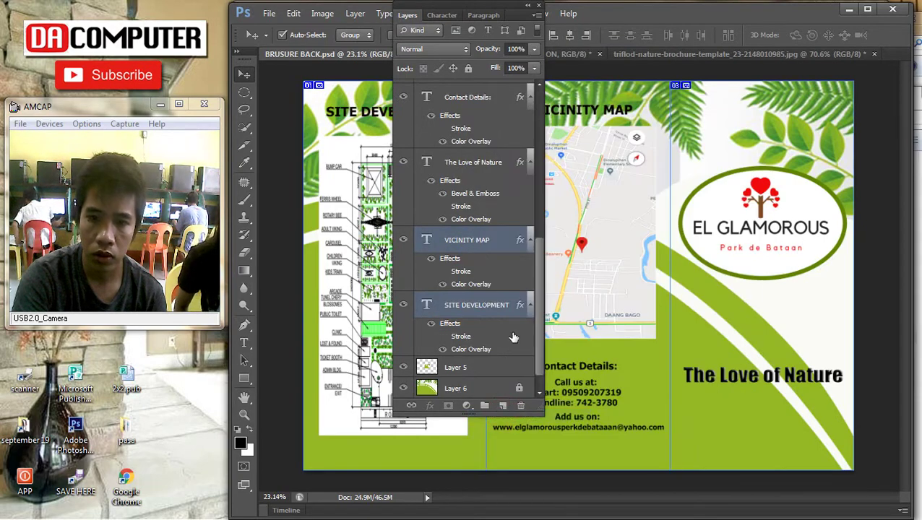
pyautogui.click(409, 16)
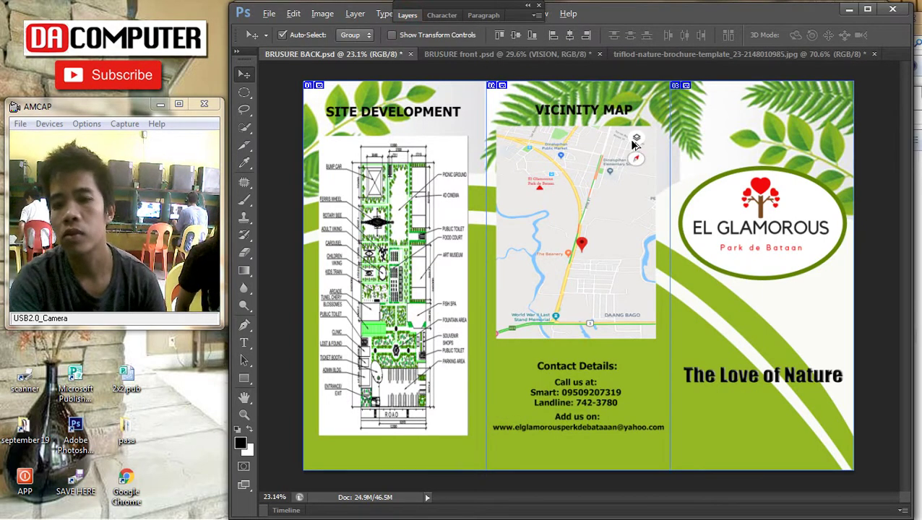
# Save the back brochure document and export a copy as BRUSURE BACK.jpg
pyautogui.scroll(-2, 636, 145)
pyautogui.scroll(1, 659, 200)
pyautogui.scroll(3, 510, 186)
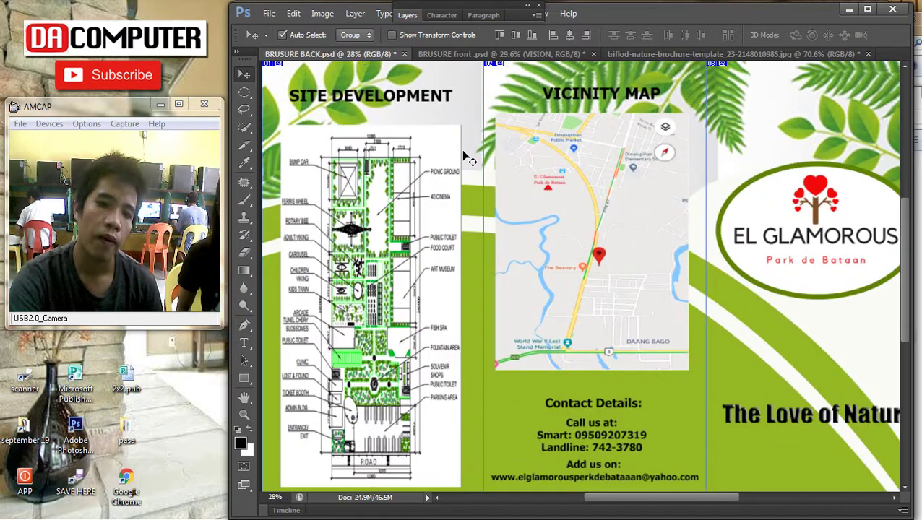
pyautogui.hotkey('ctrl', 's')
pyautogui.click(269, 13)
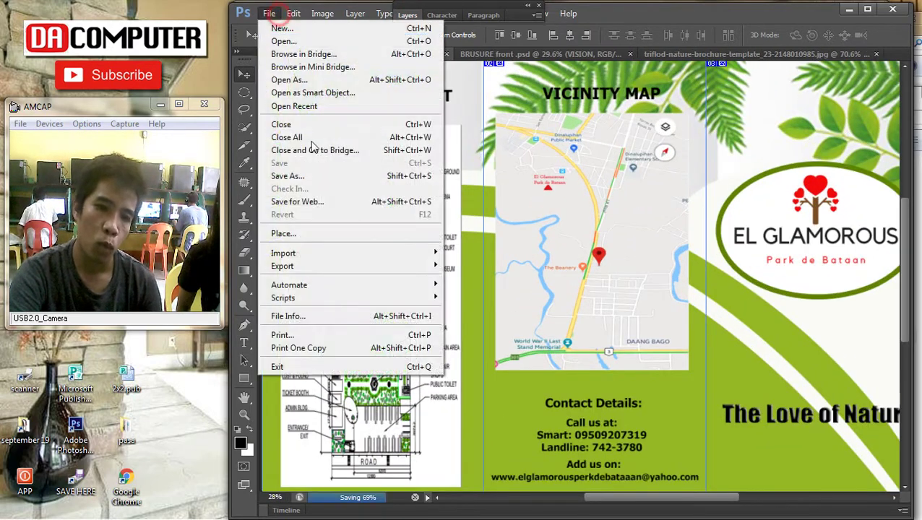
pyautogui.click(308, 175)
pyautogui.click(579, 228)
pyautogui.click(268, 13)
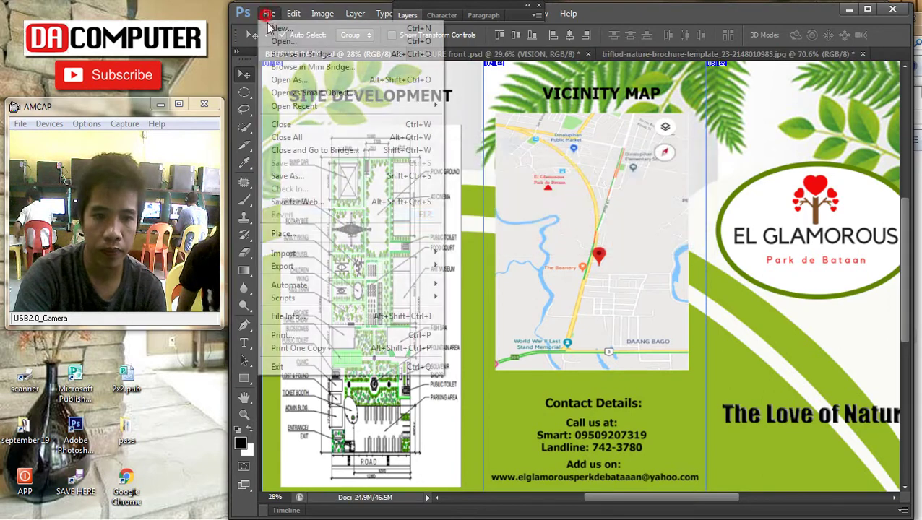
pyautogui.click(289, 177)
pyautogui.click(454, 292)
pyautogui.click(430, 386)
pyautogui.press('Return')
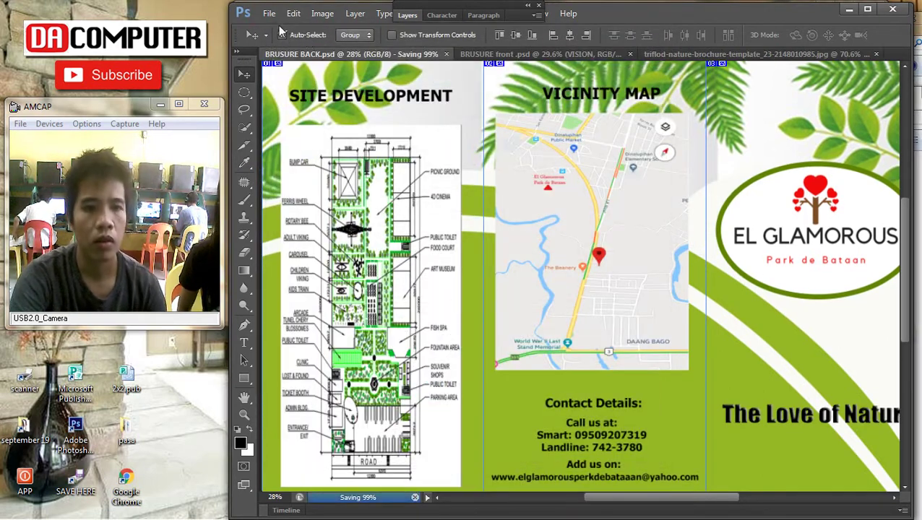
# Open the BRUSURE front .psd brochure from the others folder
pyautogui.click(269, 13)
pyautogui.click(289, 37)
pyautogui.click(388, 124)
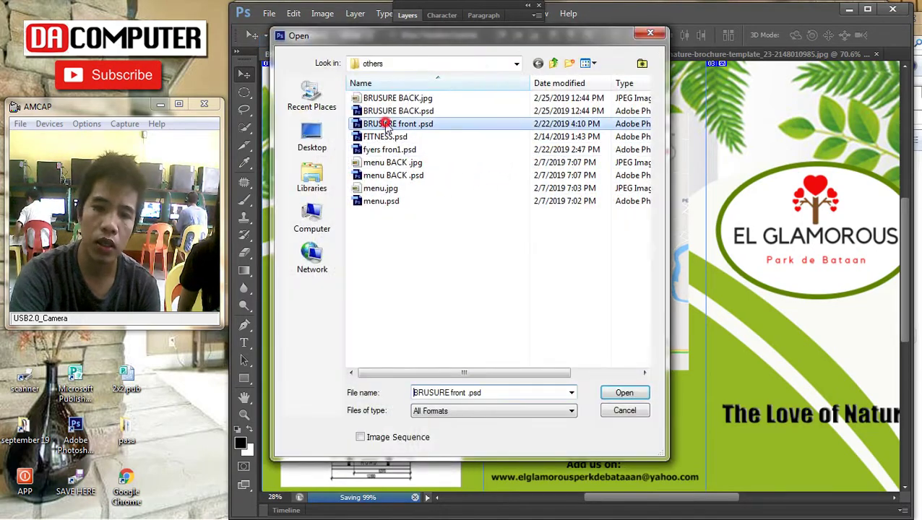
pyautogui.doubleClick(388, 124)
pyautogui.scroll(-4, 470, 181)
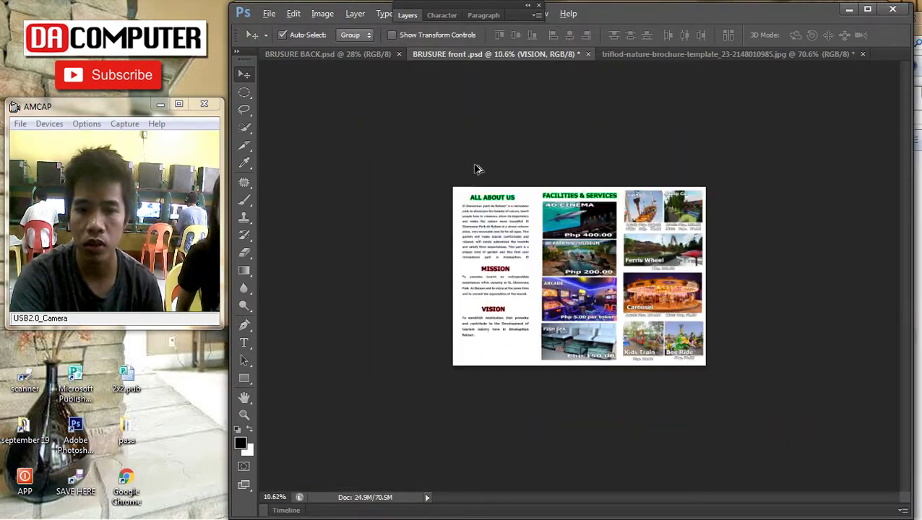
pyautogui.scroll(1, 471, 181)
# Step back in the nature template document and cut its background artwork for use in the brochure
pyautogui.click(779, 54)
pyautogui.hotkey('ctrl', 'alt', 'z')
pyautogui.hotkey('ctrl', 'alt', 'z')
pyautogui.hotkey('ctrl', 'x')
pyautogui.click(342, 57)
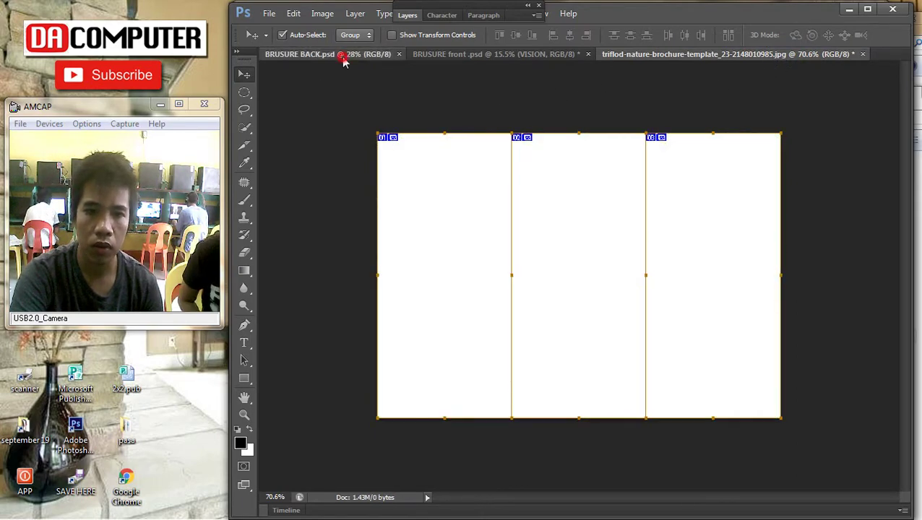
pyautogui.click(344, 58)
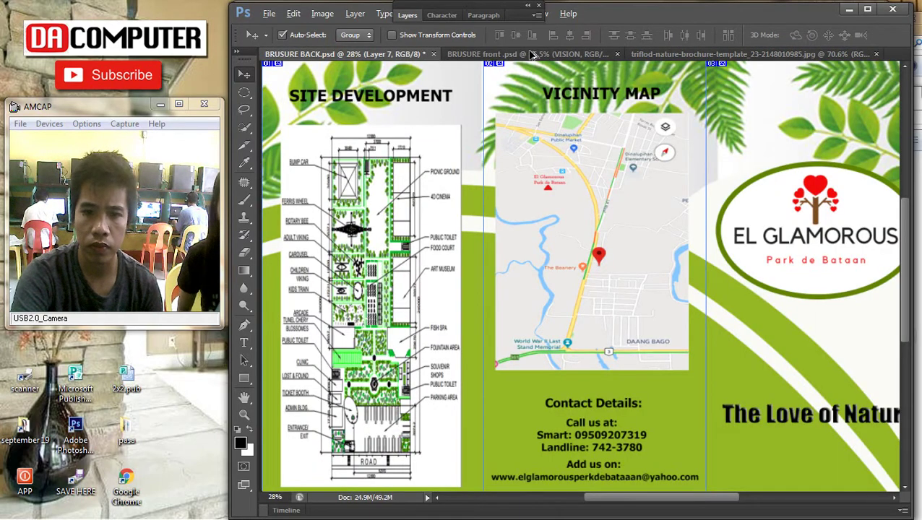
# Place the nature background artwork in the BRUSURE front document and scale it to cover the whole page
pyautogui.click(531, 56)
pyautogui.scroll(-1, 526, 210)
pyautogui.scroll(1, 589, 263)
pyautogui.moveTo(589, 263); pyautogui.dragTo(463, 175)
pyautogui.hotkey('ctrl', 't')
pyautogui.moveTo(489, 217); pyautogui.dragTo(774, 382)
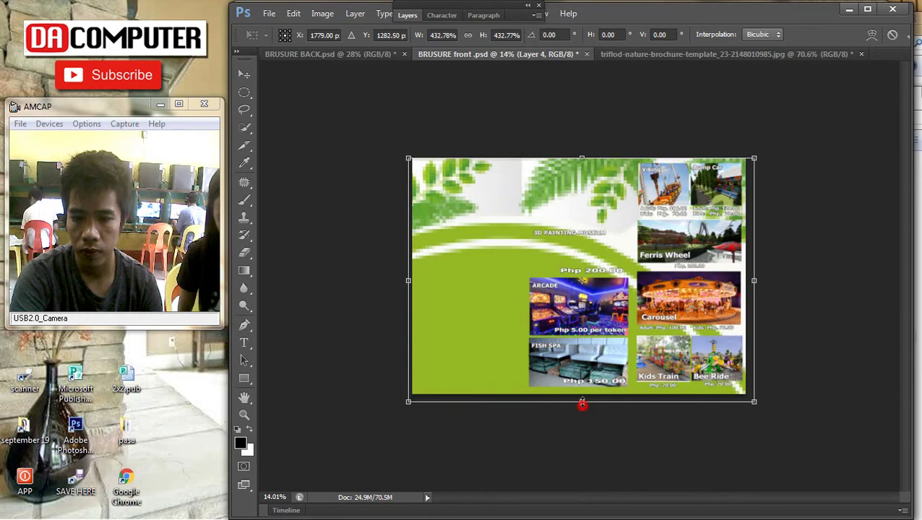
pyautogui.moveTo(582, 405); pyautogui.dragTo(580, 397)
pyautogui.moveTo(758, 280); pyautogui.dragTo(749, 279)
pyautogui.moveTo(409, 276); pyautogui.dragTo(412, 276)
pyautogui.press('Return')
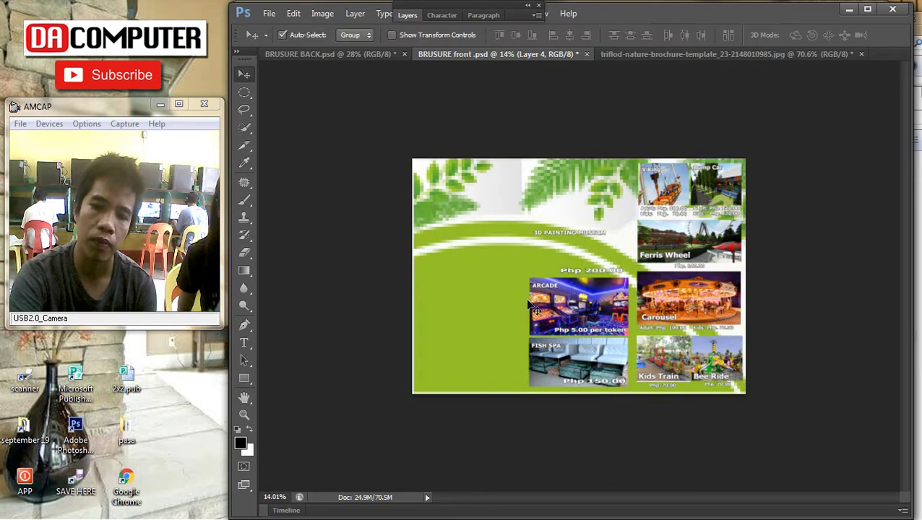
# Send the nature background layer to the back, behind all the front brochure's text and photos
pyautogui.click(412, 17)
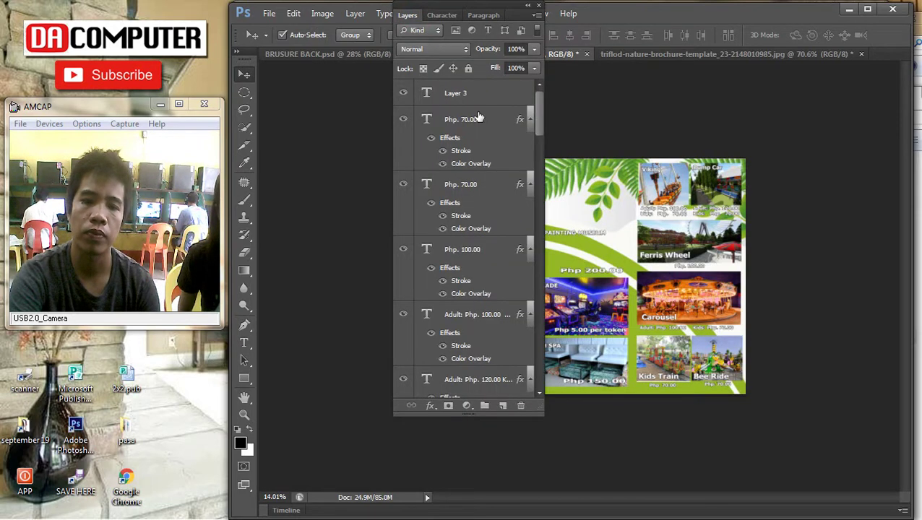
pyautogui.click(411, 17)
pyautogui.click(354, 14)
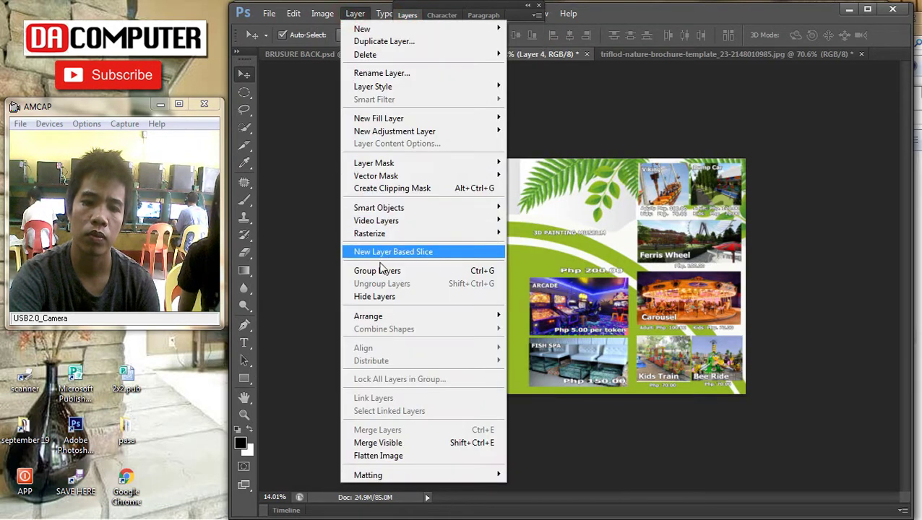
pyautogui.moveTo(470, 320)
pyautogui.click(542, 354)
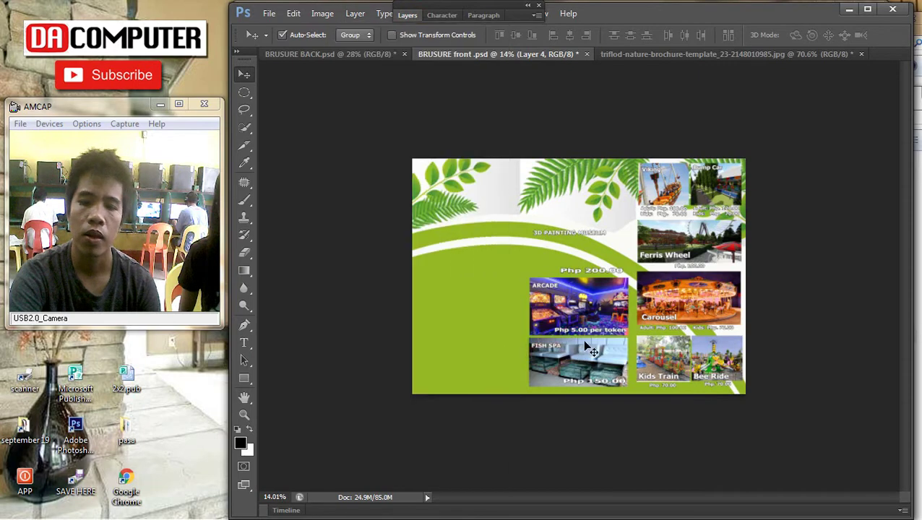
# Paste the copied layer style onto the "ALL ABOUT US" and "FACILITIES & SERVICES" titles together
pyautogui.scroll(5, 396, 149)
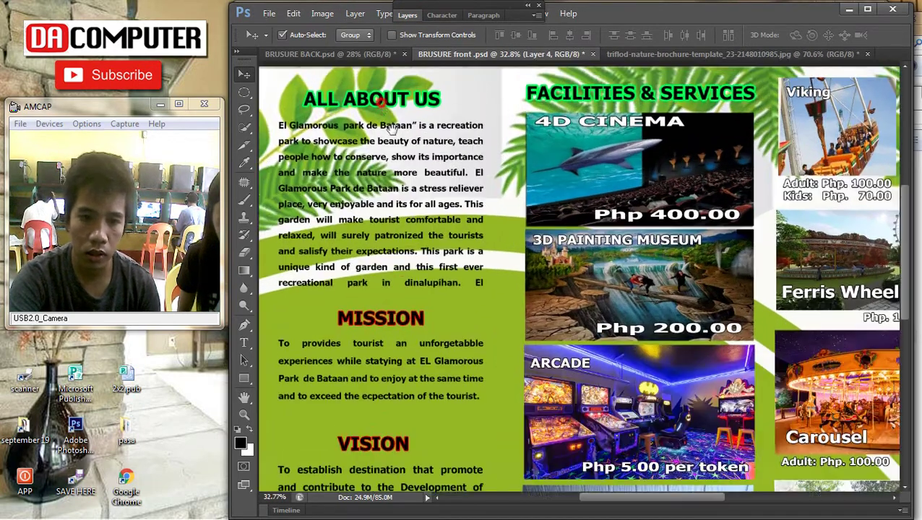
pyautogui.moveTo(392, 128); pyautogui.dragTo(428, 160)
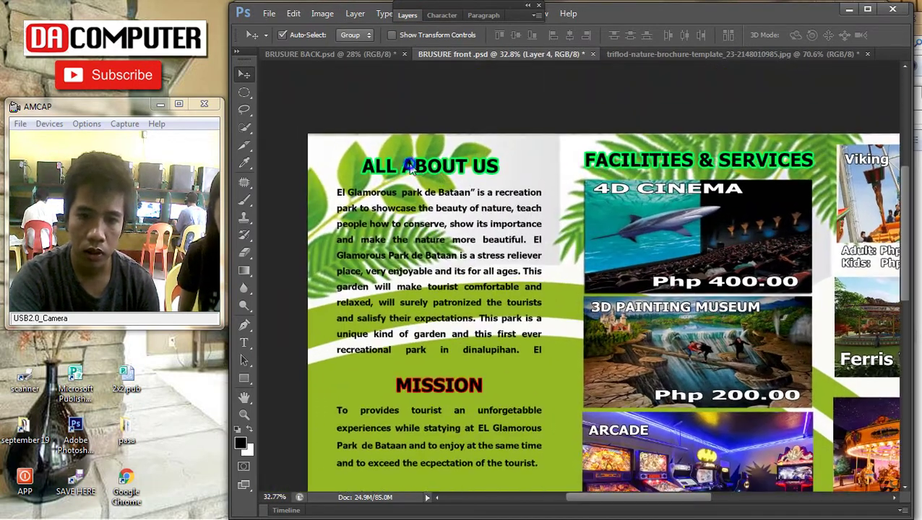
pyautogui.click(417, 171)
pyautogui.click(407, 15)
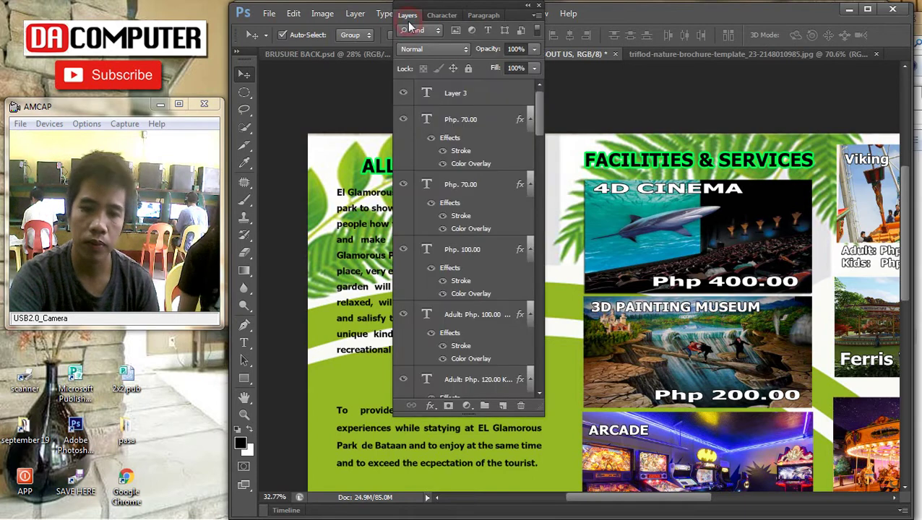
pyautogui.scroll(-5, 510, 272)
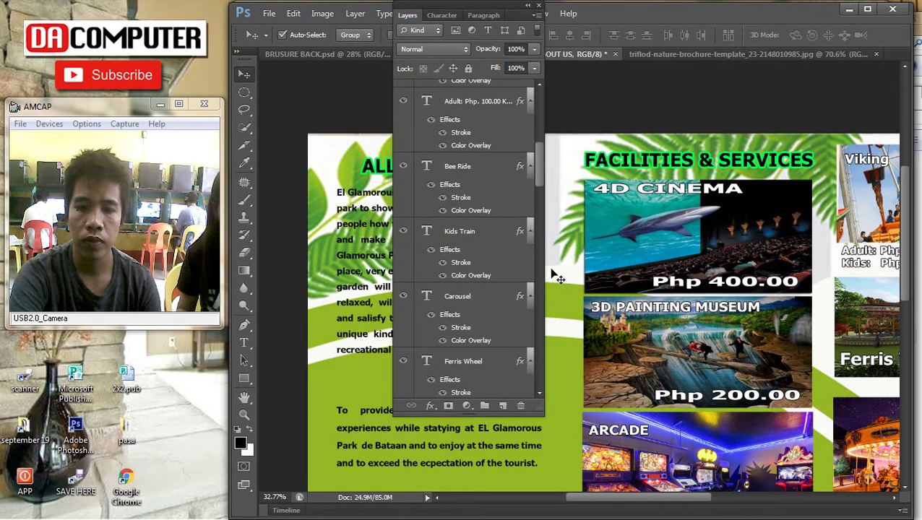
pyautogui.scroll(-2, 491, 297)
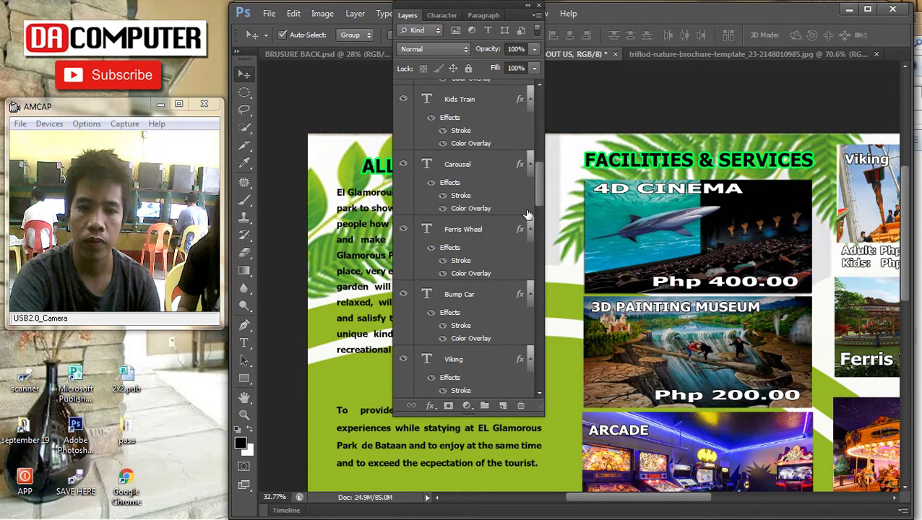
pyautogui.scroll(5, 516, 211)
pyautogui.rightClick(368, 166)
pyautogui.click(405, 175)
pyautogui.rightClick(468, 357)
pyautogui.click(443, 307)
pyautogui.rightClick(443, 307)
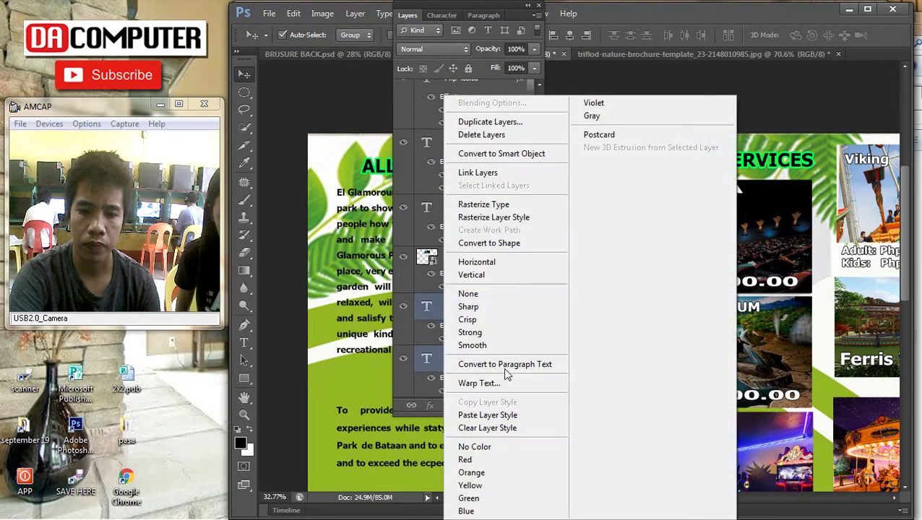
pyautogui.click(487, 415)
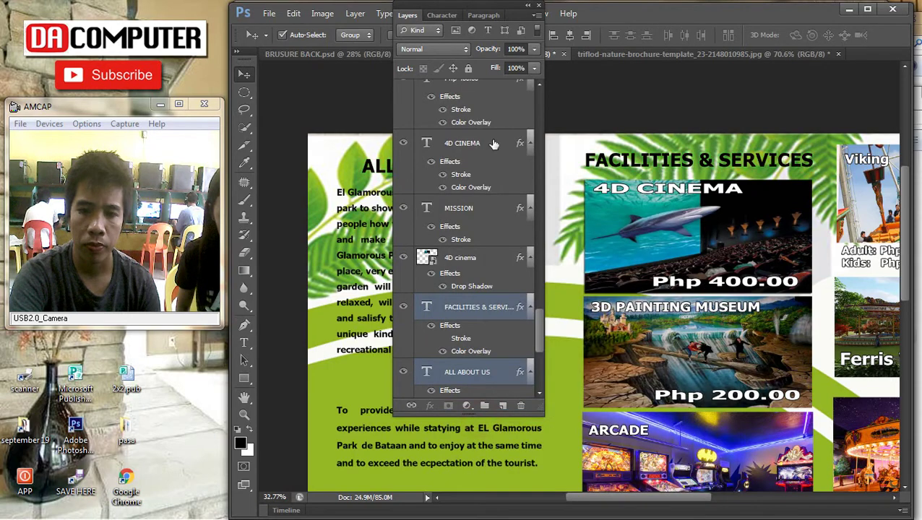
pyautogui.click(403, 15)
pyautogui.scroll(-1, 771, 265)
pyautogui.moveTo(750, 241); pyautogui.dragTo(589, 122)
pyautogui.moveTo(738, 203); pyautogui.dragTo(613, 198)
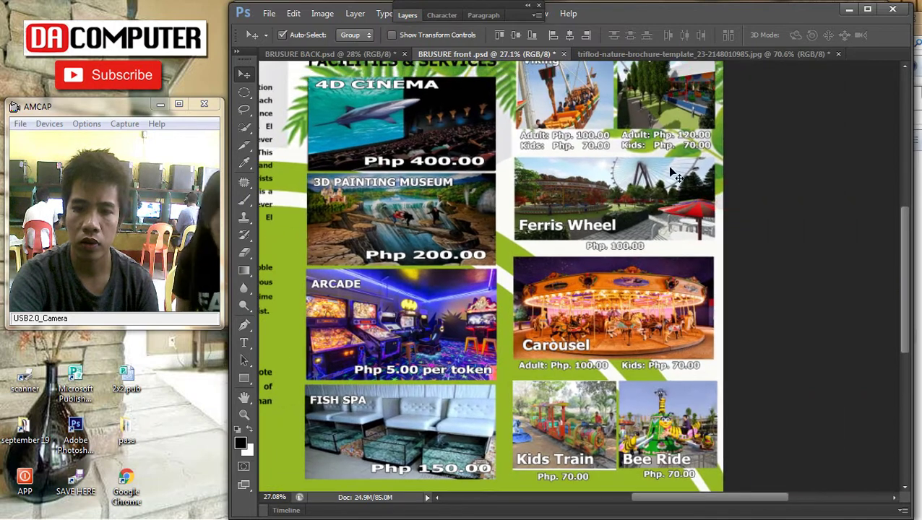
pyautogui.scroll(2, 695, 126)
pyautogui.scroll(1, 686, 123)
pyautogui.rightClick(498, 159)
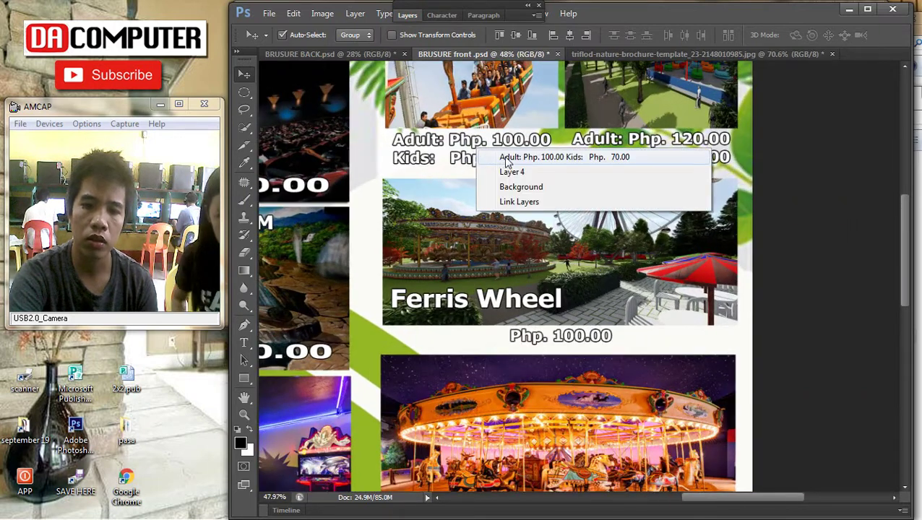
pyautogui.click(506, 157)
pyautogui.click(407, 15)
pyautogui.scroll(-2, 536, 297)
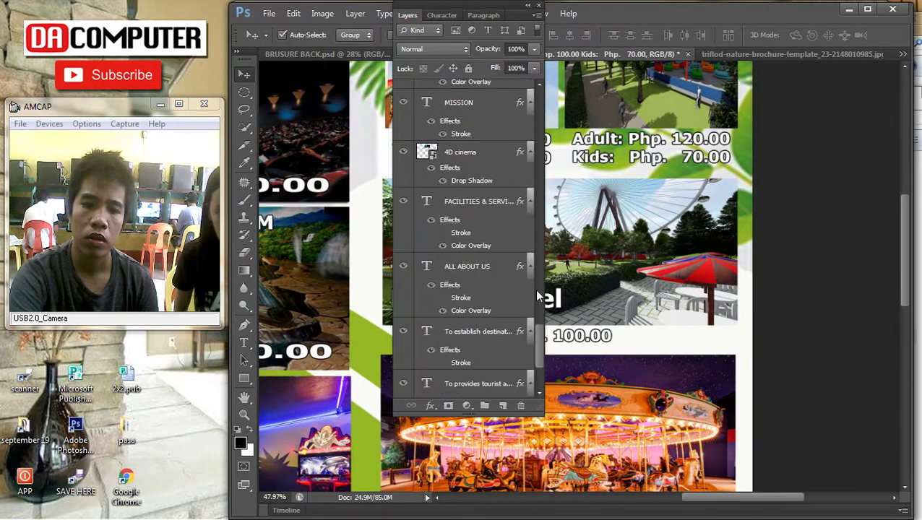
pyautogui.scroll(-3, 537, 297)
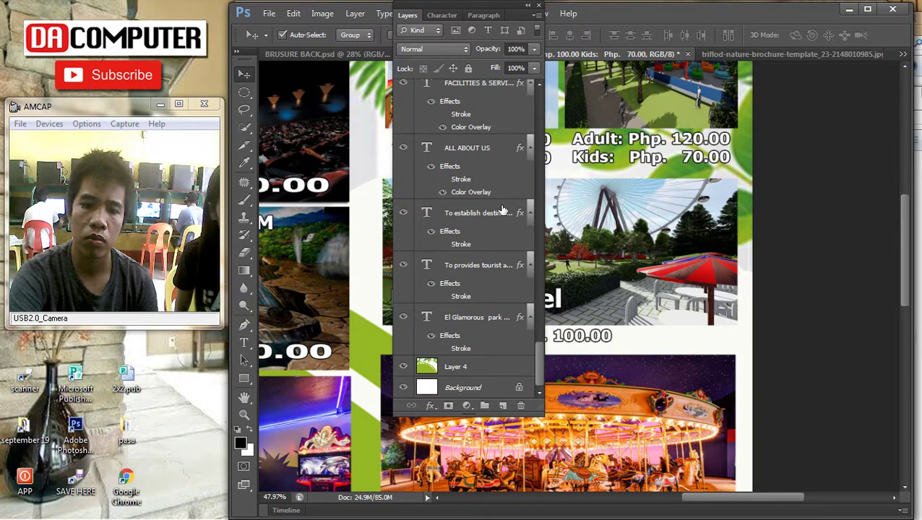
pyautogui.click(409, 16)
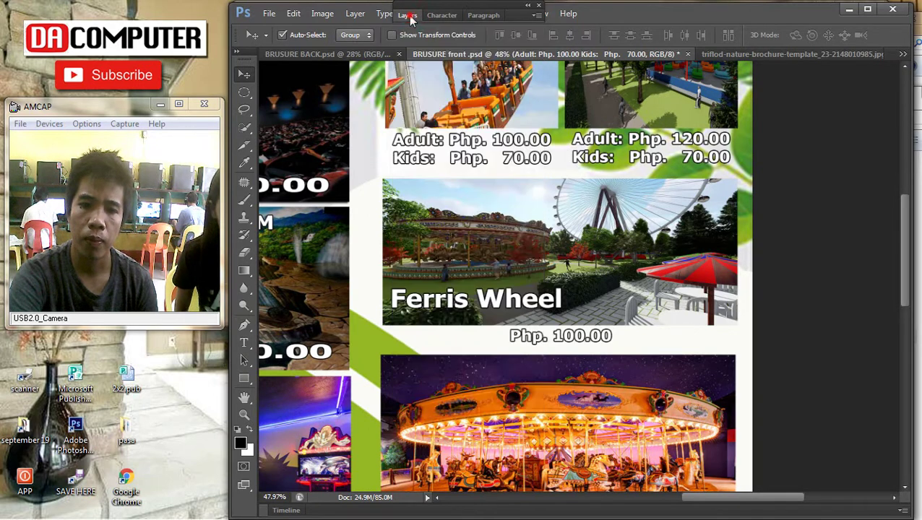
pyautogui.rightClick(444, 141)
pyautogui.click(482, 150)
pyautogui.moveTo(494, 138); pyautogui.dragTo(504, 151)
pyautogui.hotkey('ctrl', 'z')
# Paste the copied layer style onto the adult and kids price texts below the Viking and Bump Car photos together
pyautogui.rightClick(467, 138)
pyautogui.click(479, 147)
pyautogui.click(405, 16)
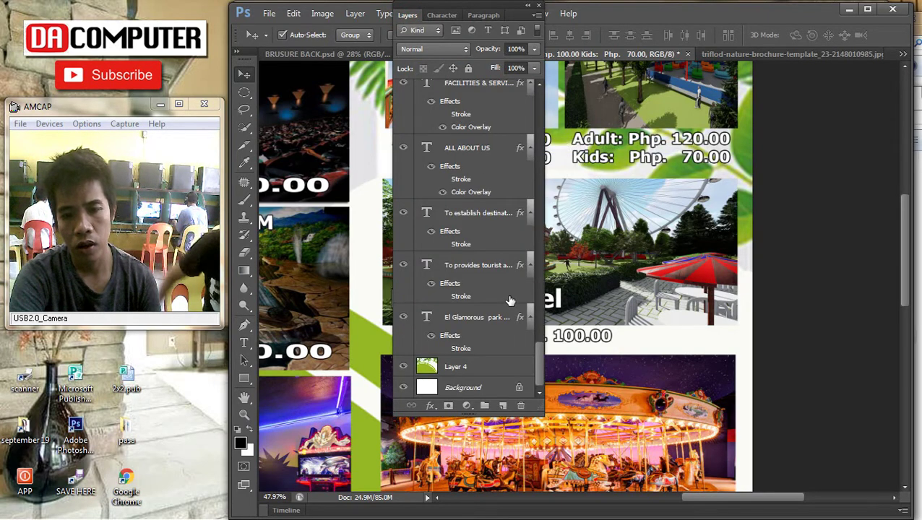
pyautogui.scroll(10, 510, 300)
pyautogui.scroll(12, 521, 262)
pyautogui.scroll(12, 524, 246)
pyautogui.scroll(-8, 542, 127)
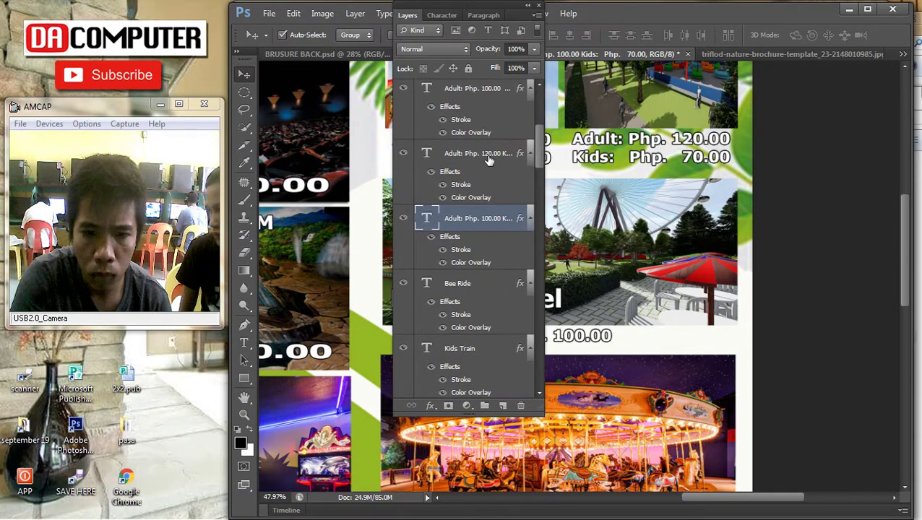
pyautogui.keyDown('ctrl'); pyautogui.click(489, 155); pyautogui.keyUp('ctrl')
pyautogui.rightClick(493, 217)
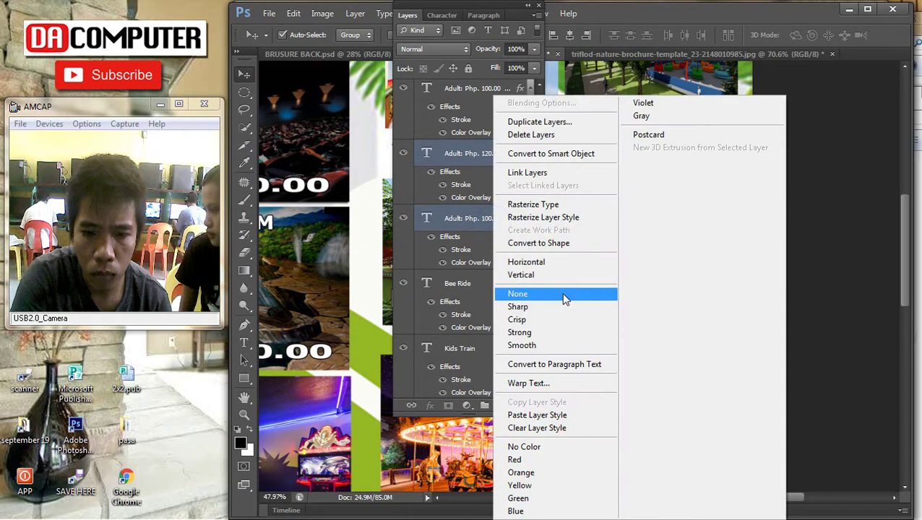
pyautogui.click(539, 416)
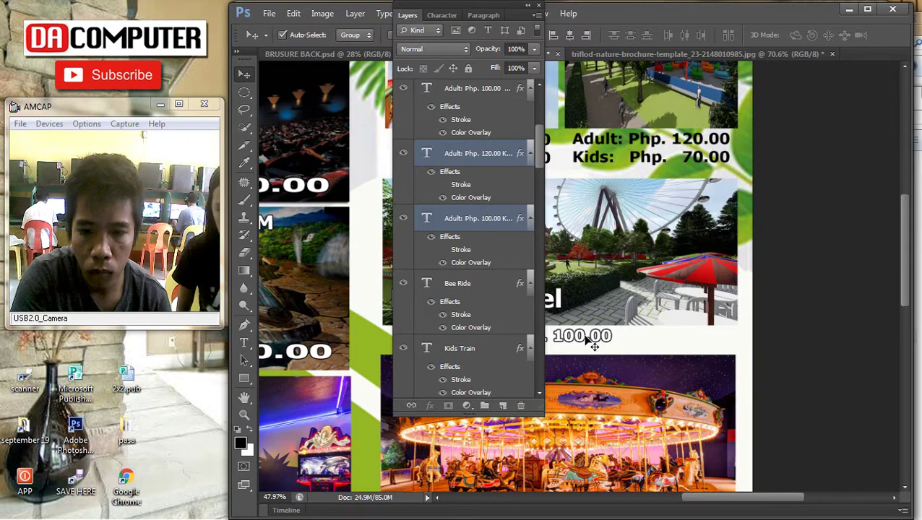
pyautogui.click(409, 16)
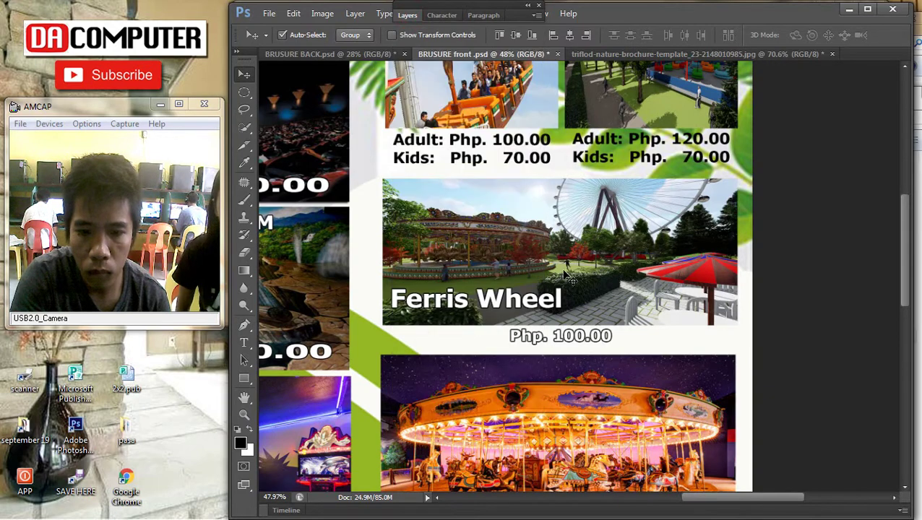
# Paste the copied layer style onto the price text below the Ferris Wheel photo
pyautogui.scroll(-1, 567, 278)
pyautogui.rightClick(531, 303)
pyautogui.click(544, 309)
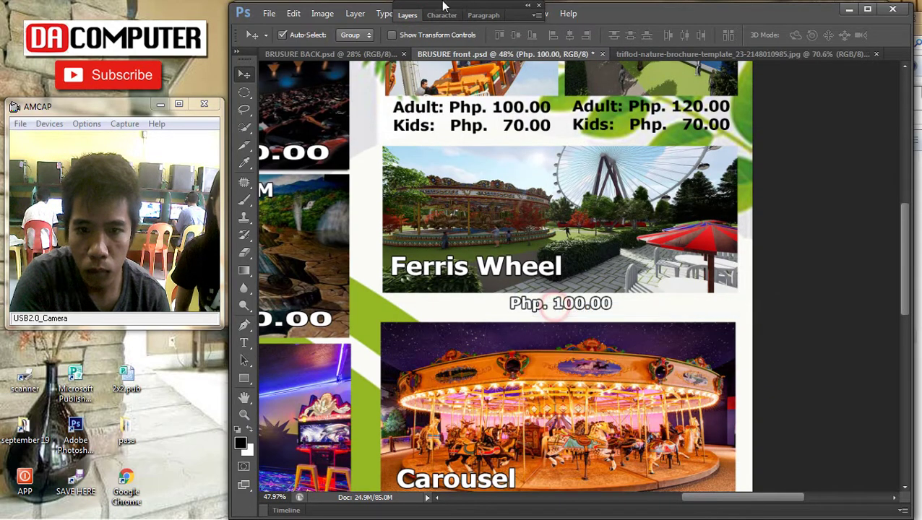
pyautogui.click(407, 15)
pyautogui.scroll(-2, 499, 301)
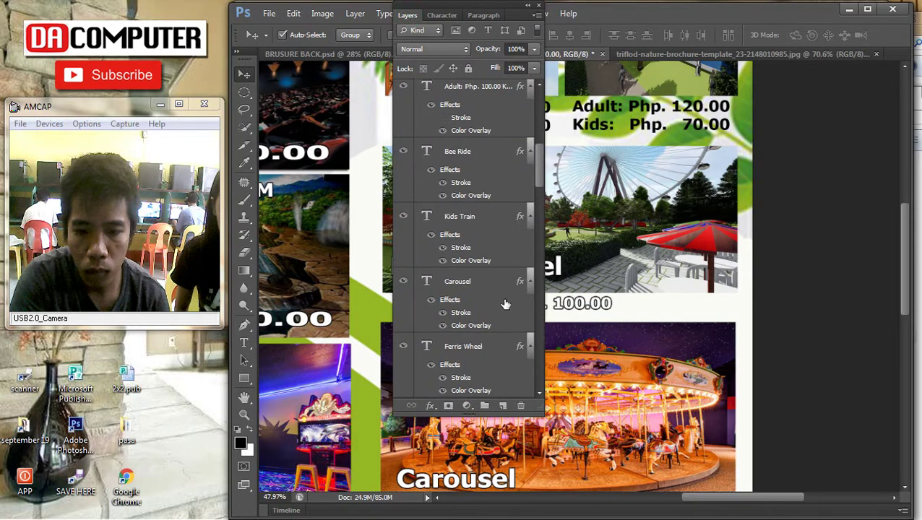
pyautogui.click(589, 307)
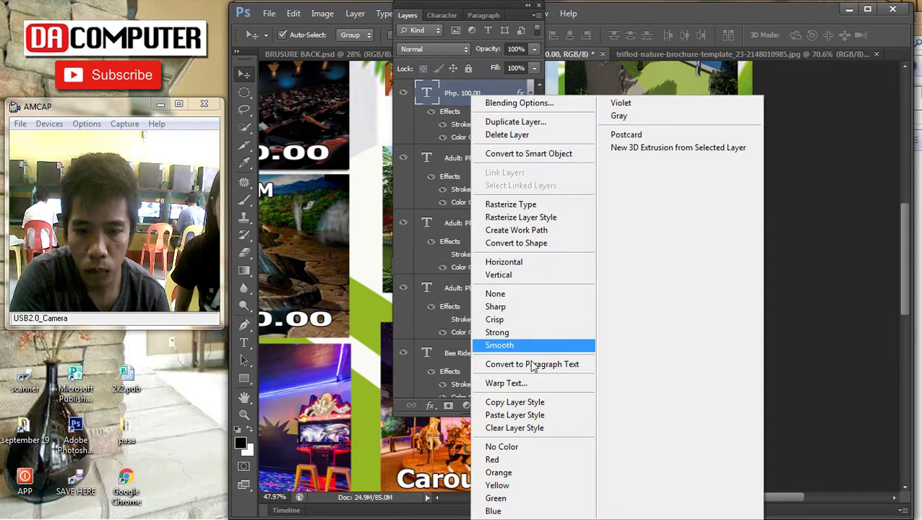
pyautogui.click(510, 415)
pyautogui.click(408, 15)
# Apply the copied layer style to the adult and kids price line below the Carousel photo
pyautogui.scroll(-5, 457, 383)
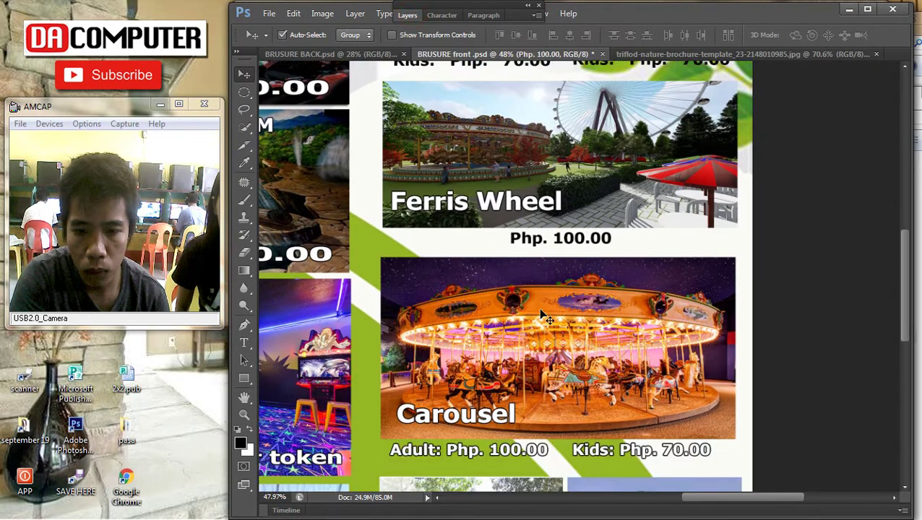
pyautogui.click(457, 383)
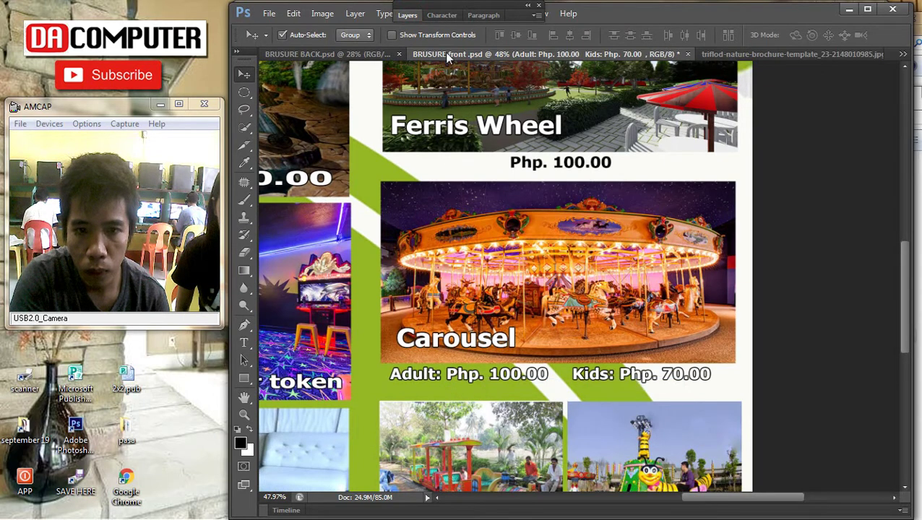
pyautogui.click(408, 16)
pyautogui.rightClick(479, 182)
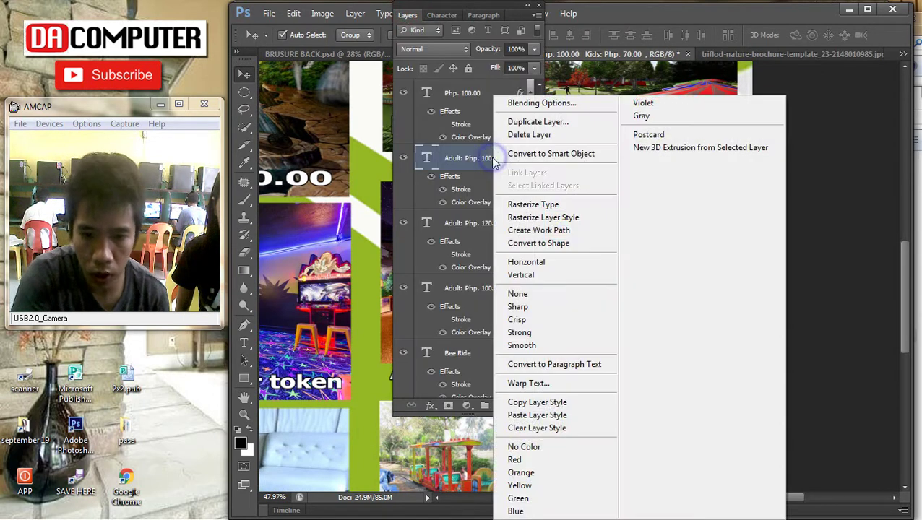
pyautogui.click(571, 415)
# Paste the copied layer style onto the price texts below the Bee Ride and Kids Train photos, one after the other
pyautogui.scroll(-2, 671, 387)
pyautogui.scroll(-2, 670, 388)
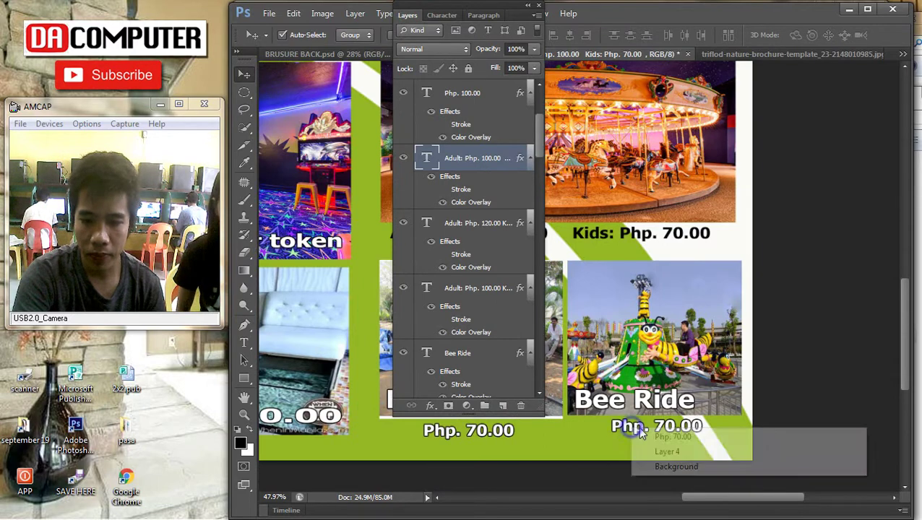
pyautogui.click(640, 427)
pyautogui.rightClick(463, 91)
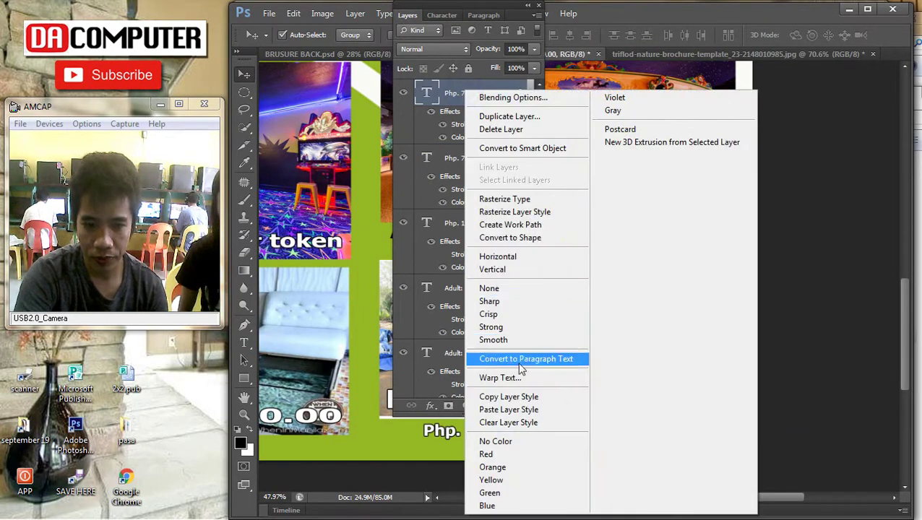
pyautogui.click(508, 409)
pyautogui.rightClick(475, 434)
pyautogui.click(482, 434)
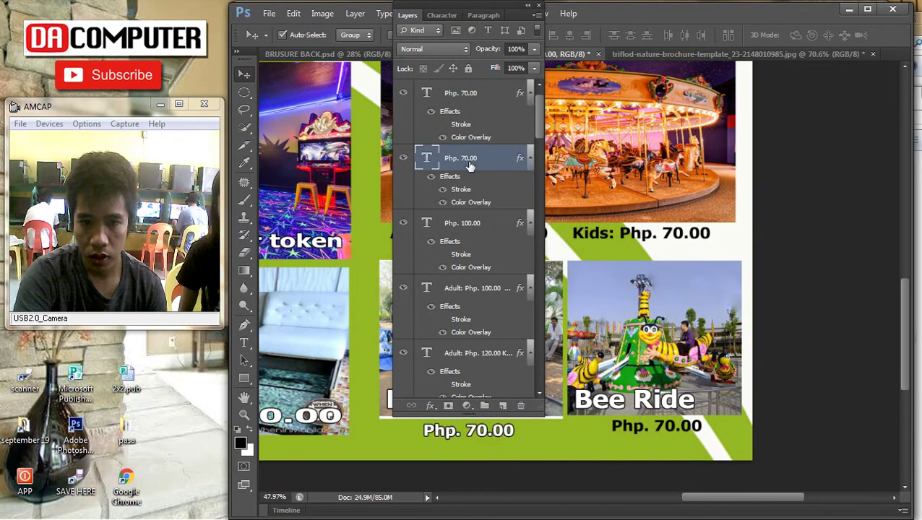
pyautogui.rightClick(471, 157)
pyautogui.click(523, 415)
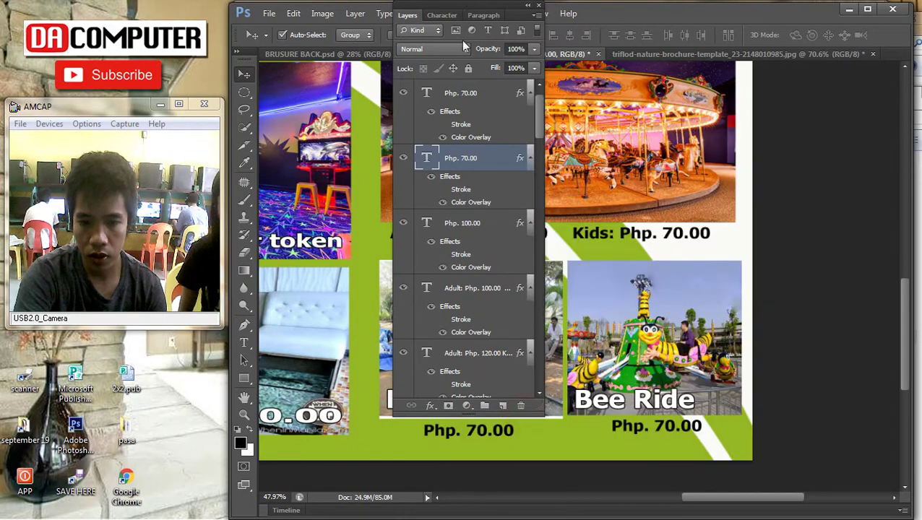
pyautogui.click(410, 15)
# Paste the copied layer style onto the "MISSION" title
pyautogui.scroll(-10, 570, 49)
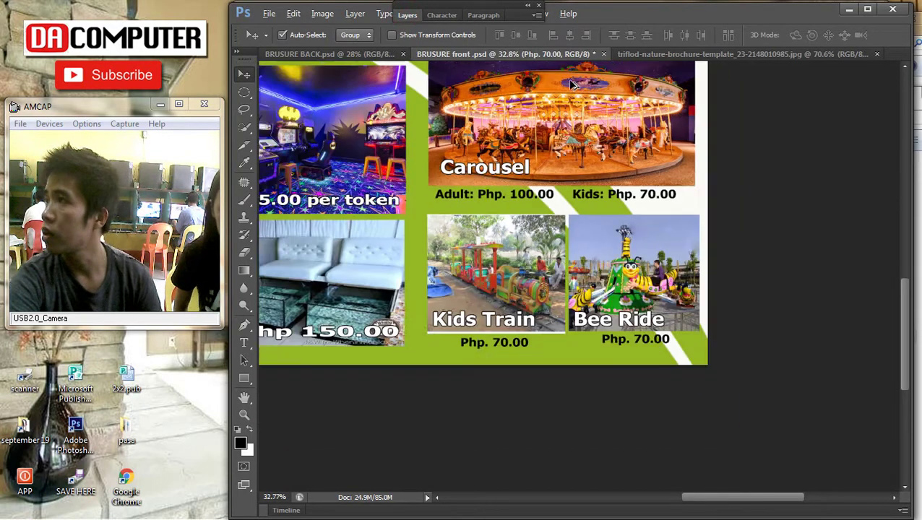
pyautogui.scroll(4, 679, 187)
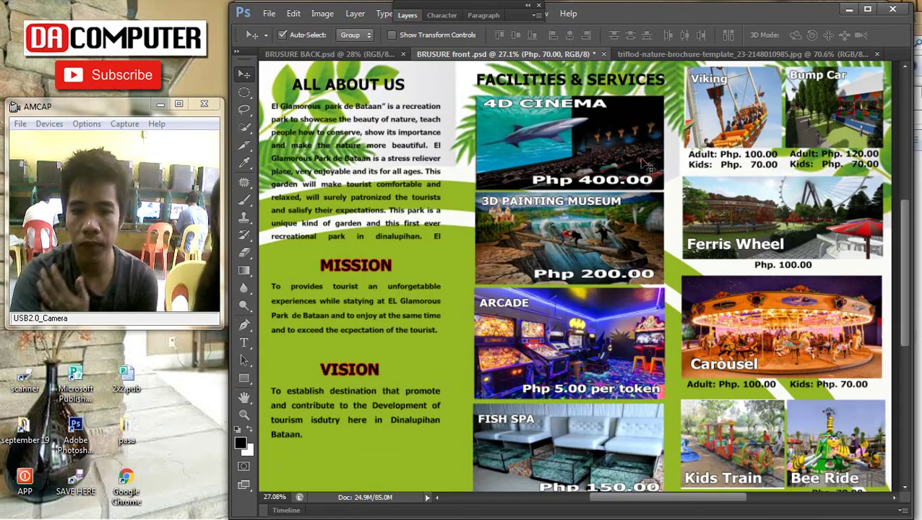
pyautogui.scroll(-1, 517, 208)
pyautogui.rightClick(348, 248)
pyautogui.click(368, 253)
pyautogui.click(402, 14)
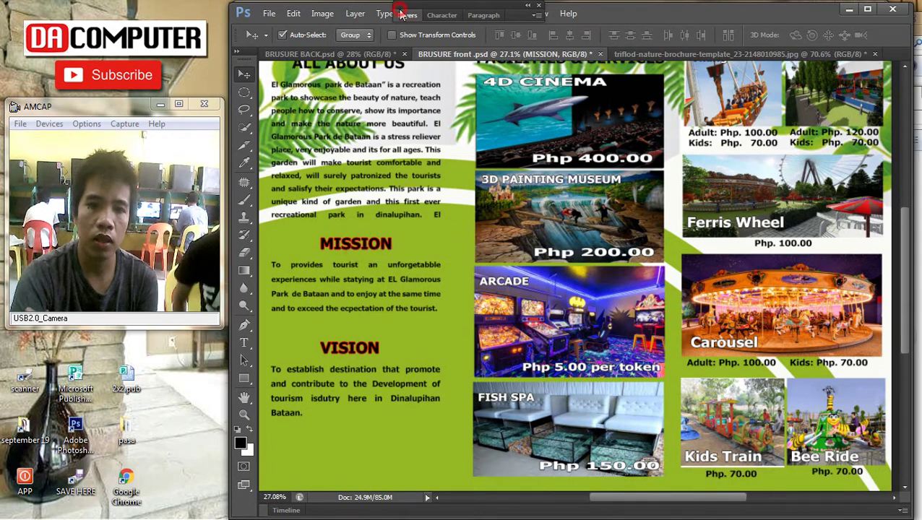
pyautogui.scroll(-3, 486, 362)
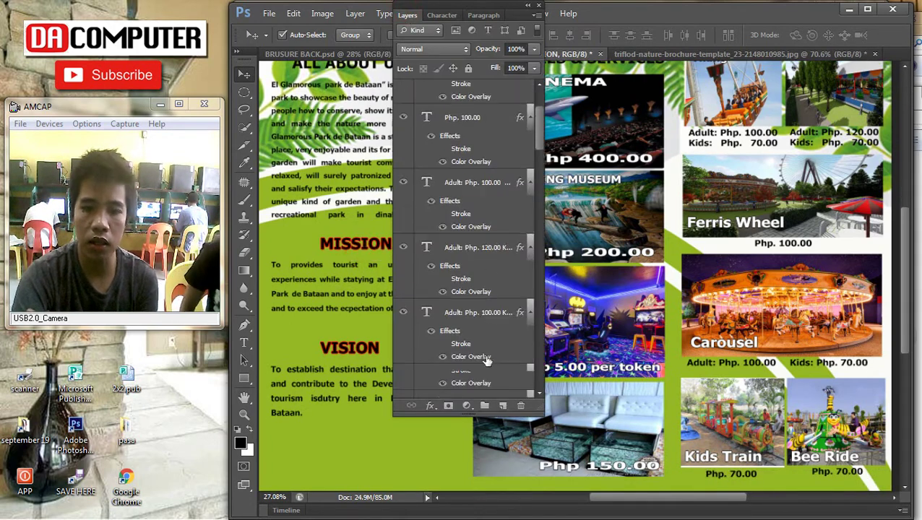
pyautogui.rightClick(360, 240)
pyautogui.click(365, 249)
pyautogui.moveTo(366, 249); pyautogui.dragTo(426, 242)
pyautogui.rightClick(428, 362)
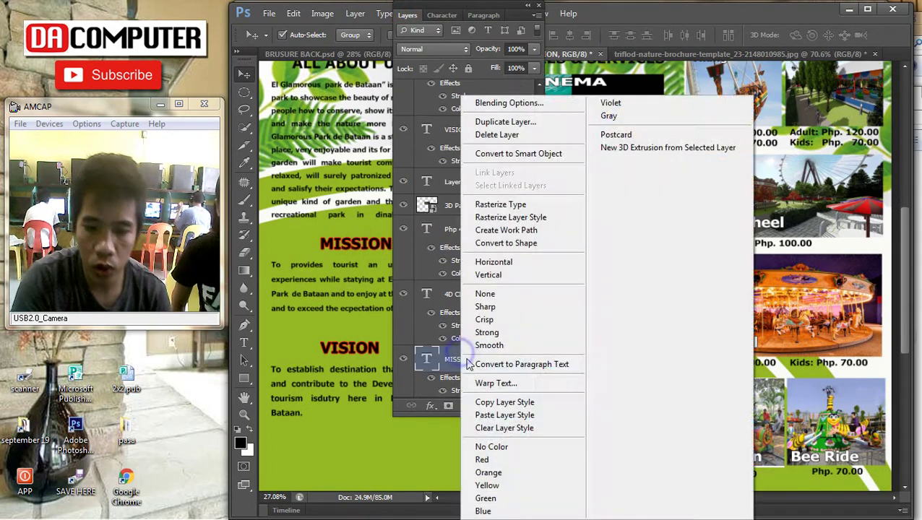
# Paste the copied layer style onto the MISSION and VISION heading layers
pyautogui.click(508, 415)
pyautogui.rightClick(377, 352)
pyautogui.click(385, 355)
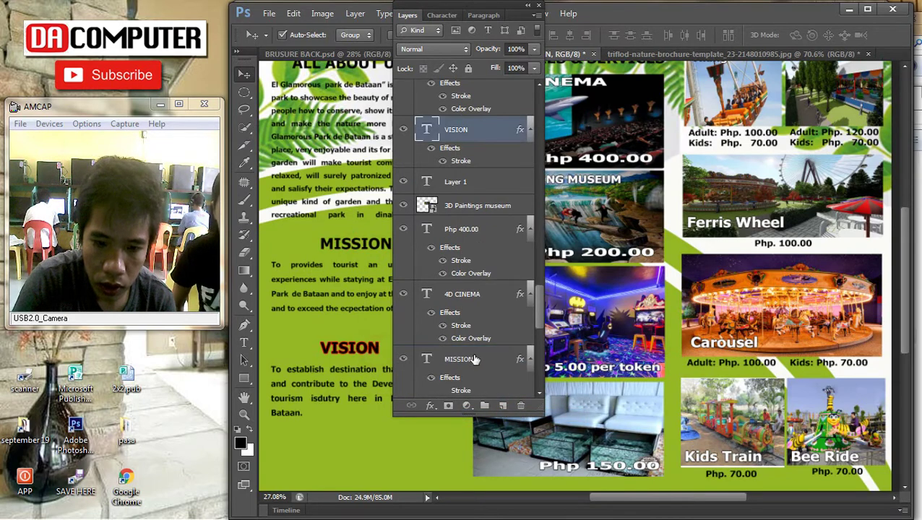
pyautogui.rightClick(474, 359)
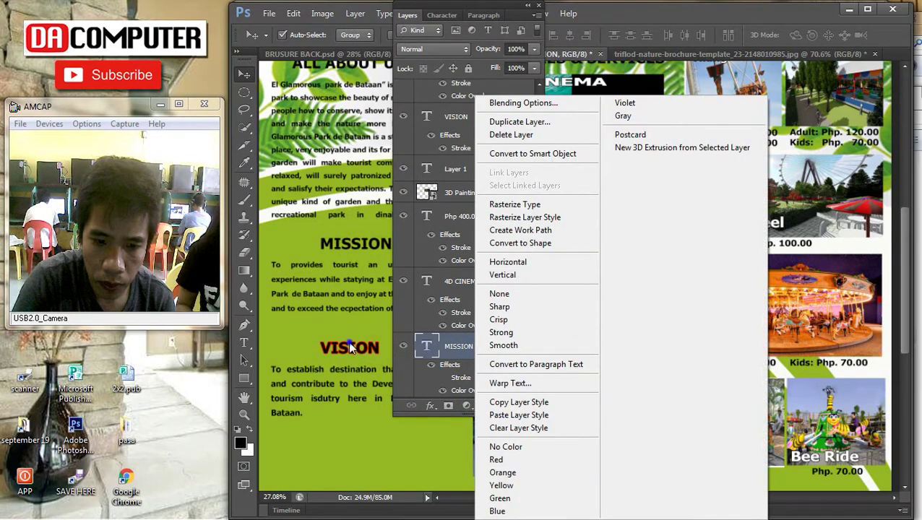
pyautogui.rightClick(348, 341)
pyautogui.click(381, 348)
pyautogui.rightClick(466, 118)
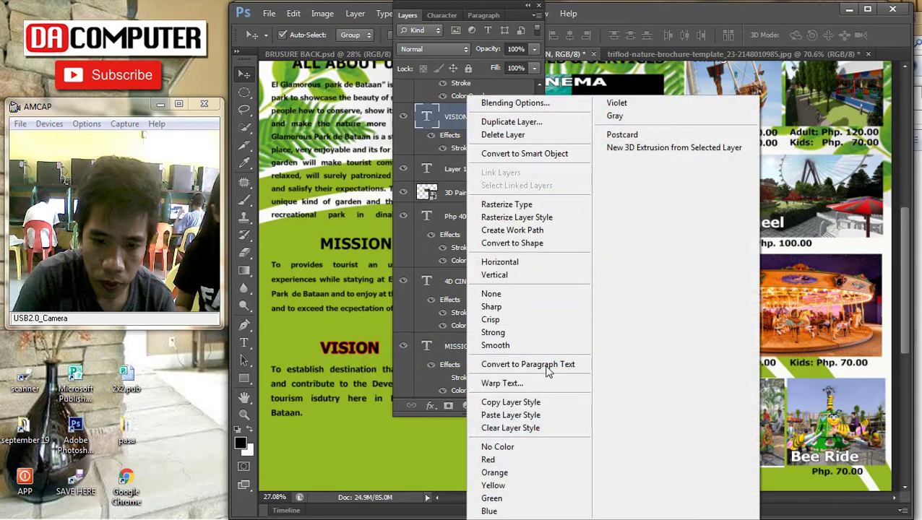
pyautogui.click(511, 415)
pyautogui.doubleClick(417, 20)
# Correct "this first ever" to "the first ever" in the ALL ABOUT US paragraph
pyautogui.scroll(3, 406, 173)
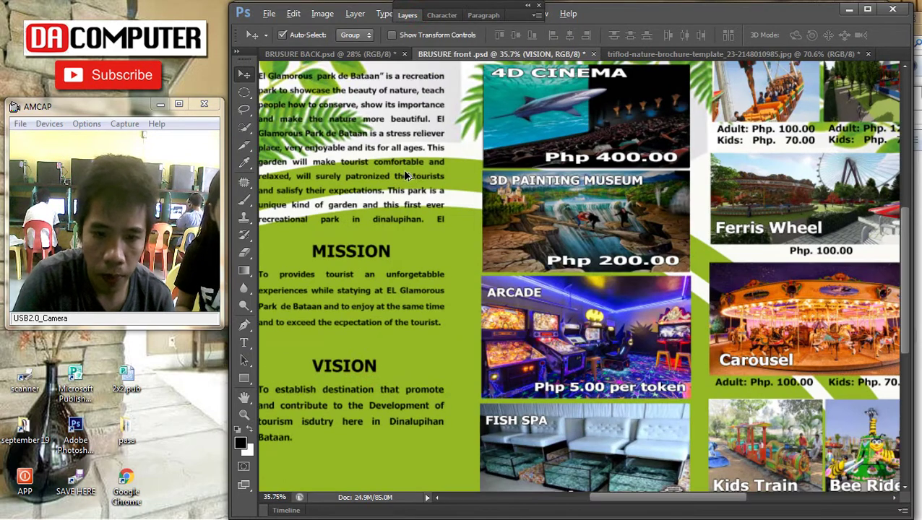
pyautogui.scroll(-2, 531, 210)
pyautogui.scroll(-1, 541, 219)
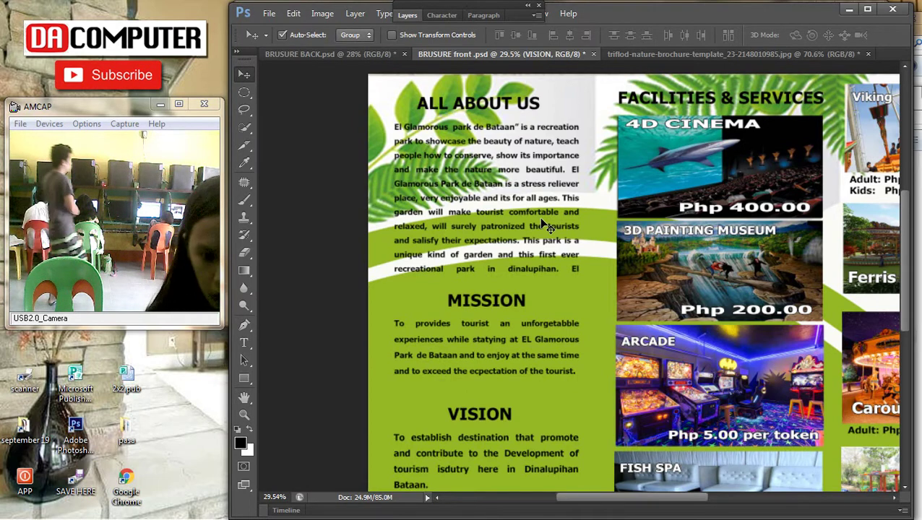
pyautogui.click(245, 342)
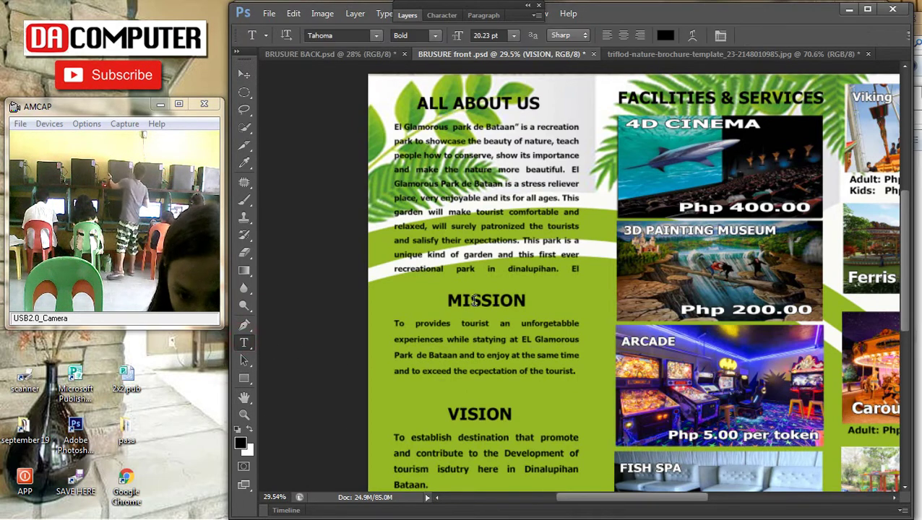
pyautogui.click(531, 254)
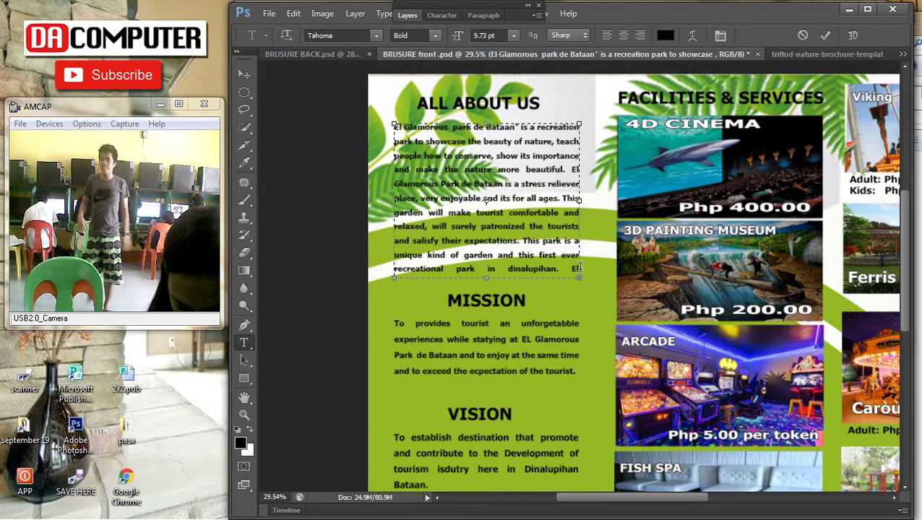
pyautogui.press('BackSpace')
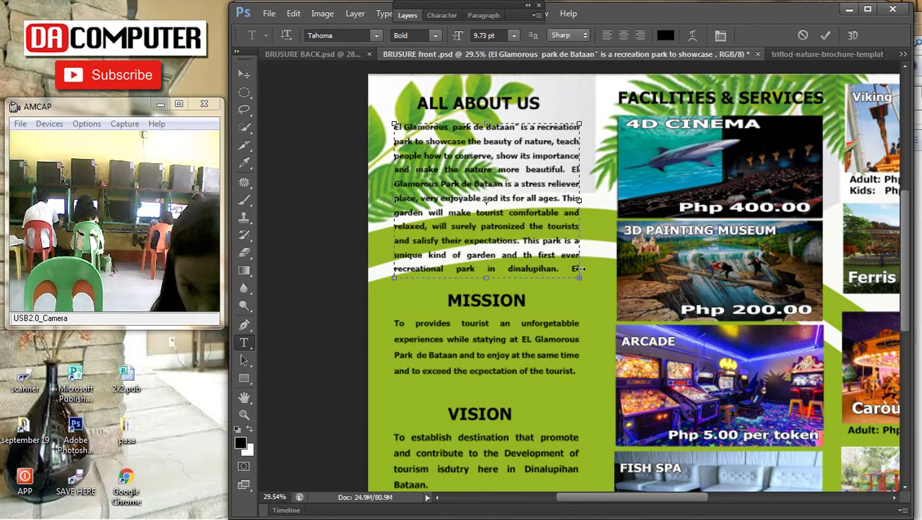
pyautogui.write('e')
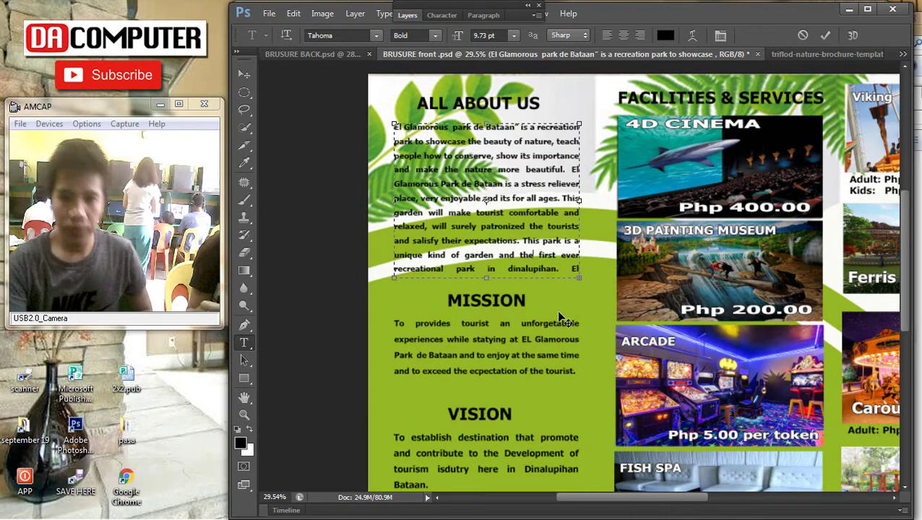
# Enlarge the ALL ABOUT US paragraph's text box until its full text fits, and shift the paragraph slightly left
pyautogui.moveTo(582, 281); pyautogui.dragTo(595, 300)
pyautogui.click(244, 73)
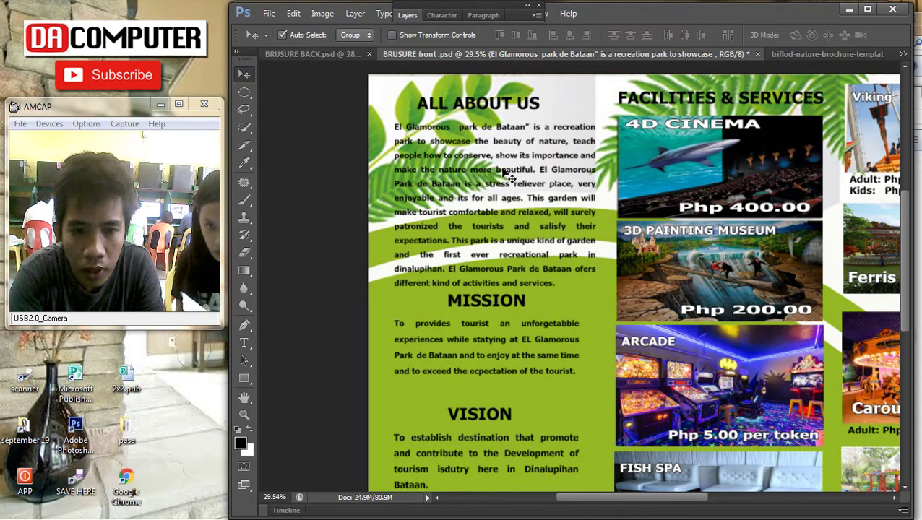
pyautogui.moveTo(525, 171); pyautogui.dragTo(517, 171)
# Move the mission paragraph and the MISSION heading down to leave a gap below the ALL ABOUT US paragraph
pyautogui.scroll(1, 498, 279)
pyautogui.moveTo(471, 276); pyautogui.dragTo(496, 195)
pyautogui.rightClick(497, 284)
pyautogui.click(504, 289)
pyautogui.moveTo(502, 285); pyautogui.dragTo(500, 304)
pyautogui.rightClick(497, 230)
pyautogui.click(527, 231)
pyautogui.moveTo(514, 230); pyautogui.dragTo(506, 248)
# Move the vision paragraph and the VISION heading down to even out the spacing below the mission text
pyautogui.rightClick(515, 372)
pyautogui.click(524, 387)
pyautogui.moveTo(514, 375); pyautogui.dragTo(517, 391)
pyautogui.rightClick(514, 355)
pyautogui.click(535, 355)
pyautogui.moveTo(515, 347); pyautogui.dragTo(515, 359)
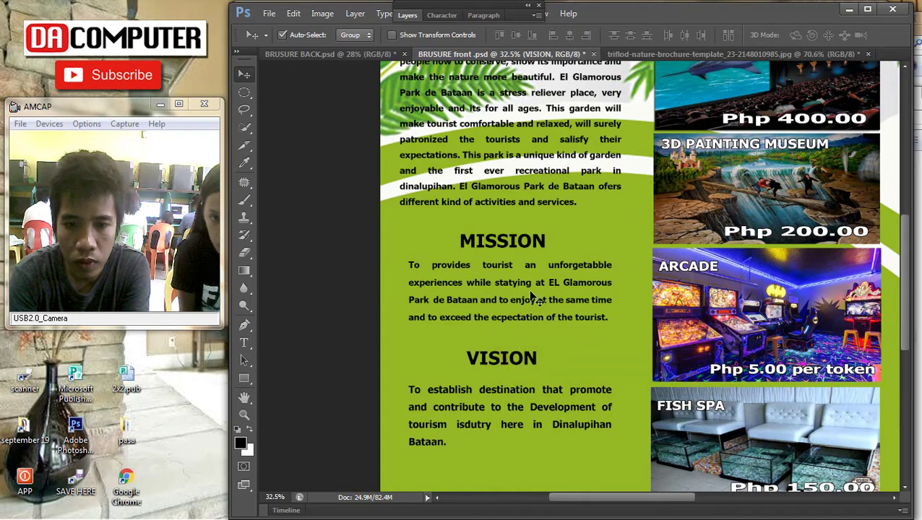
# Capitalize "Dinalupihan" in the ALL ABOUT US paragraph
pyautogui.scroll(3, 506, 331)
pyautogui.scroll(2, 504, 331)
pyautogui.scroll(-1, 510, 336)
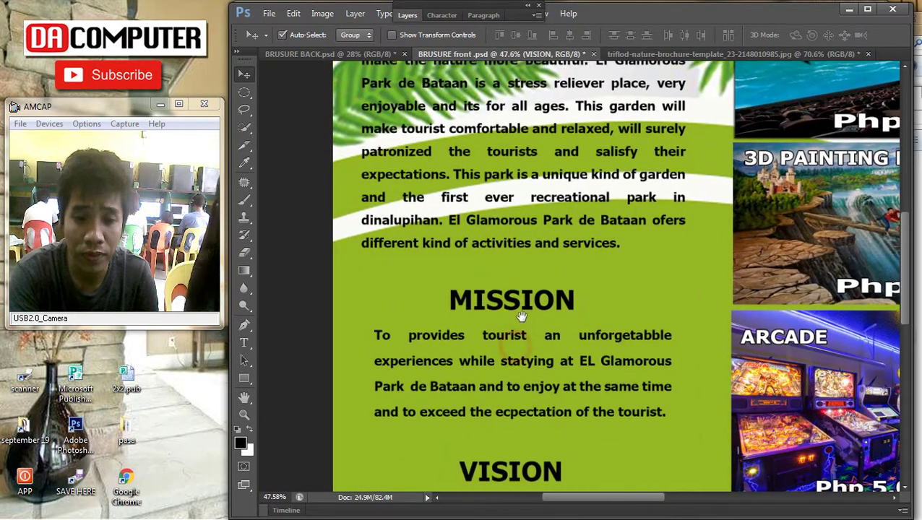
pyautogui.click(245, 342)
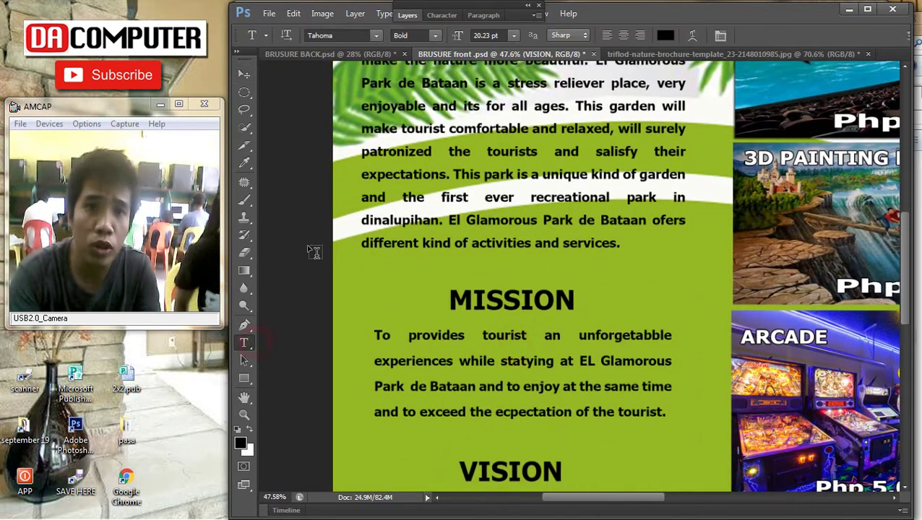
pyautogui.click(367, 220)
pyautogui.press('BackSpace')
pyautogui.write('D')
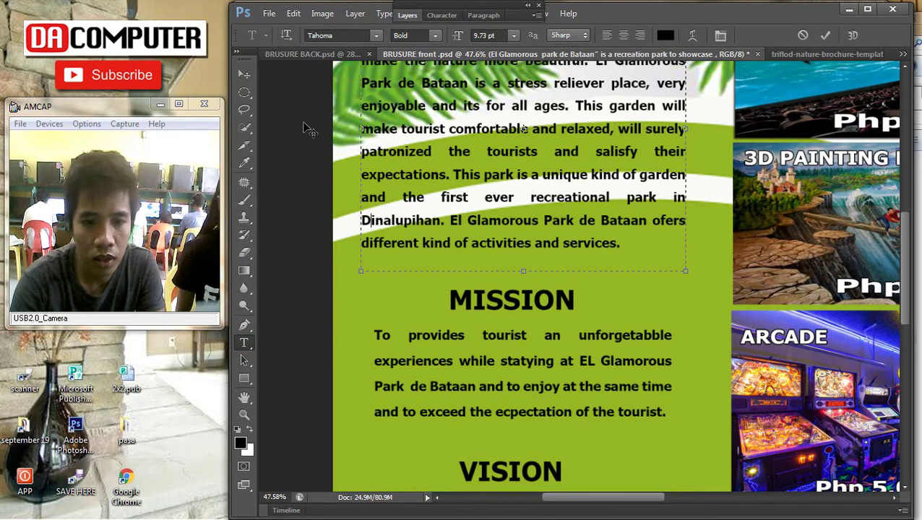
pyautogui.click(244, 74)
# Nudge the MISSION heading slightly up, away from its paragraph
pyautogui.scroll(-1, 533, 251)
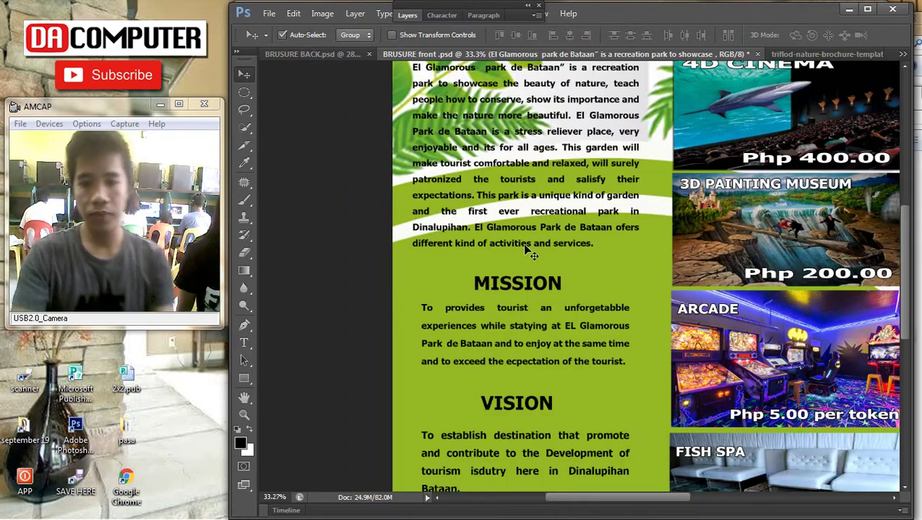
pyautogui.scroll(1, 529, 336)
pyautogui.scroll(-2, 529, 336)
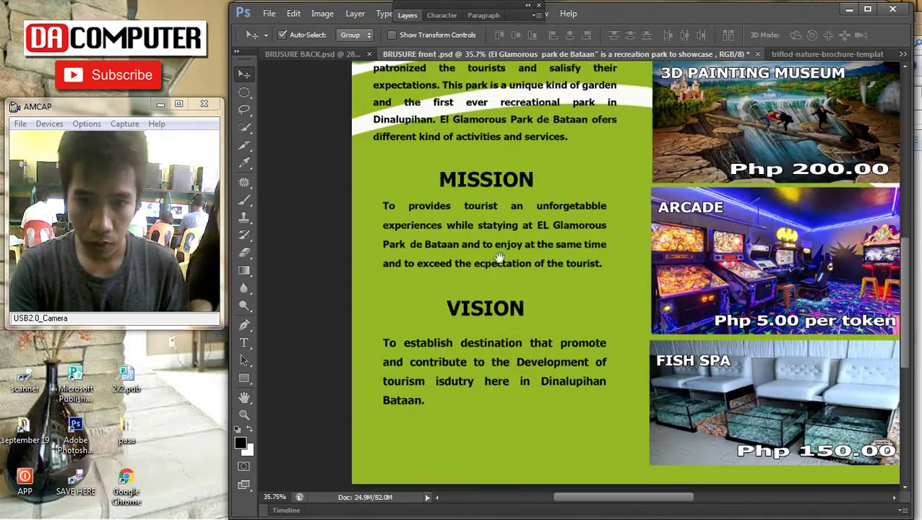
pyautogui.rightClick(484, 197)
pyautogui.click(488, 193)
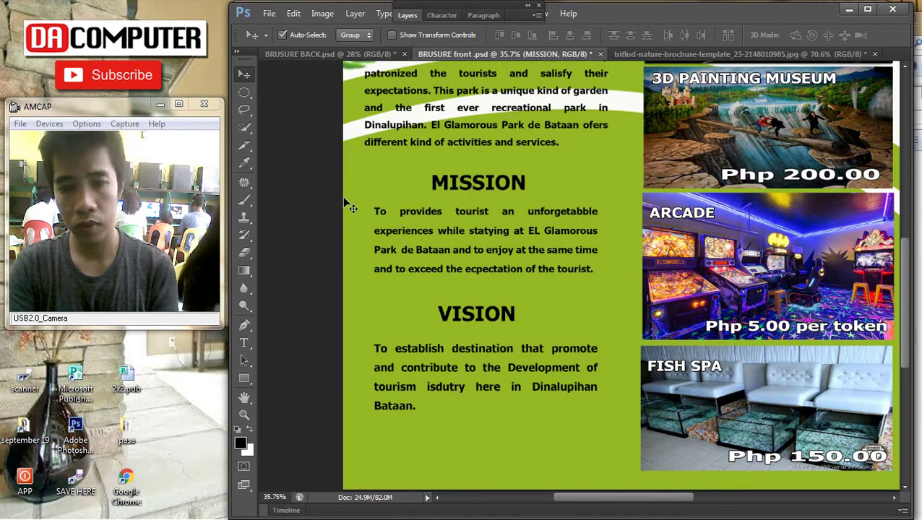
# Correct "ofers" to "offers" in the last sentence of the ALL ABOUT US paragraph
pyautogui.press('t')
pyautogui.click(589, 120)
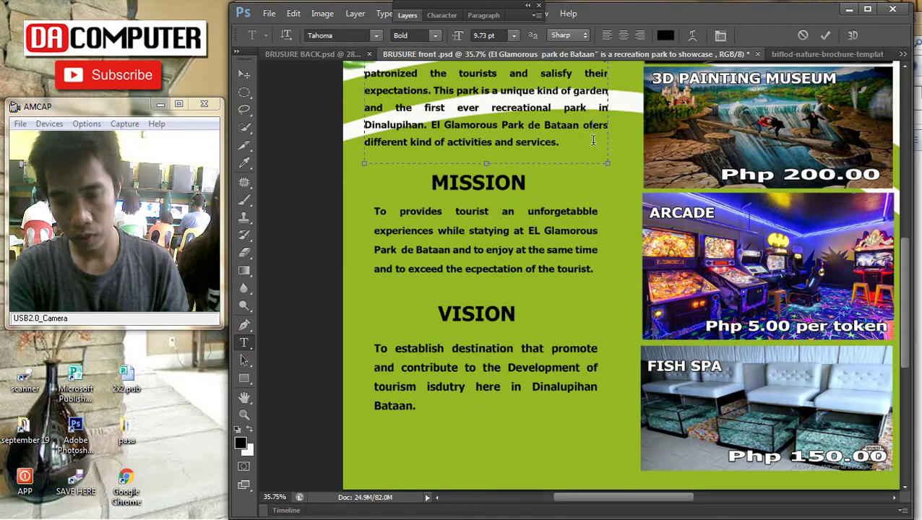
pyautogui.write('f')
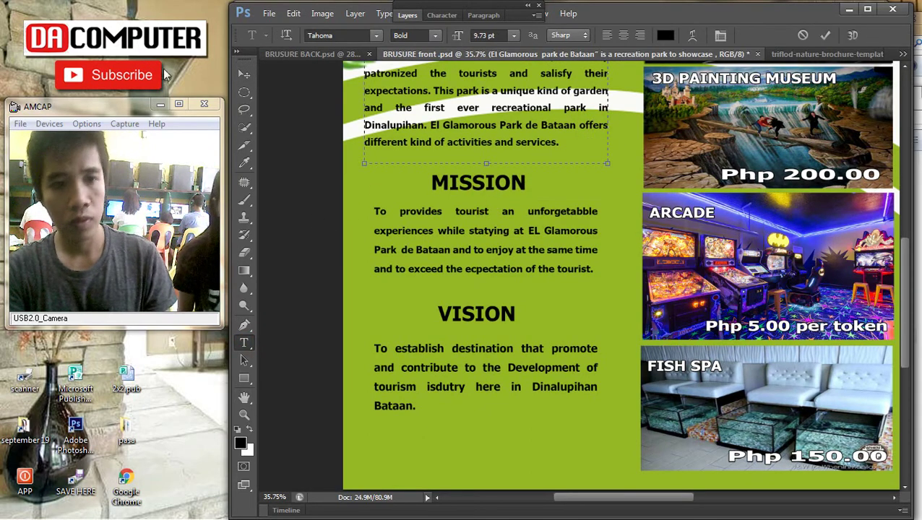
pyautogui.click(244, 74)
# Nudge the paragraph under the MISSION heading slightly down
pyautogui.moveTo(487, 282); pyautogui.dragTo(504, 201)
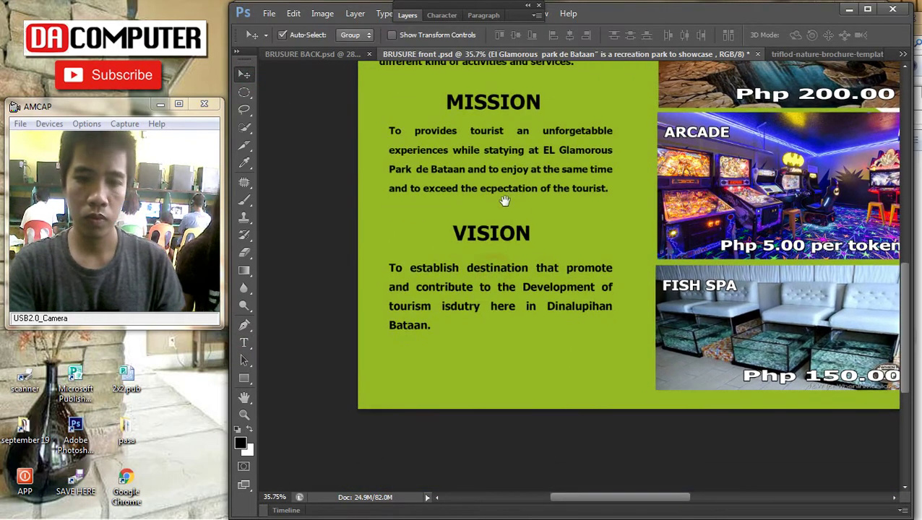
pyautogui.click(509, 167)
pyautogui.click(495, 254)
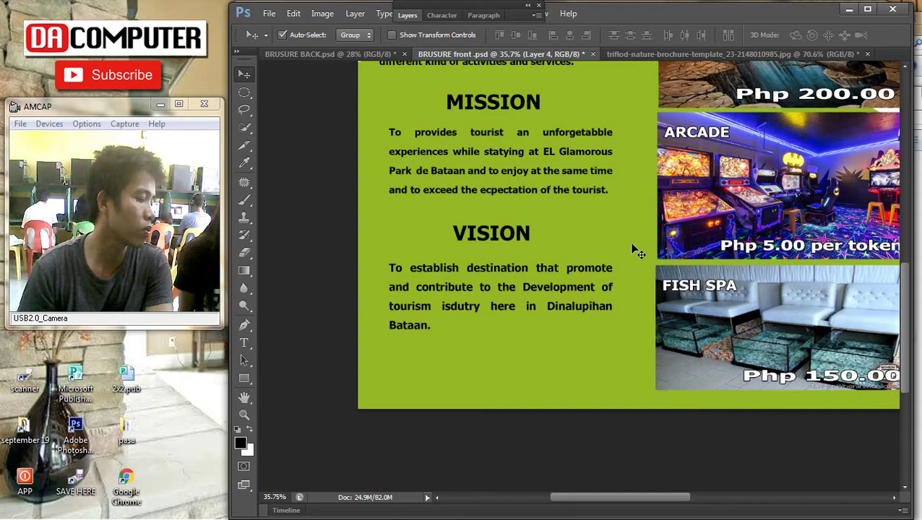
# Correct the misspelled "isdutry" to "industry" in the vision paragraph
pyautogui.scroll(-5, 629, 274)
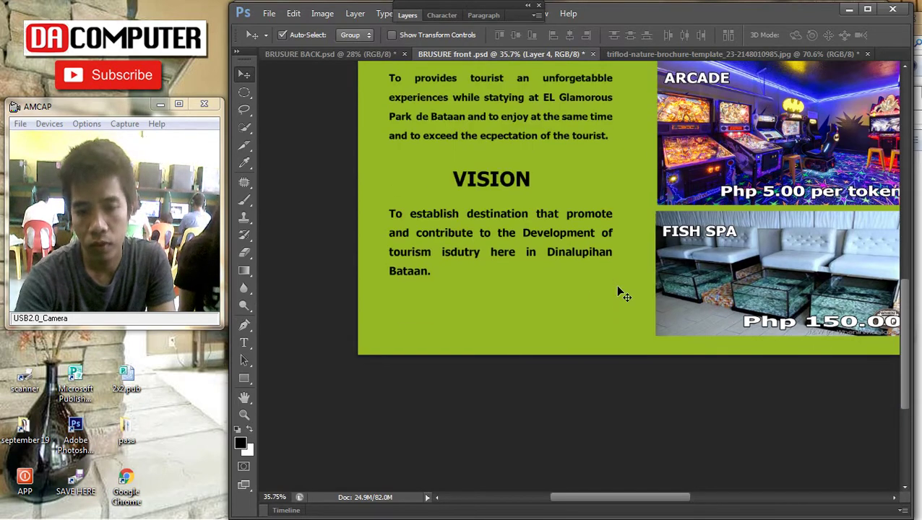
pyautogui.scroll(1, 589, 297)
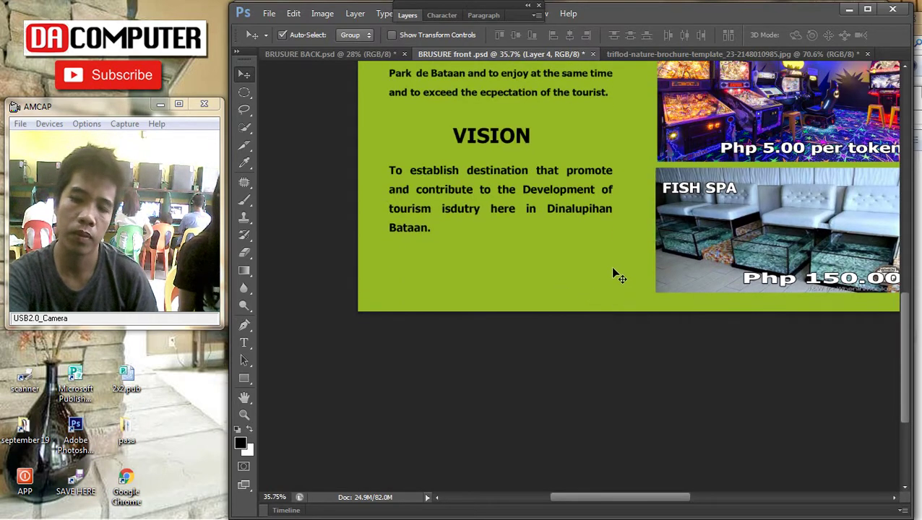
pyautogui.scroll(1, 541, 235)
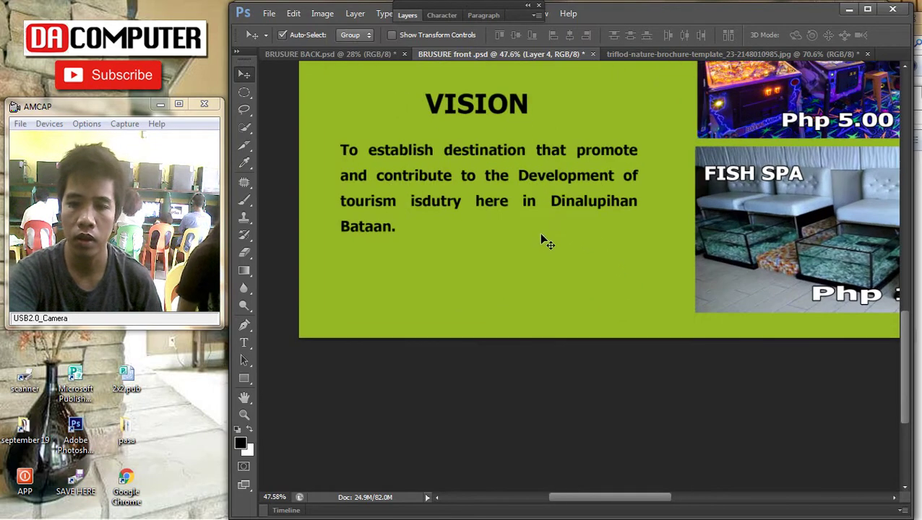
pyautogui.click(245, 341)
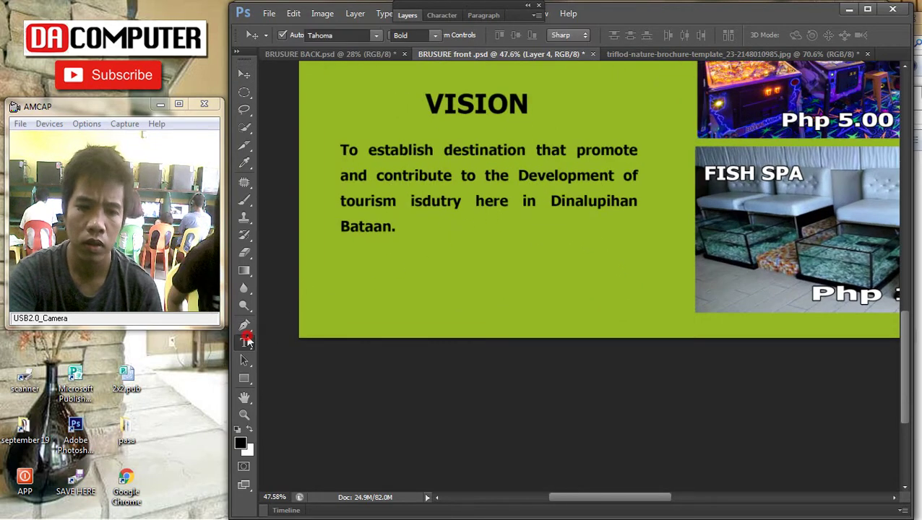
pyautogui.click(420, 208)
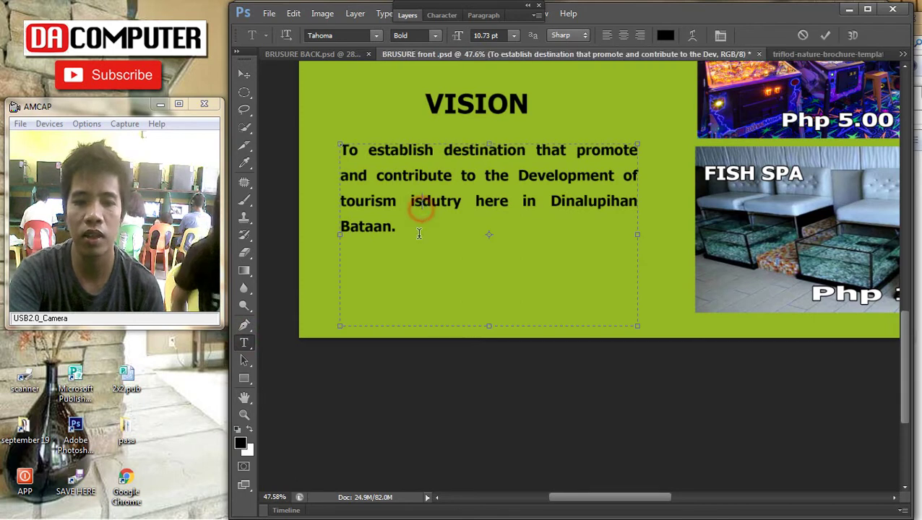
pyautogui.press('BackSpace')
pyautogui.write('ndu')
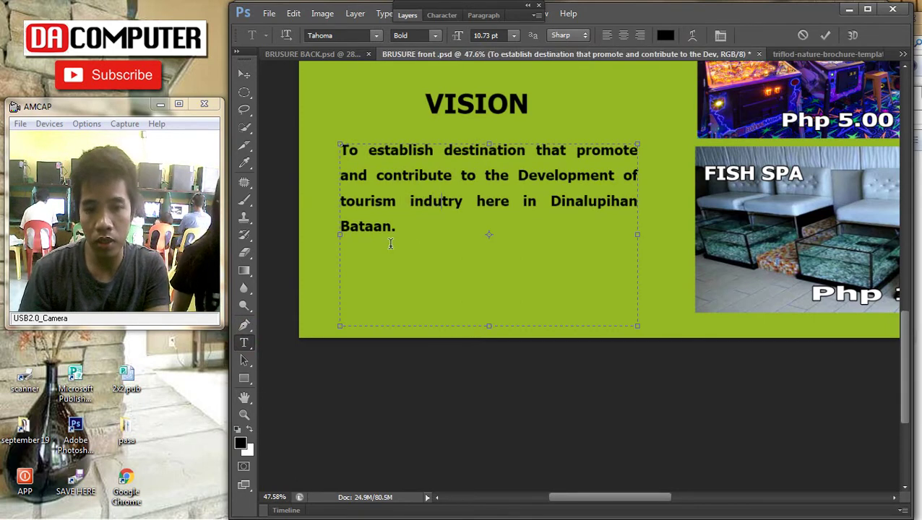
pyautogui.write('s')
pyautogui.moveTo(230, 73); pyautogui.dragTo(230, 72)
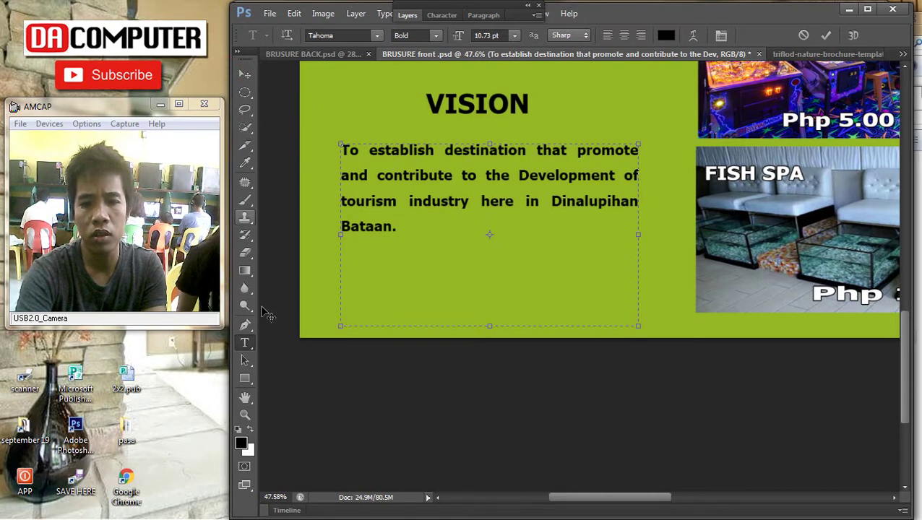
# Change "Development" to lowercase "development" in the vision paragraph
pyautogui.click(243, 332)
pyautogui.click(244, 341)
pyautogui.click(529, 180)
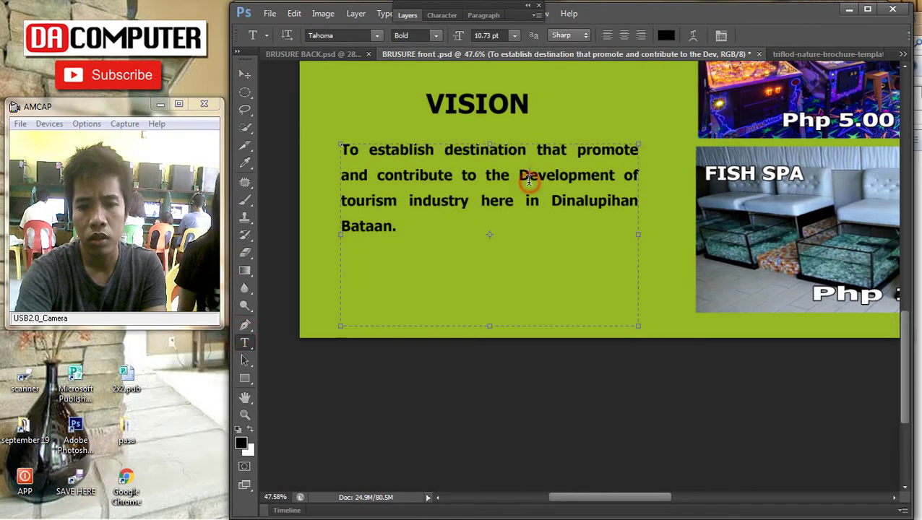
pyautogui.press('BackSpace')
pyautogui.write('d')
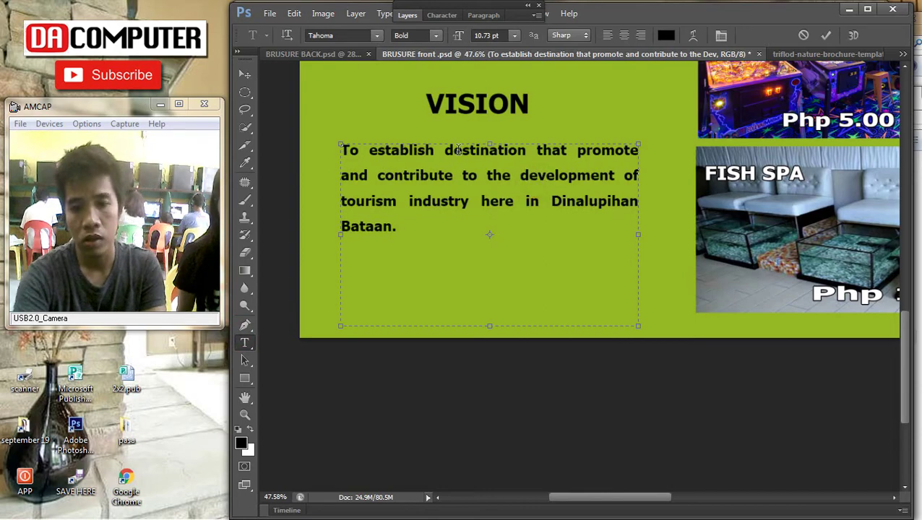
pyautogui.click(244, 93)
# Stretch the leafy background layer upward past the page's top edge to a height of 102.09%
pyautogui.scroll(-2, 511, 170)
pyautogui.scroll(-4, 513, 168)
pyautogui.scroll(2, 760, 203)
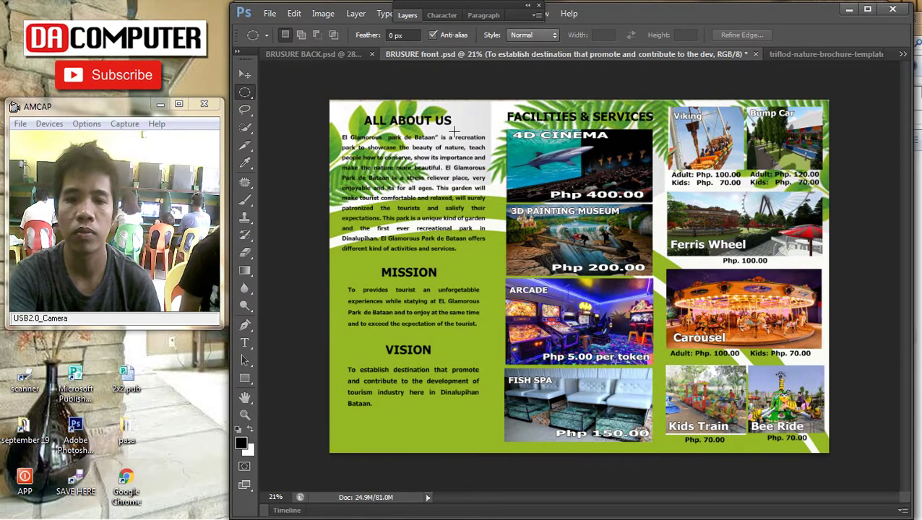
pyautogui.click(244, 74)
pyautogui.click(490, 128)
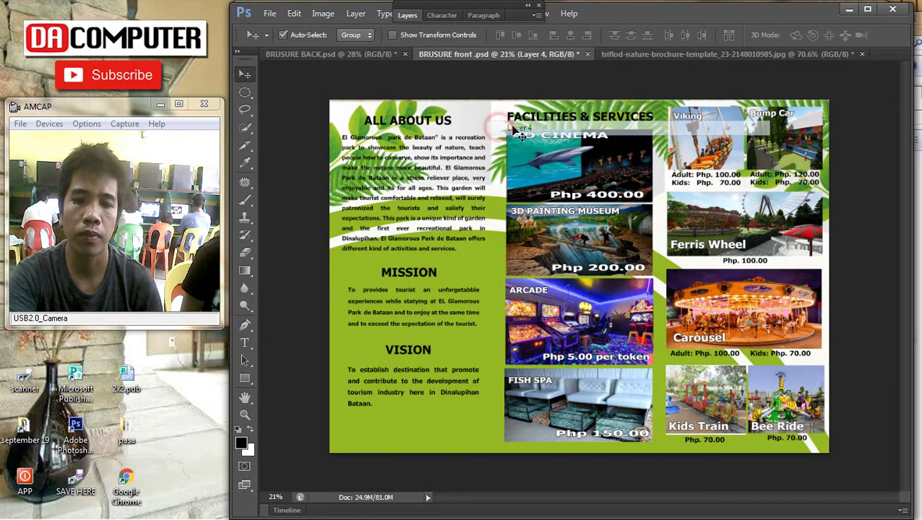
pyautogui.hotkey('ctrl', 't')
pyautogui.moveTo(579, 98); pyautogui.dragTo(580, 90)
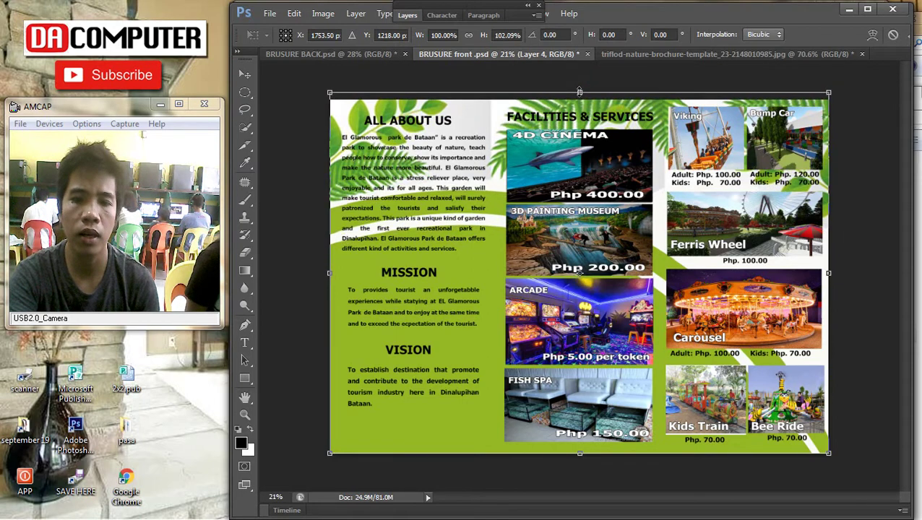
pyautogui.press('Return')
# Save the brochure front as a layered Photoshop file over the existing BRUSURE front .psd in the others folder
pyautogui.hotkey('ctrl', '-')
pyautogui.hotkey('ctrl', '0')
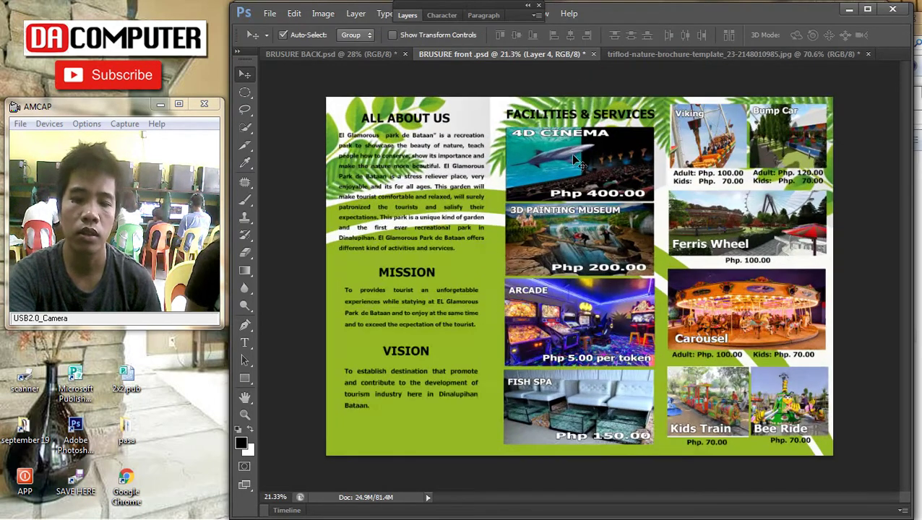
pyautogui.click(269, 13)
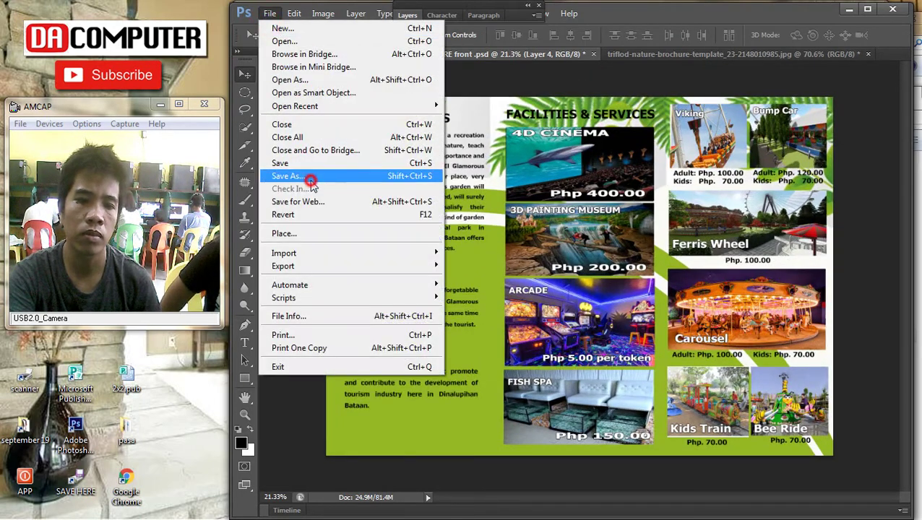
pyautogui.click(307, 176)
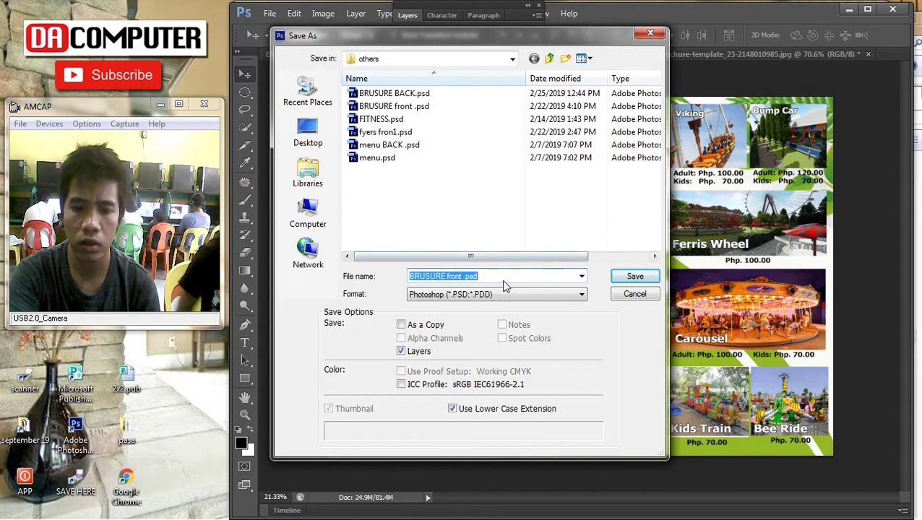
pyautogui.press('Return')
pyautogui.press('Return')
pyautogui.press('Return')
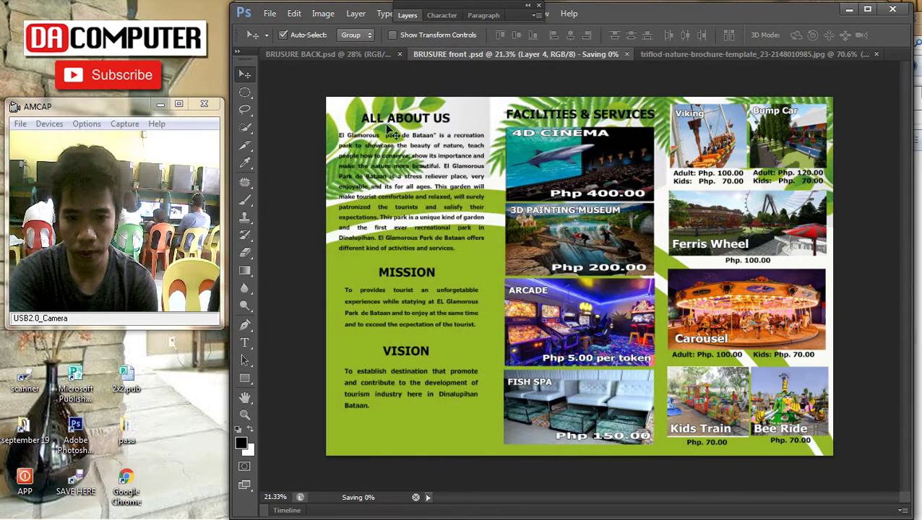
# Save a JPEG copy of the brochure front in the others folder with quality 12 (Maximum) and Progressive format, 3 scans
pyautogui.click(271, 15)
pyautogui.click(350, 176)
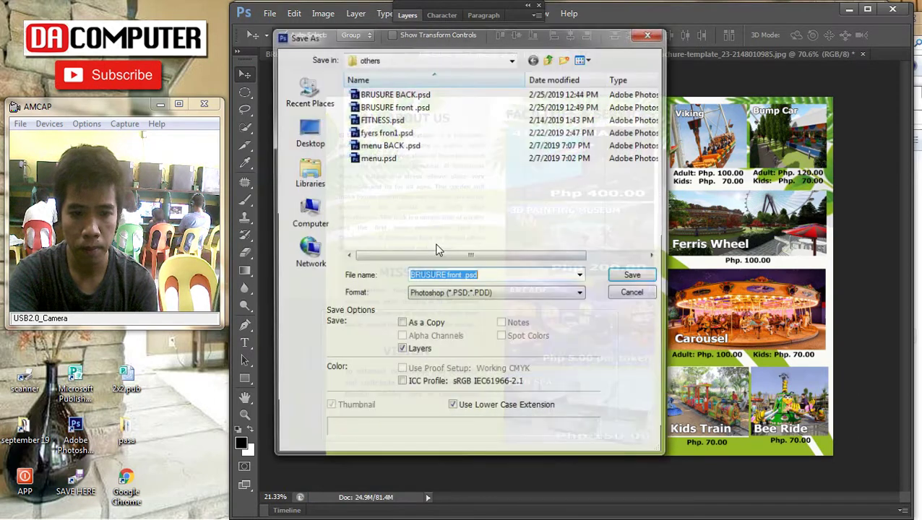
pyautogui.click(545, 291)
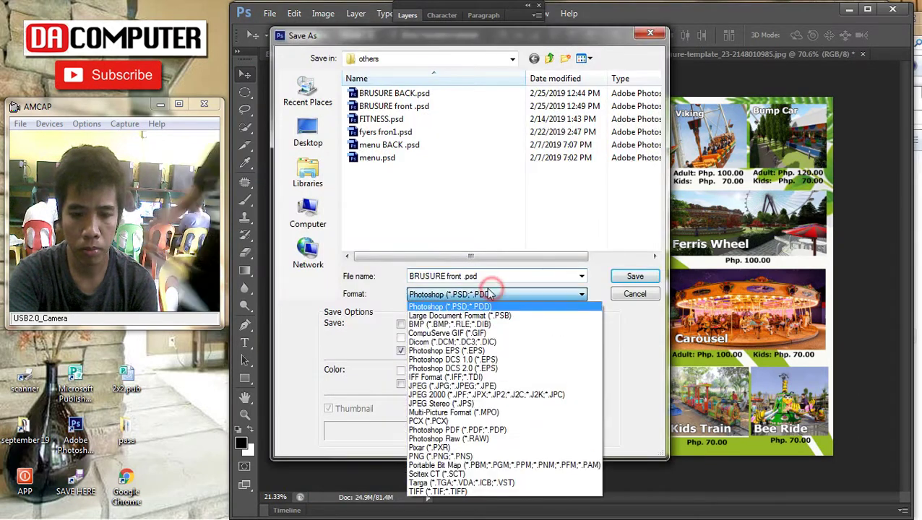
pyautogui.click(436, 380)
pyautogui.press('Return')
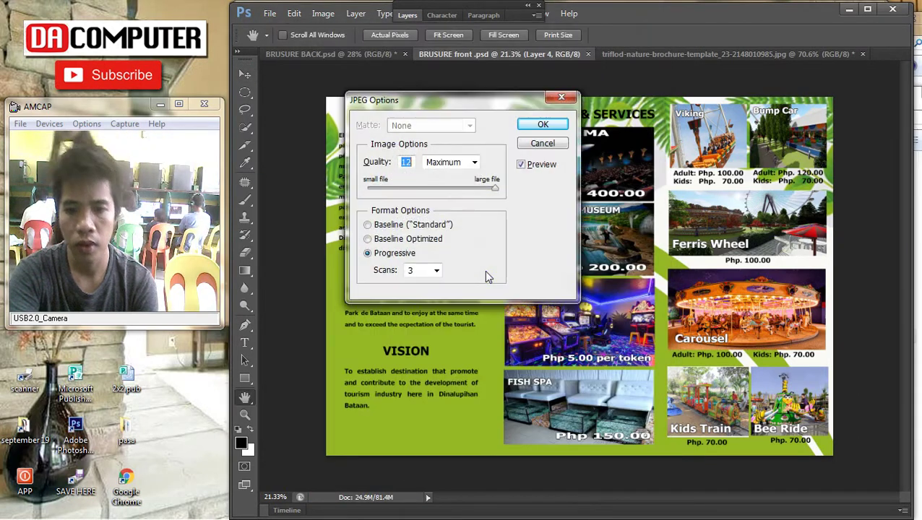
pyautogui.press('Return')
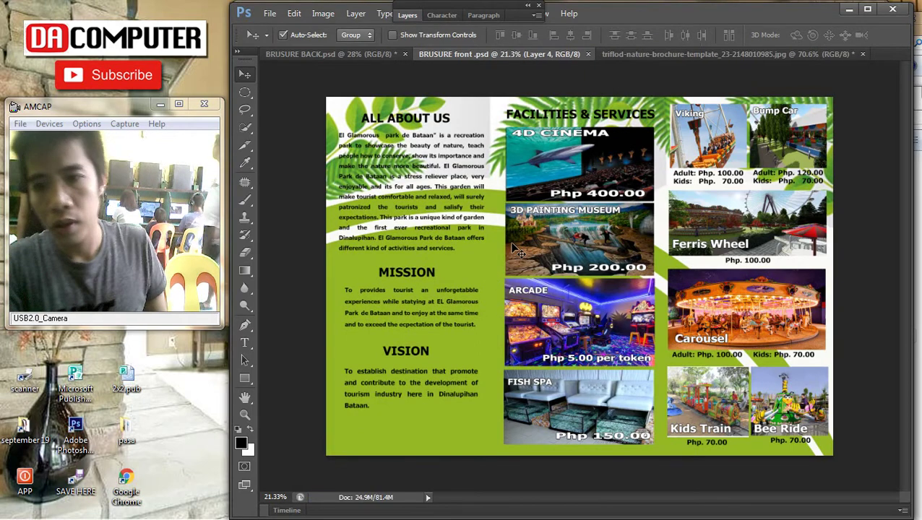
pyautogui.scroll(-2, 510, 243)
pyautogui.scroll(1, 506, 238)
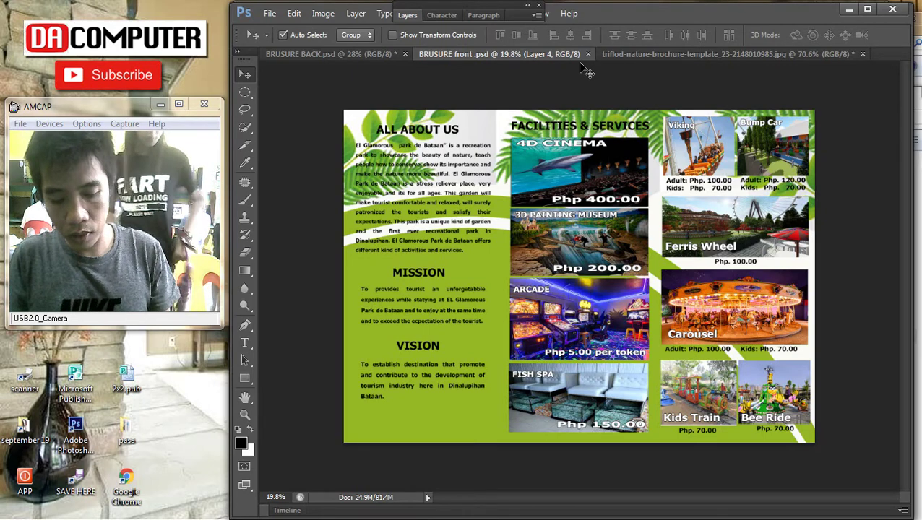
pyautogui.press('super+e')
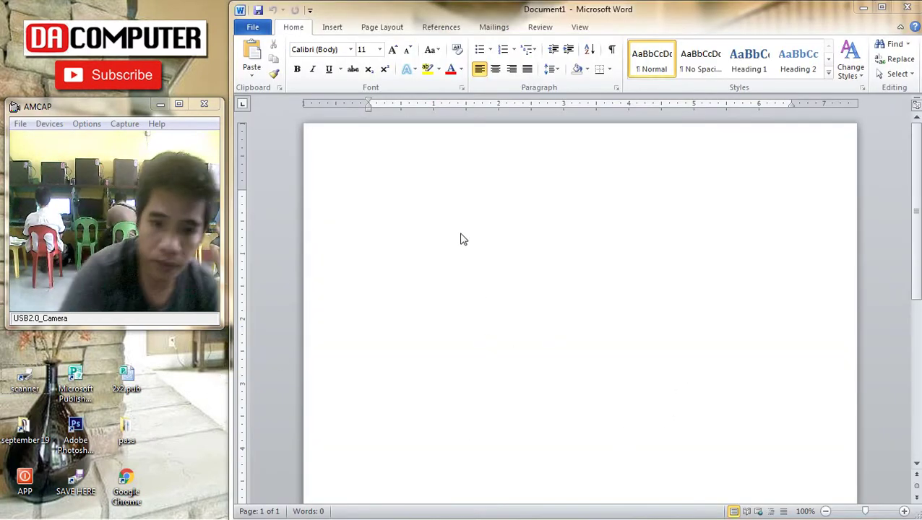
# Enter the title "MGA PANGANIB SA PAMAYANAN" in the blank Word document and enlarge it to 34 pt
pyautogui.click(461, 220)
pyautogui.write('MGA PANGANIB SA PAMAYA')
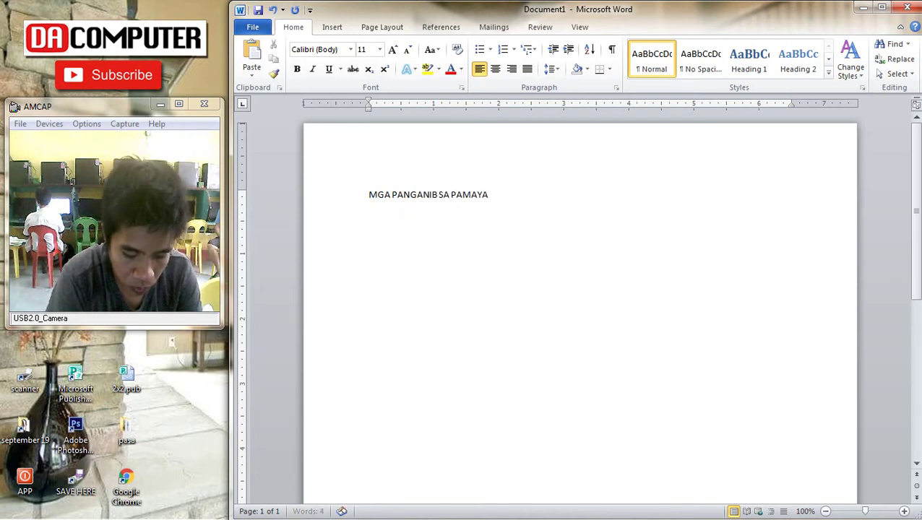
pyautogui.hotkey('ctrl', 'a')
pyautogui.hotkey('ctrl', ']')
pyautogui.hotkey('ctrl', ']')
pyautogui.hotkey('ctrl', ']')
pyautogui.hotkey('ctrl', ']')
pyautogui.hotkey('ctrl', ']')
pyautogui.hotkey('ctrl', ']')
pyautogui.hotkey('ctrl', ']')
pyautogui.hotkey('ctrl', ']')
pyautogui.hotkey('ctrl', ']')
pyautogui.hotkey('ctrl', ']')
pyautogui.hotkey('ctrl', ']')
pyautogui.hotkey('ctrl', ']')
pyautogui.hotkey('ctrl', ']')
pyautogui.hotkey('ctrl', ']')
pyautogui.hotkey('ctrl', ']')
pyautogui.hotkey('ctrl', ']')
pyautogui.hotkey('ctrl', ']')
pyautogui.hotkey('ctrl', ']')
pyautogui.hotkey('ctrl', ']')
pyautogui.hotkey('ctrl', ']')
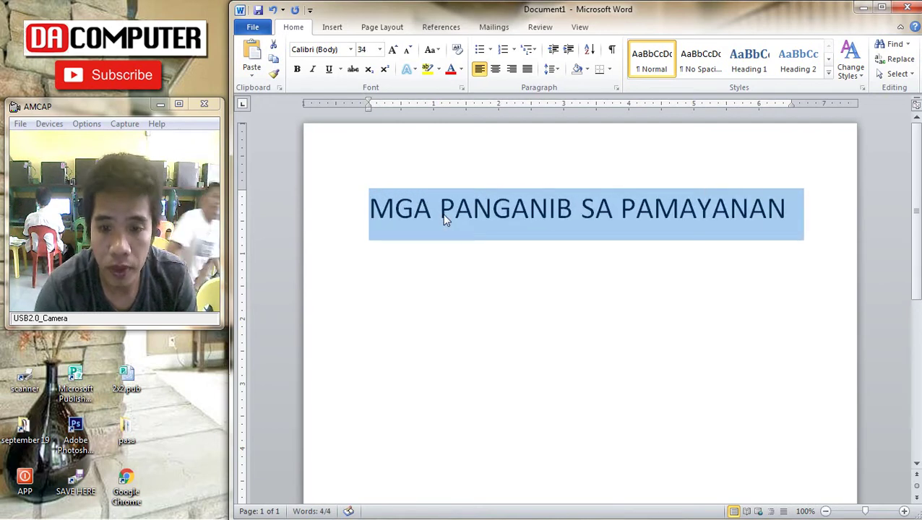
# Change the title's font to Albertus Extra Bold and center it on the page
pyautogui.click(351, 48)
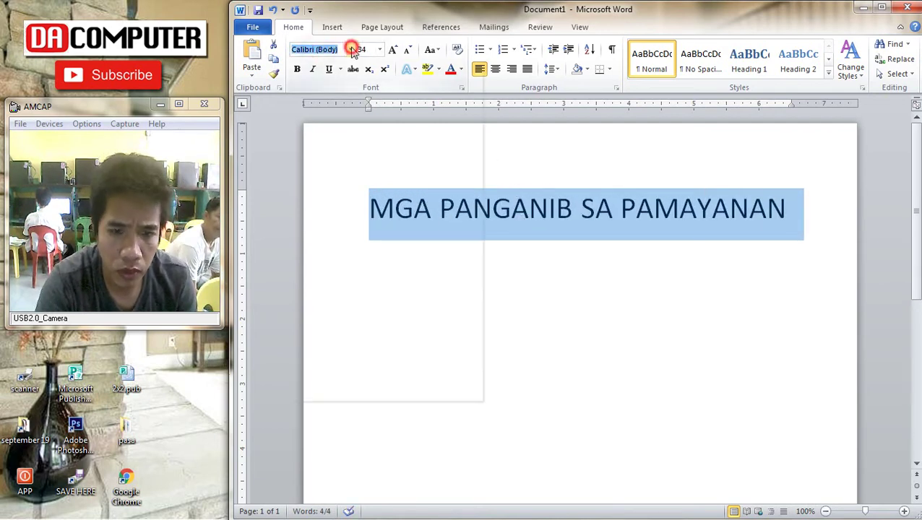
pyautogui.click(340, 192)
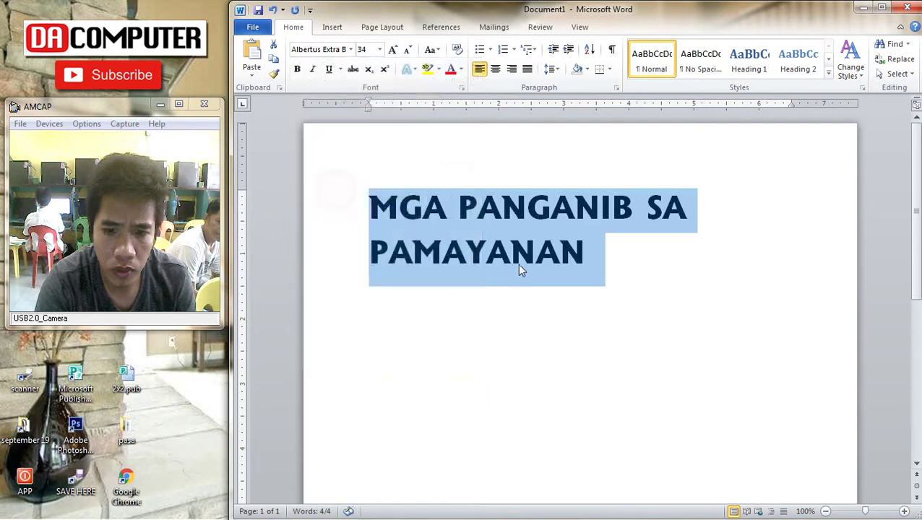
pyautogui.click(495, 69)
pyautogui.click(673, 242)
pyautogui.scroll(-3, 674, 249)
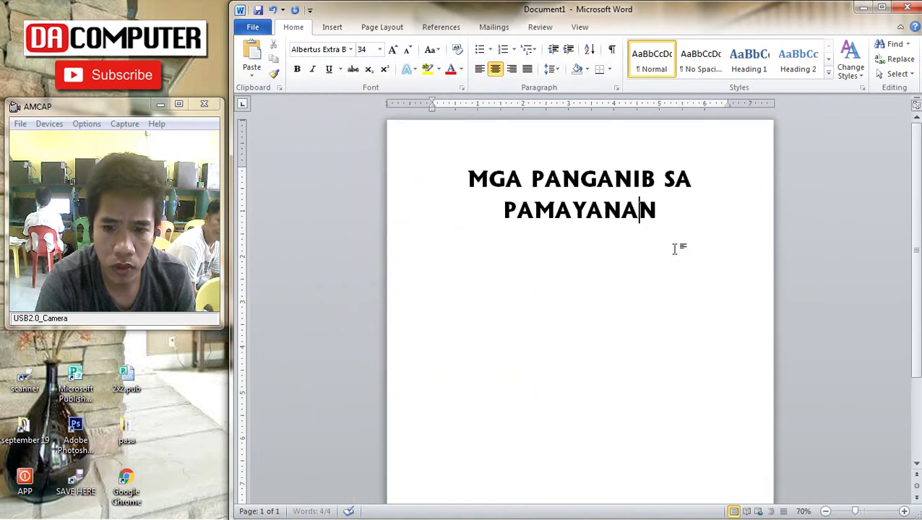
# Enlarge the two-line title to 38 pt
pyautogui.moveTo(680, 223); pyautogui.dragTo(398, 160)
pyautogui.hotkey('ctrl', ']')
pyautogui.hotkey('ctrl', ']')
pyautogui.hotkey('ctrl', ']')
pyautogui.hotkey('ctrl', ']')
pyautogui.click(454, 348)
pyautogui.scroll(-3, 519, 307)
pyautogui.scroll(2, 515, 294)
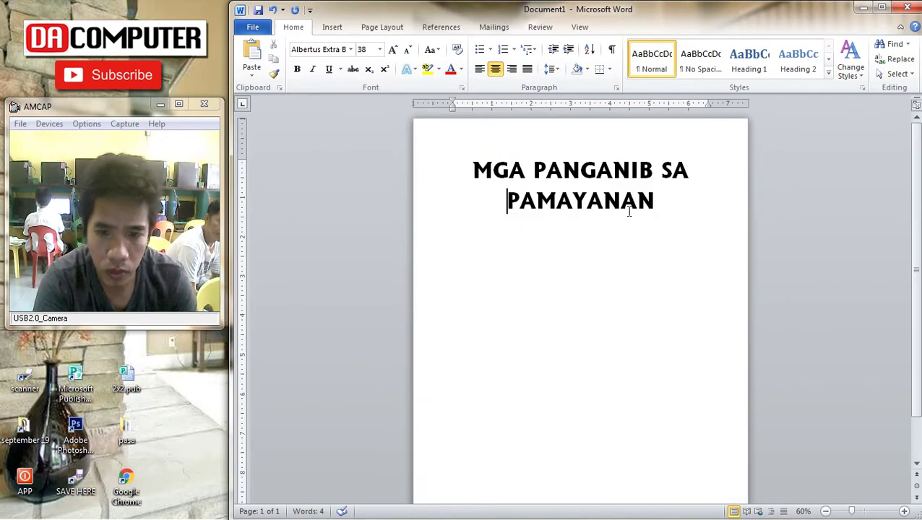
# Add the line "PAGGUHO NG LUPA" below the title, leaving one blank line between them
pyautogui.press('Return')
pyautogui.click(688, 211)
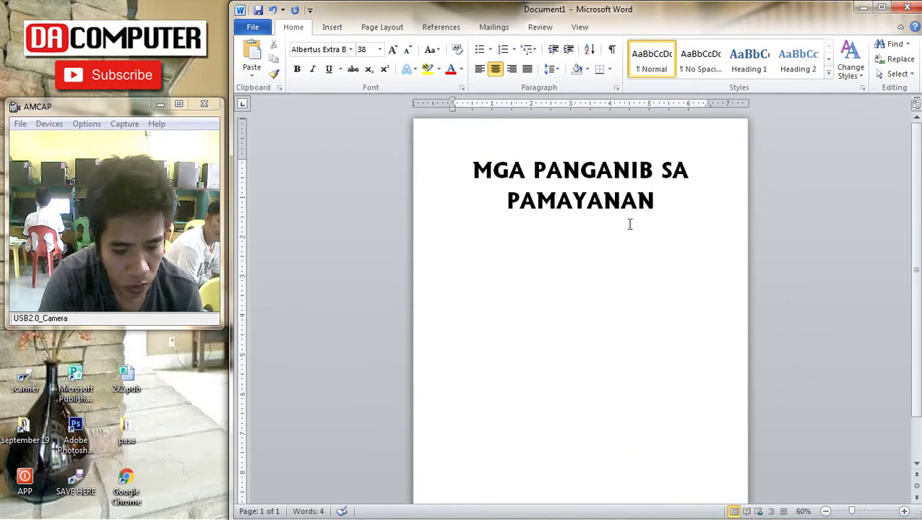
pyautogui.press('Return')
pyautogui.press('Return')
pyautogui.write('pA')
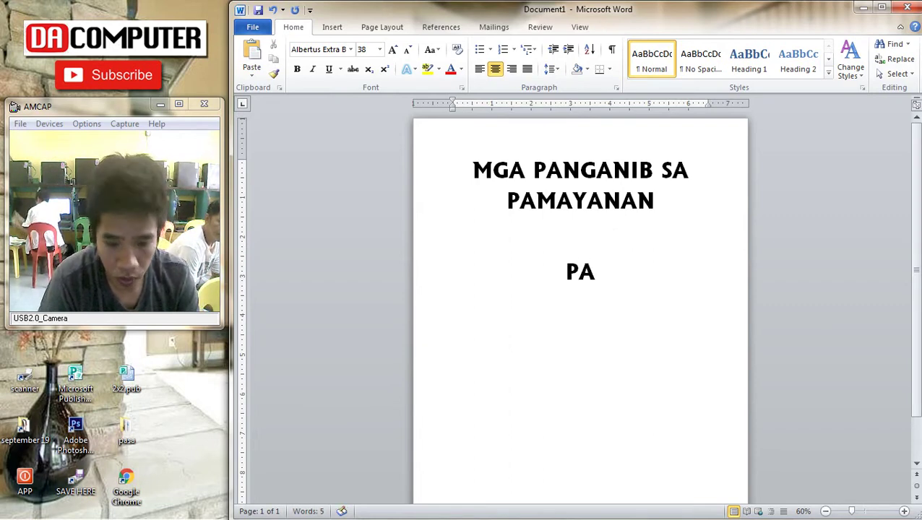
pyautogui.write('GH')
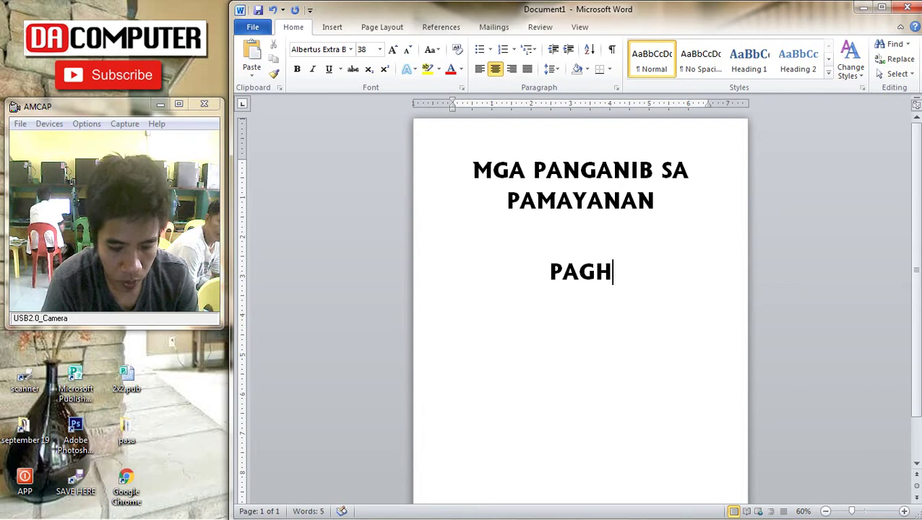
pyautogui.write('U')
pyautogui.press('BackSpace')
pyautogui.press('BackSpace')
pyautogui.write('G')
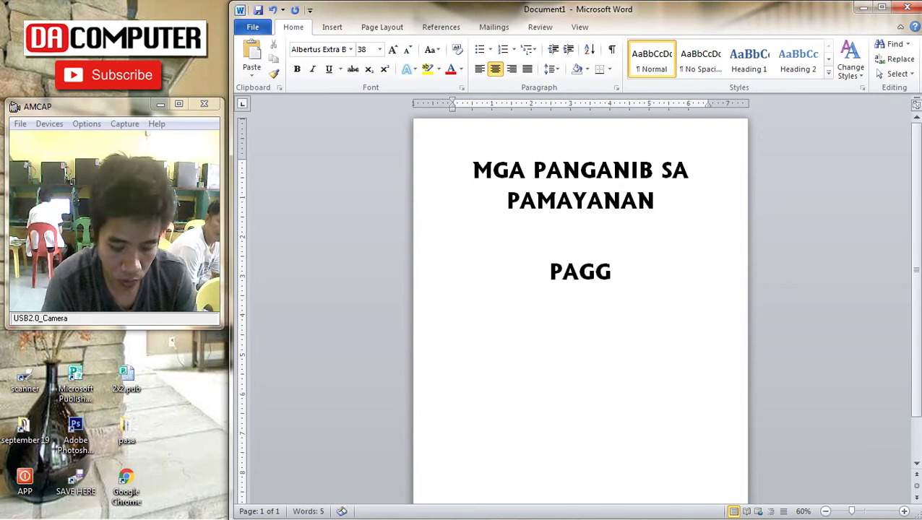
pyautogui.write('UHO ')
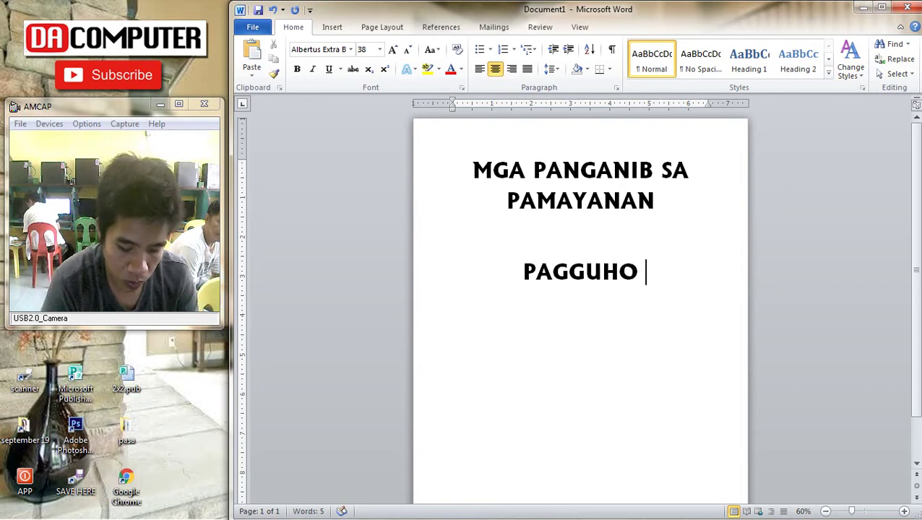
pyautogui.write('NG LUPA')
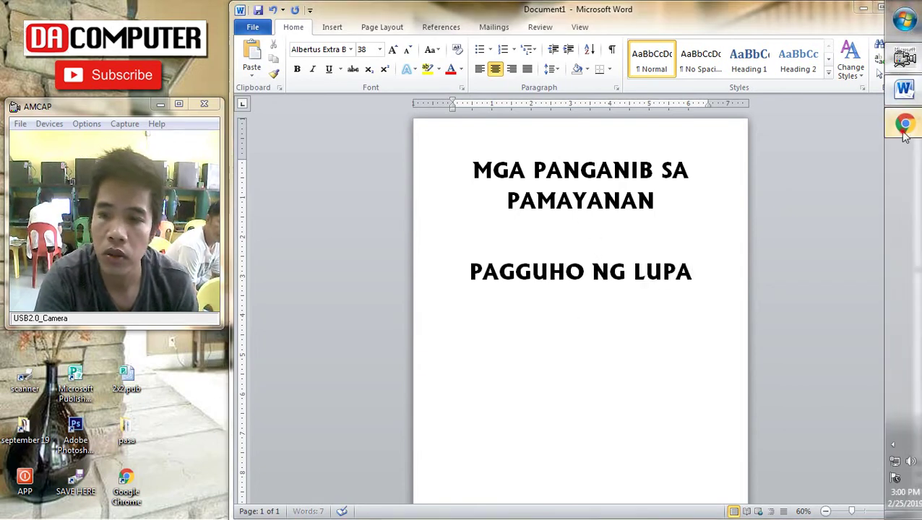
# Switch to Chrome, open google.com and search Google Images for "earthquake"
pyautogui.click(907, 123)
pyautogui.write('g')
pyautogui.press('Return')
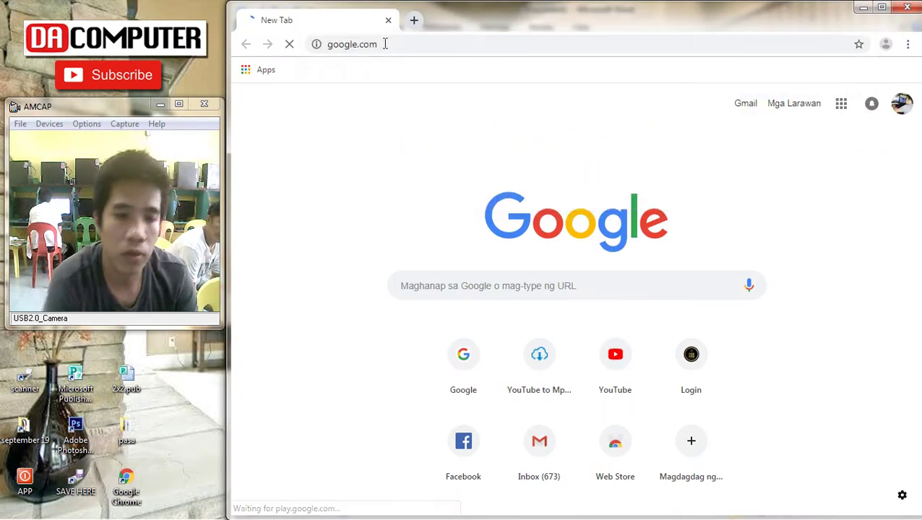
pyautogui.write('A')
pyautogui.press('BackSpace')
pyautogui.write('EART')
pyautogui.press('Down')
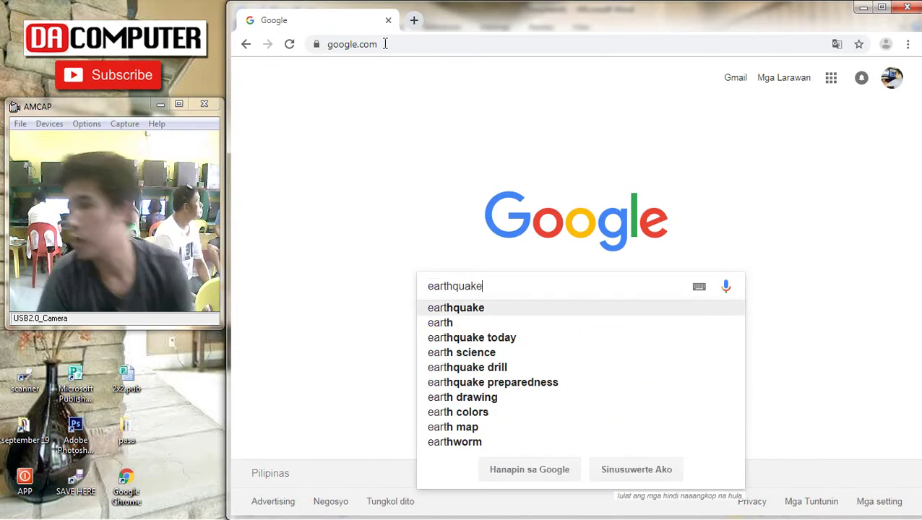
pyautogui.press('Return')
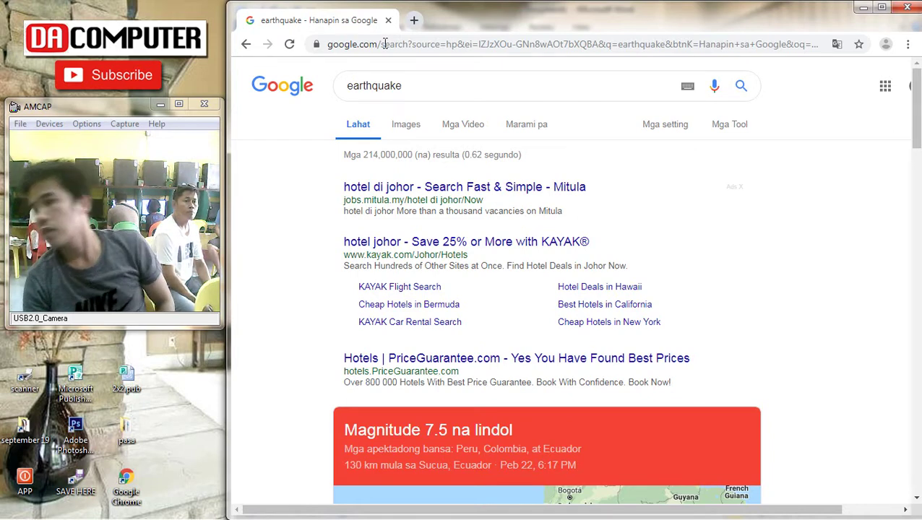
pyautogui.click(406, 125)
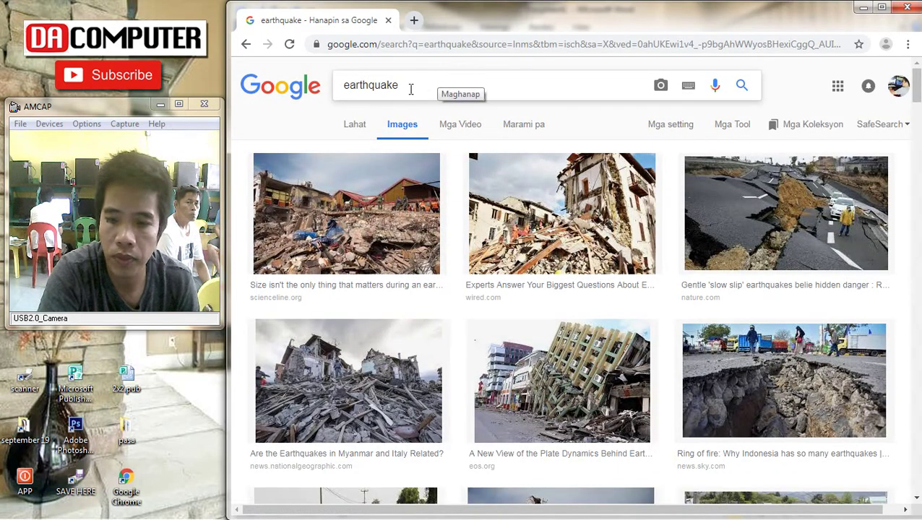
# Replace the image search term with "landslide" and run the search
pyautogui.moveTo(411, 89); pyautogui.dragTo(338, 85)
pyautogui.write('LAN')
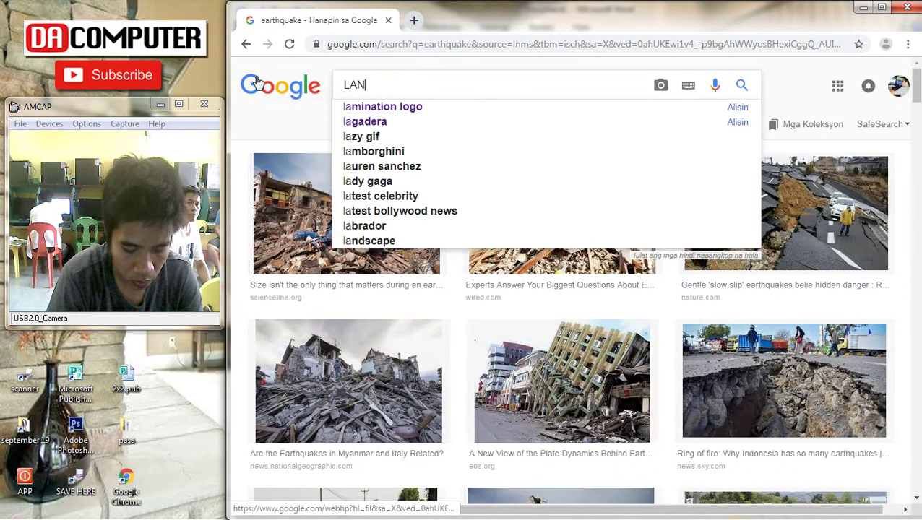
pyautogui.write('D')
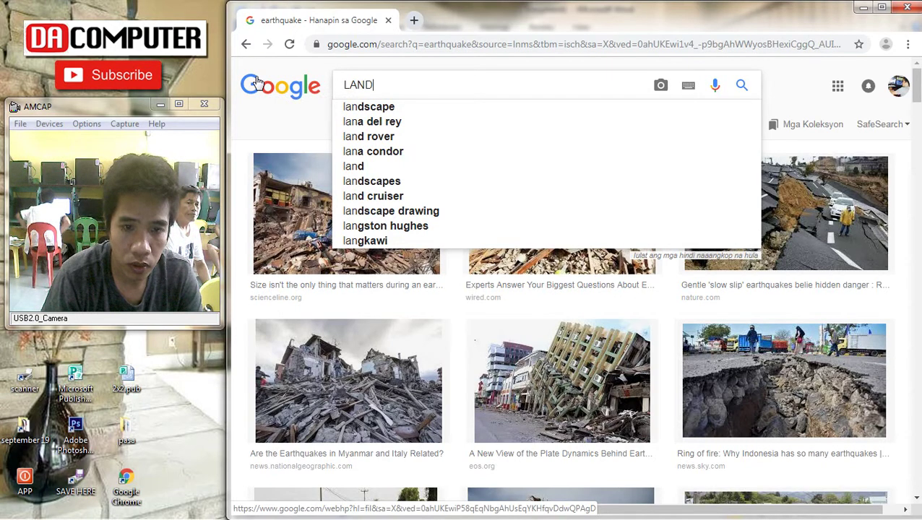
pyautogui.write('S')
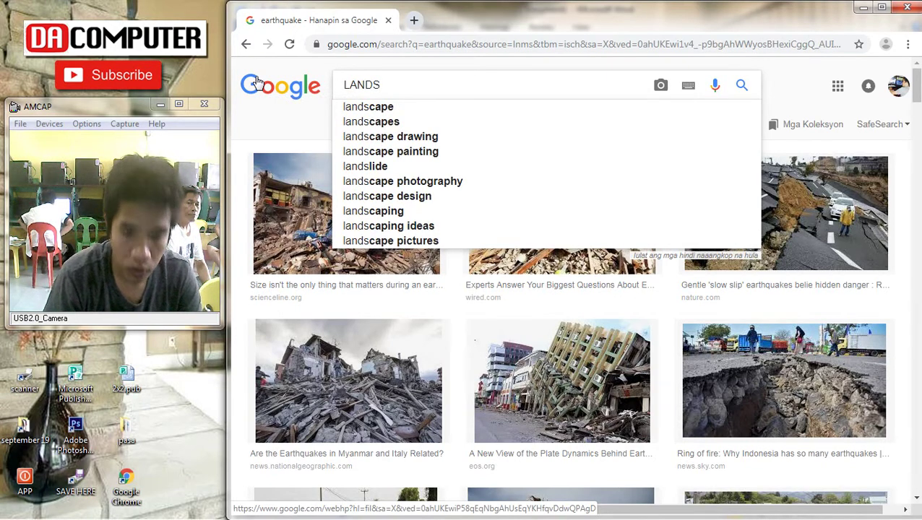
pyautogui.click(361, 166)
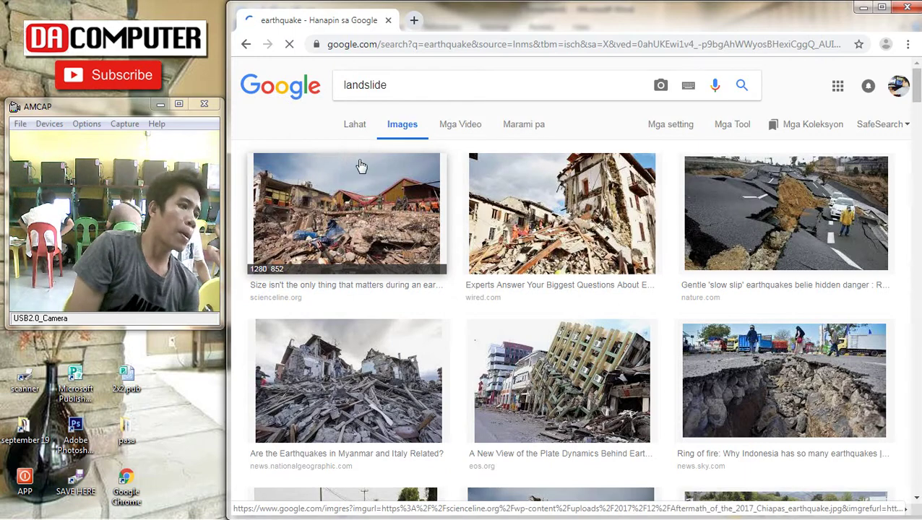
# Browse the landslide image results and preview several candidate pictures, including collapsed roads and hillside slides
pyautogui.scroll(-1, 405, 166)
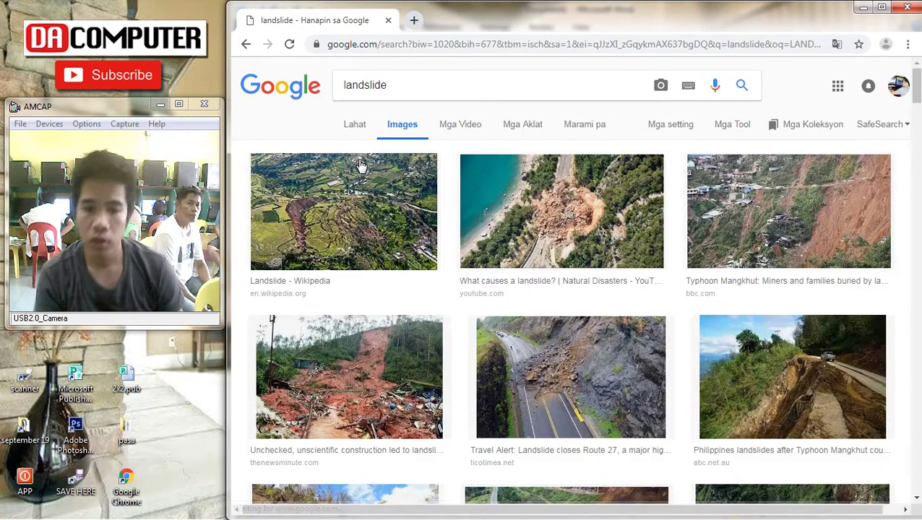
pyautogui.scroll(-1, 531, 231)
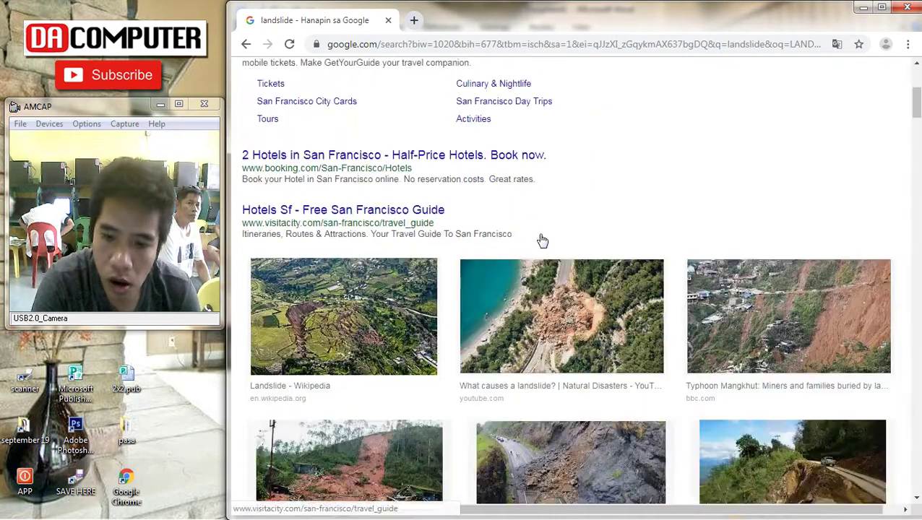
pyautogui.scroll(-3, 542, 225)
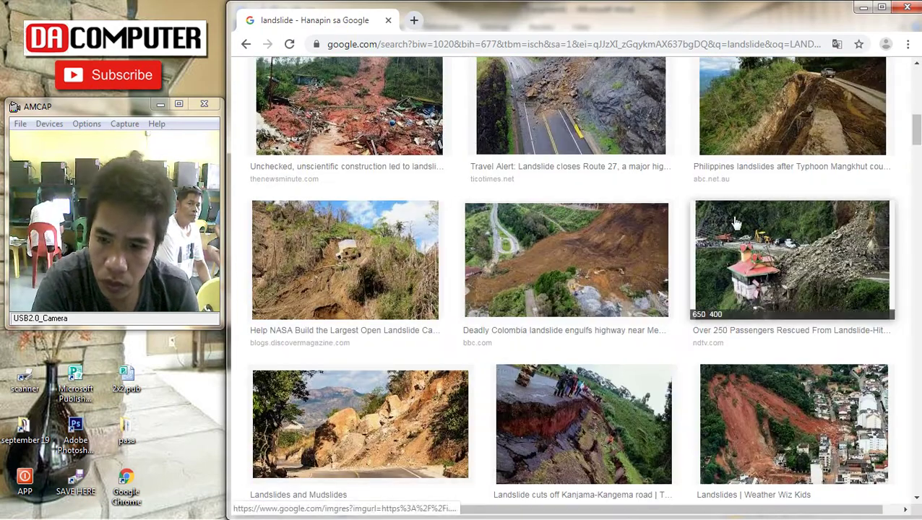
pyautogui.click(833, 249)
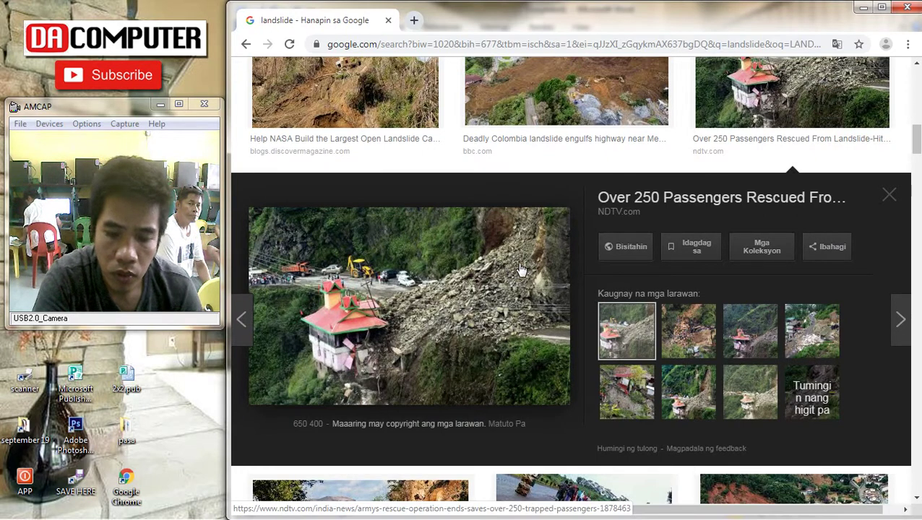
pyautogui.click(366, 87)
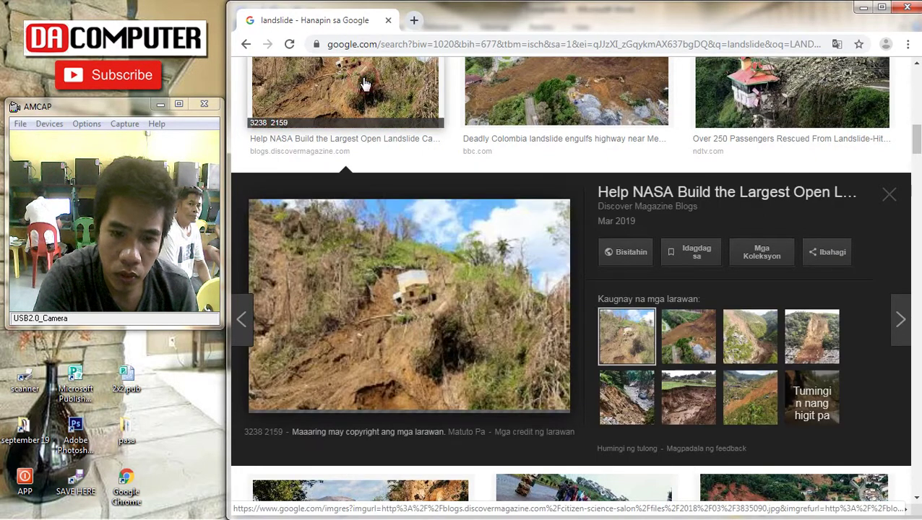
pyautogui.click(553, 109)
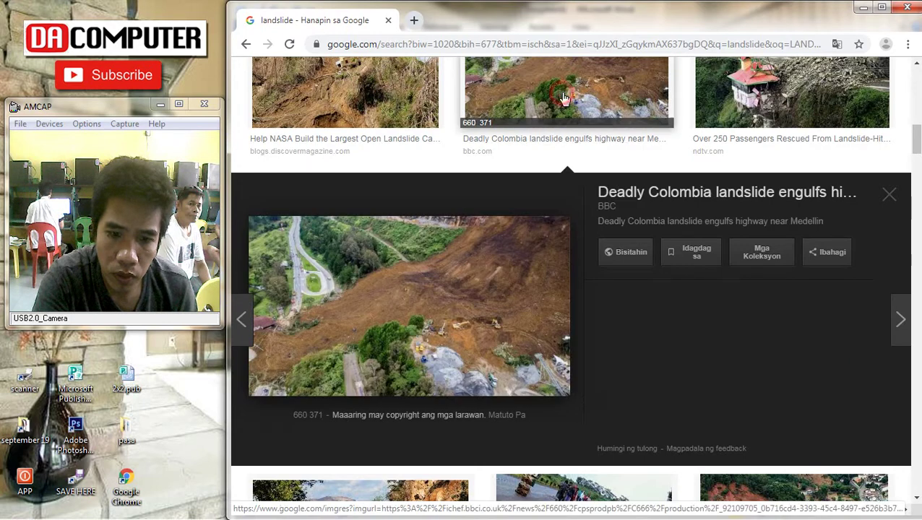
pyautogui.scroll(-4, 722, 253)
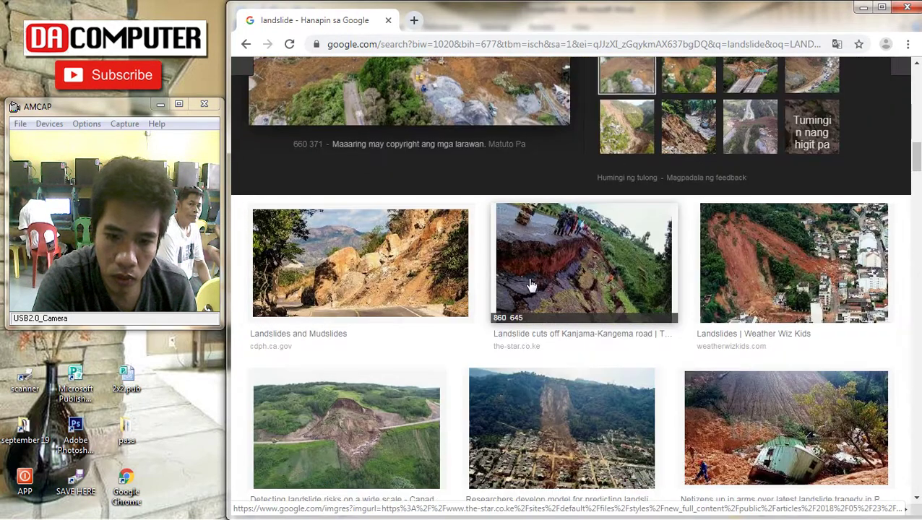
pyautogui.click(790, 269)
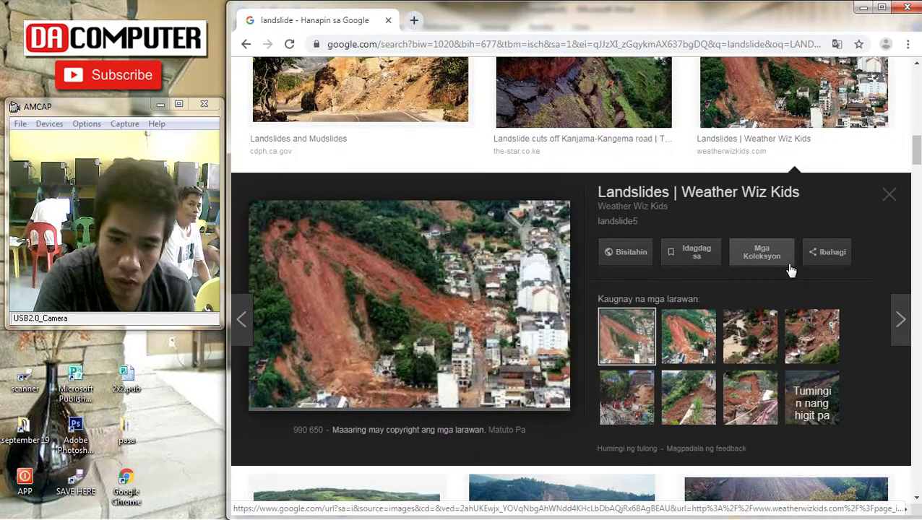
pyautogui.scroll(-4, 770, 302)
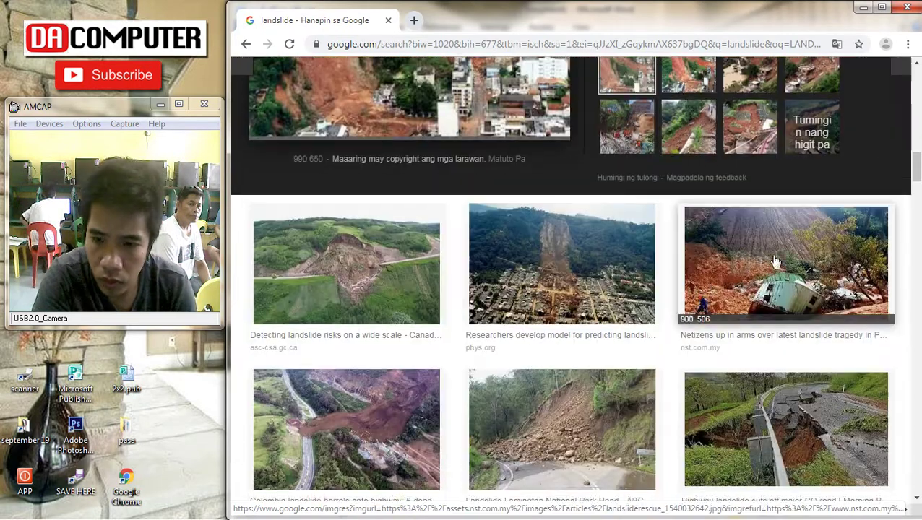
pyautogui.scroll(-3, 770, 302)
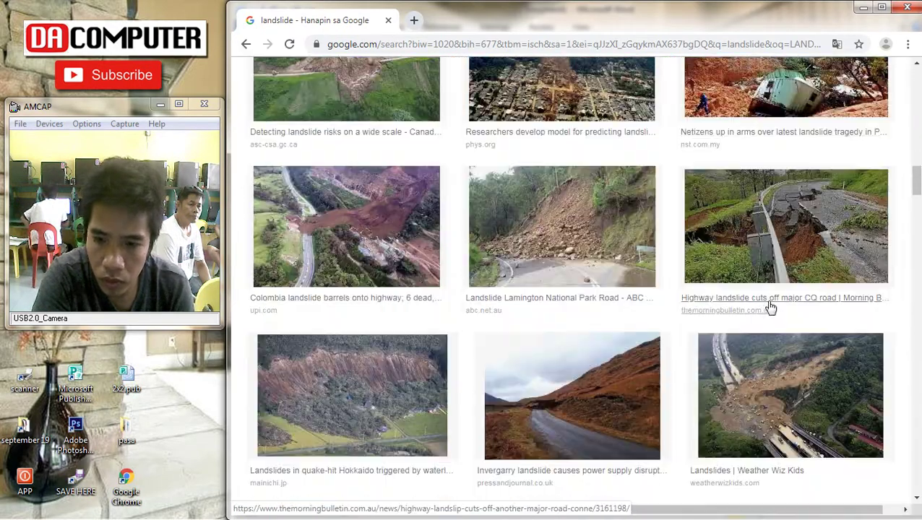
pyautogui.click(804, 234)
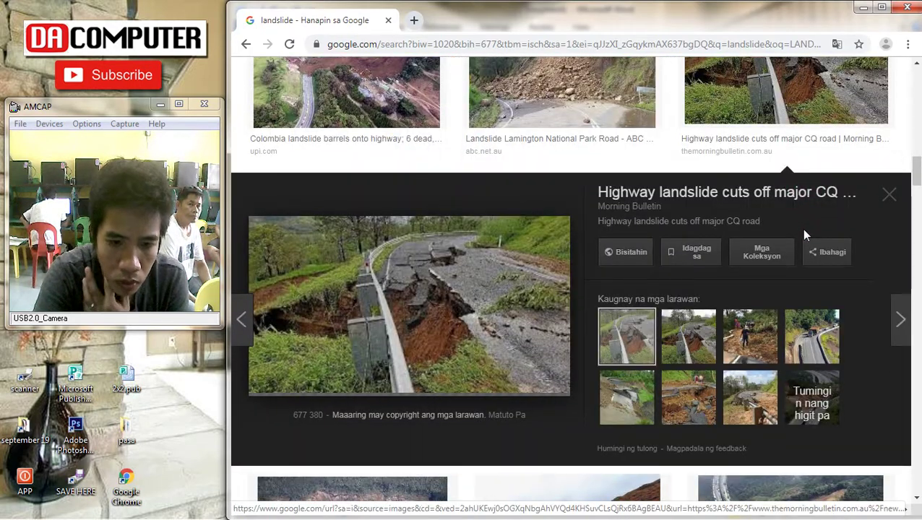
pyautogui.click(679, 404)
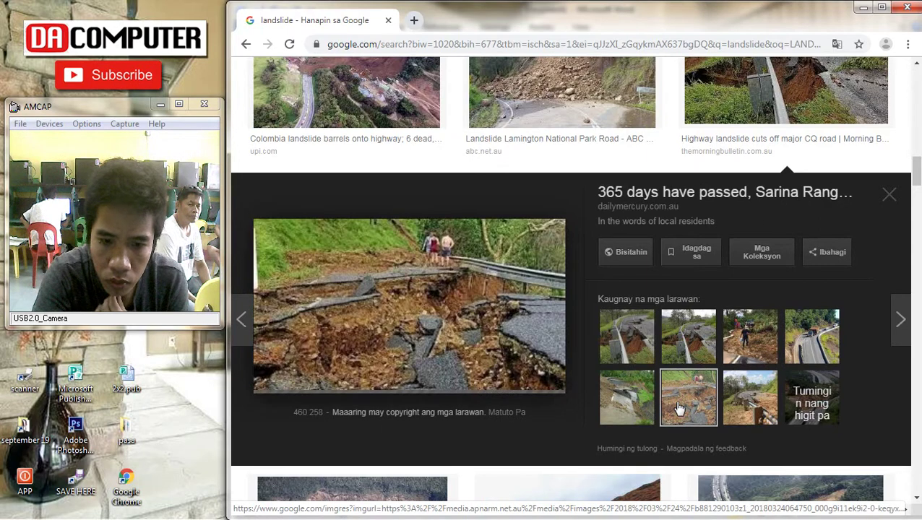
pyautogui.click(752, 391)
pyautogui.scroll(-5, 752, 390)
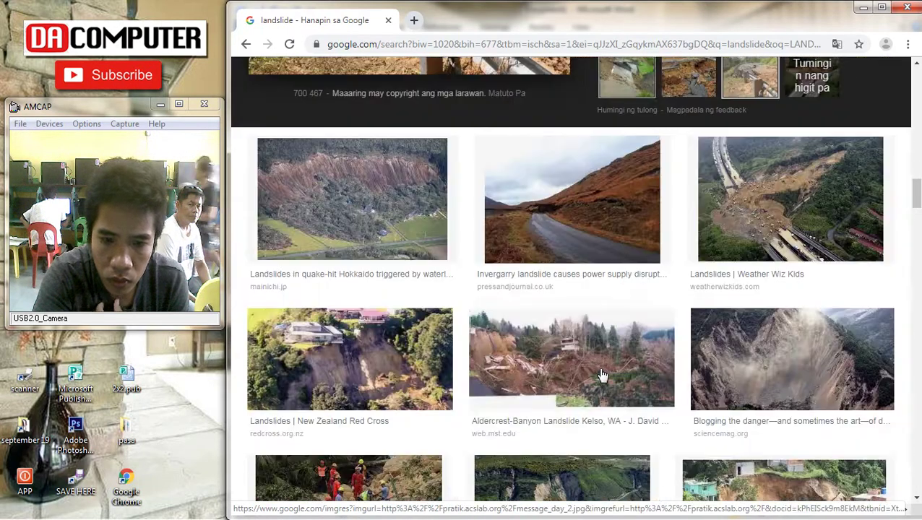
pyautogui.scroll(-4, 602, 367)
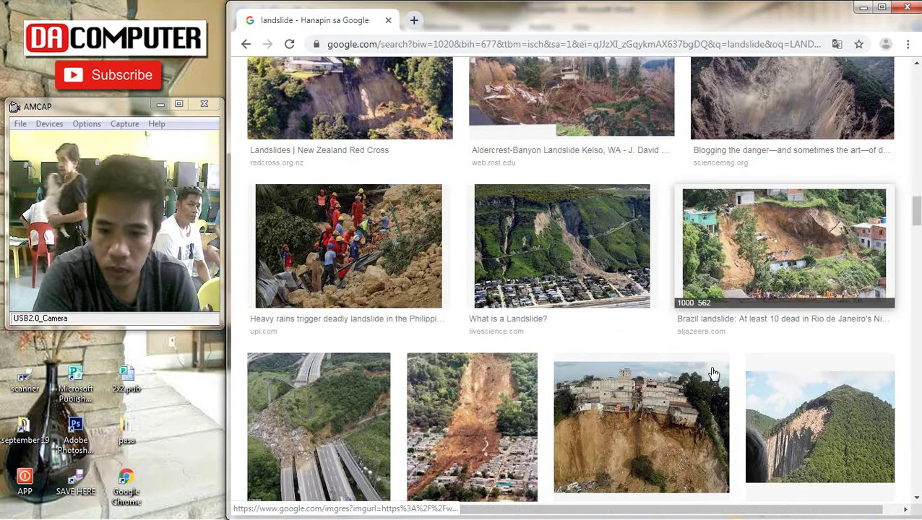
# Open the eos.org picture of houses on the edge of a collapsed cliff and copy the image
pyautogui.click(668, 421)
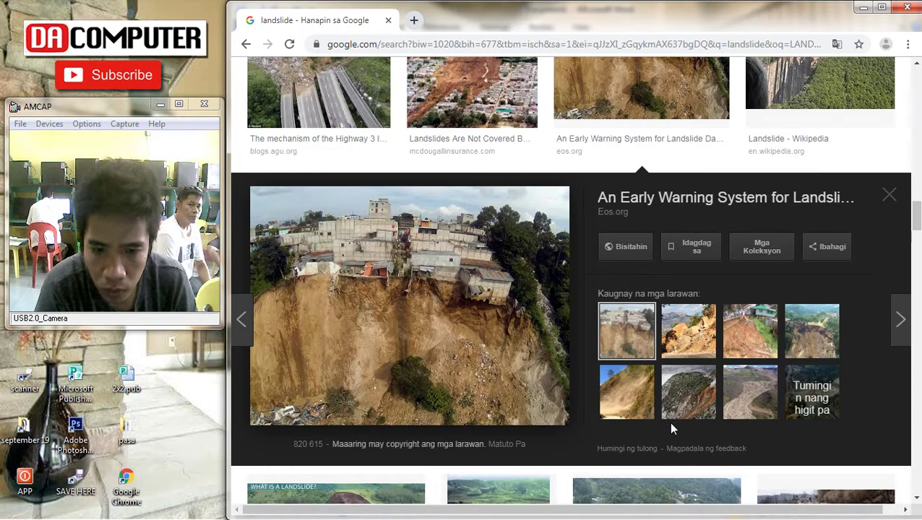
pyautogui.rightClick(344, 304)
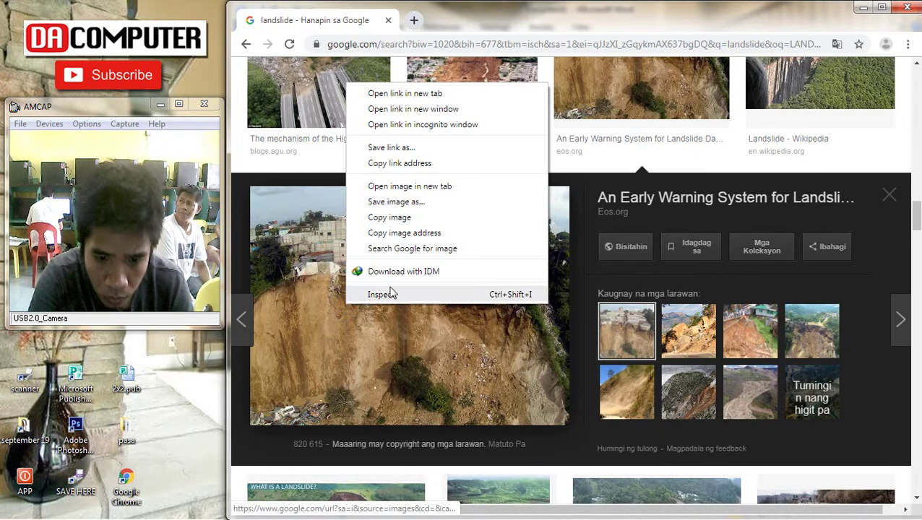
pyautogui.click(409, 202)
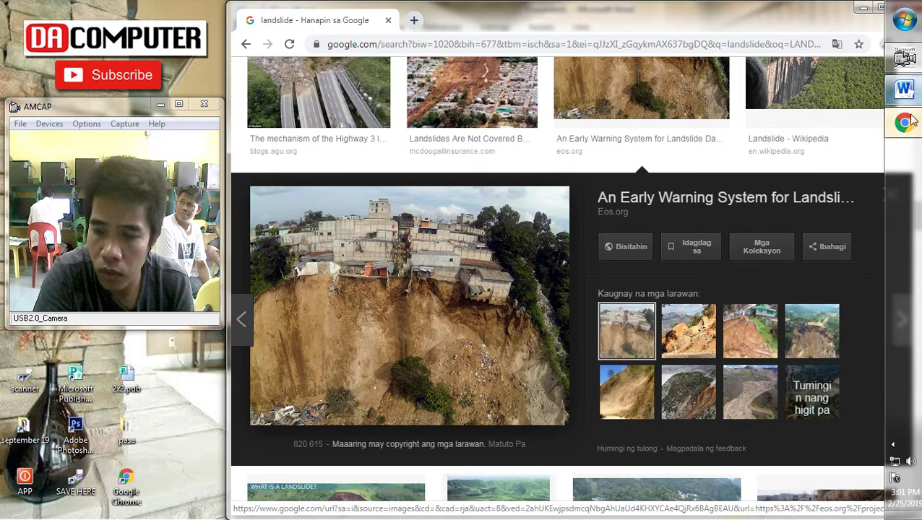
# Switch to Word and paste the copied landslide picture after the line "PAGGUHO NG LUPA", keeping the existing text
pyautogui.click(904, 88)
pyautogui.hotkey('ctrl', 'a')
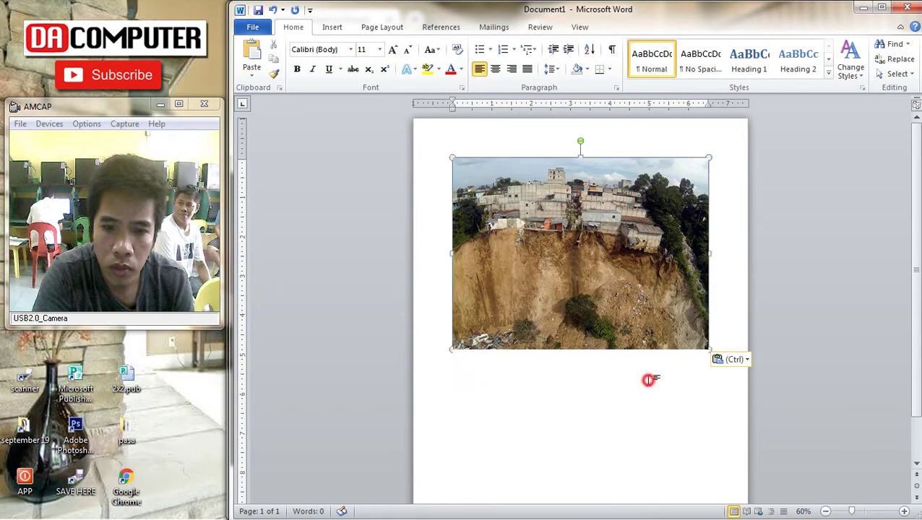
pyautogui.hotkey('ctrl', 'z')
pyautogui.click(611, 367)
pyautogui.hotkey('ctrl', 'v')
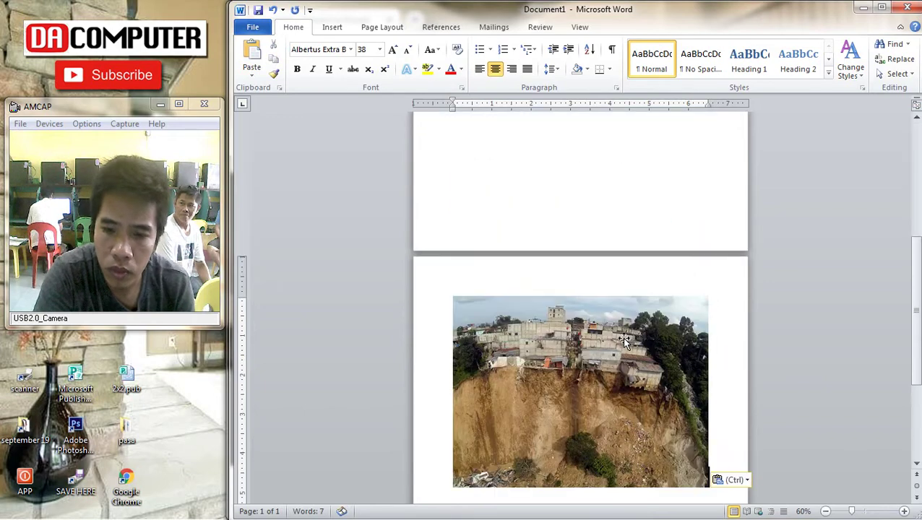
# Change the picture's text wrapping so it moves freely and place it on the first page directly below "PAGGUHO NG LUPA"
pyautogui.click(619, 336)
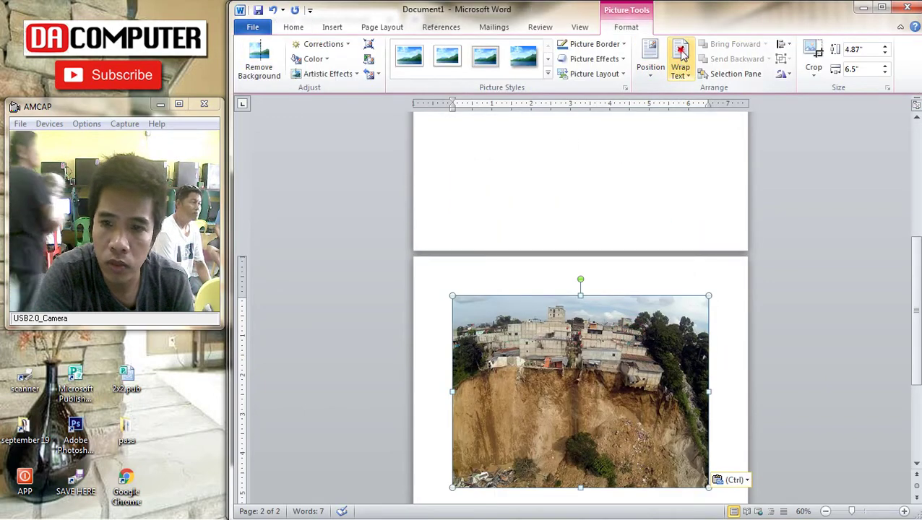
pyautogui.click(679, 69)
pyautogui.click(705, 191)
pyautogui.scroll(2, 562, 248)
pyautogui.scroll(-3, 565, 253)
pyautogui.moveTo(412, 195); pyautogui.dragTo(416, 252)
pyautogui.click(541, 268)
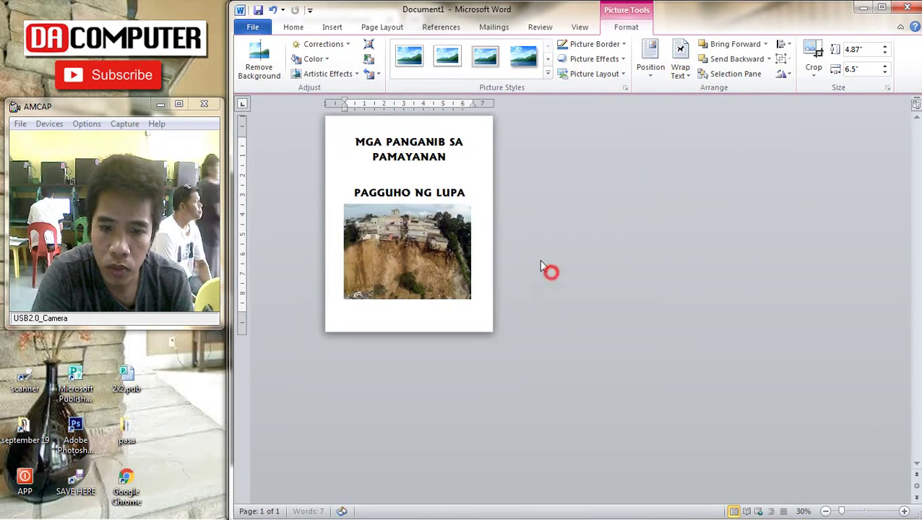
pyautogui.click(393, 181)
pyautogui.press('BackSpace')
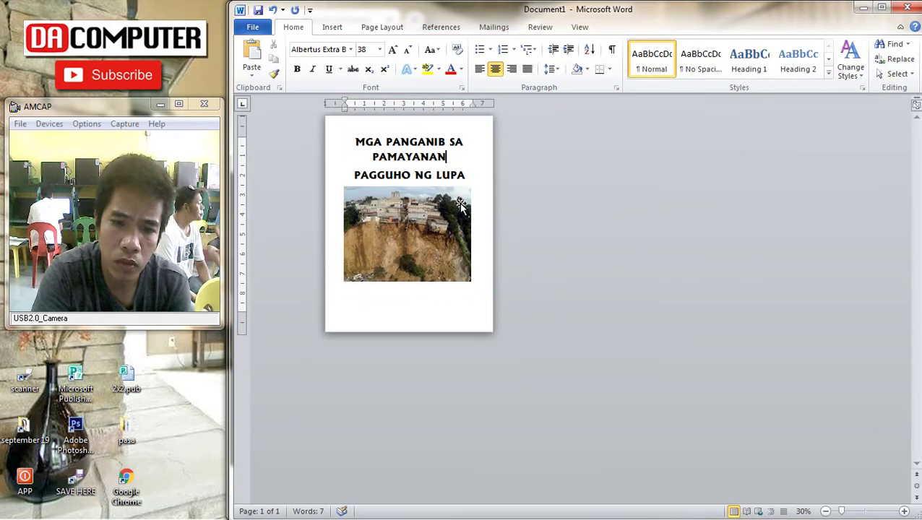
pyautogui.press('Return')
# Make the two-line title "MGA PANGANIB SA PAMAYANAN" bold
pyautogui.moveTo(463, 168); pyautogui.dragTo(344, 142)
pyautogui.moveTo(474, 193); pyautogui.dragTo(353, 192)
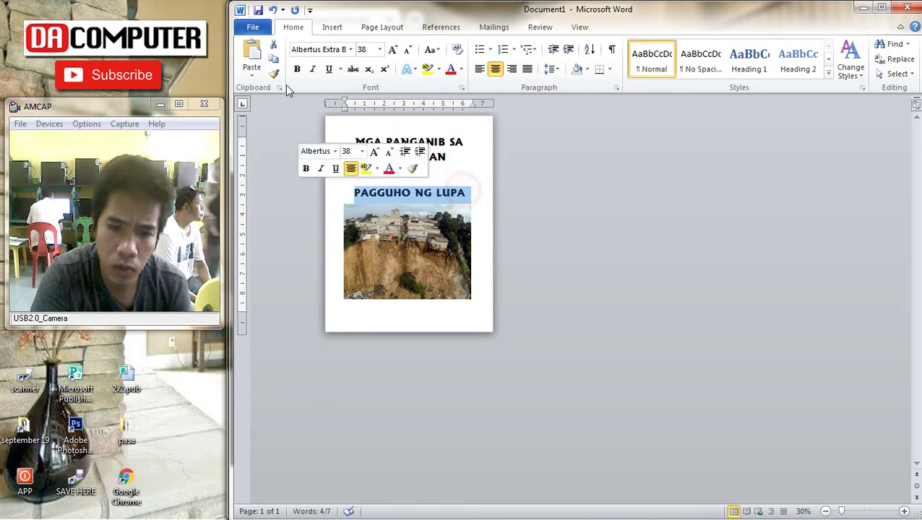
pyautogui.tripleClick(472, 166)
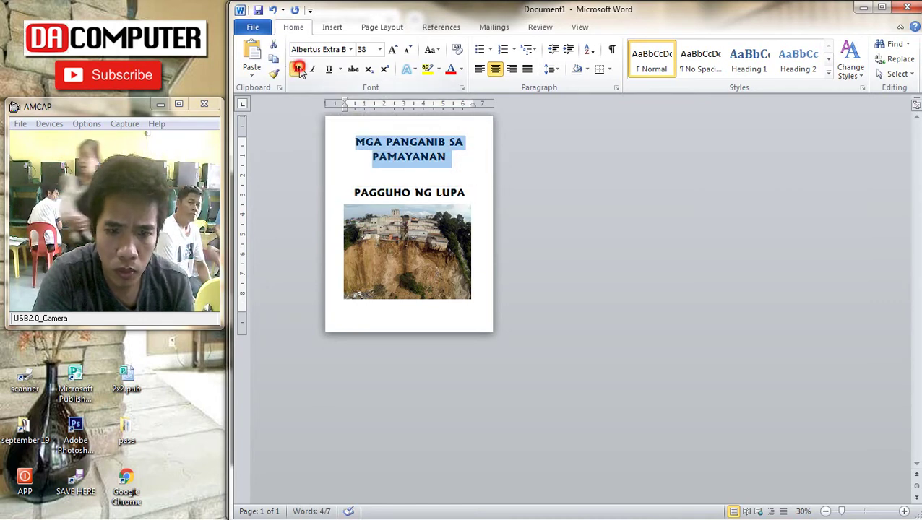
pyautogui.click(504, 154)
# Tighten the gap between the title and "PAGGUHO NG LUPA" by reducing the font size of the blank line between them
pyautogui.keyDown('ctrl'); pyautogui.scroll(2, 435, 204); pyautogui.keyUp('ctrl')
pyautogui.click(378, 217)
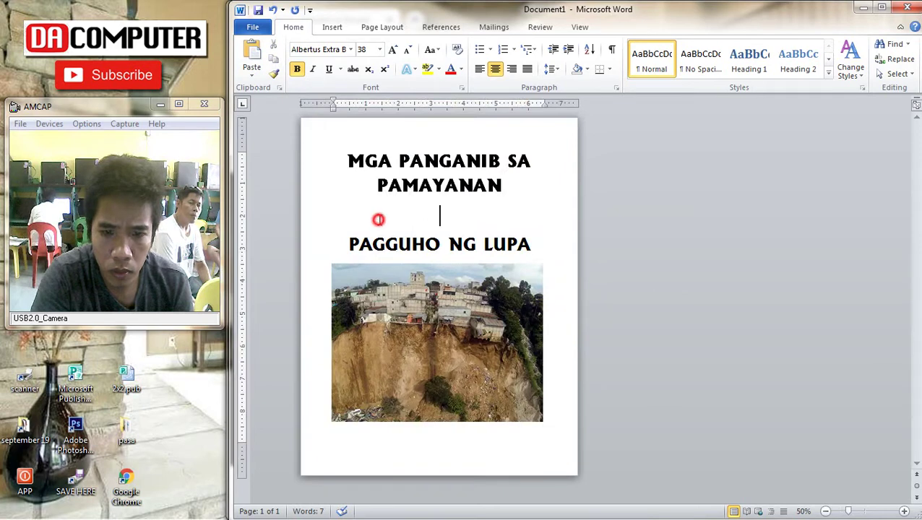
pyautogui.hotkey('ctrl', '[')
pyautogui.hotkey('ctrl', '[')
pyautogui.hotkey('ctrl', '[')
pyautogui.hotkey('ctrl', '[')
pyautogui.hotkey('ctrl', '[')
pyautogui.hotkey('ctrl', '[')
pyautogui.hotkey('ctrl', '[')
pyautogui.hotkey('ctrl', '[')
pyautogui.hotkey('ctrl', '[')
pyautogui.hotkey('ctrl', '[')
pyautogui.hotkey('ctrl', '[')
pyautogui.hotkey('ctrl', '[')
pyautogui.hotkey('ctrl', '[')
pyautogui.hotkey('ctrl', '[')
pyautogui.hotkey('ctrl', '[')
pyautogui.hotkey('ctrl', '[')
pyautogui.hotkey('ctrl', '[')
pyautogui.hotkey('ctrl', '[')
pyautogui.hotkey('ctrl', '[')
pyautogui.hotkey('ctrl', '[')
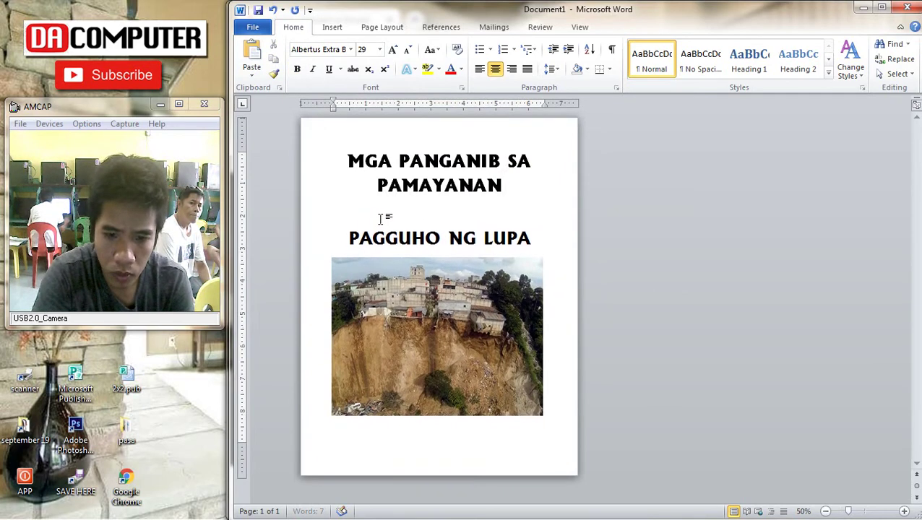
# Stretch the landslide picture downward to fill more of the space at the foot of the first page
pyautogui.click(459, 287)
pyautogui.moveTo(436, 405); pyautogui.dragTo(434, 433)
pyautogui.click(555, 442)
pyautogui.click(494, 342)
pyautogui.moveTo(333, 220); pyautogui.dragTo(573, 413)
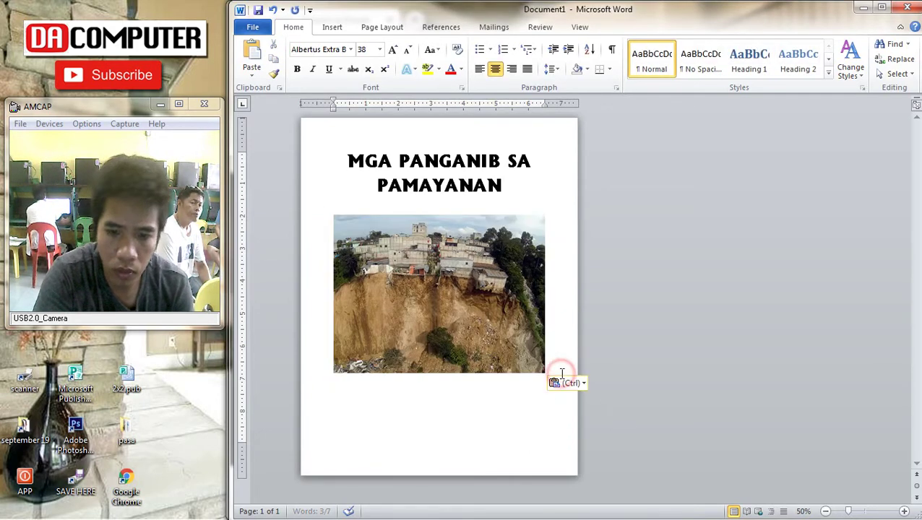
pyautogui.moveTo(912, 410)
pyautogui.hotkey('ctrl', 'z')
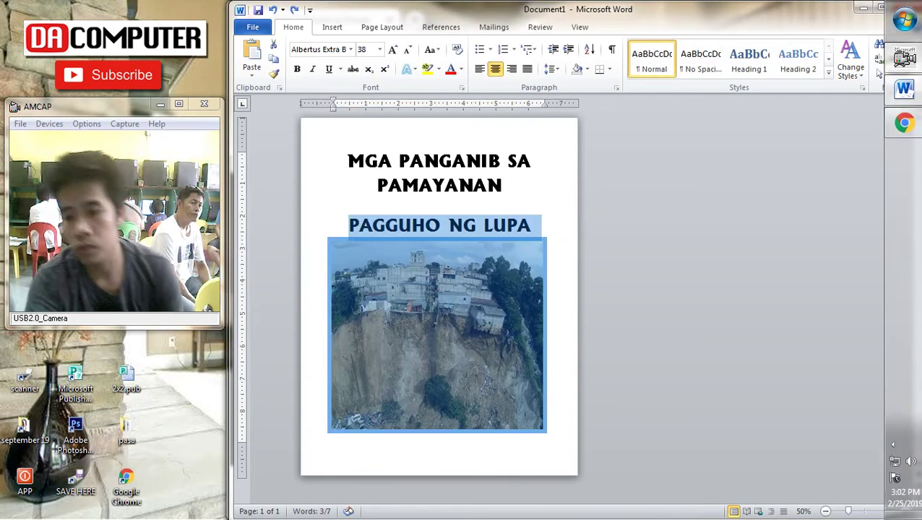
# Insert a page break after the first page's content to start a second page
pyautogui.click(564, 406)
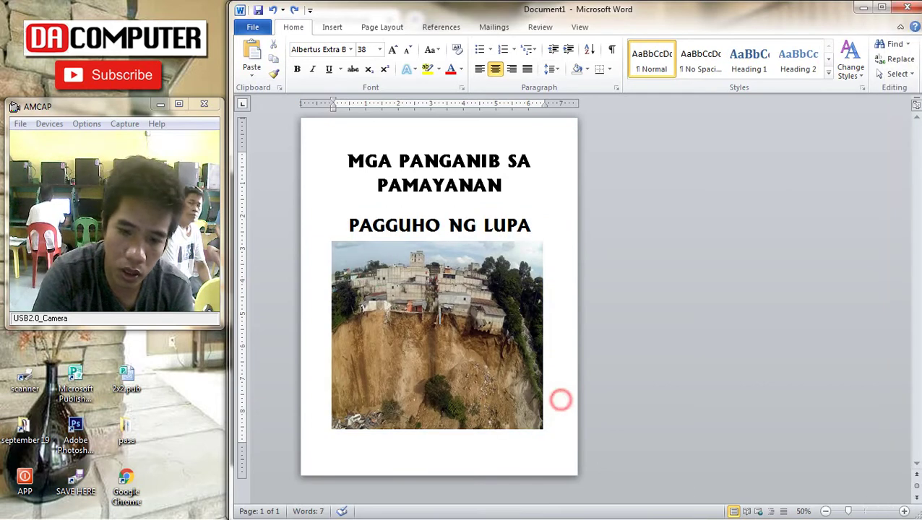
pyautogui.hotkey('ctrl', 'Return')
pyautogui.hotkey('ctrl', 'v')
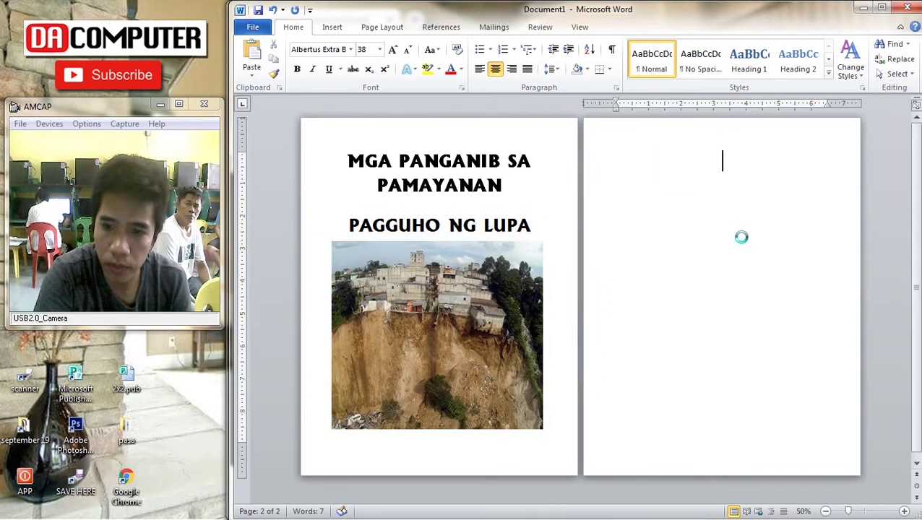
pyautogui.click(722, 267)
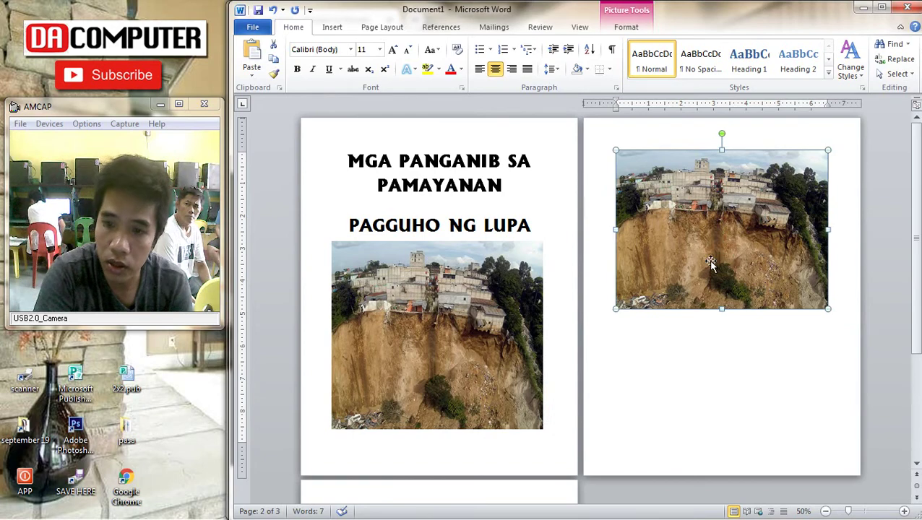
pyautogui.press('Delete')
# Duplicate the heading "PAGGUHO NG LUPA" with its picture onto the second page and place the cursor in the copied heading
pyautogui.moveTo(546, 230); pyautogui.dragTo(278, 223)
pyautogui.click(673, 168)
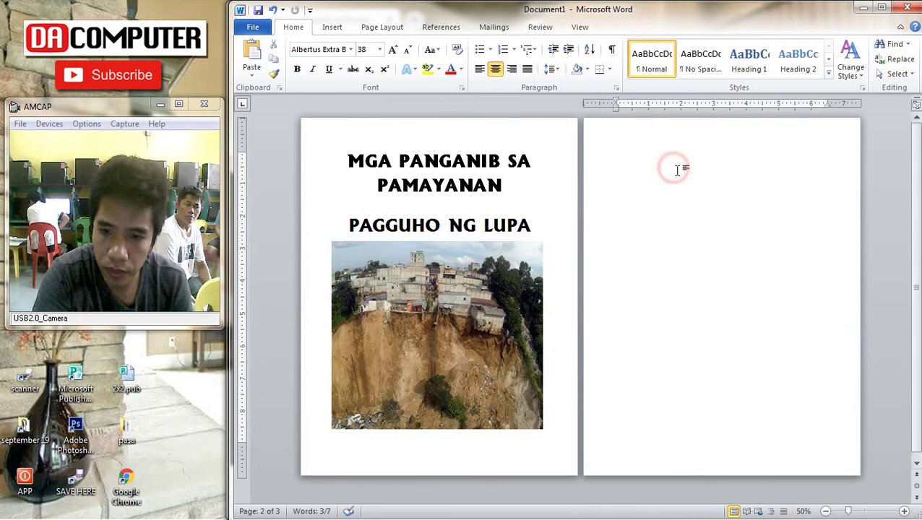
pyautogui.hotkey('ctrl', 'v')
pyautogui.moveTo(817, 164); pyautogui.dragTo(659, 164)
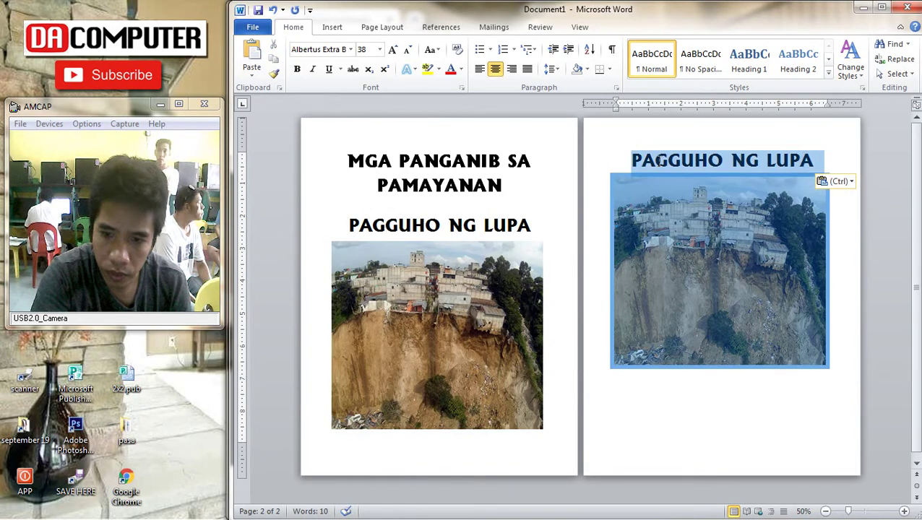
pyautogui.click(807, 162)
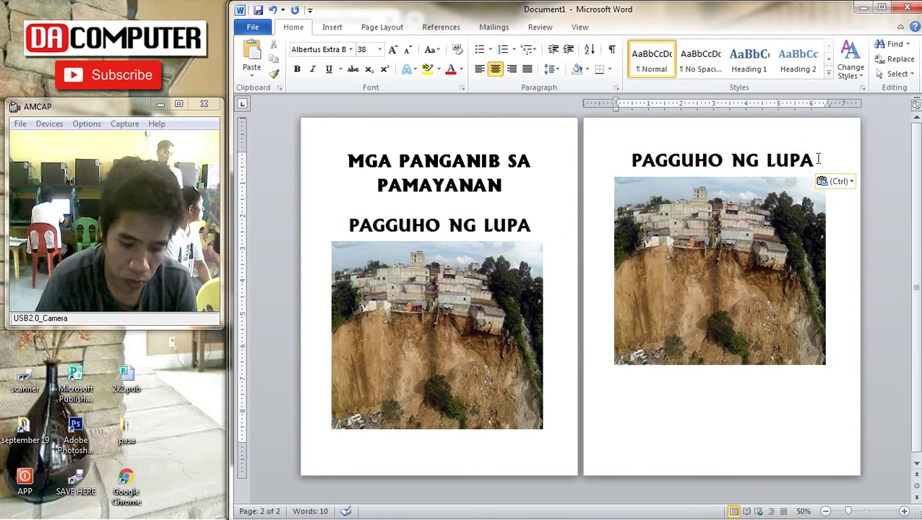
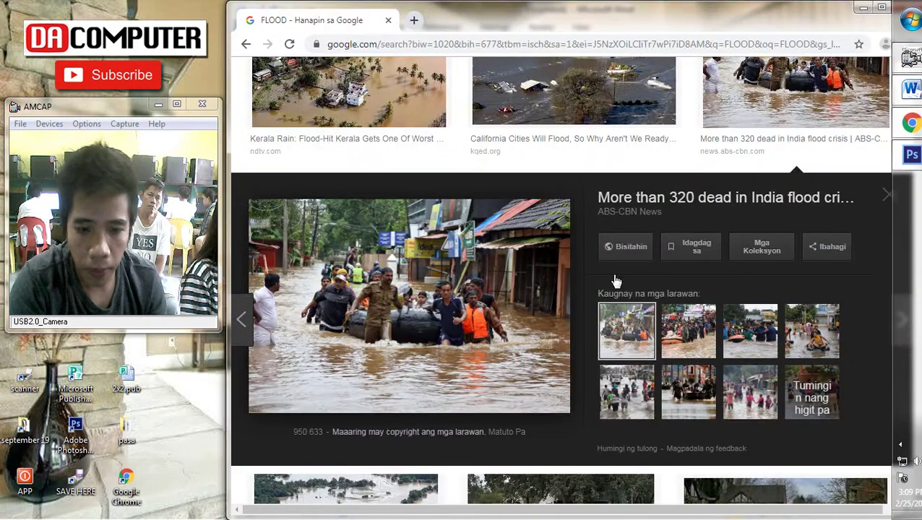
# Look through the flood image results, previewing the California and Kerala pictures
pyautogui.scroll(2, 539, 212)
pyautogui.scroll(2, 539, 211)
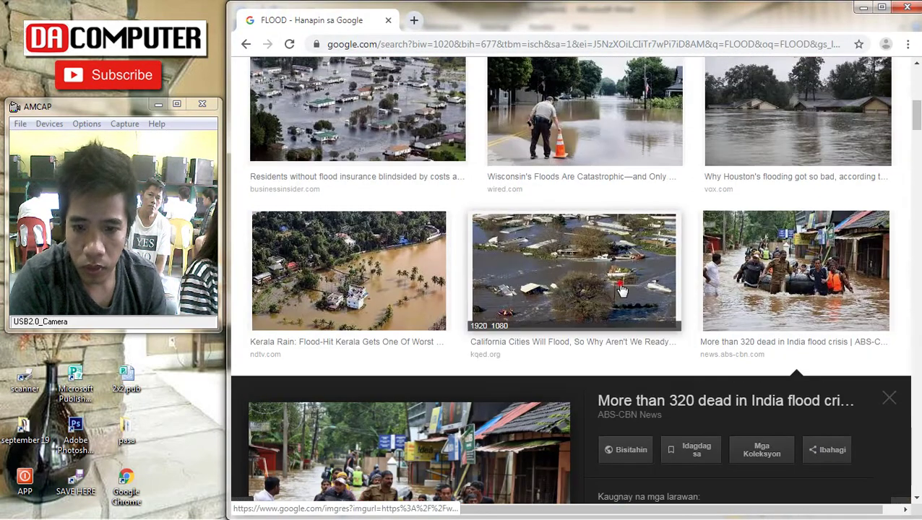
pyautogui.click(539, 216)
pyautogui.scroll(1, 524, 287)
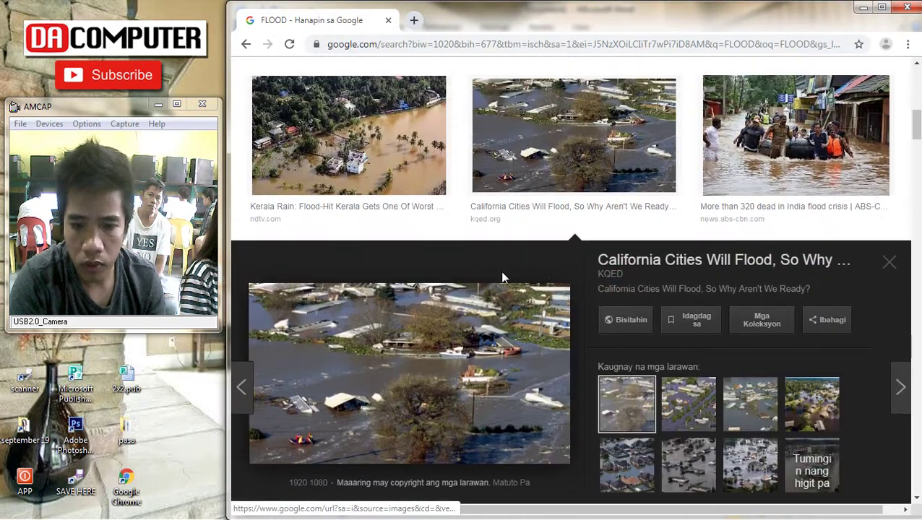
pyautogui.rightClick(334, 370)
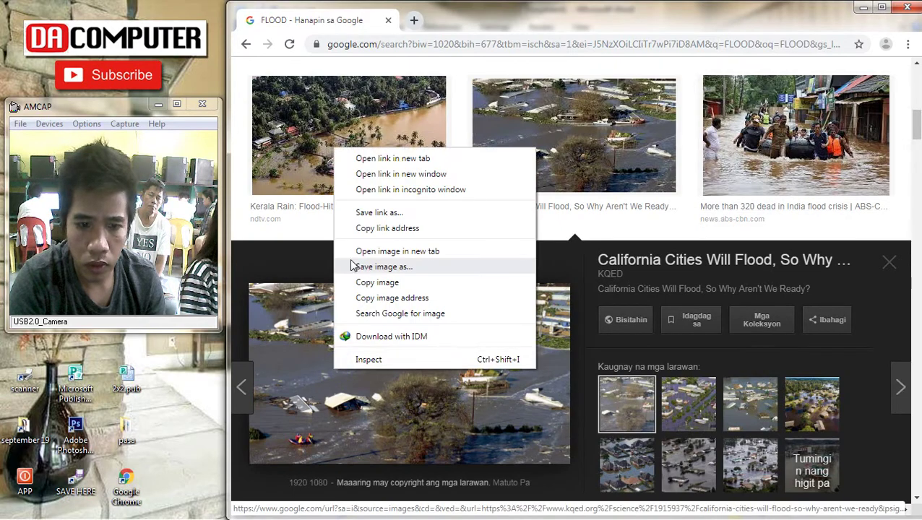
pyautogui.click(324, 143)
pyautogui.scroll(-1, 323, 144)
pyautogui.scroll(4, 433, 228)
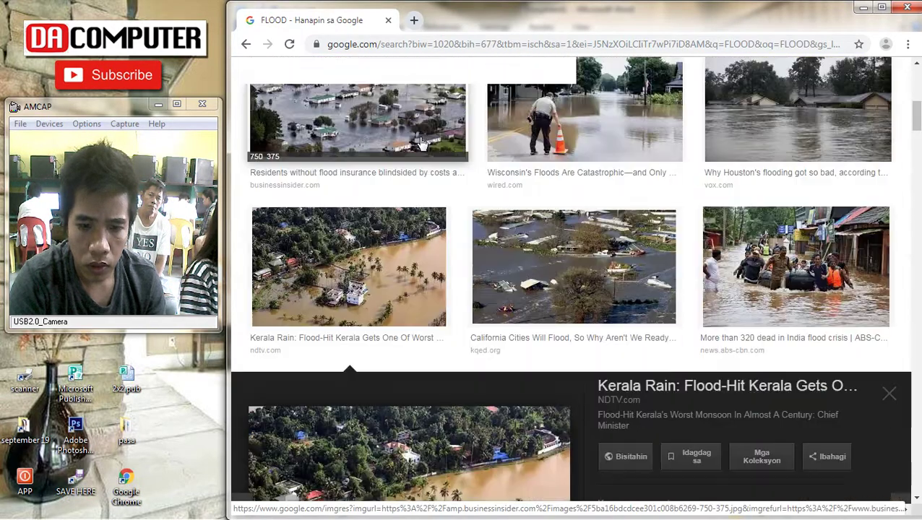
pyautogui.scroll(2, 460, 213)
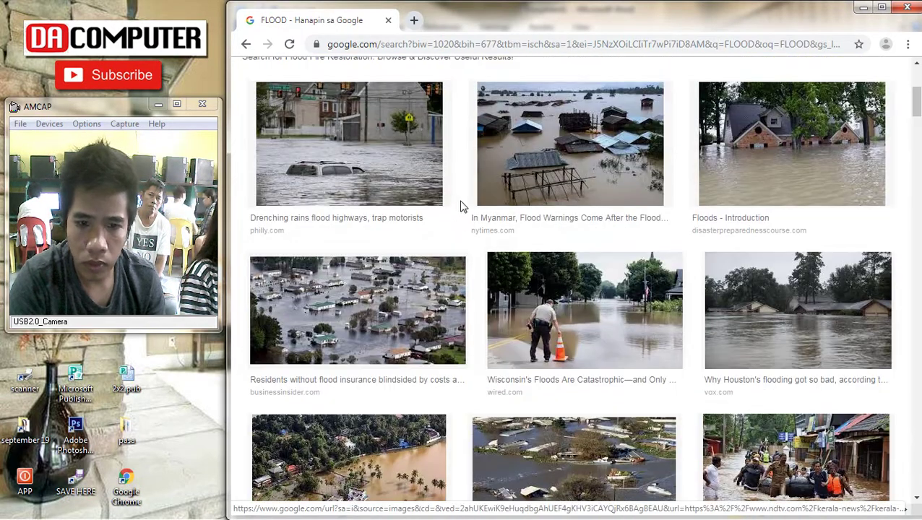
pyautogui.scroll(2, 523, 191)
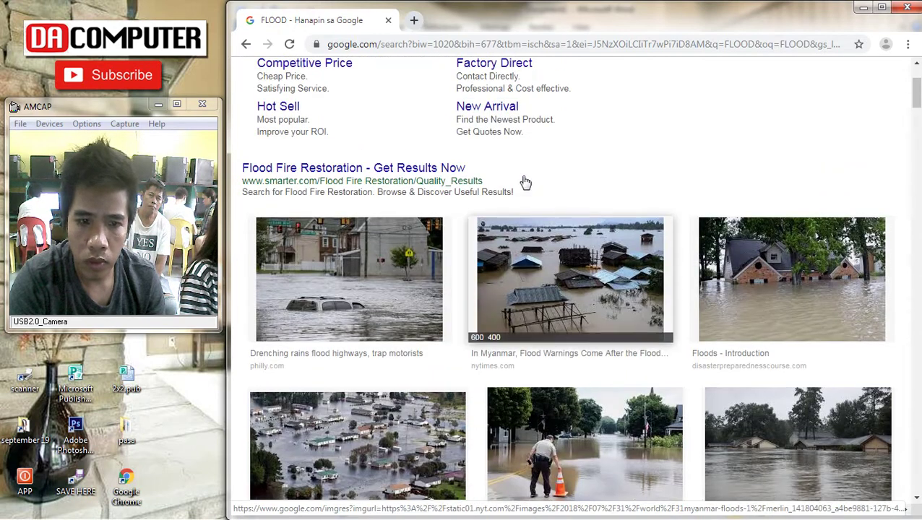
# Preview the "In Myanmar, Flood Warnings Come After the Flood" picture, compare a related image, and copy the Myanmar picture
pyautogui.click(585, 249)
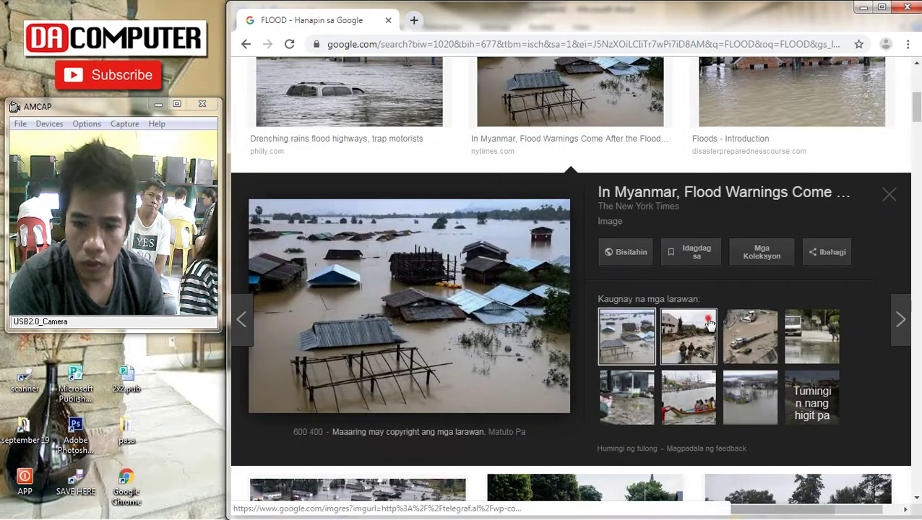
pyautogui.click(688, 334)
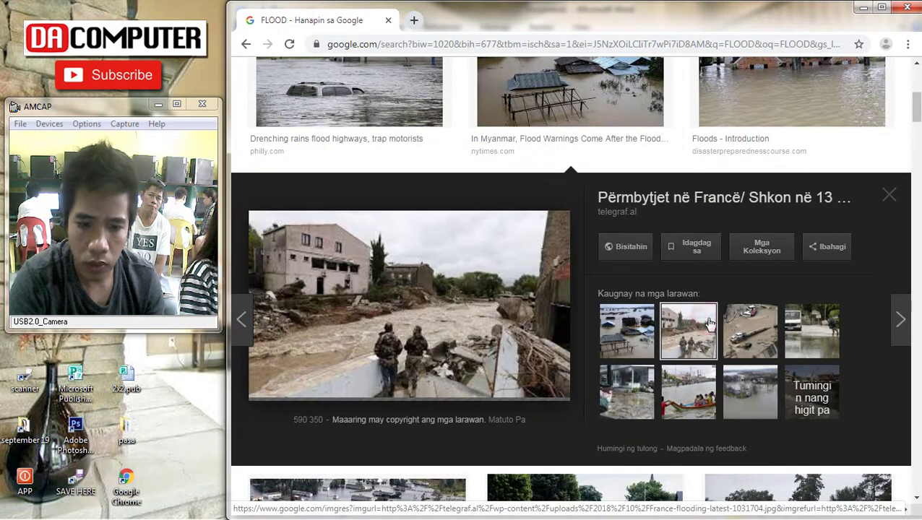
pyautogui.click(628, 326)
pyautogui.rightClick(356, 276)
pyautogui.click(411, 408)
# Switch to Word, paste the flood picture under "PAGBAHA" and set its text wrapping to In Front of Text
pyautogui.click(905, 92)
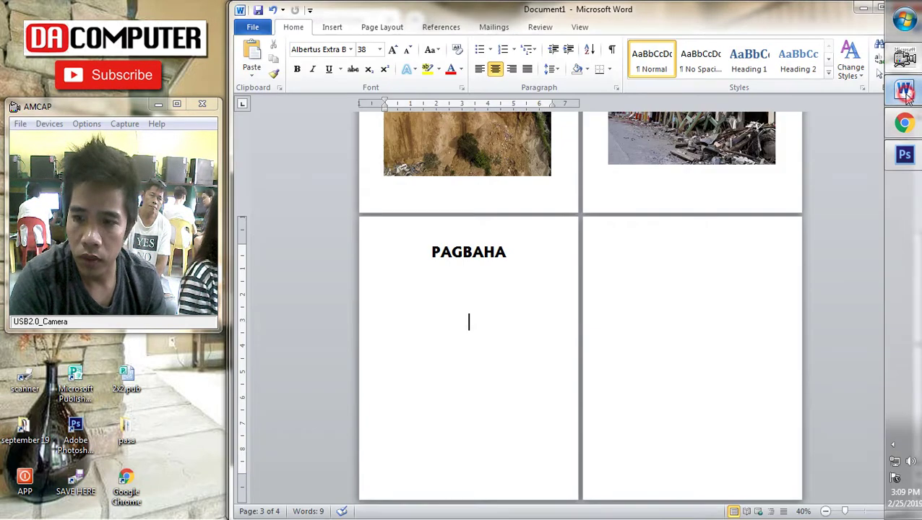
pyautogui.hotkey('ctrl', 'v')
pyautogui.click(505, 326)
pyautogui.click(680, 67)
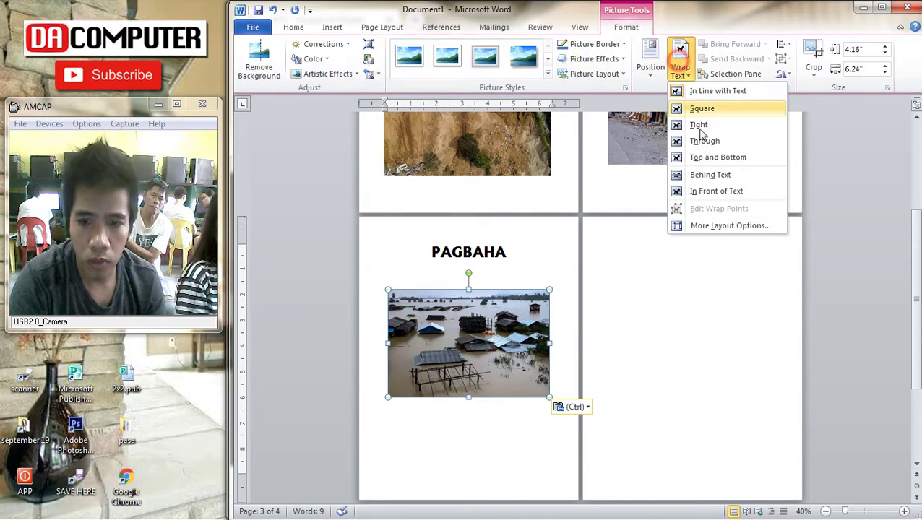
pyautogui.click(695, 195)
# Move the flood picture up beneath its heading and enlarge it to about 7.79" high by 7.11" wide
pyautogui.moveTo(457, 300); pyautogui.dragTo(443, 282)
pyautogui.moveTo(531, 384); pyautogui.dragTo(560, 394)
pyautogui.moveTo(466, 395); pyautogui.dragTo(467, 471)
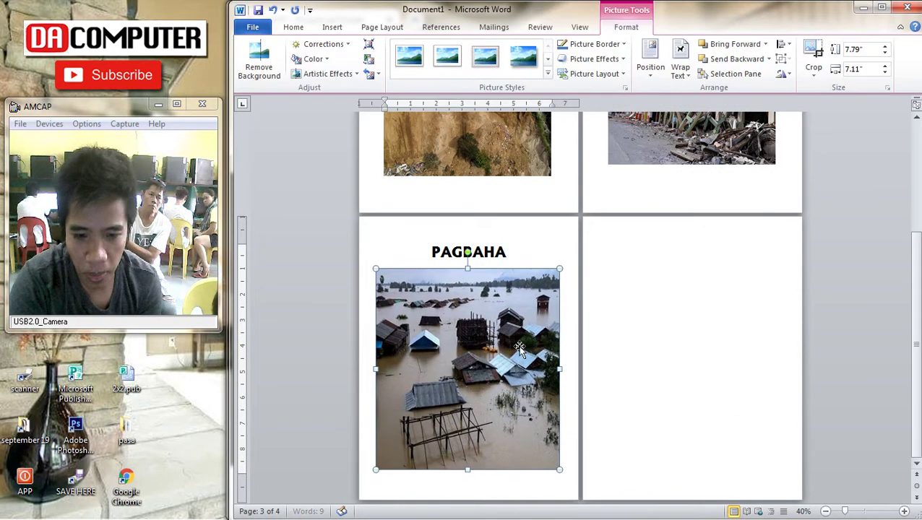
# Shorten the flood picture slightly from its lower edge to leave more space at the foot of the page
pyautogui.click(755, 380)
pyautogui.scroll(-2, 732, 381)
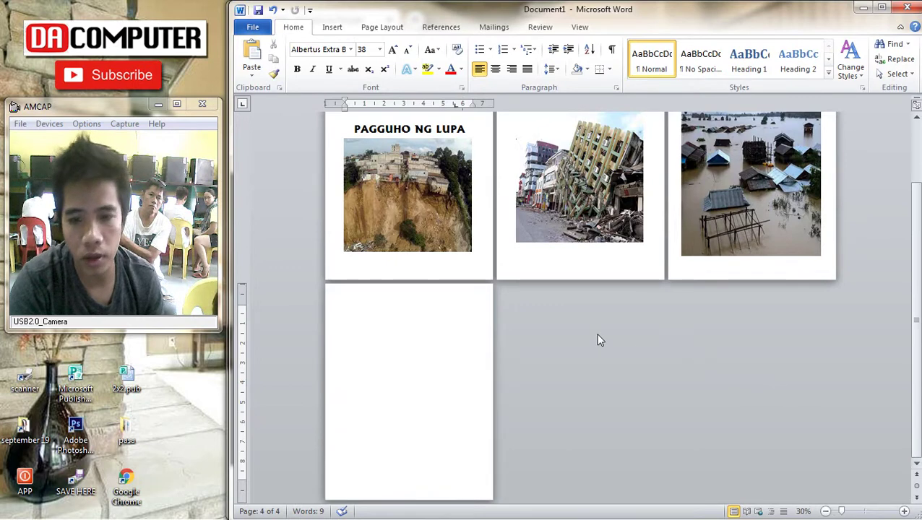
pyautogui.scroll(2, 603, 345)
pyautogui.click(754, 309)
pyautogui.moveTo(753, 309); pyautogui.dragTo(752, 298)
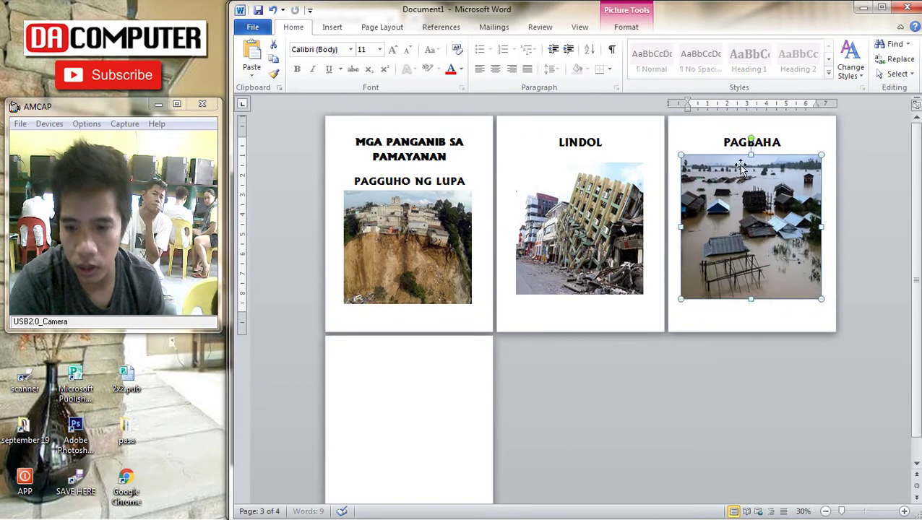
# Duplicate the "PAGBAHA" heading with its flood picture onto the fourth page
pyautogui.moveTo(718, 133); pyautogui.dragTo(795, 300)
pyautogui.hotkey('ctrl', 'c')
pyautogui.click(428, 345)
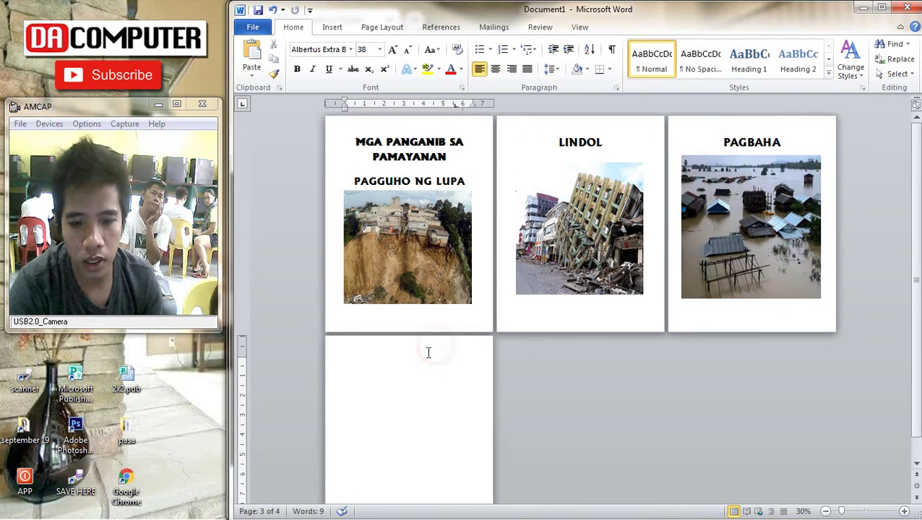
pyautogui.hotkey('ctrl', 'v')
# Change the fourth page's heading to "BAGYO" and delete the copied flood picture below it
pyautogui.moveTo(434, 362); pyautogui.dragTo(344, 356)
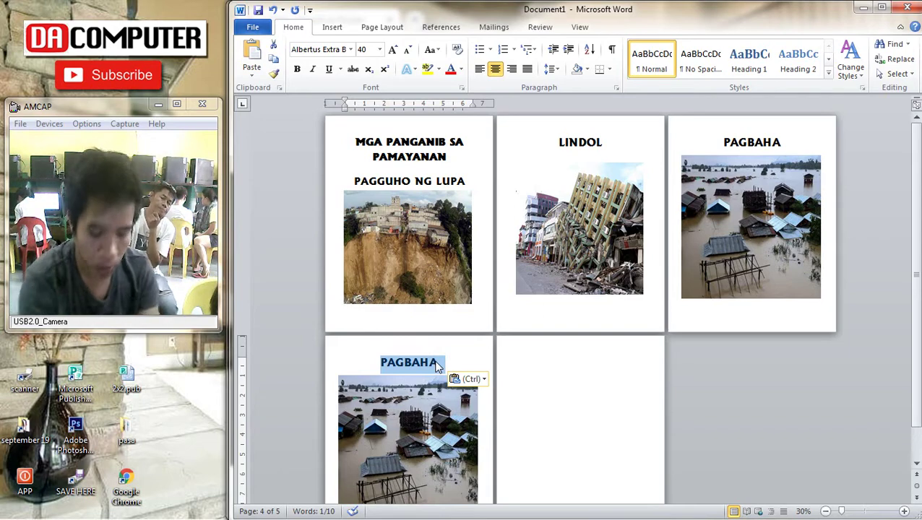
pyautogui.write('BAGYO')
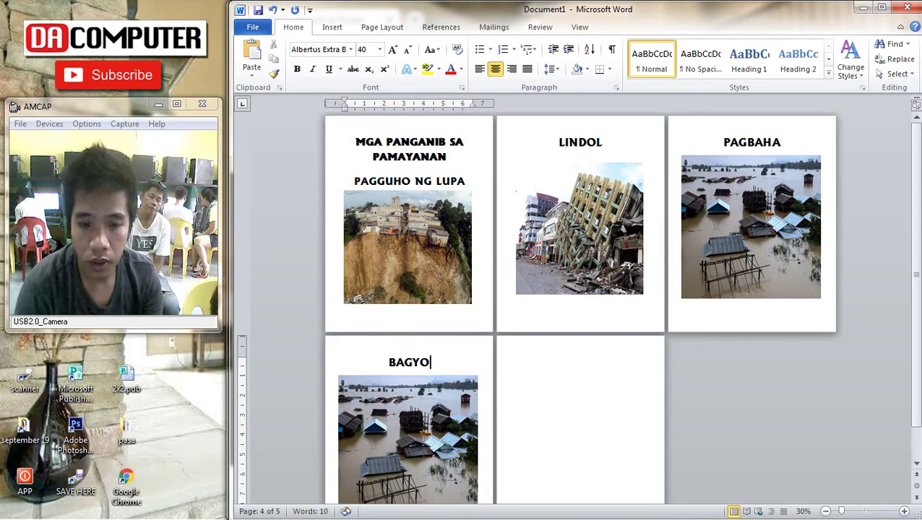
pyautogui.scroll(-2, 592, 369)
pyautogui.click(445, 325)
pyautogui.press('Delete')
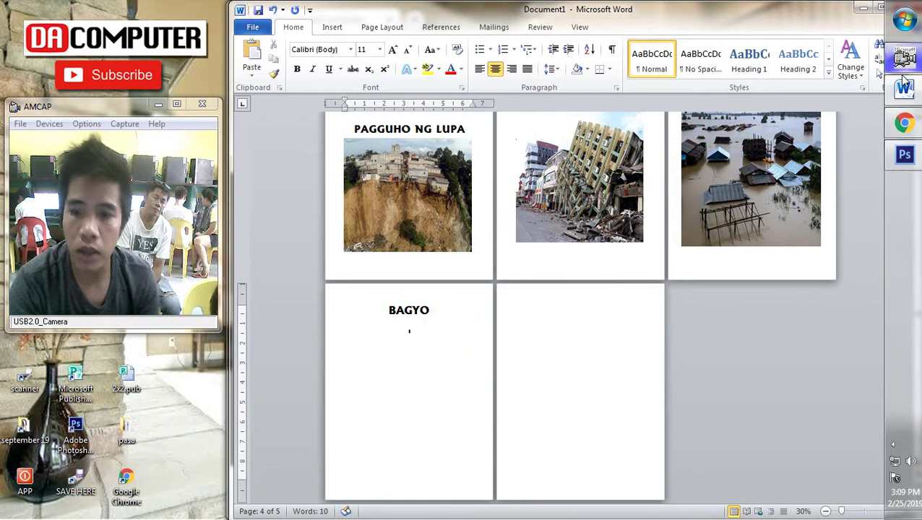
# Switch to Chrome and search Google Images for "BAGYO"
pyautogui.click(903, 120)
pyautogui.scroll(5, 506, 253)
pyautogui.click(448, 92)
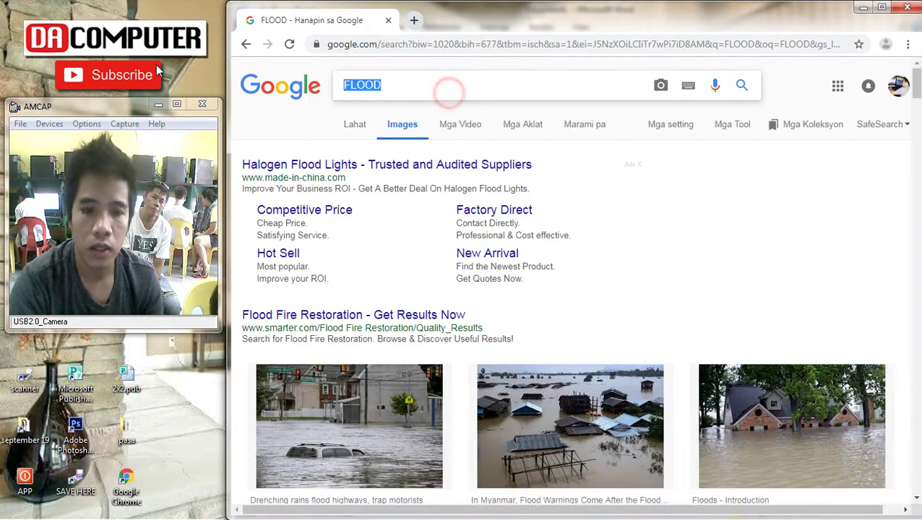
pyautogui.write('BAGYO')
pyautogui.press('Return')
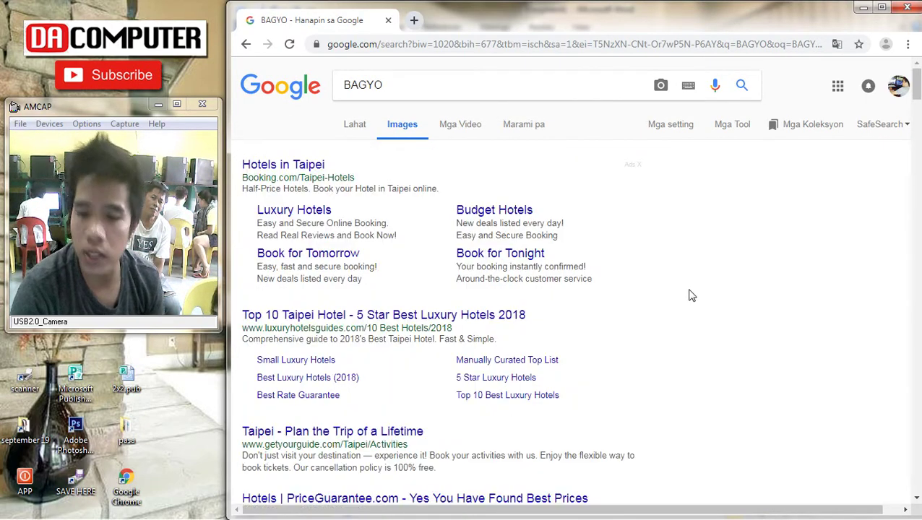
# Try an image search for "TYPOON" and preview the "Philippines Typhoon causes major damage" picture from its results
pyautogui.scroll(-5, 563, 317)
pyautogui.scroll(5, 563, 318)
pyautogui.doubleClick(383, 83)
pyautogui.write('TYPOON')
pyautogui.press('Return')
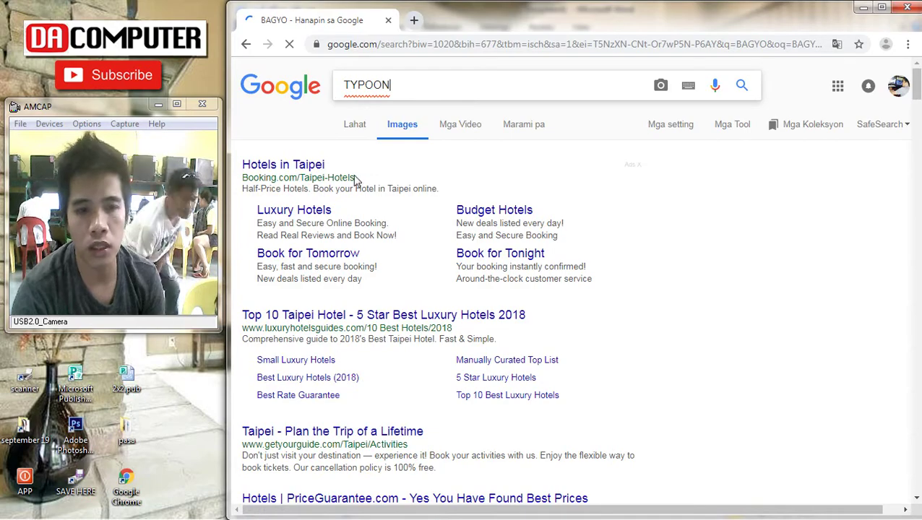
pyautogui.scroll(-3, 506, 238)
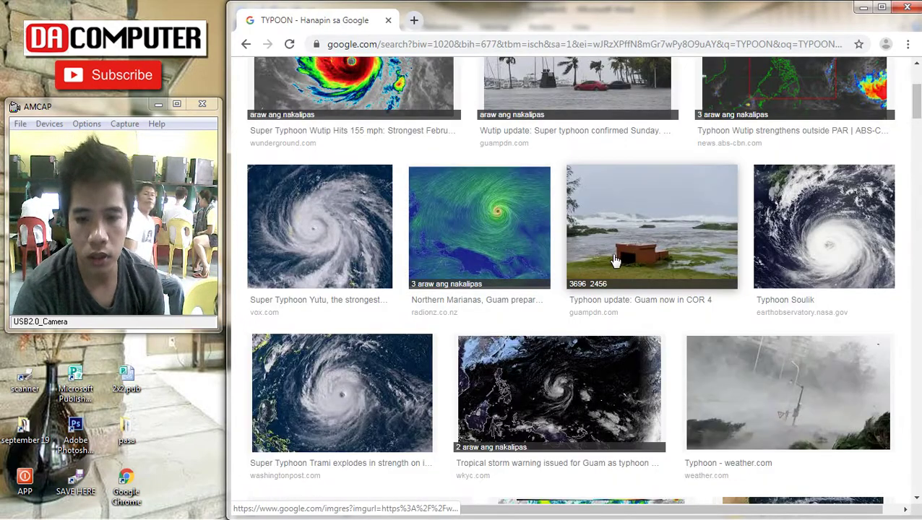
pyautogui.scroll(-12, 615, 260)
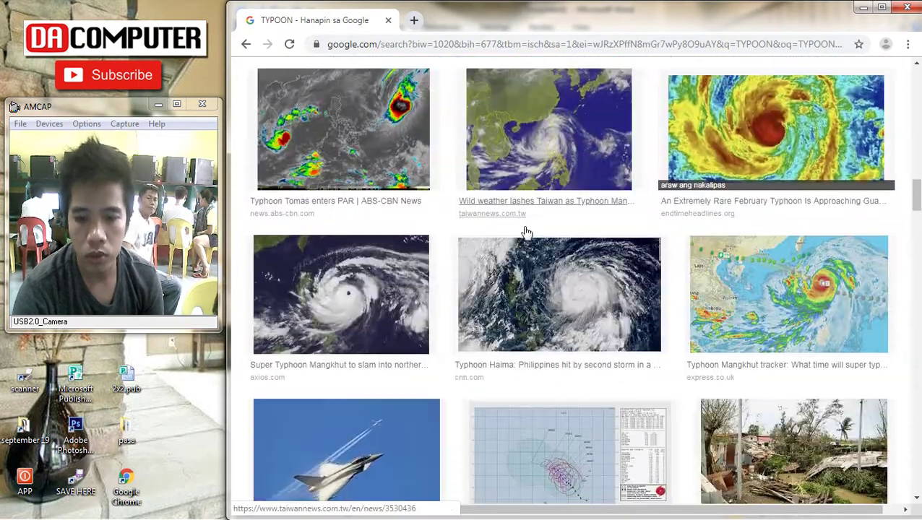
pyautogui.scroll(-5, 651, 261)
pyautogui.click(790, 182)
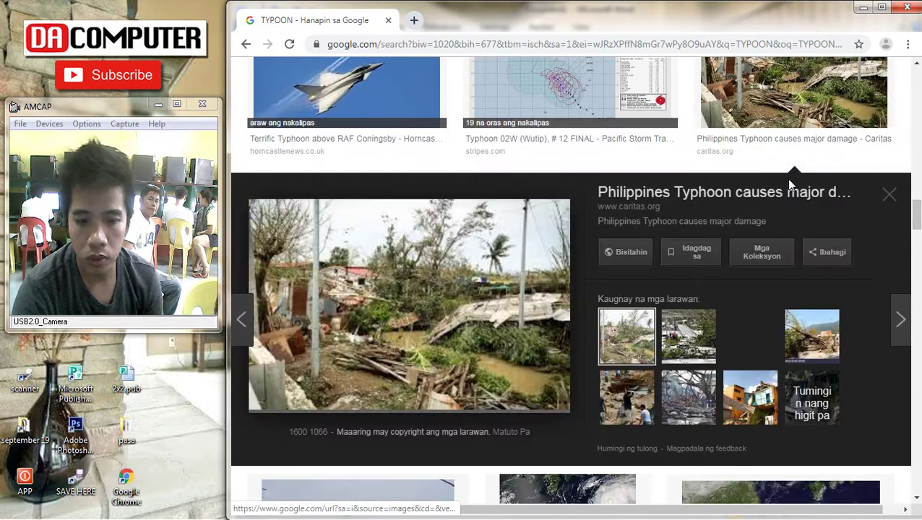
pyautogui.click(246, 44)
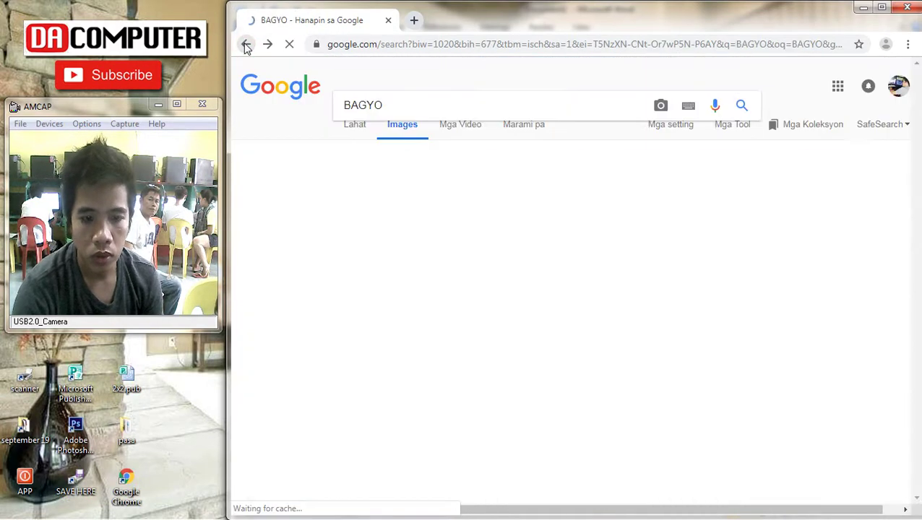
# Preview the stormy seaside village picture, and copy the RiteMED picture of windblown palms from the BAGYO results
pyautogui.click(315, 402)
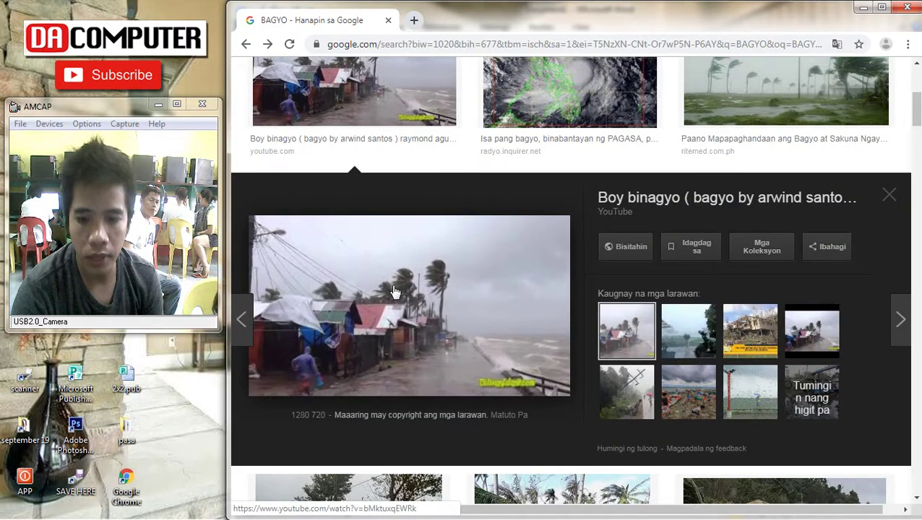
pyautogui.scroll(2, 591, 414)
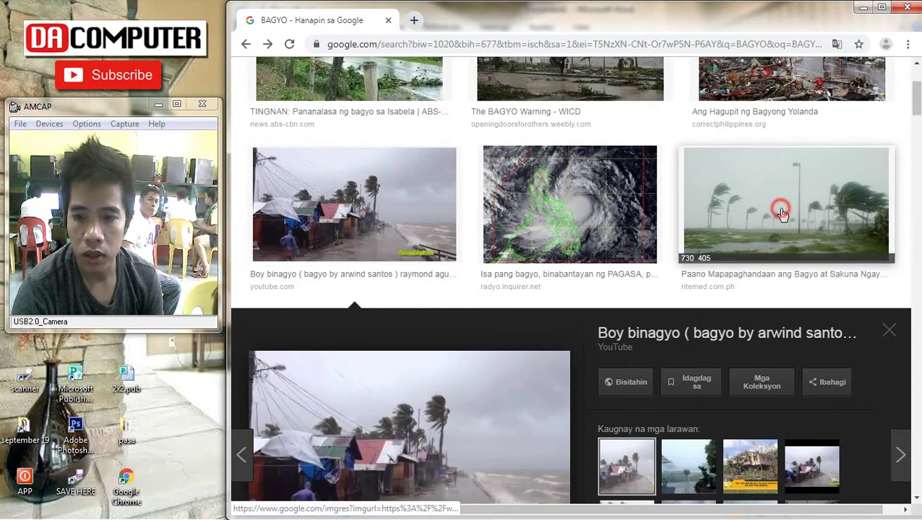
pyautogui.click(781, 211)
pyautogui.rightClick(374, 252)
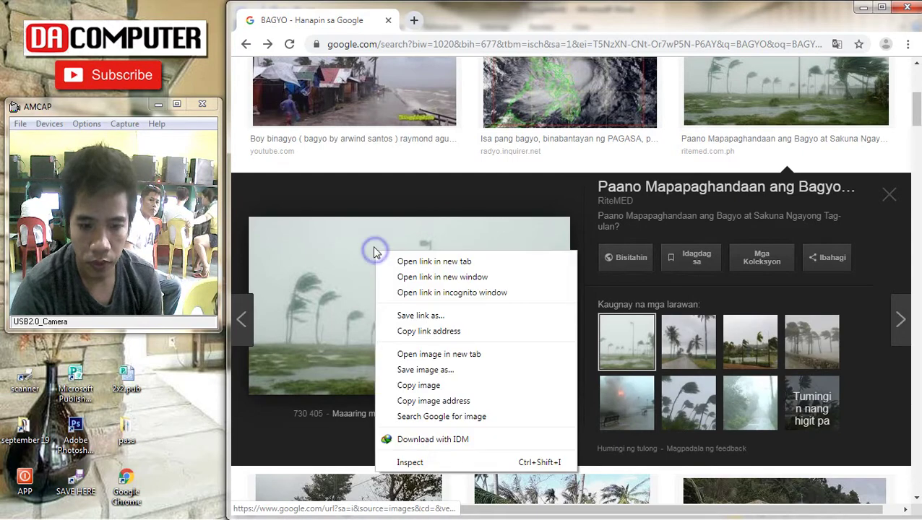
pyautogui.click(411, 385)
# Open the "Ang Hagupit ng Bagyong Yolanda" picture from the BAGYO results and try to copy it
pyautogui.scroll(3, 652, 346)
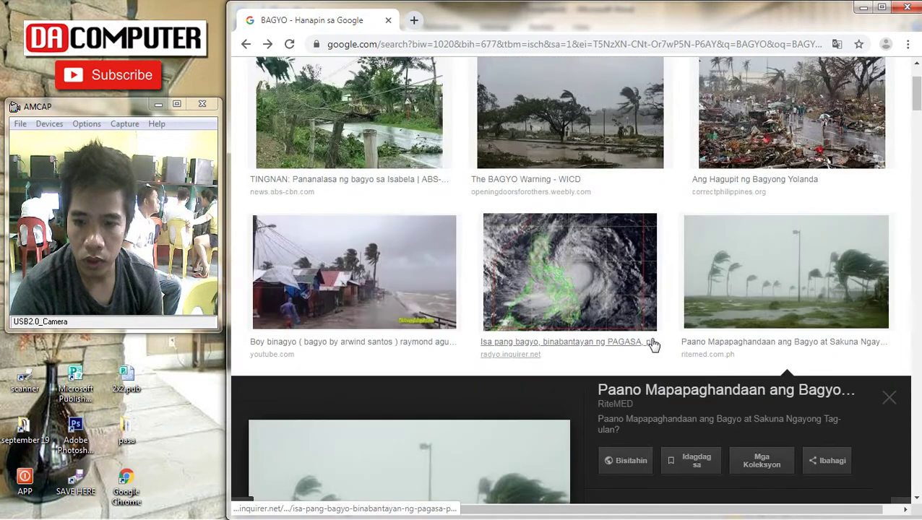
pyautogui.click(752, 99)
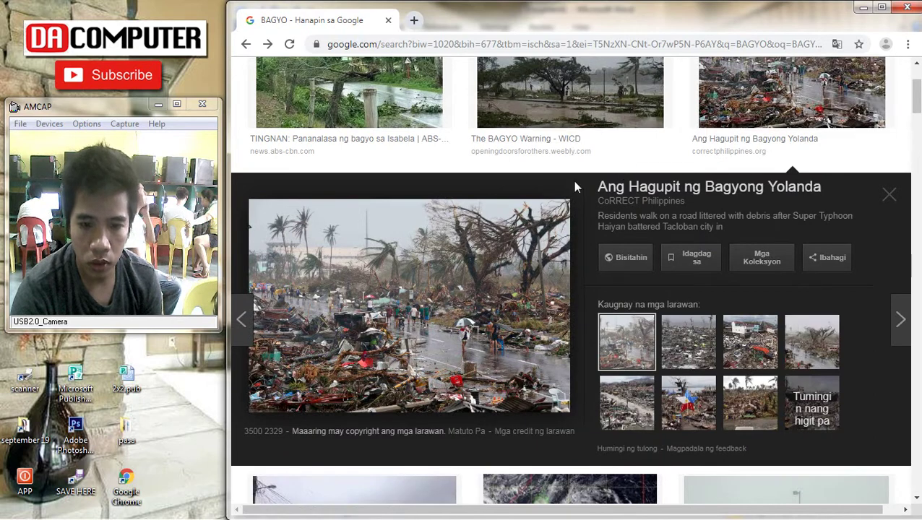
pyautogui.rightClick(351, 246)
pyautogui.click(401, 384)
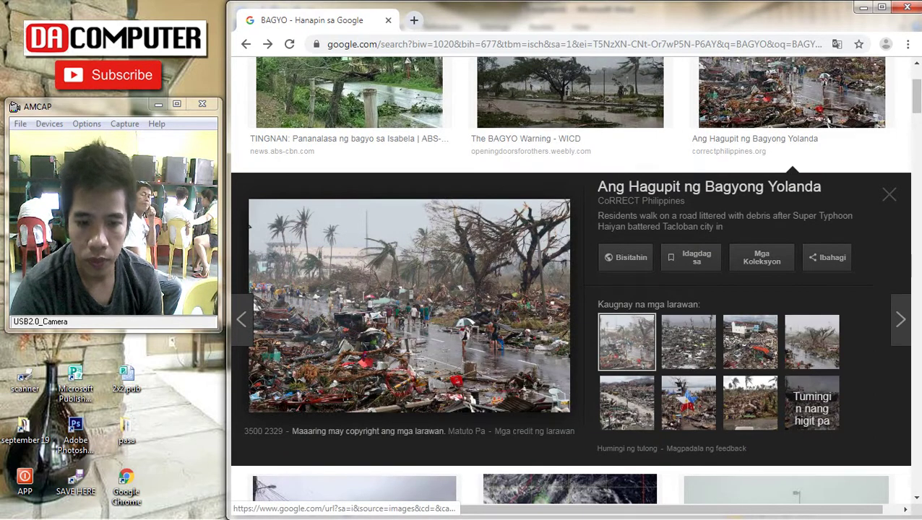
# Switch to Word and place the cursor below the "BAGYO" heading on the fourth page
pyautogui.click(904, 154)
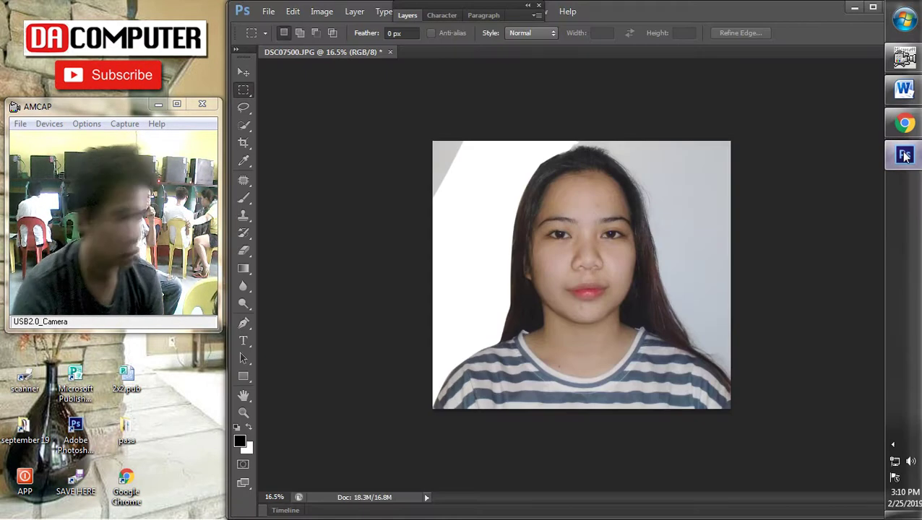
pyautogui.click(904, 90)
pyautogui.click(370, 397)
pyautogui.click(405, 345)
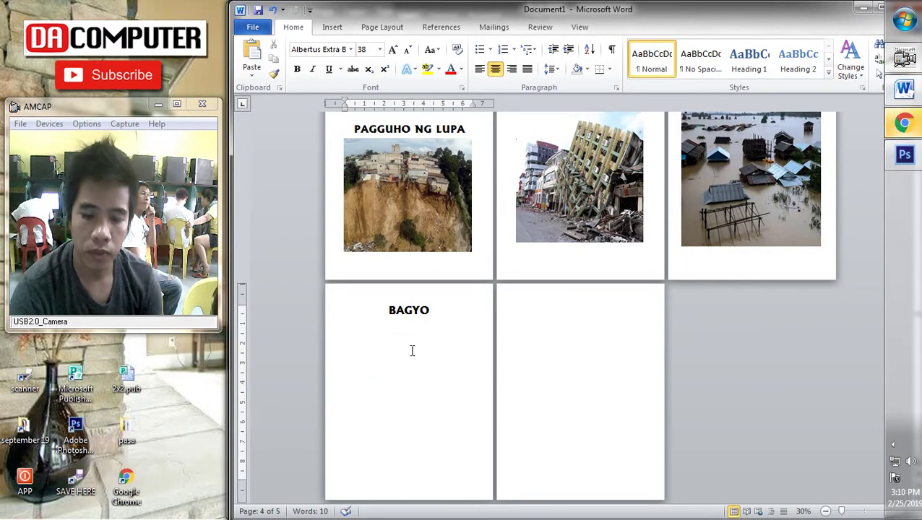
# Return to Chrome, cancel the open Save As dialog and copy the "Ang Hagupit ng Bagyong Yolanda" picture
pyautogui.click(903, 123)
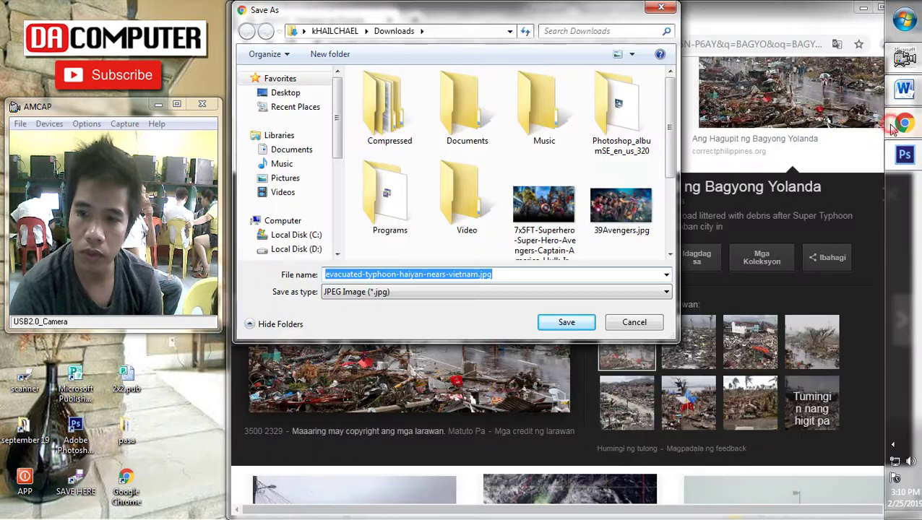
pyautogui.press('Escape')
pyautogui.rightClick(424, 307)
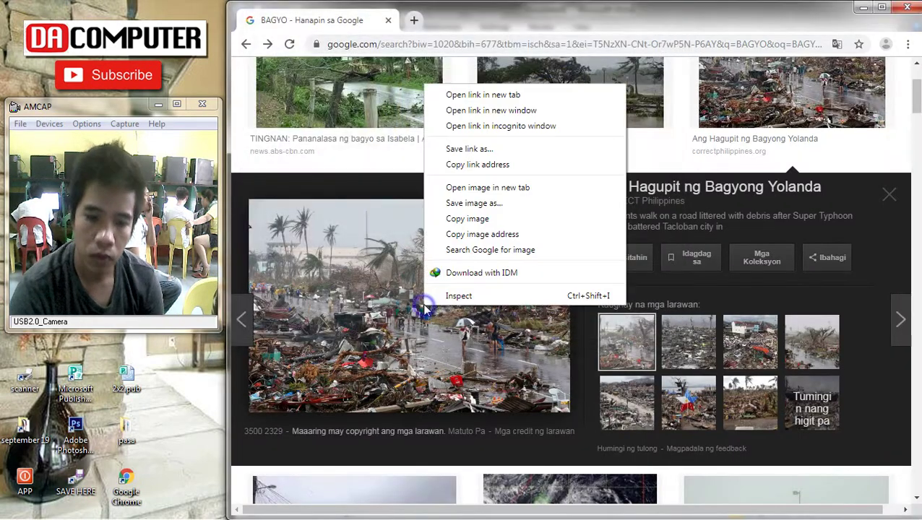
pyautogui.click(467, 218)
pyautogui.moveTo(908, 133)
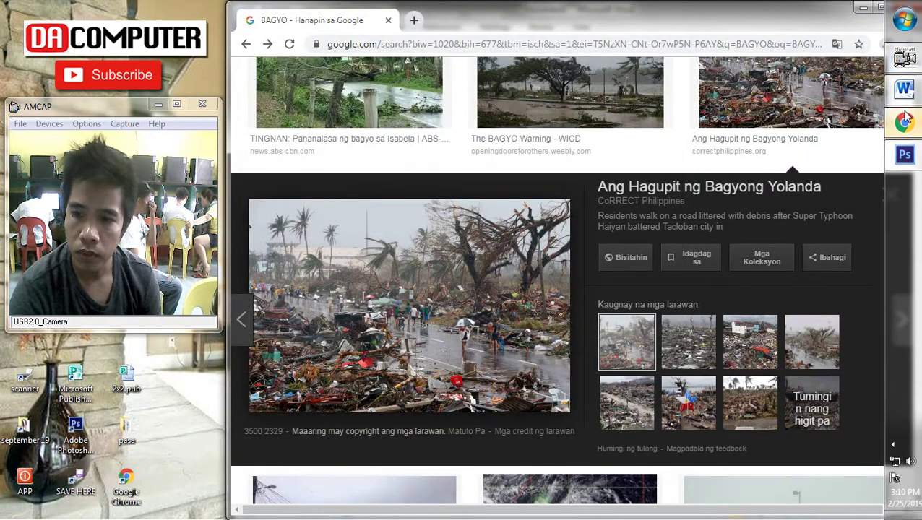
# Switch to Word and paste the copied typhoon picture below the "BAGYO" heading on the fourth page
pyautogui.click(904, 89)
pyautogui.click(415, 323)
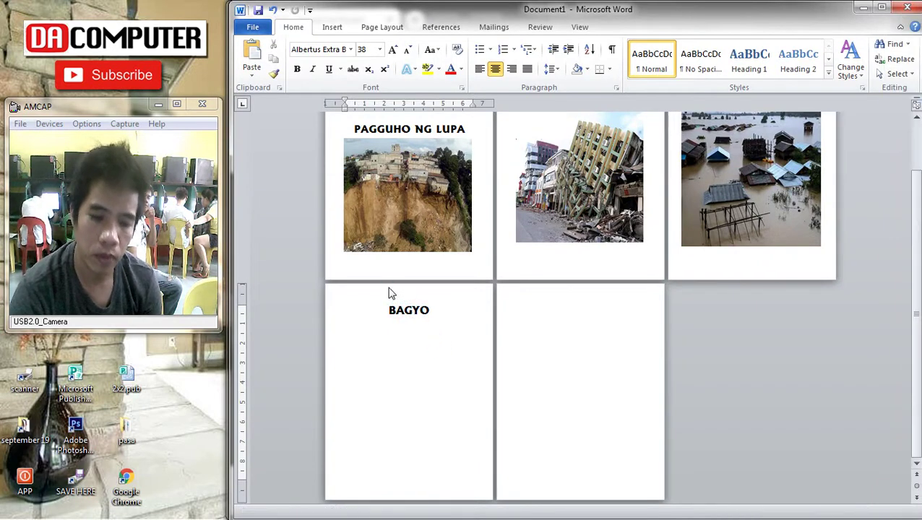
pyautogui.hotkey('ctrl', 'v')
# Make the typhoon picture float through its text wrapping, and enlarge it to about 7.52" high by 7" wide under the heading
pyautogui.click(403, 341)
pyautogui.click(626, 27)
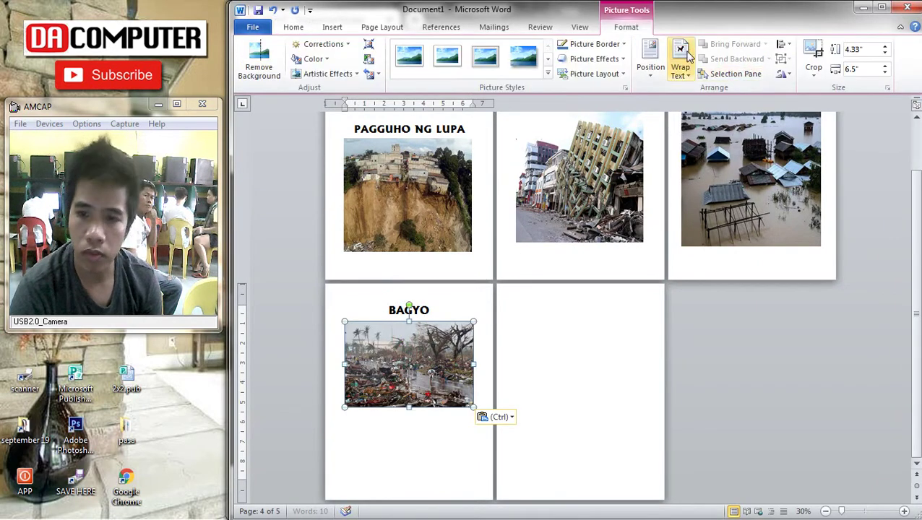
pyautogui.click(682, 64)
pyautogui.click(711, 189)
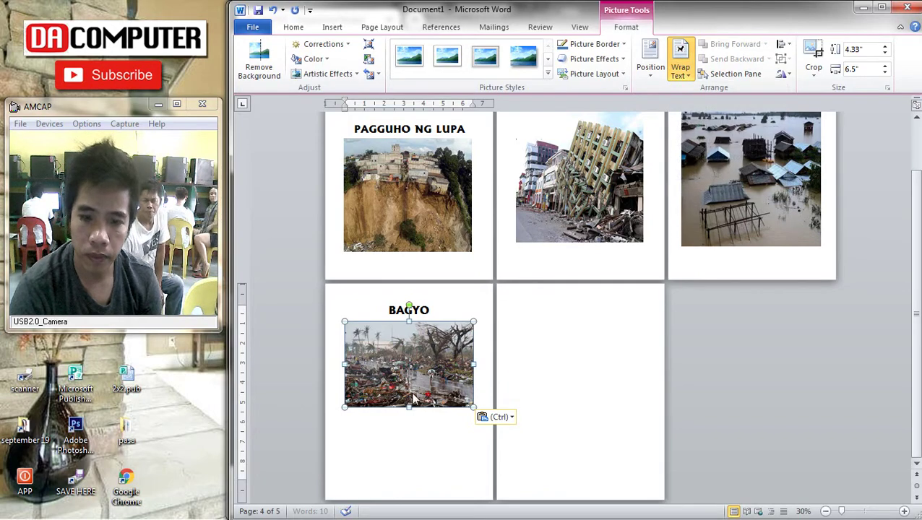
pyautogui.moveTo(409, 407); pyautogui.dragTo(408, 459)
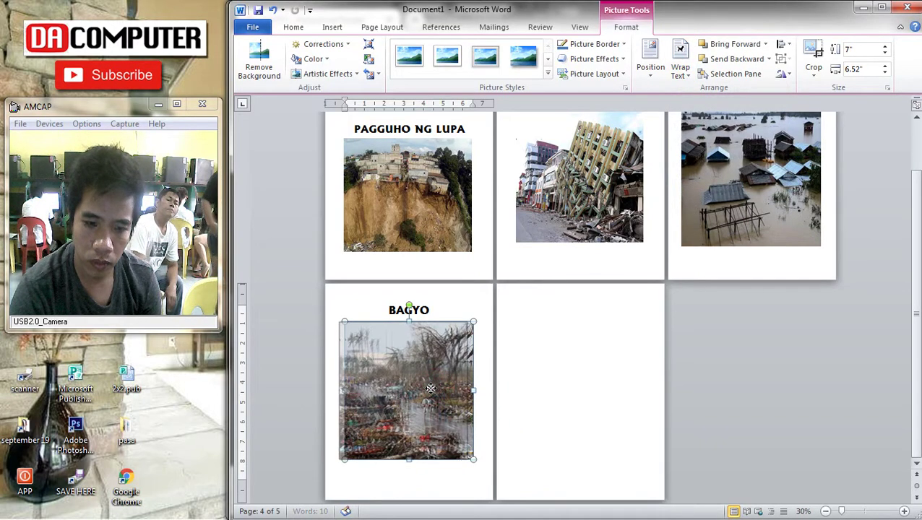
pyautogui.moveTo(471, 460); pyautogui.dragTo(483, 473)
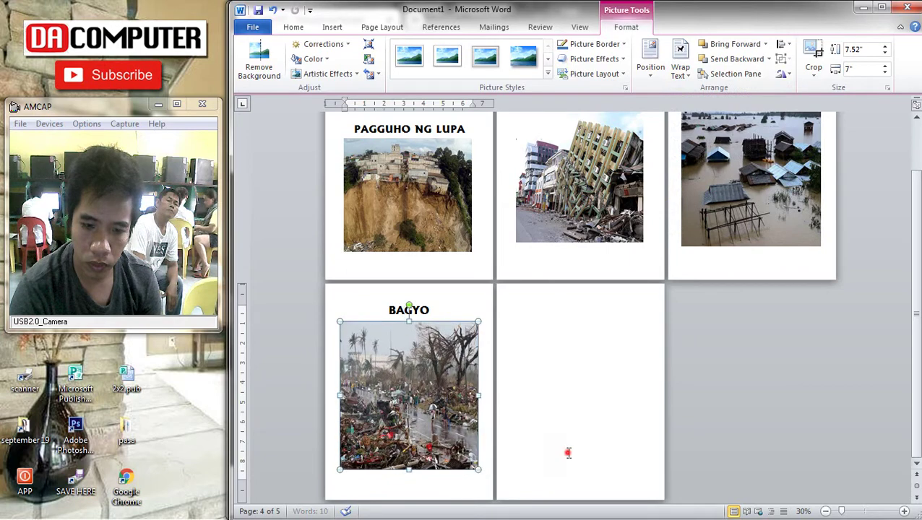
# Duplicate the "BAGYO" heading and its picture onto the blank fifth page
pyautogui.click(568, 449)
pyautogui.moveTo(385, 303); pyautogui.dragTo(497, 449)
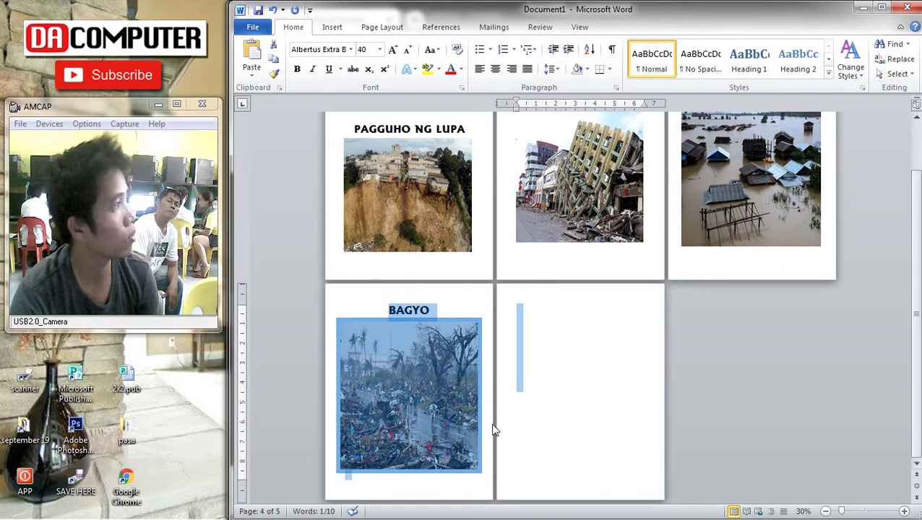
pyautogui.hotkey('ctrl', 'c')
pyautogui.click(549, 307)
pyautogui.hotkey('ctrl', 'v')
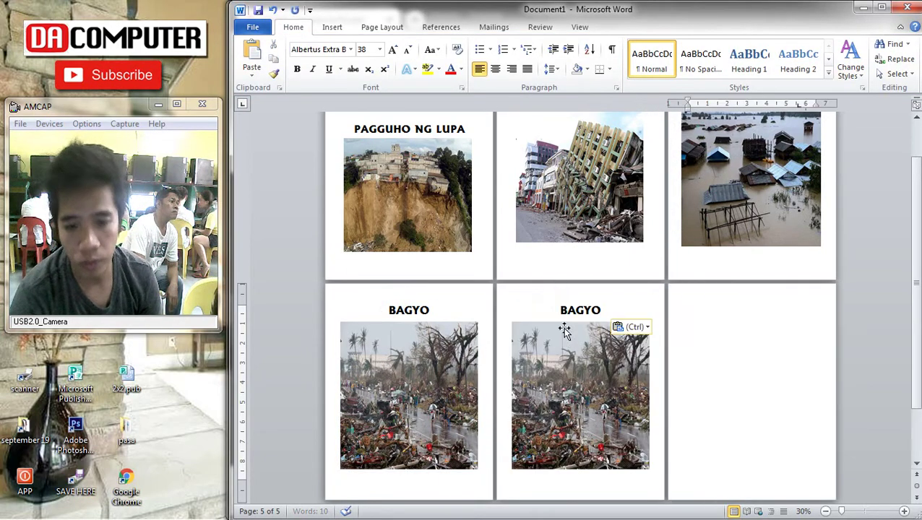
# Replace the duplicated heading on the fifth page with "TSUNAMI" and delete the typhoon picture beneath it
pyautogui.moveTo(595, 312); pyautogui.dragTo(563, 319)
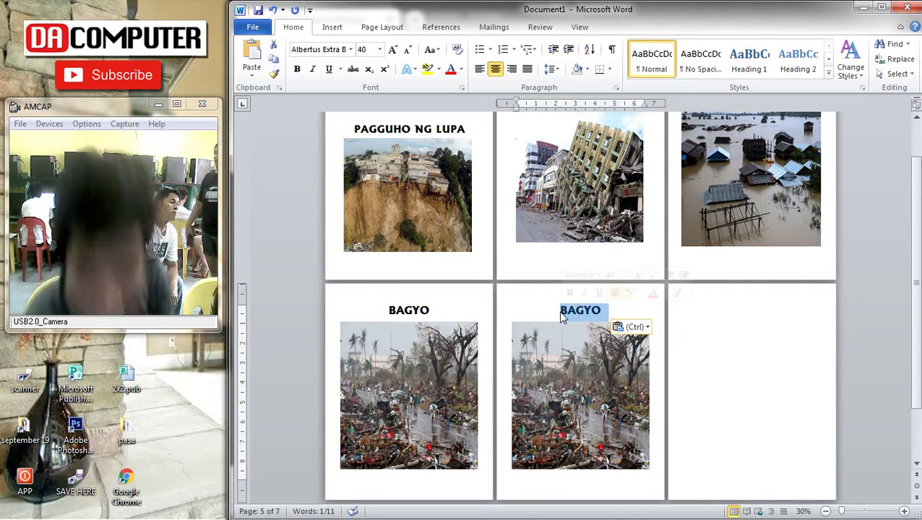
pyautogui.write('TSUNAMI')
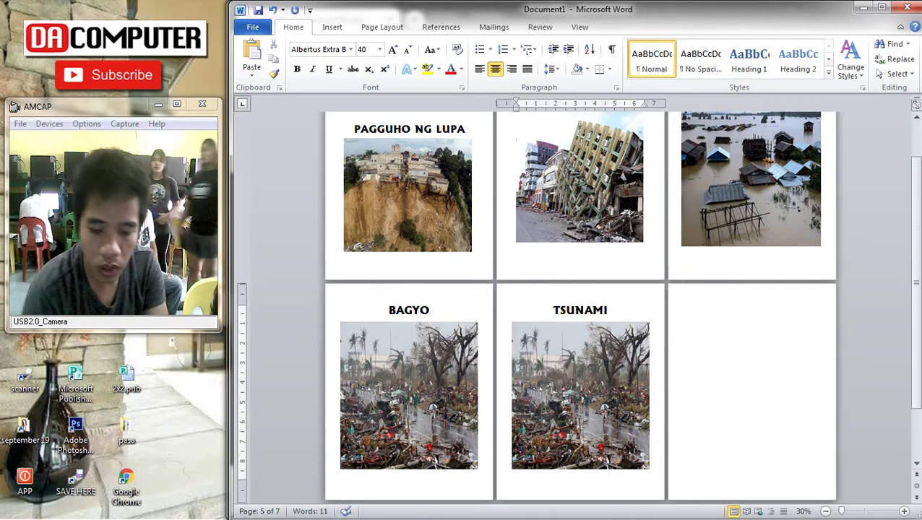
pyautogui.click(753, 325)
pyautogui.click(542, 368)
pyautogui.press('Delete')
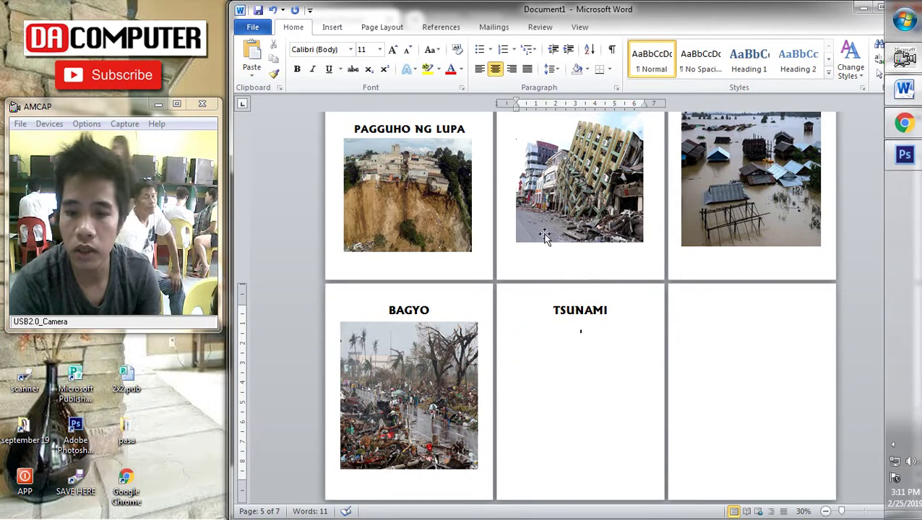
pyautogui.doubleClick(611, 311)
# Switch to Chrome and run a Google image search for "TSUNAMI"
pyautogui.click(904, 123)
pyautogui.scroll(5, 571, 289)
pyautogui.moveTo(439, 81); pyautogui.dragTo(275, 91)
pyautogui.write('TSUNAMI\\')
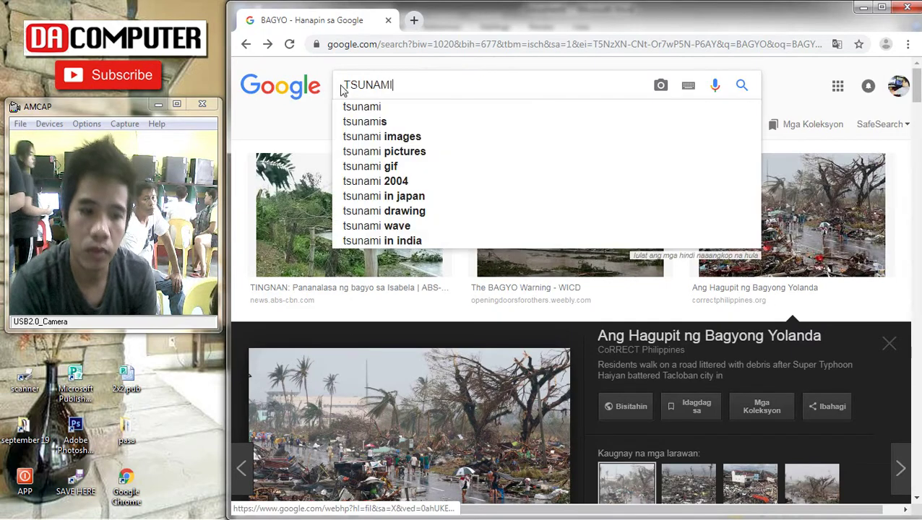
pyautogui.press('Return')
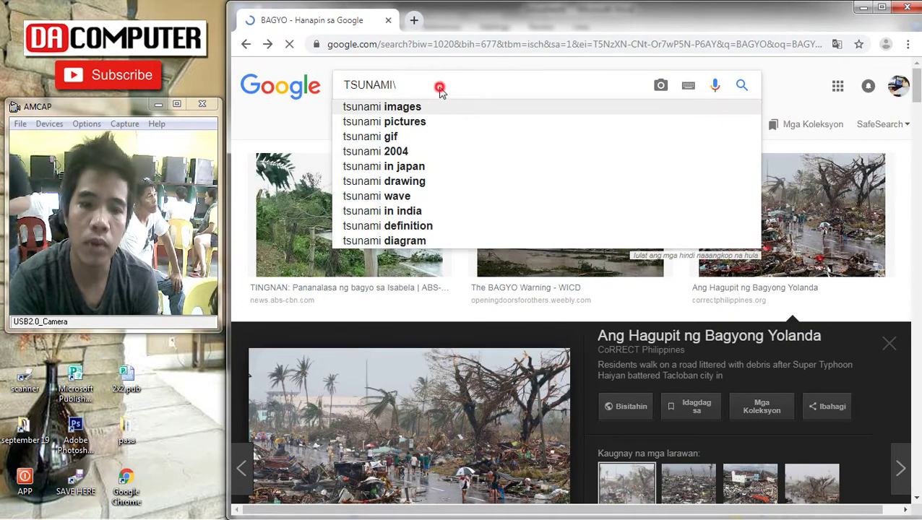
pyautogui.press('BackSpace')
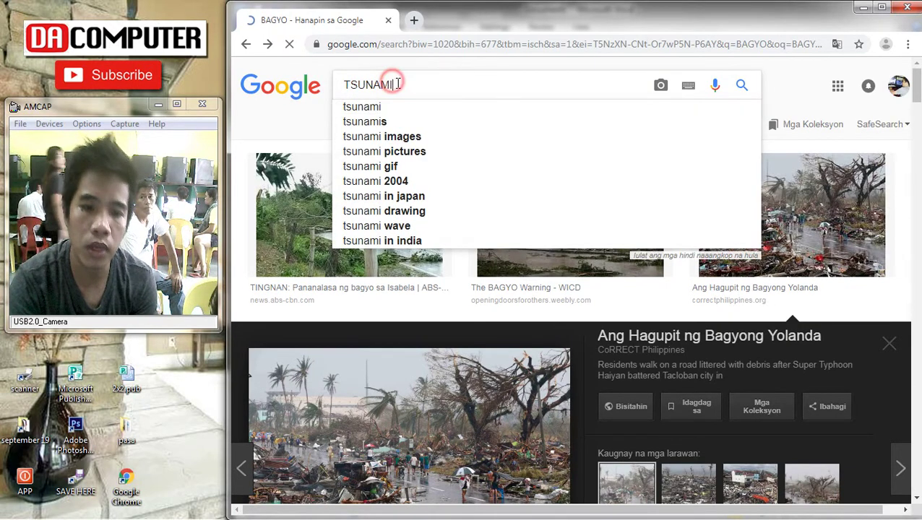
pyautogui.press('Return')
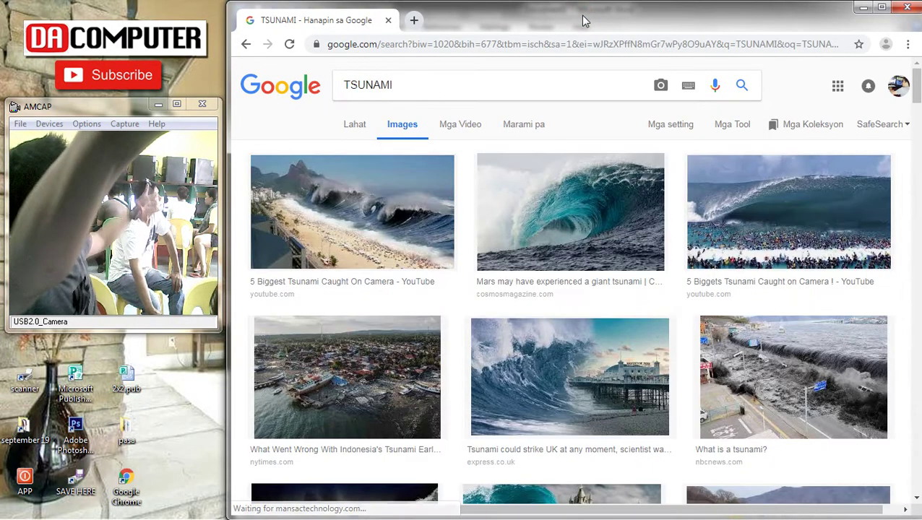
# Open the NBC News picture "What is a tsunami?" from the results and copy it
pyautogui.scroll(-9, 458, 383)
pyautogui.scroll(4, 455, 369)
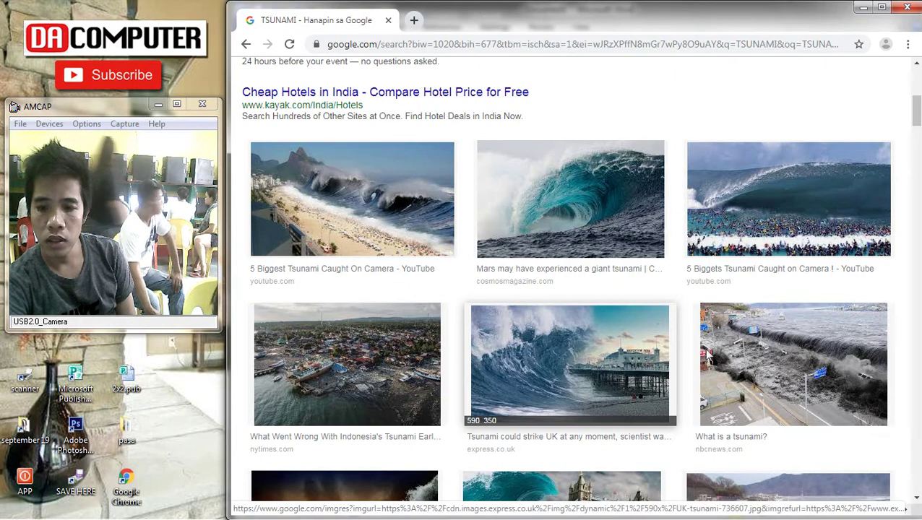
pyautogui.click(791, 354)
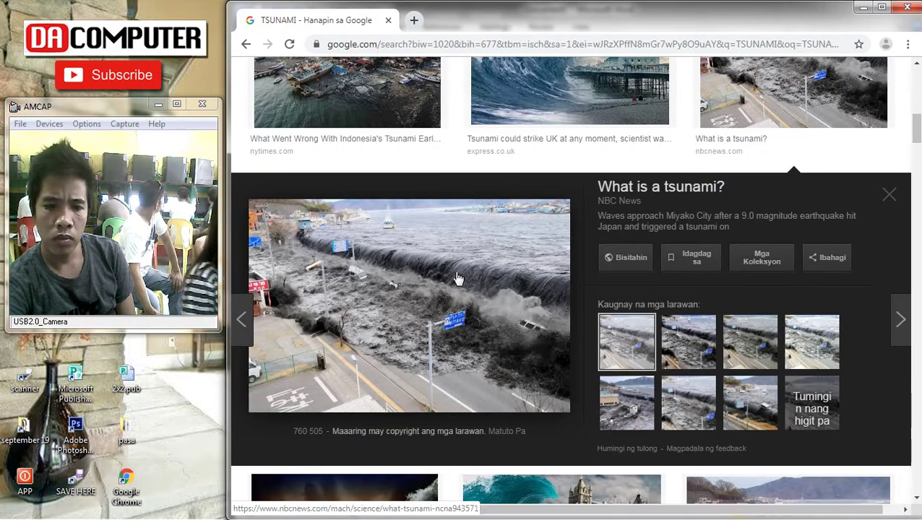
pyautogui.rightClick(386, 258)
pyautogui.click(437, 385)
pyautogui.moveTo(906, 176)
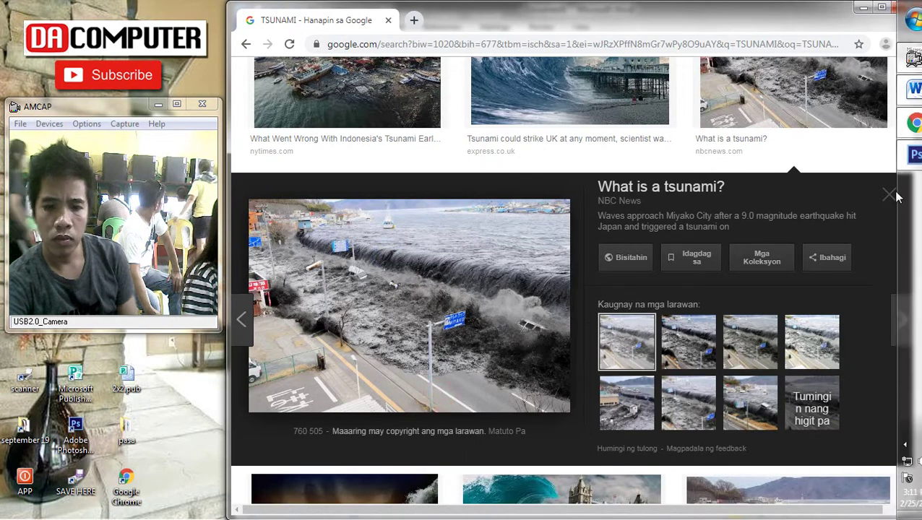
# Switch to Word and paste the copied tsunami picture below the "TSUNAMI" heading
pyautogui.click(904, 93)
pyautogui.click(588, 347)
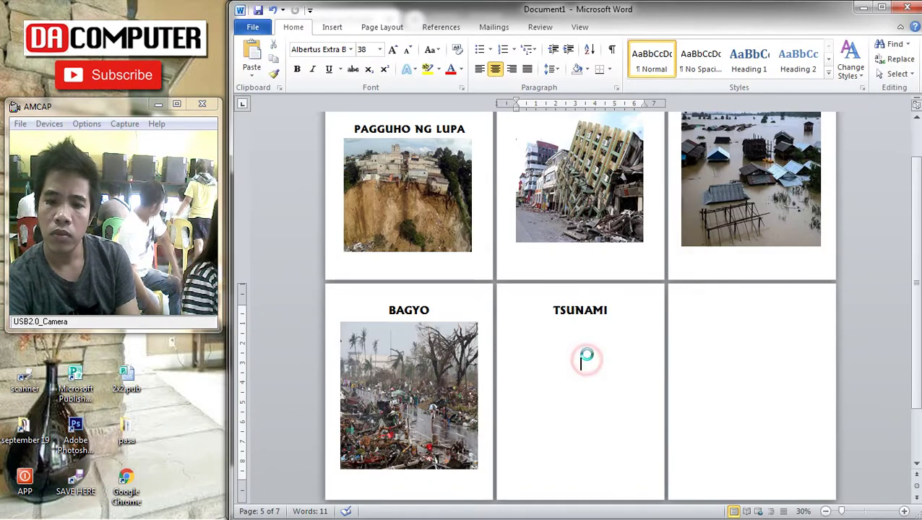
pyautogui.hotkey('ctrl', 'v')
# Make the tsunami picture float through its text wrapping, move it up under the heading, stretch it to about 7.28" high and widen it slightly
pyautogui.scroll(-1, 596, 340)
pyautogui.doubleClick(578, 331)
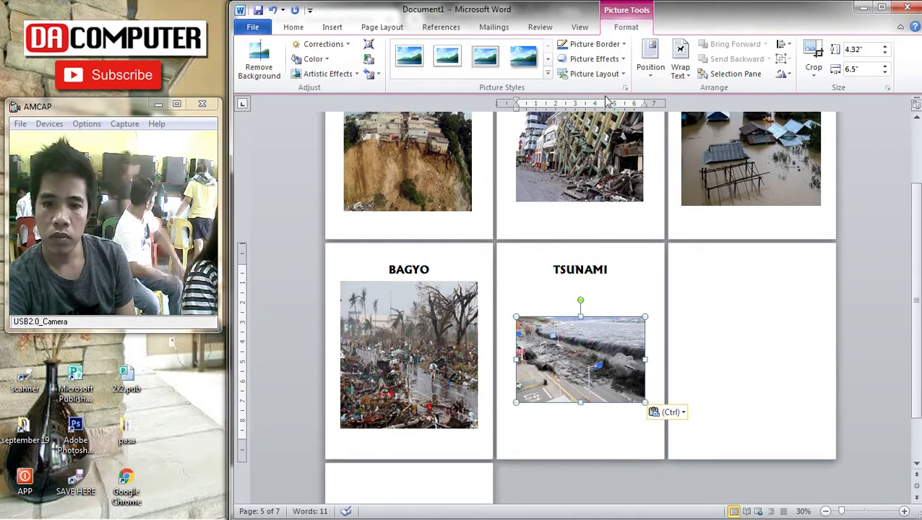
pyautogui.click(680, 68)
pyautogui.click(705, 191)
pyautogui.moveTo(575, 340); pyautogui.dragTo(572, 306)
pyautogui.moveTo(575, 370); pyautogui.dragTo(576, 426)
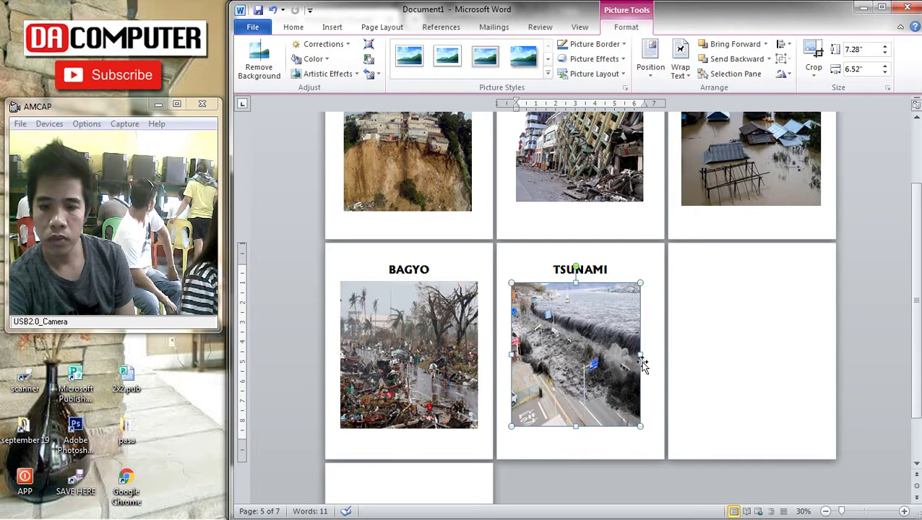
pyautogui.moveTo(641, 355); pyautogui.dragTo(648, 355)
pyautogui.click(699, 352)
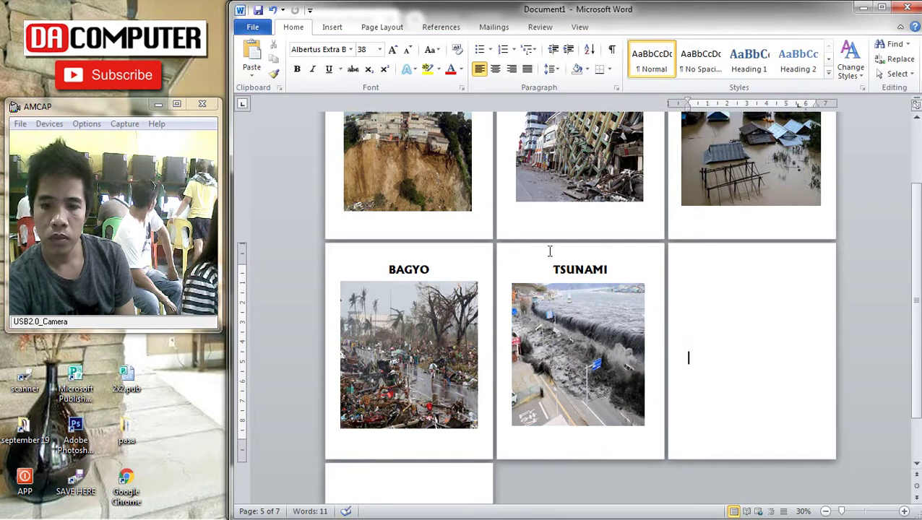
# Duplicate the "TSUNAMI" heading and its picture onto the blank sixth page
pyautogui.moveTo(550, 250); pyautogui.dragTo(721, 402)
pyautogui.hotkey('ctrl', 'c')
pyautogui.click(710, 253)
pyautogui.hotkey('ctrl', 'v')
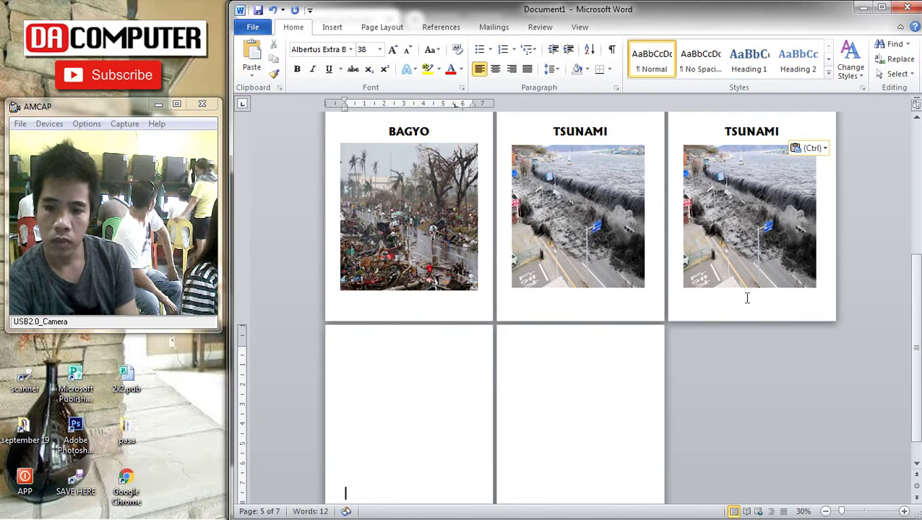
# Remove the empty pages that follow the sixth page
pyautogui.scroll(-1, 721, 320)
pyautogui.moveTo(399, 331); pyautogui.dragTo(752, 484)
pyautogui.press('BackSpace')
pyautogui.press('BackSpace')
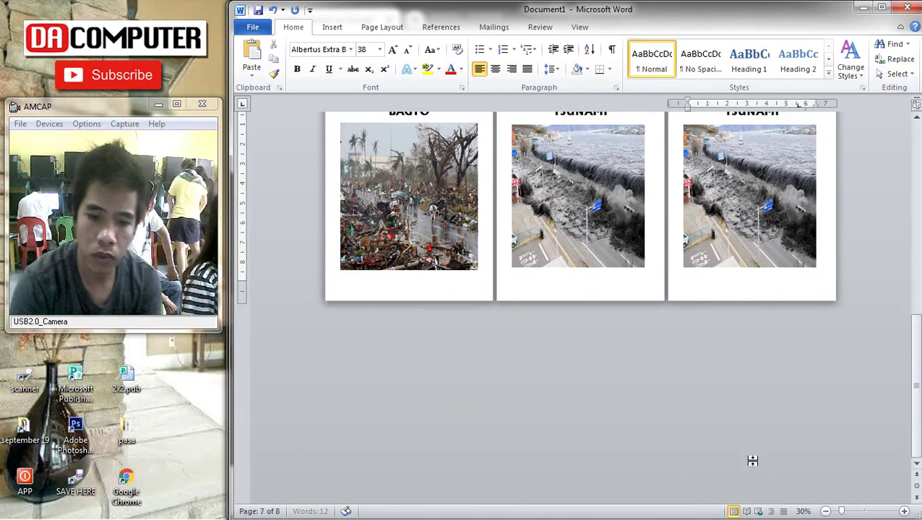
# Replace the sixth page's heading with "PAGPUTOK NG BULKAN" and reduce its font size to 36
pyautogui.scroll(2, 771, 310)
pyautogui.moveTo(781, 162); pyautogui.dragTo(722, 163)
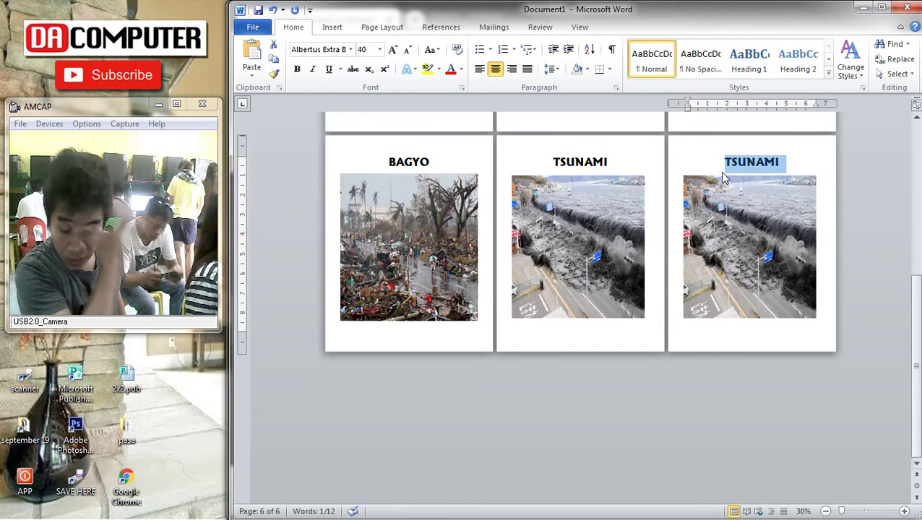
pyautogui.write('PAGP')
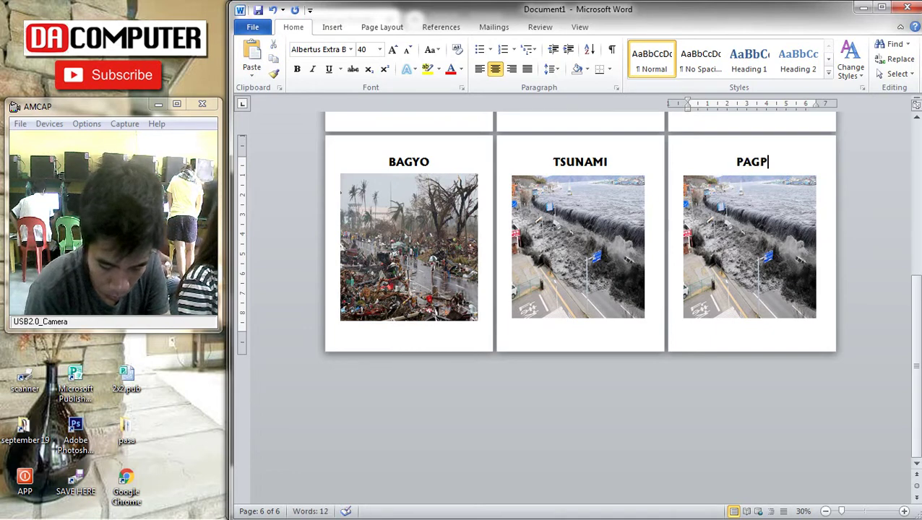
pyautogui.write('UTOK NG BUK')
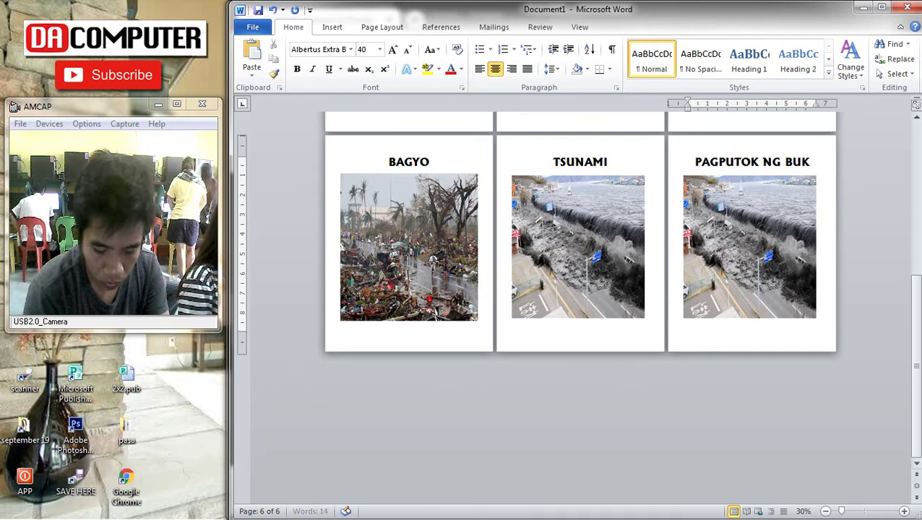
pyautogui.press('BackSpace')
pyautogui.write('LKAN')
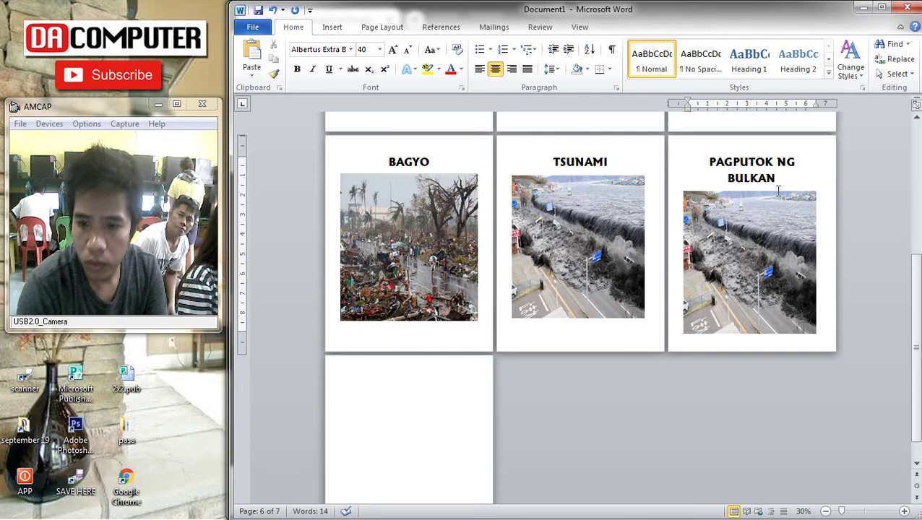
pyautogui.moveTo(779, 190); pyautogui.dragTo(695, 162)
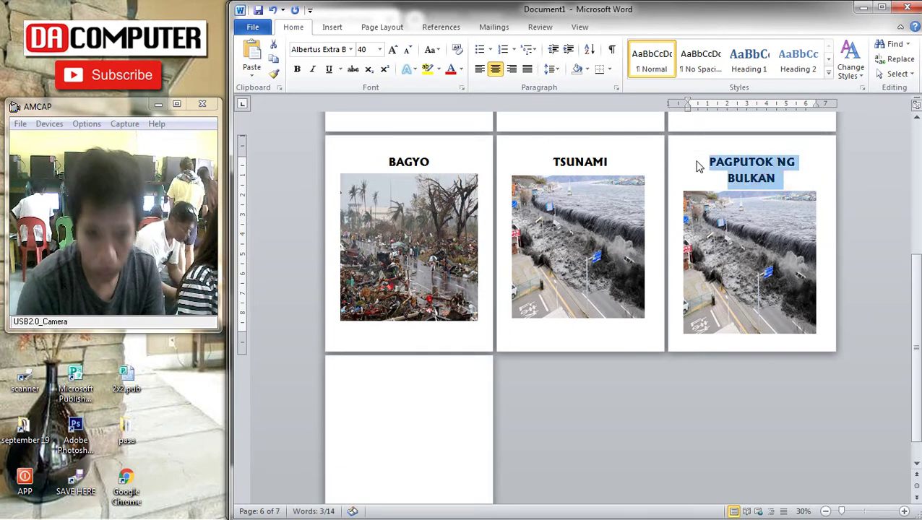
pyautogui.hotkey('ctrl', 'shift', ',')
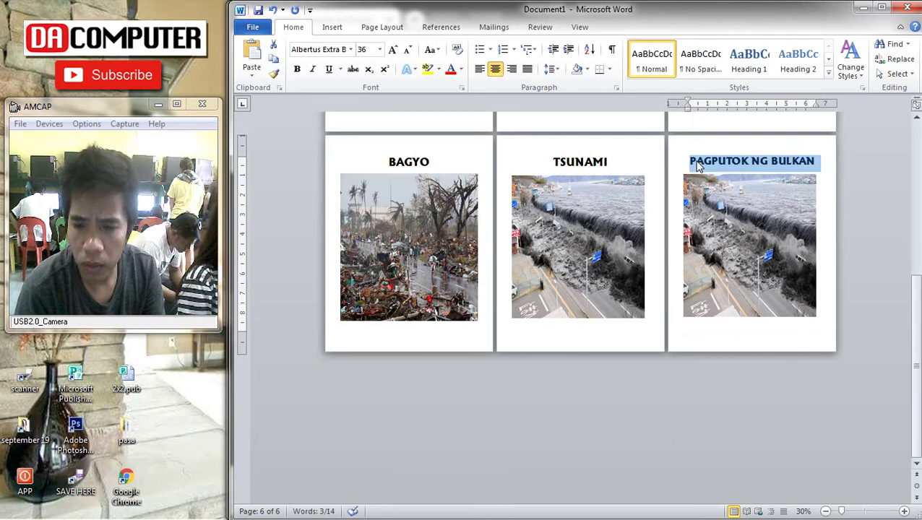
# Try respelling the sixth page's heading as "PAGPOTOK NG BULKAN", and restore the spelling "PAGPUTOK"
pyautogui.click(726, 160)
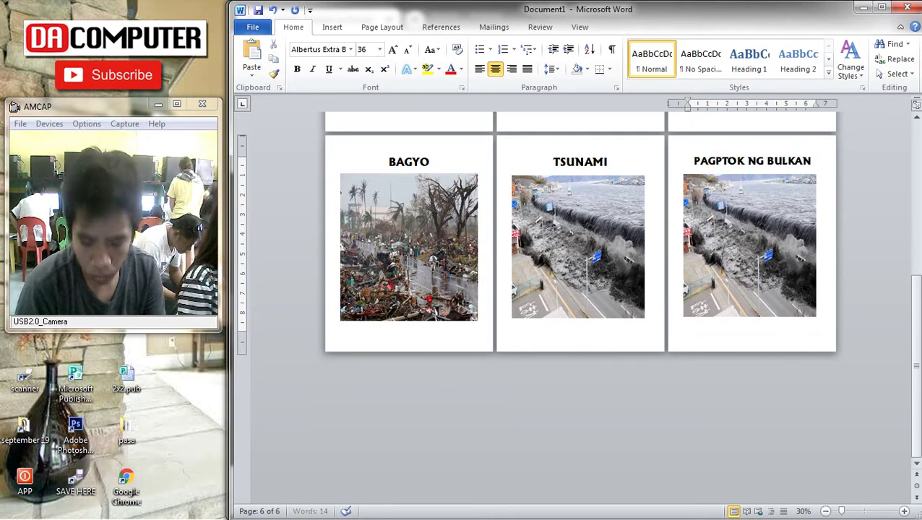
pyautogui.press('Delete')
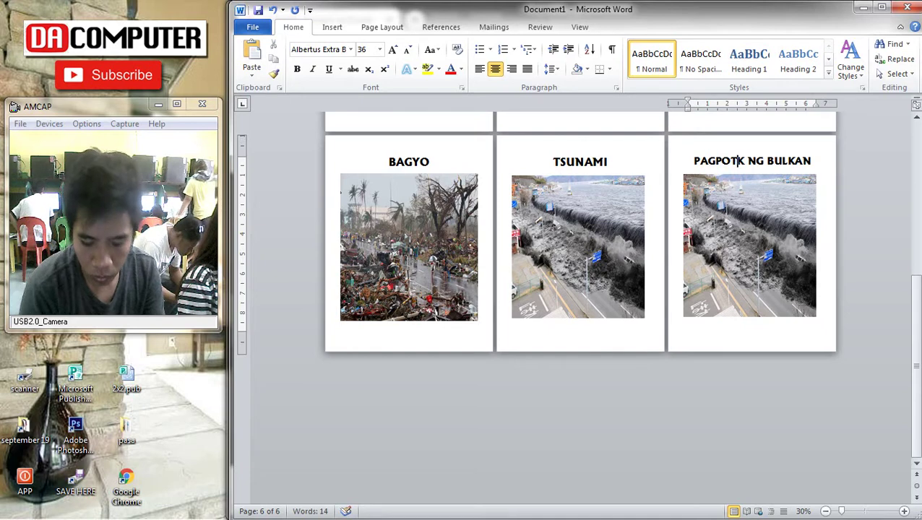
pyautogui.write('U')
pyautogui.press('BackSpace')
pyautogui.write('O')
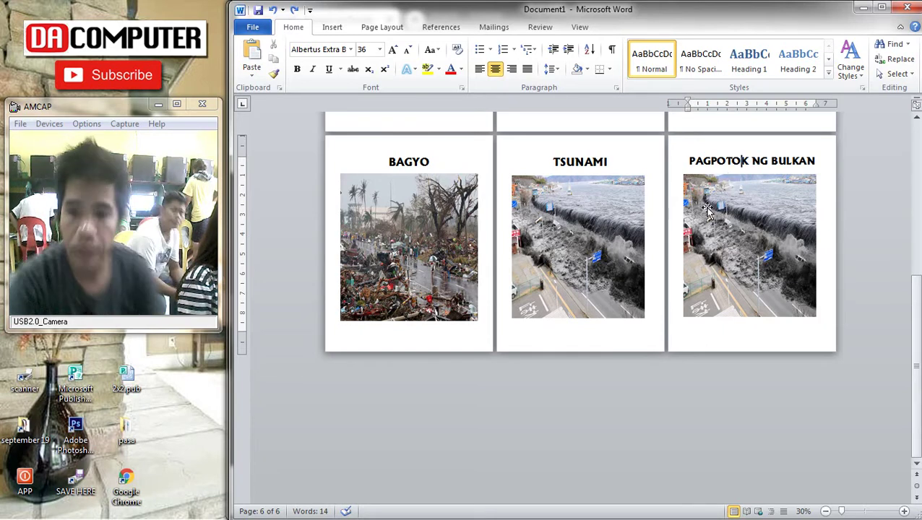
pyautogui.press('Left')
pyautogui.press('Left')
pyautogui.press('BackSpace')
pyautogui.write('U')
# Delete the duplicated tsunami picture from the "PAGPUTOK NG BULKAN" page
pyautogui.click(793, 373)
pyautogui.moveTo(899, 137)
pyautogui.click(783, 213)
pyautogui.press('Delete')
# Switch to Chrome and run a Google image search for "volcanic eruption"
pyautogui.click(904, 124)
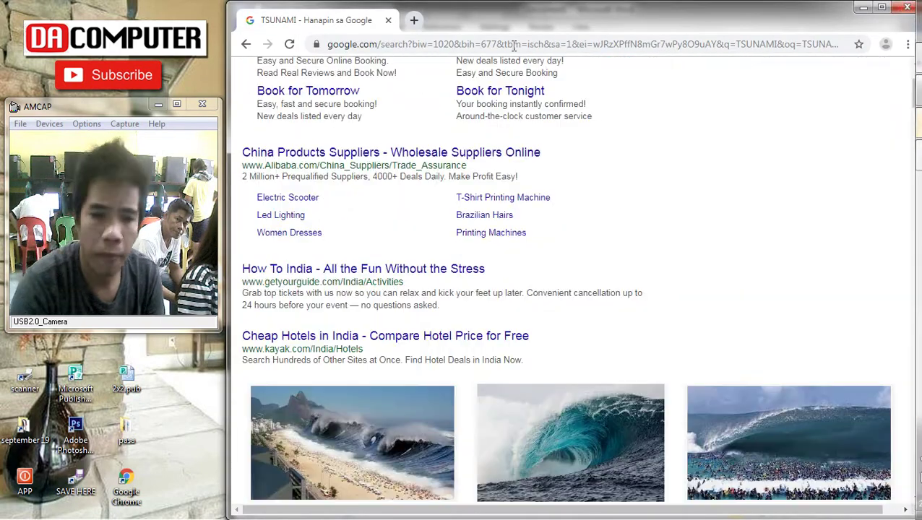
pyautogui.scroll(3, 506, 130)
pyautogui.moveTo(442, 85); pyautogui.dragTo(137, 110)
pyautogui.write('VOLCAN')
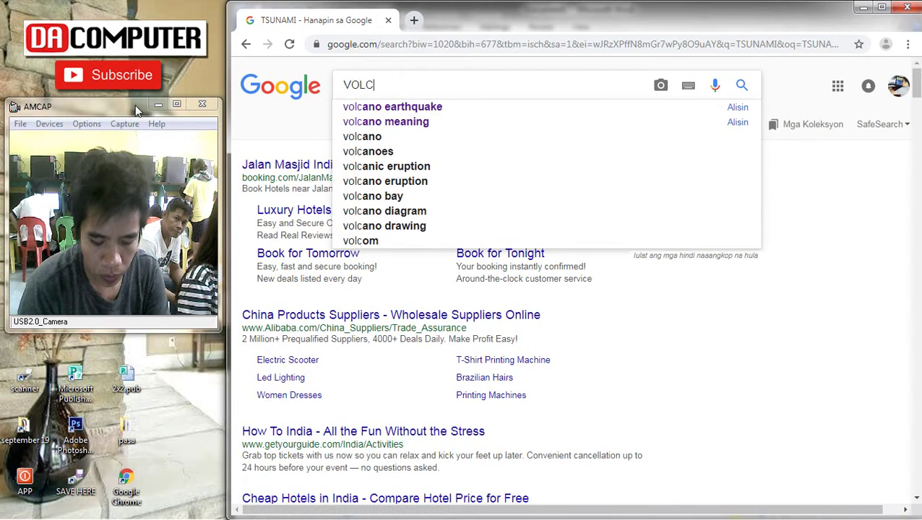
pyautogui.write('I')
pyautogui.click(416, 167)
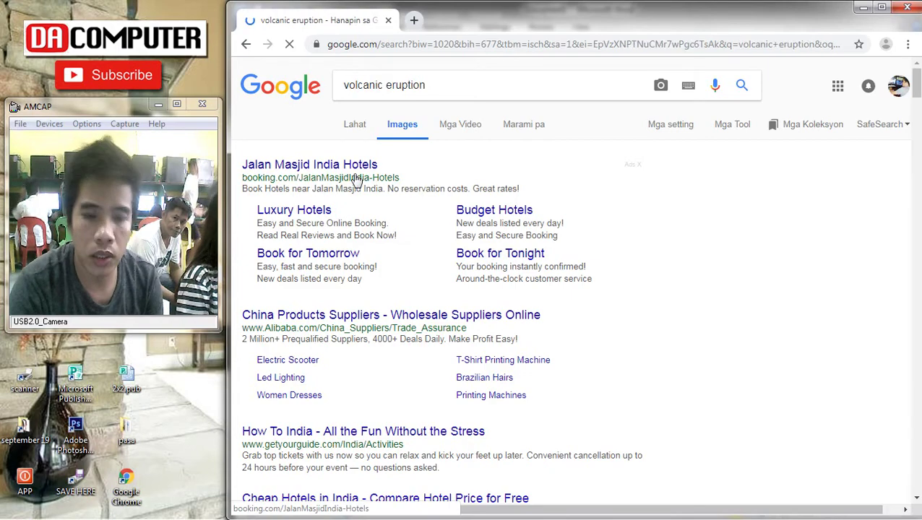
# Find the ABC News photo of the erupting Philippine volcano in the image results and copy its enlarged picture
pyautogui.scroll(-7, 494, 325)
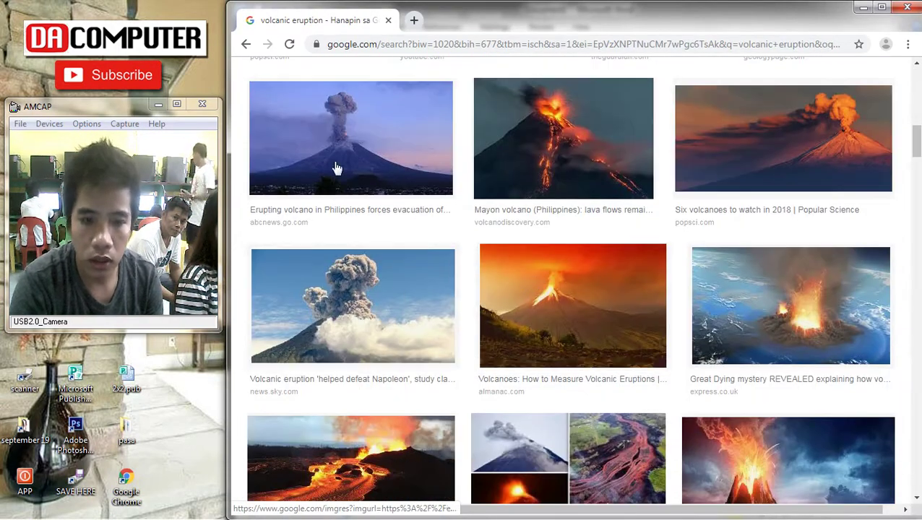
pyautogui.click(337, 167)
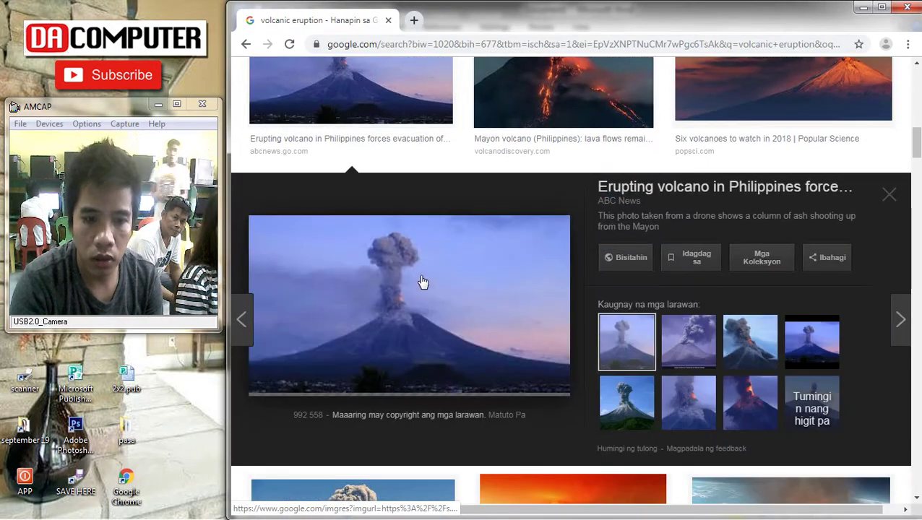
pyautogui.rightClick(388, 255)
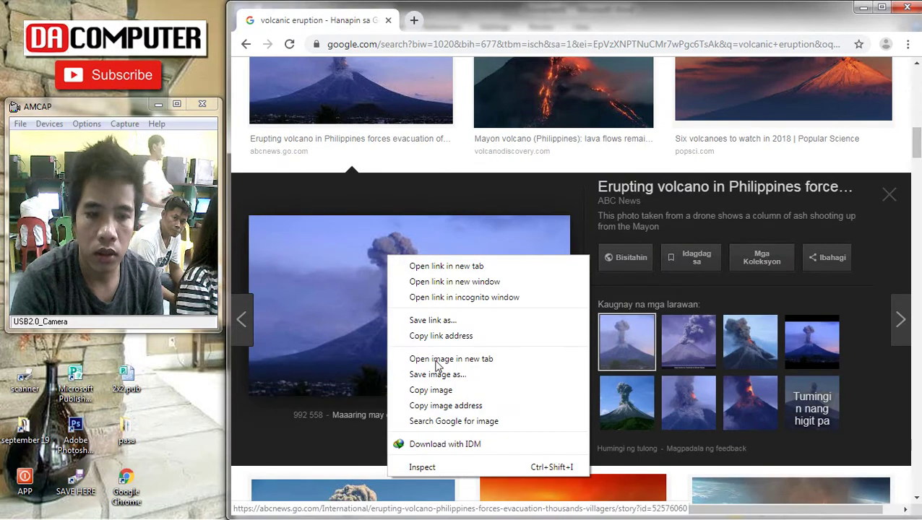
pyautogui.click(431, 390)
# Switch to Word and paste the copied volcano picture onto the "PAGPUTOK NG BULKAN" page
pyautogui.click(904, 154)
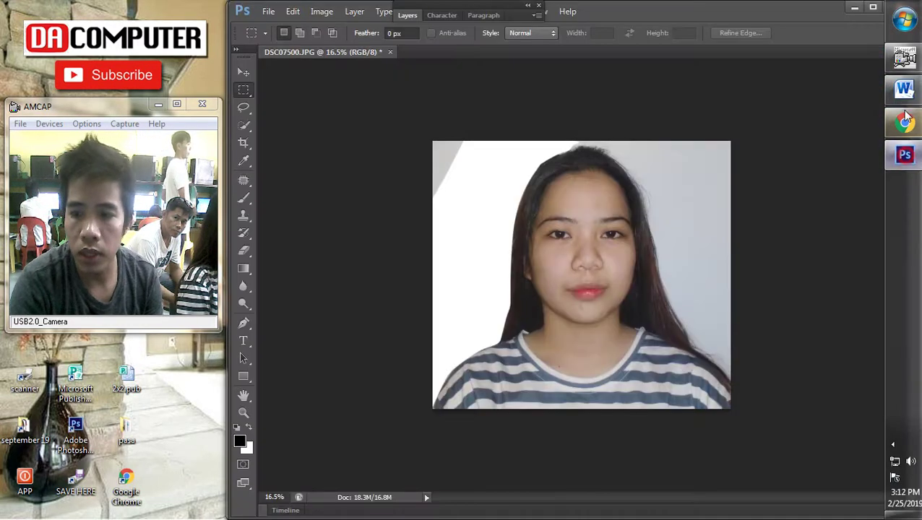
pyautogui.click(904, 88)
pyautogui.click(675, 226)
pyautogui.hotkey('ctrl', 'v')
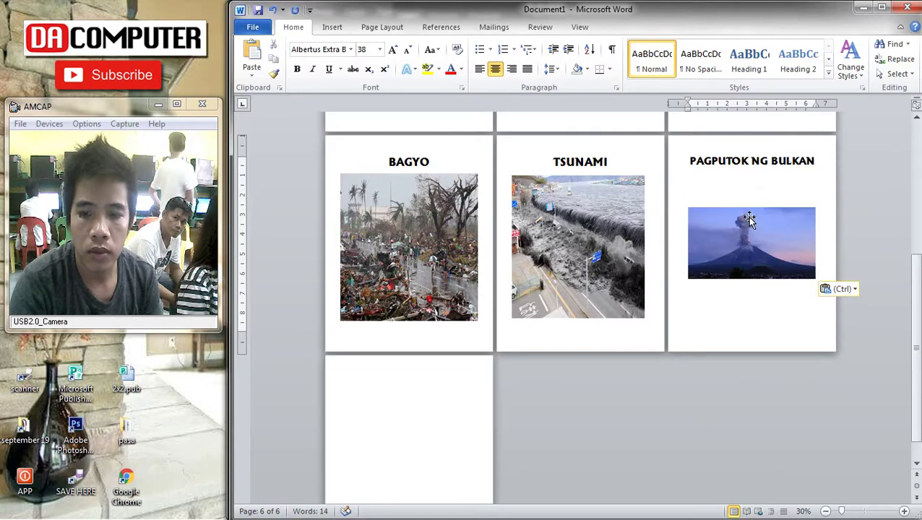
# Change the volcano picture's text wrapping so it moves freely, and fit it to the page by raising it under the heading and stretching it downward
pyautogui.click(753, 211)
pyautogui.click(680, 64)
pyautogui.click(723, 191)
pyautogui.moveTo(755, 232); pyautogui.dragTo(753, 199)
pyautogui.moveTo(752, 246); pyautogui.dragTo(753, 318)
# Stretch the tsunami picture's lower edge slightly downward on the "TSUNAMI" page
pyautogui.click(539, 282)
pyautogui.moveTo(577, 318); pyautogui.dragTo(578, 324)
pyautogui.click(716, 354)
pyautogui.scroll(5, 744, 325)
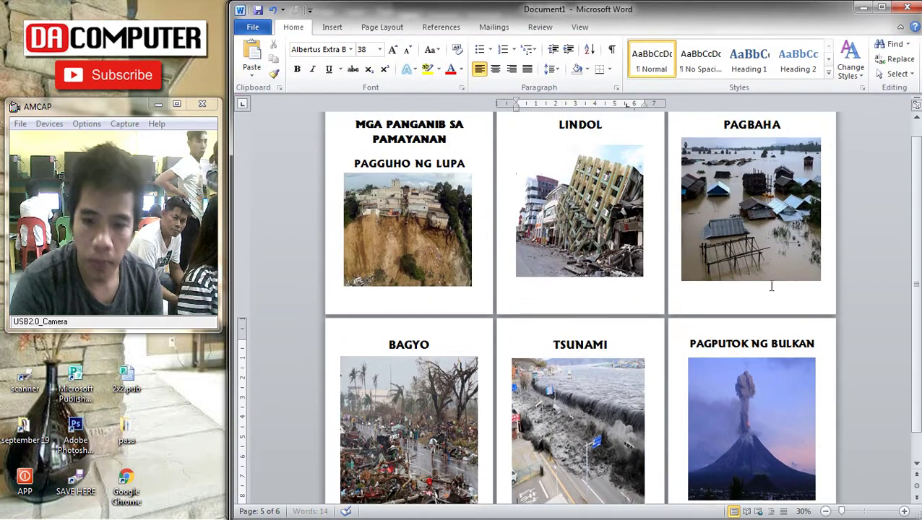
pyautogui.scroll(1, 772, 287)
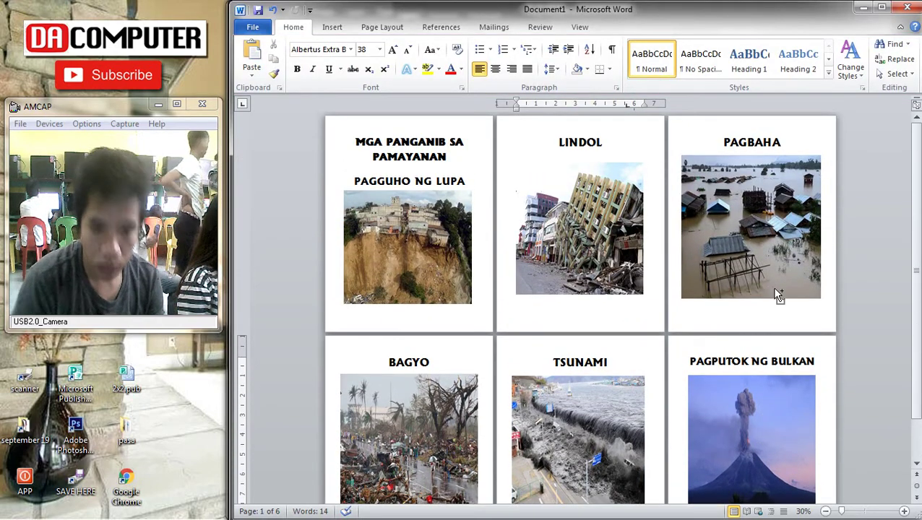
# Open the document's print settings and choose the EPSON L805 Series printer
pyautogui.hotkey('ctrl', 'p')
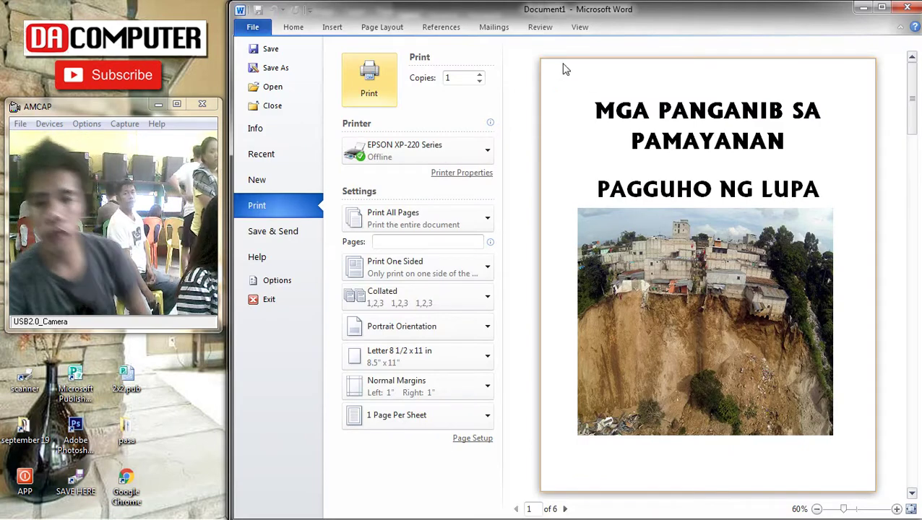
pyautogui.click(445, 157)
pyautogui.click(439, 204)
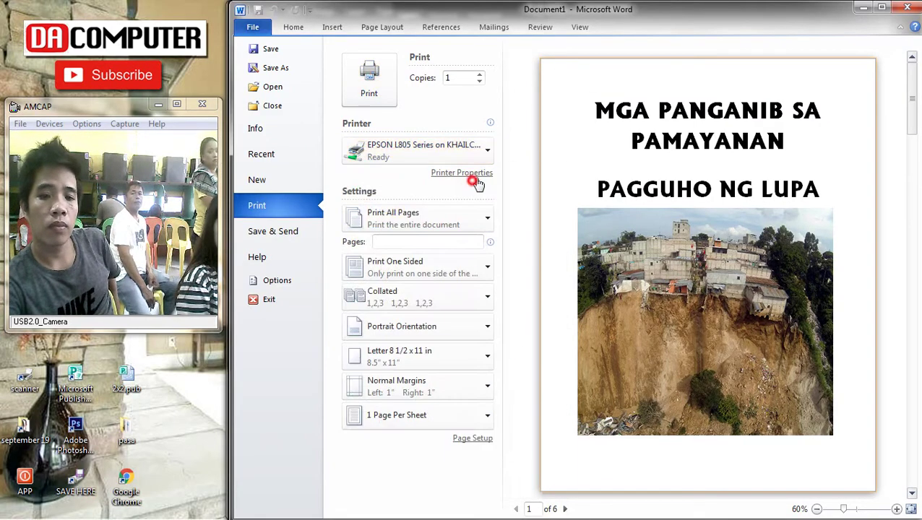
# Set the printer's quality to High and print one copy of the whole document
pyautogui.click(477, 176)
pyautogui.click(497, 156)
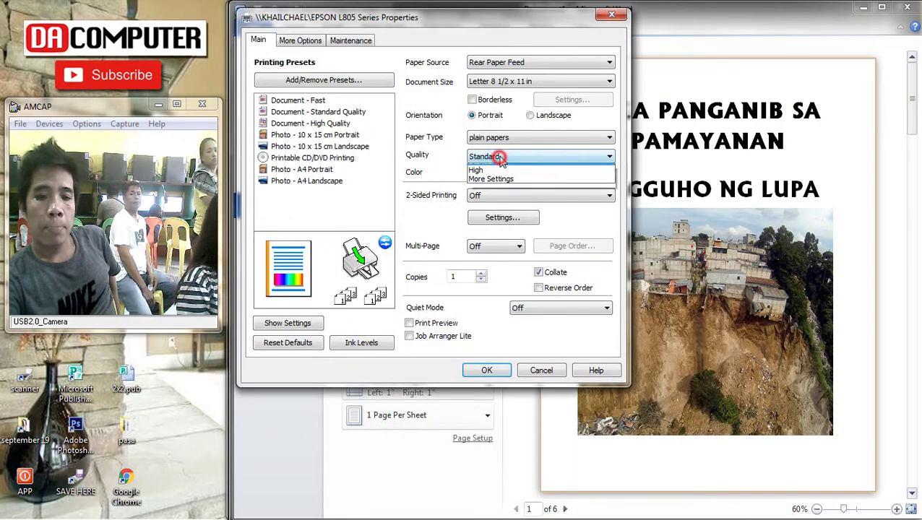
pyautogui.click(496, 186)
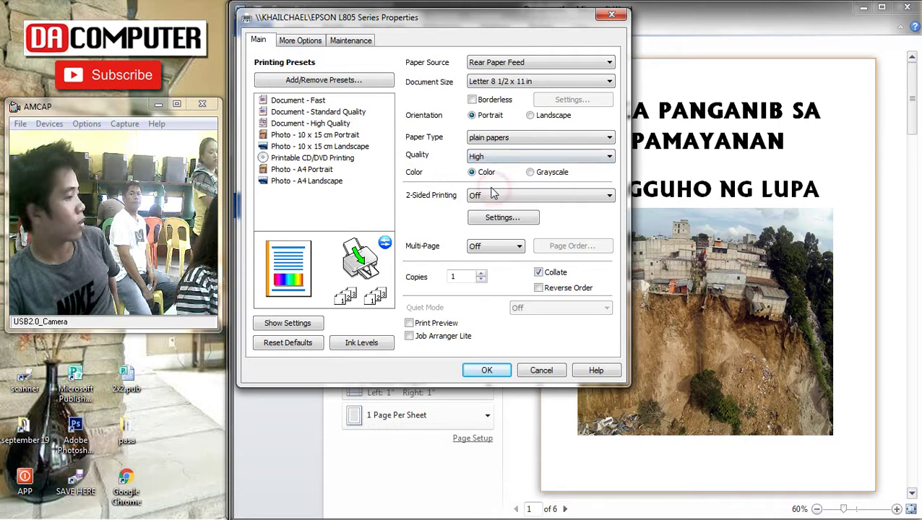
pyautogui.click(502, 371)
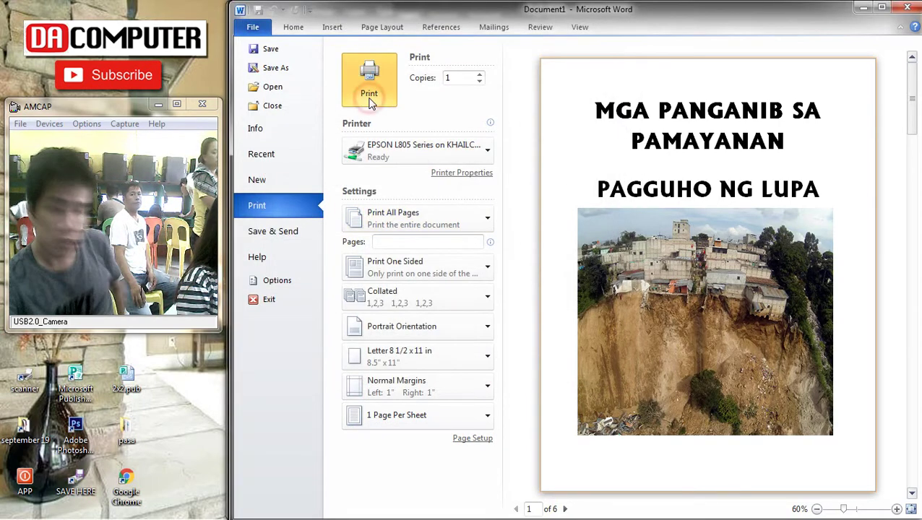
pyautogui.click(370, 94)
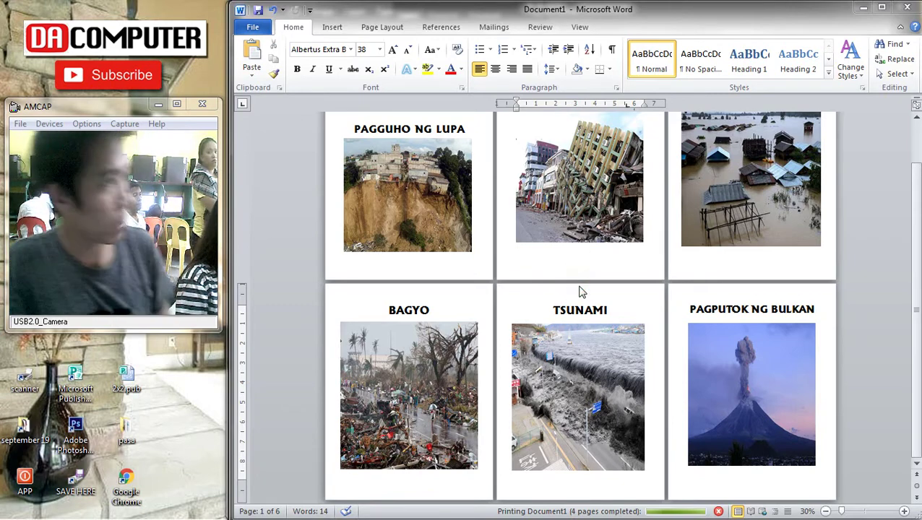
pyautogui.scroll(1, 594, 293)
pyautogui.scroll(1, 659, 331)
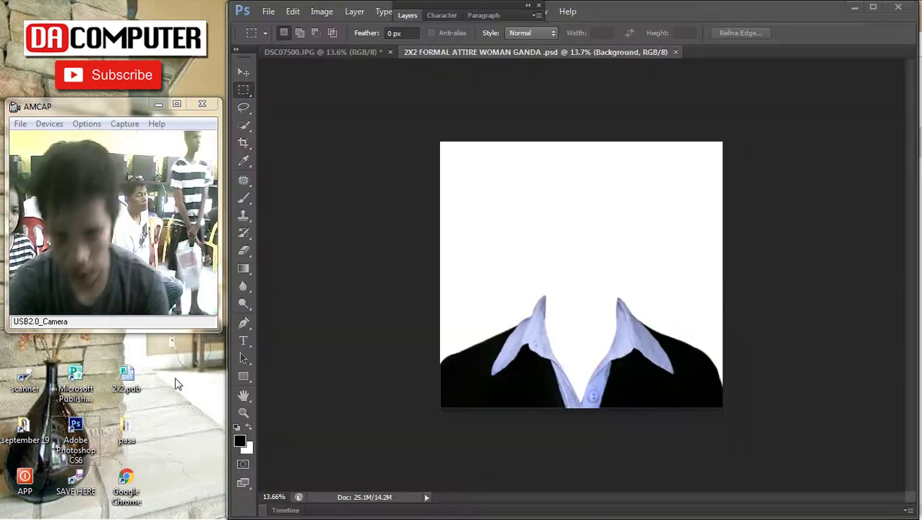
# In Photoshop, transfer the selected portrait from DSC07500.JPG into "2X2 FORMAL ATTIRE WOMAN GANDA .psd", behind the formal attire
pyautogui.click(323, 52)
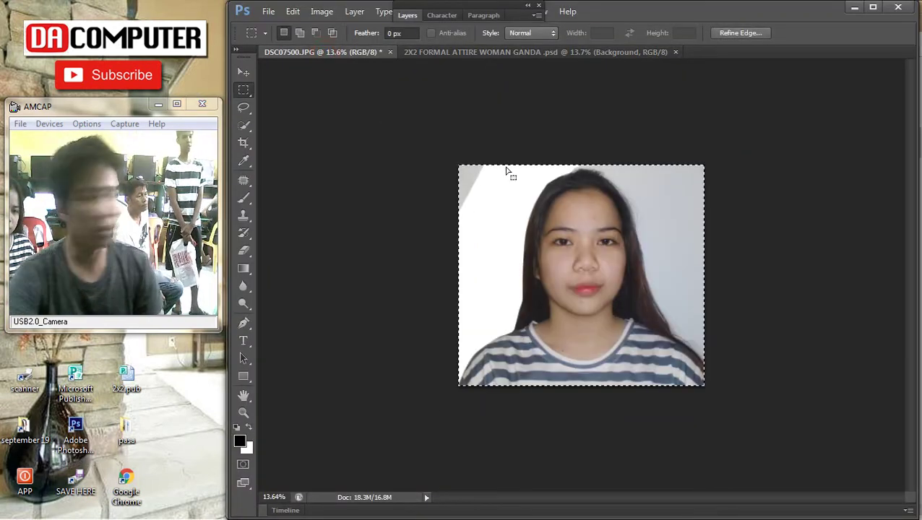
pyautogui.moveTo(541, 161); pyautogui.dragTo(605, 217)
pyautogui.click(243, 72)
pyautogui.rightClick(585, 215)
pyautogui.click(603, 225)
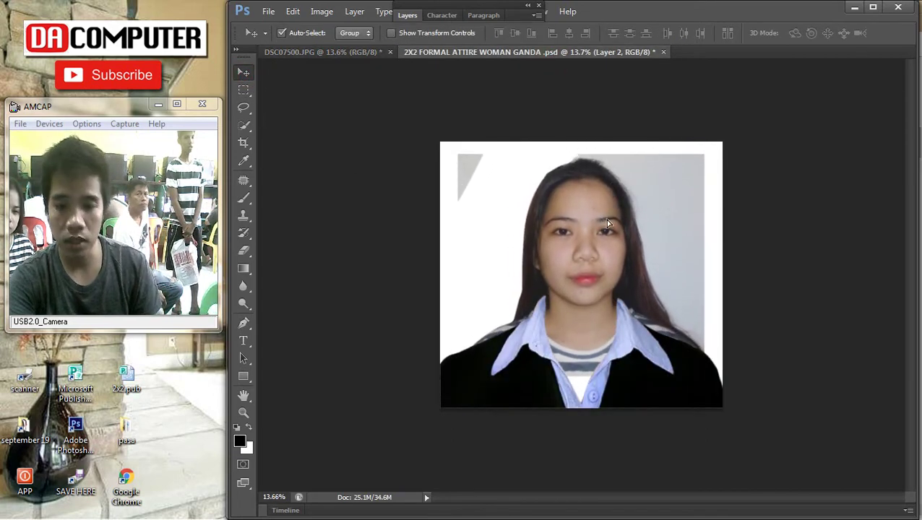
# Select the formal attire layer and shift it slightly left over the woman's shoulders
pyautogui.scroll(4, 626, 289)
pyautogui.rightClick(648, 357)
pyautogui.click(663, 358)
pyautogui.moveTo(663, 359)
pyautogui.mouseDown()
pyautogui.moveTo(652, 350)
pyautogui.moveTo(657, 359)
pyautogui.mouseUp()
# Scale the formal attire down slightly from its lower-left corner and nudge it to the right
pyautogui.scroll(-2, 653, 356)
pyautogui.hotkey('ctrl', 't')
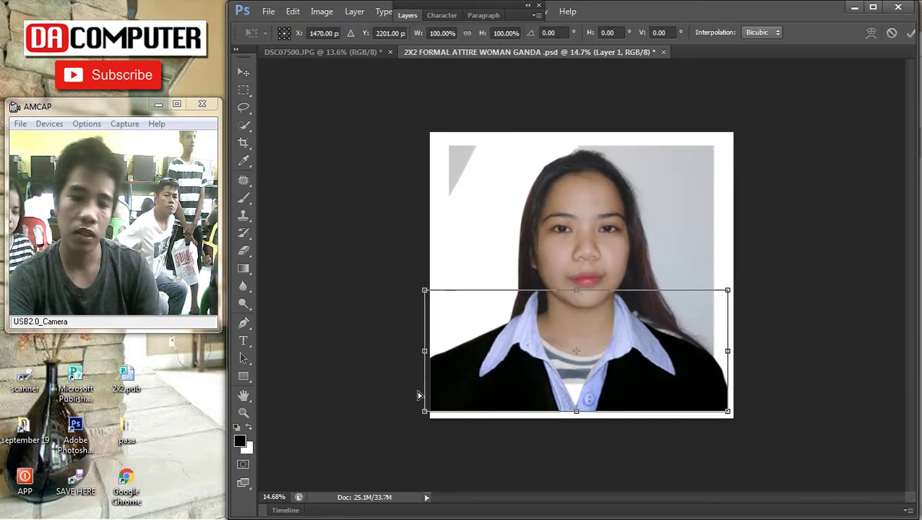
pyautogui.moveTo(425, 413); pyautogui.dragTo(437, 408)
pyautogui.press('Return')
pyautogui.press('Right')
pyautogui.scroll(1, 690, 398)
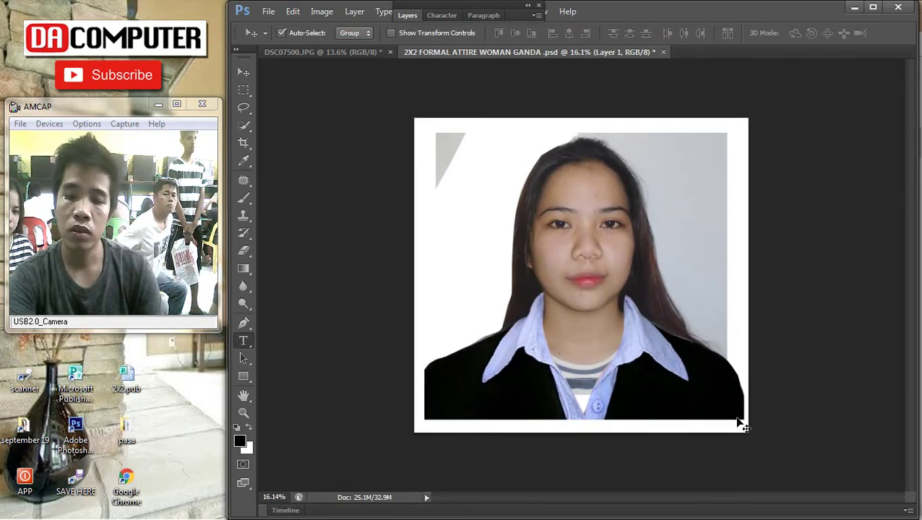
# Scale the formal attire to about 97.4% from its lower-right corner with Free Transform
pyautogui.click(727, 399)
pyautogui.rightClick(699, 380)
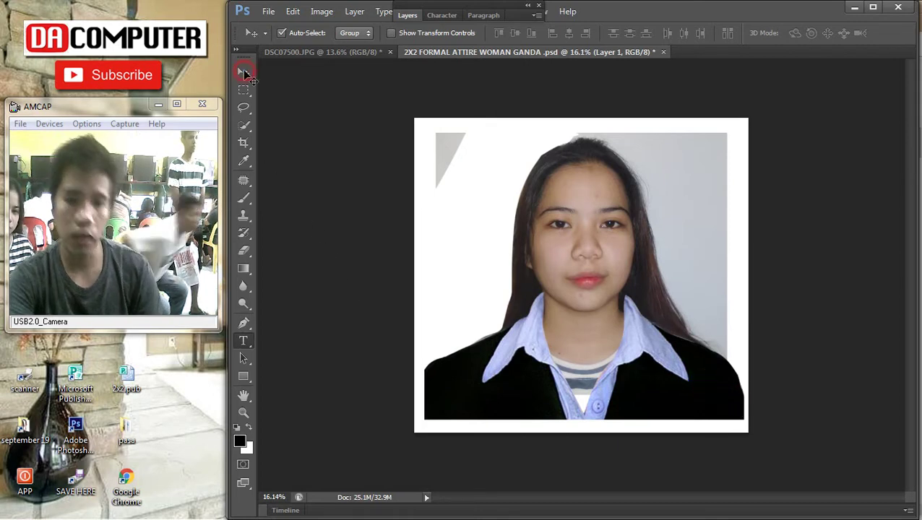
pyautogui.click(246, 75)
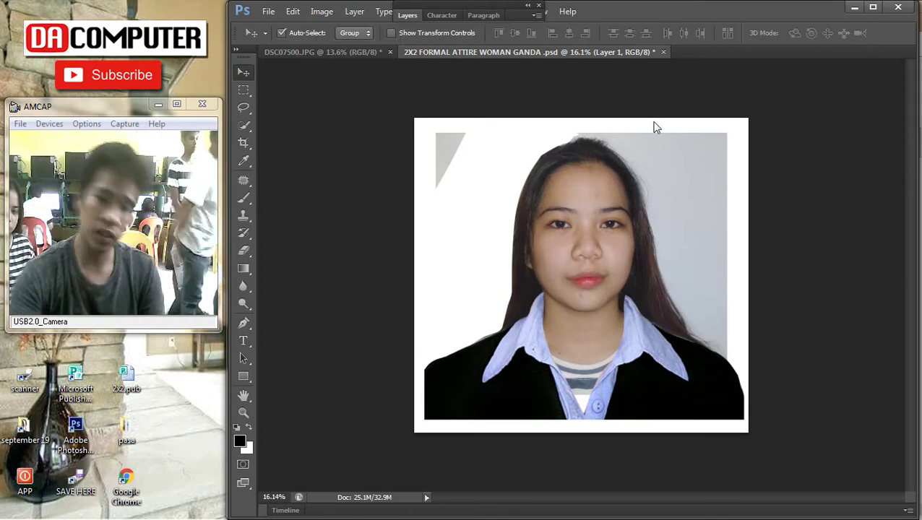
pyautogui.scroll(-3, 623, 383)
pyautogui.scroll(3, 645, 418)
pyautogui.hotkey('ctrl', 't')
pyautogui.scroll(3, 746, 455)
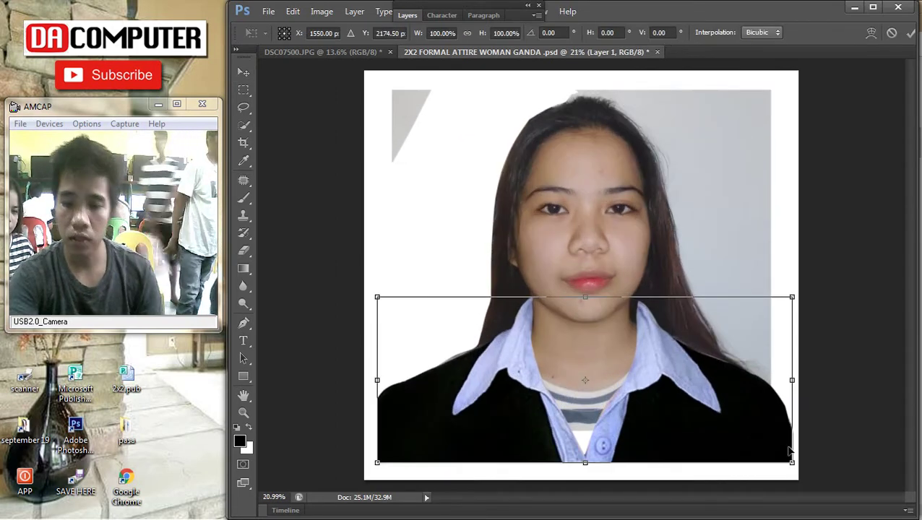
pyautogui.moveTo(789, 459); pyautogui.dragTo(780, 453)
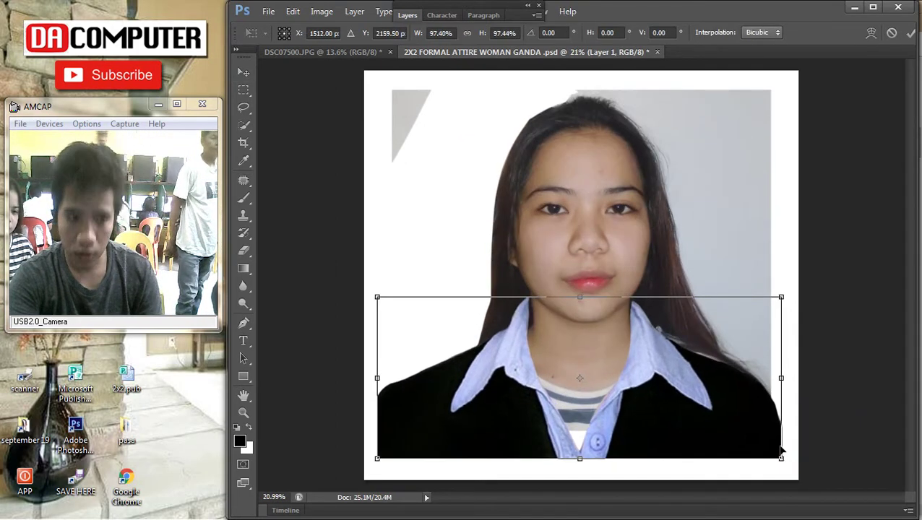
pyautogui.press('Return')
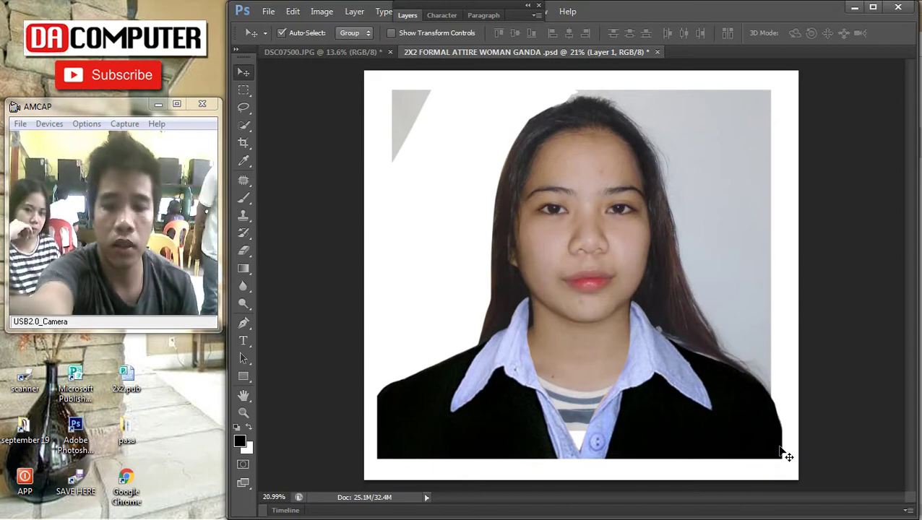
# Warp the formal attire layer, pulling its upper corners and the left collar inward to fit the neck
pyautogui.scroll(-4, 759, 420)
pyautogui.scroll(8, 635, 354)
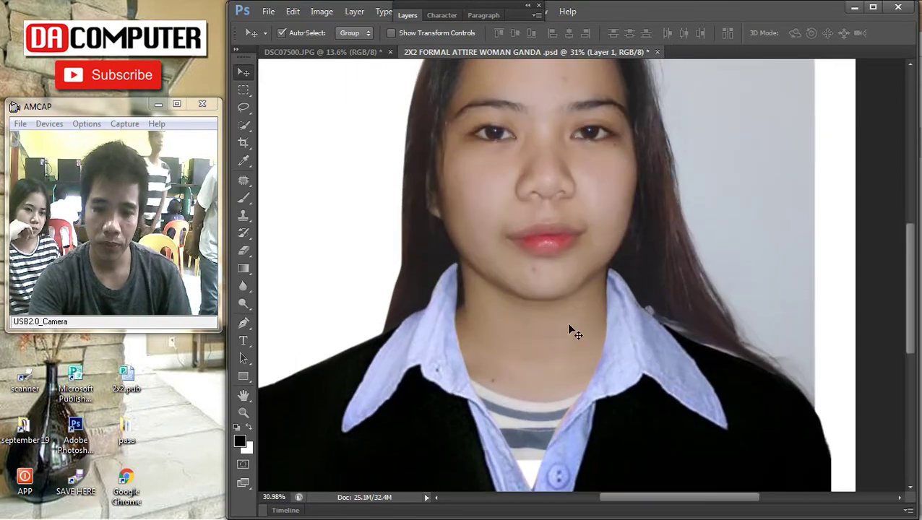
pyautogui.rightClick(404, 306)
pyautogui.rightClick(447, 285)
pyautogui.click(457, 298)
pyautogui.scroll(-2, 463, 302)
pyautogui.hotkey('ctrl', 't')
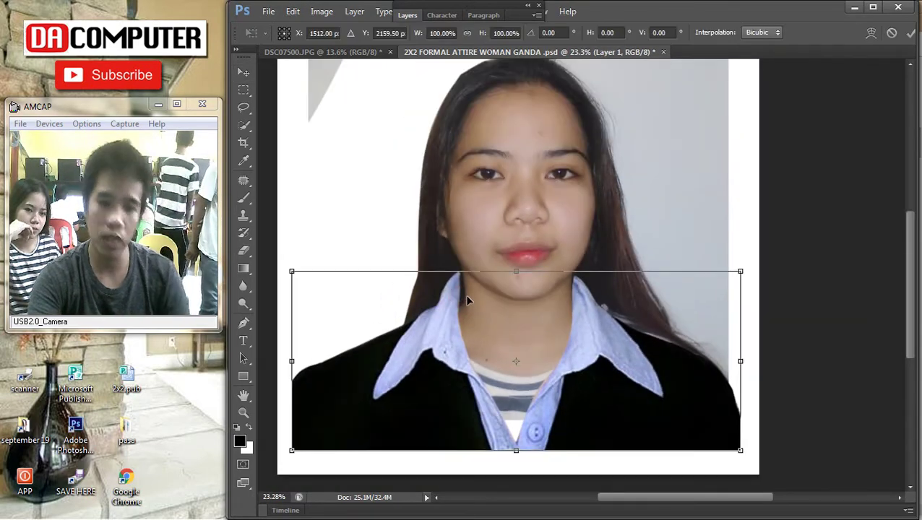
pyautogui.click(871, 33)
pyautogui.scroll(1, 441, 282)
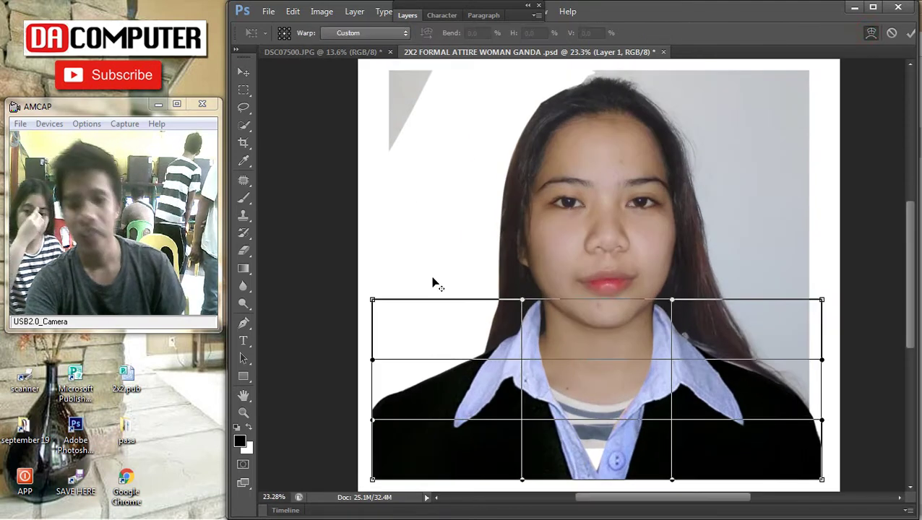
pyautogui.moveTo(371, 301); pyautogui.dragTo(381, 296)
pyautogui.moveTo(521, 359); pyautogui.dragTo(528, 354)
pyautogui.moveTo(821, 298); pyautogui.dragTo(811, 297)
pyautogui.click(669, 364)
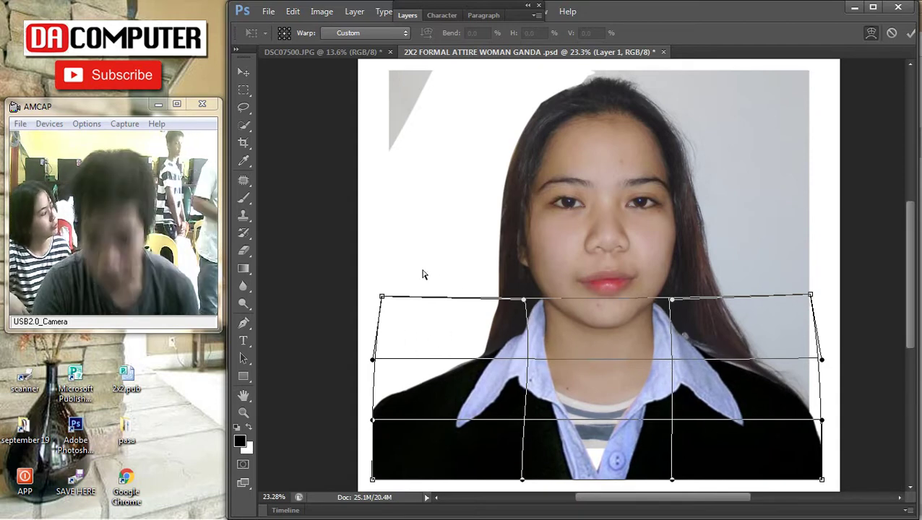
# Refine the attire's warp at both upper corners, raise the right shoulder slightly, and apply the transformation
pyautogui.moveTo(383, 299); pyautogui.dragTo(386, 299)
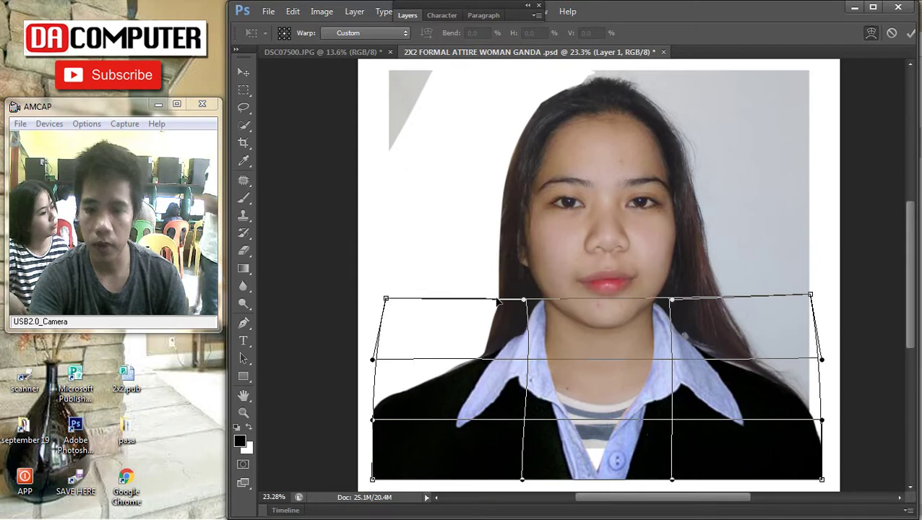
pyautogui.moveTo(809, 297); pyautogui.dragTo(807, 294)
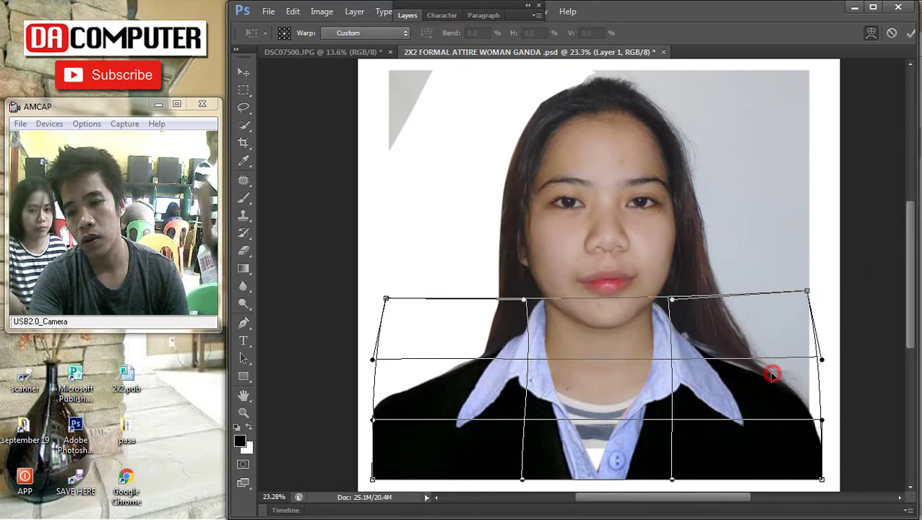
pyautogui.moveTo(772, 377); pyautogui.dragTo(772, 372)
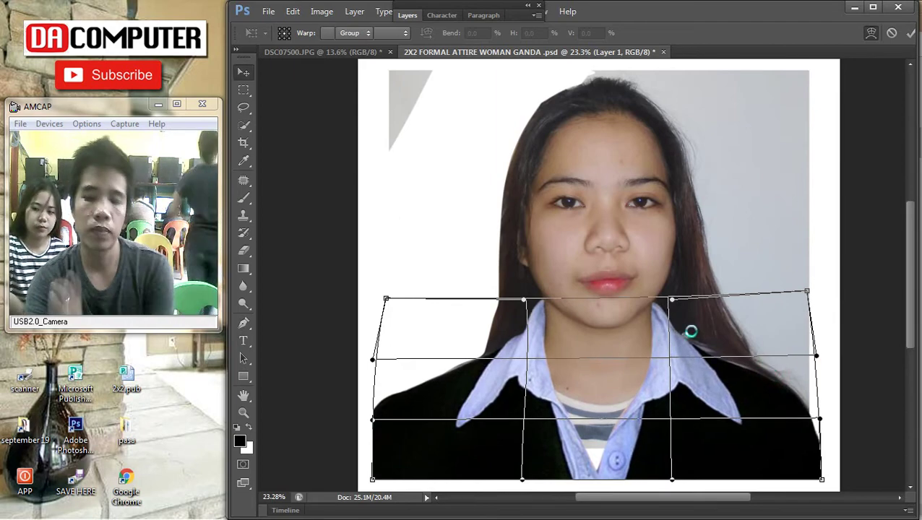
pyautogui.press('Return')
# Select the portrait layer and start a Pen tool path along the outer edge of the right shoulder
pyautogui.scroll(-4, 650, 296)
pyautogui.scroll(2, 599, 362)
pyautogui.click(513, 209)
pyautogui.click(243, 323)
pyautogui.scroll(2, 773, 397)
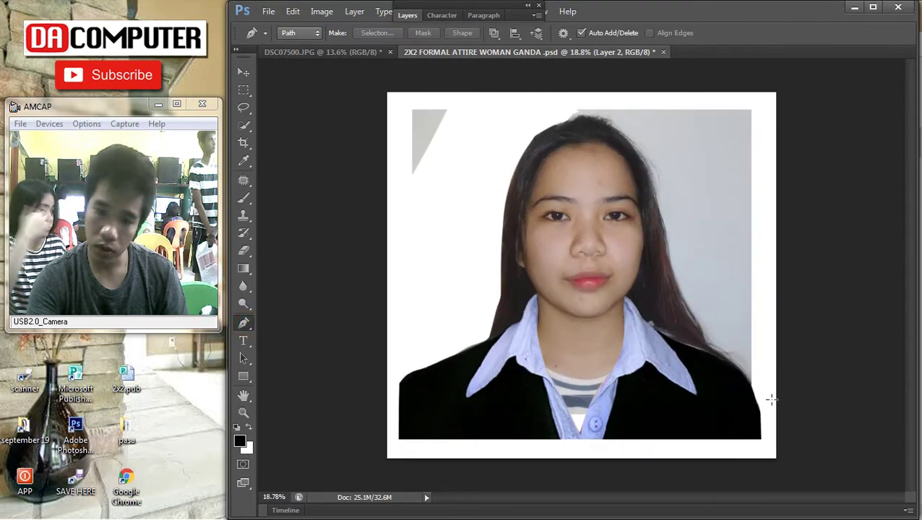
pyautogui.click(763, 405)
pyautogui.moveTo(747, 381); pyautogui.dragTo(707, 341)
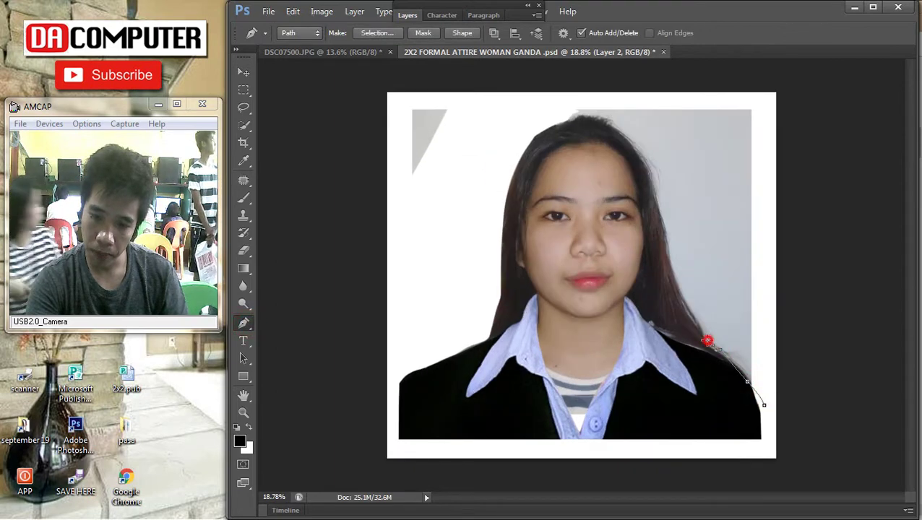
# Continue the pen path from the right shoulder up the outer edge of the long hair to the temple
pyautogui.scroll(3, 672, 307)
pyautogui.moveTo(678, 251); pyautogui.dragTo(707, 296)
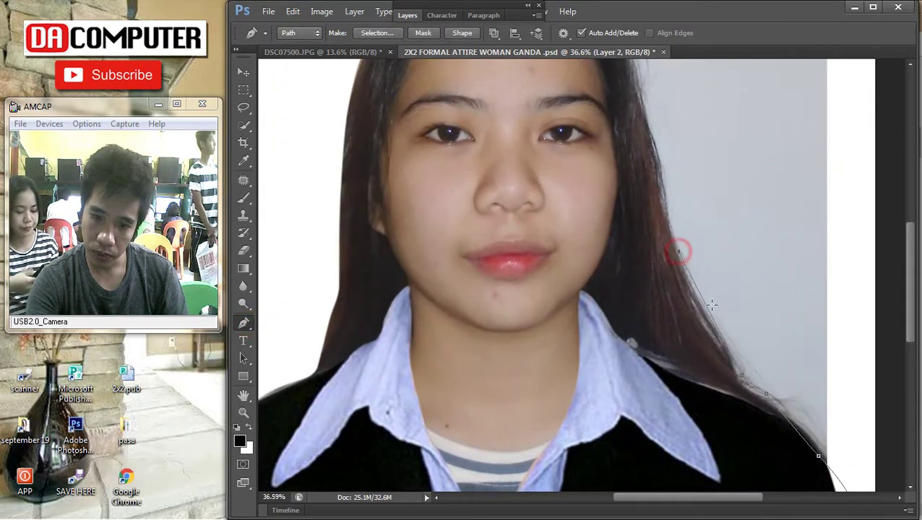
pyautogui.click(710, 311)
pyautogui.moveTo(700, 223); pyautogui.dragTo(698, 319)
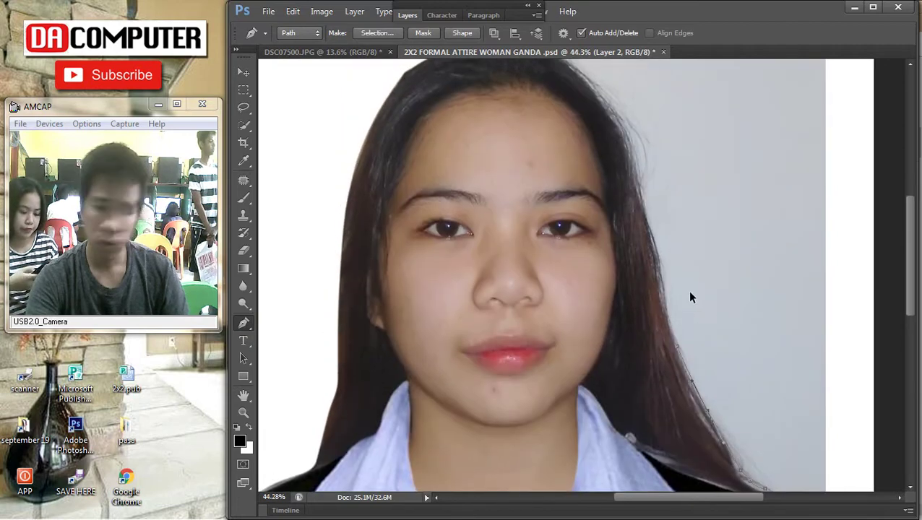
pyautogui.scroll(3, 694, 301)
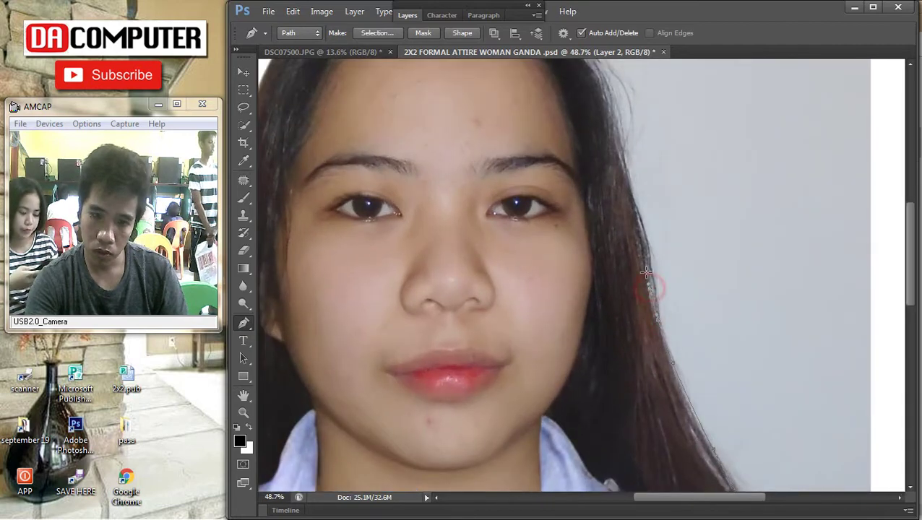
pyautogui.scroll(1, 645, 181)
pyautogui.click(618, 173)
pyautogui.moveTo(634, 238); pyautogui.dragTo(638, 232)
# Extend the pen path around the upper right of the head, over the crown and onto the upper left of the hair
pyautogui.scroll(3, 636, 232)
pyautogui.moveTo(568, 127); pyautogui.dragTo(599, 174)
pyautogui.moveTo(581, 126); pyautogui.dragTo(598, 204)
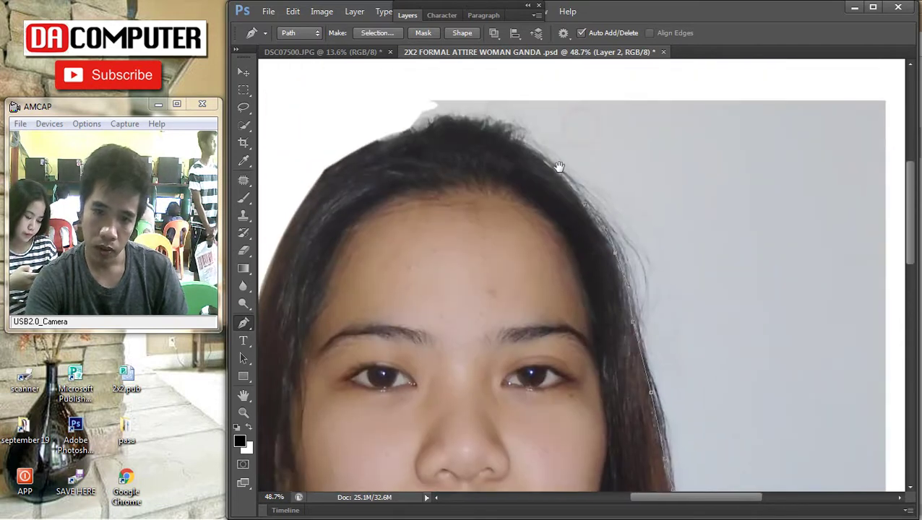
pyautogui.moveTo(539, 154); pyautogui.dragTo(492, 132)
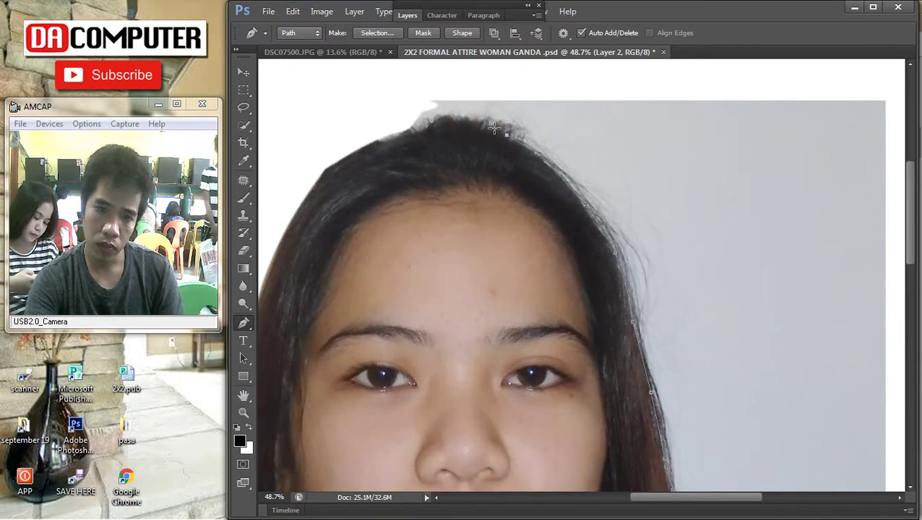
pyautogui.click(457, 116)
pyautogui.click(438, 118)
pyautogui.click(421, 124)
pyautogui.click(406, 132)
pyautogui.click(378, 139)
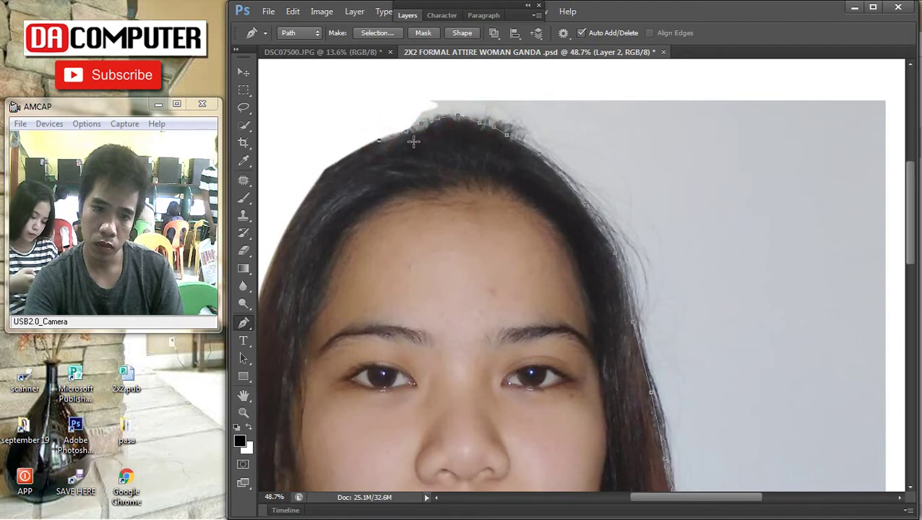
pyautogui.click(386, 135)
pyautogui.click(300, 203)
pyautogui.moveTo(330, 183); pyautogui.dragTo(328, 165)
# Trace the path down the left side of the hair and out past the canvas edge above the left shoulder
pyautogui.scroll(-3, 329, 168)
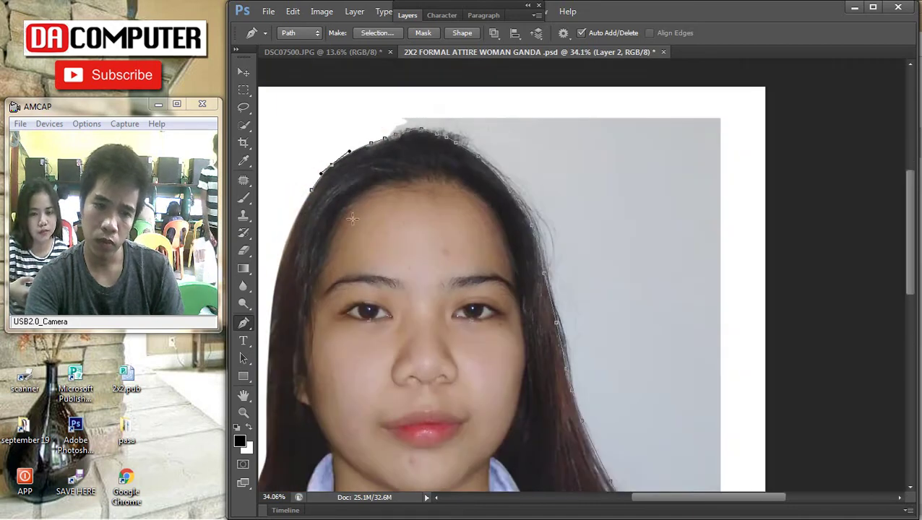
pyautogui.moveTo(316, 224); pyautogui.dragTo(670, 143)
pyautogui.scroll(-1, 615, 294)
pyautogui.click(615, 294)
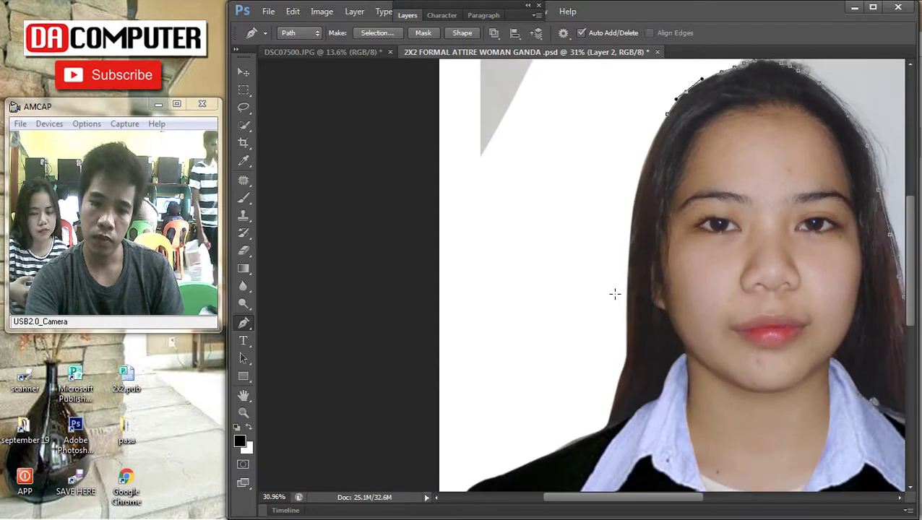
pyautogui.click(653, 177)
pyautogui.moveTo(653, 177); pyautogui.dragTo(641, 167)
pyautogui.moveTo(648, 350); pyautogui.dragTo(651, 216)
pyautogui.moveTo(579, 282); pyautogui.dragTo(555, 288)
pyautogui.click(482, 299)
pyautogui.click(396, 283)
# Carry the path around the outside of the canvas and close it at its starting anchor on the right shoulder
pyautogui.scroll(-8, 403, 280)
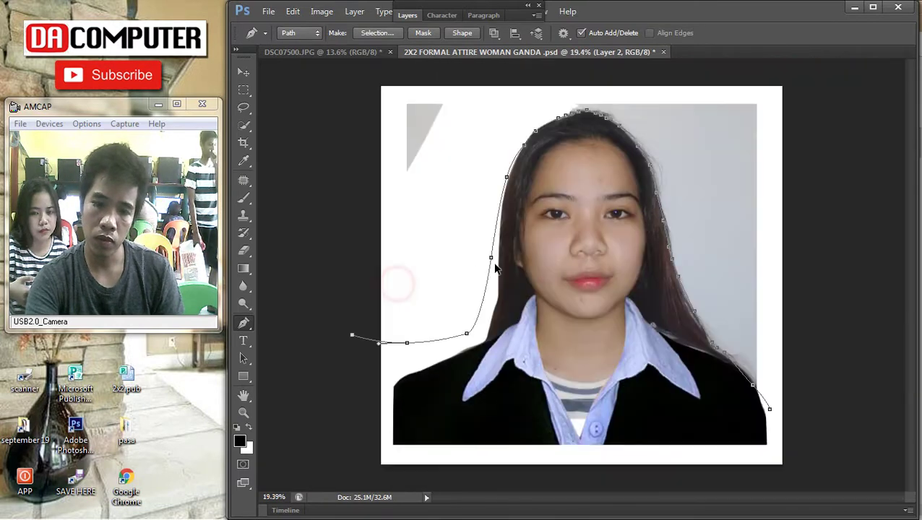
pyautogui.moveTo(393, 127); pyautogui.dragTo(420, 120)
pyautogui.click(540, 93)
pyautogui.click(718, 95)
pyautogui.moveTo(805, 115); pyautogui.dragTo(807, 130)
pyautogui.moveTo(803, 198); pyautogui.dragTo(800, 206)
pyautogui.moveTo(792, 340); pyautogui.dragTo(791, 362)
pyautogui.moveTo(784, 371); pyautogui.dragTo(767, 371)
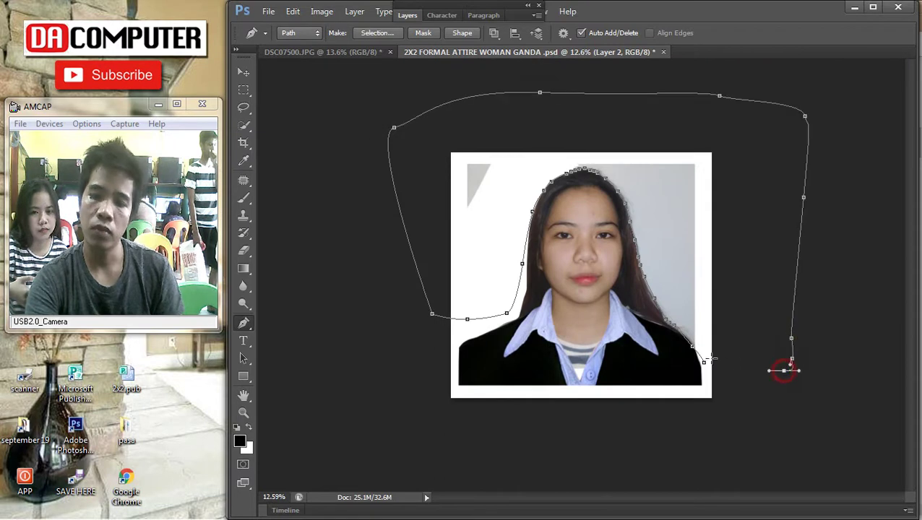
pyautogui.scroll(10, 726, 388)
pyautogui.scroll(-2, 759, 371)
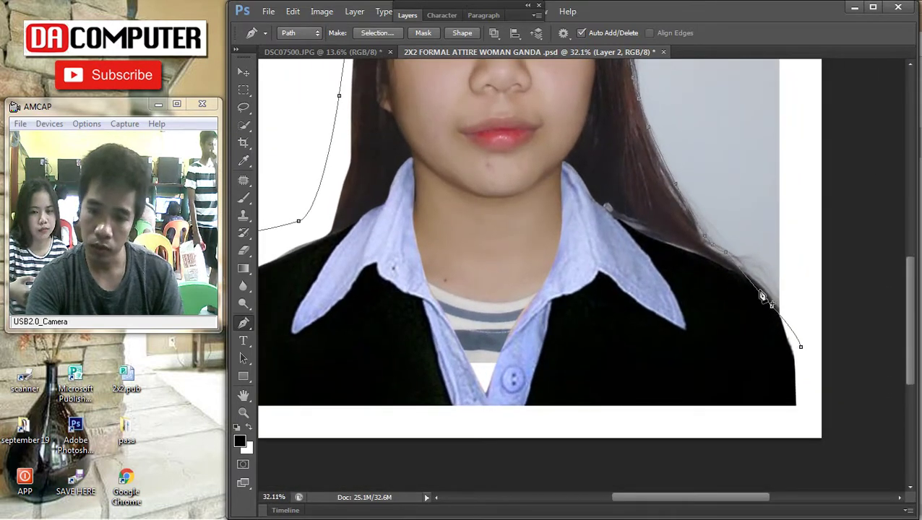
pyautogui.click(803, 351)
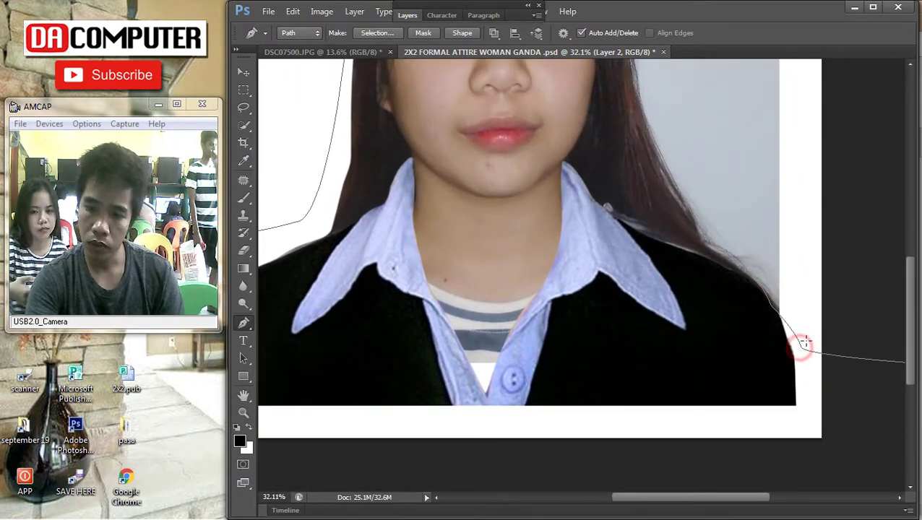
# Try to convert the closed background path into a selection
pyautogui.scroll(-4, 656, 396)
pyautogui.rightClick(547, 206)
pyautogui.press('Escape')
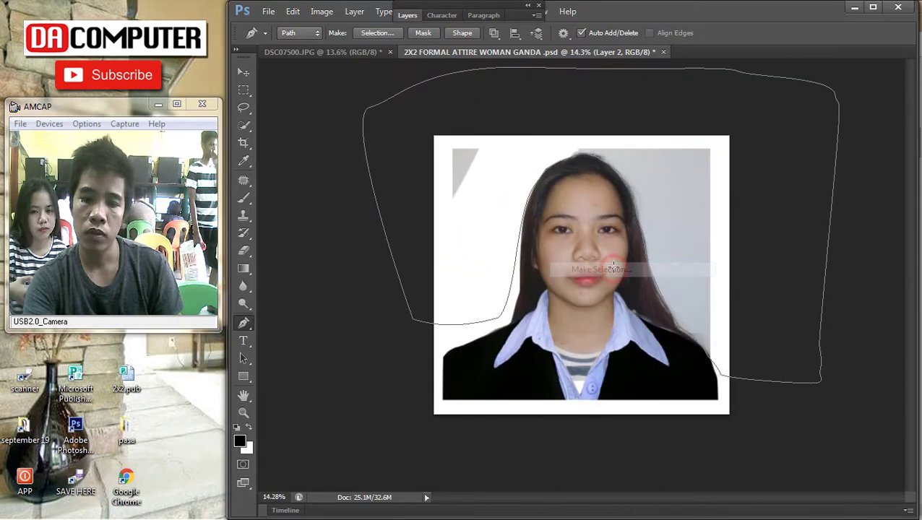
pyautogui.rightClick(568, 230)
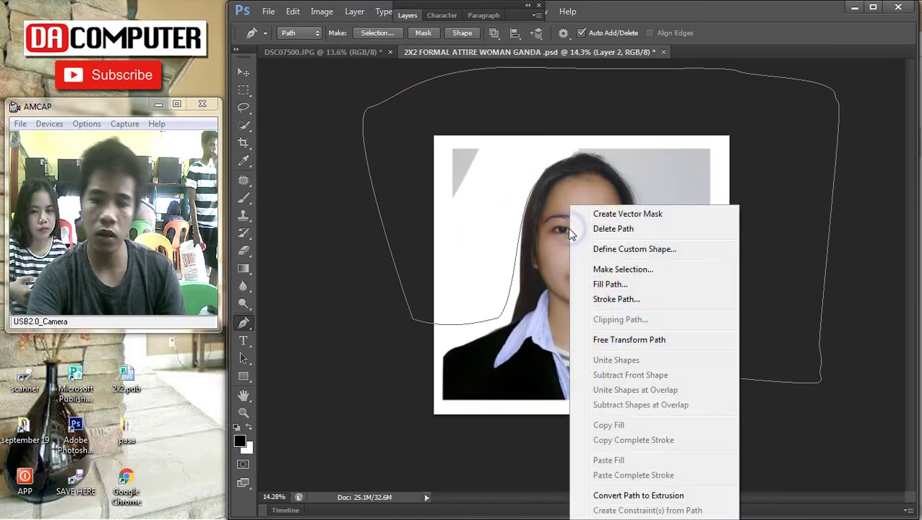
pyautogui.click(630, 269)
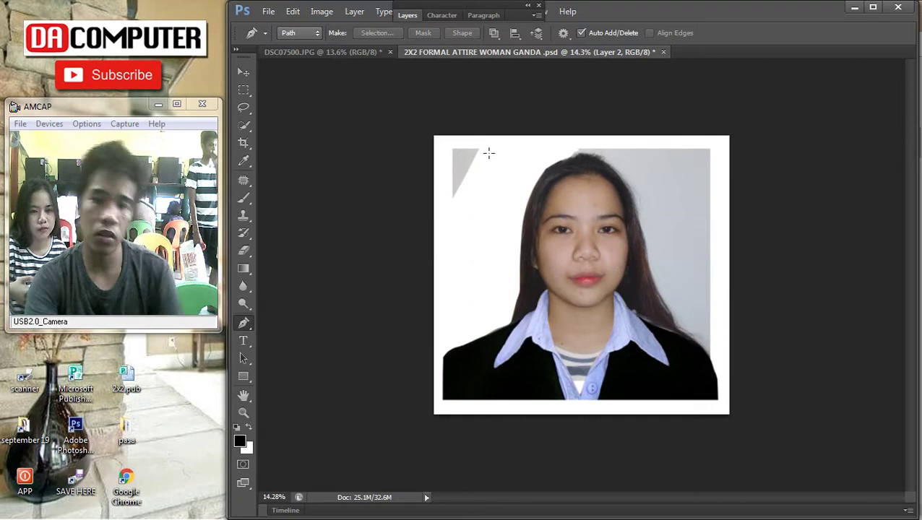
# Save a copy of the composite to the Desktop as 2X2 FORMAL ATTIRE WOMAN GANDA .psd
pyautogui.click(268, 11)
pyautogui.click(323, 175)
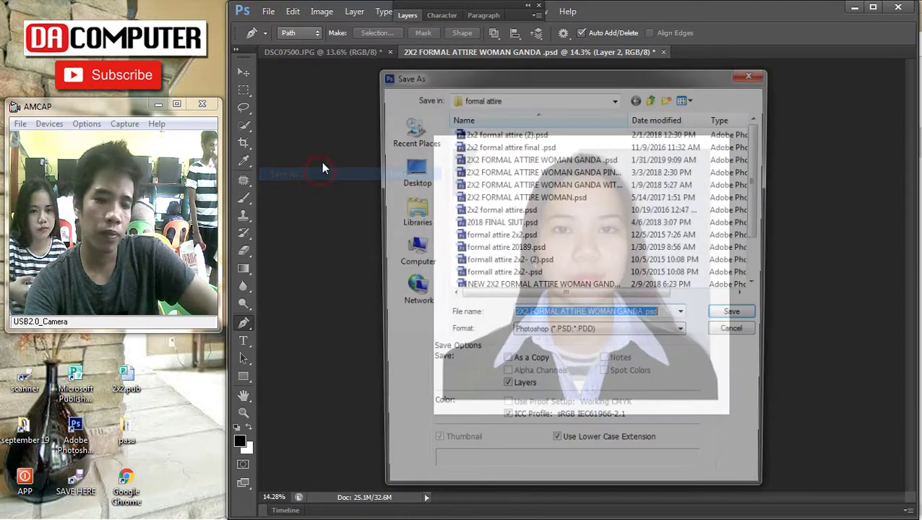
pyautogui.click(409, 173)
pyautogui.press('Return')
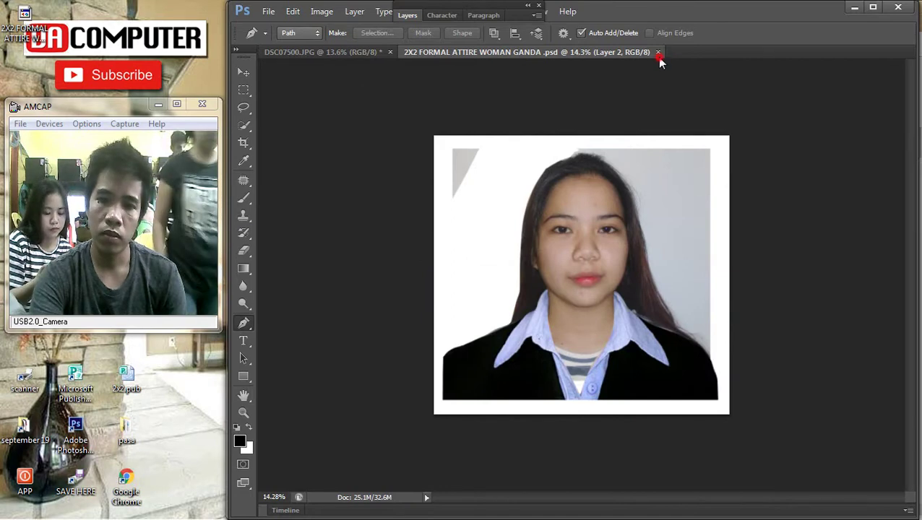
# Close both open documents, discarding the changes to DSC07500.JPG
pyautogui.click(657, 53)
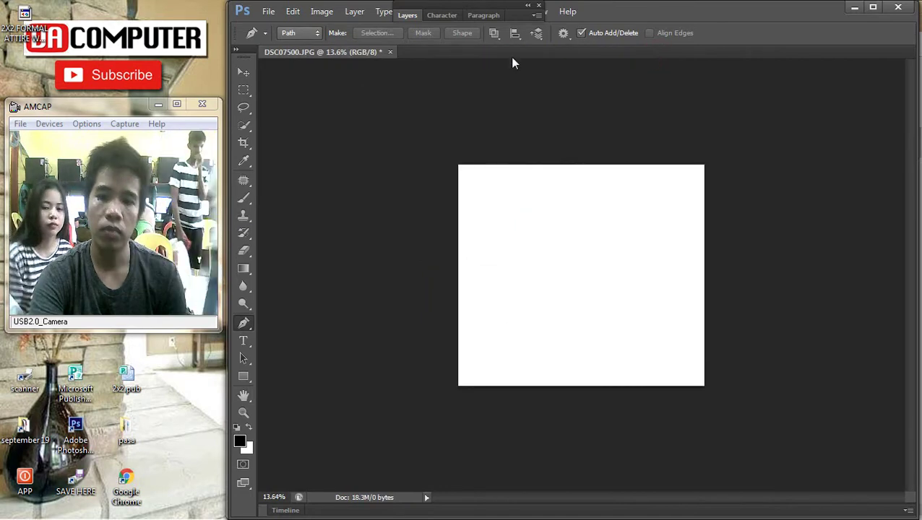
pyautogui.click(391, 52)
pyautogui.click(593, 214)
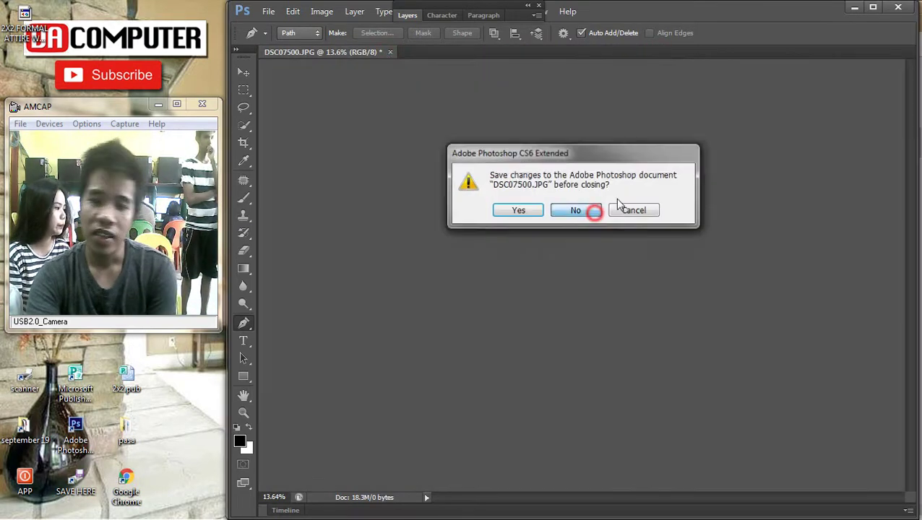
# Close Photoshop and the browser window with the volcanic eruption image search
pyautogui.click(873, 9)
pyautogui.click(883, 8)
pyautogui.click(899, 7)
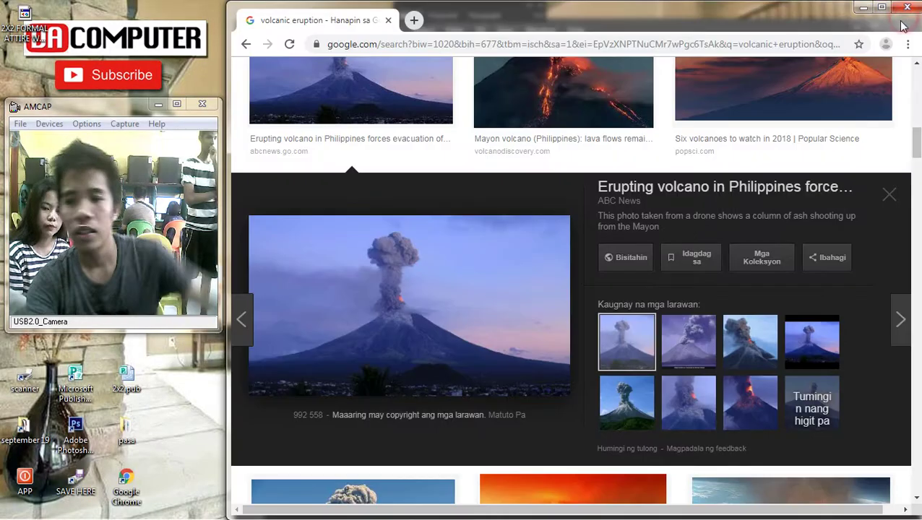
pyautogui.click(907, 7)
pyautogui.click(904, 24)
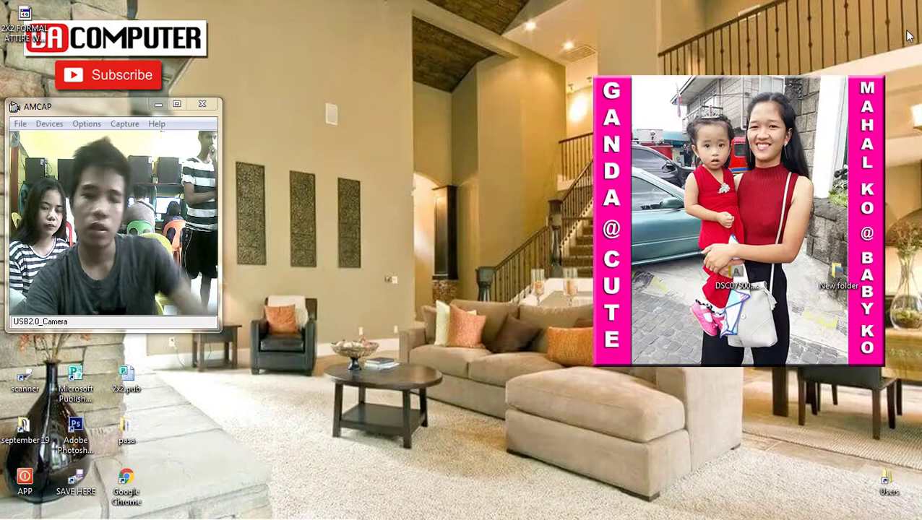
# Relaunch Photoshop CS6 from the desktop and dismiss the notice about another running instance
pyautogui.doubleClick(76, 434)
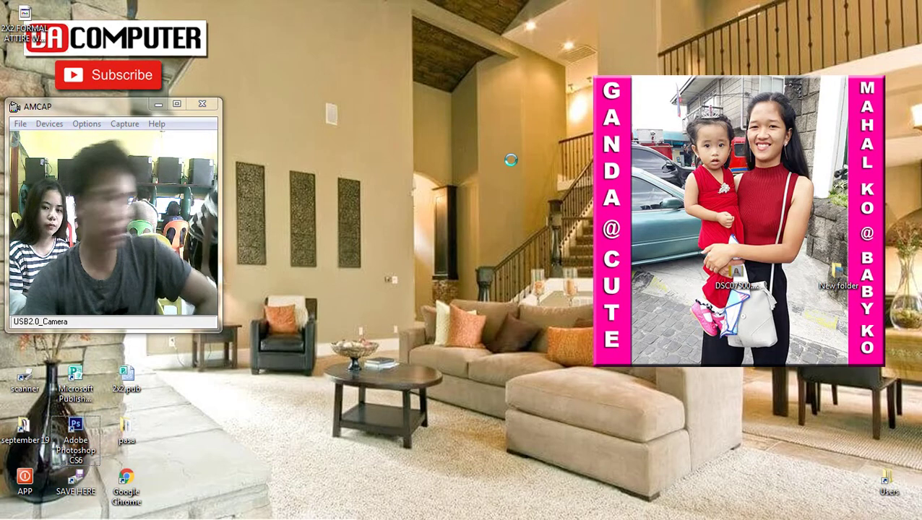
pyautogui.rightClick(459, 118)
pyautogui.click(417, 278)
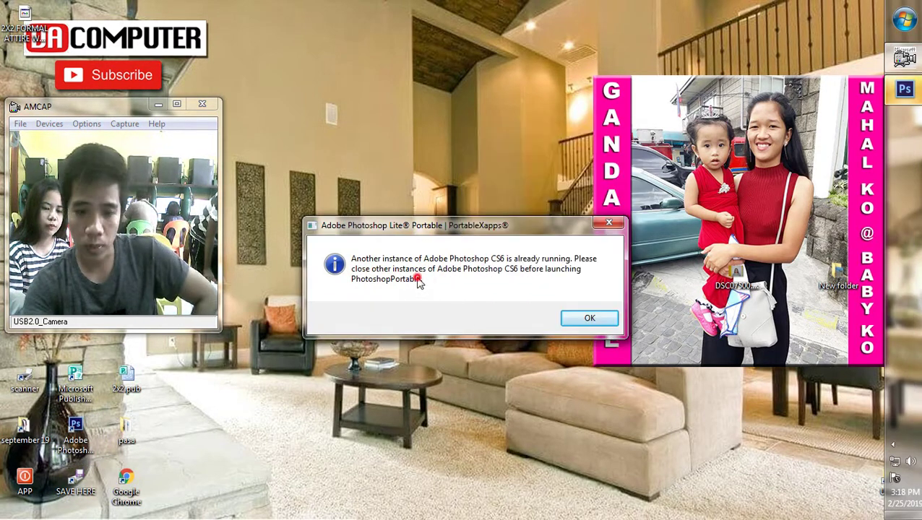
pyautogui.click(589, 318)
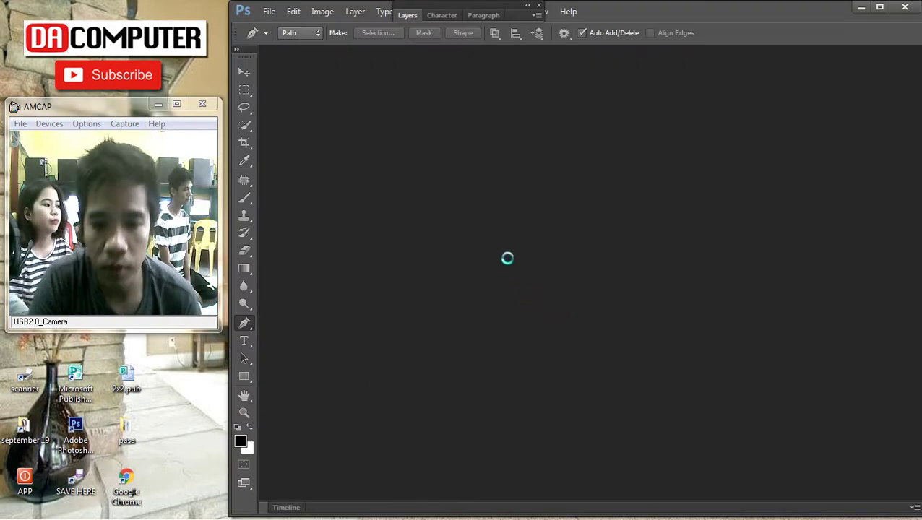
# Open 2X2 FORMAL ATTIRE WOMAN GANDA .psd from the Desktop
pyautogui.hotkey('ctrl', 'o')
pyautogui.click(685, 371)
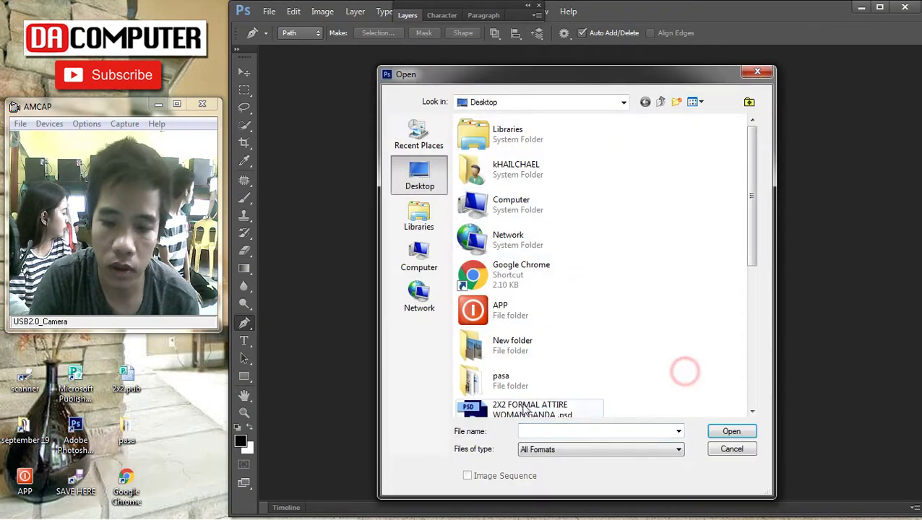
pyautogui.doubleClick(541, 410)
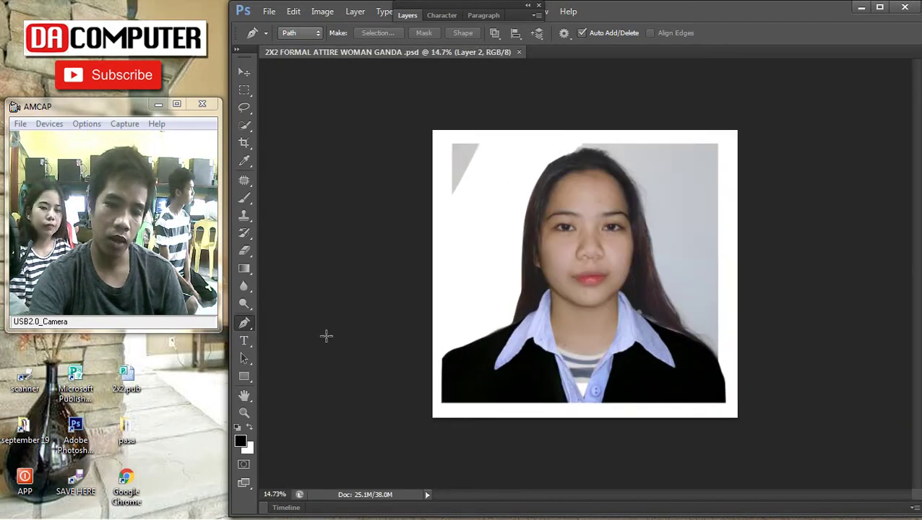
# Draw a new pen path from the outer left shoulder along the attire and up the left edge of the hair
pyautogui.scroll(5, 391, 393)
pyautogui.moveTo(451, 358); pyautogui.dragTo(474, 350)
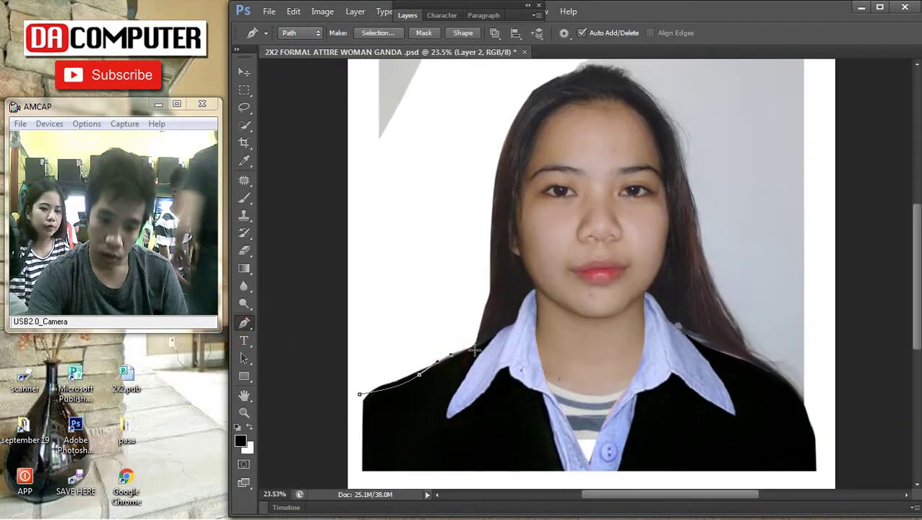
pyautogui.scroll(5, 463, 359)
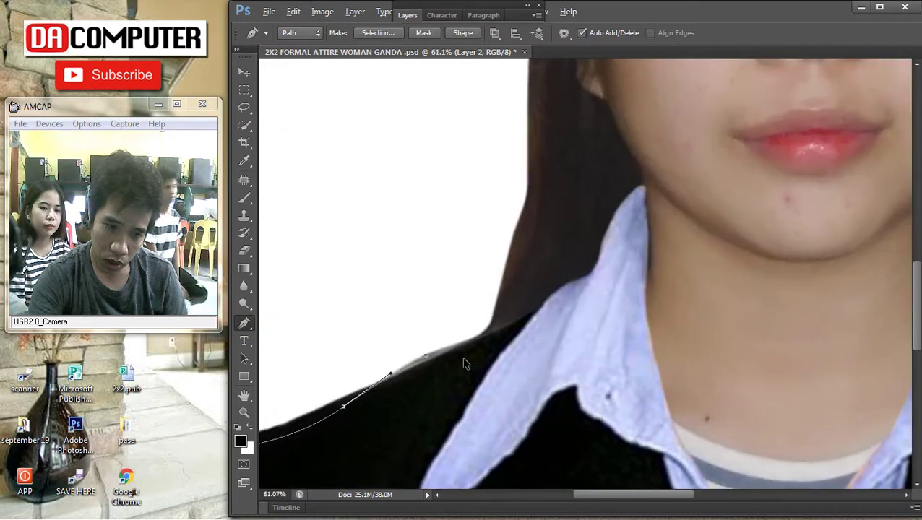
pyautogui.click(527, 190)
pyautogui.moveTo(563, 193); pyautogui.dragTo(504, 432)
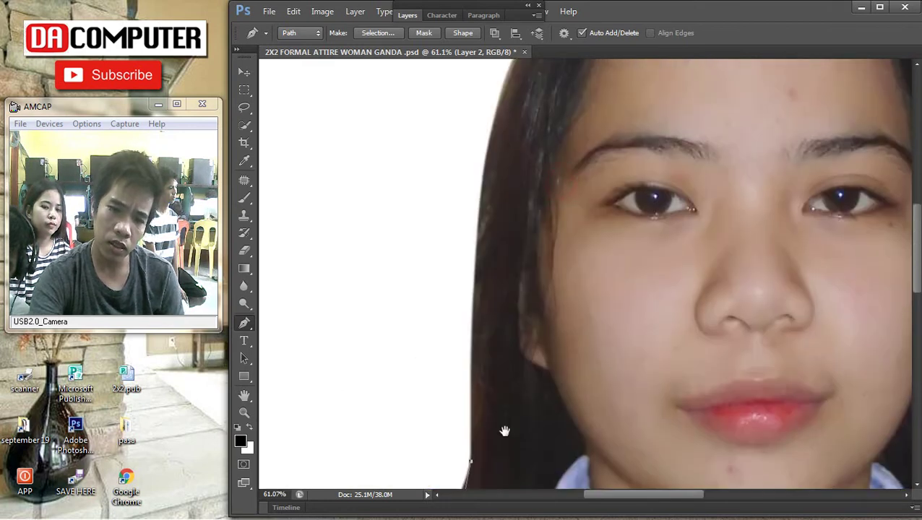
pyautogui.click(510, 96)
pyautogui.click(502, 180)
pyautogui.moveTo(502, 180); pyautogui.dragTo(478, 229)
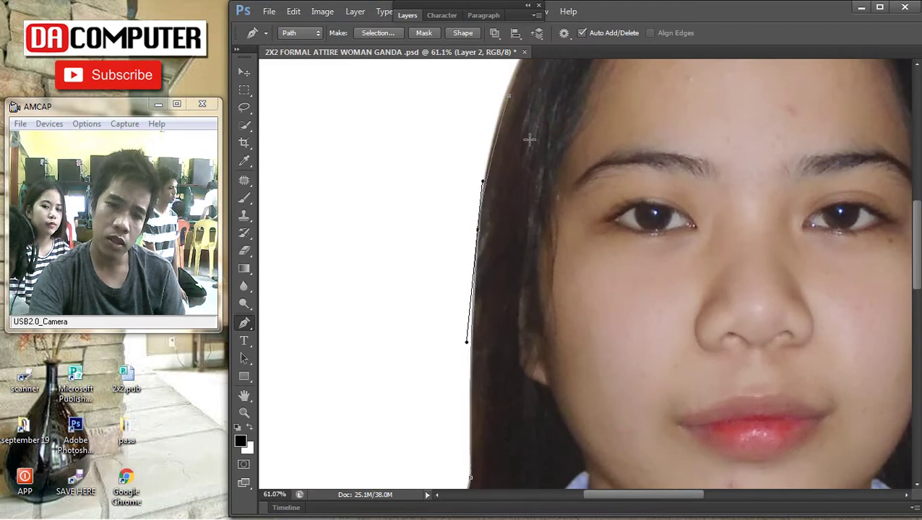
# Undo the stray path edit and trace the path around the upper left of the head and over the crown
pyautogui.scroll(-4, 543, 153)
pyautogui.moveTo(601, 115); pyautogui.dragTo(589, 310)
pyautogui.scroll(1, 588, 242)
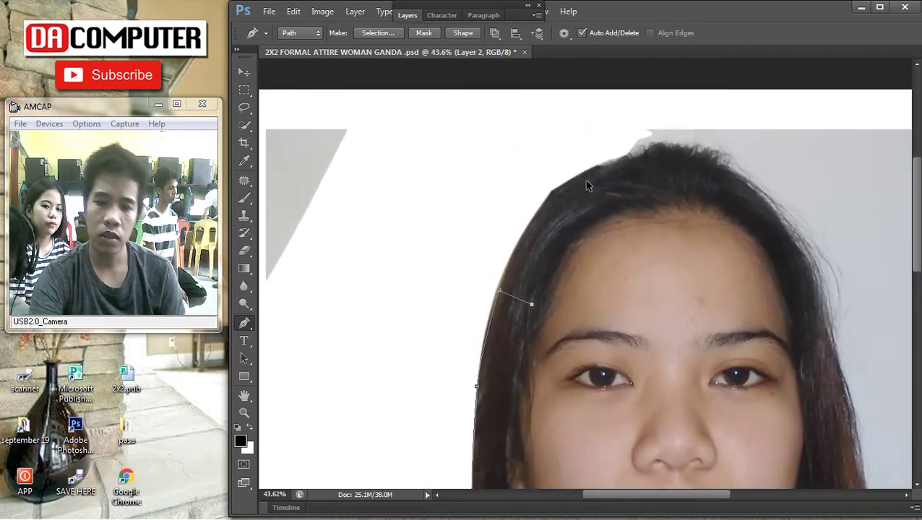
pyautogui.hotkey('ctrl', 'z')
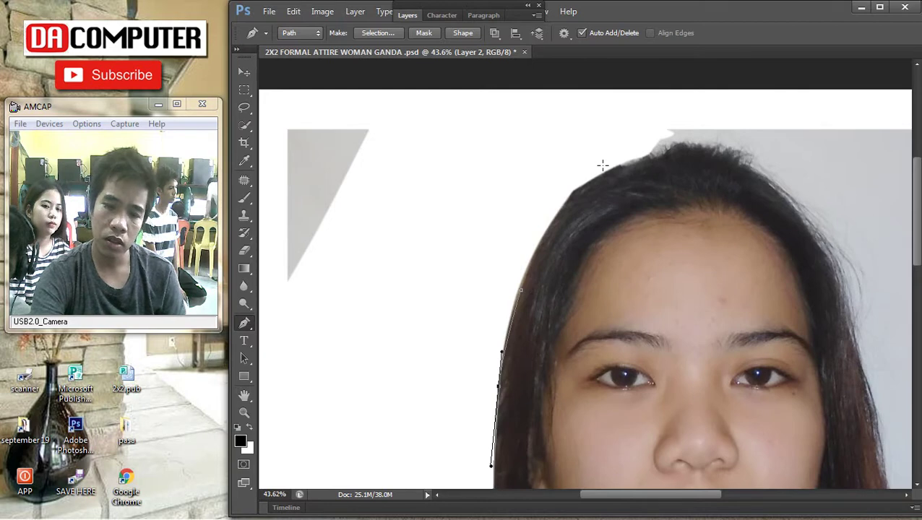
pyautogui.moveTo(625, 165); pyautogui.dragTo(571, 195)
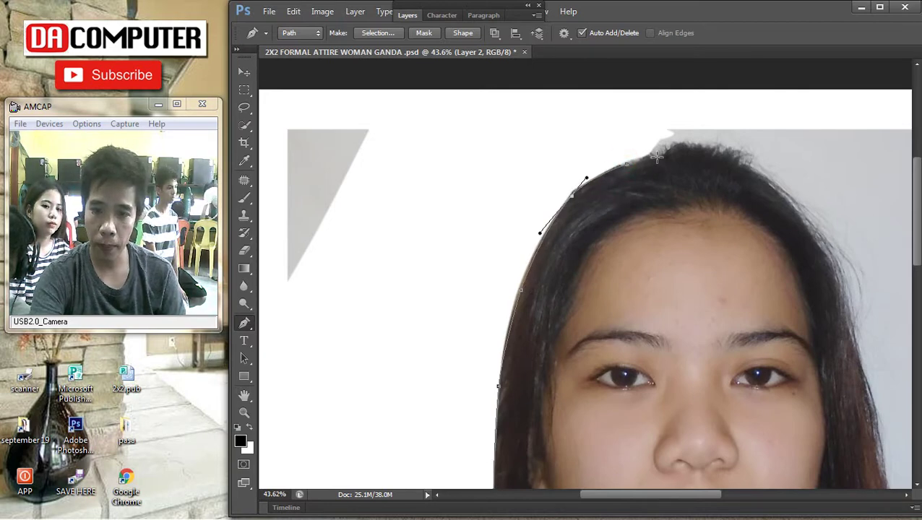
pyautogui.moveTo(762, 173); pyautogui.dragTo(702, 153)
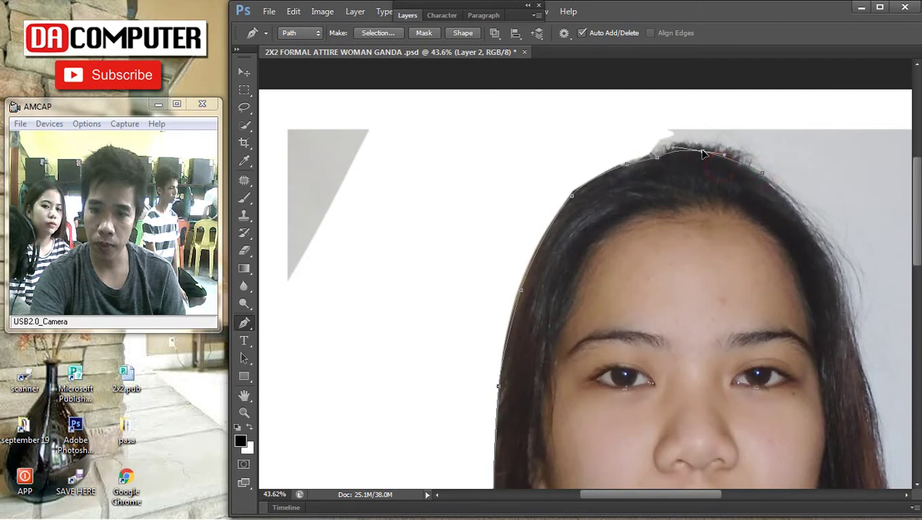
# Continue the pen path over the right of the crown, down the right edge of the hair and into the black attire
pyautogui.moveTo(847, 305); pyautogui.dragTo(811, 233)
pyautogui.scroll(-3, 794, 237)
pyautogui.scroll(2, 813, 297)
pyautogui.moveTo(813, 297); pyautogui.dragTo(660, 130)
pyautogui.click(692, 157)
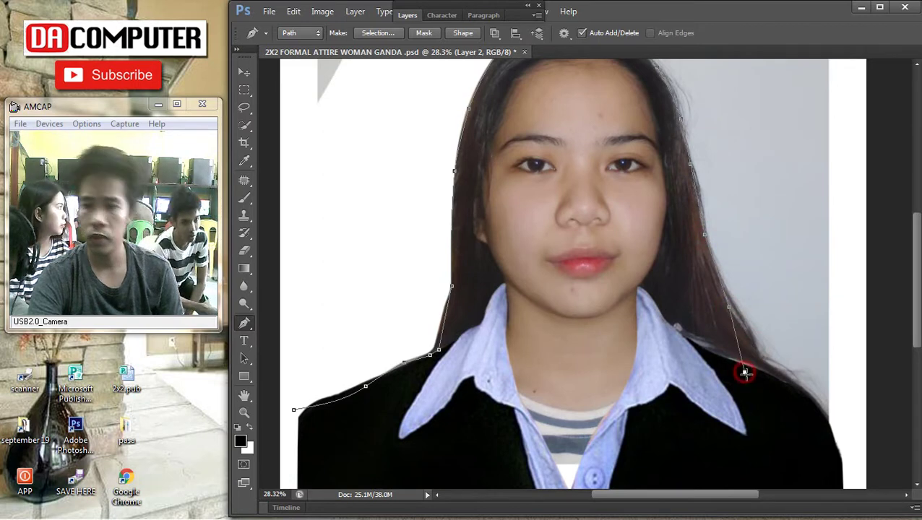
pyautogui.scroll(-4, 758, 431)
pyautogui.click(757, 434)
pyautogui.click(754, 451)
# Carry the pen path around the outside of the canvas and close it at the left shoulder starting point
pyautogui.scroll(-5, 755, 450)
pyautogui.moveTo(757, 446); pyautogui.dragTo(764, 412)
pyautogui.moveTo(747, 268); pyautogui.dragTo(746, 239)
pyautogui.moveTo(760, 177); pyautogui.dragTo(759, 173)
pyautogui.moveTo(715, 118); pyautogui.dragTo(679, 117)
pyautogui.moveTo(453, 117); pyautogui.dragTo(439, 123)
pyautogui.moveTo(413, 128); pyautogui.dragTo(356, 158)
pyautogui.moveTo(345, 316); pyautogui.dragTo(338, 337)
pyautogui.moveTo(342, 352); pyautogui.dragTo(407, 390)
pyautogui.click(462, 344)
# Make a selection from the closed path, delete the grey background from the portrait layer and deselect
pyautogui.rightClick(570, 279)
pyautogui.click(636, 273)
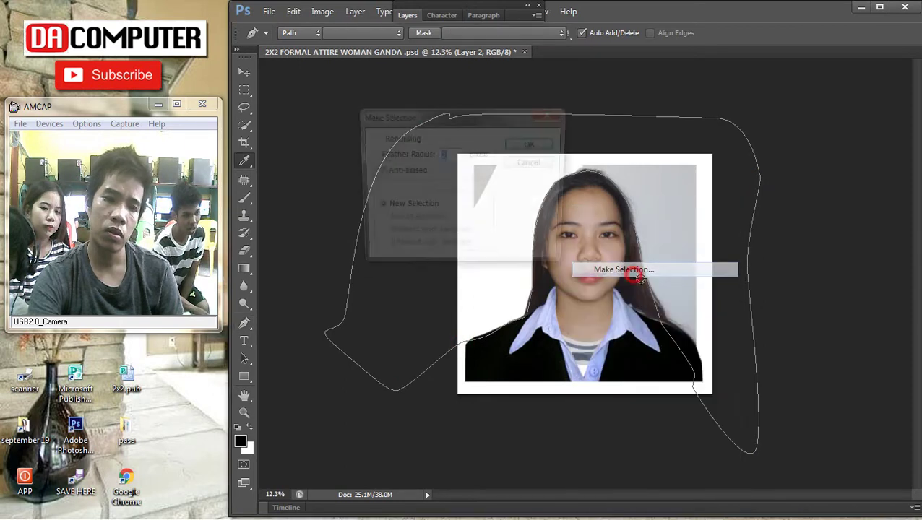
pyautogui.click(531, 144)
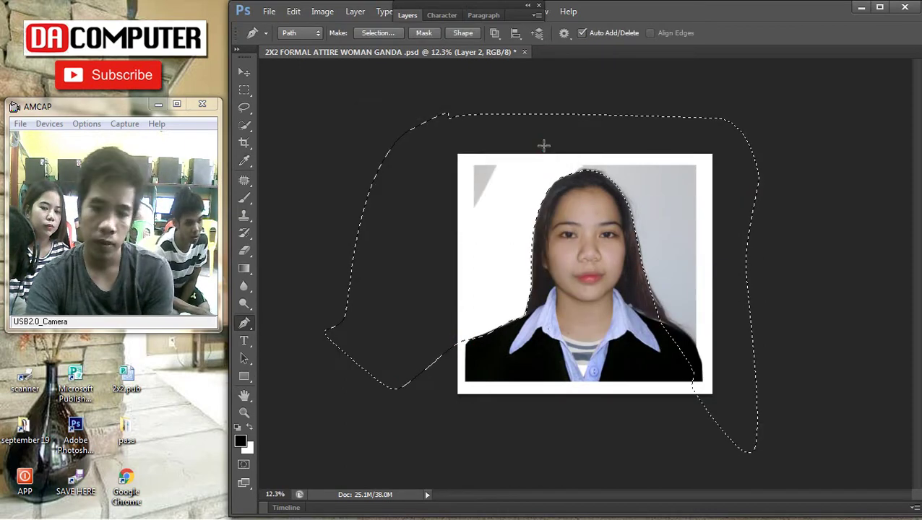
pyautogui.press('Delete')
pyautogui.click(244, 90)
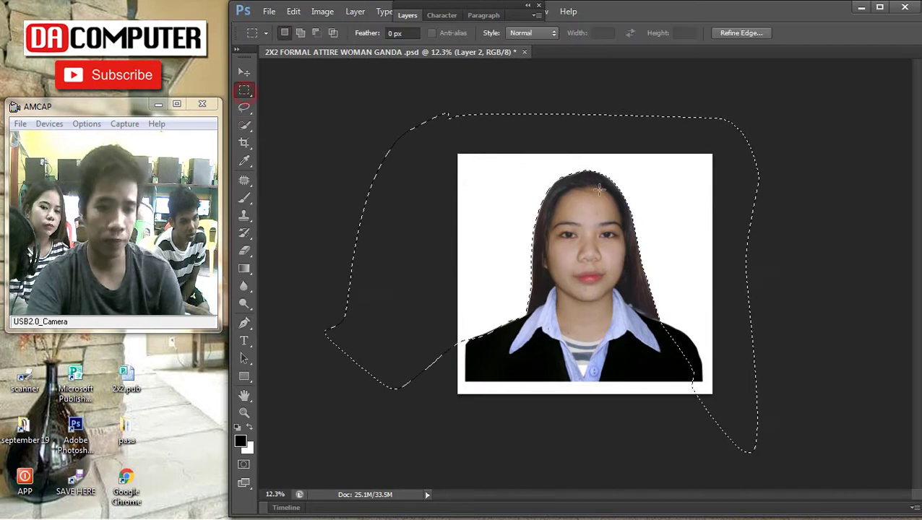
pyautogui.rightClick(582, 185)
pyautogui.click(621, 200)
pyautogui.hotkey('ctrl', '+')
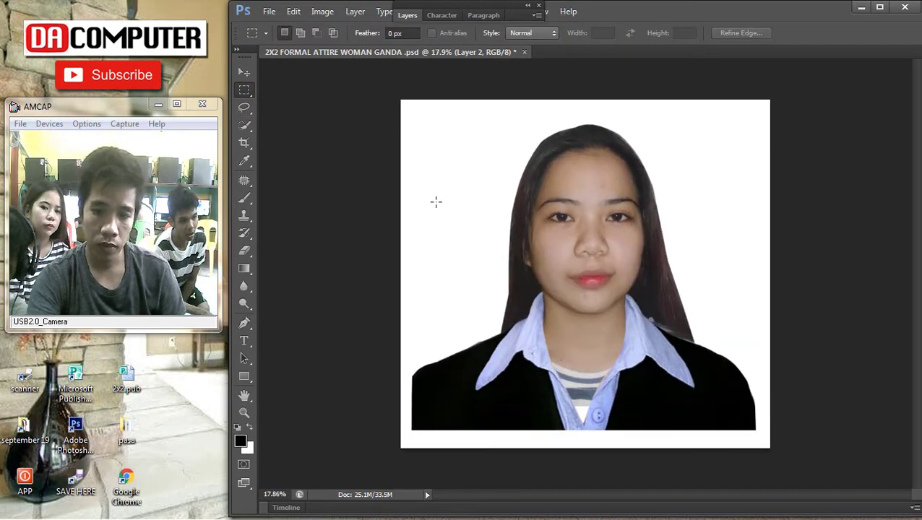
# Clone dark hair over the light fringe between the right collar and the shoulder with the Clone Stamp
pyautogui.click(244, 215)
pyautogui.scroll(5, 665, 311)
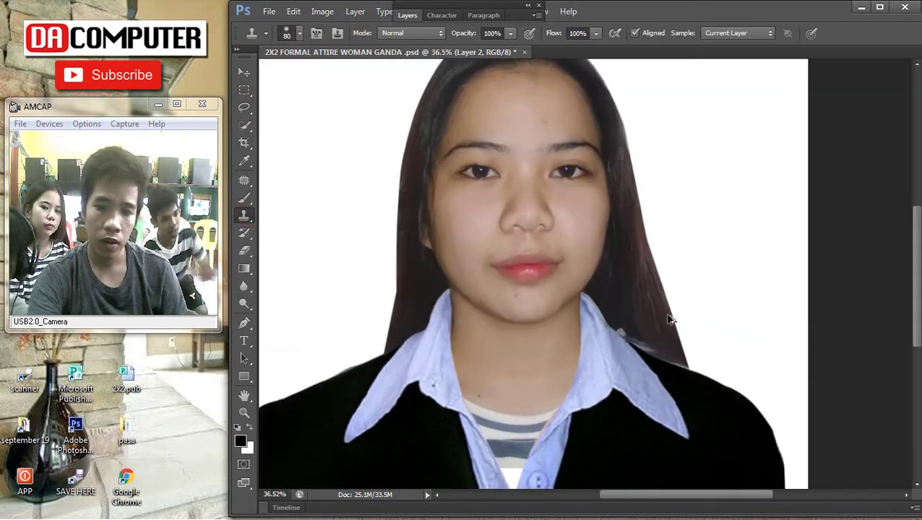
pyautogui.scroll(1, 665, 311)
pyautogui.keyDown('alt'); pyautogui.click(554, 292); pyautogui.keyUp('alt')
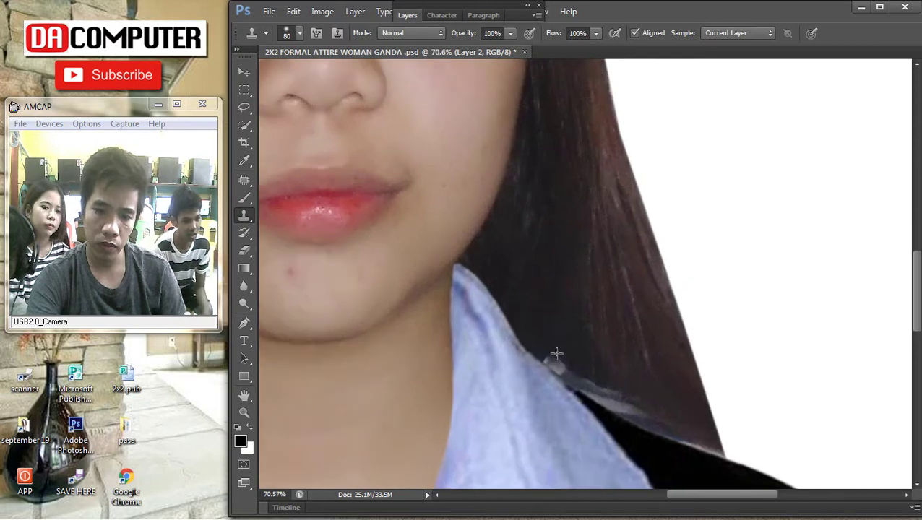
pyautogui.keyDown('alt'); pyautogui.click(553, 326); pyautogui.keyUp('alt')
pyautogui.moveTo(553, 365)
pyautogui.mouseDown()
pyautogui.moveTo(592, 401)
pyautogui.moveTo(594, 383)
pyautogui.moveTo(612, 389)
pyautogui.moveTo(641, 432)
pyautogui.moveTo(681, 436)
pyautogui.mouseUp()
pyautogui.scroll(-6, 693, 407)
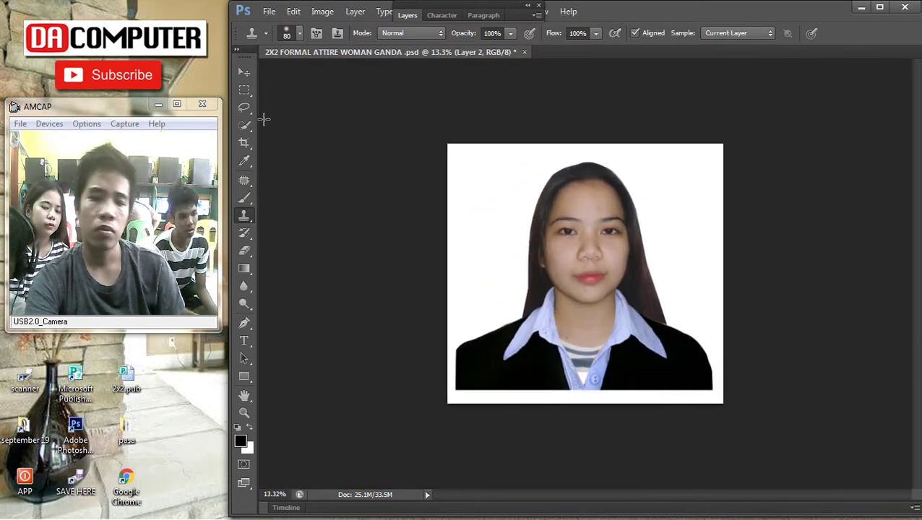
# Crop the photo close around the head and shoulders, cutting off the white strip below the attire
pyautogui.click(245, 142)
pyautogui.moveTo(464, 154); pyautogui.dragTo(697, 386)
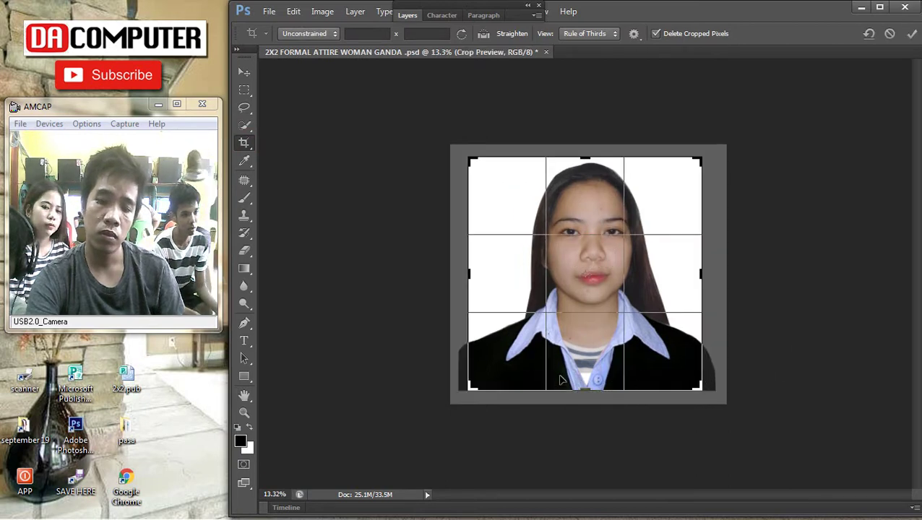
pyautogui.scroll(2, 642, 290)
pyautogui.click(583, 96)
pyautogui.moveTo(589, 444); pyautogui.dragTo(591, 439)
pyautogui.press('Return')
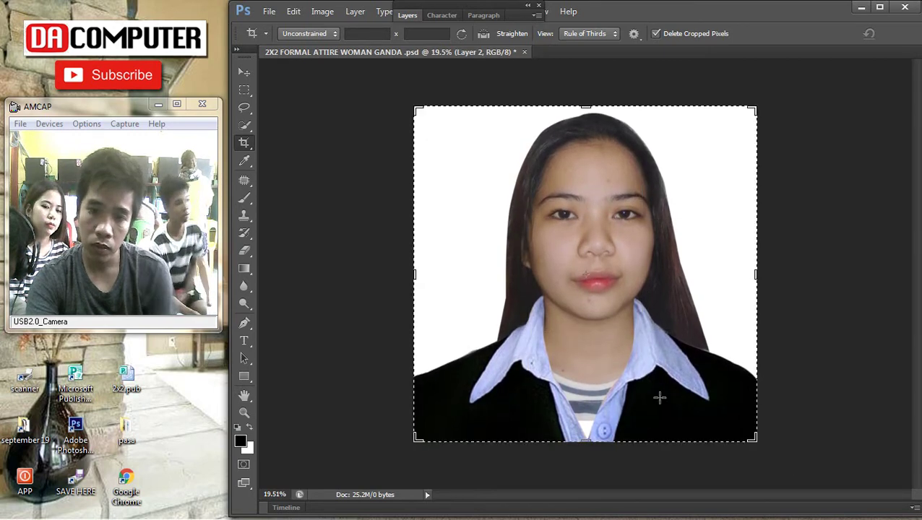
# Clone neck skin over the striped shirt and the white gap inside the collar opening
pyautogui.click(243, 73)
pyautogui.scroll(3, 607, 375)
pyautogui.moveTo(599, 375); pyautogui.dragTo(585, 212)
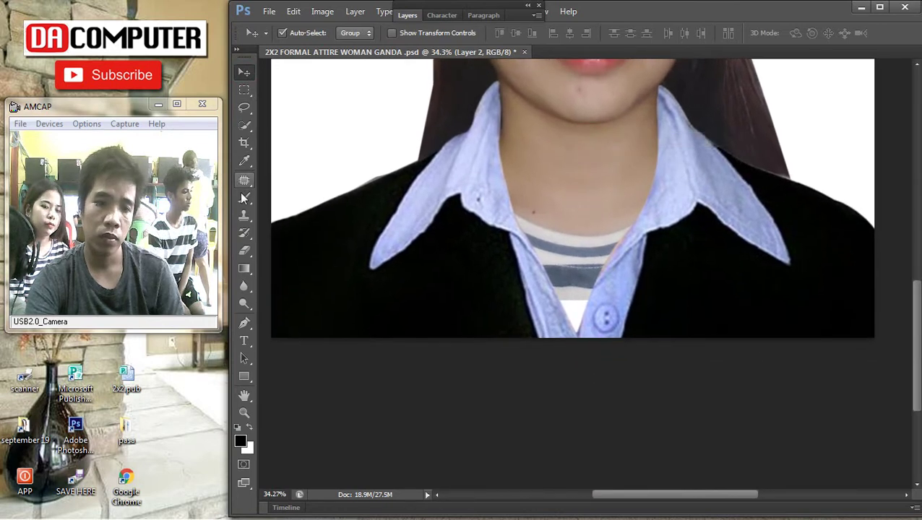
pyautogui.click(244, 216)
pyautogui.scroll(3, 541, 203)
pyautogui.moveTo(508, 224)
pyautogui.mouseDown()
pyautogui.moveTo(533, 236)
pyautogui.moveTo(710, 247)
pyautogui.moveTo(609, 262)
pyautogui.moveTo(516, 239)
pyautogui.mouseUp()
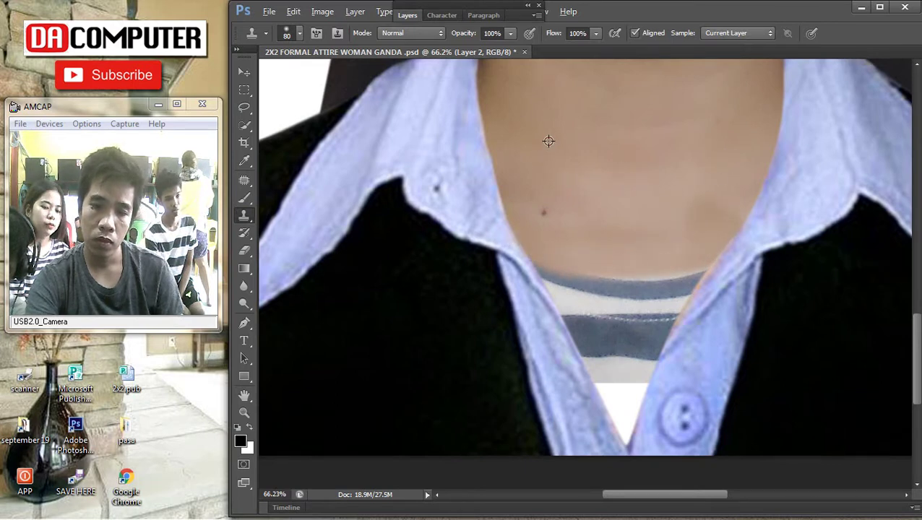
pyautogui.moveTo(541, 263); pyautogui.dragTo(745, 264)
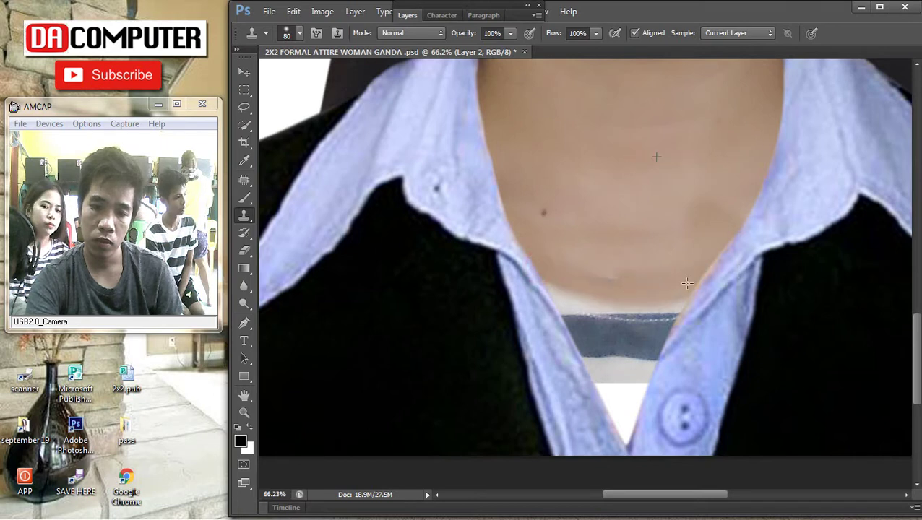
pyautogui.moveTo(641, 331); pyautogui.dragTo(676, 307)
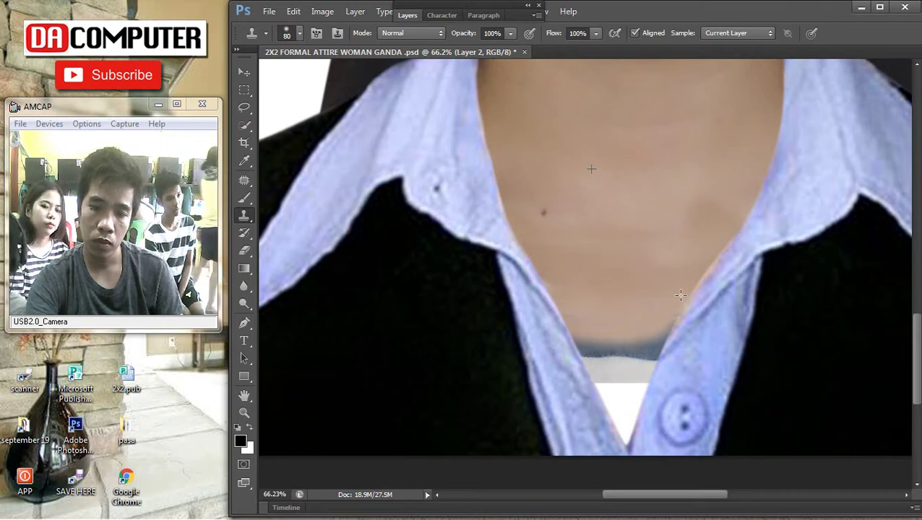
pyautogui.moveTo(585, 306)
pyautogui.mouseDown()
pyautogui.moveTo(659, 340)
pyautogui.moveTo(577, 350)
pyautogui.moveTo(635, 349)
pyautogui.moveTo(577, 355)
pyautogui.moveTo(622, 357)
pyautogui.mouseUp()
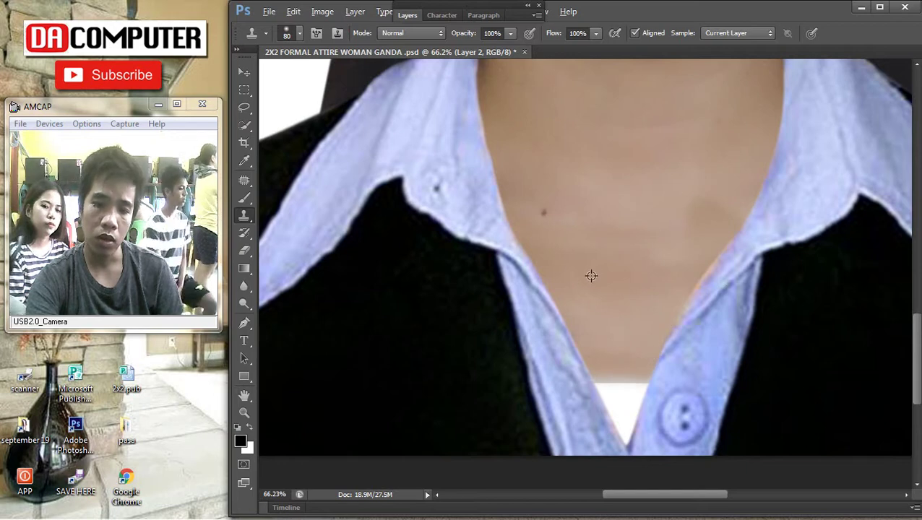
pyautogui.moveTo(618, 383)
pyautogui.mouseDown()
pyautogui.moveTo(589, 376)
pyautogui.moveTo(647, 384)
pyautogui.moveTo(628, 390)
pyautogui.moveTo(636, 407)
pyautogui.moveTo(618, 424)
pyautogui.mouseUp()
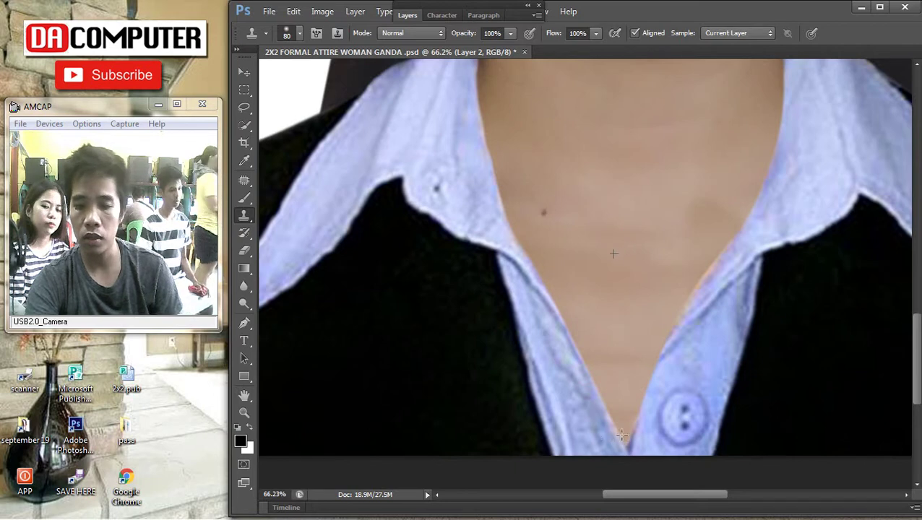
# Clone lighter skin over the dark patch at the right base of the neck
pyautogui.scroll(-4, 659, 321)
pyautogui.scroll(4, 648, 323)
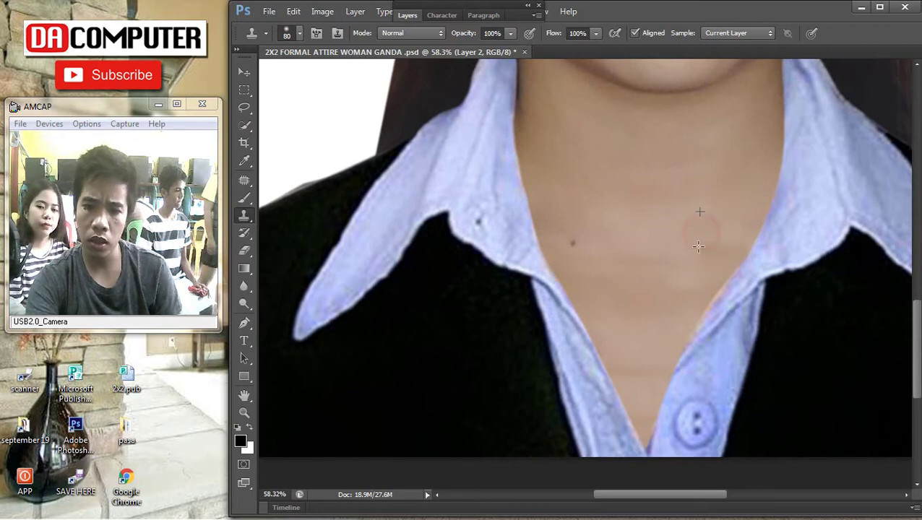
pyautogui.keyDown('alt'); pyautogui.click(722, 197); pyautogui.keyUp('alt')
pyautogui.moveTo(702, 250); pyautogui.dragTo(740, 249)
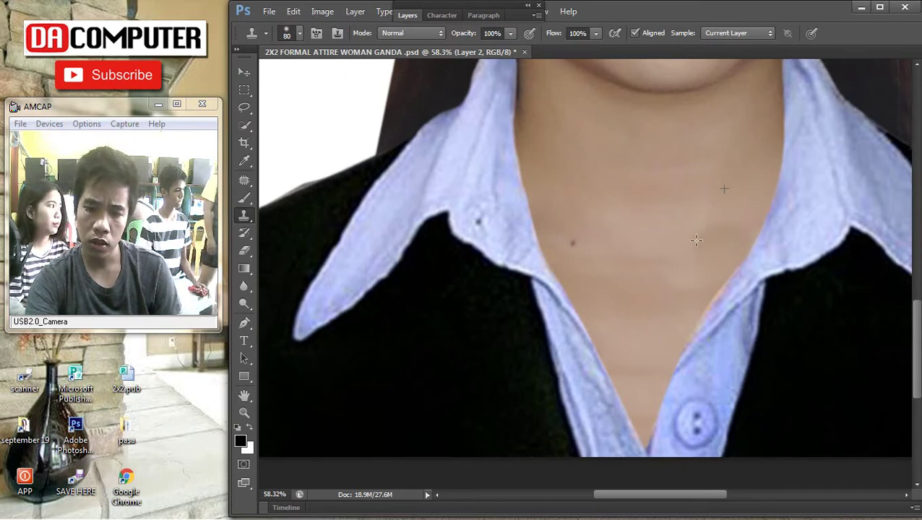
pyautogui.scroll(-5, 719, 221)
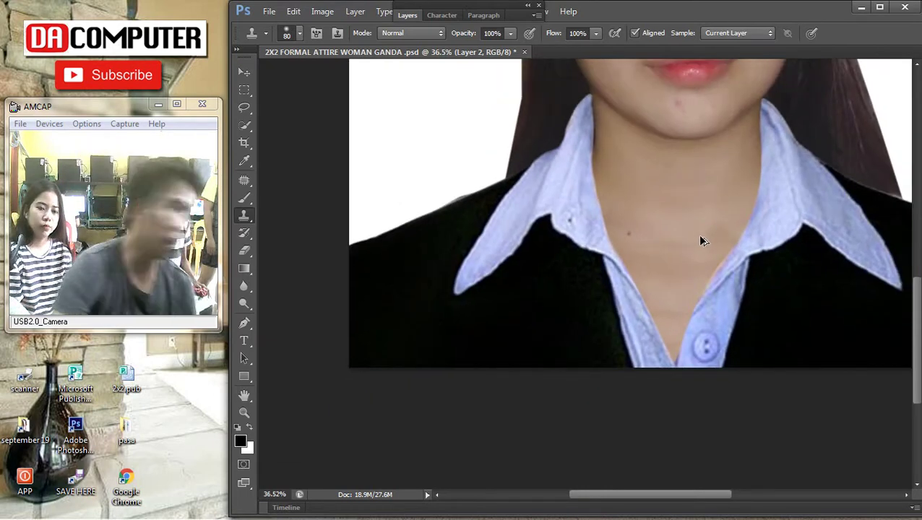
pyautogui.scroll(4, 699, 235)
pyautogui.keyDown('alt'); pyautogui.click(752, 194); pyautogui.keyUp('alt')
pyautogui.click(711, 229)
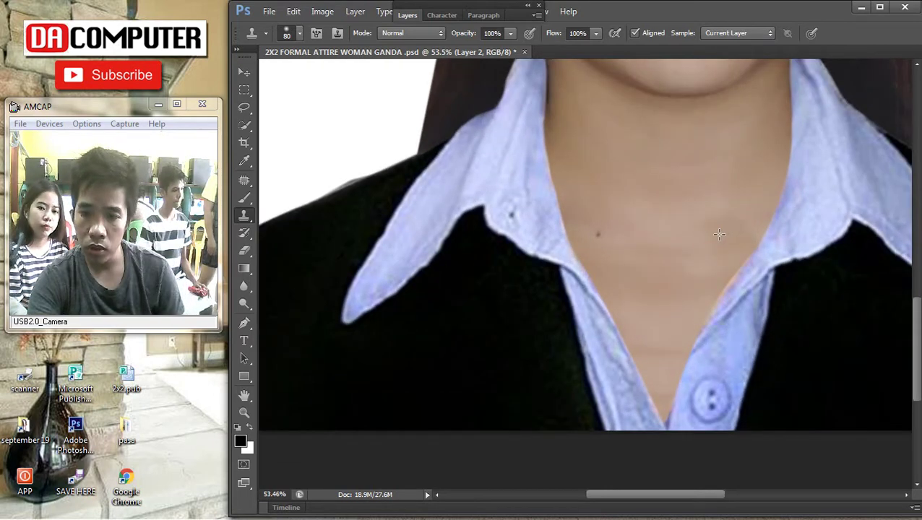
pyautogui.click(705, 246)
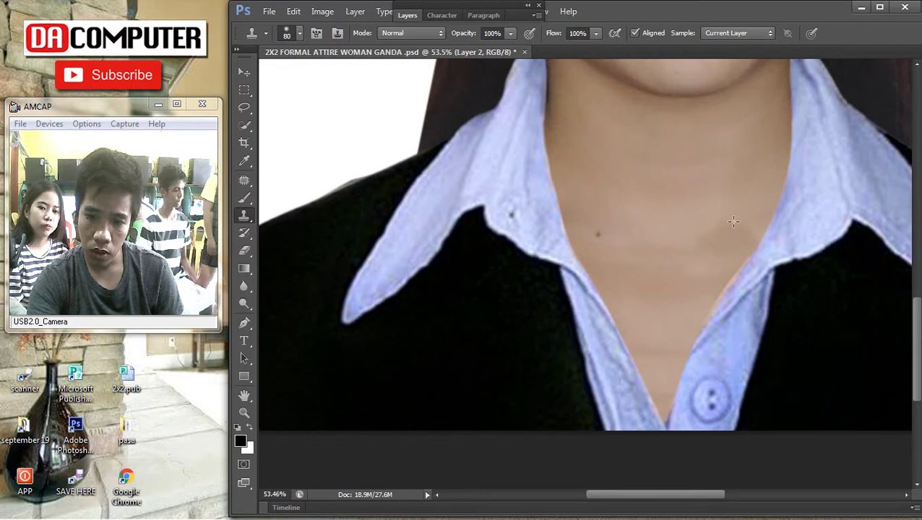
pyautogui.click(712, 228)
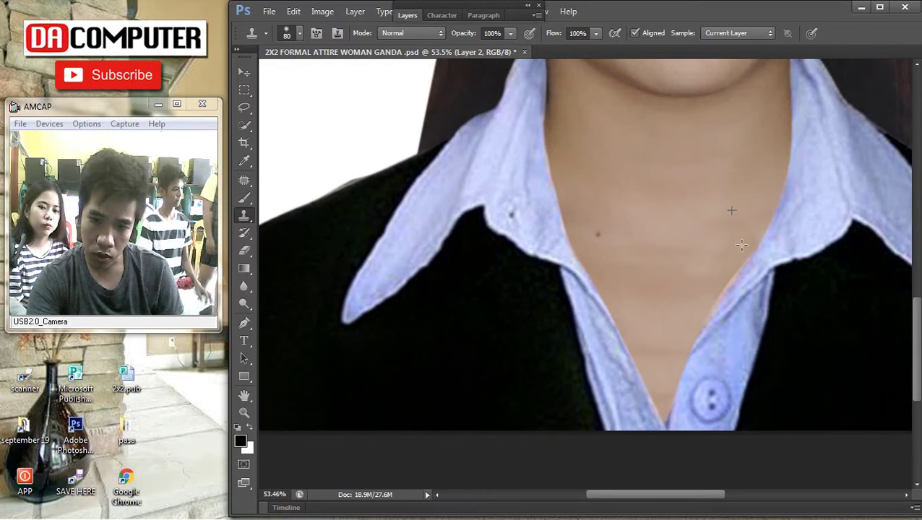
# Even out the cloned skin inside the collar opening with the Patch tool
pyautogui.hotkey('ctrl', '0')
pyautogui.scroll(6, 699, 289)
pyautogui.moveTo(551, 328); pyautogui.dragTo(578, 117)
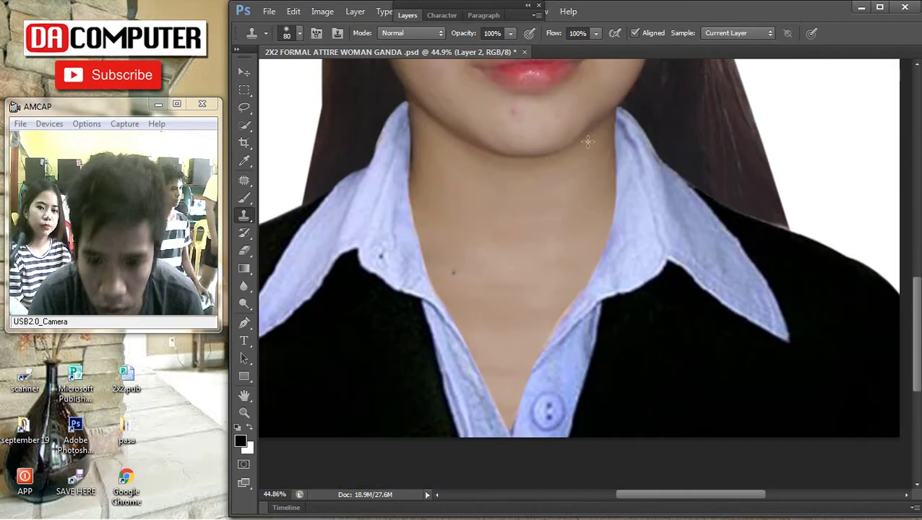
pyautogui.scroll(2, 610, 271)
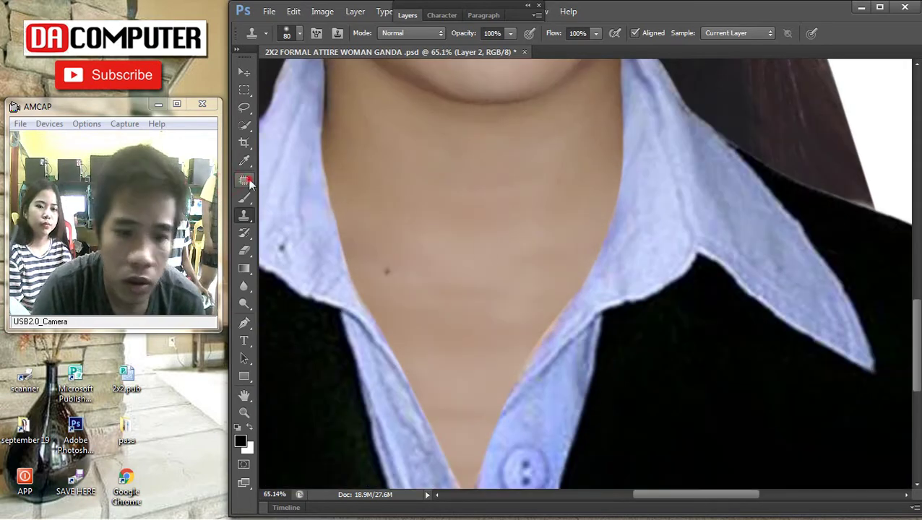
pyautogui.click(244, 180)
pyautogui.scroll(2, 633, 270)
pyautogui.moveTo(551, 247)
pyautogui.mouseDown()
pyautogui.moveTo(502, 236)
pyautogui.moveTo(516, 168)
pyautogui.mouseUp()
pyautogui.hotkey('ctrl', 'd')
pyautogui.moveTo(527, 300); pyautogui.dragTo(574, 206)
pyautogui.moveTo(415, 237)
pyautogui.mouseDown()
pyautogui.moveTo(562, 216)
pyautogui.moveTo(396, 204)
pyautogui.mouseUp()
pyautogui.moveTo(477, 194); pyautogui.dragTo(481, 116)
pyautogui.click(482, 115)
pyautogui.scroll(-1, 578, 136)
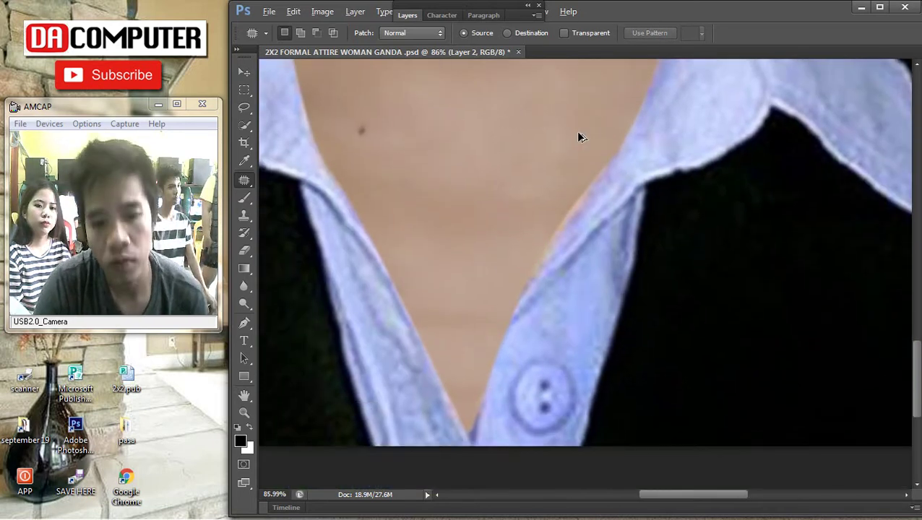
# Patch the remaining uneven area of the lower neck using cleaner skin above it
pyautogui.scroll(-6, 576, 145)
pyautogui.scroll(4, 538, 242)
pyautogui.moveTo(542, 241)
pyautogui.mouseDown()
pyautogui.moveTo(457, 232)
pyautogui.moveTo(502, 214)
pyautogui.mouseUp()
pyautogui.moveTo(512, 228); pyautogui.dragTo(517, 129)
pyautogui.scroll(-4, 592, 103)
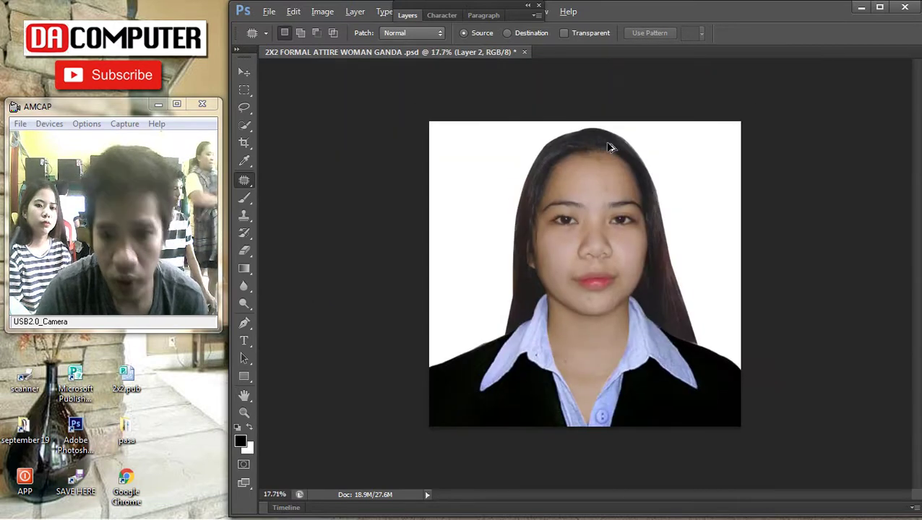
# Patch the reddish blemish on the right half of the forehead with clear skin
pyautogui.scroll(1, 611, 146)
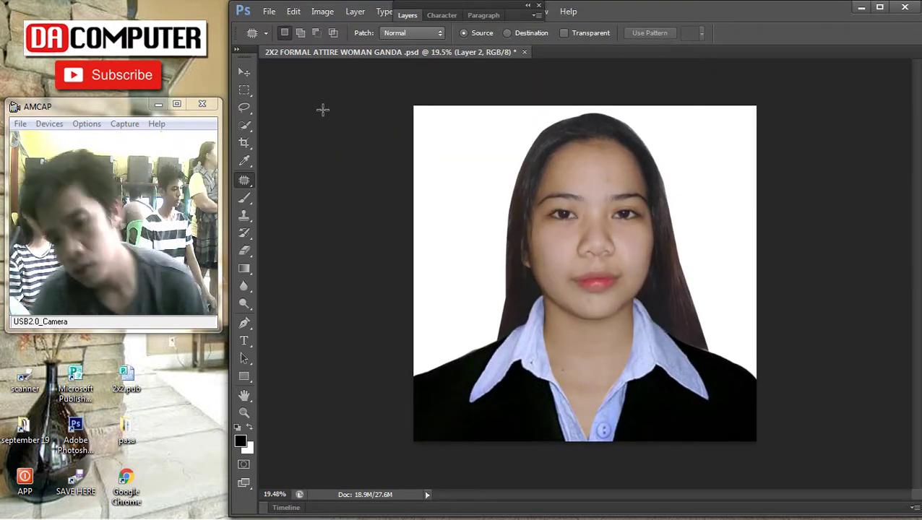
pyautogui.click(244, 72)
pyautogui.scroll(5, 598, 152)
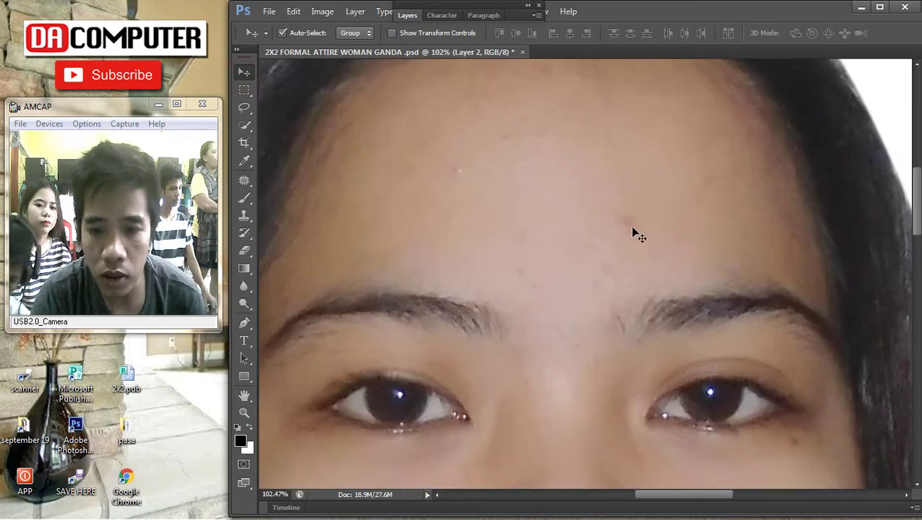
pyautogui.click(245, 181)
pyautogui.moveTo(657, 207)
pyautogui.mouseDown()
pyautogui.moveTo(639, 246)
pyautogui.moveTo(629, 210)
pyautogui.mouseUp()
pyautogui.click(675, 146)
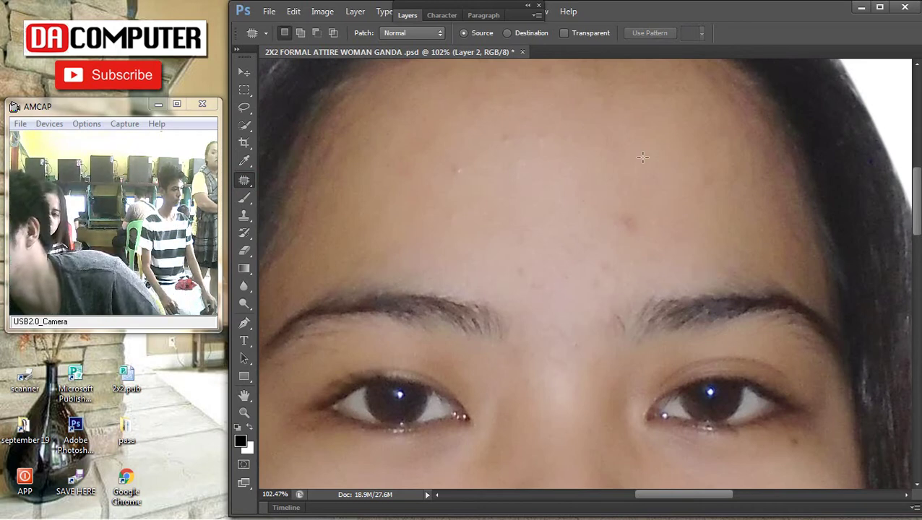
pyautogui.moveTo(644, 209)
pyautogui.mouseDown()
pyautogui.moveTo(616, 246)
pyautogui.moveTo(628, 206)
pyautogui.mouseUp()
pyautogui.click(648, 148)
# Patch the small spots on the upper left half of the forehead
pyautogui.moveTo(563, 139)
pyautogui.mouseDown()
pyautogui.moveTo(475, 138)
pyautogui.moveTo(506, 124)
pyautogui.mouseUp()
pyautogui.moveTo(508, 138); pyautogui.dragTo(519, 179)
pyautogui.moveTo(479, 154)
pyautogui.mouseDown()
pyautogui.moveTo(451, 185)
pyautogui.moveTo(463, 152)
pyautogui.mouseUp()
pyautogui.moveTo(457, 175); pyautogui.dragTo(454, 197)
# Patch the small spots above and between the eyebrows with clear forehead skin
pyautogui.click(549, 273)
pyautogui.moveTo(549, 274)
pyautogui.mouseDown()
pyautogui.moveTo(535, 259)
pyautogui.moveTo(617, 220)
pyautogui.mouseUp()
pyautogui.click(617, 221)
pyautogui.moveTo(628, 260)
pyautogui.mouseDown()
pyautogui.moveTo(597, 267)
pyautogui.moveTo(614, 182)
pyautogui.mouseUp()
pyautogui.click(613, 182)
pyautogui.moveTo(574, 288)
pyautogui.mouseDown()
pyautogui.moveTo(539, 280)
pyautogui.moveTo(574, 288)
pyautogui.mouseUp()
pyautogui.moveTo(566, 288); pyautogui.dragTo(626, 209)
pyautogui.click(625, 208)
pyautogui.moveTo(478, 216)
pyautogui.mouseDown()
pyautogui.moveTo(434, 236)
pyautogui.moveTo(473, 215)
pyautogui.mouseUp()
pyautogui.moveTo(462, 222); pyautogui.dragTo(573, 219)
pyautogui.click(683, 208)
# Patch the uneven skin along the upper forehead near the hairline
pyautogui.scroll(-6, 683, 196)
pyautogui.scroll(4, 630, 143)
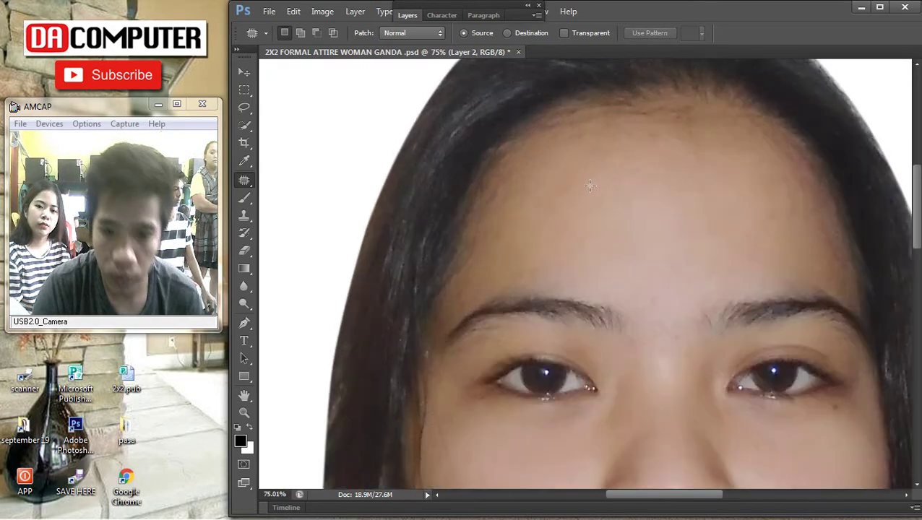
pyautogui.moveTo(537, 188)
pyautogui.mouseDown()
pyautogui.moveTo(631, 195)
pyautogui.moveTo(702, 116)
pyautogui.moveTo(686, 120)
pyautogui.mouseUp()
pyautogui.click(702, 116)
pyautogui.click(632, 165)
pyautogui.moveTo(657, 136)
pyautogui.mouseDown()
pyautogui.moveTo(653, 169)
pyautogui.moveTo(565, 130)
pyautogui.moveTo(615, 155)
pyautogui.mouseUp()
pyautogui.moveTo(590, 143)
pyautogui.mouseDown()
pyautogui.moveTo(621, 212)
pyautogui.moveTo(650, 210)
pyautogui.mouseUp()
pyautogui.click(650, 210)
pyautogui.scroll(-2, 709, 166)
pyautogui.scroll(4, 515, 316)
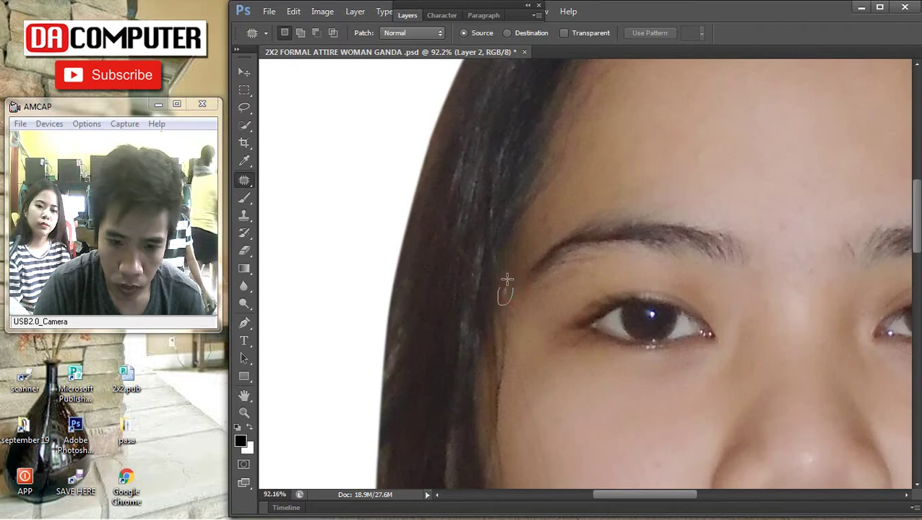
pyautogui.scroll(-5, 689, 195)
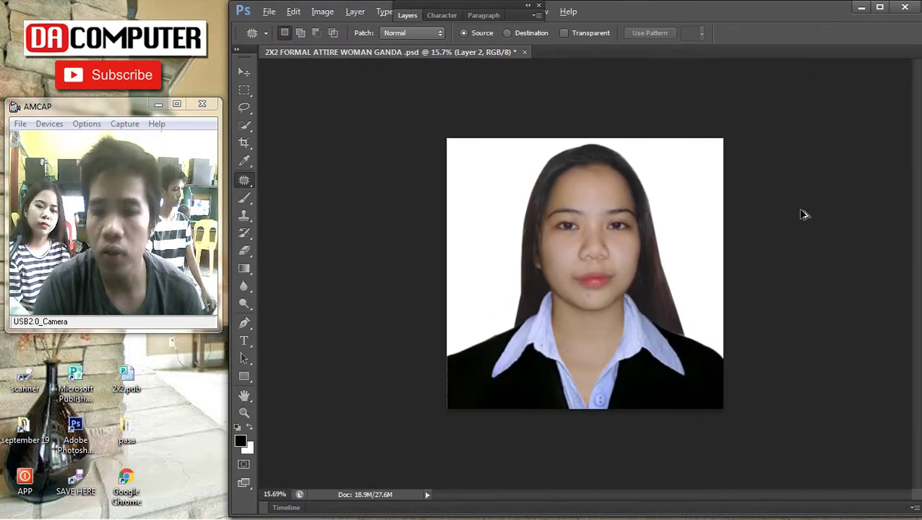
# Warp the black blazer layer along its outer edge so the shoulder beside the darker hair curves smoothly and reaches the canvas edge
pyautogui.scroll(1, 684, 222)
pyautogui.click(245, 73)
pyautogui.scroll(2, 565, 323)
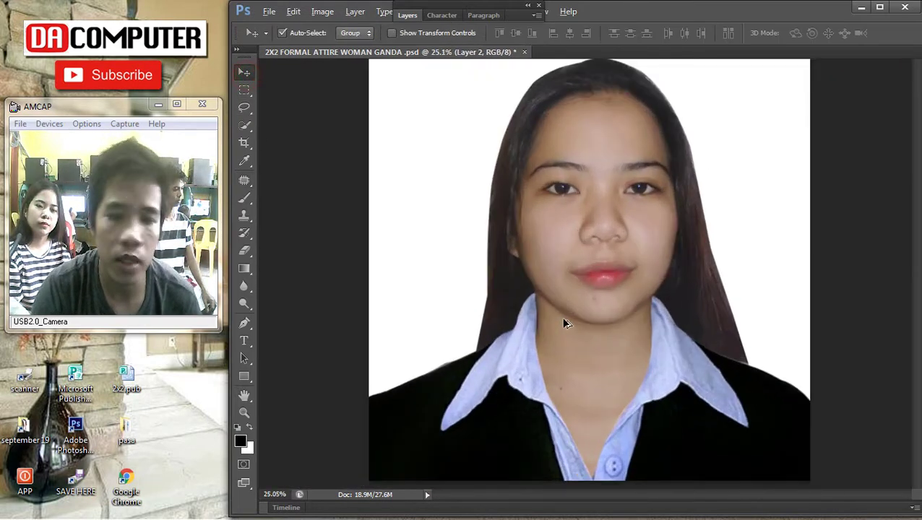
pyautogui.rightClick(526, 338)
pyautogui.click(563, 347)
pyautogui.hotkey('ctrl', 't')
pyautogui.scroll(2, 607, 323)
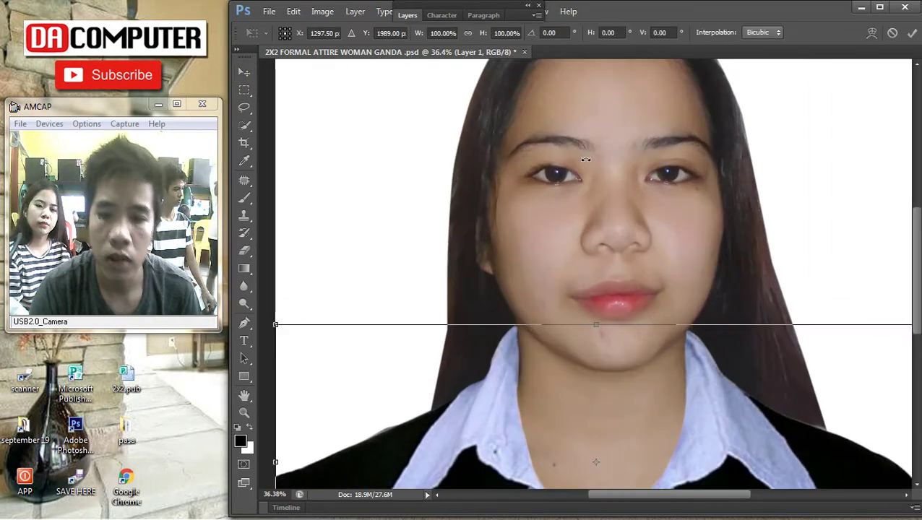
pyautogui.scroll(2, 516, 408)
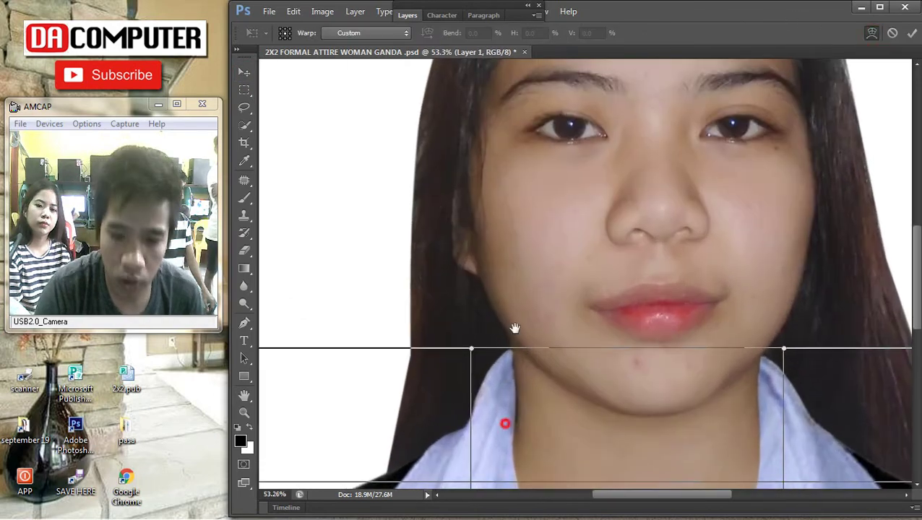
pyautogui.scroll(-3, 506, 362)
pyautogui.scroll(-4, 535, 283)
pyautogui.moveTo(496, 321); pyautogui.dragTo(570, 303)
pyautogui.moveTo(383, 153); pyautogui.dragTo(376, 454)
pyautogui.moveTo(563, 450); pyautogui.dragTo(601, 119)
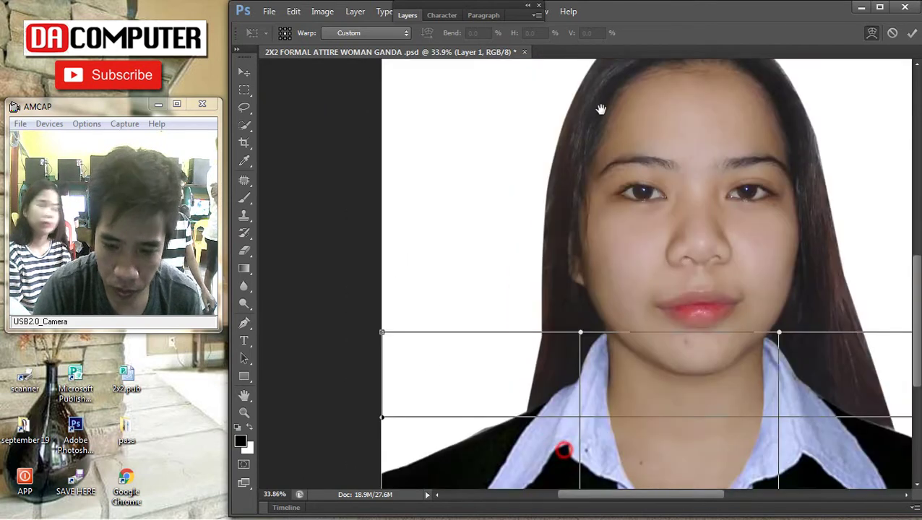
pyautogui.scroll(-3, 502, 183)
pyautogui.moveTo(411, 212); pyautogui.dragTo(428, 209)
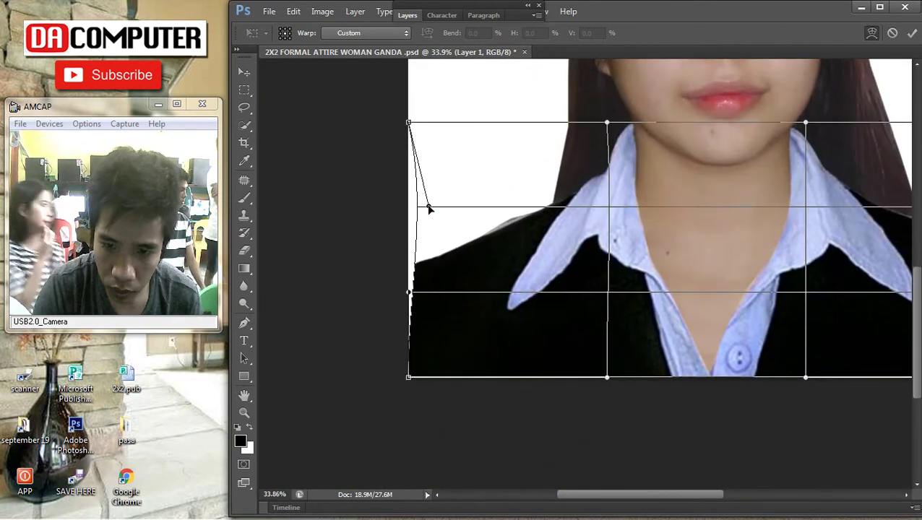
pyautogui.moveTo(405, 298); pyautogui.dragTo(388, 295)
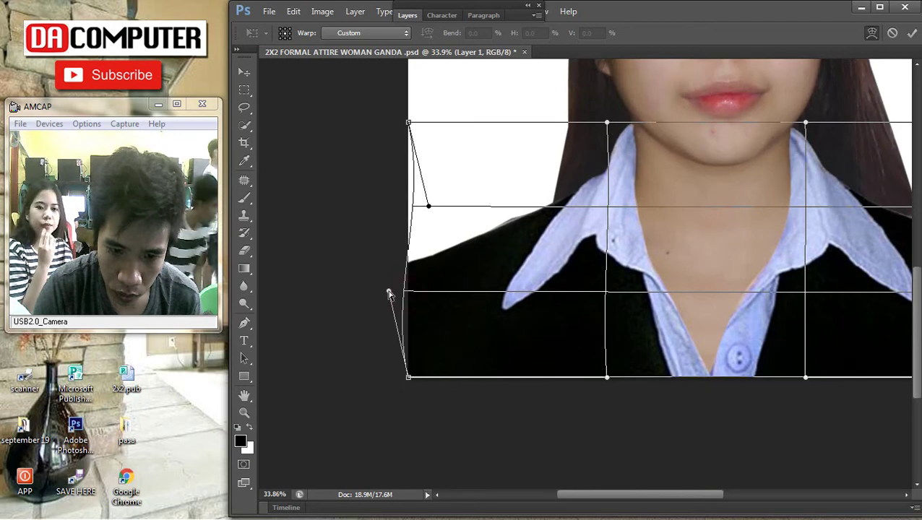
pyautogui.press('Return')
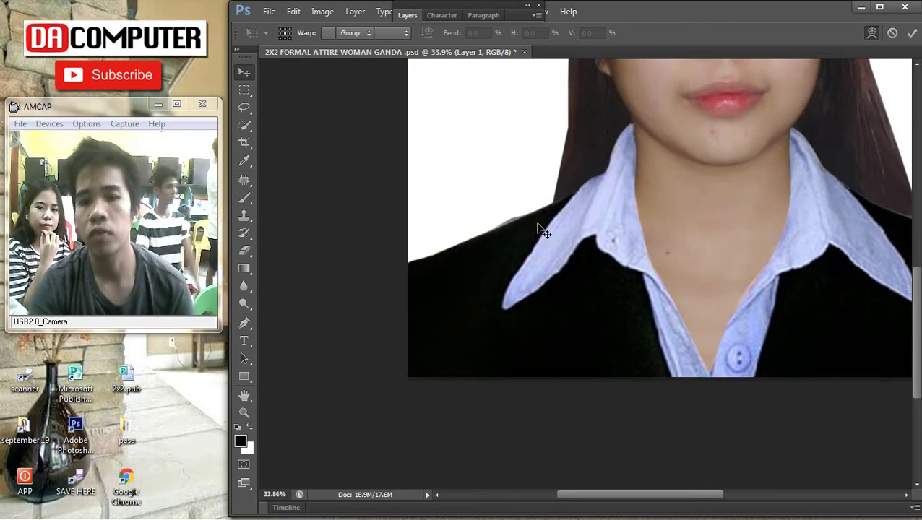
# Brighten the portrait on Layer 2 with a Curves point at input 122, output 148
pyautogui.scroll(-5, 630, 183)
pyautogui.scroll(1, 572, 264)
pyautogui.rightClick(615, 263)
pyautogui.click(652, 271)
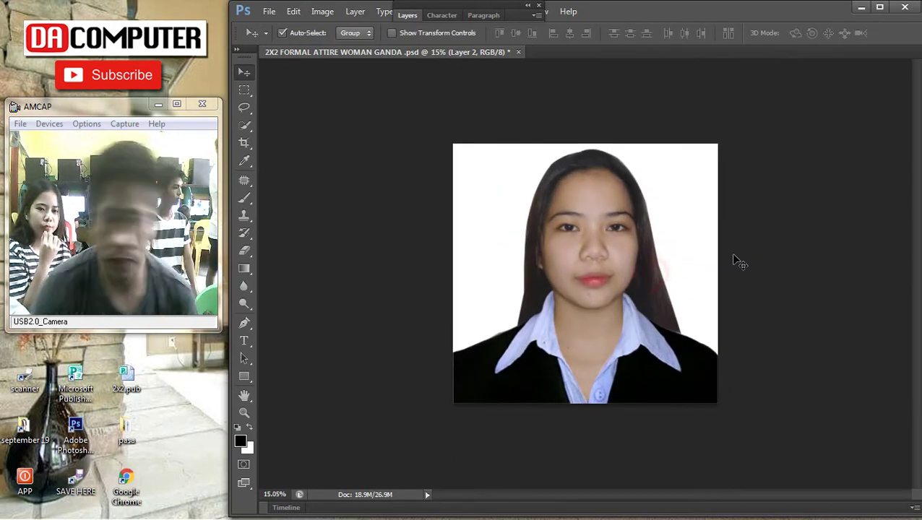
pyautogui.hotkey('ctrl', 'm')
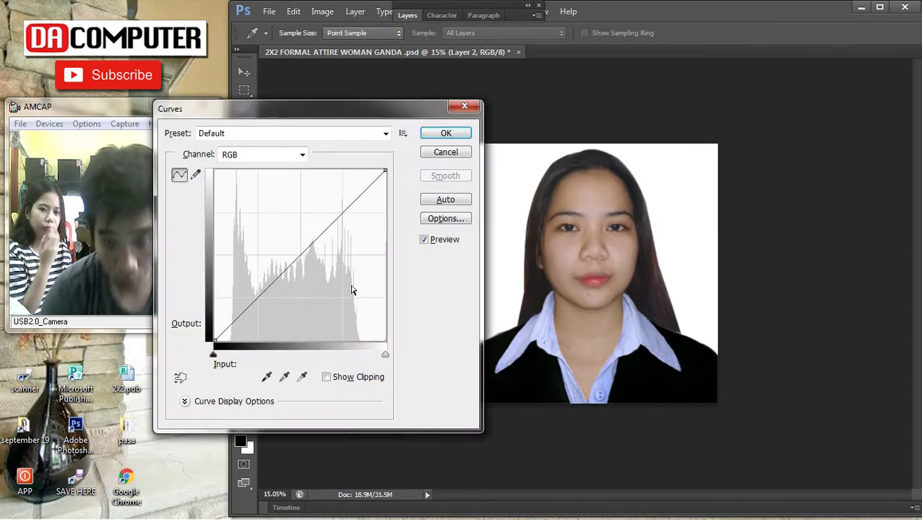
pyautogui.moveTo(297, 256); pyautogui.dragTo(296, 243)
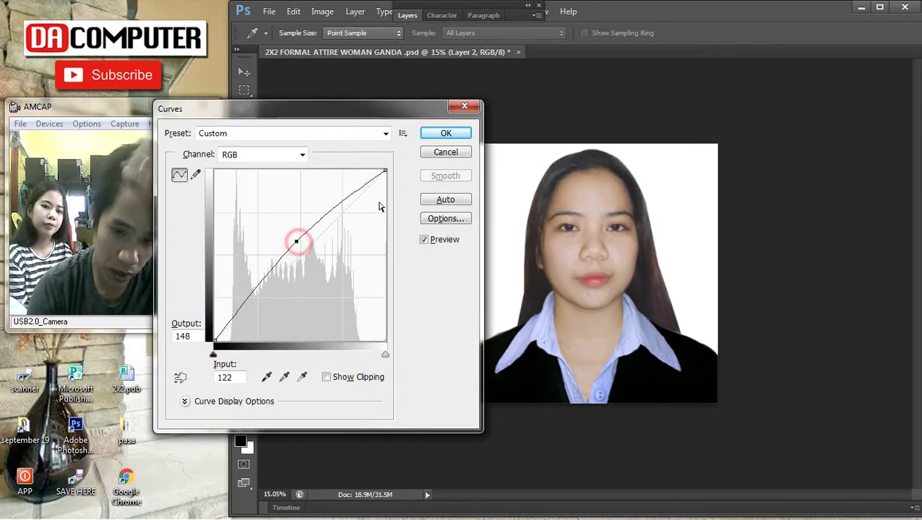
pyautogui.click(444, 134)
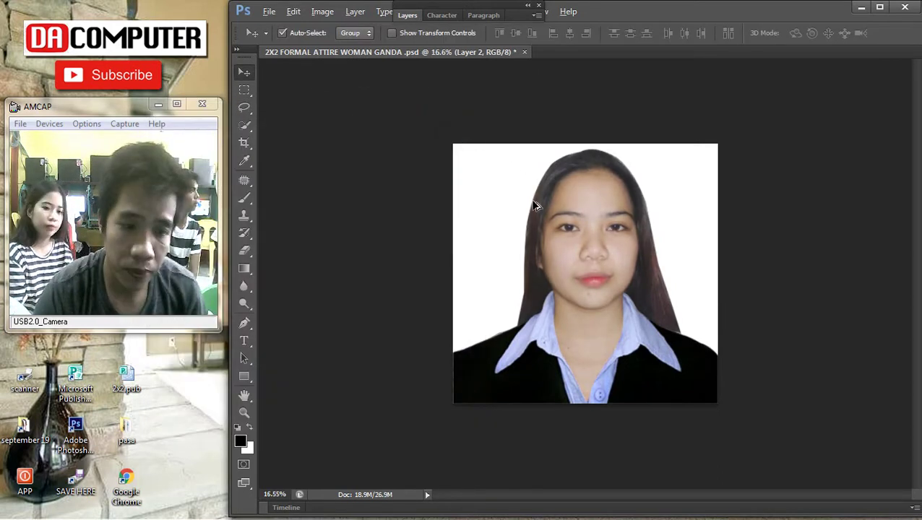
# Lighten Layer 2 slightly more with a second Curves adjustment, raising input 124 to output 135
pyautogui.scroll(3, 535, 206)
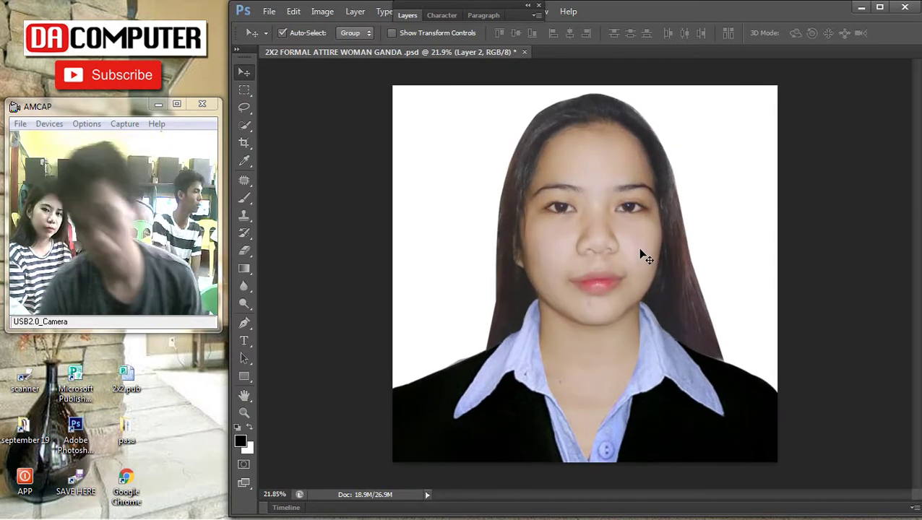
pyautogui.hotkey('ctrl', 'm')
pyautogui.moveTo(300, 264); pyautogui.dragTo(298, 251)
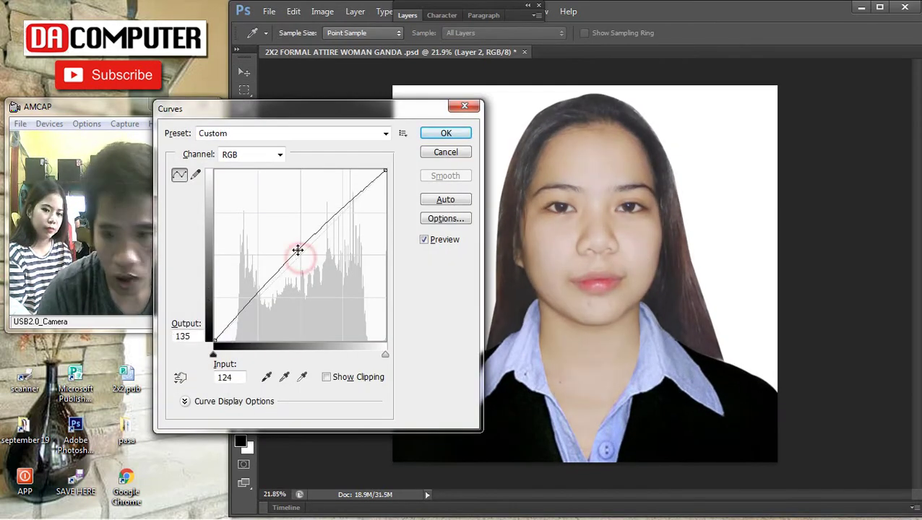
pyautogui.click(447, 135)
pyautogui.scroll(-3, 503, 251)
pyautogui.click(269, 11)
pyautogui.moveTo(293, 11)
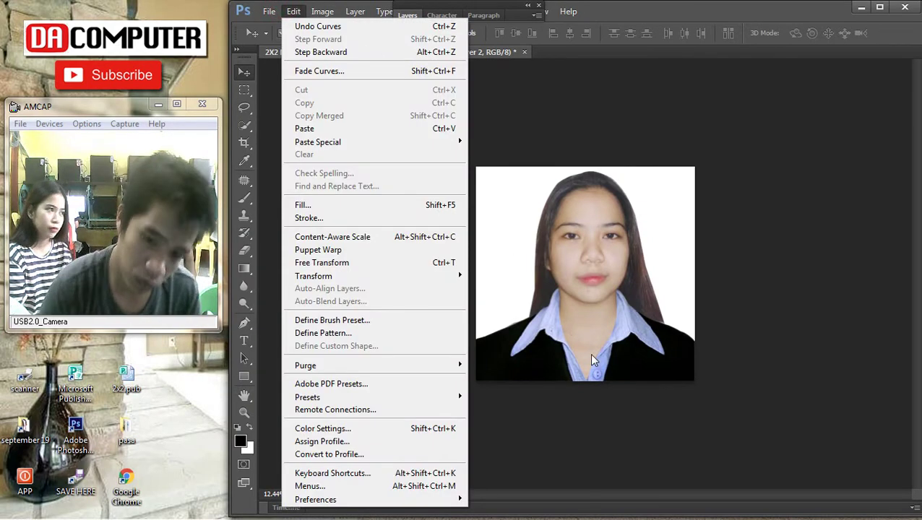
pyautogui.press('Escape')
pyautogui.click(758, 336)
pyautogui.hotkey('ctrl', 'o')
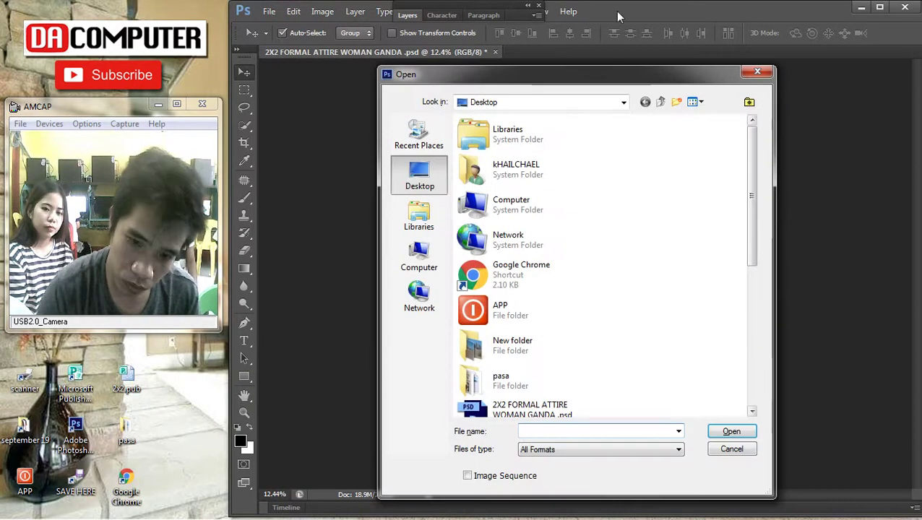
pyautogui.click(751, 70)
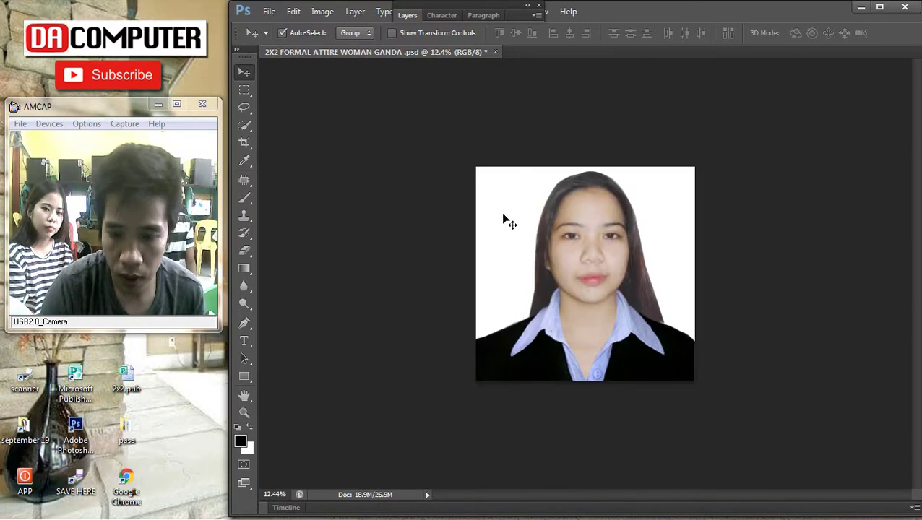
# Apply Levels to Layer 2 with the black input at 29, midtones at 1.11 and a slightly lowered white input
pyautogui.rightClick(592, 268)
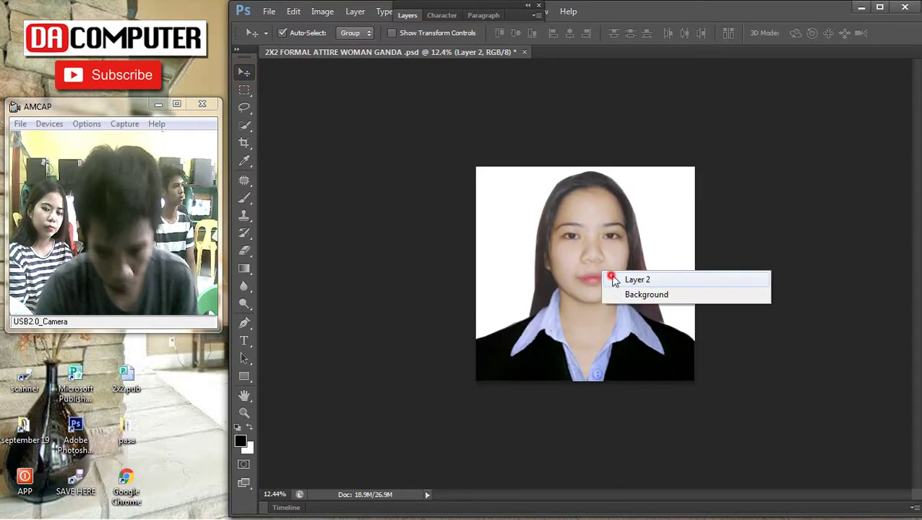
pyautogui.click(611, 276)
pyautogui.hotkey('ctrl', 'm')
pyautogui.press('Escape')
pyautogui.hotkey('ctrl', 'l')
pyautogui.moveTo(345, 237); pyautogui.dragTo(357, 237)
pyautogui.moveTo(517, 89); pyautogui.dragTo(361, 88)
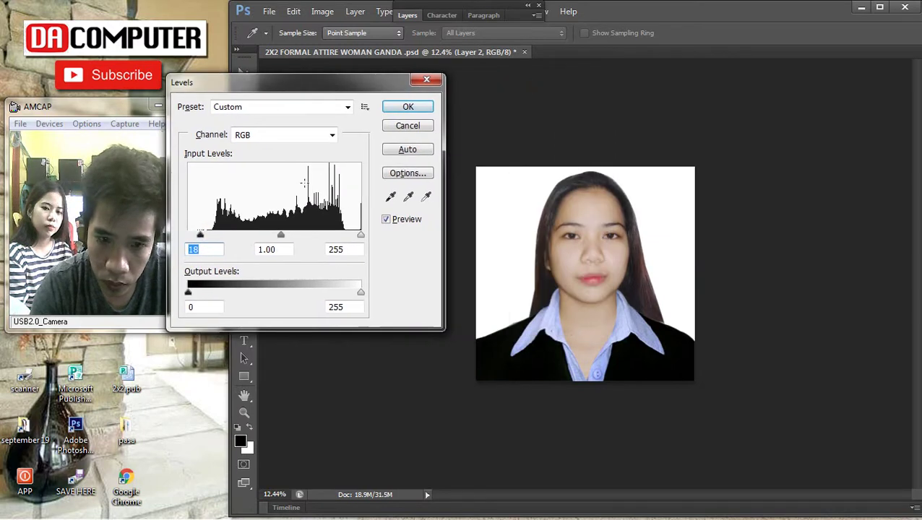
pyautogui.moveTo(208, 237); pyautogui.dragTo(211, 236)
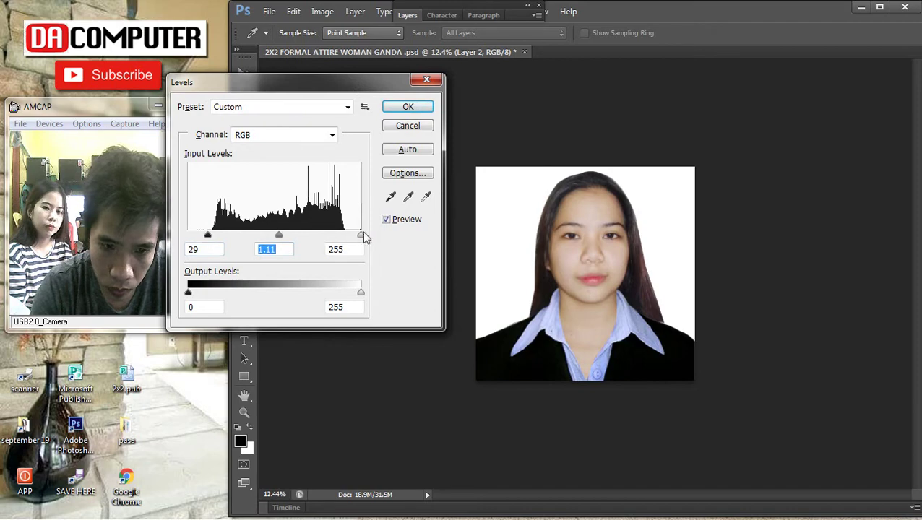
pyautogui.moveTo(361, 236); pyautogui.dragTo(350, 237)
pyautogui.click(409, 107)
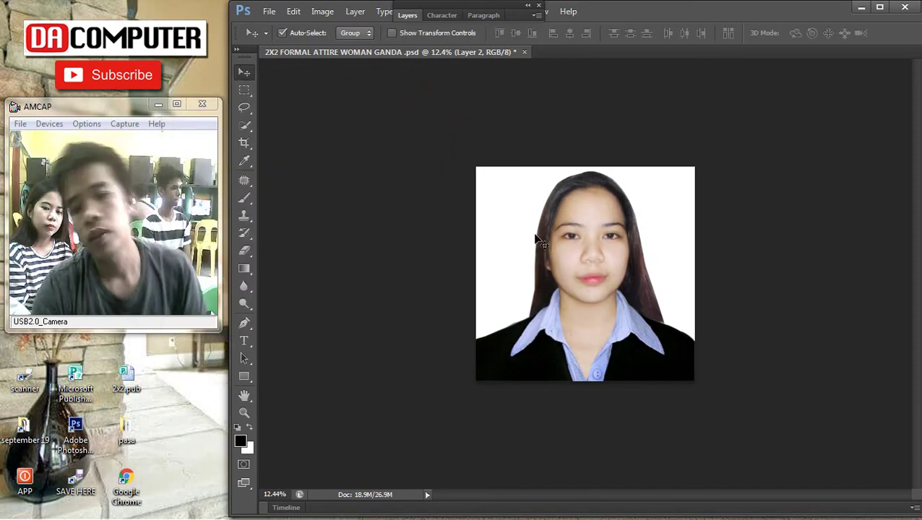
# Save a JPEG copy of the finished photo on the desktop as 2X2 FORMAL ATTIRE WOMAN GANDA
pyautogui.click(269, 12)
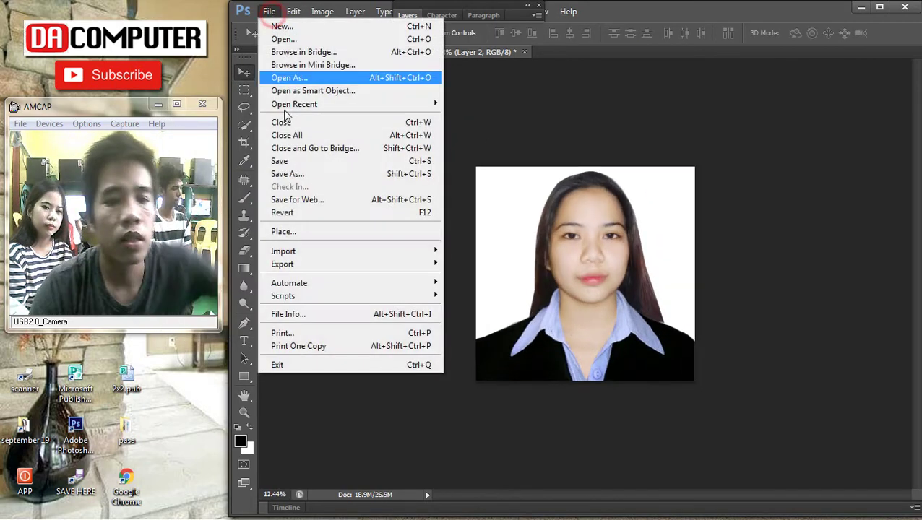
pyautogui.click(286, 174)
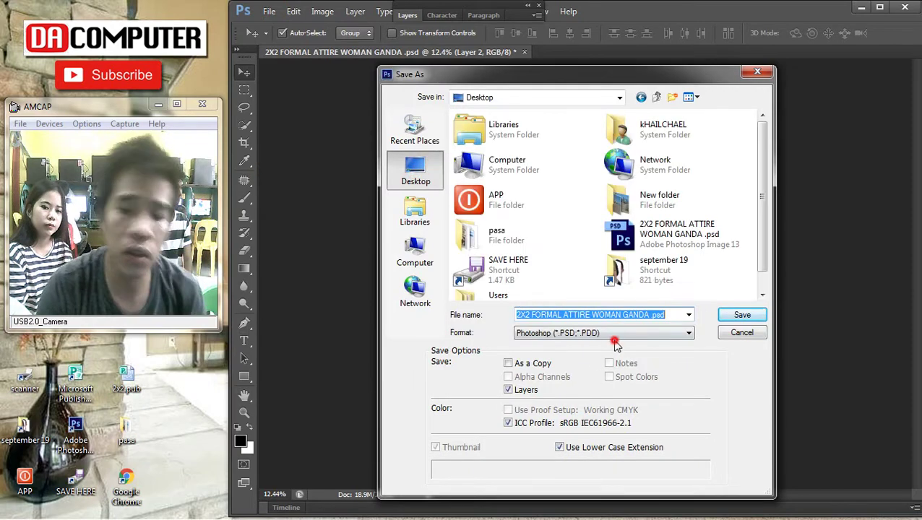
pyautogui.click(614, 332)
pyautogui.click(576, 223)
pyautogui.press('Return')
pyautogui.press('Return')
# Open 2x2.pub from the desktop in Microsoft Publisher and place its restored window beside the webcam view
pyautogui.press('super+e')
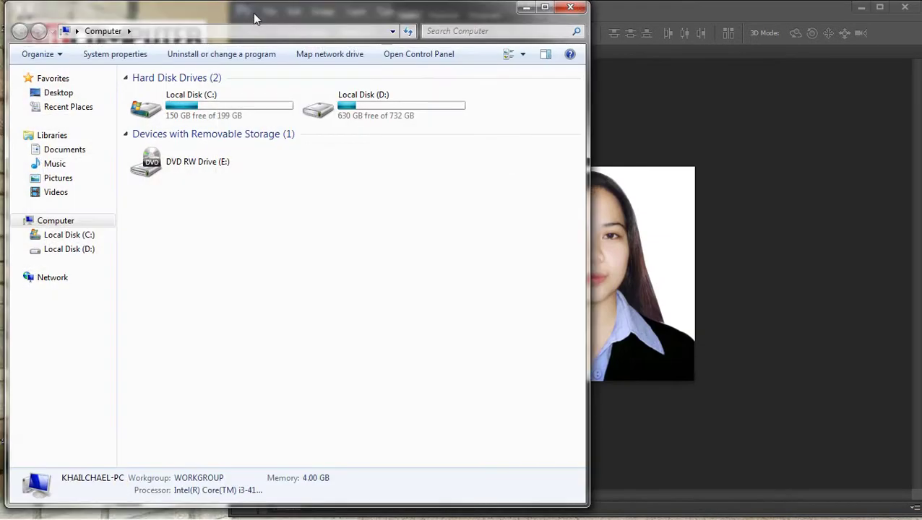
pyautogui.moveTo(253, 16); pyautogui.dragTo(527, 23)
pyautogui.click(337, 104)
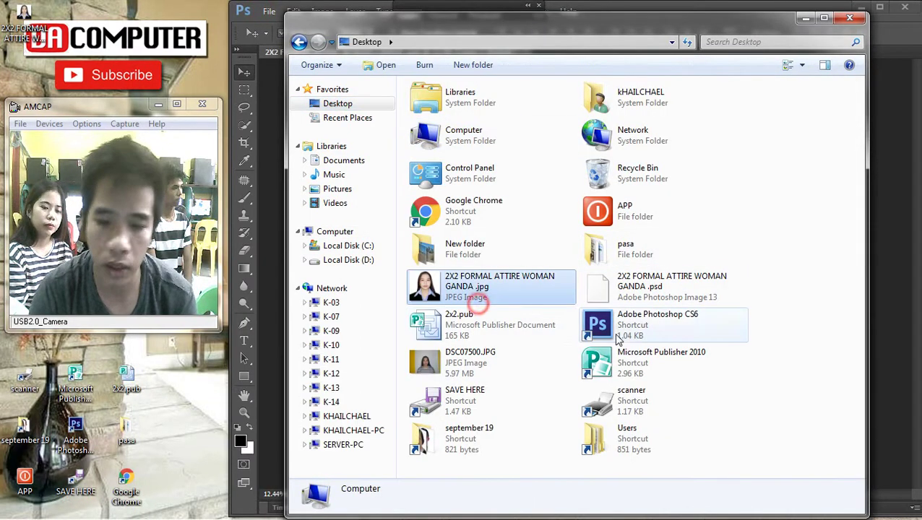
pyautogui.click(502, 334)
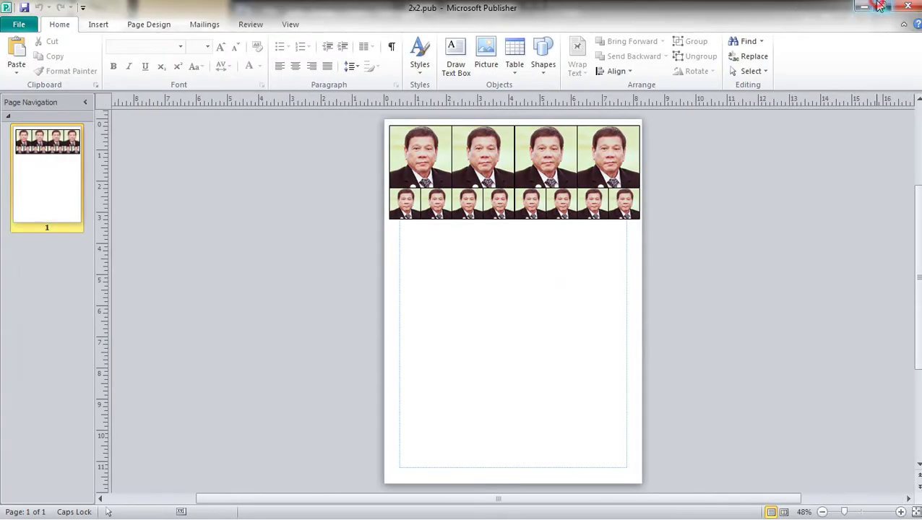
pyautogui.click(880, 6)
pyautogui.moveTo(593, 8); pyautogui.dragTo(823, 10)
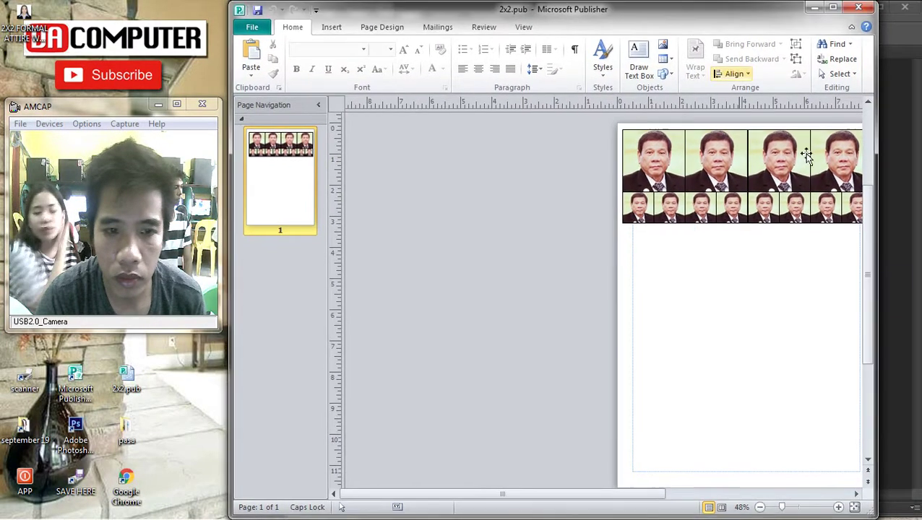
# Replace all the large and small ID pictures on the page with 2X2 FORMAL ATTIRE WOMAN GANDA.jpg from the desktop
pyautogui.moveTo(630, 495); pyautogui.dragTo(713, 501)
pyautogui.moveTo(800, 264); pyautogui.dragTo(483, 93)
pyautogui.rightClick(559, 165)
pyautogui.moveTo(634, 289)
pyautogui.click(711, 290)
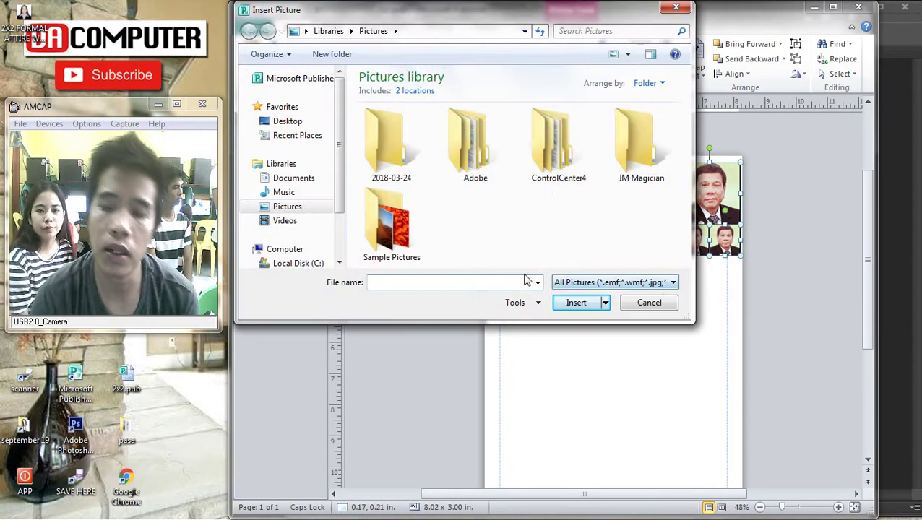
pyautogui.click(294, 127)
pyautogui.click(296, 135)
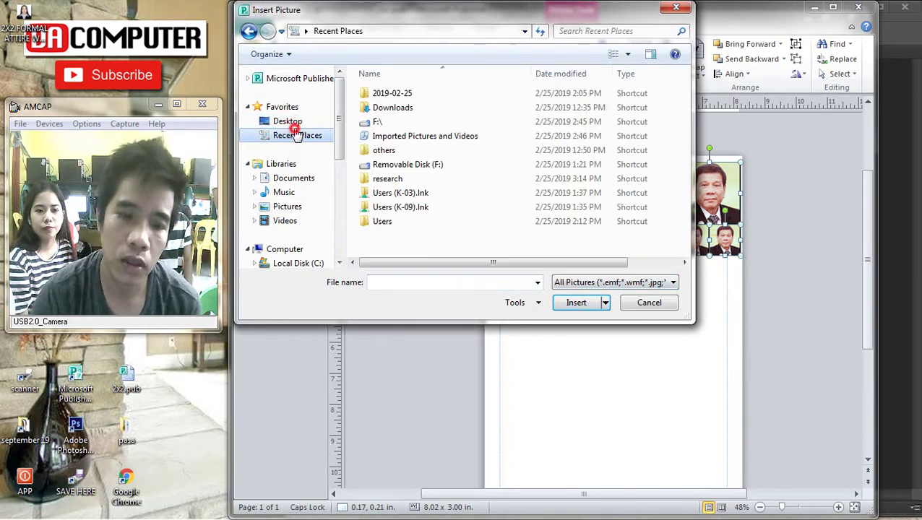
pyautogui.click(268, 127)
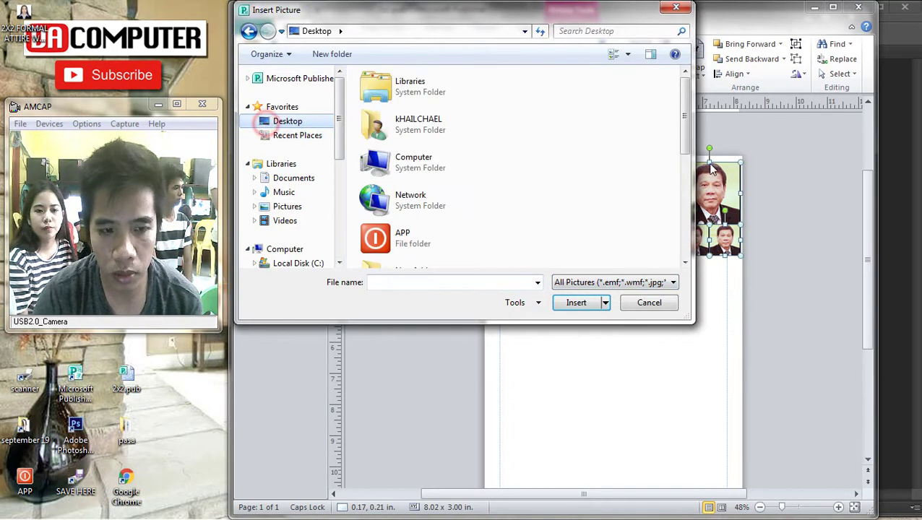
pyautogui.scroll(-8, 632, 206)
pyautogui.click(578, 197)
pyautogui.scroll(-5, 506, 200)
pyautogui.doubleClick(434, 92)
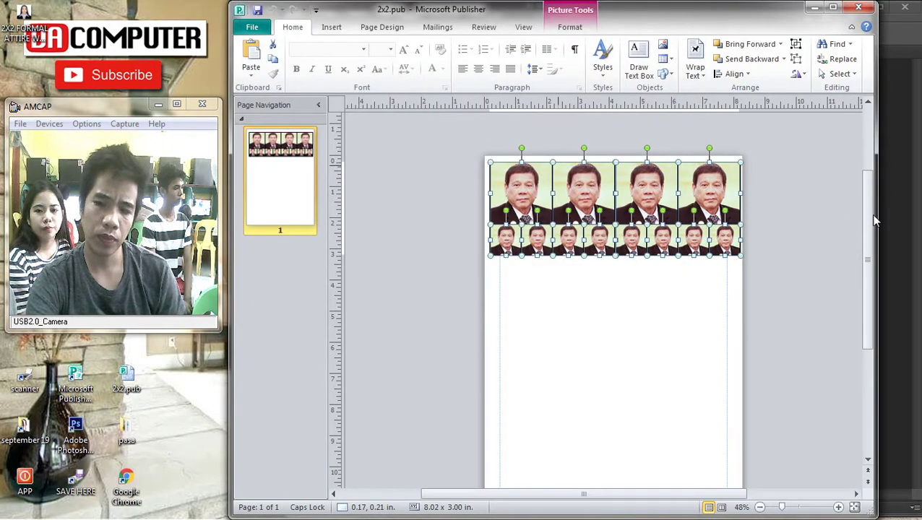
pyautogui.click(820, 221)
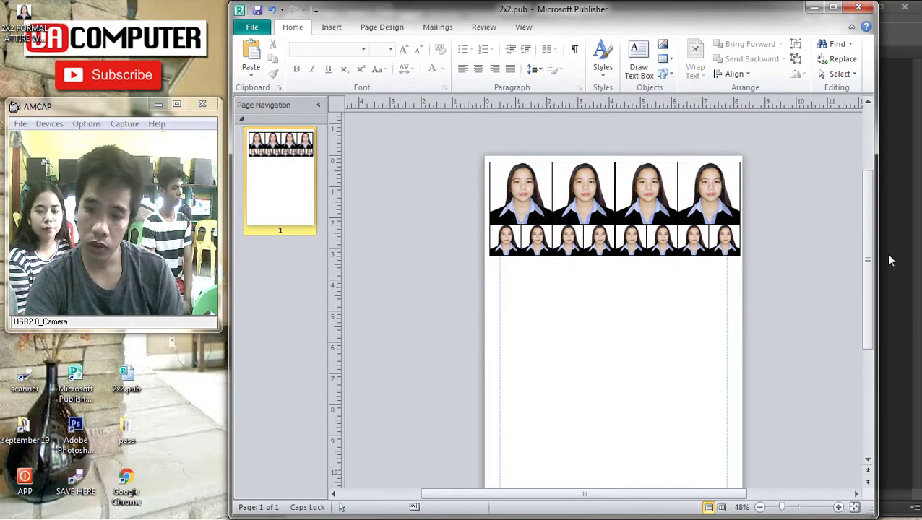
# Widen the Publisher window, examine the rows of ID photos up close, and minimize the window
pyautogui.moveTo(874, 247); pyautogui.dragTo(921, 252)
pyautogui.scroll(4, 743, 239)
pyautogui.scroll(1, 738, 233)
pyautogui.scroll(-3, 733, 218)
pyautogui.moveTo(837, 316); pyautogui.dragTo(587, 109)
pyautogui.click(799, 386)
pyautogui.moveTo(799, 388); pyautogui.dragTo(818, 380)
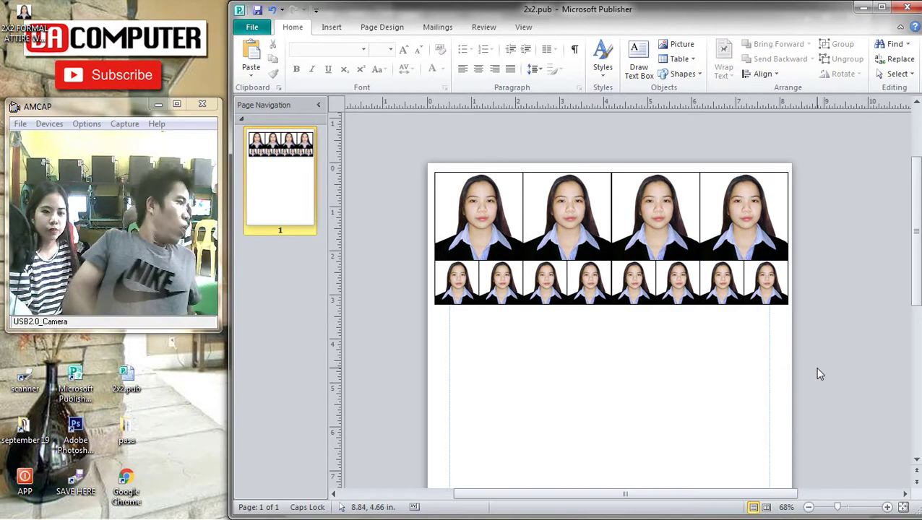
pyautogui.click(862, 9)
pyautogui.click(842, 26)
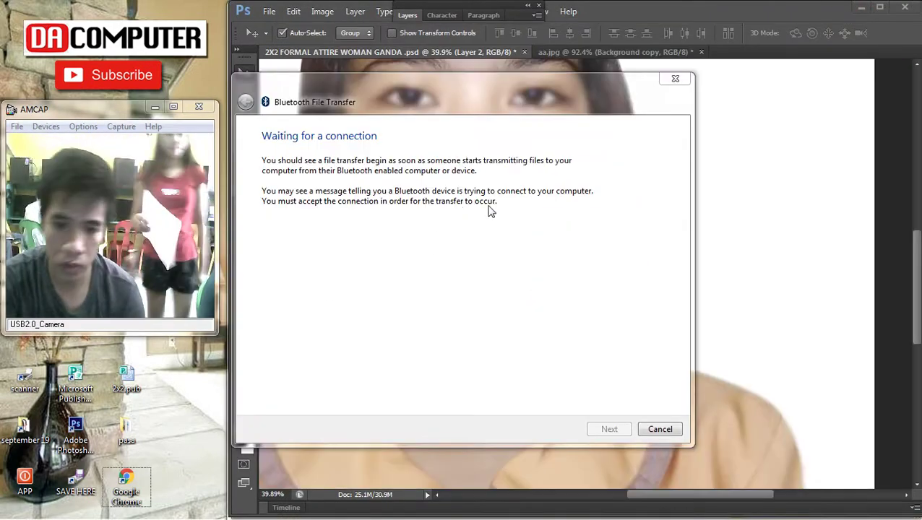
# Clear the Bluetooth File Transfer window away from the portrait with the peach uniform in Photoshop
pyautogui.moveTo(590, 80); pyautogui.dragTo(714, 144)
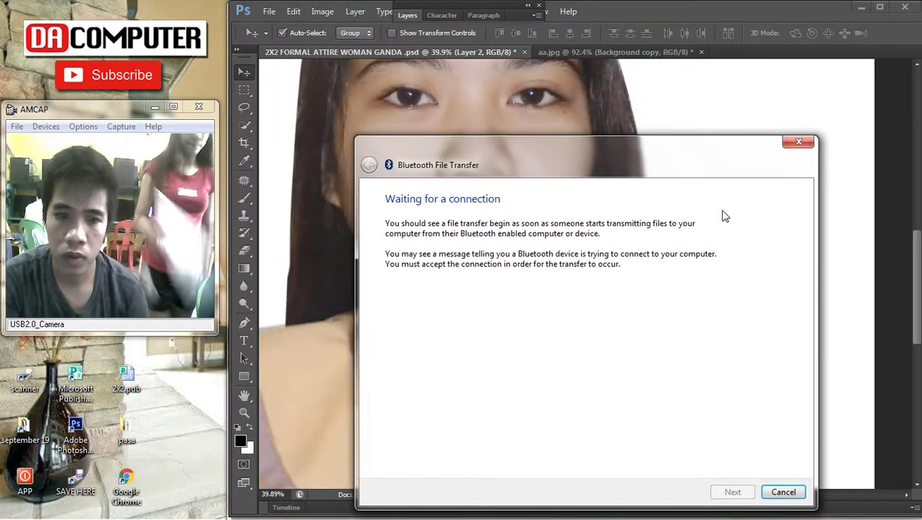
pyautogui.click(887, 237)
pyautogui.moveTo(917, 246)
pyautogui.click(898, 444)
pyautogui.click(771, 290)
pyautogui.scroll(-3, 771, 293)
pyautogui.scroll(5, 700, 386)
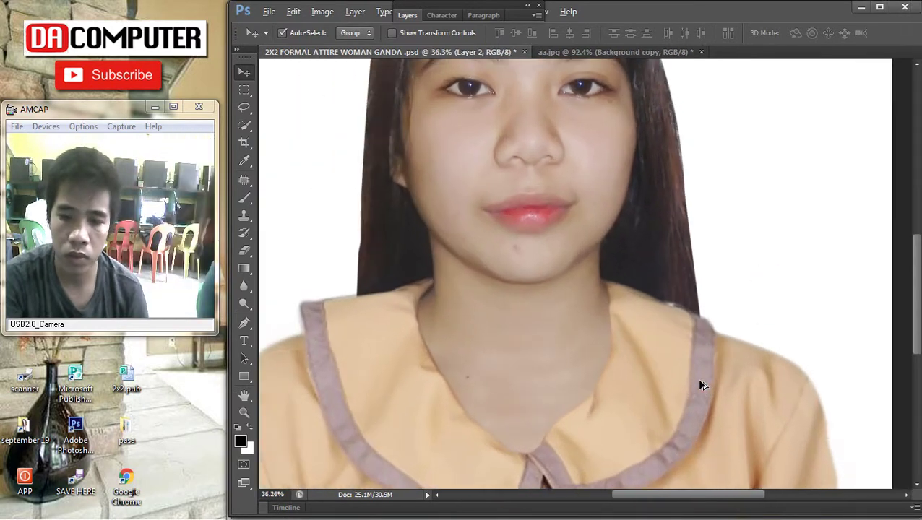
# Erase the stray edge remnants on the uniform layer where the collar meets the hair and shoulder, using a 45 px eraser
pyautogui.scroll(2, 697, 372)
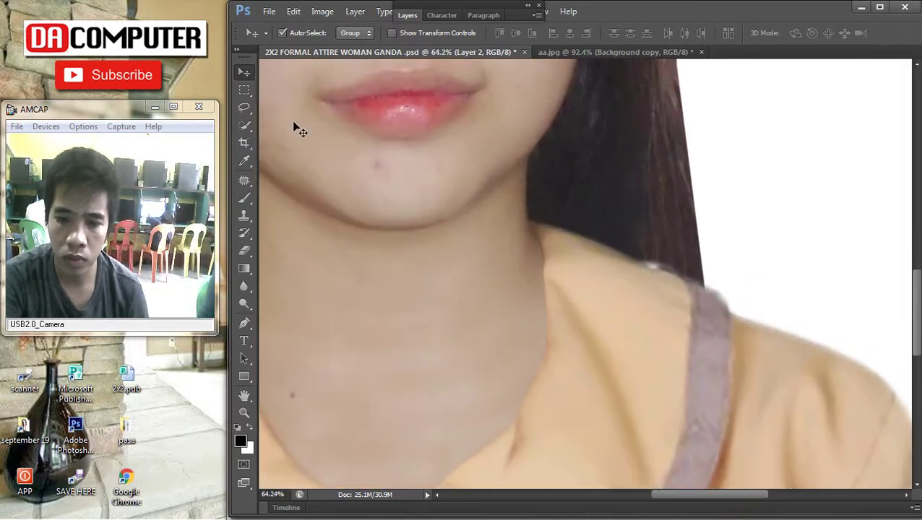
pyautogui.rightClick(692, 318)
pyautogui.click(711, 330)
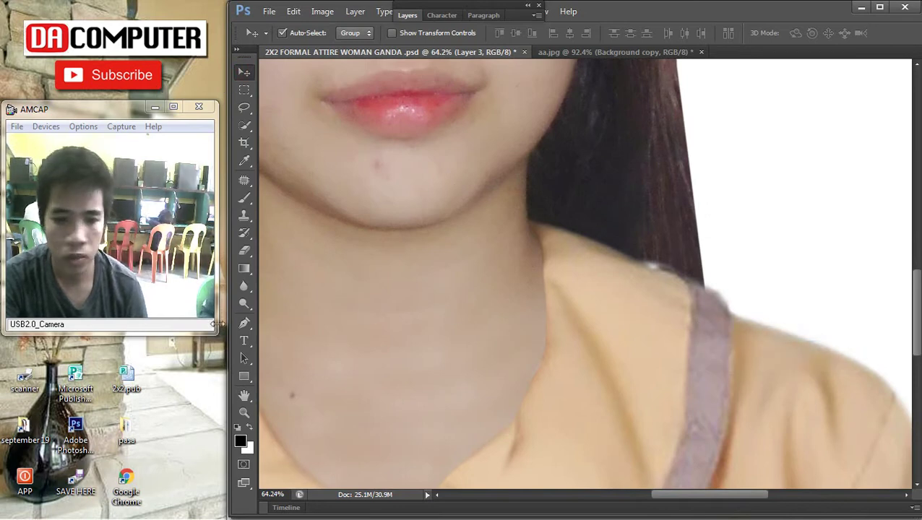
pyautogui.click(245, 252)
pyautogui.scroll(2, 798, 257)
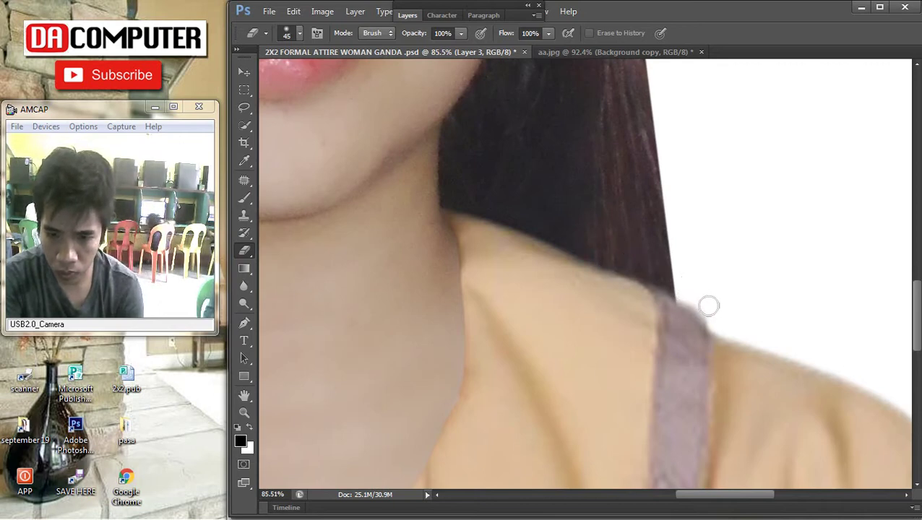
pyautogui.scroll(-4, 776, 272)
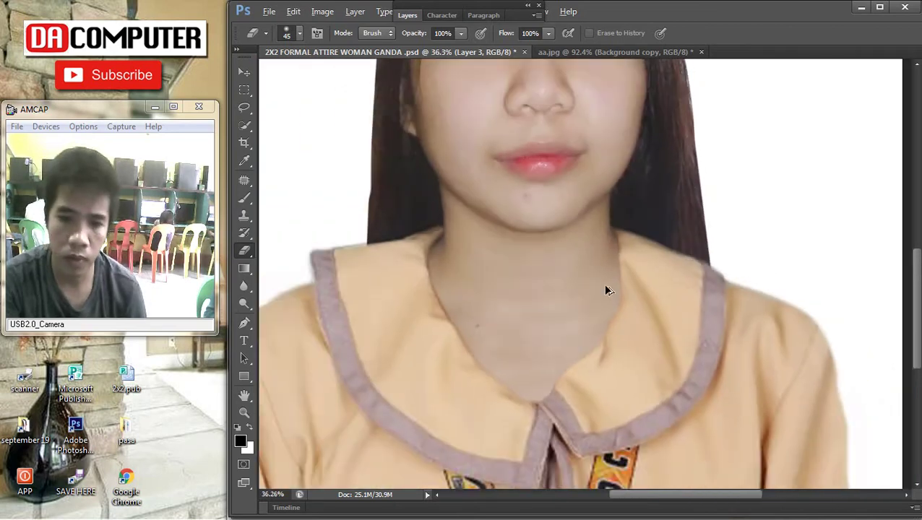
pyautogui.scroll(-3, 390, 242)
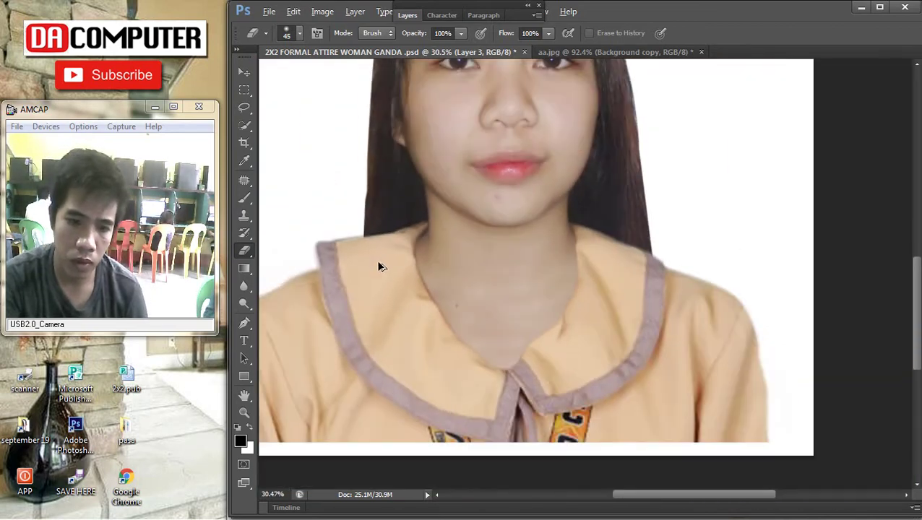
pyautogui.scroll(-2, 776, 392)
pyautogui.scroll(1, 788, 408)
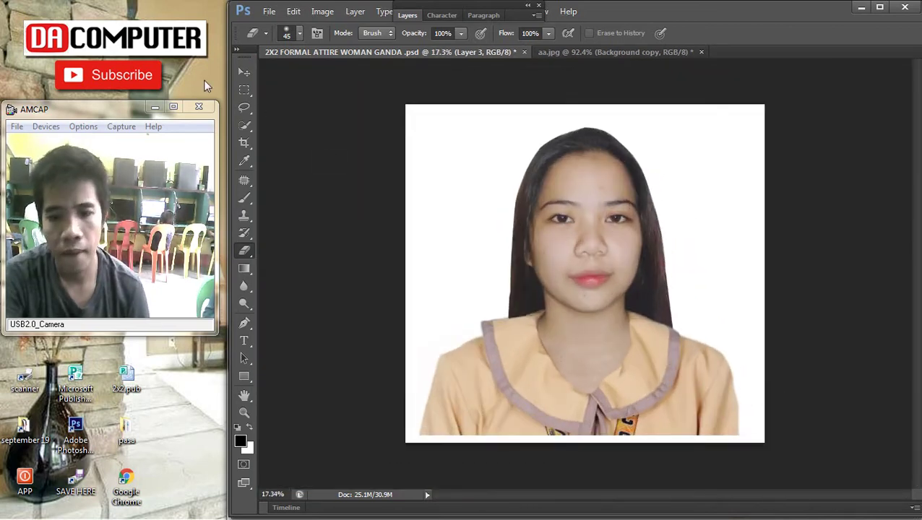
# Warp the peach uniform layer slightly downward beside the neck so its collar sits better on the shoulder, and apply the transformation
pyautogui.click(246, 72)
pyautogui.rightClick(611, 280)
pyautogui.click(623, 289)
pyautogui.rightClick(517, 346)
pyautogui.click(531, 355)
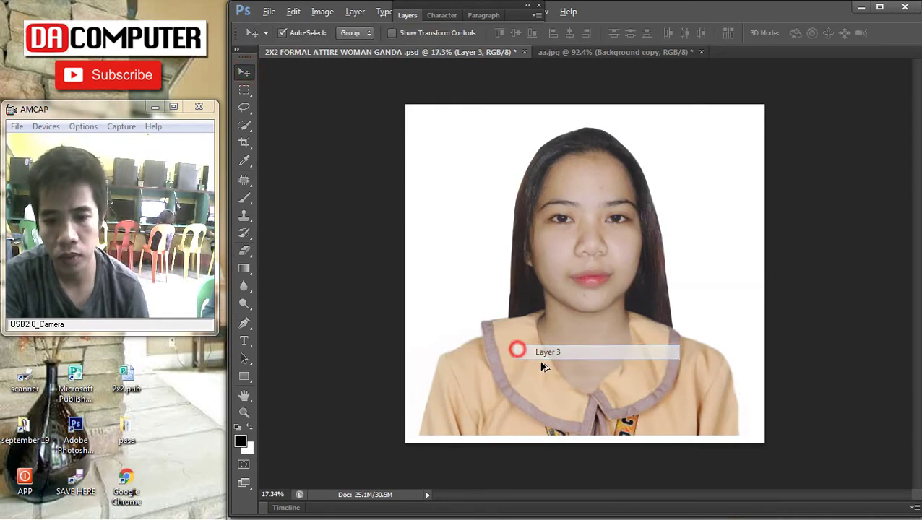
pyautogui.scroll(2, 551, 338)
pyautogui.hotkey('ctrl', 't')
pyautogui.scroll(1, 666, 146)
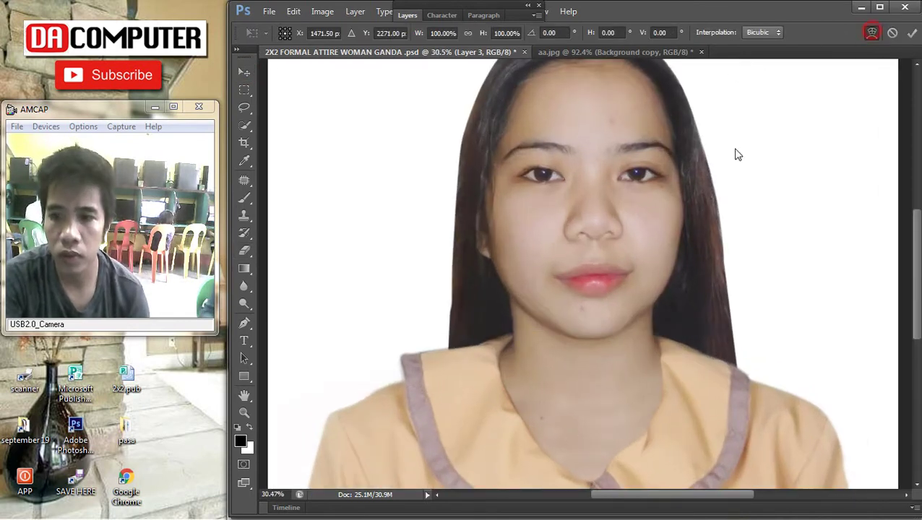
pyautogui.click(864, 36)
pyautogui.scroll(3, 533, 331)
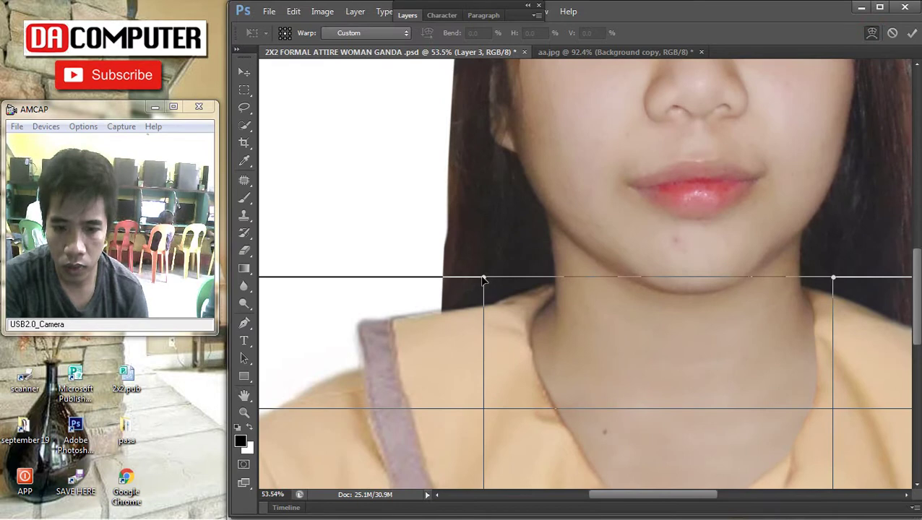
pyautogui.moveTo(486, 284); pyautogui.dragTo(490, 288)
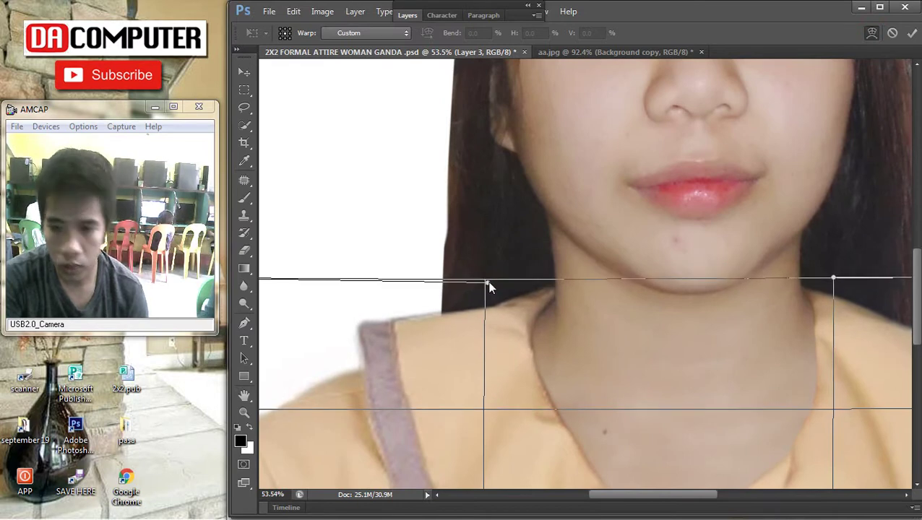
pyautogui.press('Return')
pyautogui.scroll(-5, 541, 288)
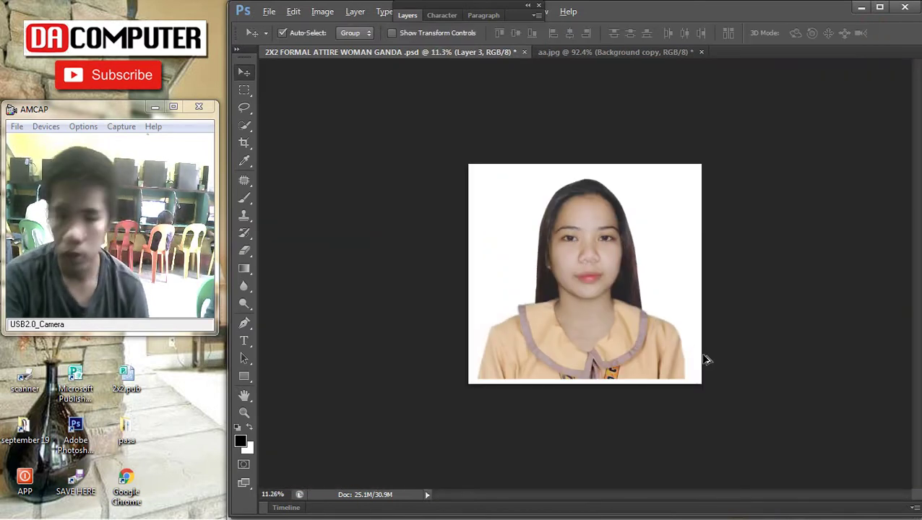
pyautogui.scroll(1, 706, 360)
pyautogui.scroll(1, 706, 361)
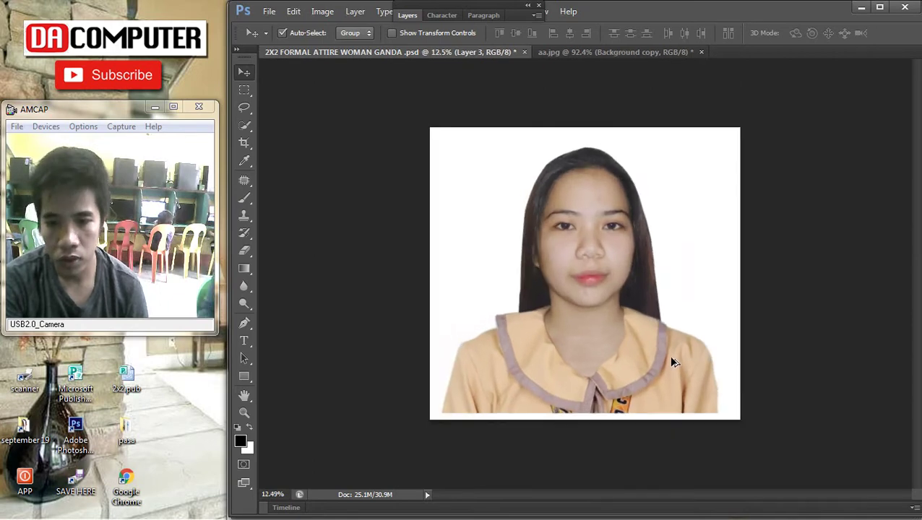
# Crop the portrait closer around the head and shoulders, cutting off the white margin beneath the uniform
pyautogui.scroll(-2, 698, 353)
pyautogui.press('c')
pyautogui.moveTo(473, 169); pyautogui.dragTo(701, 381)
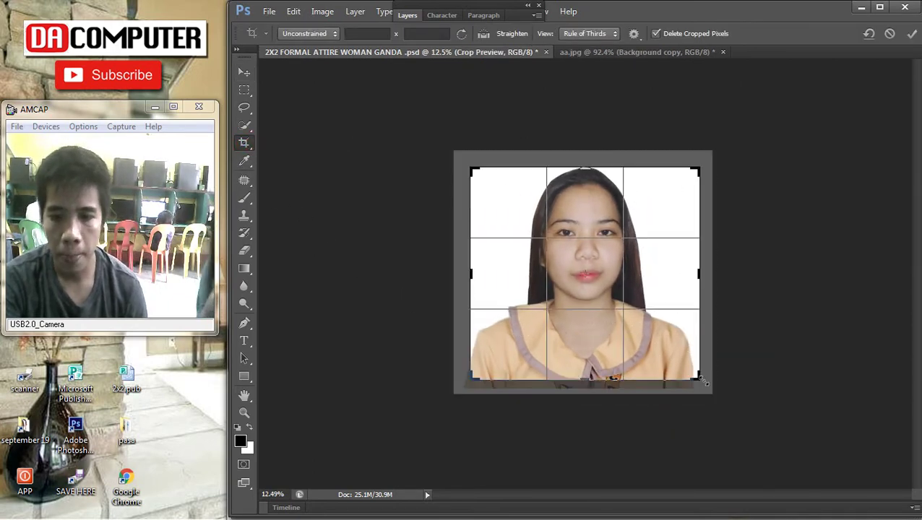
pyautogui.moveTo(471, 378); pyautogui.dragTo(462, 398)
pyautogui.moveTo(583, 380); pyautogui.dragTo(585, 386)
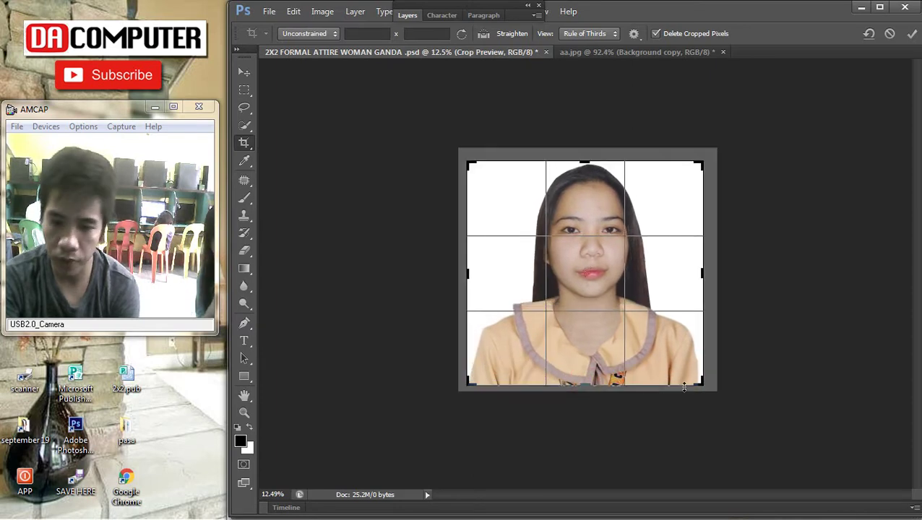
pyautogui.press('Return')
pyautogui.scroll(-4, 721, 366)
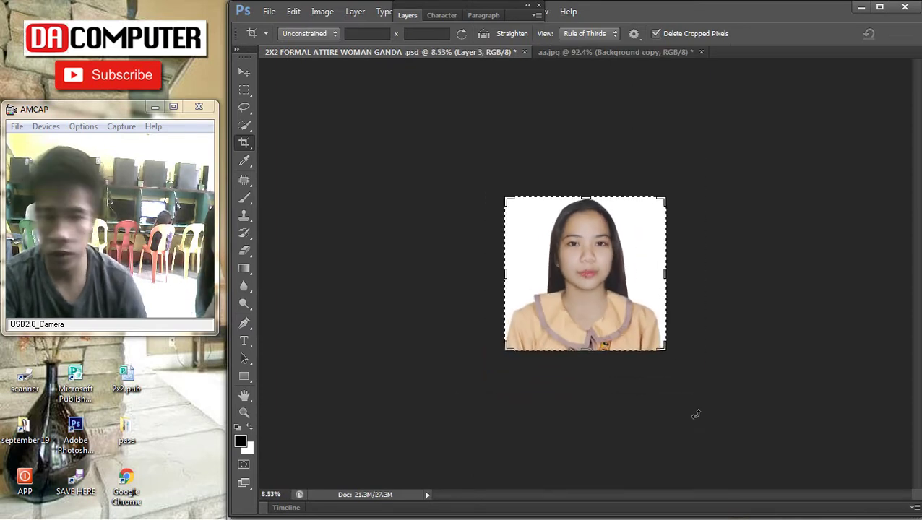
# Brighten the woman's face on Layer 2 with an RGB Curves point at input 125, output 137
pyautogui.click(244, 74)
pyautogui.scroll(4, 671, 350)
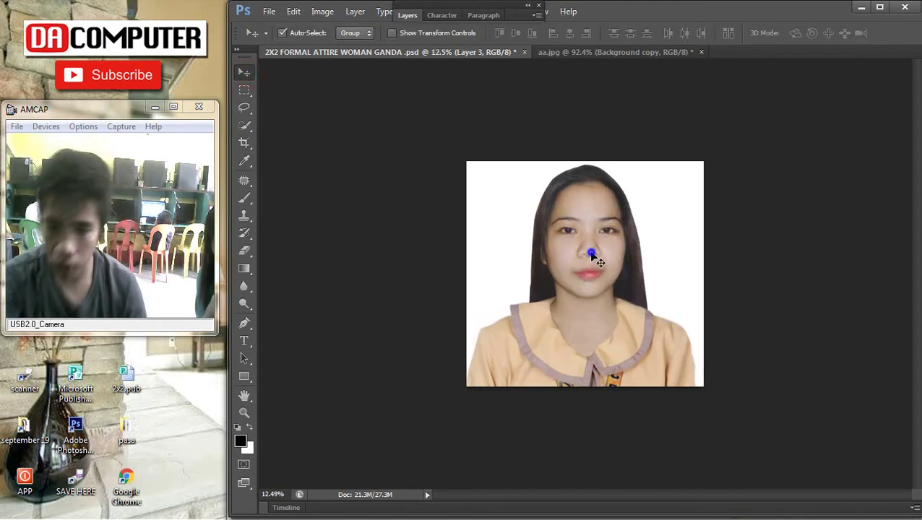
pyautogui.rightClick(589, 251)
pyautogui.click(604, 262)
pyautogui.scroll(3, 637, 302)
pyautogui.hotkey('ctrl', 'm')
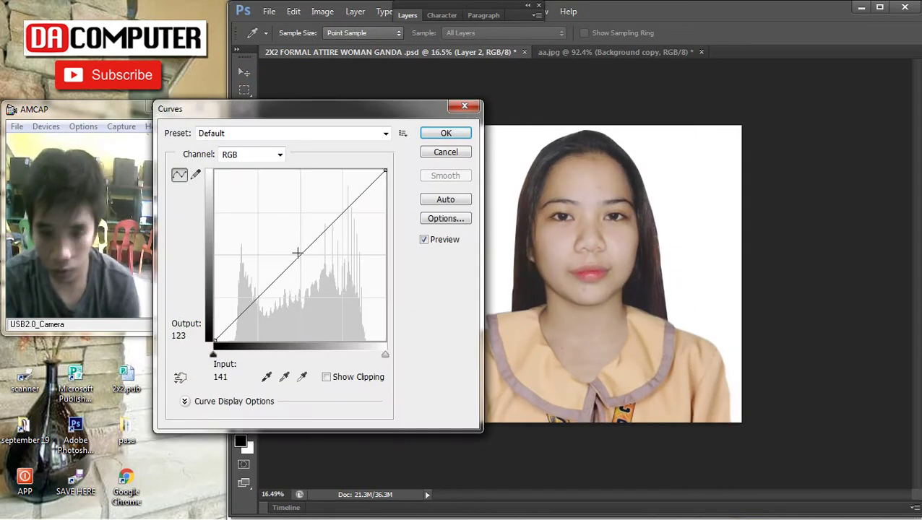
pyautogui.moveTo(300, 253); pyautogui.dragTo(298, 248)
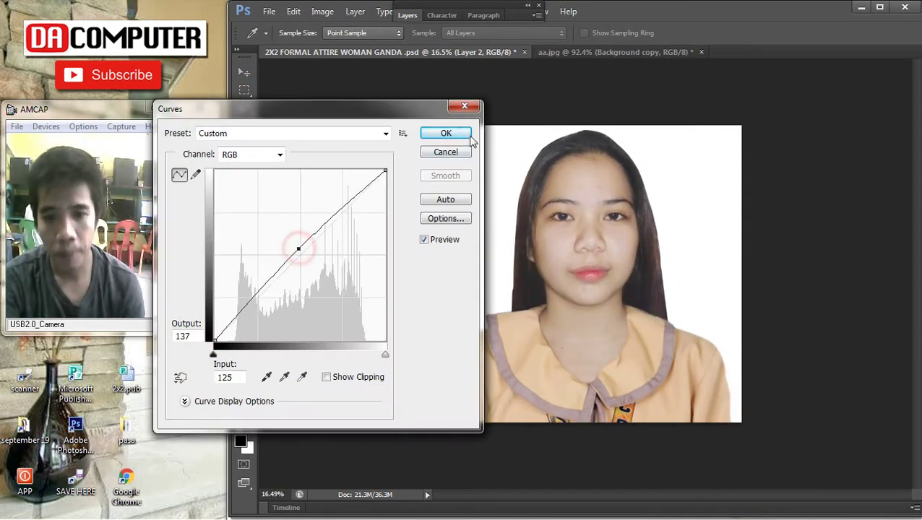
pyautogui.click(446, 133)
# Patch the blemishes on the woman's forehead with clean skin using the Patch tool
pyautogui.click(244, 179)
pyautogui.scroll(2, 645, 154)
pyautogui.scroll(4, 643, 150)
pyautogui.moveTo(580, 136)
pyautogui.mouseDown()
pyautogui.moveTo(556, 169)
pyautogui.moveTo(577, 133)
pyautogui.mouseUp()
pyautogui.moveTo(537, 146); pyautogui.dragTo(470, 162)
pyautogui.scroll(1, 454, 128)
pyautogui.moveTo(407, 157)
pyautogui.mouseDown()
pyautogui.moveTo(473, 110)
pyautogui.moveTo(463, 125)
pyautogui.moveTo(491, 131)
pyautogui.moveTo(482, 108)
pyautogui.moveTo(515, 117)
pyautogui.moveTo(499, 170)
pyautogui.mouseUp()
pyautogui.scroll(1, 527, 175)
pyautogui.click(502, 169)
pyautogui.scroll(-5, 571, 255)
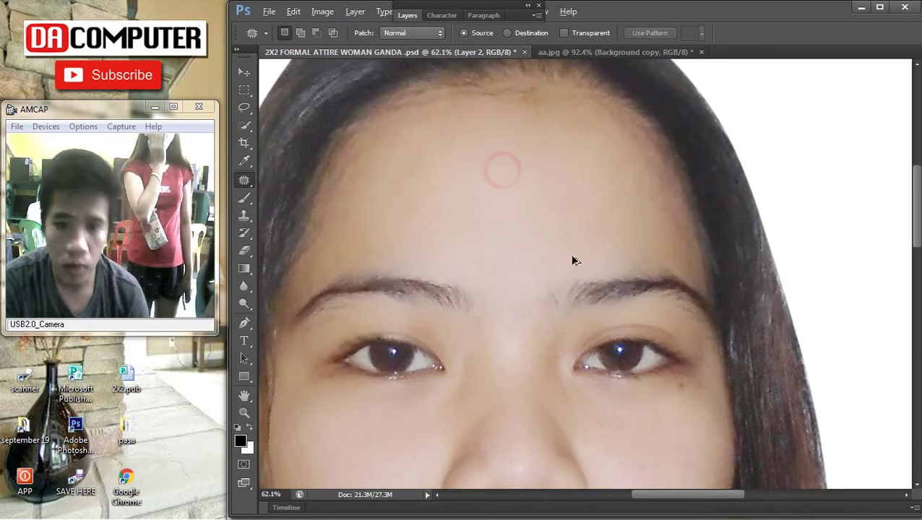
pyautogui.scroll(-2, 744, 262)
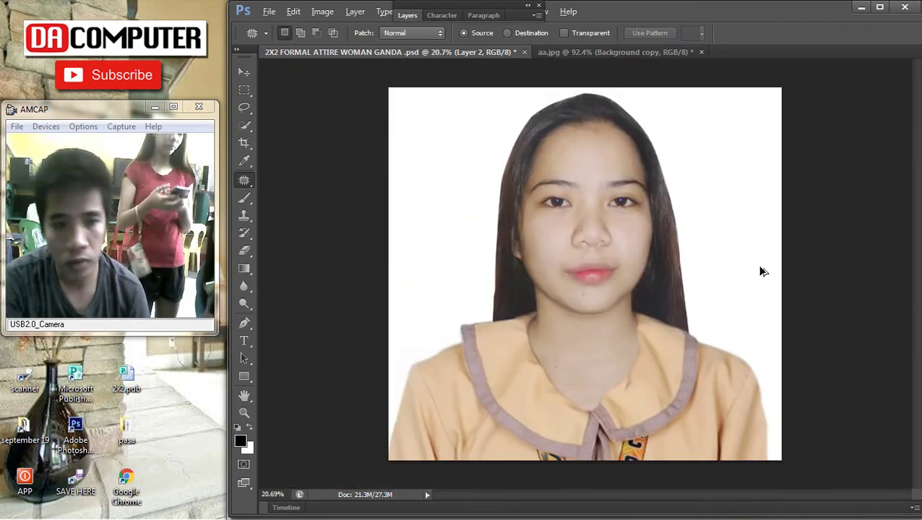
pyautogui.scroll(-1, 756, 276)
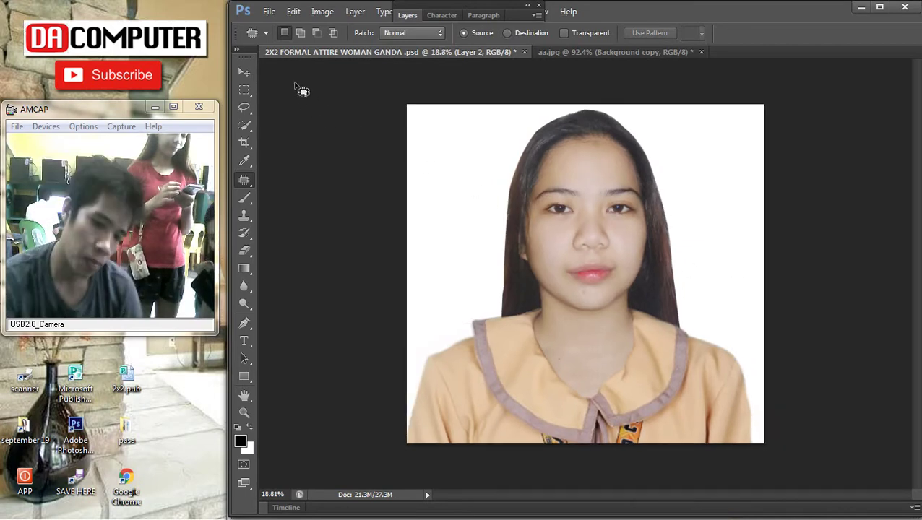
# Save a JPEG copy of the portrait to the desktop under the name 2X2 FORMAL ATTIRE WOMAN GANDA
pyautogui.click(268, 15)
pyautogui.click(309, 174)
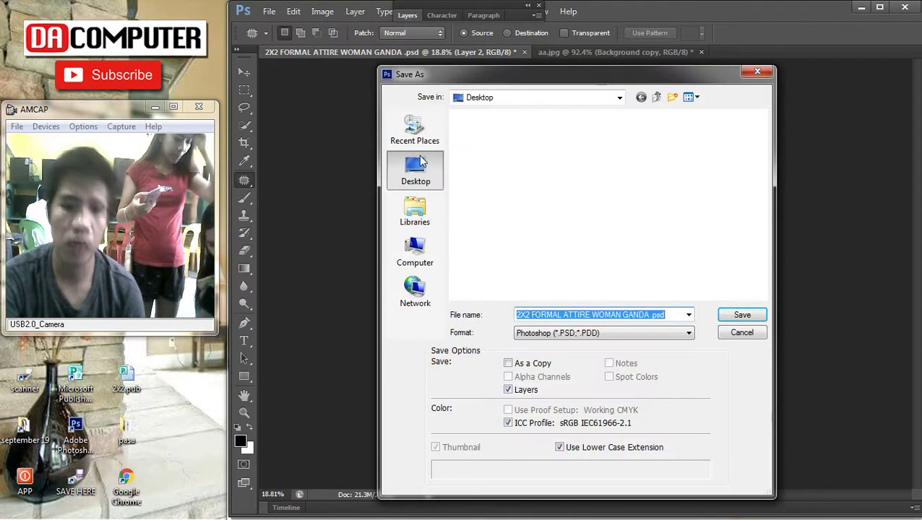
pyautogui.click(573, 332)
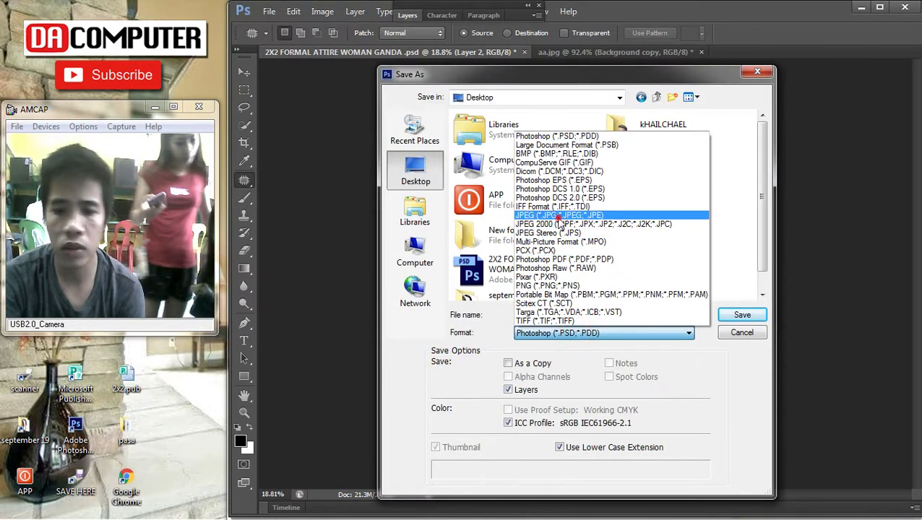
pyautogui.click(560, 220)
pyautogui.press('Return')
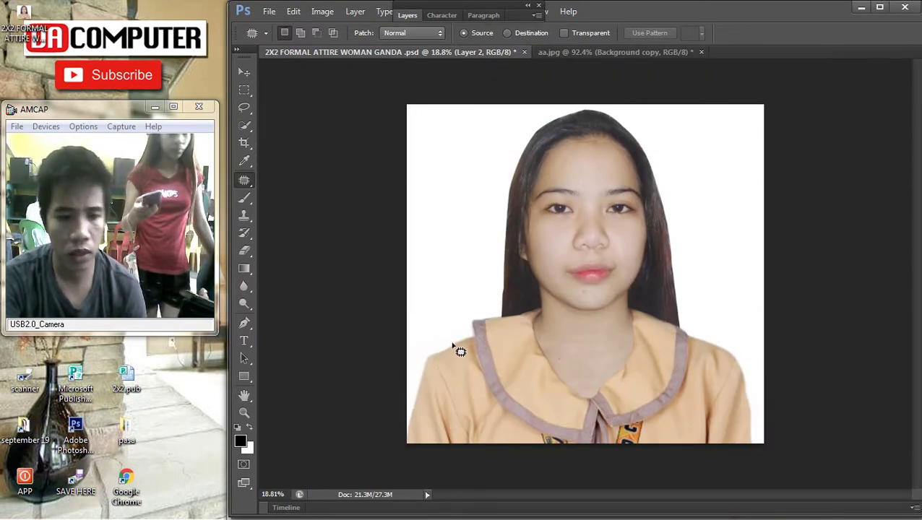
# Open a Windows Explorer window, move it aside, and show the Desktop folder
pyautogui.press('super+e')
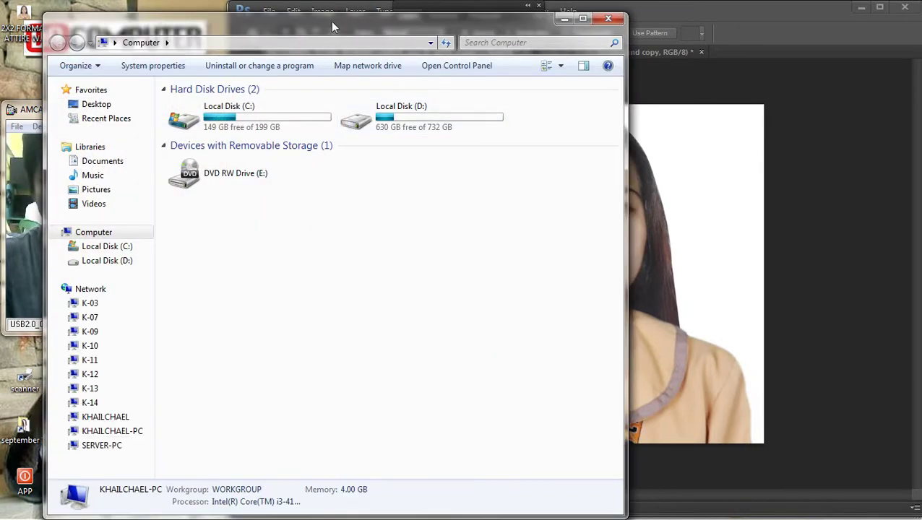
pyautogui.moveTo(351, 27); pyautogui.dragTo(598, 19)
pyautogui.click(346, 101)
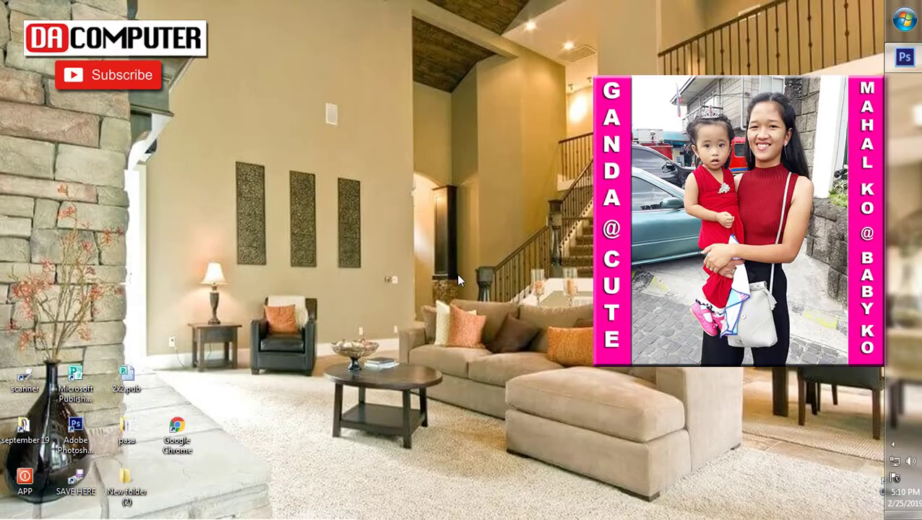
# Refresh the Windows desktop
pyautogui.rightClick(243, 139)
pyautogui.click(267, 180)
pyautogui.rightClick(406, 151)
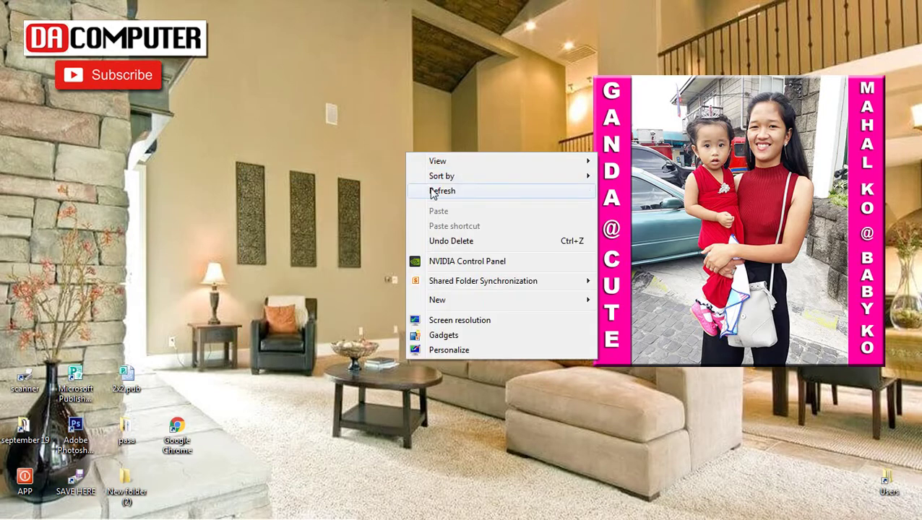